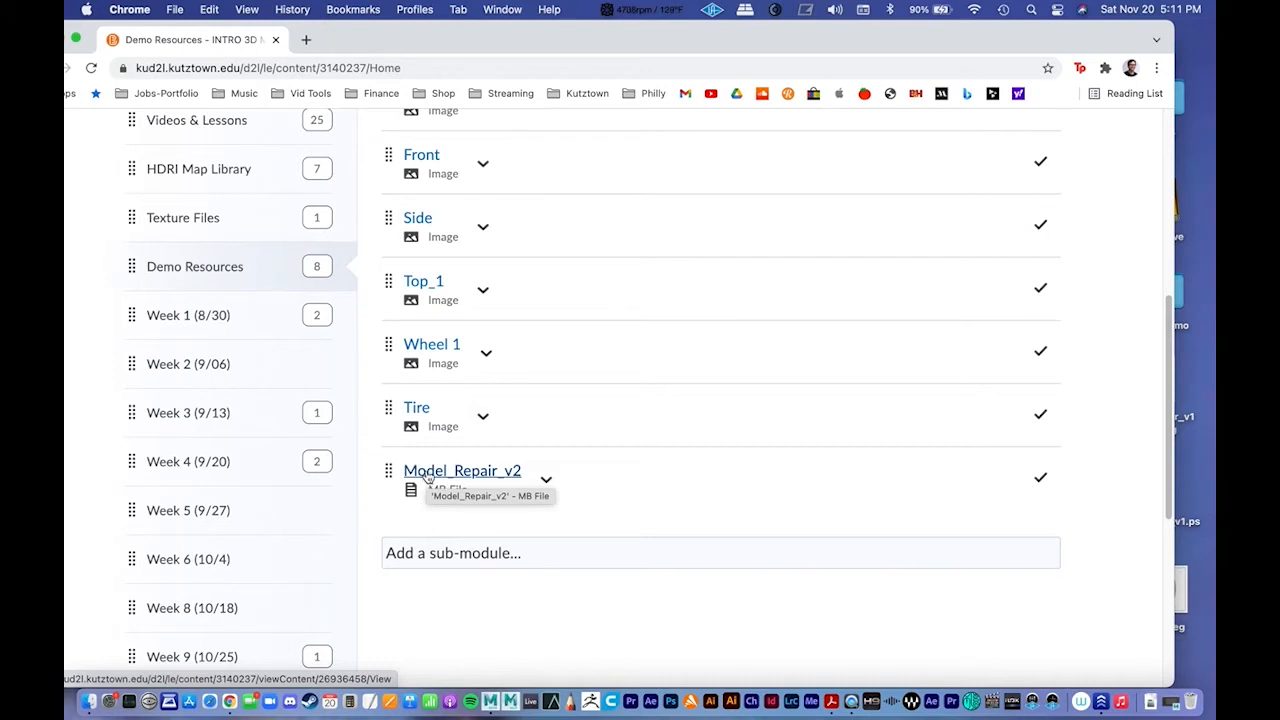
Step: Download the Model_Repair_v2 file from Demo Resources and minimize the browser window
left_click(546, 479)
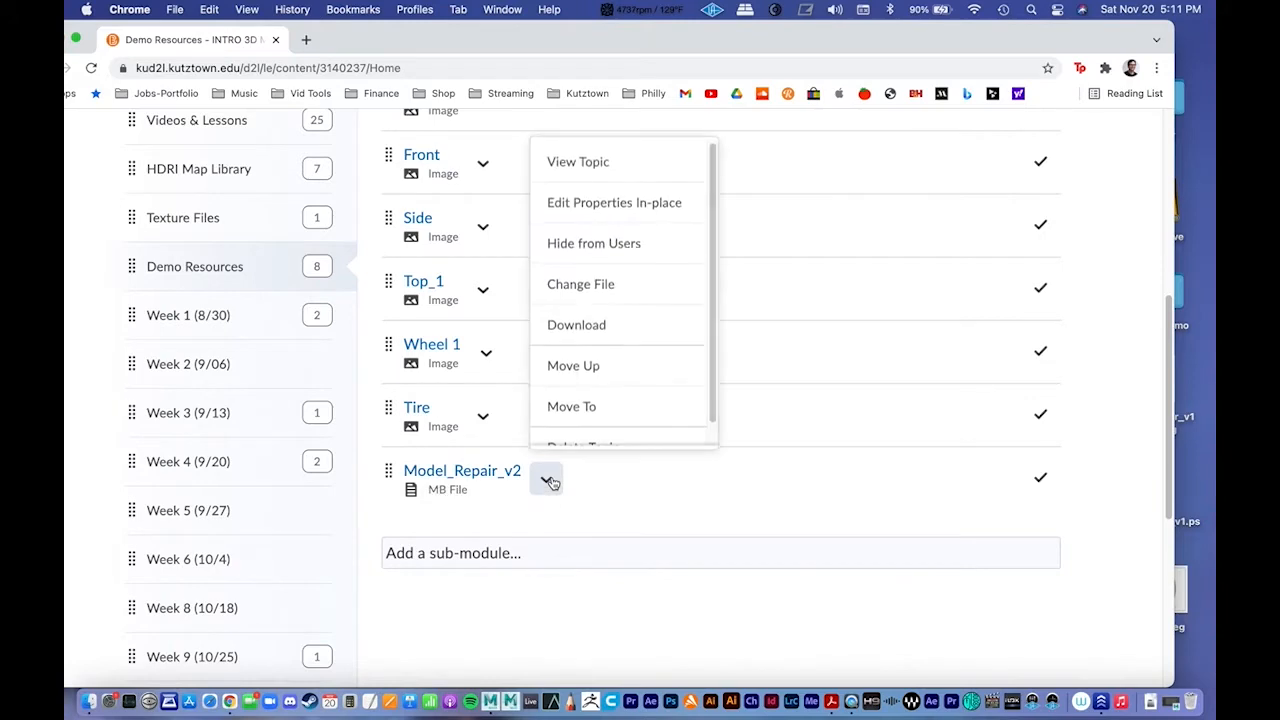
left_click(594, 325)
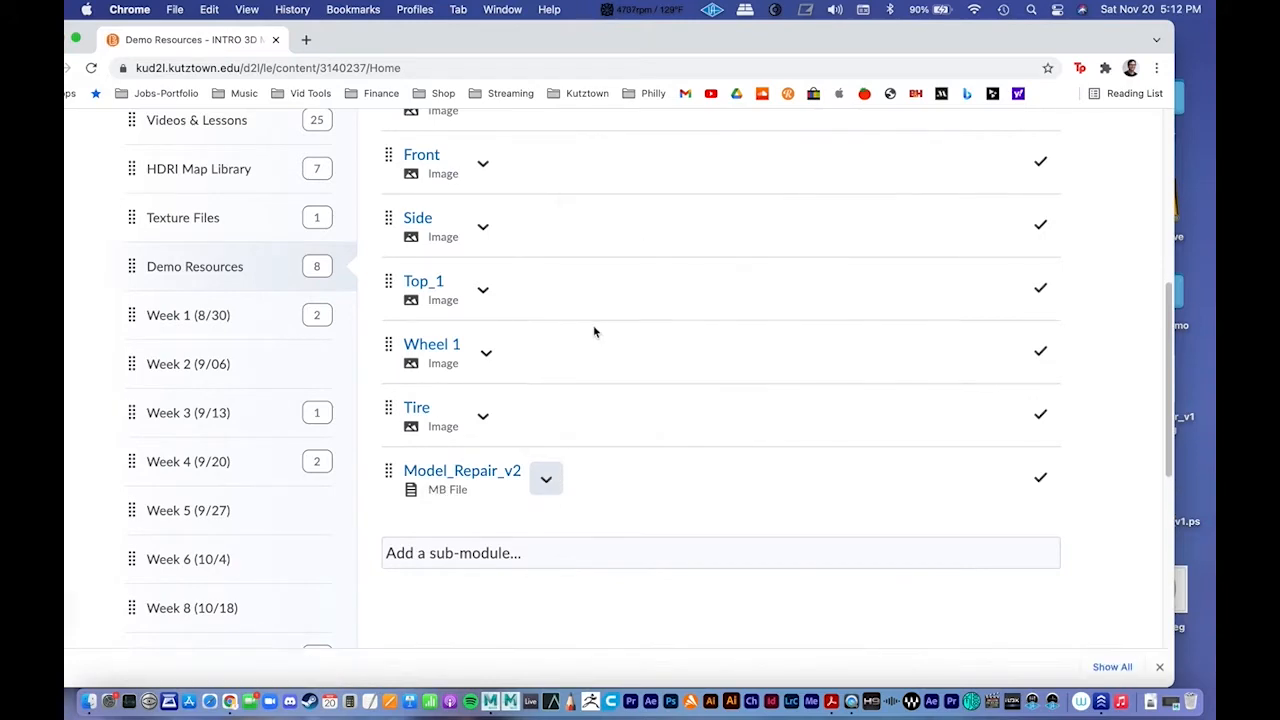
left_click_drag(102, 32, 183, 47)
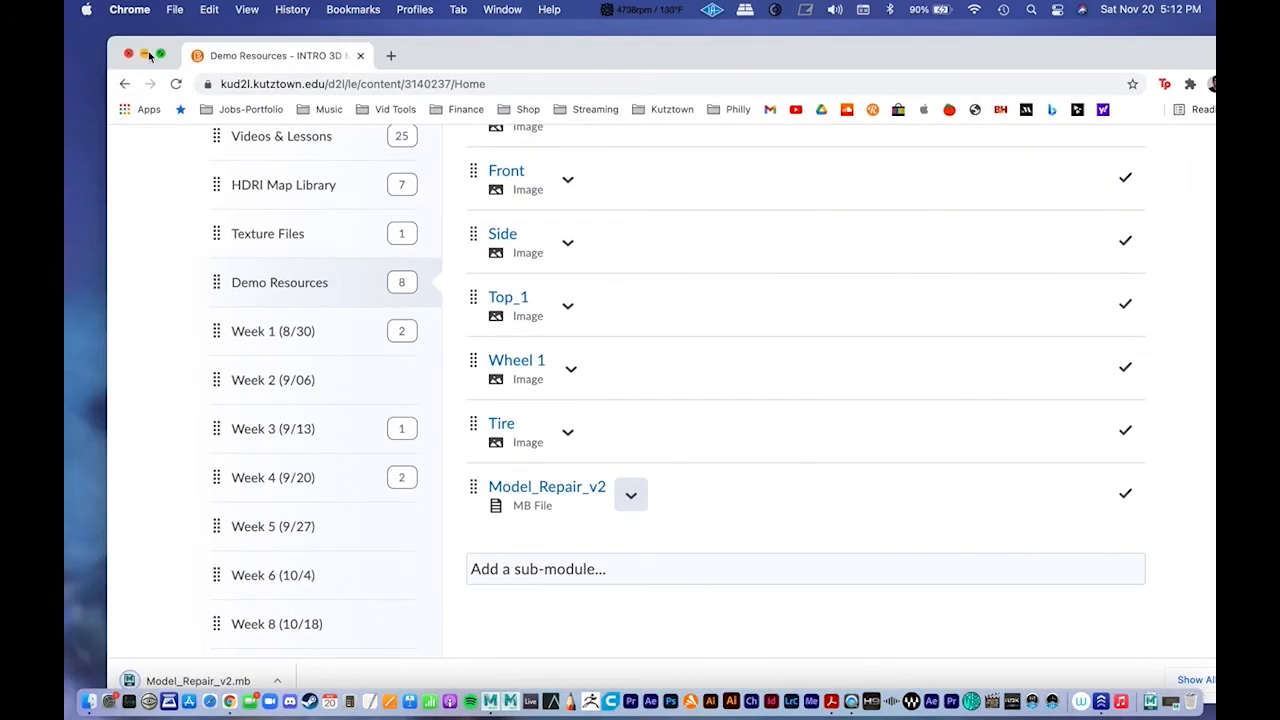
left_click(143, 53)
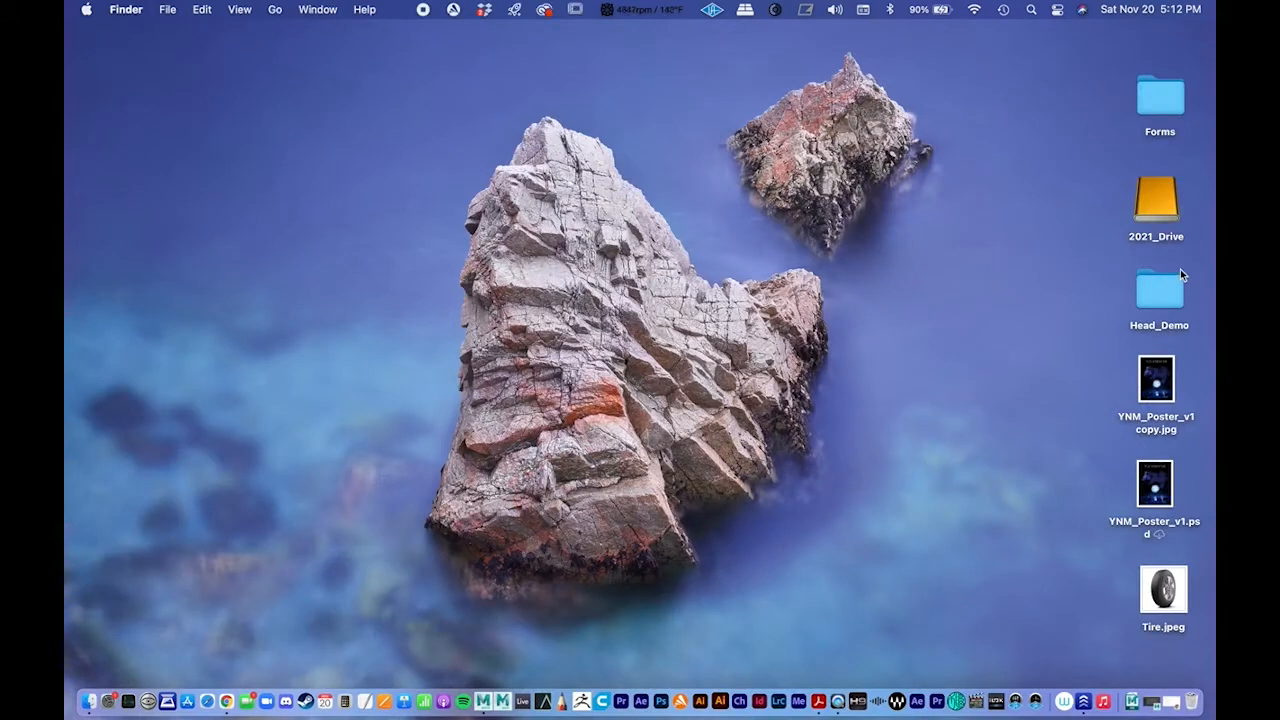
Step: Open the scenes folder inside the desktop's Head_Demo project folder and widen its window to show all file columns
double_click(1157, 297)
left_click_drag(324, 113, 302, 90)
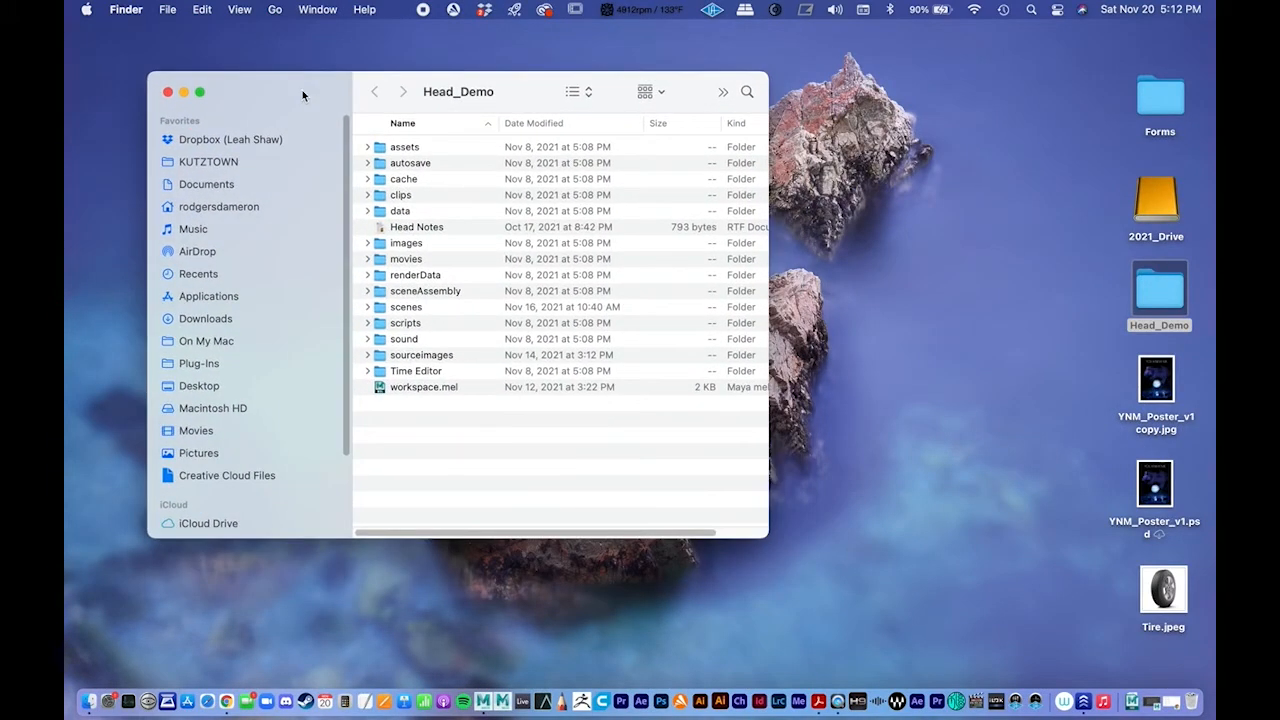
double_click(410, 313)
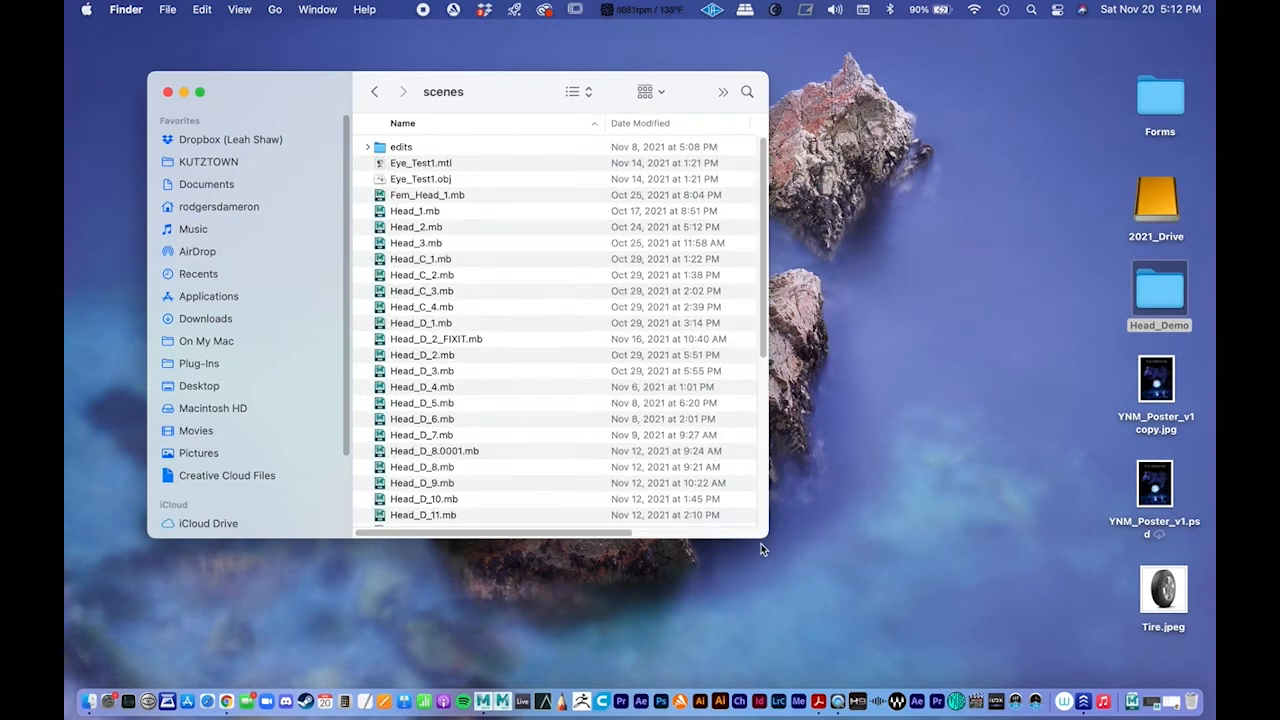
left_click_drag(763, 541, 896, 538)
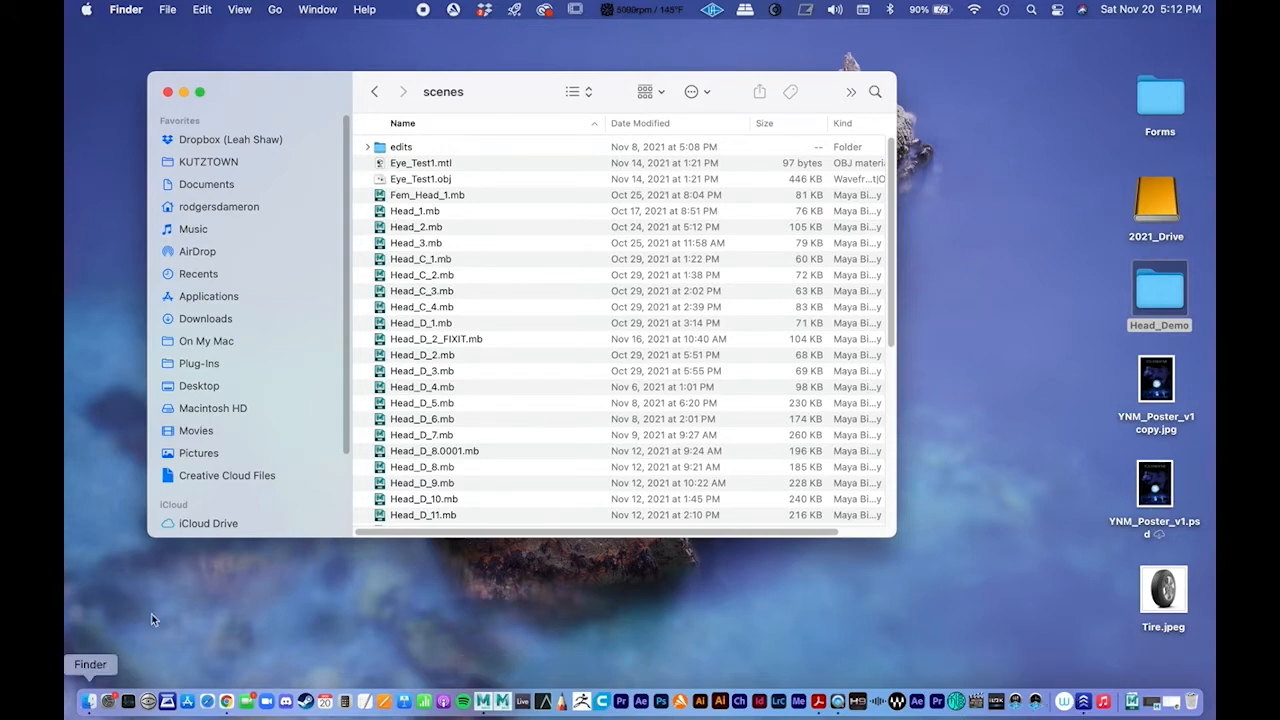
Step: Open the Downloads folder in a second Finder window and move Model_Repair_v2.mb into the scenes folder
left_click(964, 562)
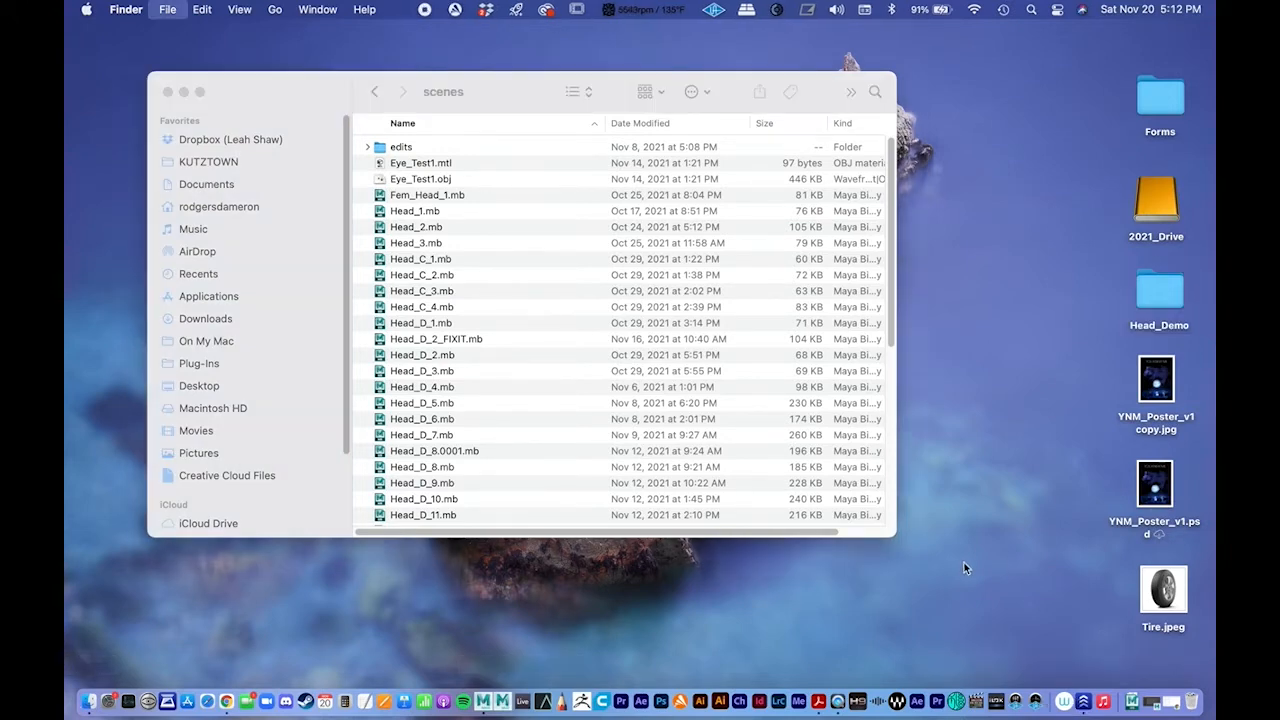
key("super+n")
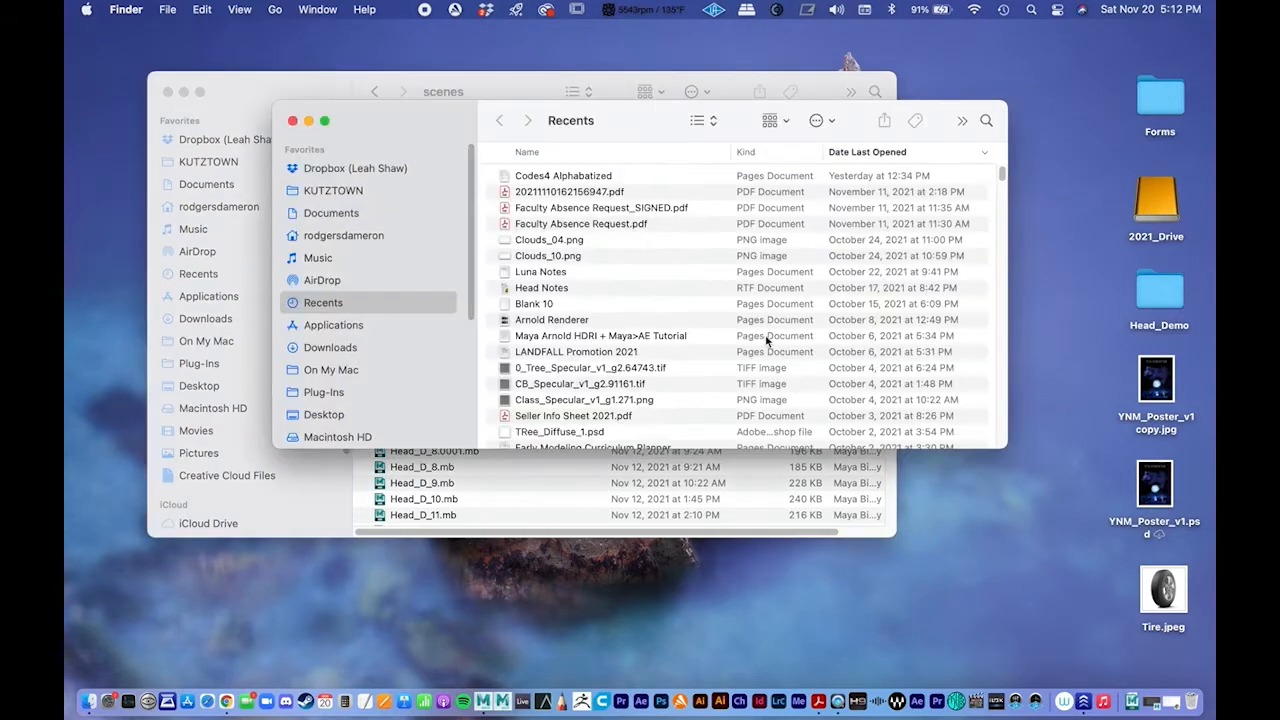
left_click(330, 347)
left_click_drag(431, 129, 829, 354)
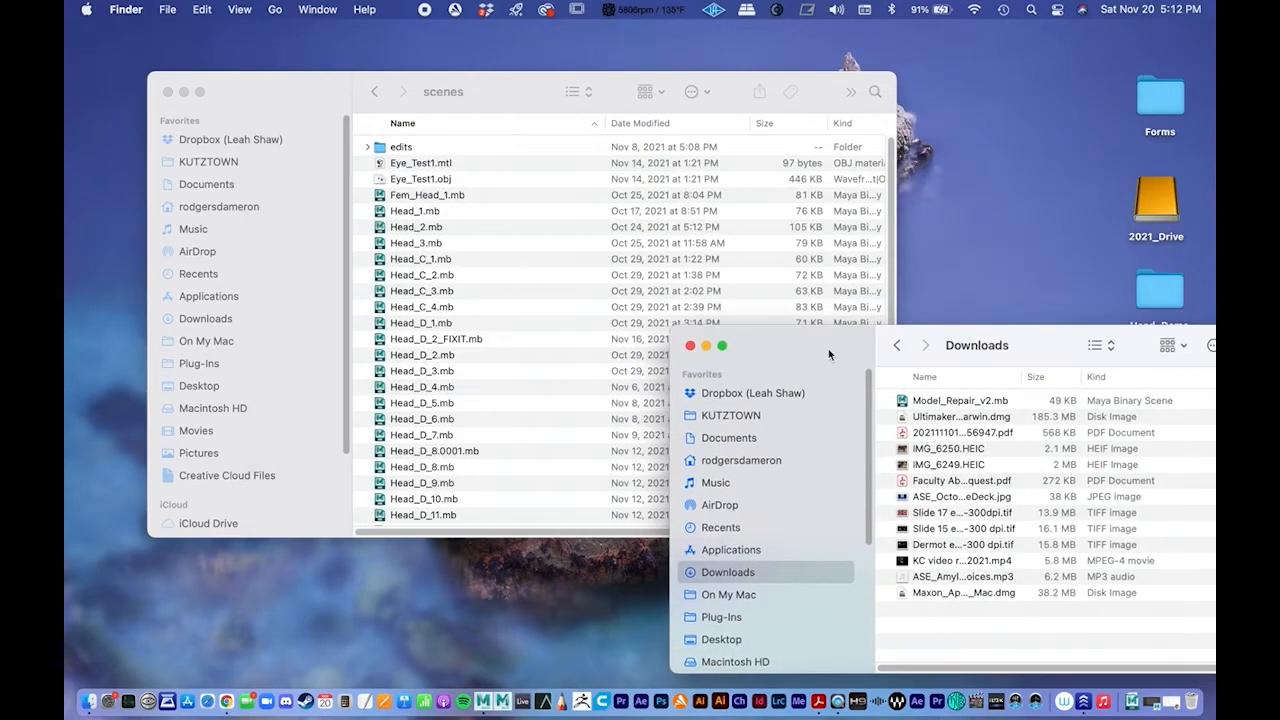
left_click(913, 401)
left_click_drag(930, 400, 502, 256)
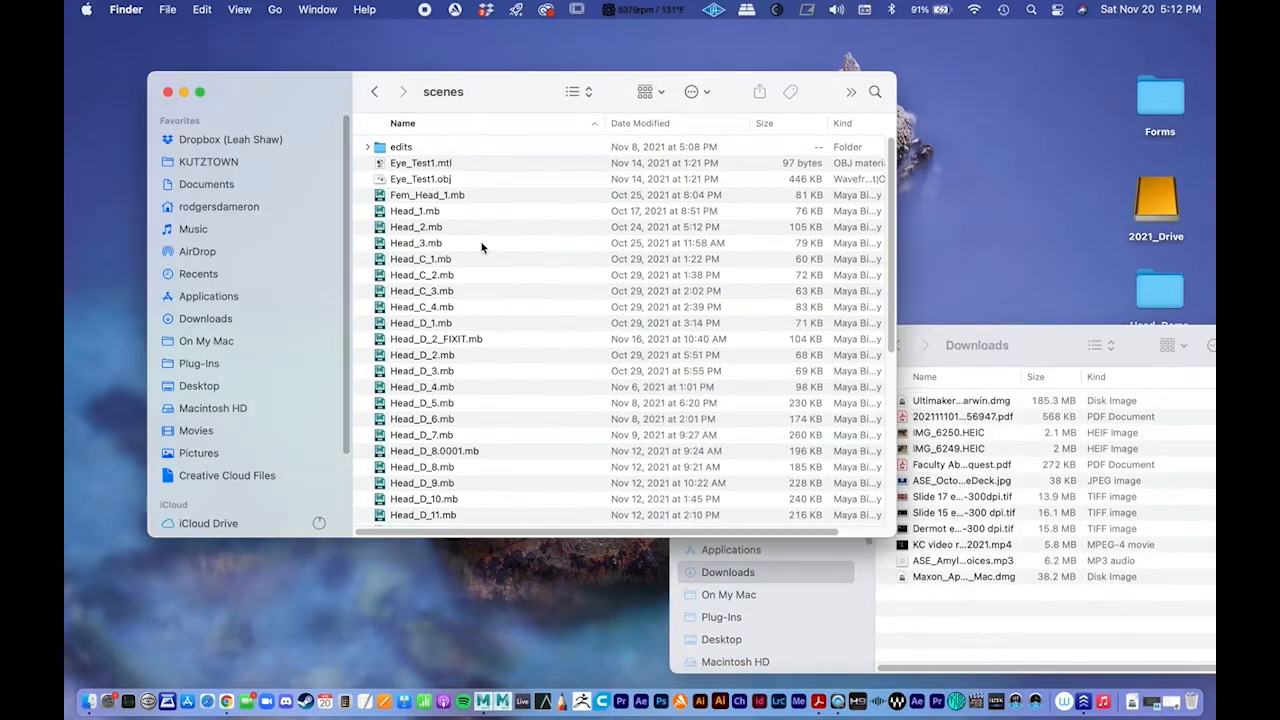
Step: Close the Downloads window and return to the Head_Demo project folder, highlighting its scenes folder
left_click_drag(1028, 359, 1070, 386)
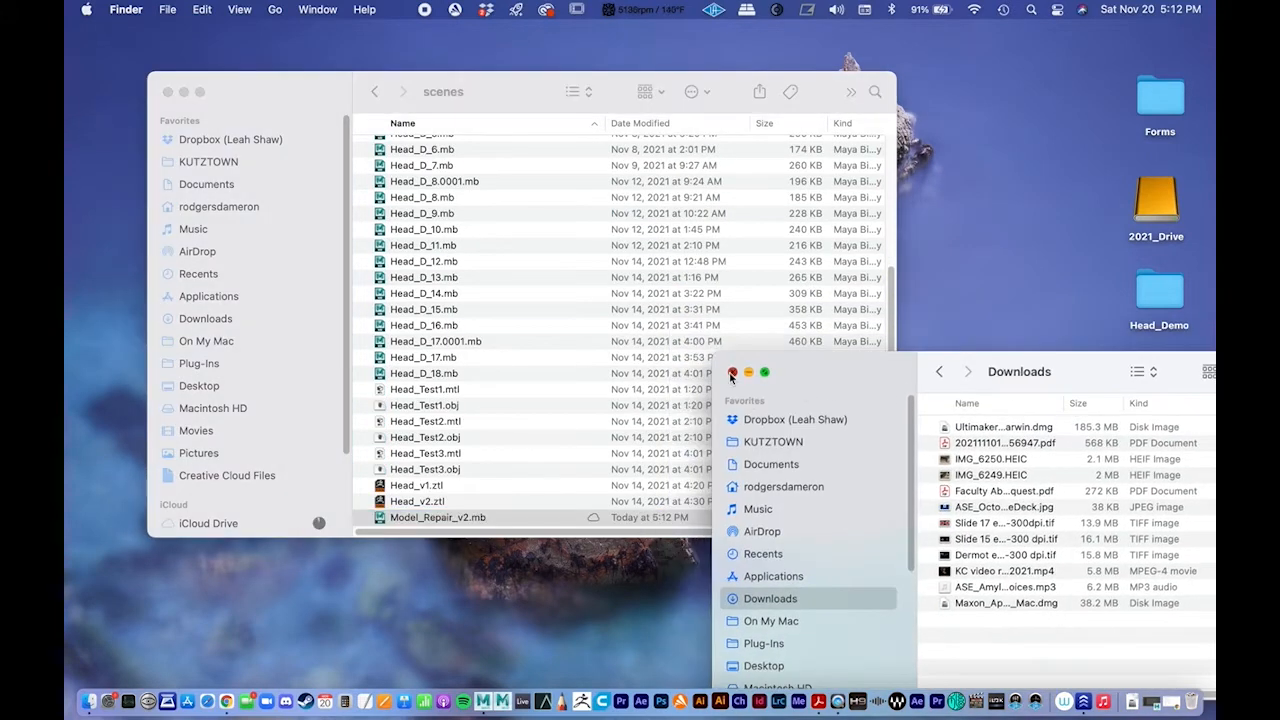
left_click(731, 372)
left_click(375, 91)
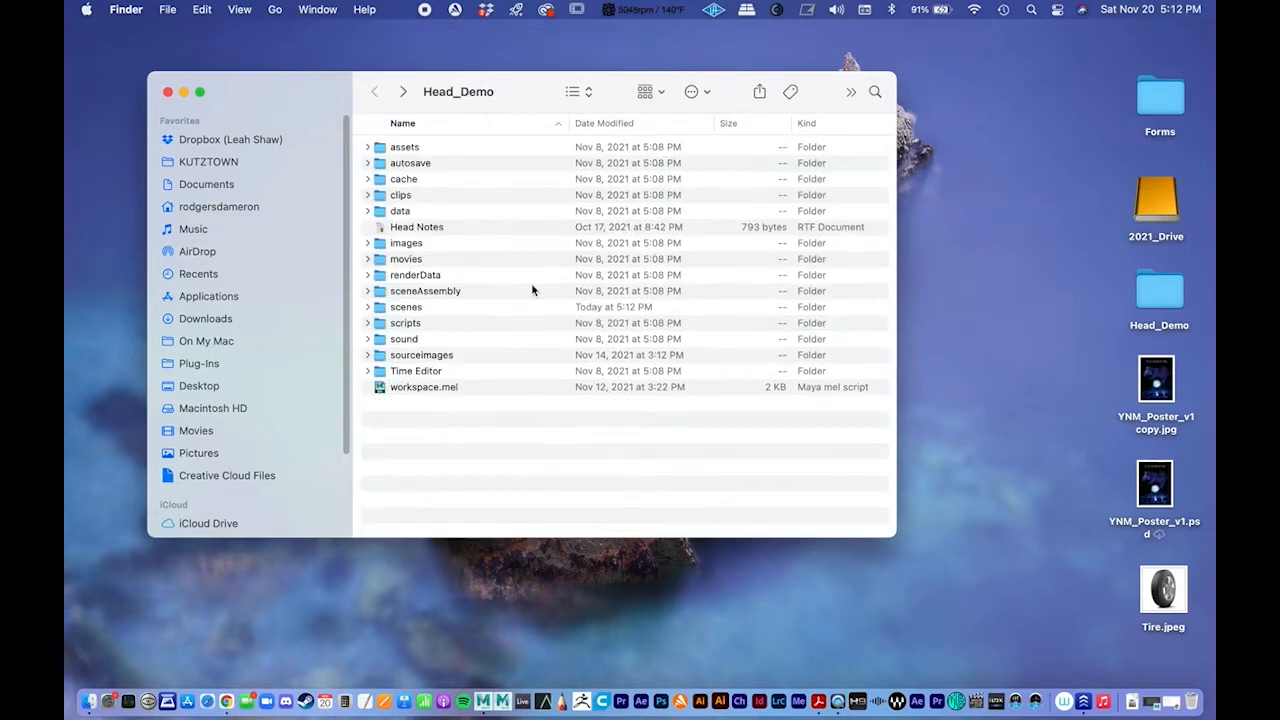
left_click(402, 308)
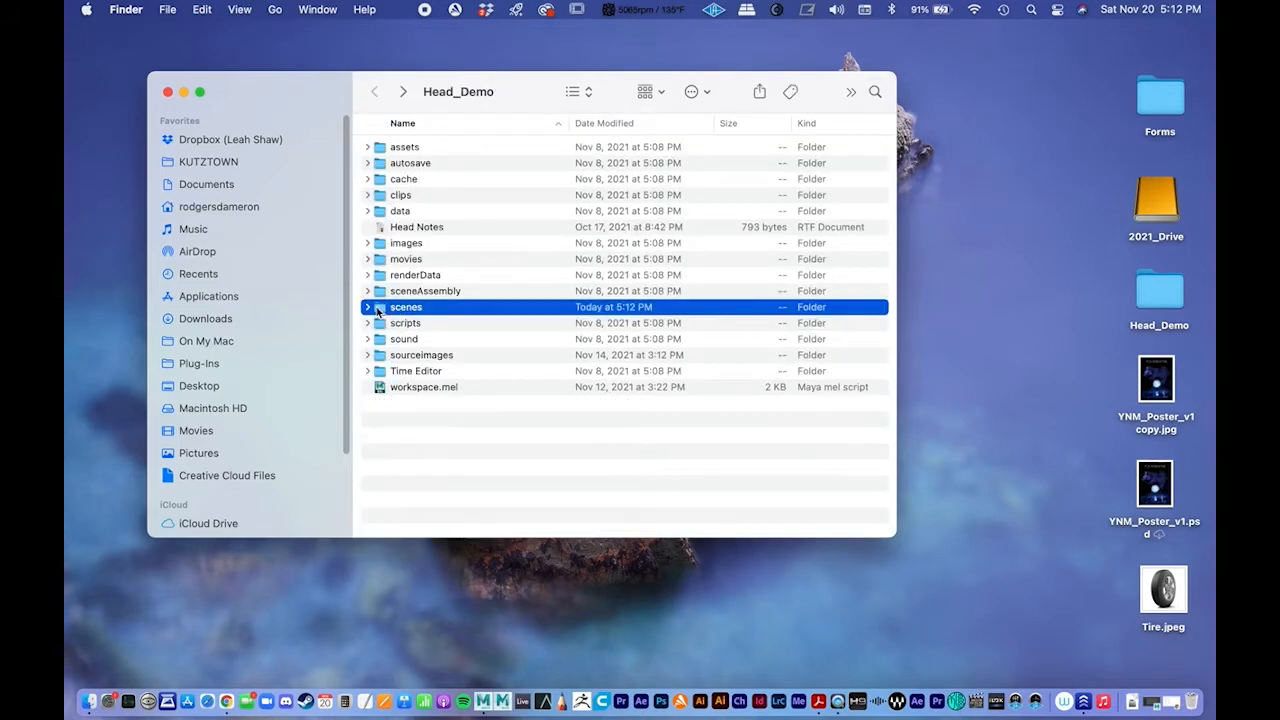
Step: Switch to Maya and open Model_Repair_v2.mb from the project's scenes folder without saving the untitled scene
left_click(1172, 700)
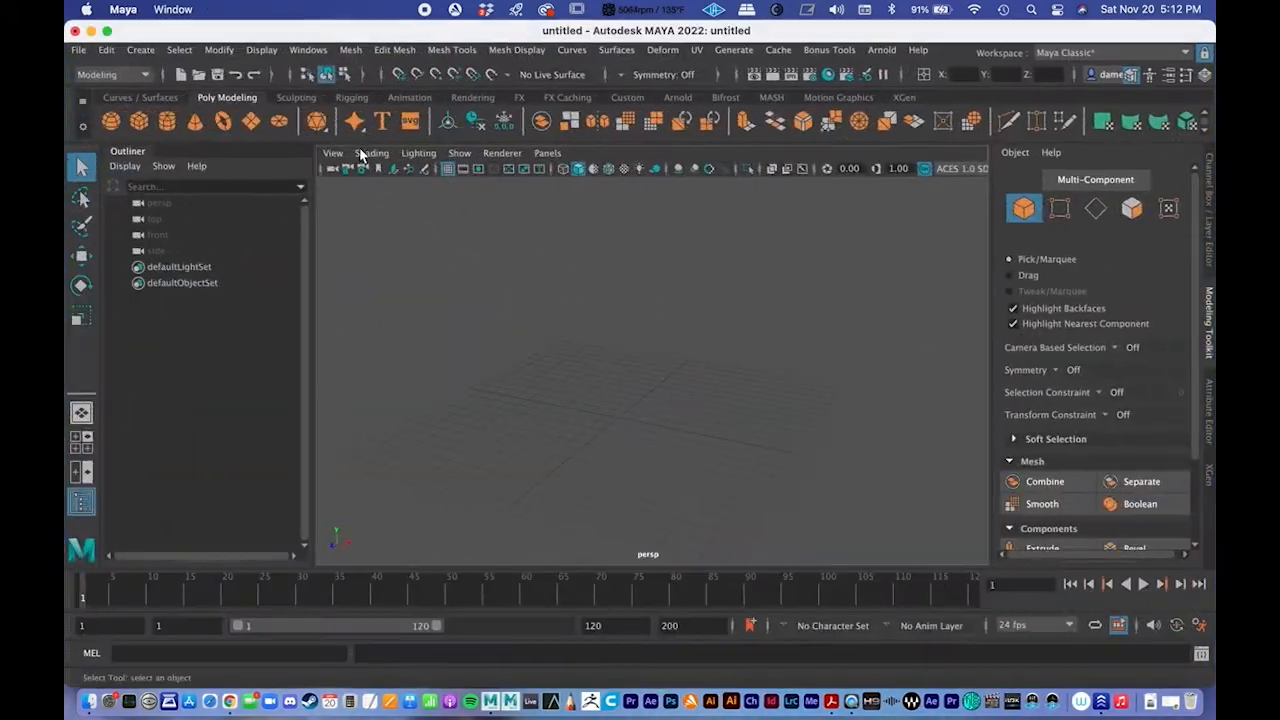
left_click(78, 50)
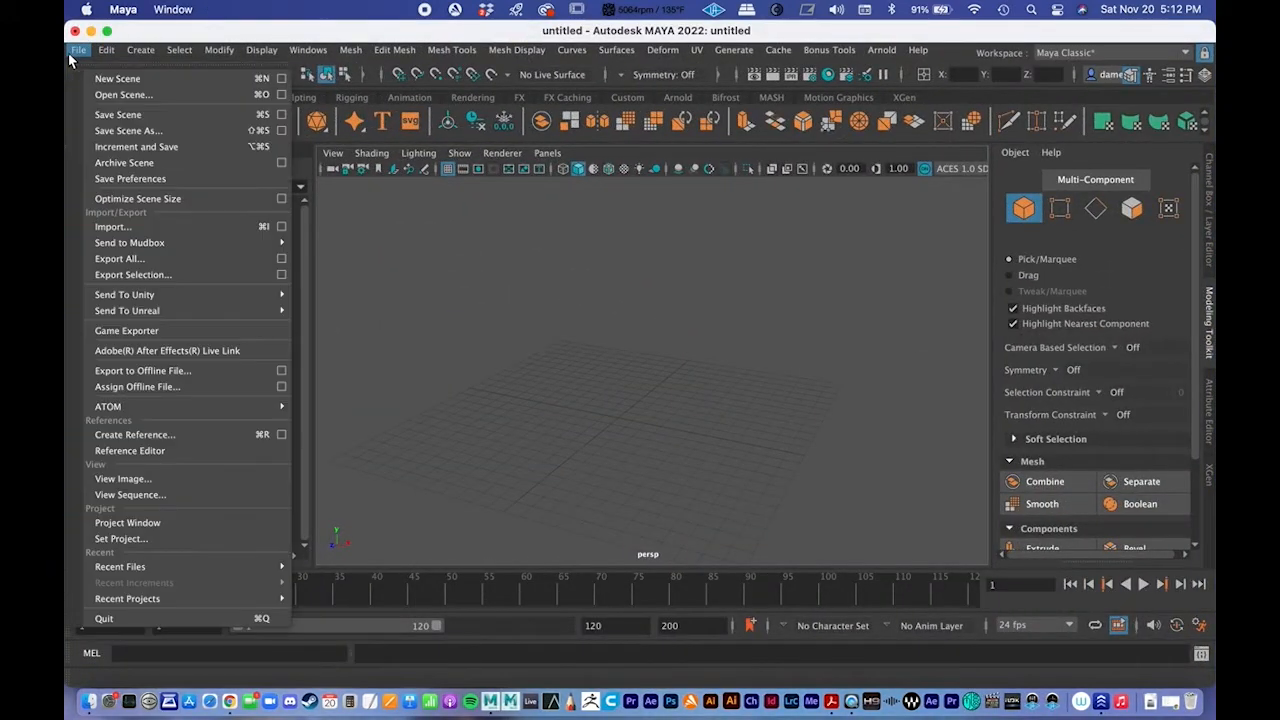
left_click(122, 94)
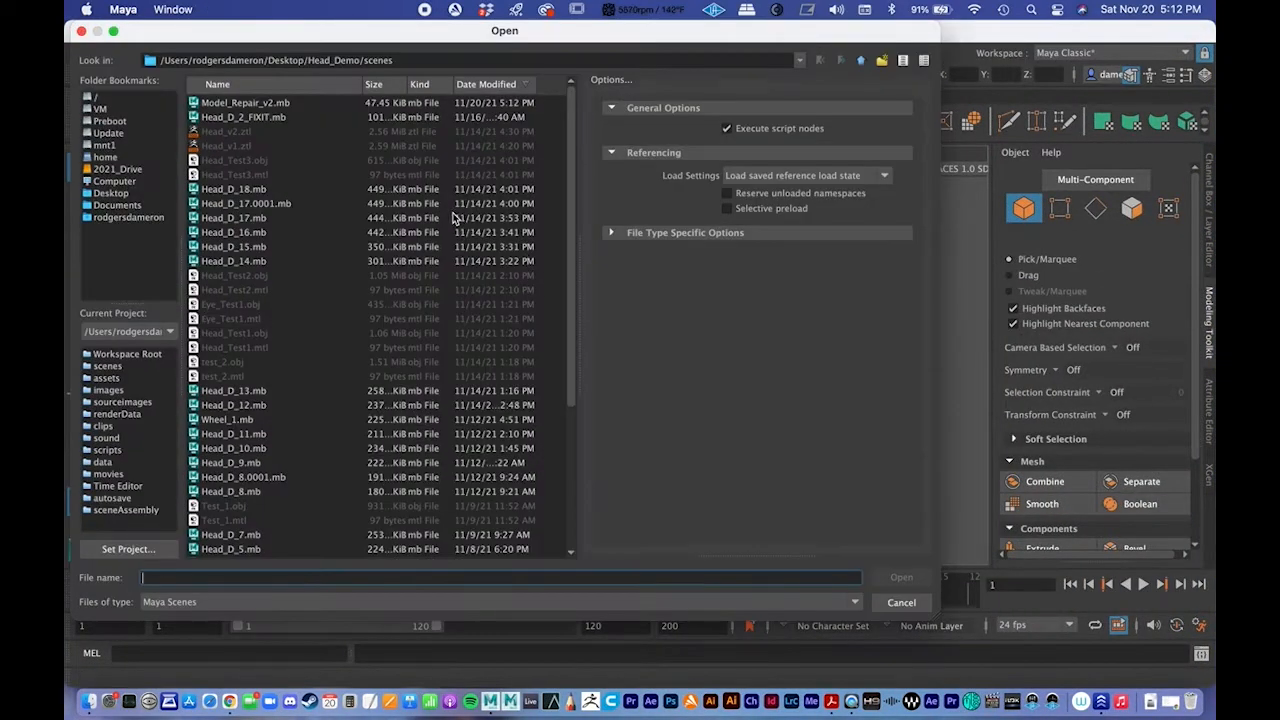
left_click(210, 103)
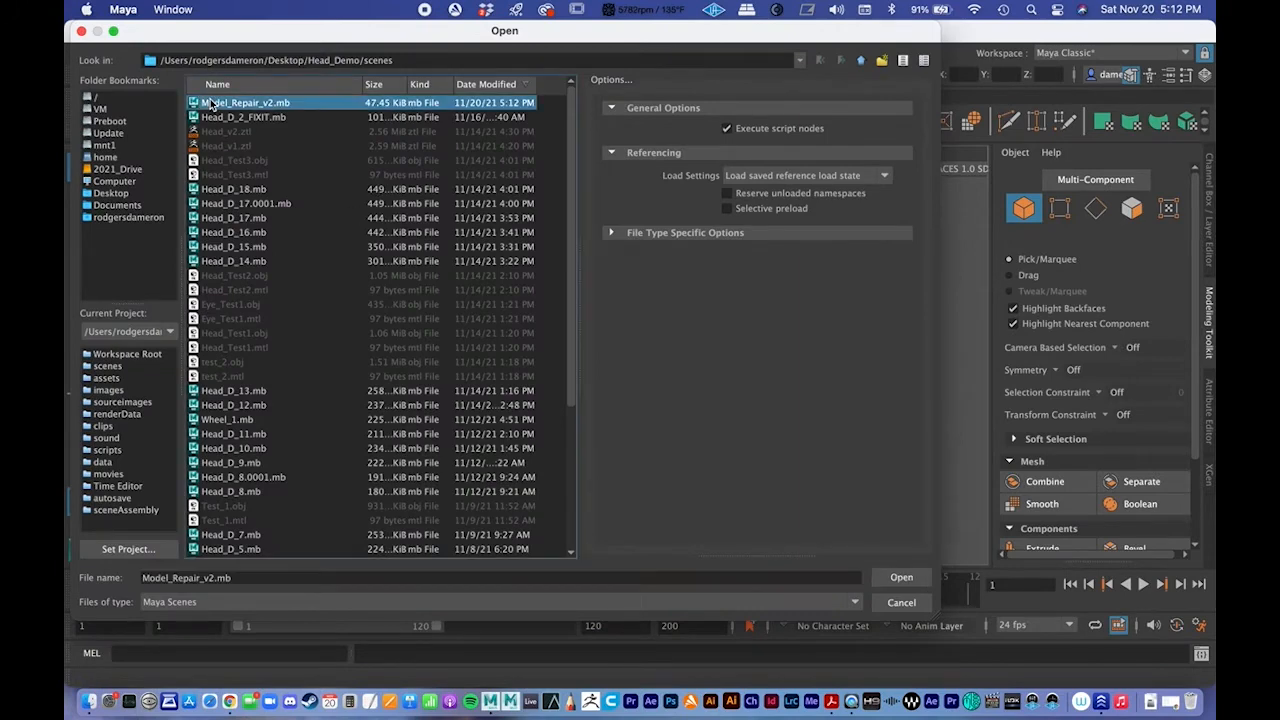
left_click(897, 578)
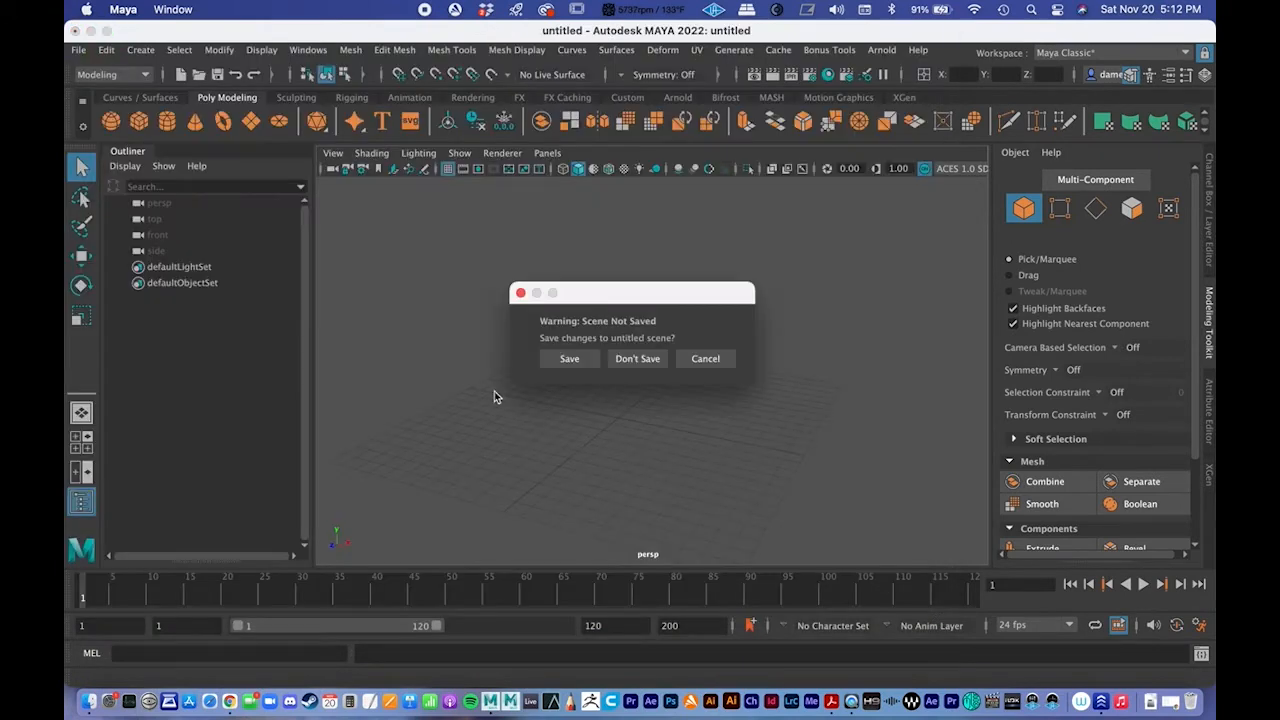
left_click(646, 361)
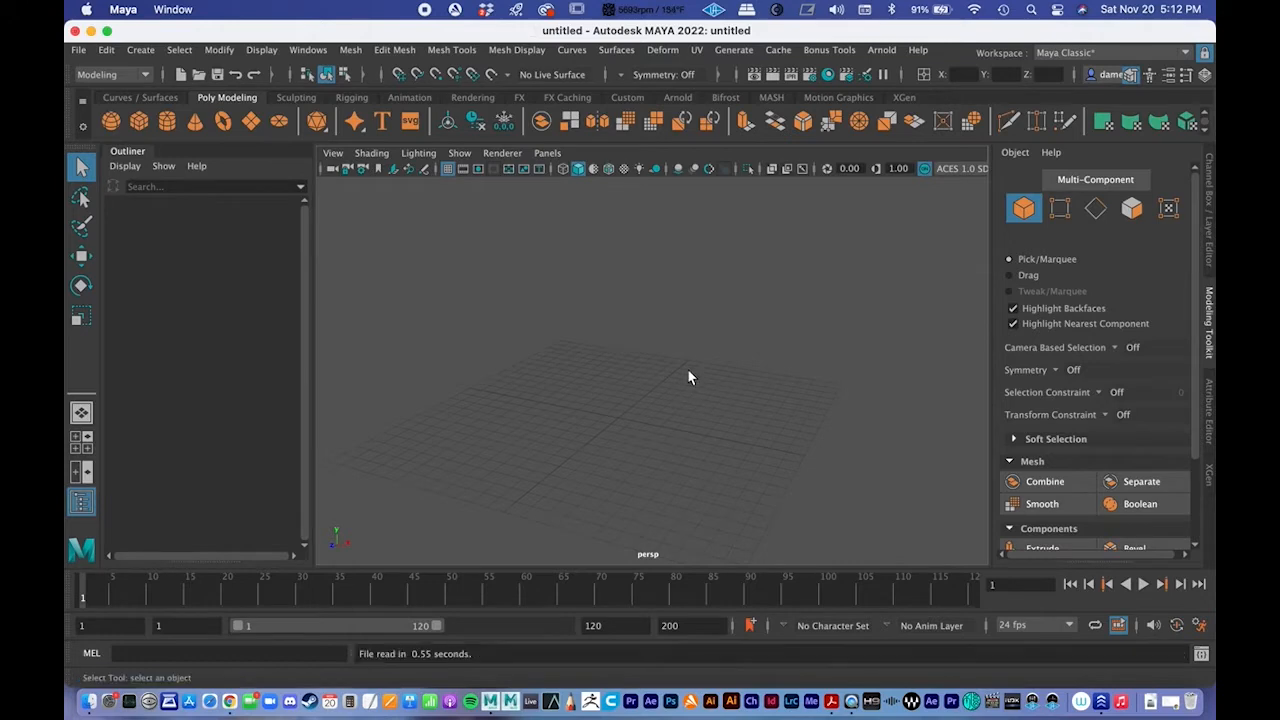
Step: Display wireframes on the shaded models and survey all the practice objects in the perspective view
left_click_drag(697, 374, 564, 376, "alt")
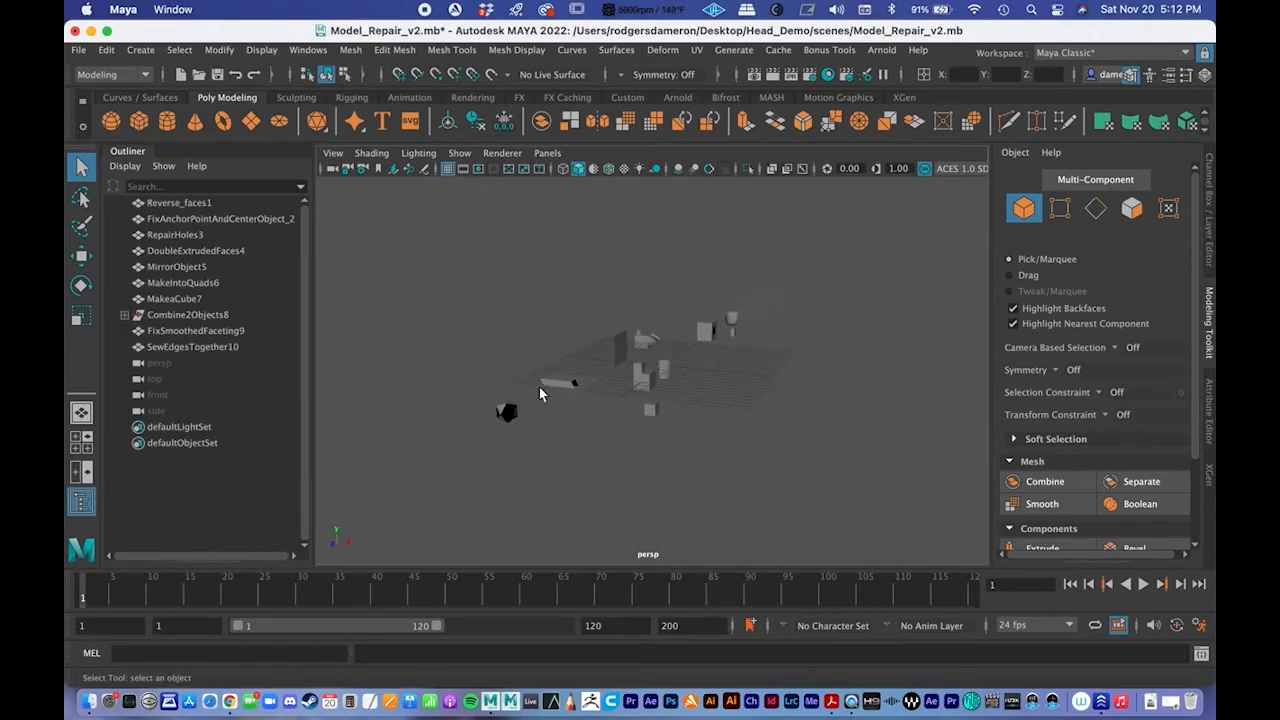
left_click_drag(443, 242, 862, 480)
left_click(671, 206)
right_click_drag(629, 237, 665, 344, "alt")
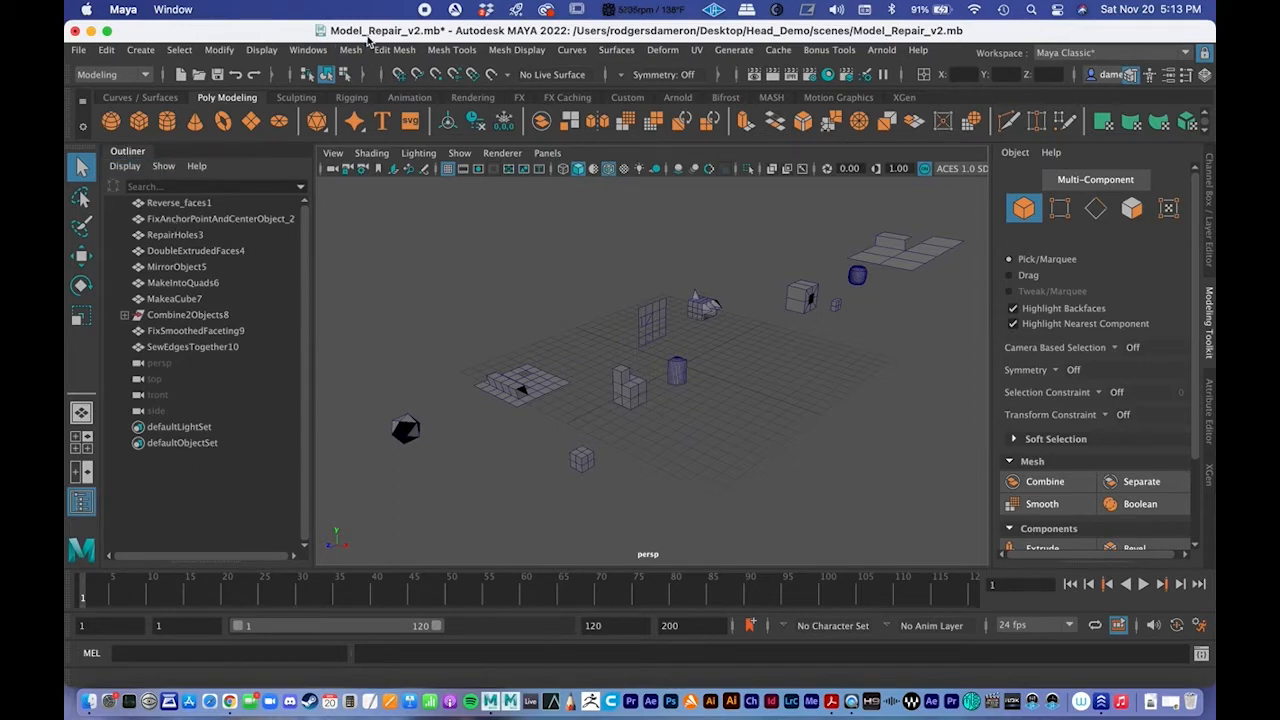
Step: Locate the Outliner command, select all the practice objects to compare them with the Outliner list, and clear the selection
left_click(291, 54)
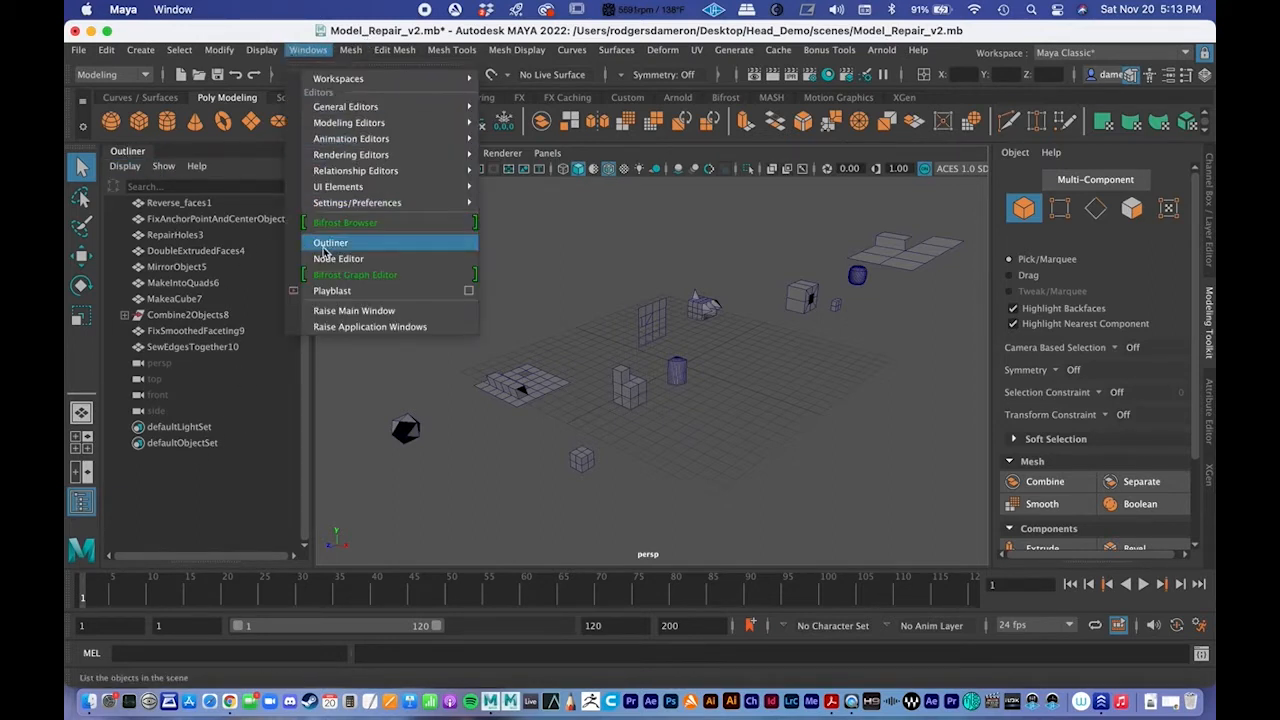
left_click(316, 246)
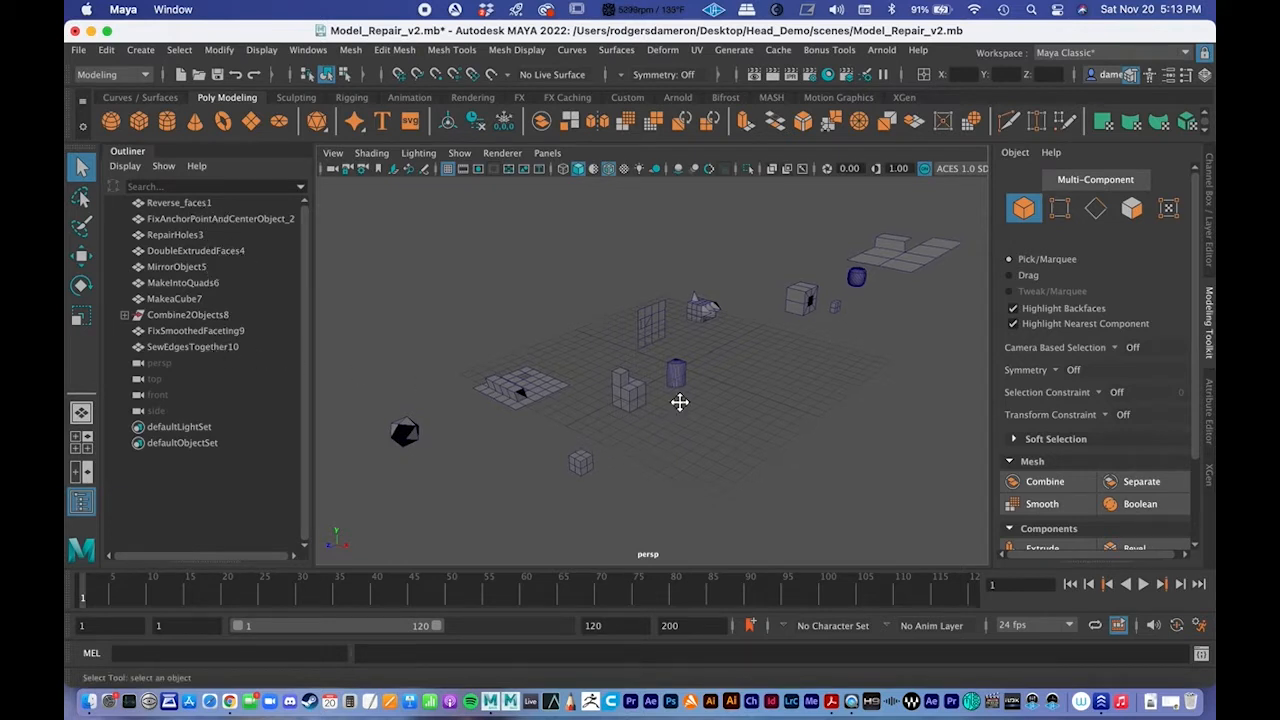
scroll(675, 395, "down", 4)
left_click_drag(413, 266, 872, 498)
right_click_drag(749, 434, 683, 409, "alt")
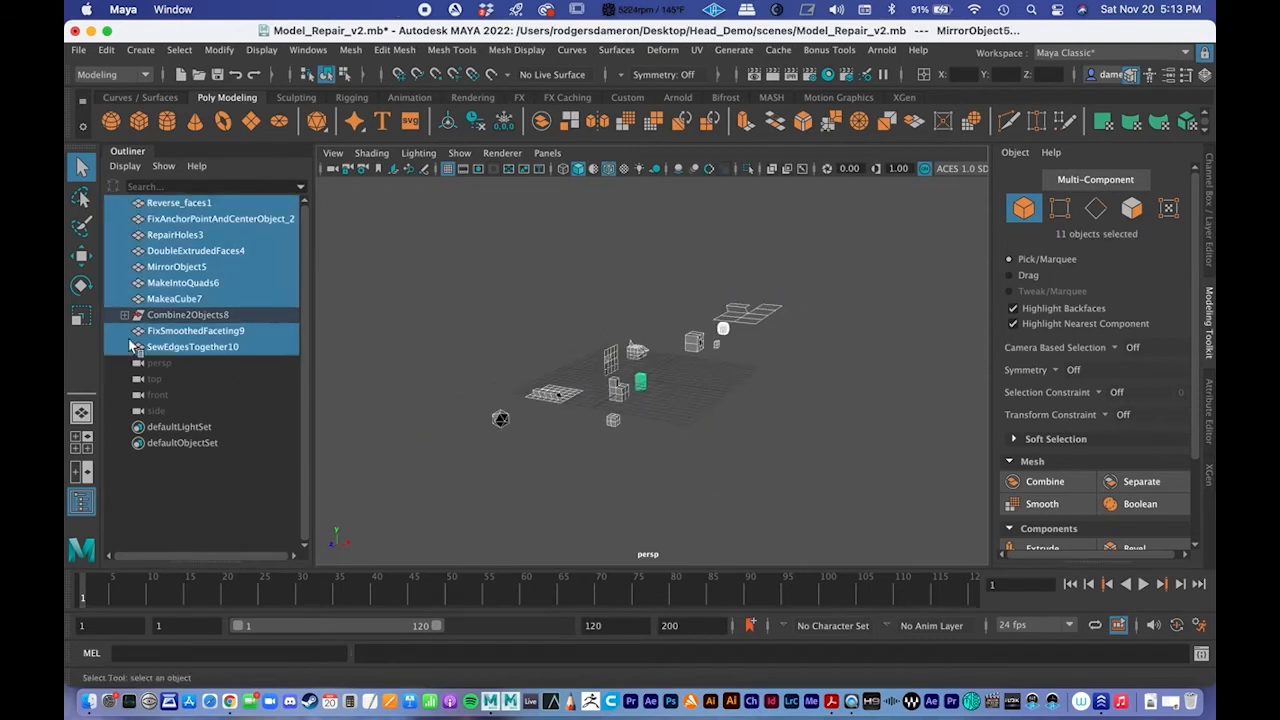
left_click_drag(754, 396, 701, 388, "alt")
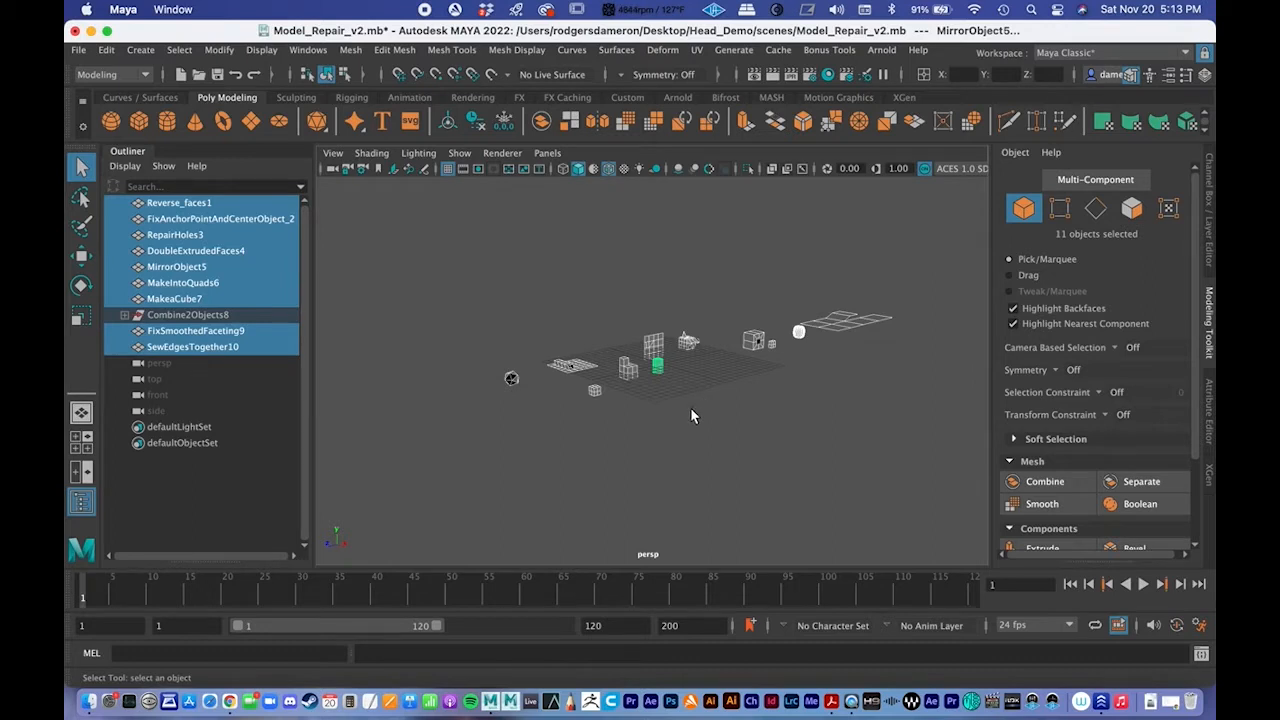
left_click(687, 417)
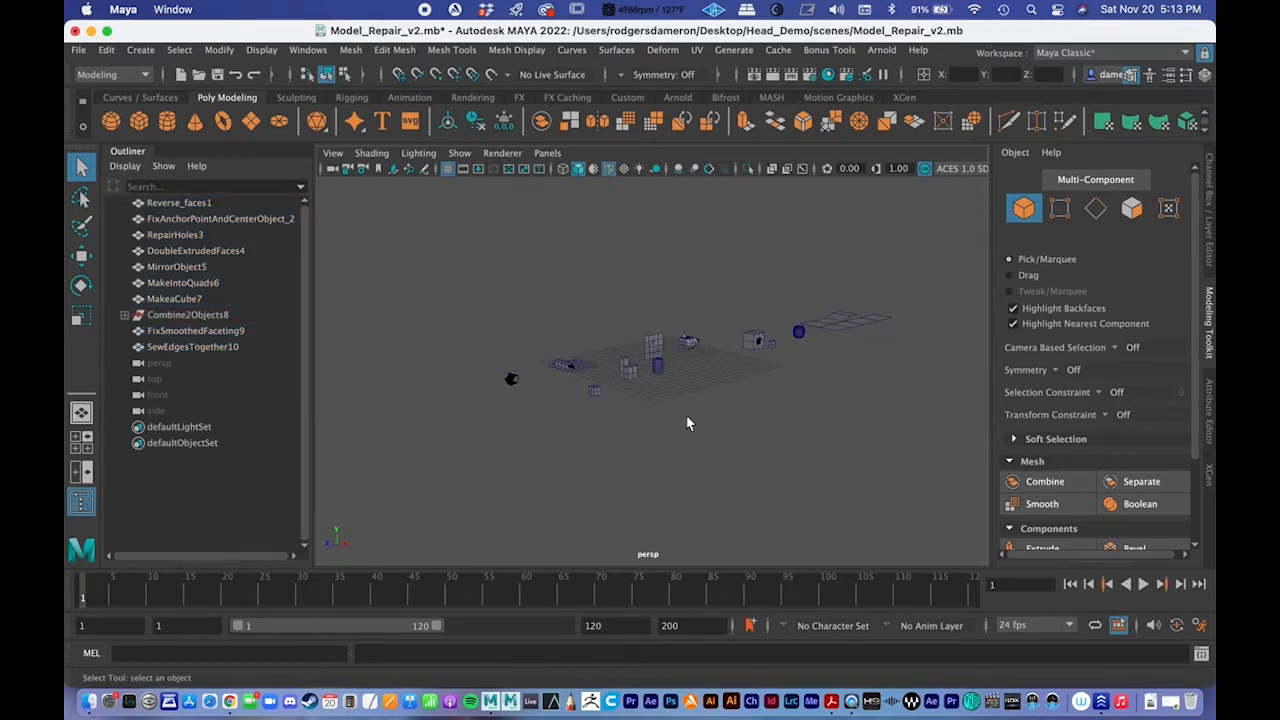
Step: Select Reverse_faces1 in the Outliner, frame it in the viewport, and examine its faces from several angles
left_click(178, 204)
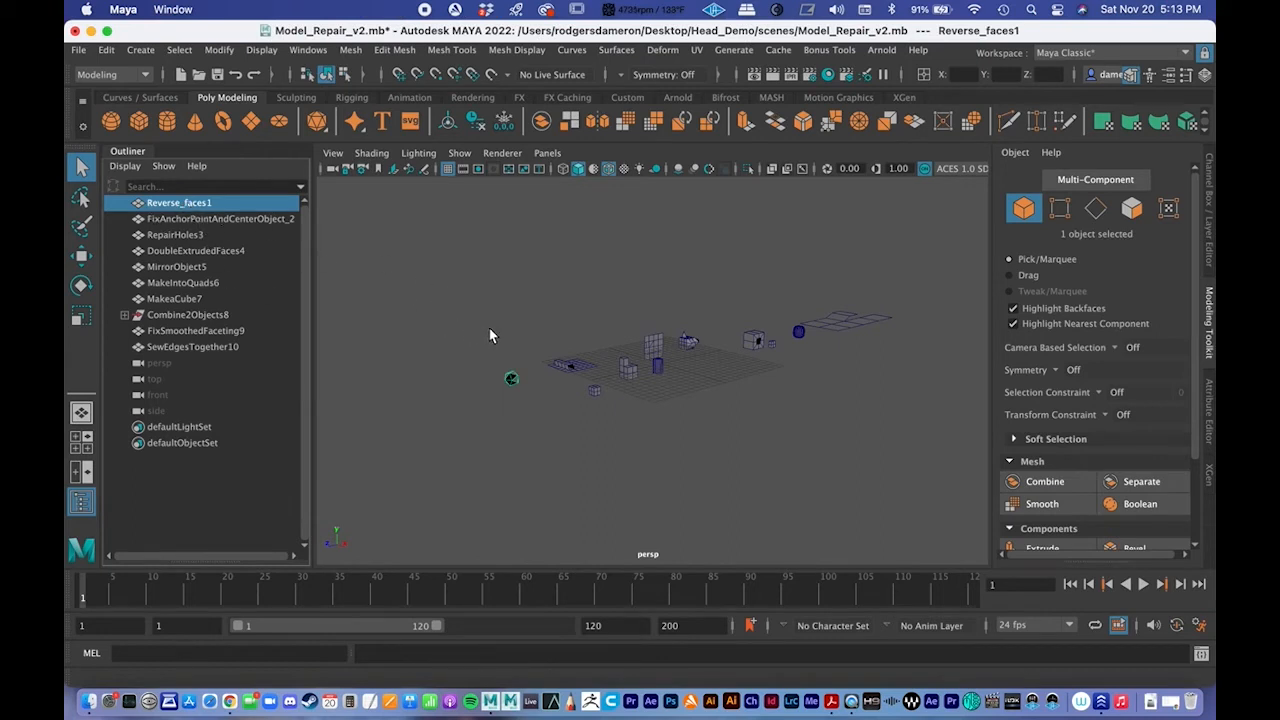
key("f")
left_click_drag(548, 352, 691, 337, "alt")
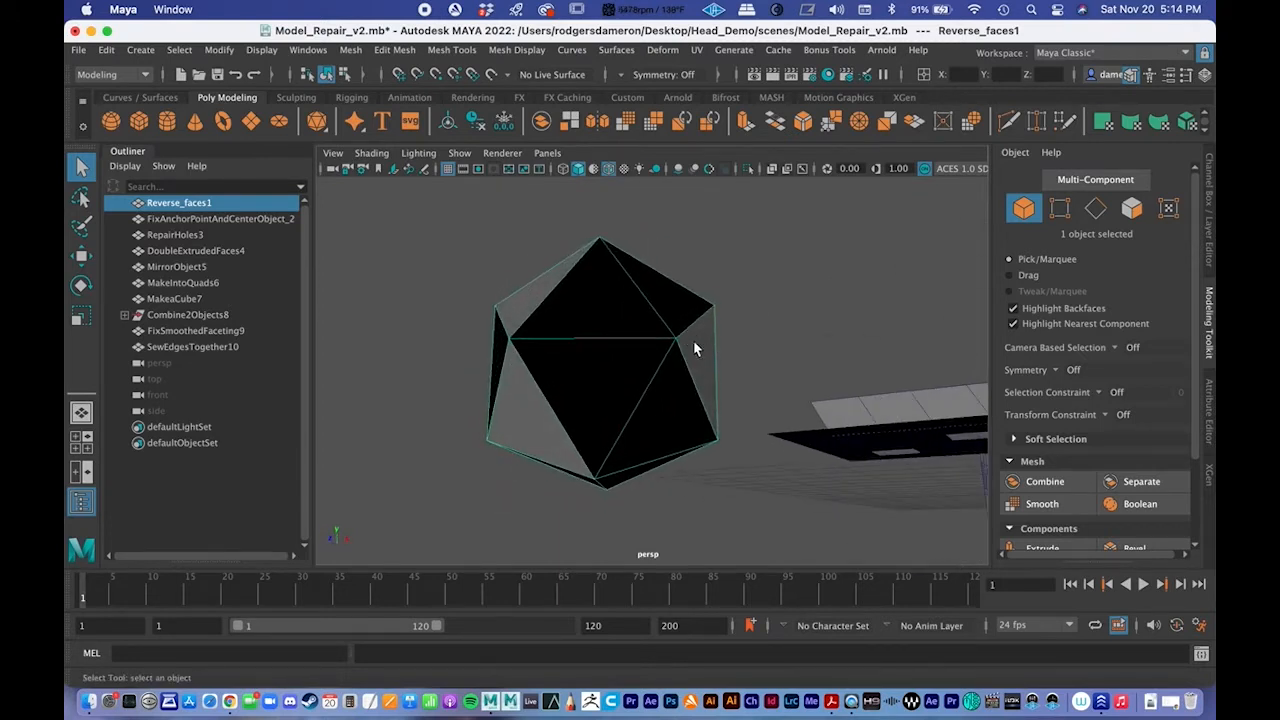
middle_click_drag(694, 346, 677, 382, "alt")
right_click_drag(677, 382, 615, 390, "alt")
left_click_drag(656, 366, 596, 441, "alt")
mouse_move(698, 413)
left_mouse_down("alt")
mouse_move(680, 414)
mouse_move(708, 410)
left_mouse_up("alt")
middle_click_drag(653, 371, 646, 383, "alt")
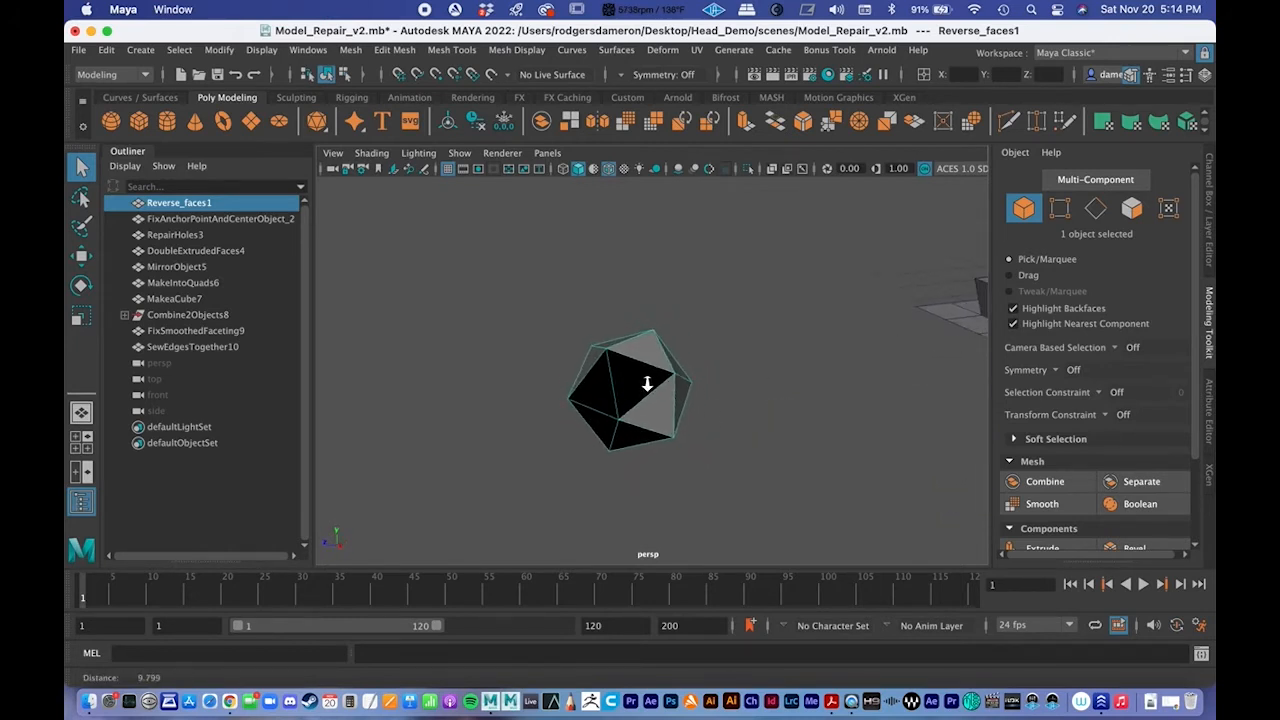
right_click_drag(646, 383, 720, 389, "alt")
middle_click_drag(648, 354, 668, 337, "alt")
Step: Switch the Reverse_faces1 polyhedron to face selection, view the whole scene, and return it to object selection
right_click_drag(658, 338, 652, 319)
left_click_drag(666, 362, 681, 372, "alt")
right_click_drag(583, 365, 723, 351, "alt")
middle_click_drag(723, 351, 715, 331, "alt")
right_click_drag(715, 331, 590, 330, "alt")
key("a")
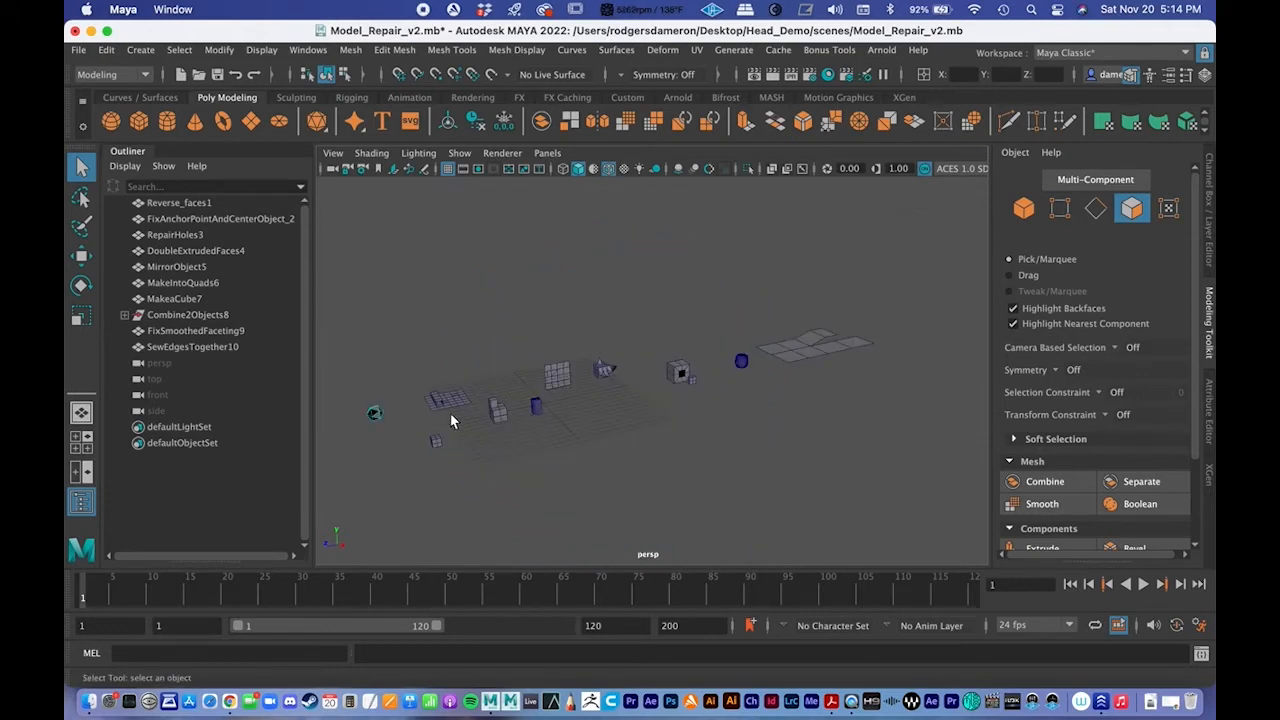
right_click_drag(362, 262, 440, 248)
right_click_drag(374, 413, 455, 230)
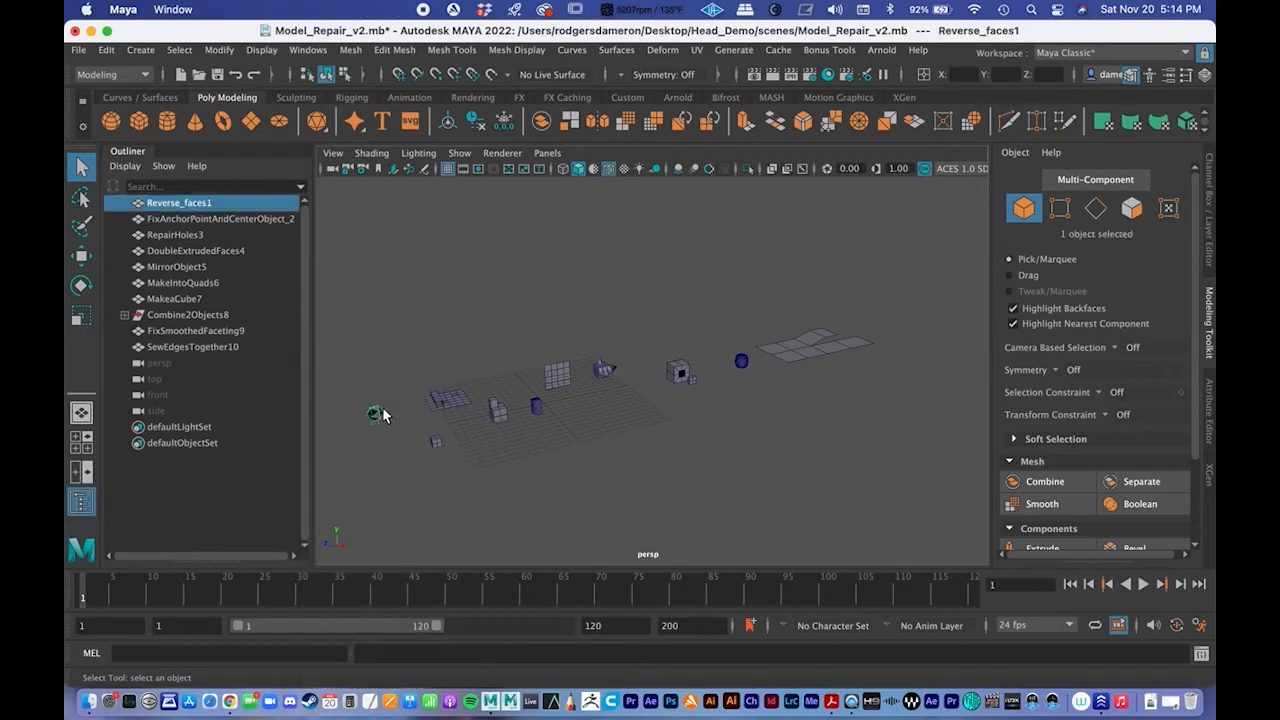
Step: Frame Reverse_faces1 again and inspect which of its faces point the wrong way
key("f")
left_click_drag(706, 386, 654, 379, "alt")
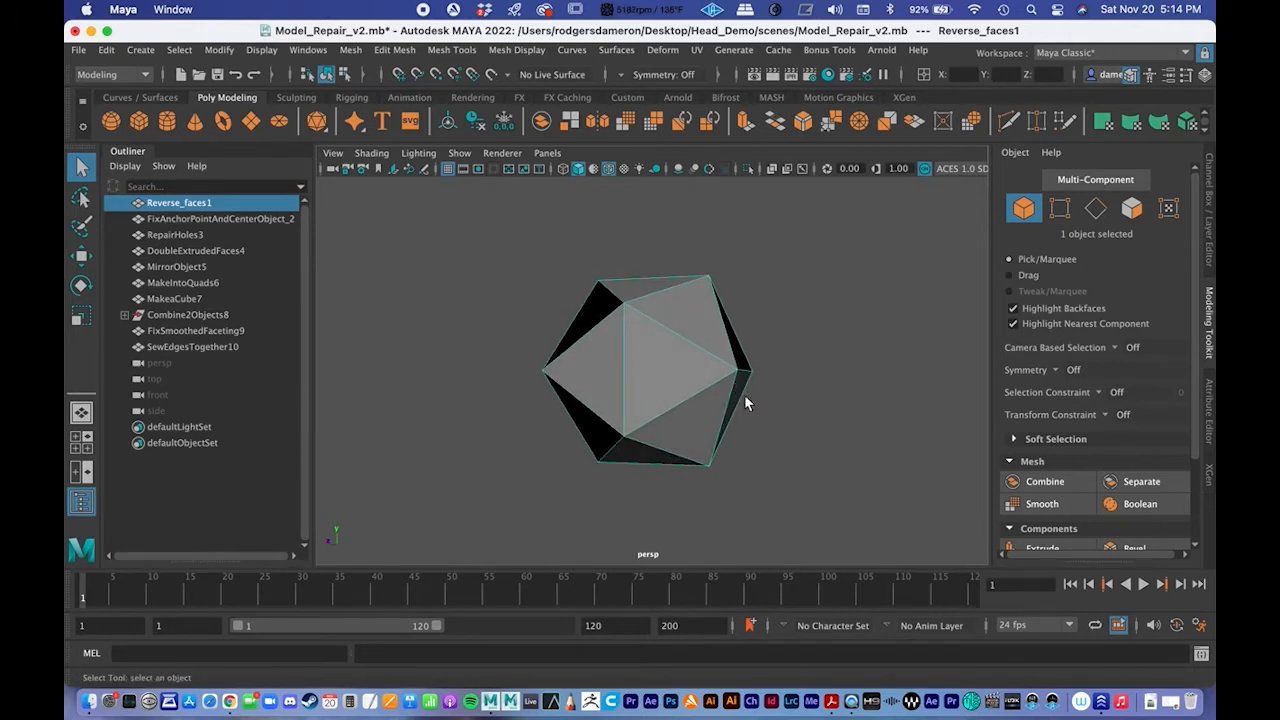
left_click_drag(893, 465, 813, 441, "alt")
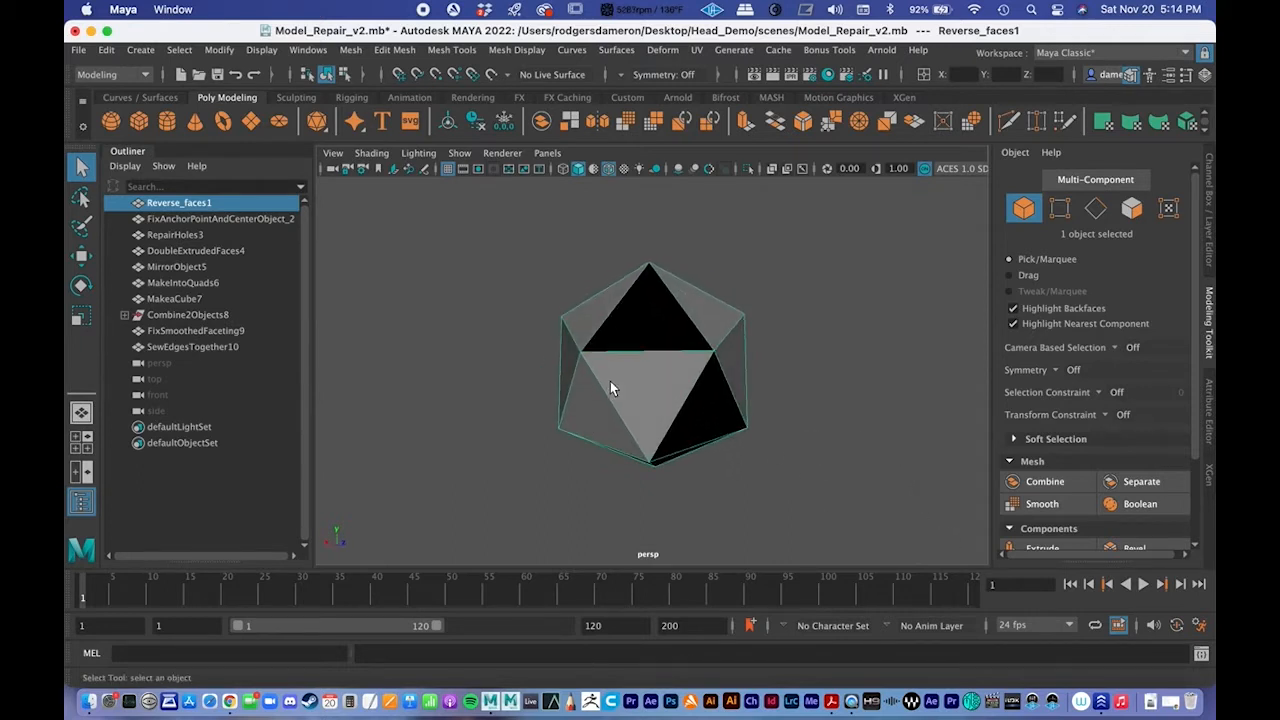
mouse_move(682, 387)
left_mouse_down("alt")
mouse_move(694, 386)
mouse_move(697, 328)
mouse_move(690, 381)
left_mouse_up("alt")
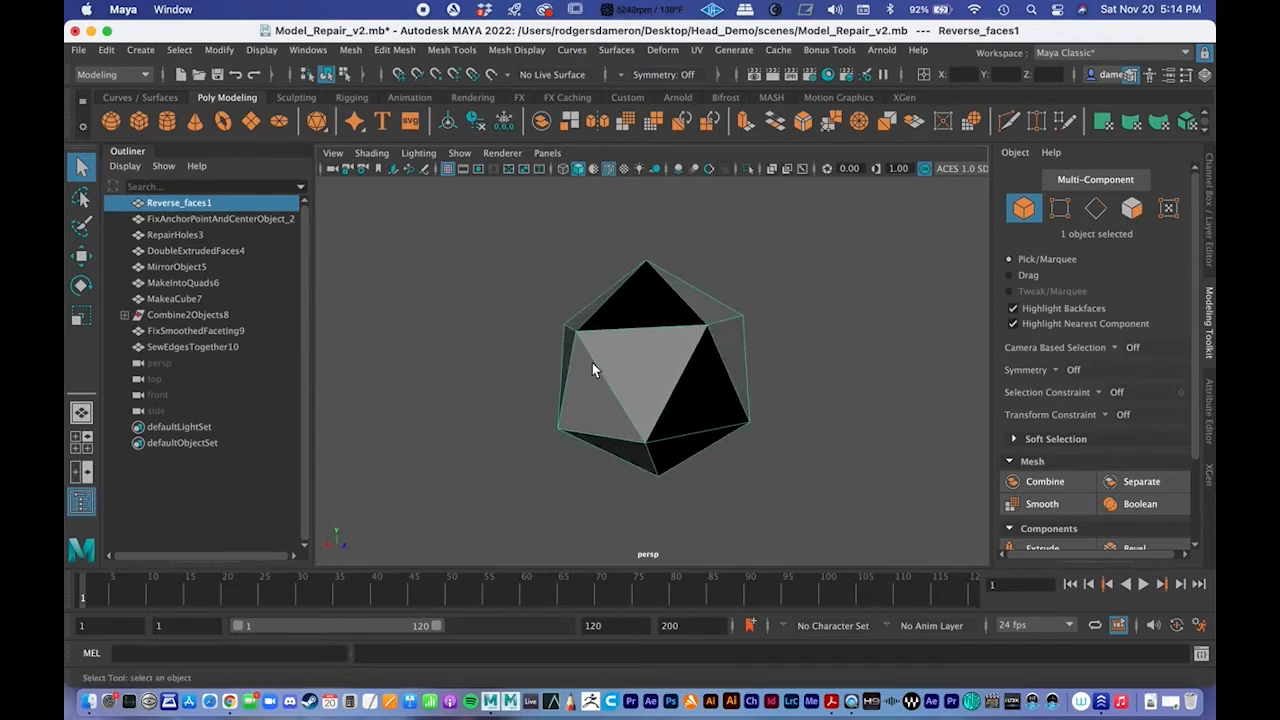
Step: Switch Reverse_faces1 to face selection and select the first four black, reversed faces
right_click(629, 320)
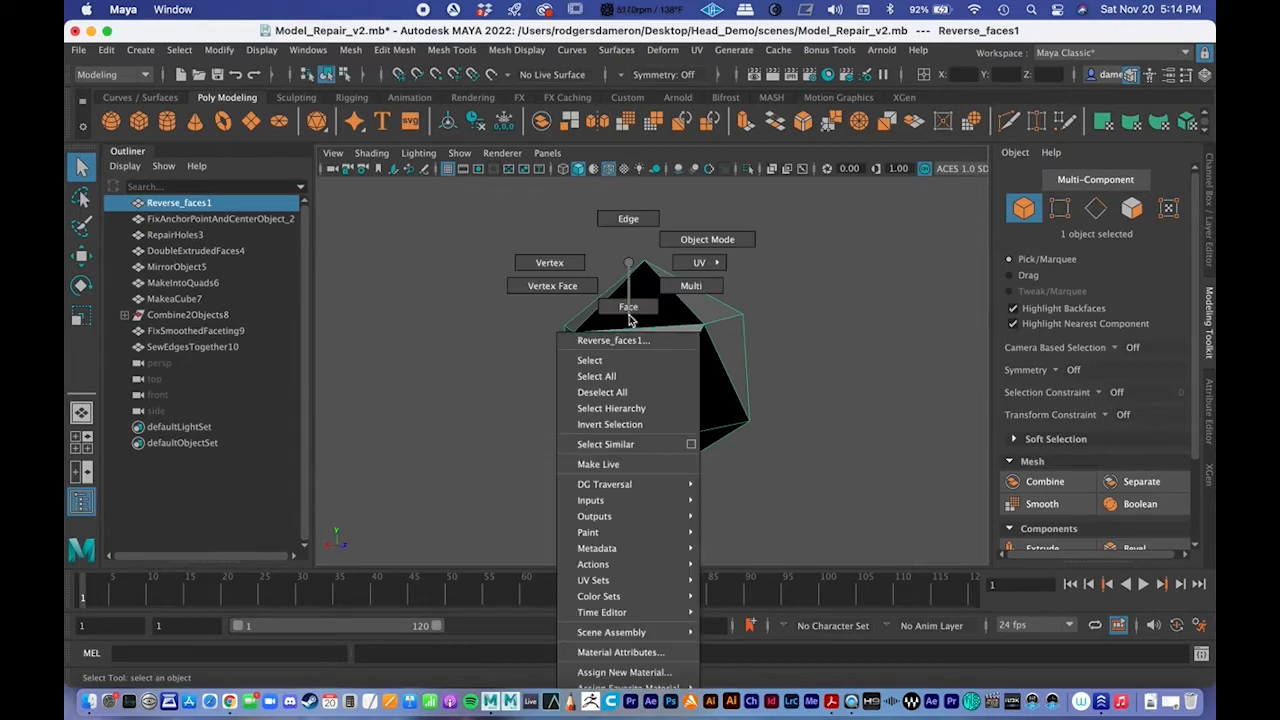
left_click(631, 317)
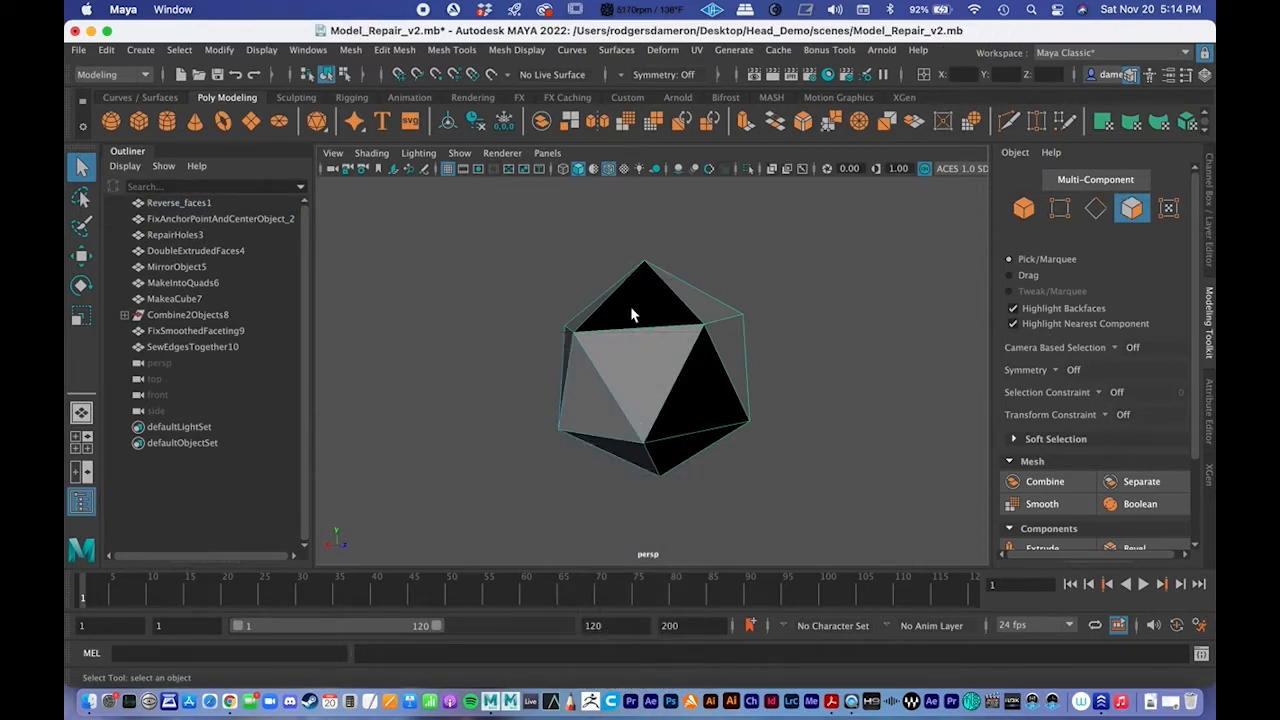
left_click_drag(631, 316, 724, 262, "alt")
left_click_drag(666, 302, 654, 320, "alt")
left_click_drag(659, 393, 646, 386, "alt")
left_click(643, 386)
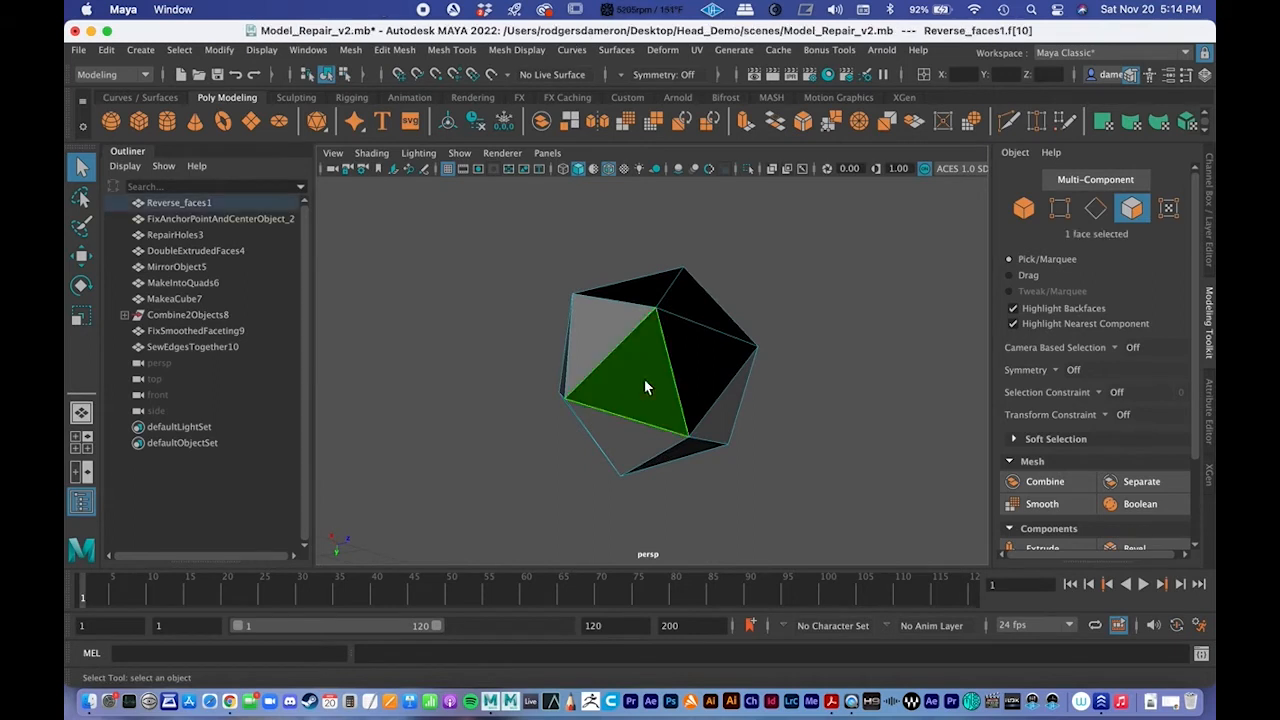
left_click(722, 392, "shift")
left_click_drag(725, 392, 657, 381, "alt")
left_click(706, 390, "shift")
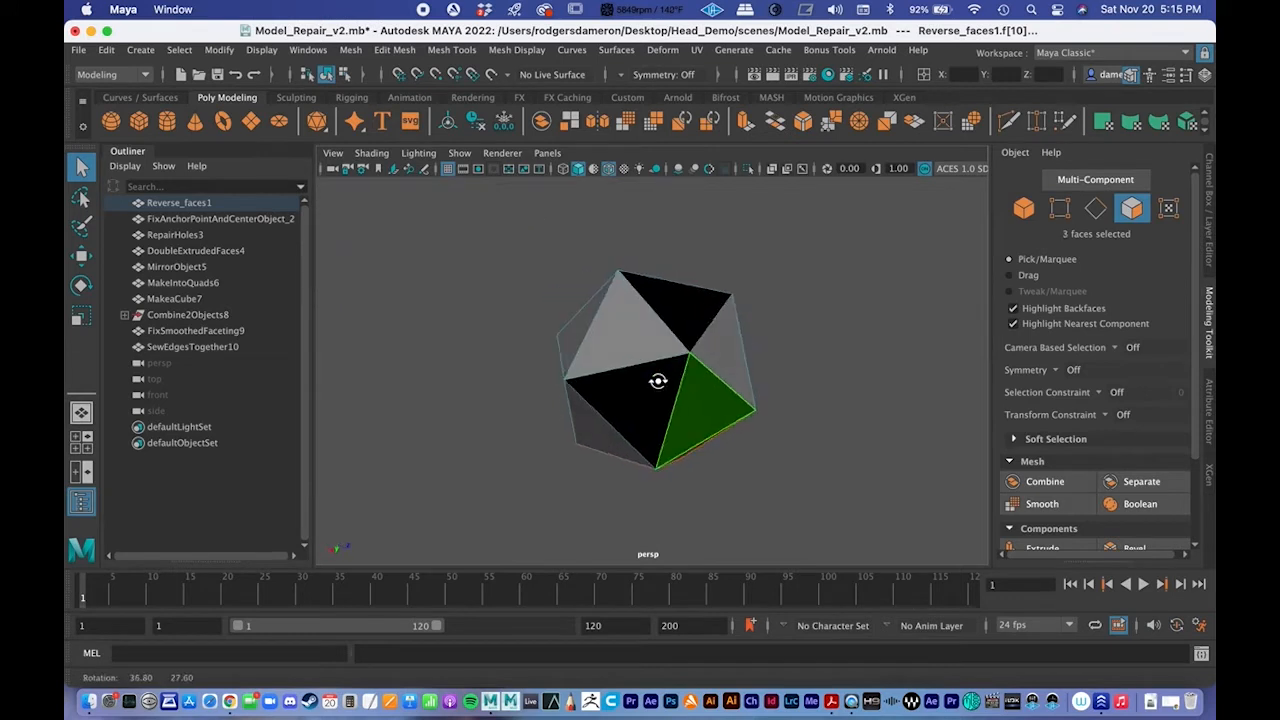
left_click(650, 387, "shift")
Step: Undo the last face pick and add the remaining black faces around the polyhedron to the selection
left_click_drag(718, 343, 658, 367, "alt")
key("super+z")
left_click(681, 337, "shift")
left_click(658, 367, "shift")
left_click_drag(861, 341, 610, 317, "alt")
left_click(610, 317, "shift")
left_click_drag(939, 416, 846, 414, "alt")
left_click(660, 346, "shift")
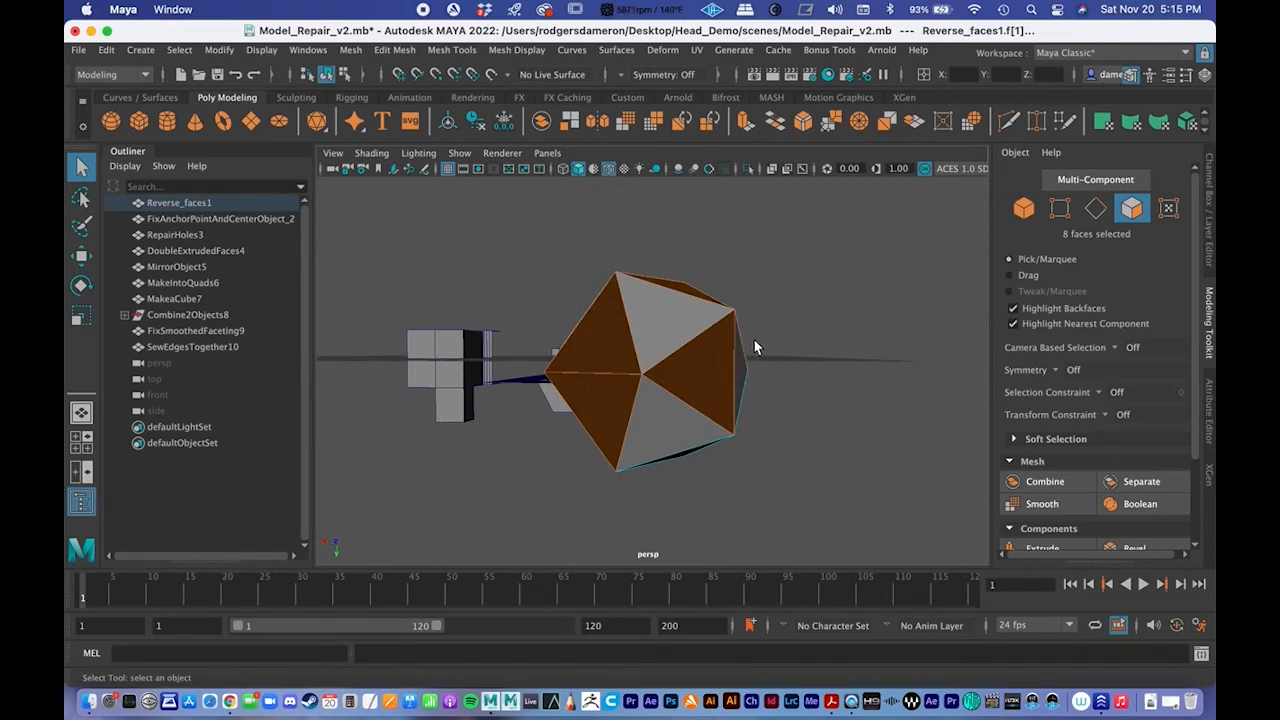
Step: Reverse the normals of the selected faces, clear the selection, and check the polyhedron from other sides
left_click(518, 52)
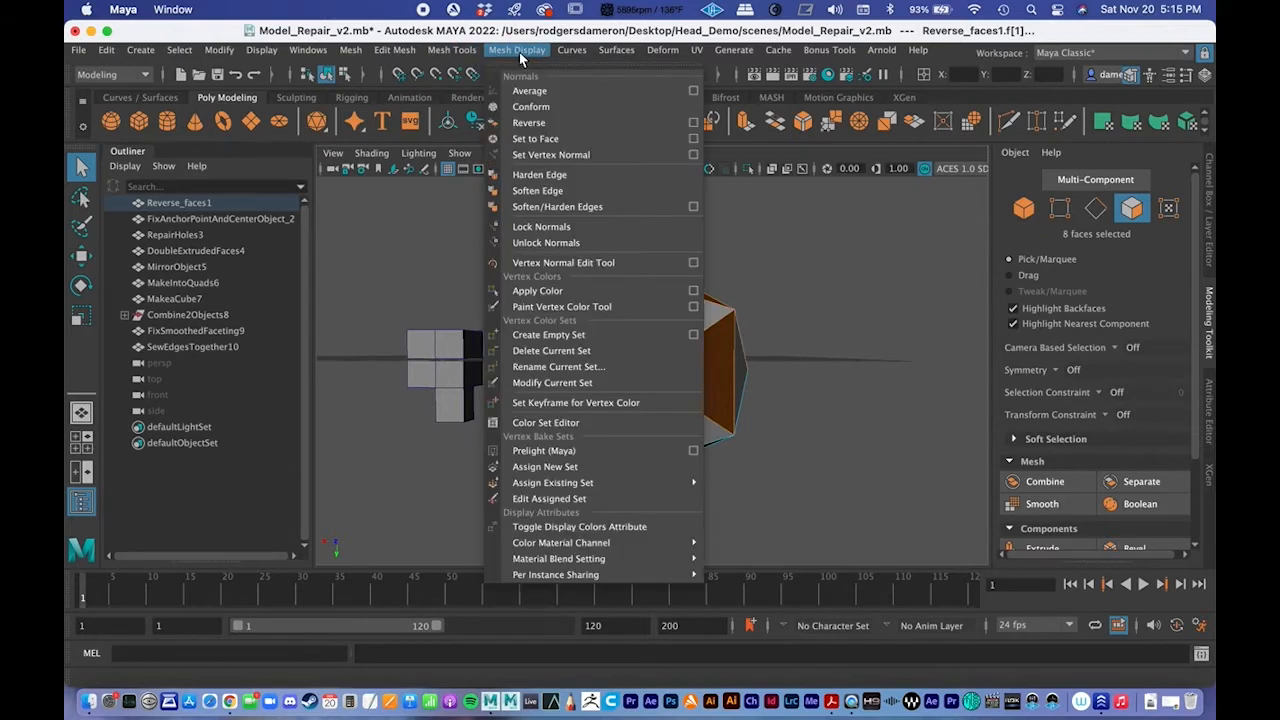
left_click(555, 123)
left_click(815, 303)
left_click_drag(815, 303, 709, 409, "alt")
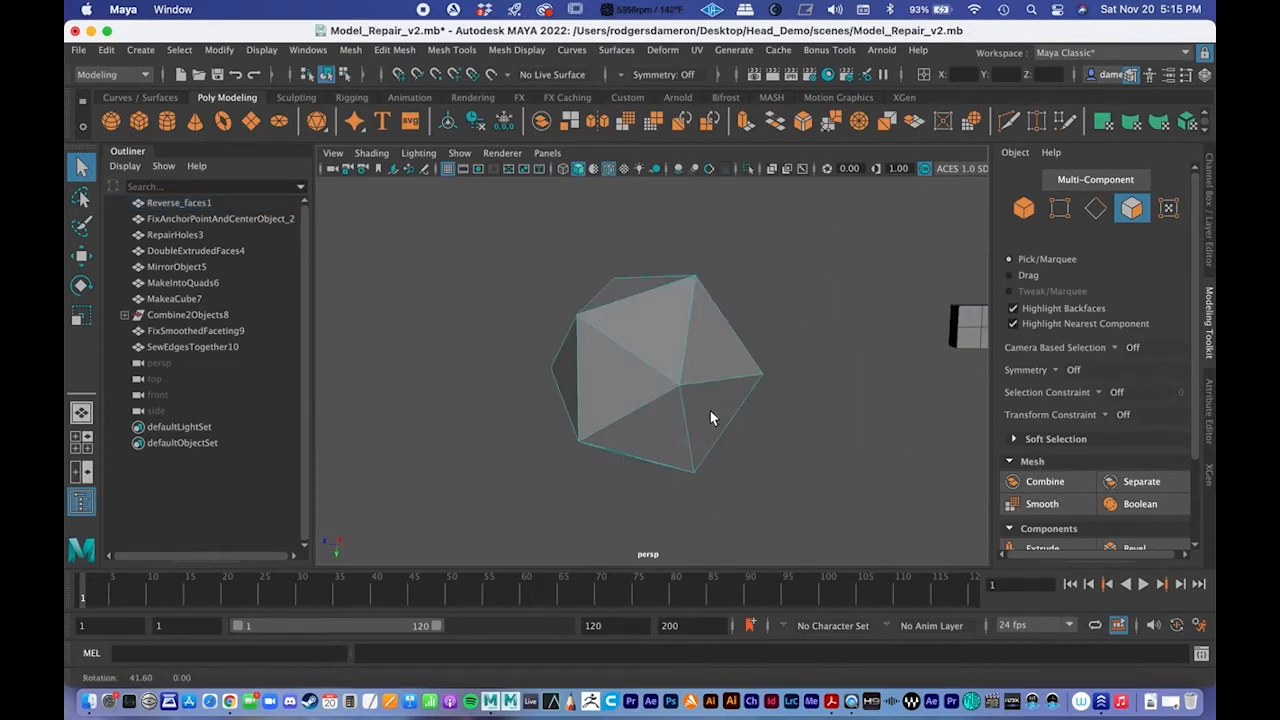
mouse_move(623, 354)
left_mouse_down("alt")
mouse_move(669, 422)
mouse_move(645, 367)
left_mouse_up("alt")
Step: Return Reverse_faces1 to object selection and flip the normals of the whole polyhedron, then clear the selection
right_click_drag(636, 262, 714, 237)
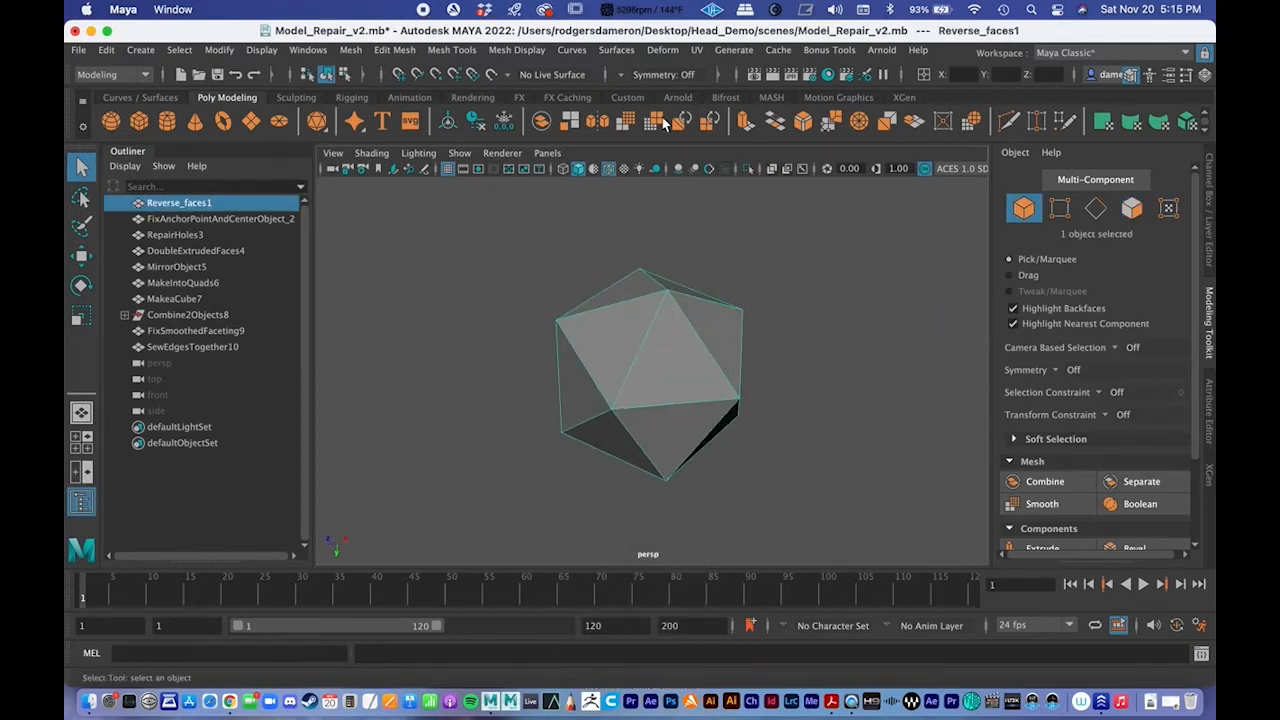
left_click(528, 50)
left_click(535, 110)
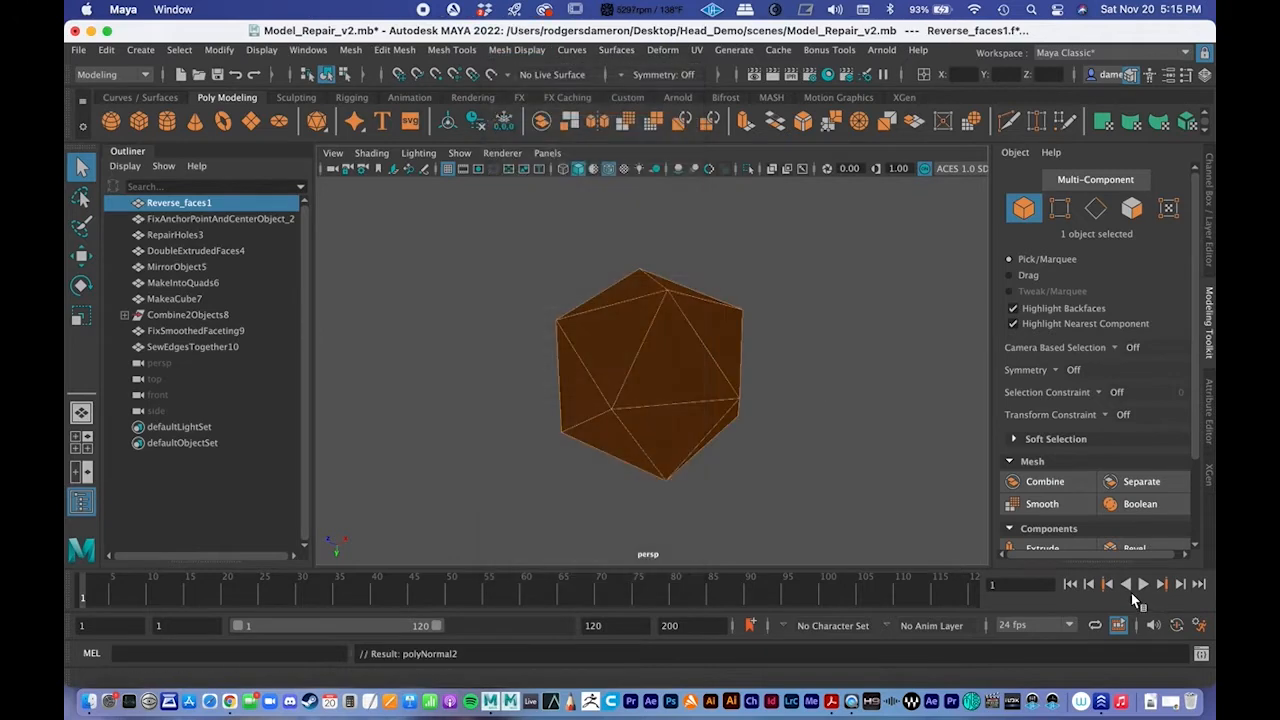
left_click(764, 434)
left_click_drag(764, 434, 651, 374, "alt")
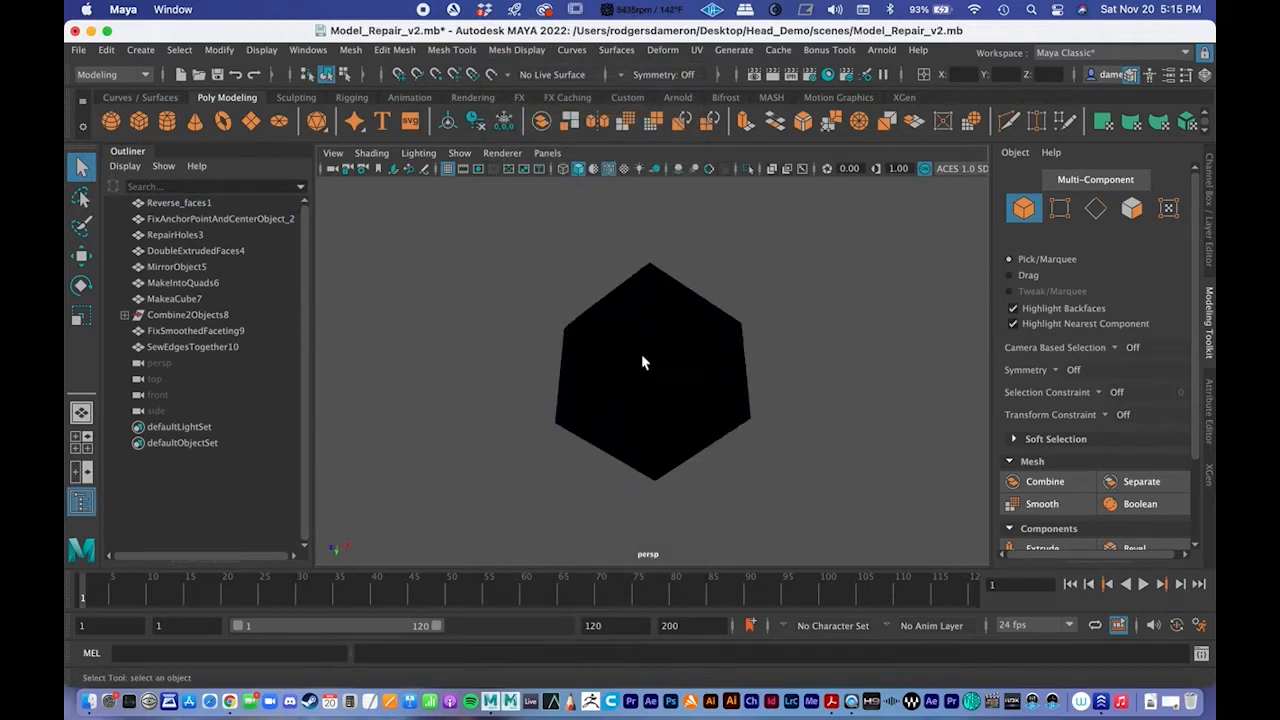
Step: Select the all-black polyhedron and reverse its normals so every face points outward
left_click(703, 430)
left_click(516, 50)
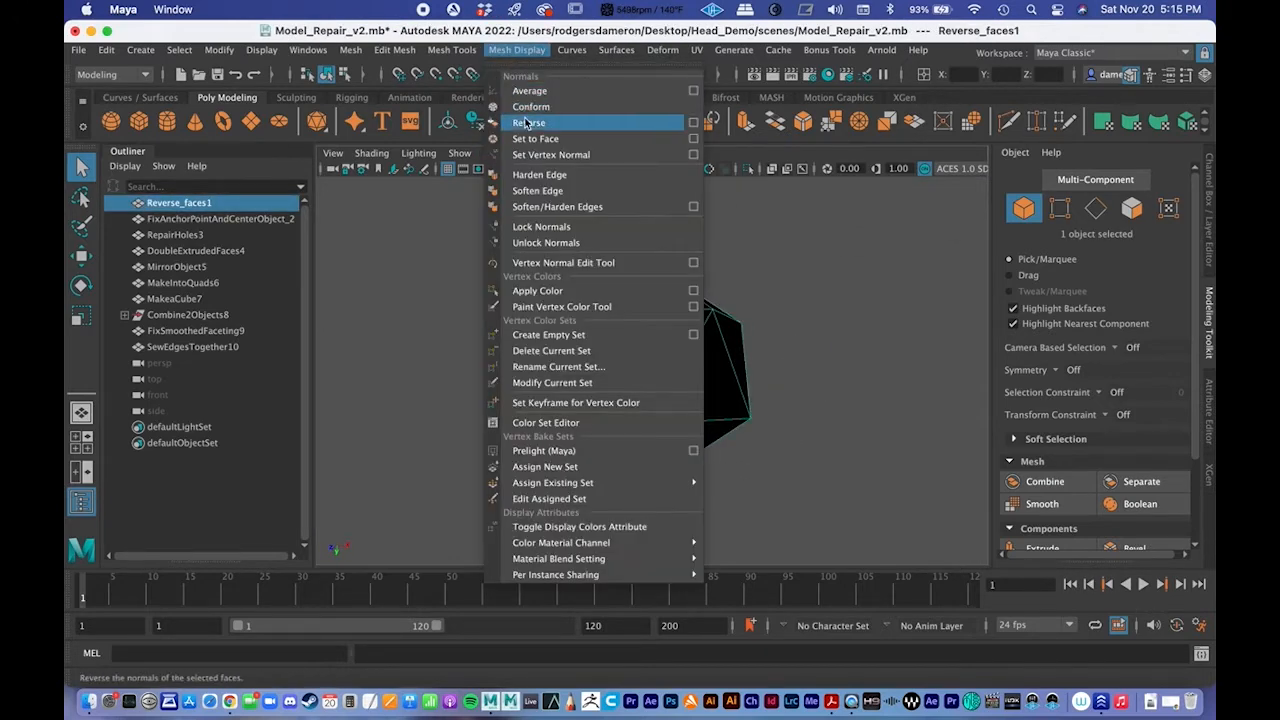
left_click(528, 122)
left_click(798, 494)
left_click_drag(798, 494, 683, 434, "alt")
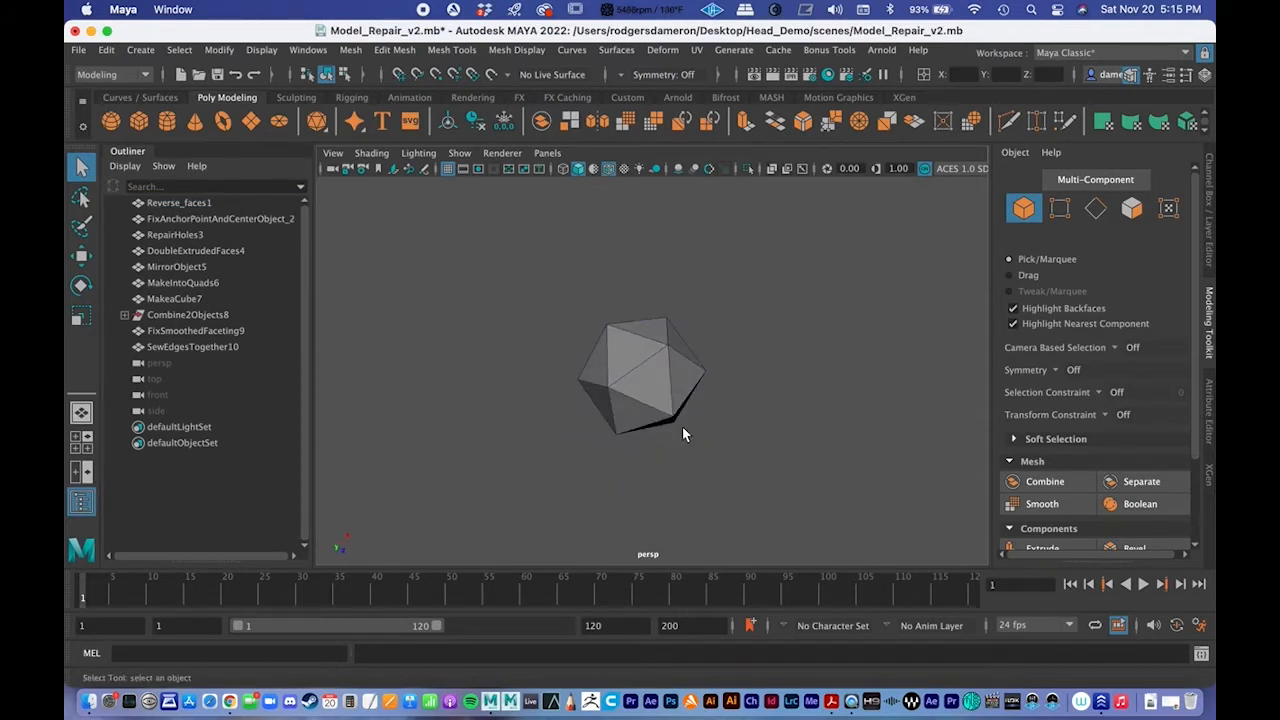
Step: Select the FixAnchorPointAndCenterObject_2 cube, frame it, and view it together with the surrounding objects
right_click_drag(688, 354, 725, 352, "alt")
left_click_drag(725, 352, 628, 424, "alt")
left_click_drag(578, 509, 589, 351, "alt")
left_click(669, 338)
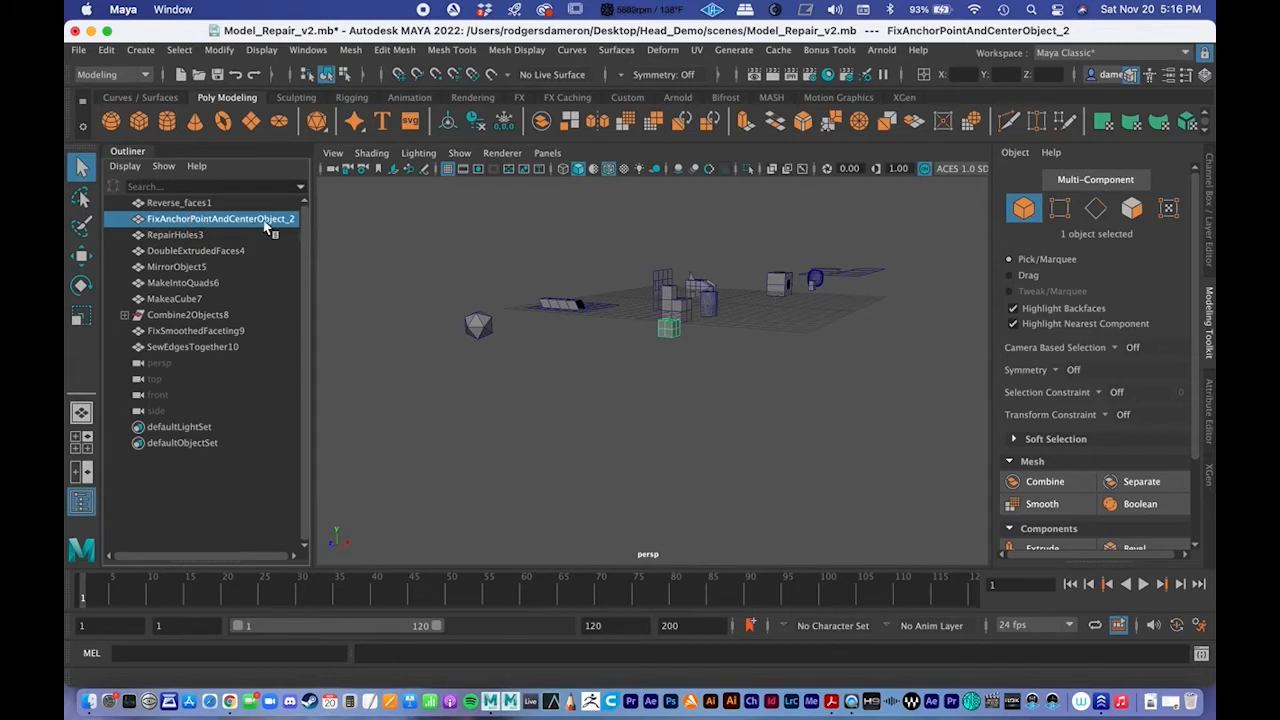
key("f")
left_click_drag(641, 369, 806, 391, "alt")
right_click_drag(806, 391, 330, 340, "alt")
mouse_move(557, 371)
left_mouse_down("alt")
mouse_move(570, 374)
mouse_move(561, 382)
left_mouse_up("alt")
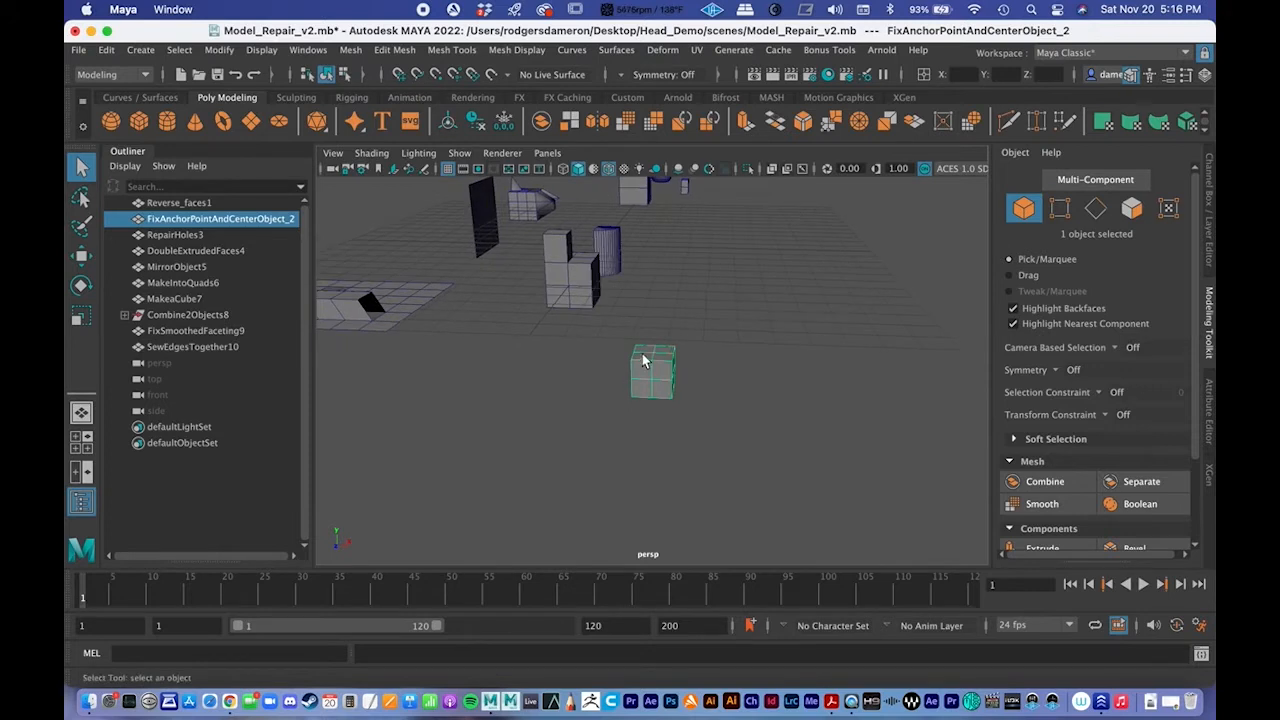
left_click_drag(643, 361, 653, 367, "alt")
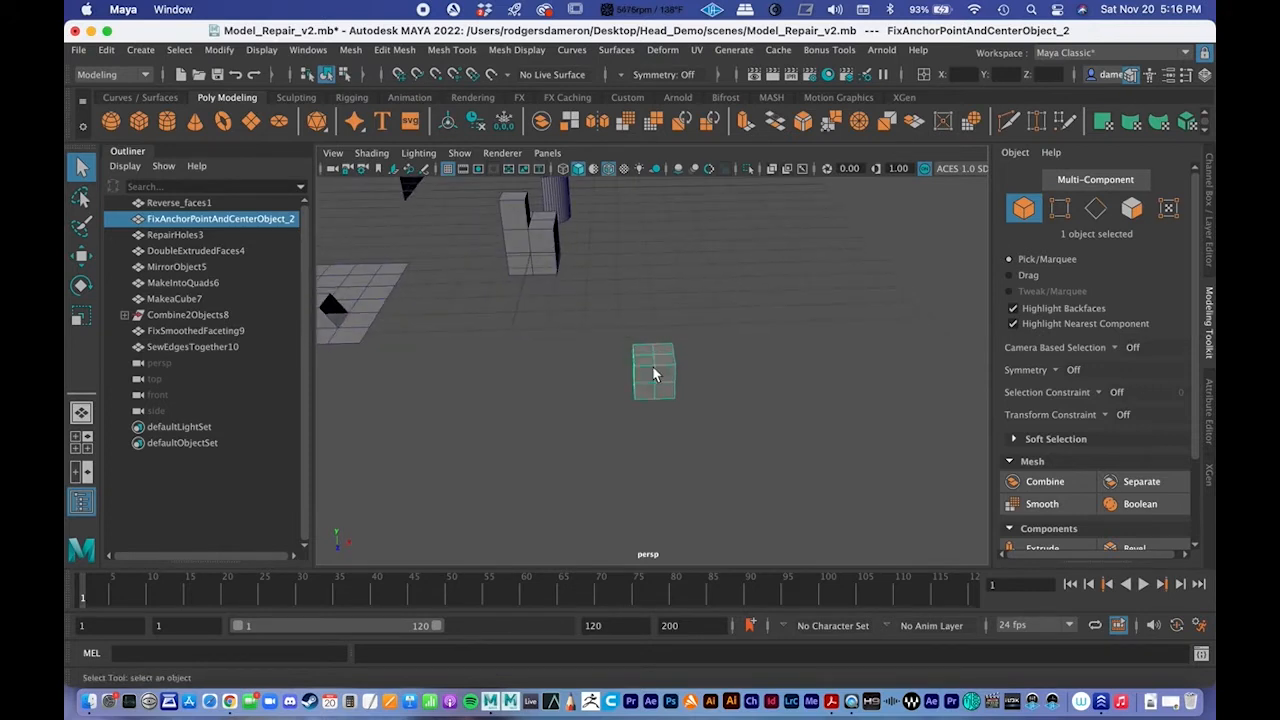
Step: Activate the Move tool on the cube and examine where its pivot sits relative to the geometry
key("w")
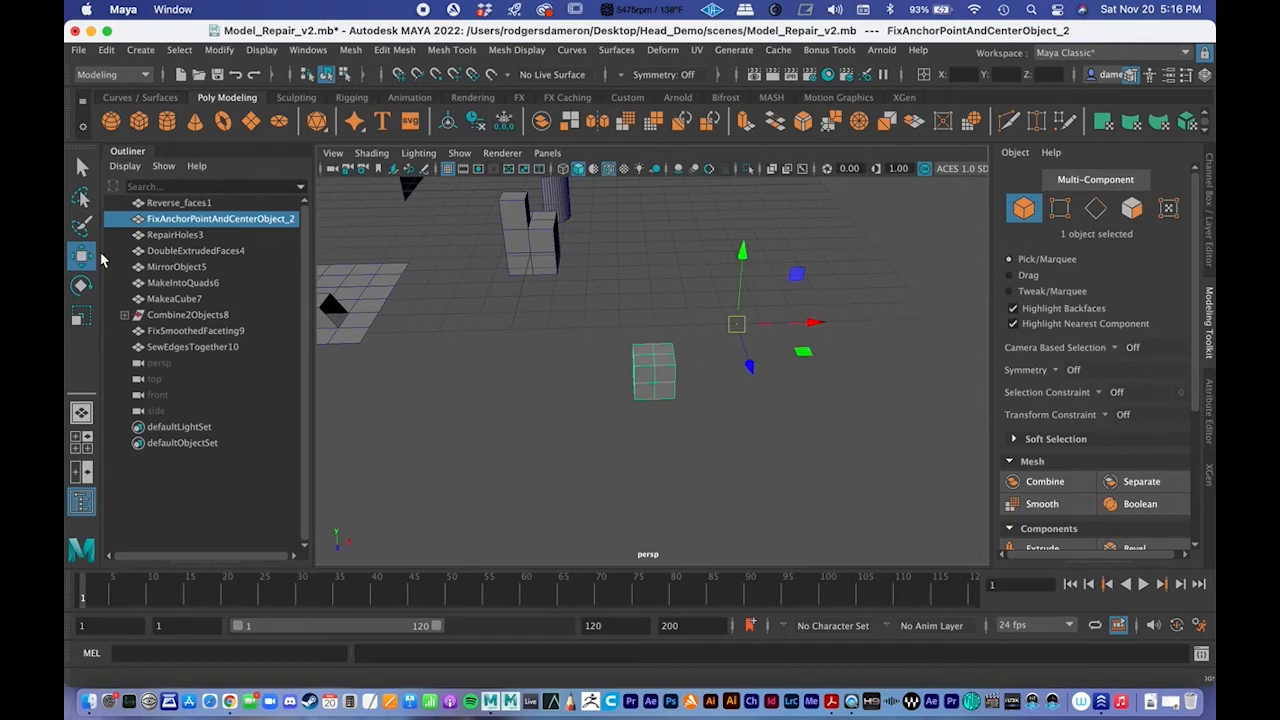
left_click_drag(730, 380, 657, 356, "alt")
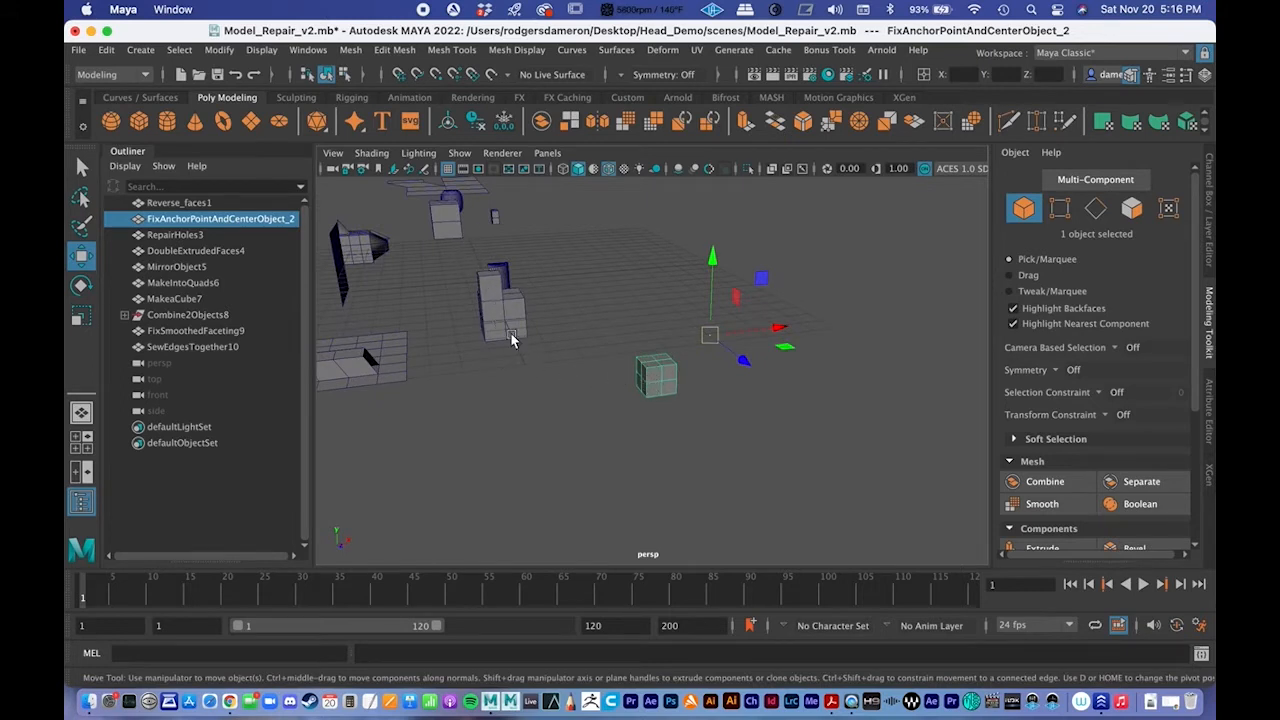
mouse_move(690, 366)
left_mouse_down("alt")
mouse_move(717, 383)
mouse_move(694, 386)
left_mouse_up("alt")
key("q")
middle_click_drag(654, 354, 671, 349, "alt")
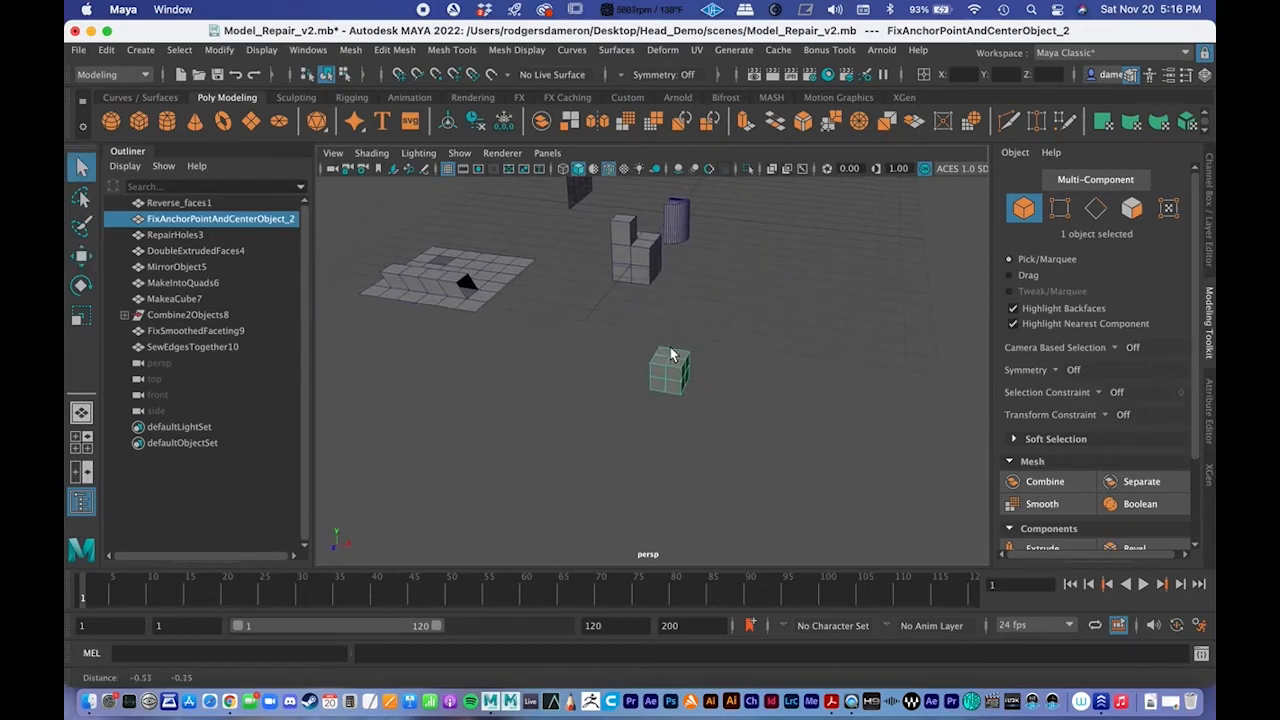
key("w")
right_click_drag(674, 360, 765, 367, "alt")
left_click_drag(766, 367, 710, 355, "alt")
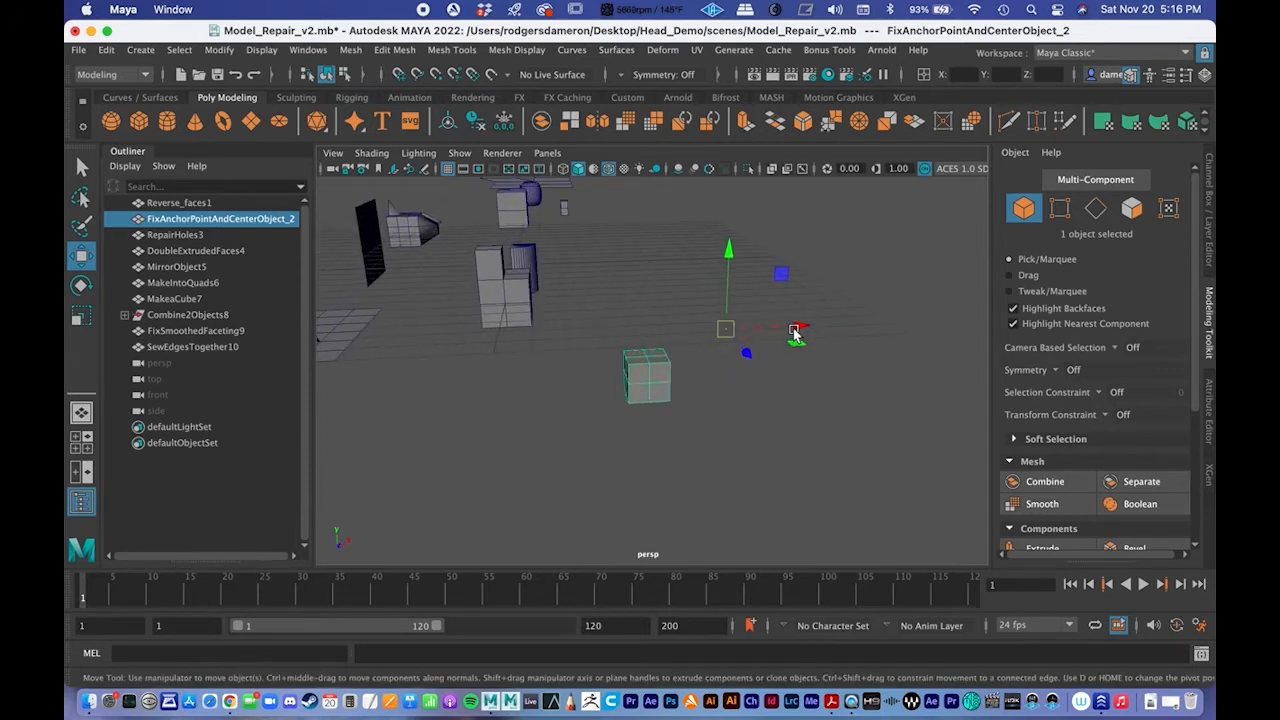
Step: Try shifting the cube's pivot by hand along the X axis toward the cube, and test it with a small rotation
key("d")
left_click_drag(799, 330, 713, 331)
left_click_drag(646, 360, 711, 403)
key("e")
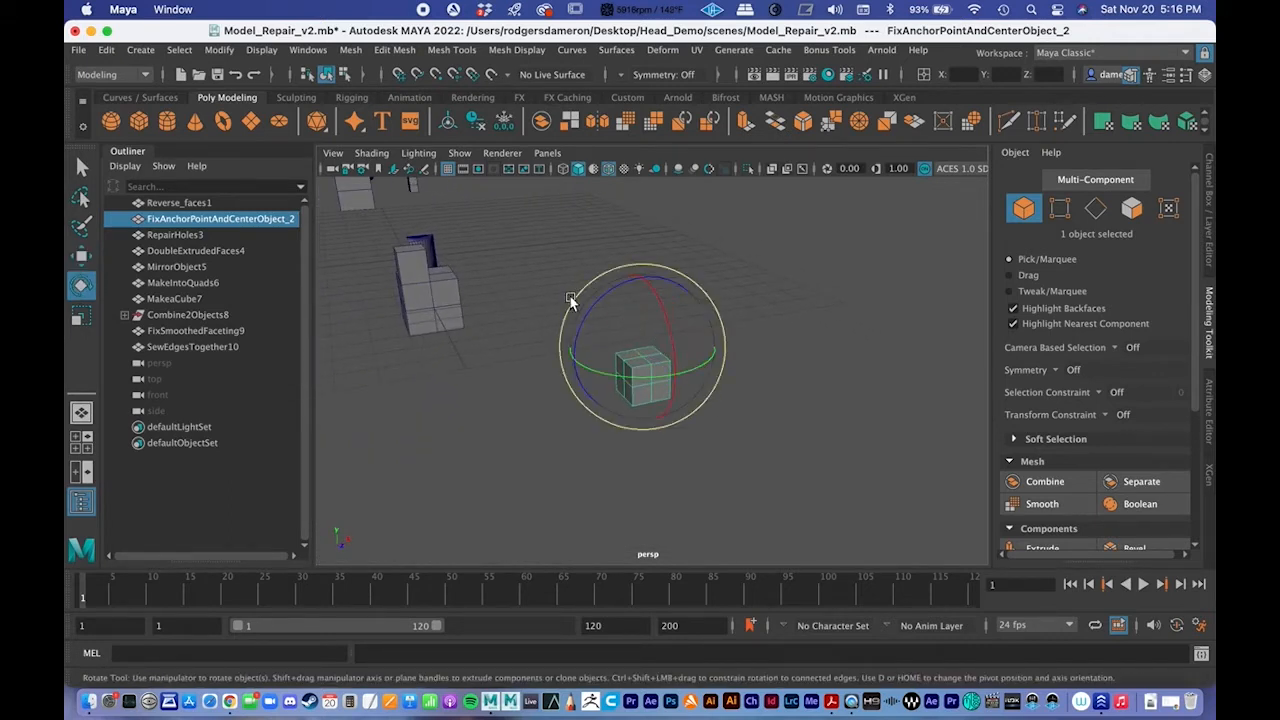
mouse_move(589, 306)
left_mouse_down()
mouse_move(608, 279)
mouse_move(600, 316)
left_mouse_up()
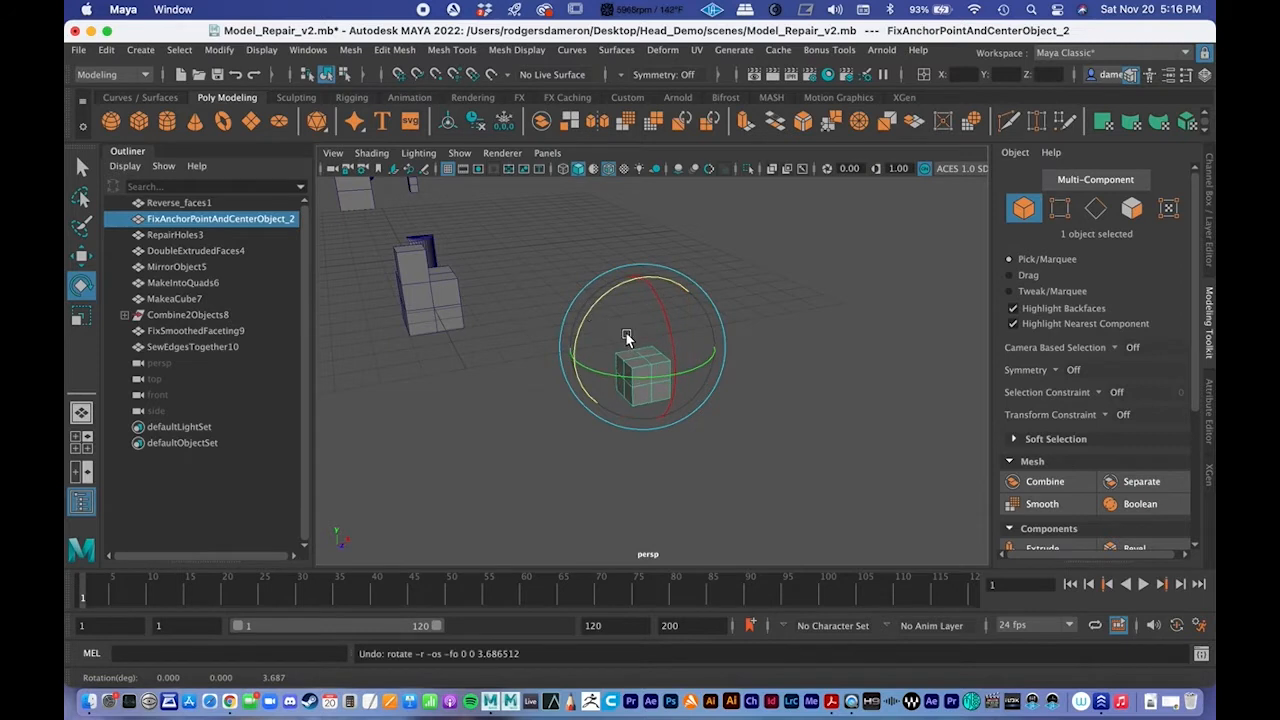
Step: Undo the test rotation and the manual pivot move on the cube, and return to the Select tool
key("w")
key("super+z")
key("super+z")
key("super+z")
key("q")
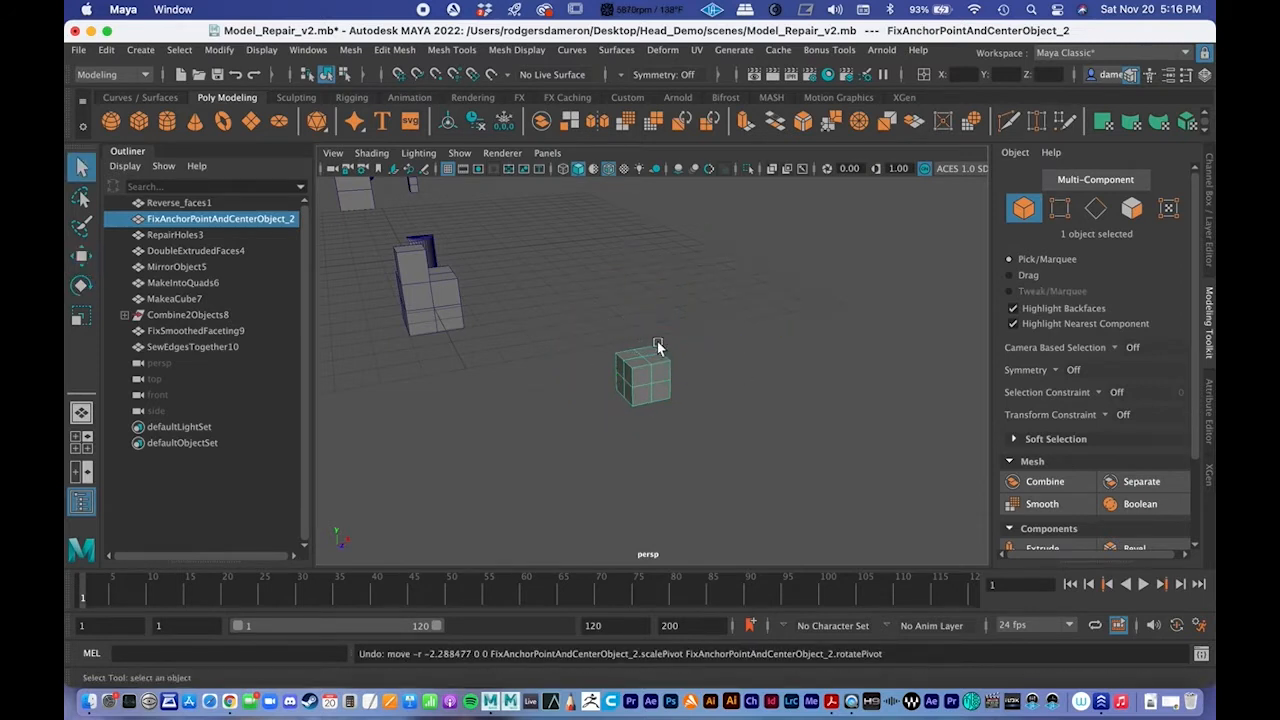
Step: Center the pivot of the FixAnchorPointAndCenterObject_2 cube on its own geometry with Center Pivot and frame it
key("w")
left_click_drag(662, 368, 527, 349, "alt")
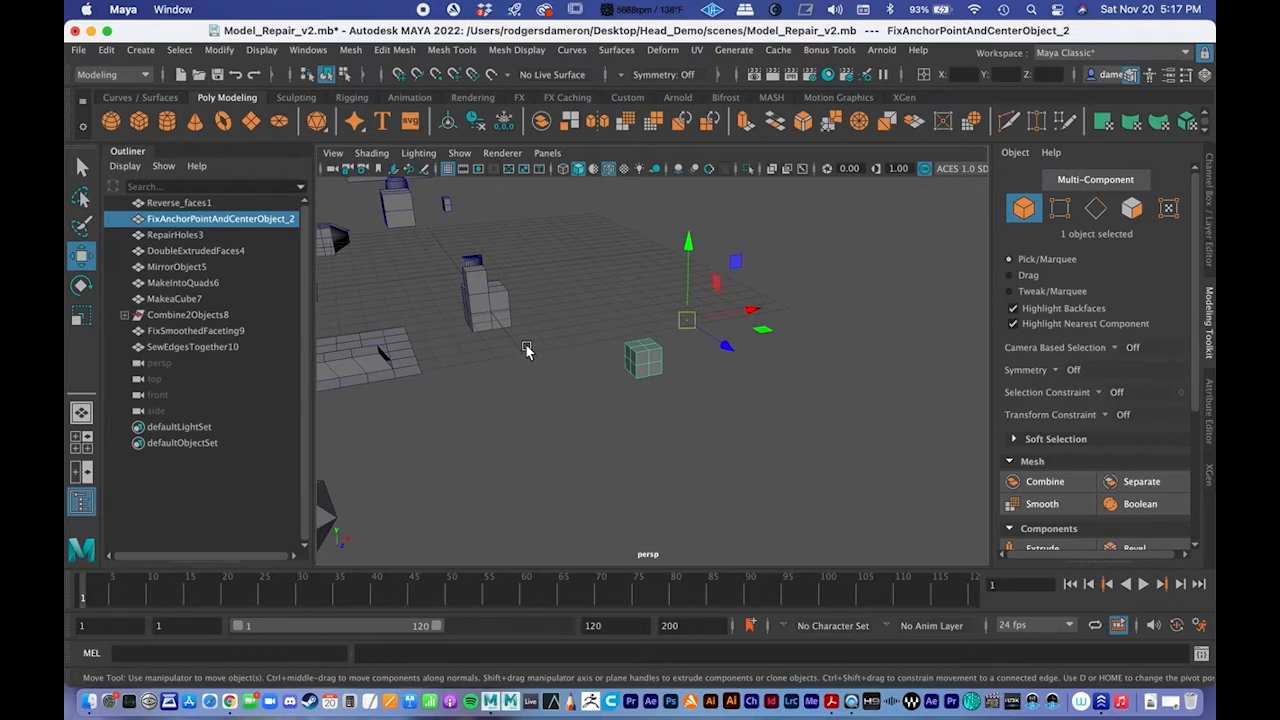
left_click_drag(618, 287, 680, 370, "alt")
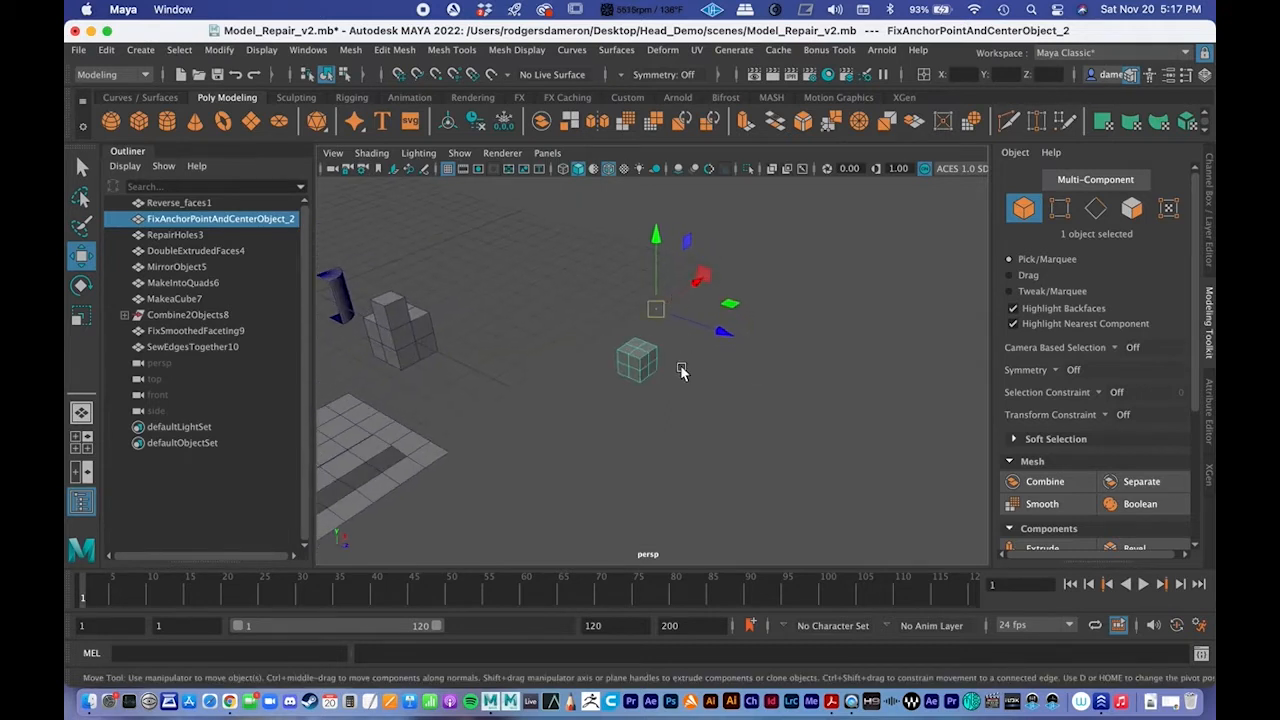
left_click_drag(660, 318, 745, 415, "alt")
left_click_drag(641, 360, 622, 320, "alt")
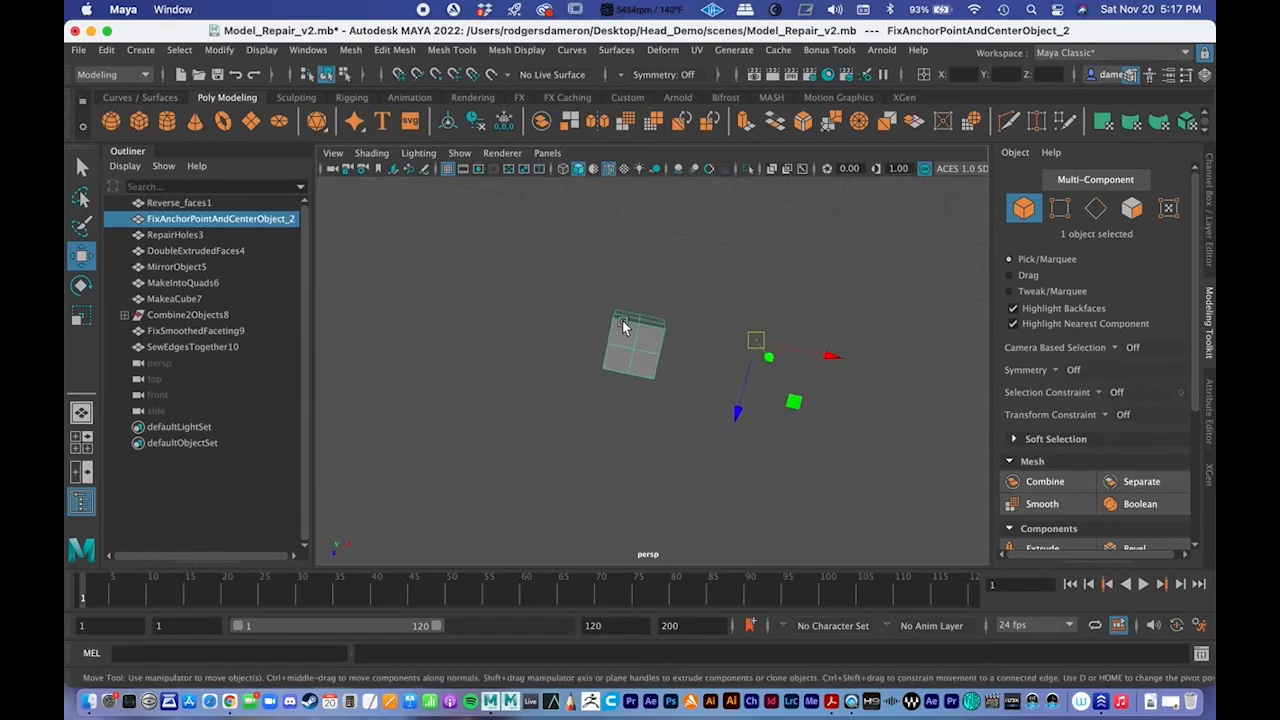
left_click_drag(643, 373, 500, 188, "alt")
left_click(219, 50)
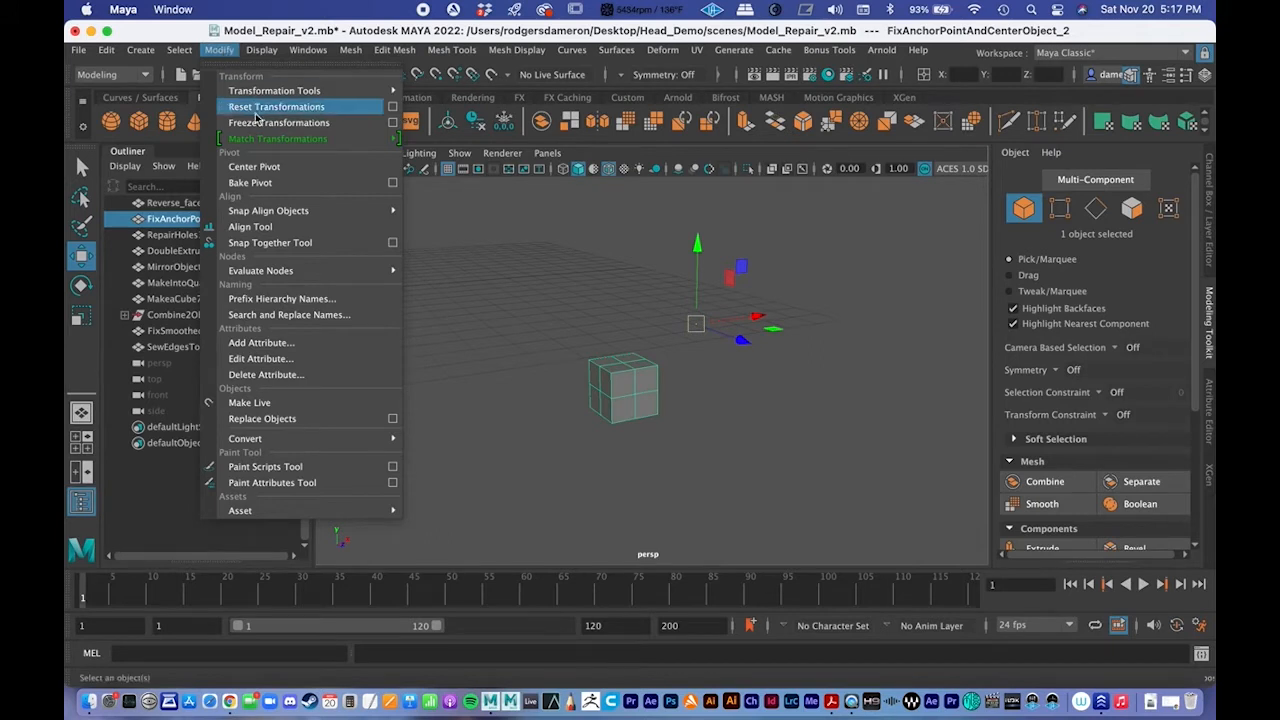
left_click(289, 174)
left_click_drag(651, 405, 600, 420, "alt")
key("f")
Step: Slide the cube along the X axis with grid snapping toward the scene's center, and frame it to check its placement
left_click_drag(766, 427, 818, 391, "alt")
right_click_drag(818, 392, 669, 493, "alt")
left_click_drag(669, 493, 580, 434, "alt")
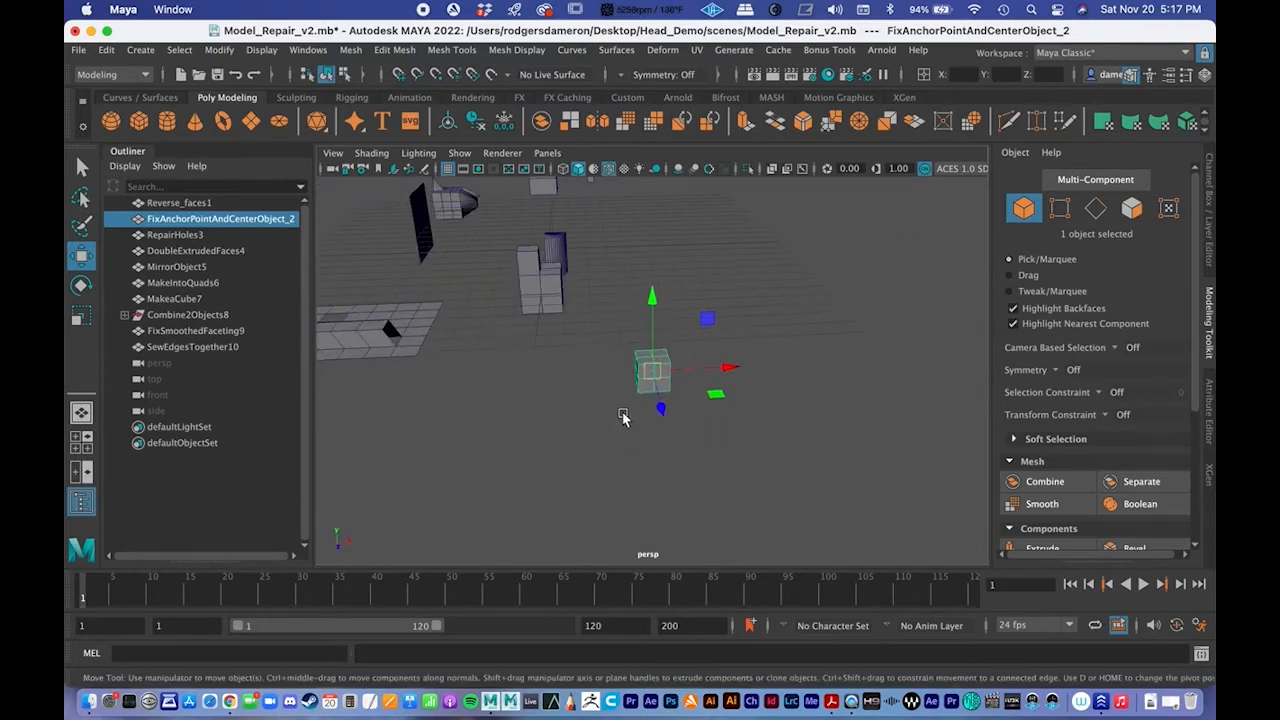
left_click_drag(542, 349, 617, 370, "alt")
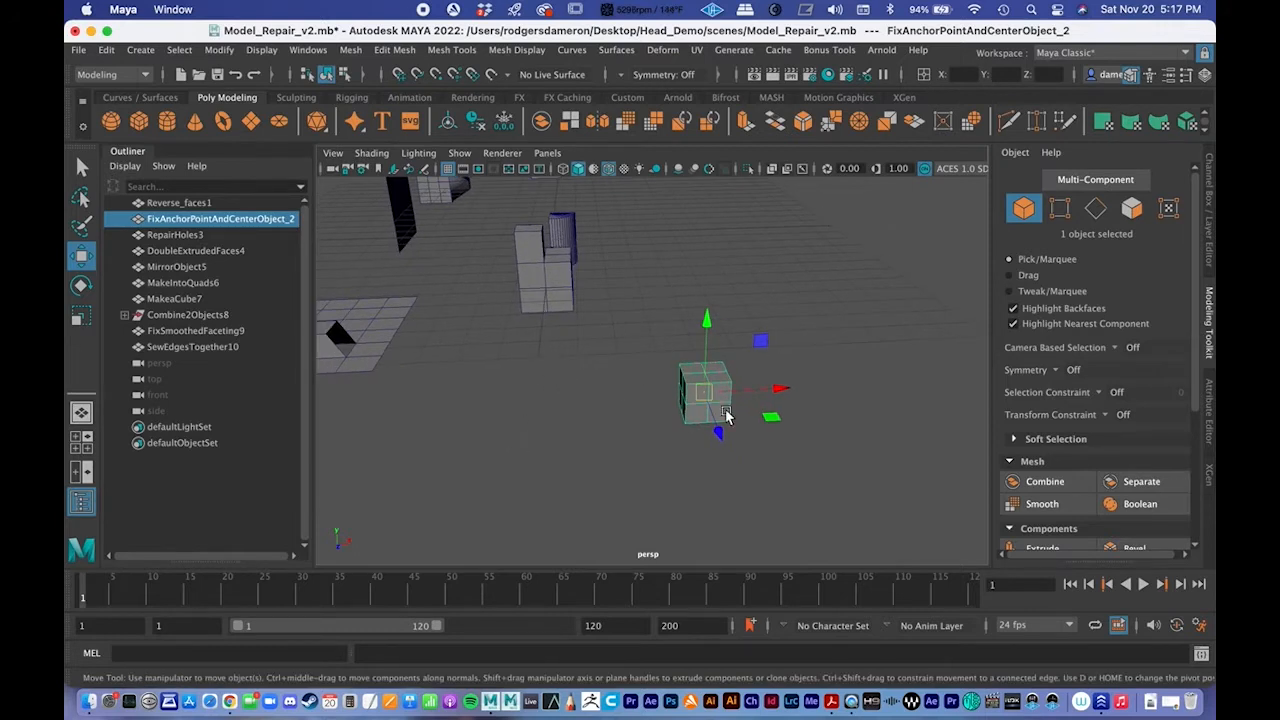
key("x")
left_click_drag(782, 392, 727, 393)
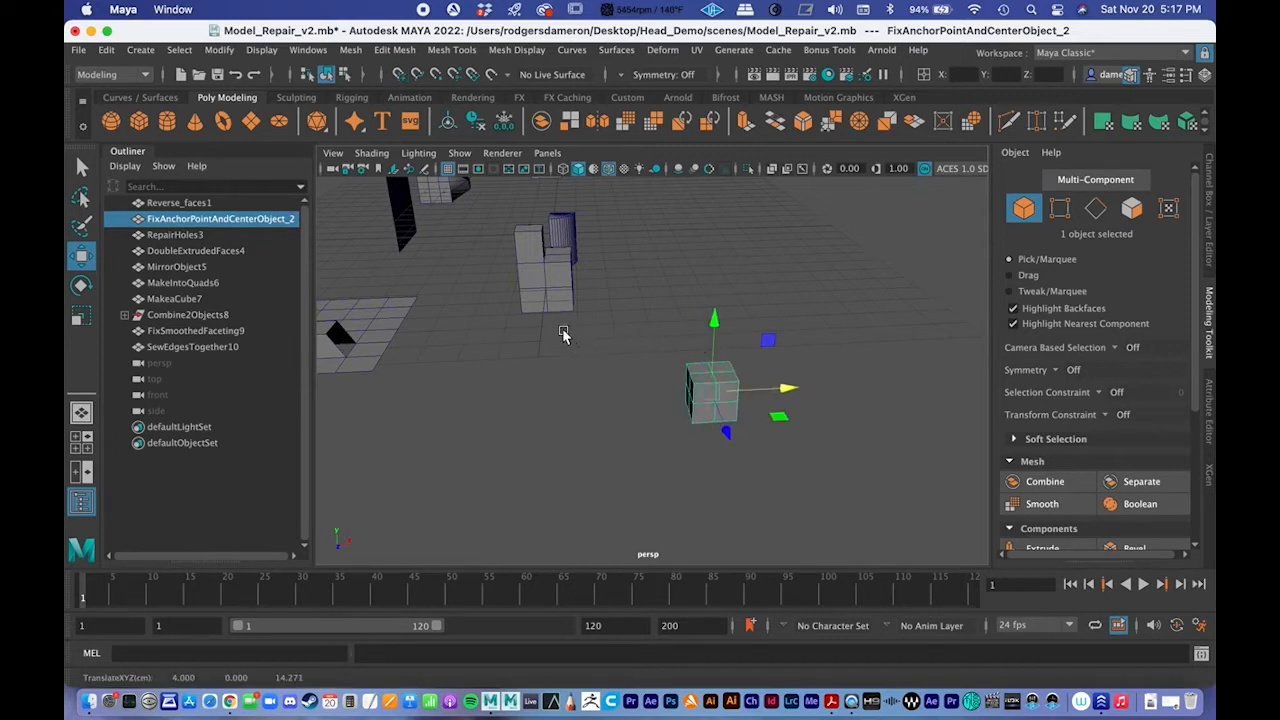
key("x")
left_click_drag(791, 391, 608, 398)
key("f")
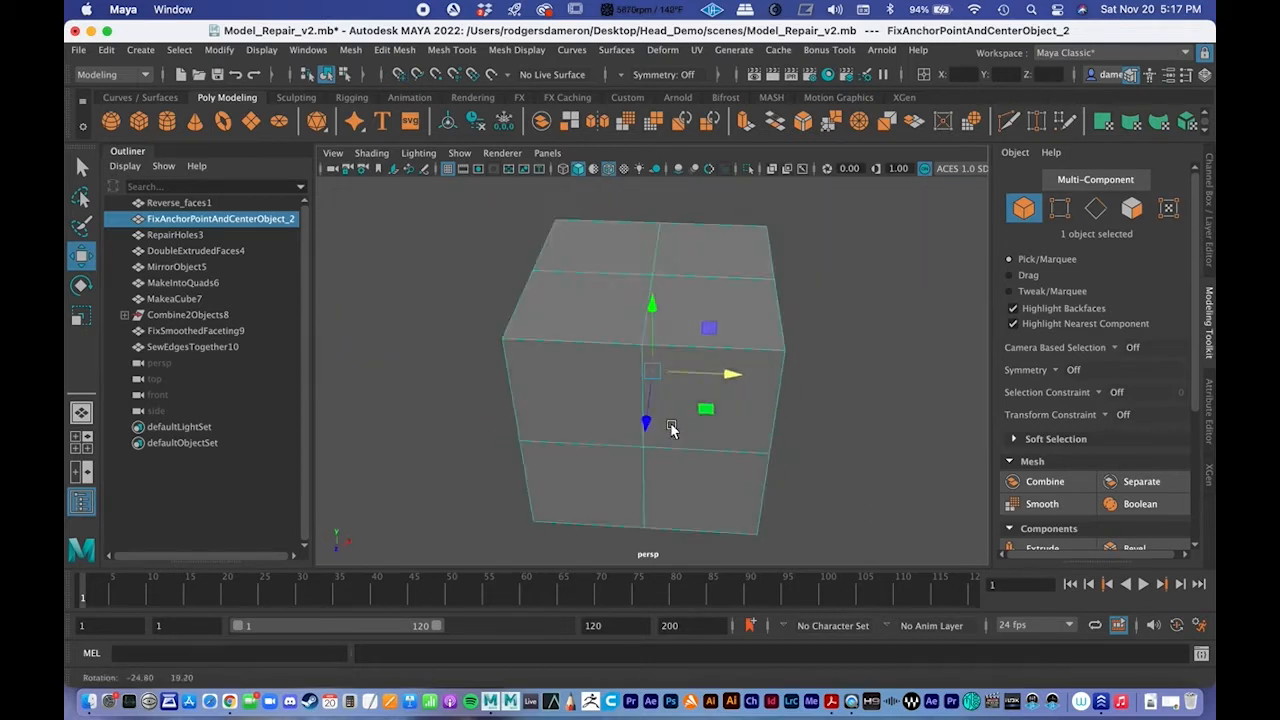
left_click_drag(672, 428, 694, 423, "alt")
scroll(697, 420, "down", 5)
left_click_drag(620, 408, 647, 366, "alt")
key("q")
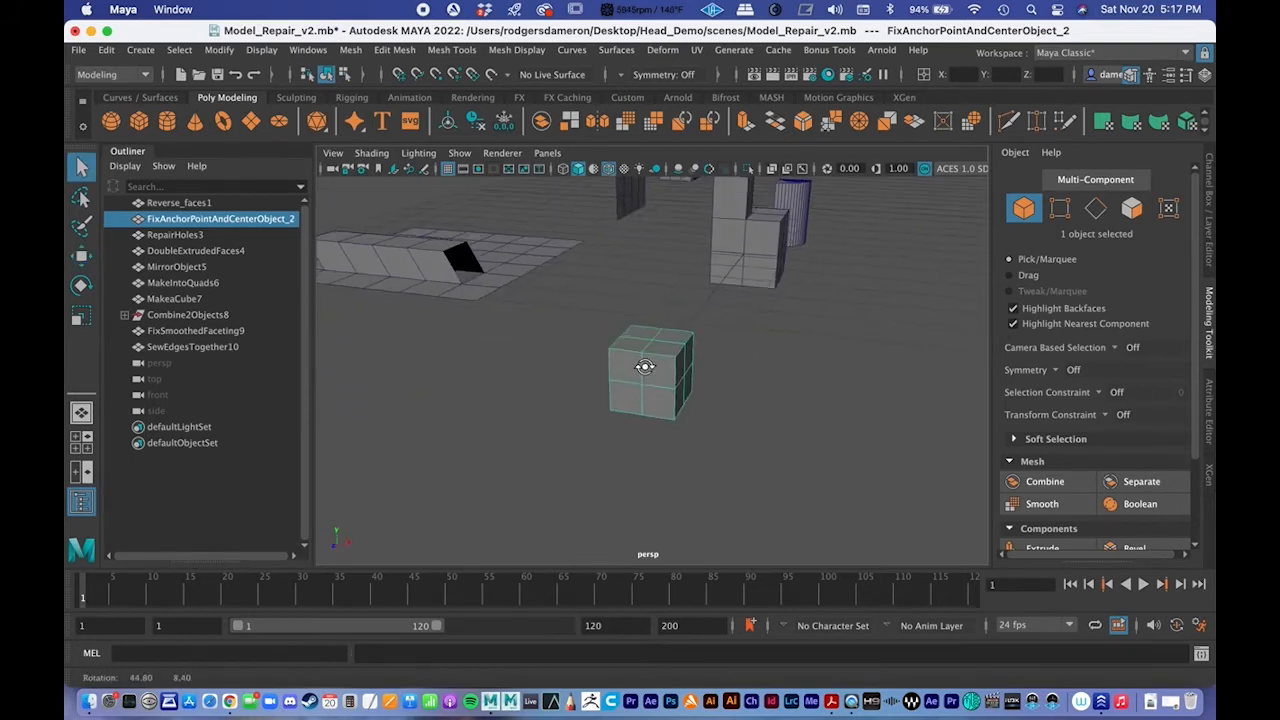
Step: Select the RepairHoles3 plane and bring it into close view
scroll(647, 366, "down", 6)
left_click_drag(622, 428, 614, 391, "alt")
middle_click_drag(598, 373, 660, 372, "alt")
left_click_drag(667, 361, 611, 357, "alt")
scroll(611, 357, "up", 2)
scroll(611, 357, "up", 3)
left_click(681, 380)
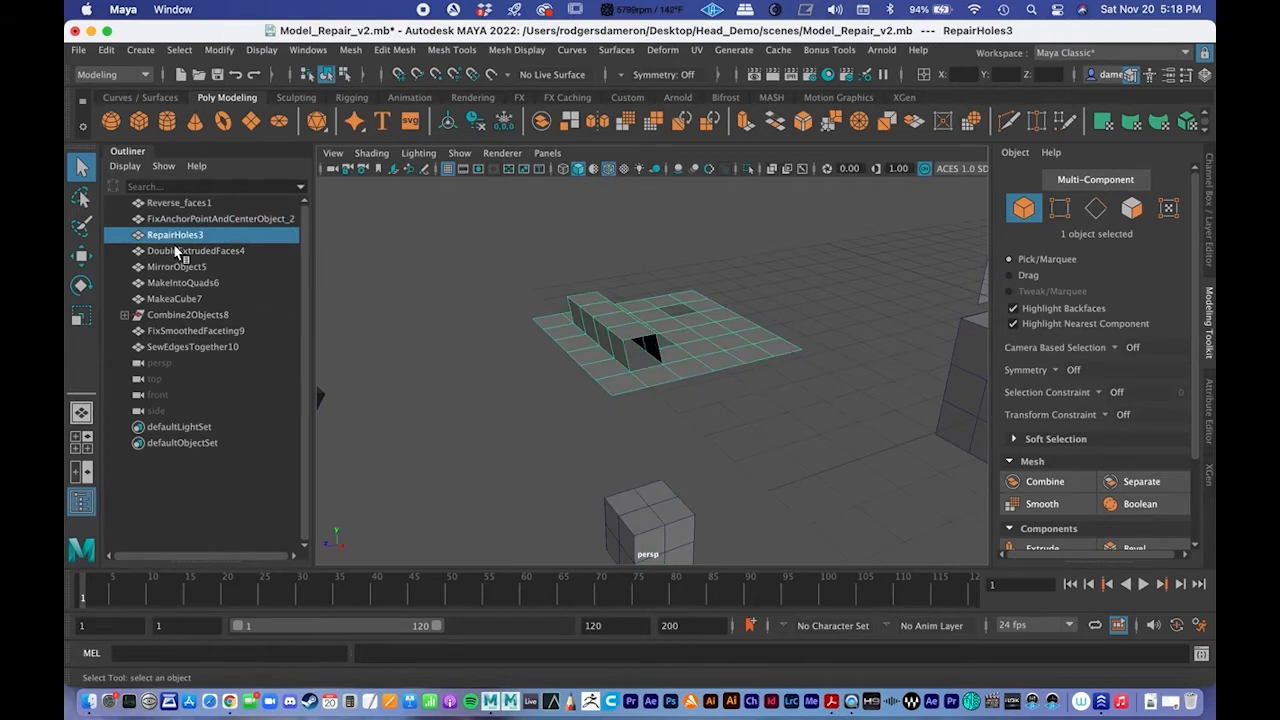
middle_click_drag(642, 336, 645, 364, "alt")
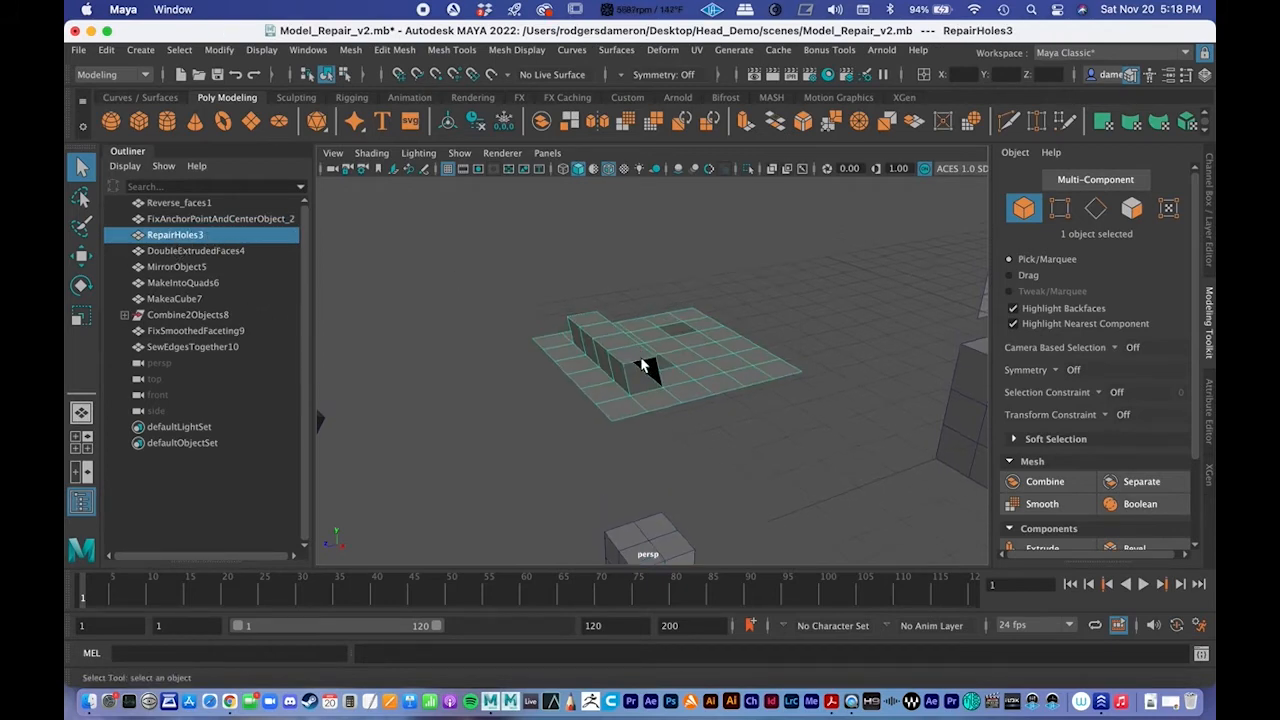
scroll(645, 360, "up", 3)
left_click_drag(716, 403, 608, 370, "alt")
Step: Deselect RepairHoles3 and examine the holes beside the raised strip and elsewhere on the plane up close
left_click(782, 287)
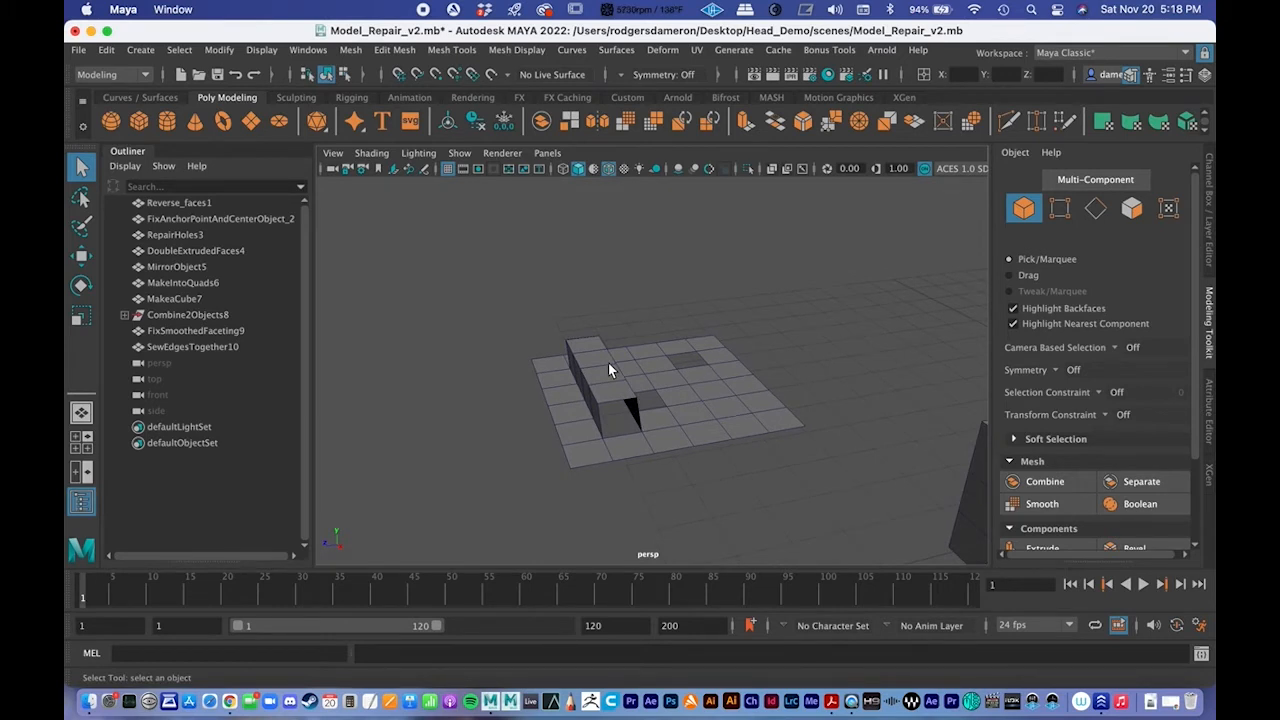
left_click_drag(608, 364, 710, 403, "alt")
middle_click_drag(678, 367, 636, 298, "alt")
right_click_drag(636, 298, 707, 288, "alt")
middle_click_drag(707, 288, 701, 362, "alt")
right_click_drag(660, 387, 596, 372, "alt")
left_click_drag(596, 372, 594, 391, "alt")
right_click_drag(594, 391, 730, 356, "alt")
middle_click_drag(686, 368, 701, 357, "alt")
left_click_drag(658, 349, 600, 297, "alt")
Step: Switch to edge selection and bridge two opposite edges of the hole beside the raised strip
right_click(594, 288)
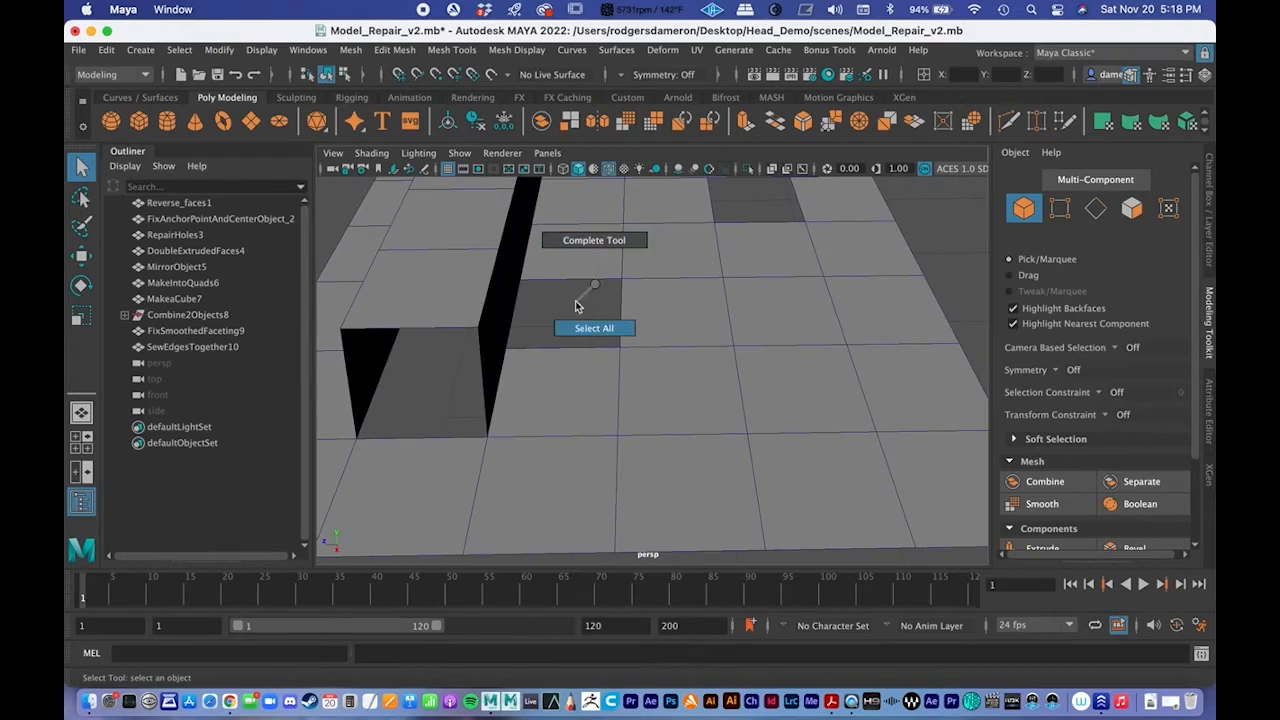
left_click(594, 328)
right_click_drag(675, 262, 676, 220)
left_click_drag(604, 282, 574, 292, "alt")
left_click(595, 263)
left_click(561, 340, "shift")
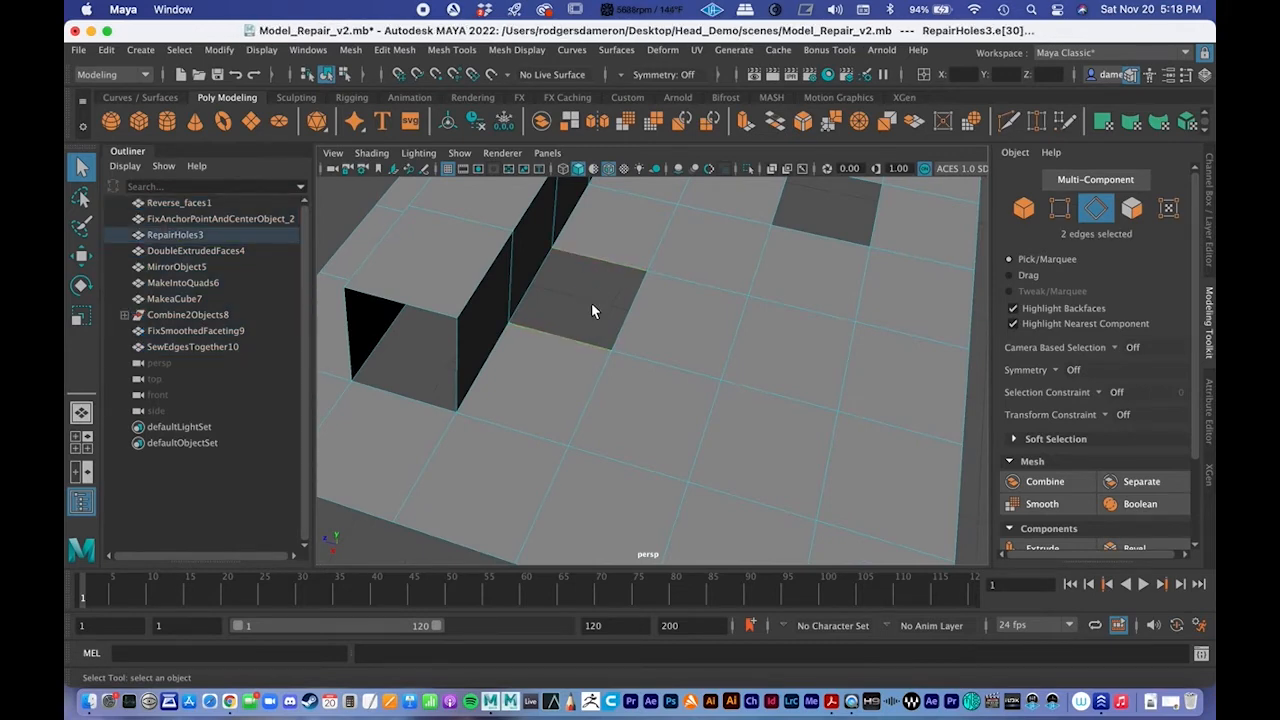
scroll(1095, 362, "down", 3)
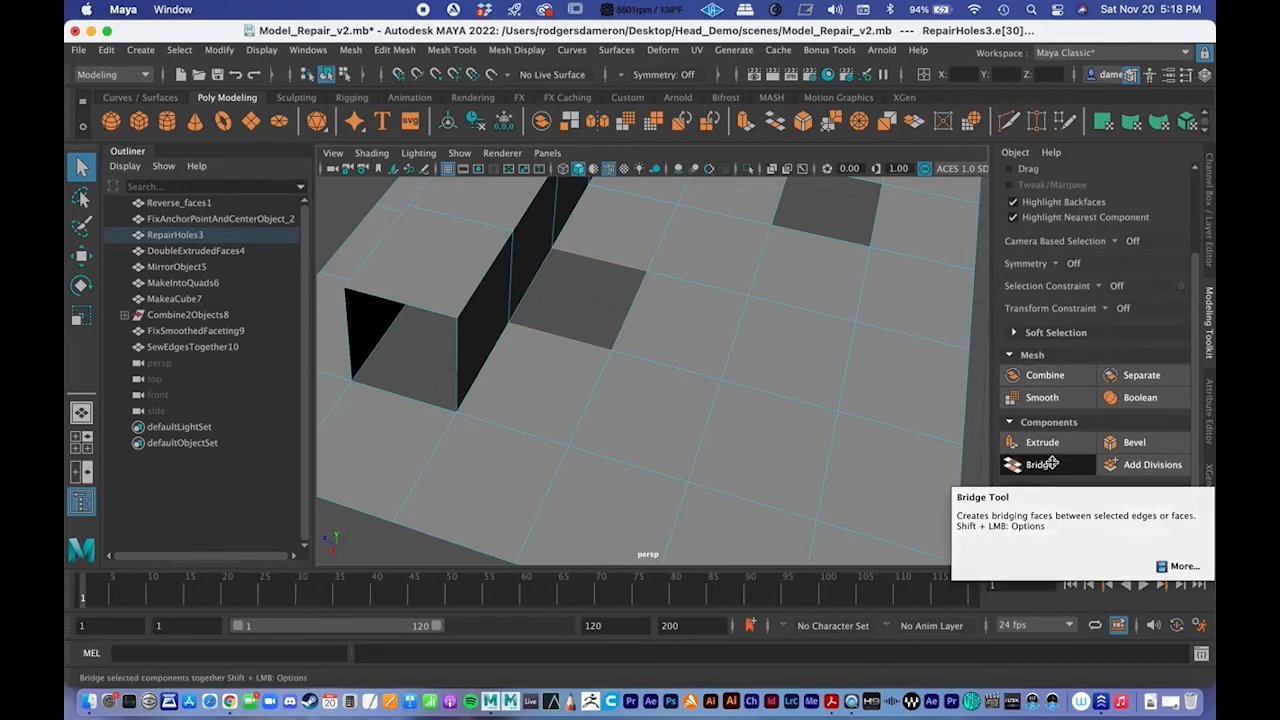
left_click(1051, 464)
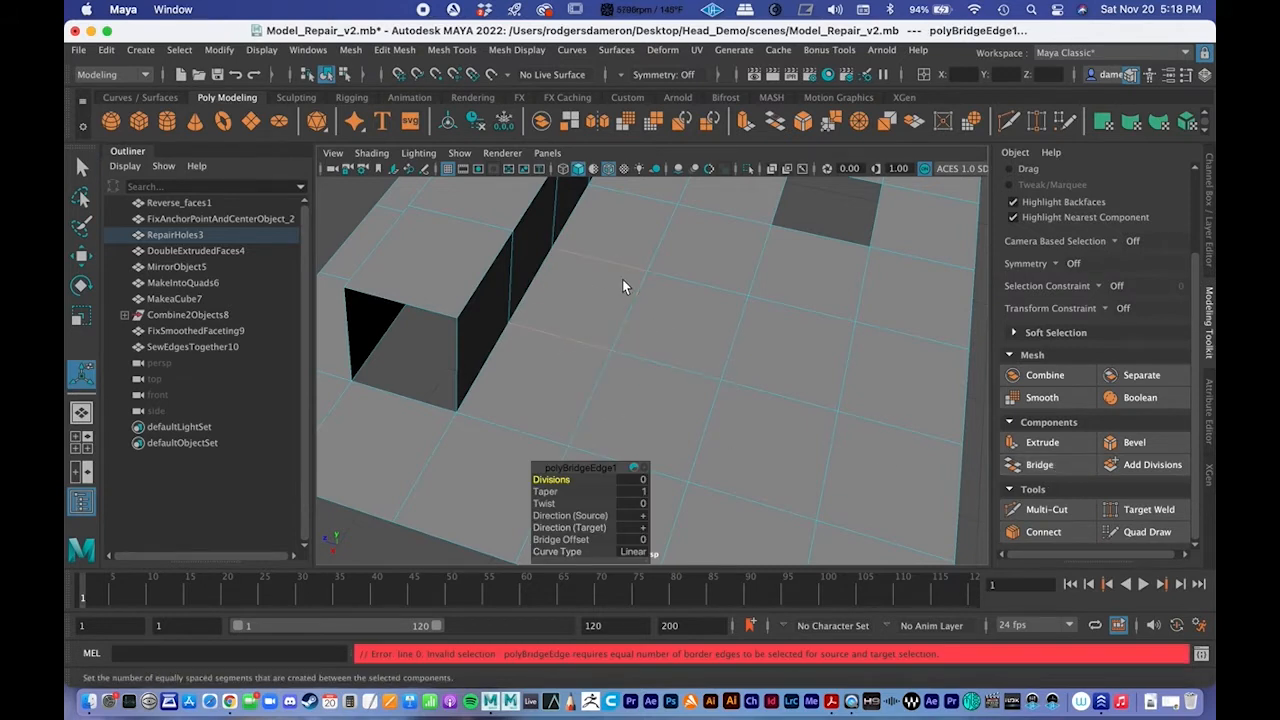
Step: Return to the Select tool and undo the bridge across the hole beside the raised strip
key("q")
mouse_move(621, 321)
left_mouse_down("alt")
mouse_move(645, 318)
mouse_move(625, 316)
left_mouse_up("alt")
left_click(615, 322)
middle_click_drag(615, 322, 594, 319, "alt")
scroll(565, 315, "up", 6)
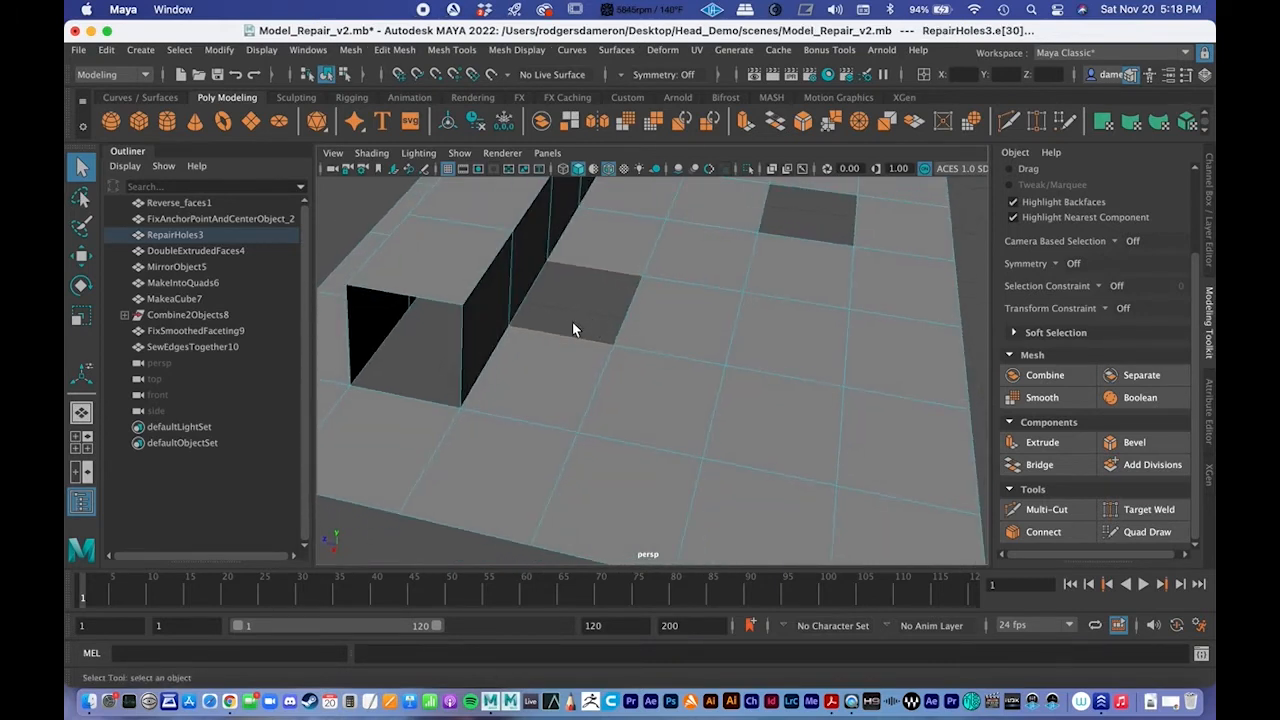
Step: Select several border edges of the hole beside the raised strip, apply Bridge to them, and undo the fill
scroll(565, 312, "down", 3)
right_click_drag(540, 268, 543, 222)
left_click(512, 233)
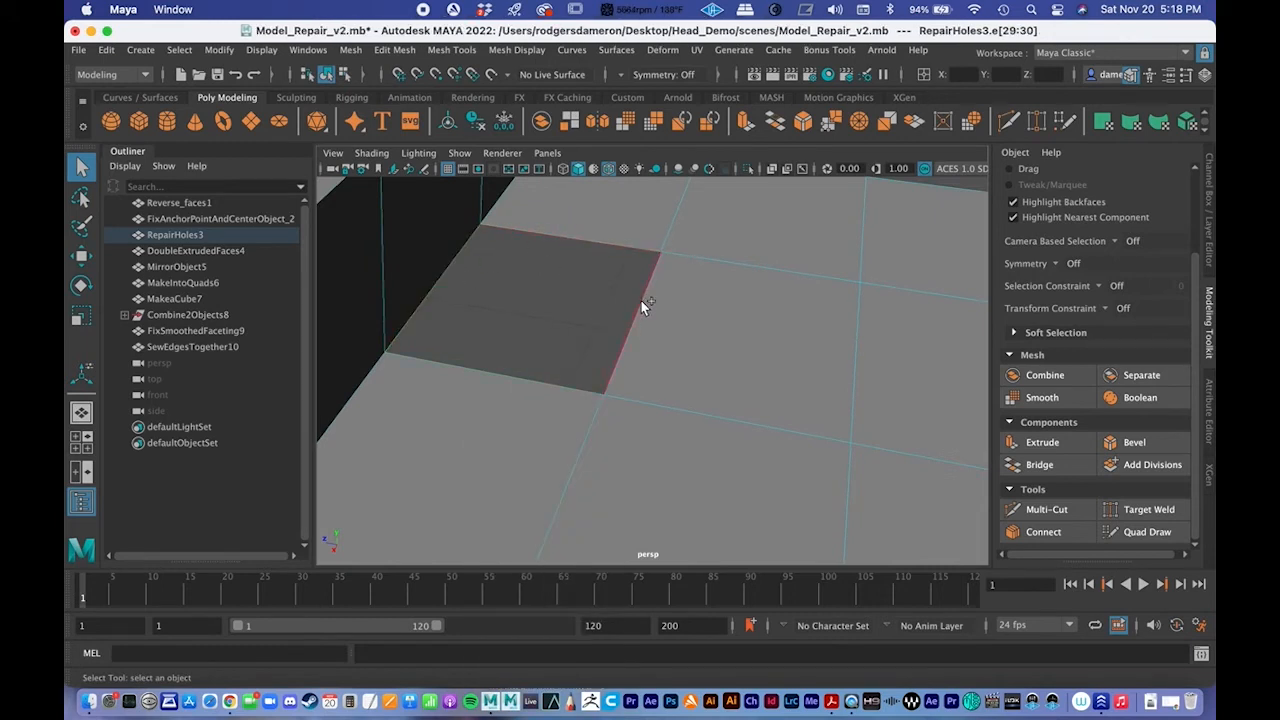
left_click(522, 386, "shift")
left_click_drag(523, 382, 663, 417, "alt")
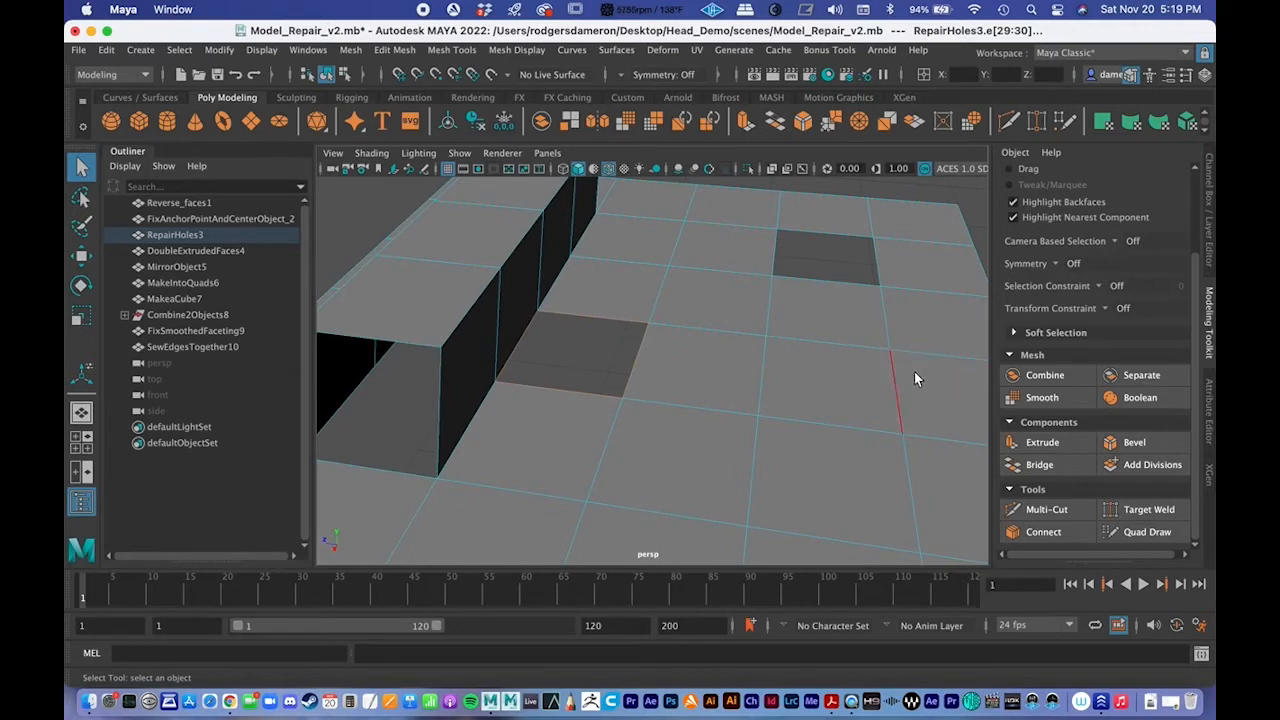
left_click(1019, 475)
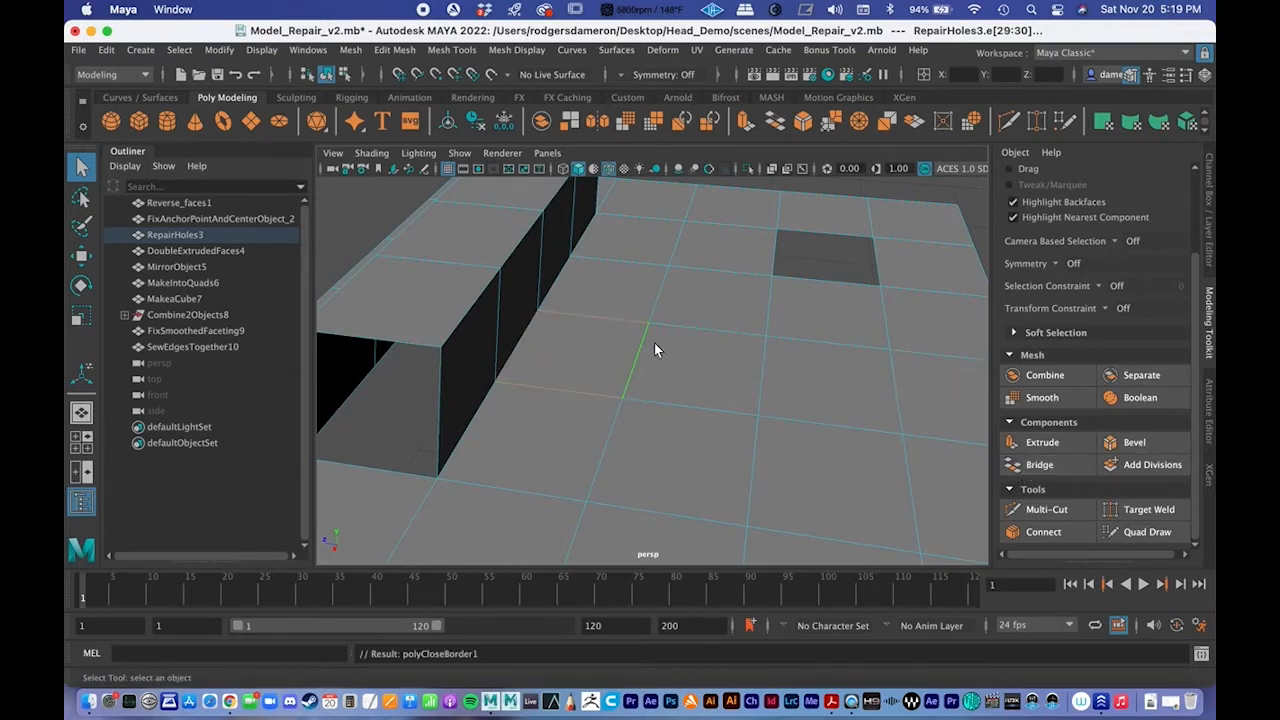
key("z")
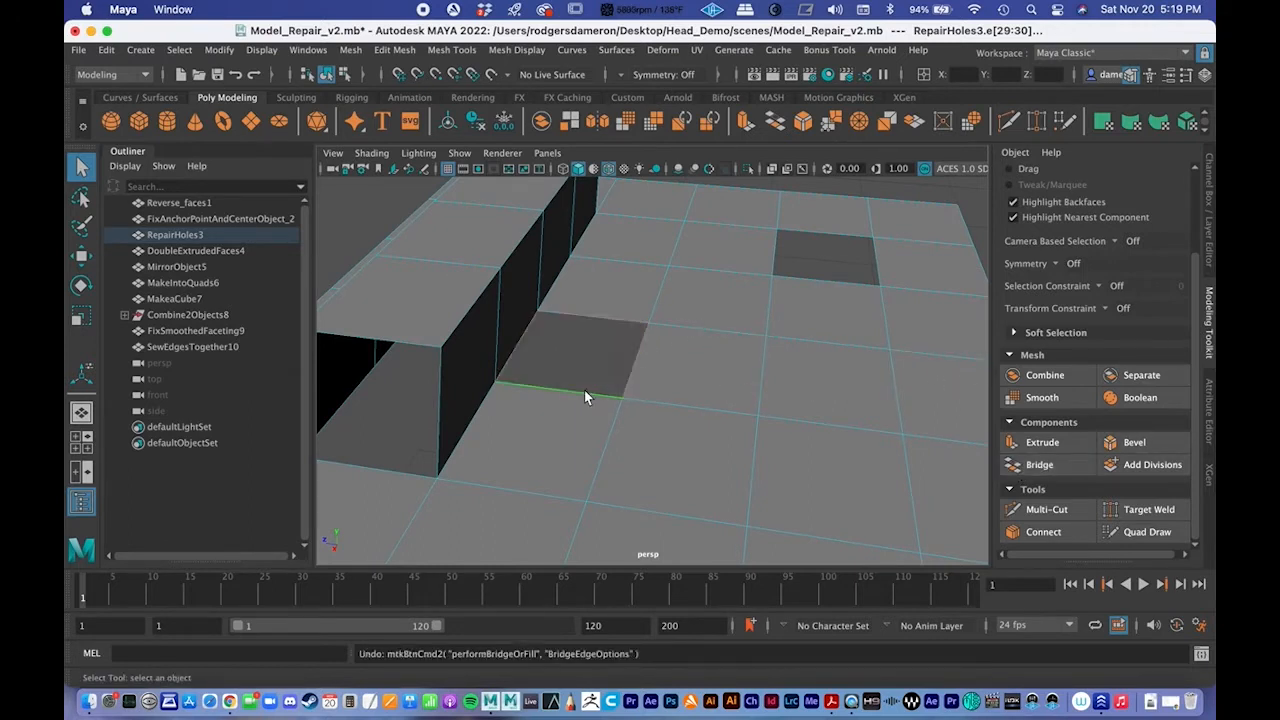
Step: Try to bridge the hole beside the raised strip with only its near edge selected
left_click(590, 389)
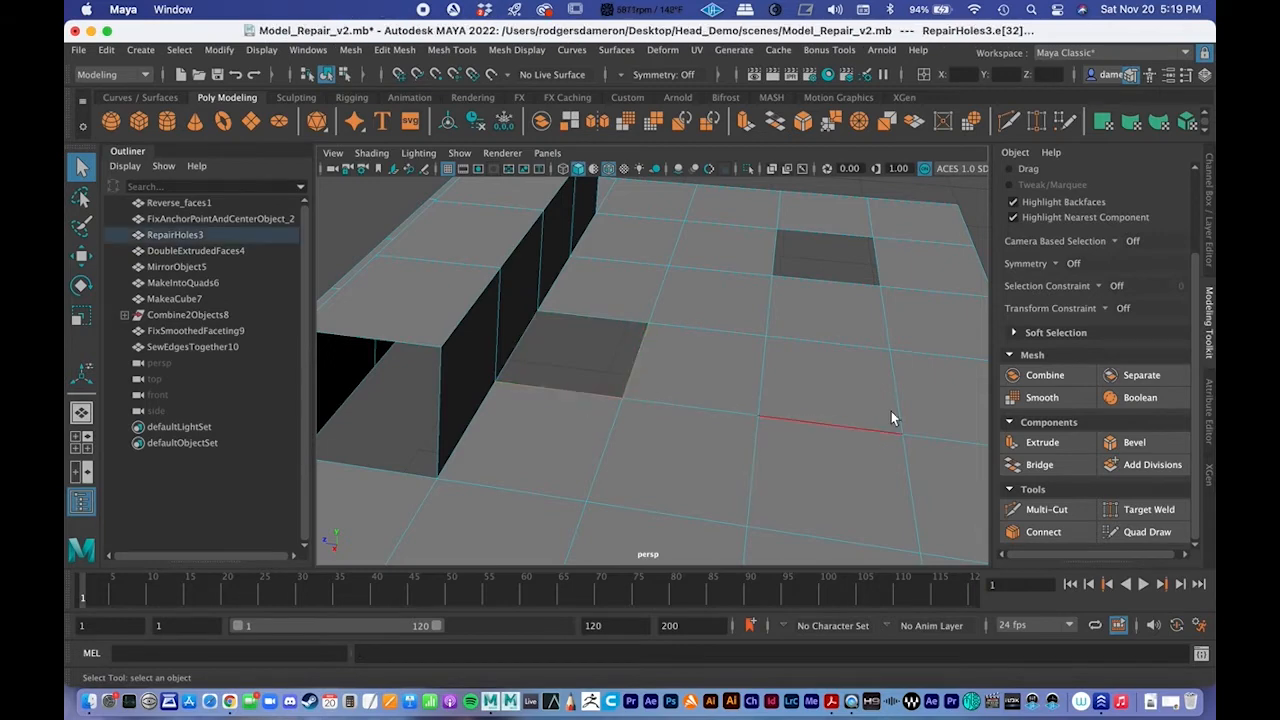
left_click(1042, 464)
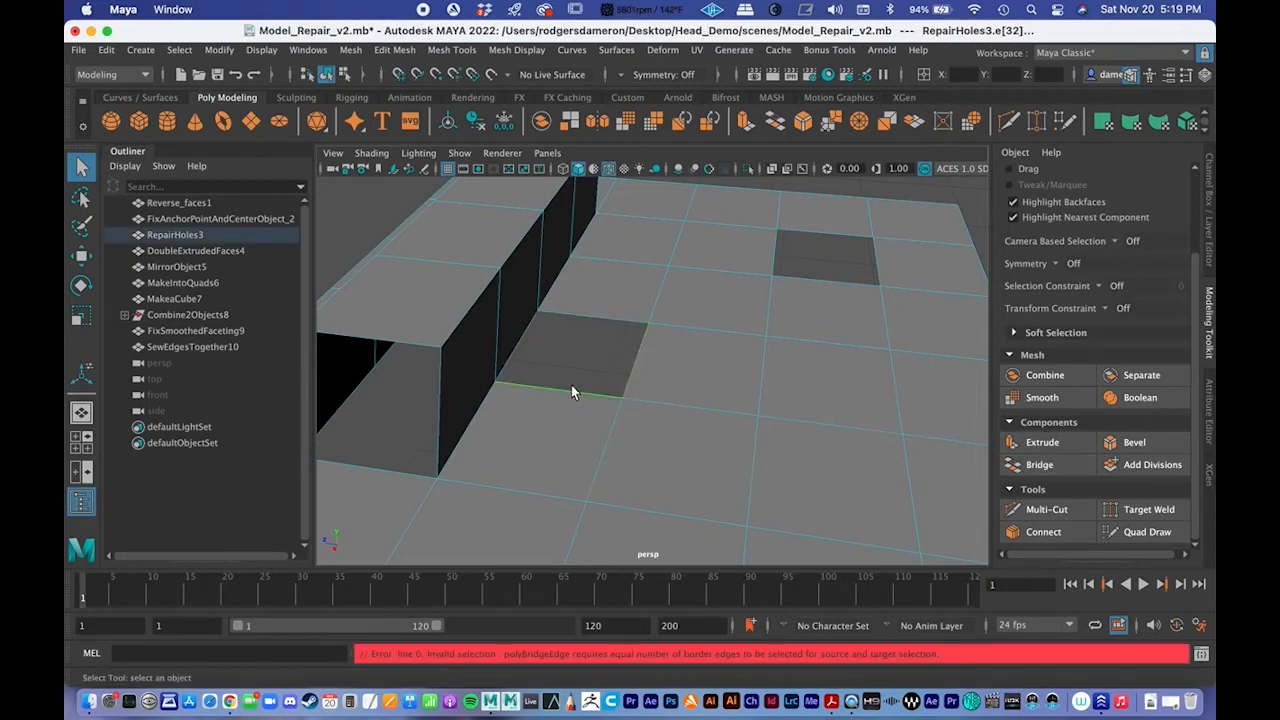
left_click_drag(618, 375, 640, 407, "alt")
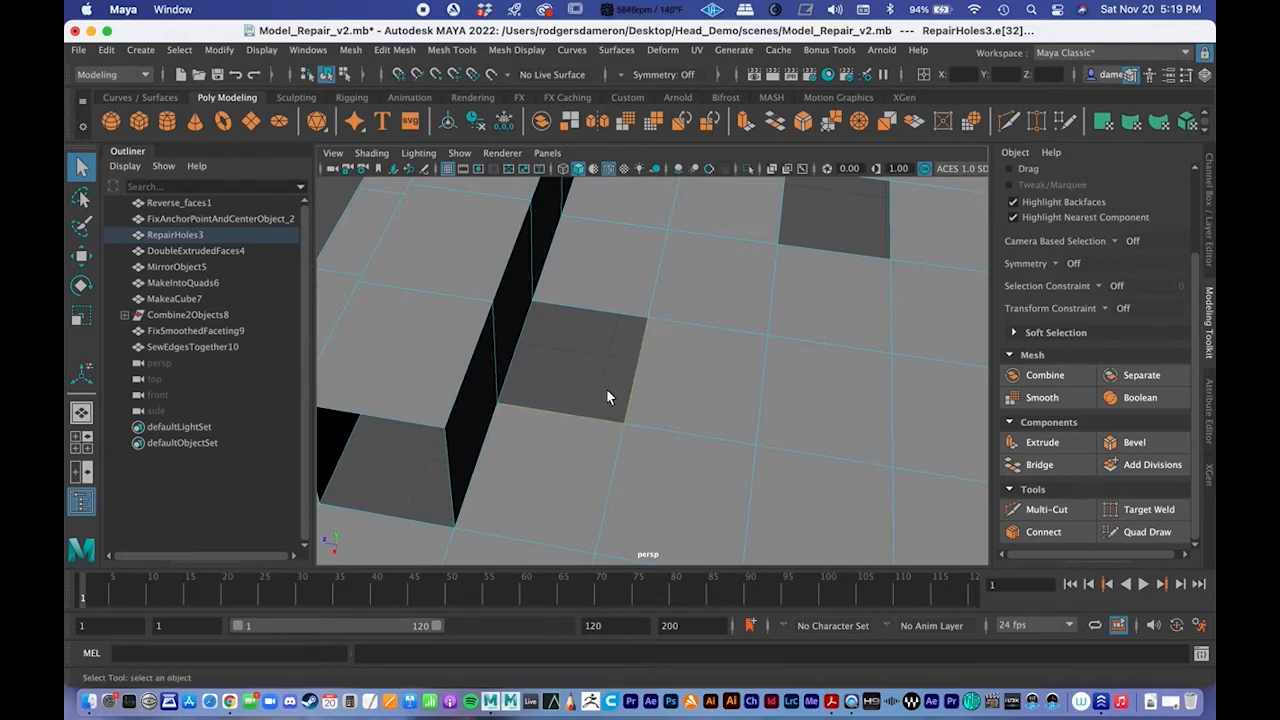
Step: Bridge the far and near edges of the hole beside the raised strip, and return to the Select tool
left_click(612, 315)
left_click(585, 416, "shift")
left_click(1039, 464)
middle_click_drag(608, 356, 574, 362, "alt")
scroll(674, 351, "down", 2)
key("q")
Step: Test-move a corner vertex of the newly bridged face, undo the move, and return to the Select tool
left_click_drag(660, 367, 611, 354, "alt")
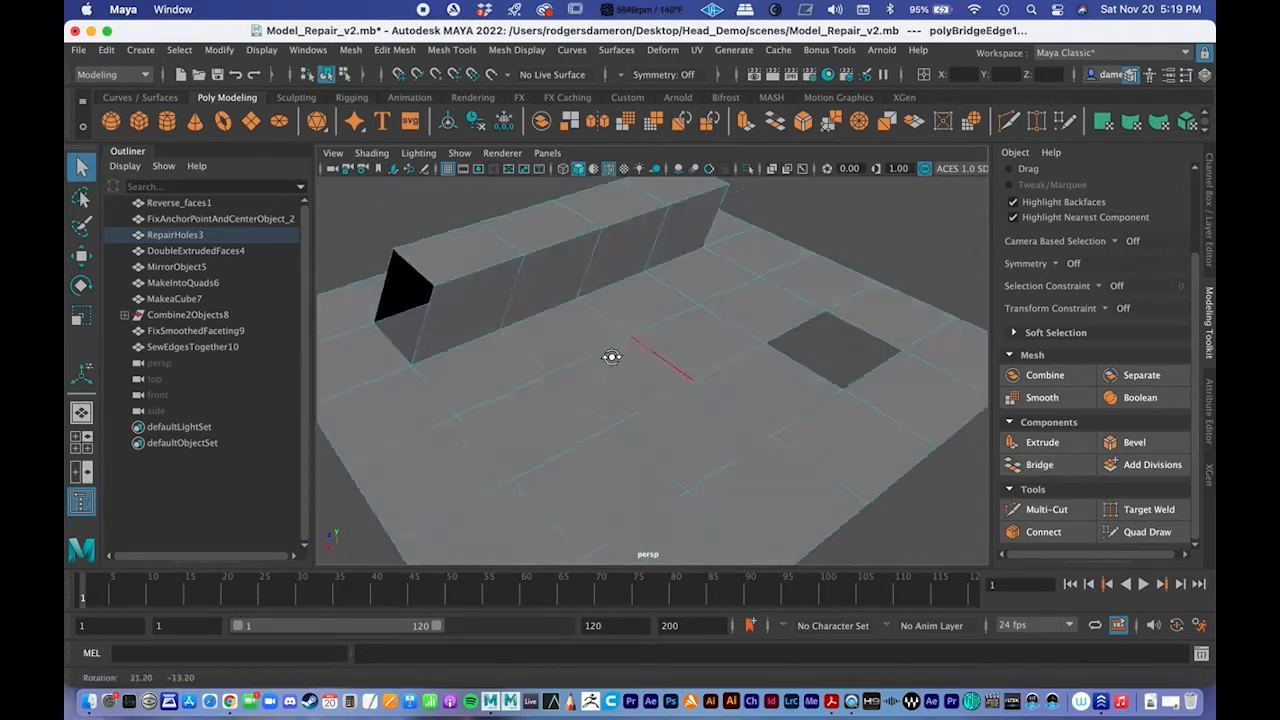
right_click_drag(611, 354, 689, 402, "alt")
left_click_drag(689, 402, 679, 372, "alt")
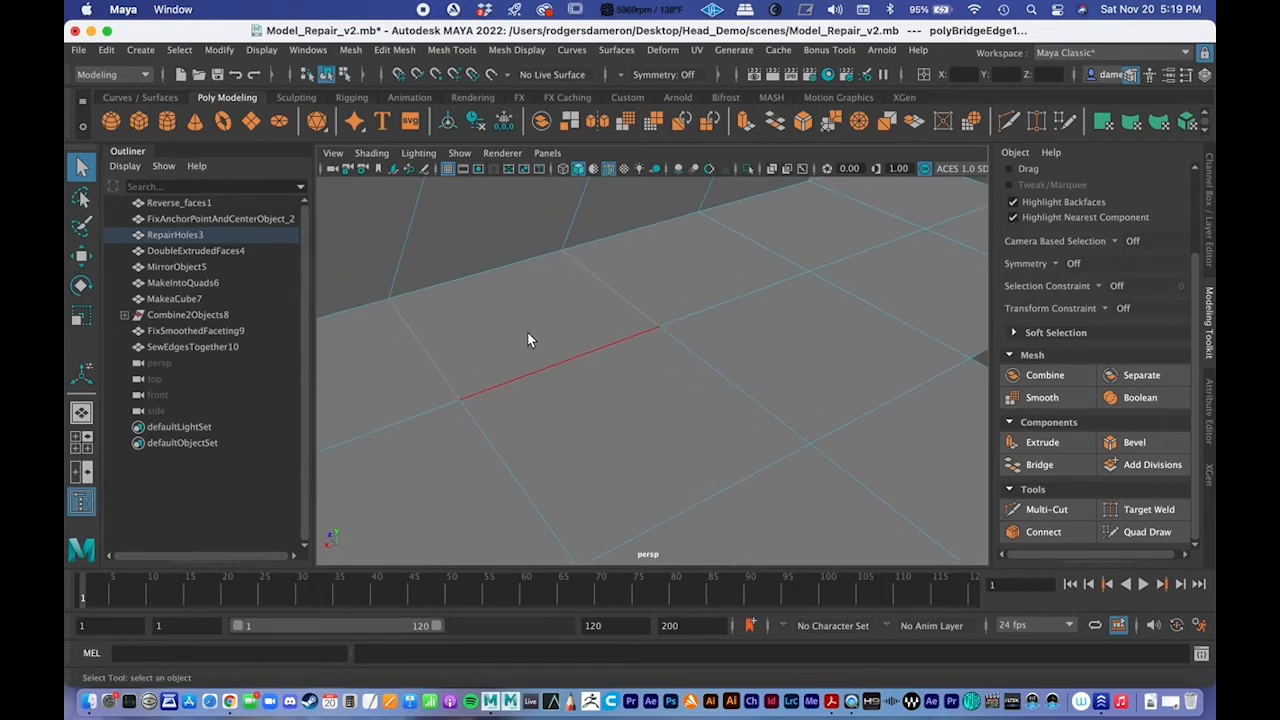
left_click_drag(533, 336, 546, 331, "alt")
right_click_drag(596, 262, 505, 264)
left_click(646, 332)
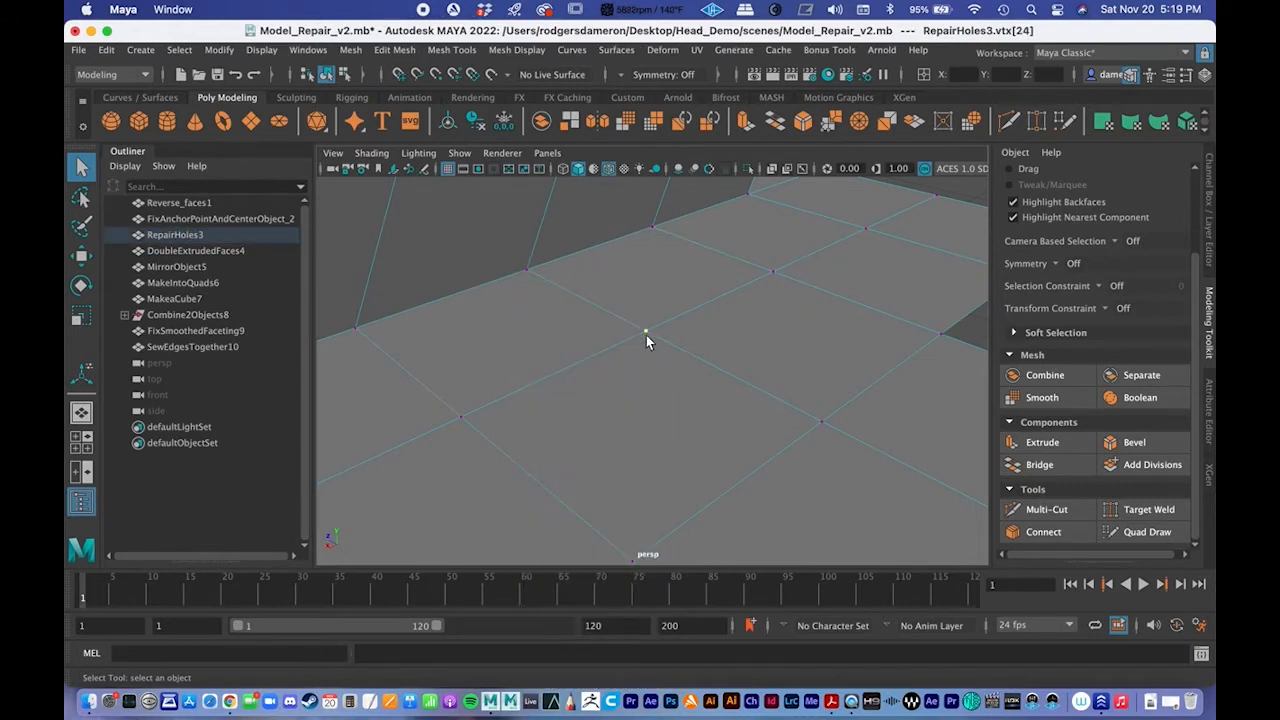
key("w")
mouse_move(647, 265)
left_mouse_down()
mouse_move(660, 374)
mouse_move(665, 270)
left_mouse_up()
key("z")
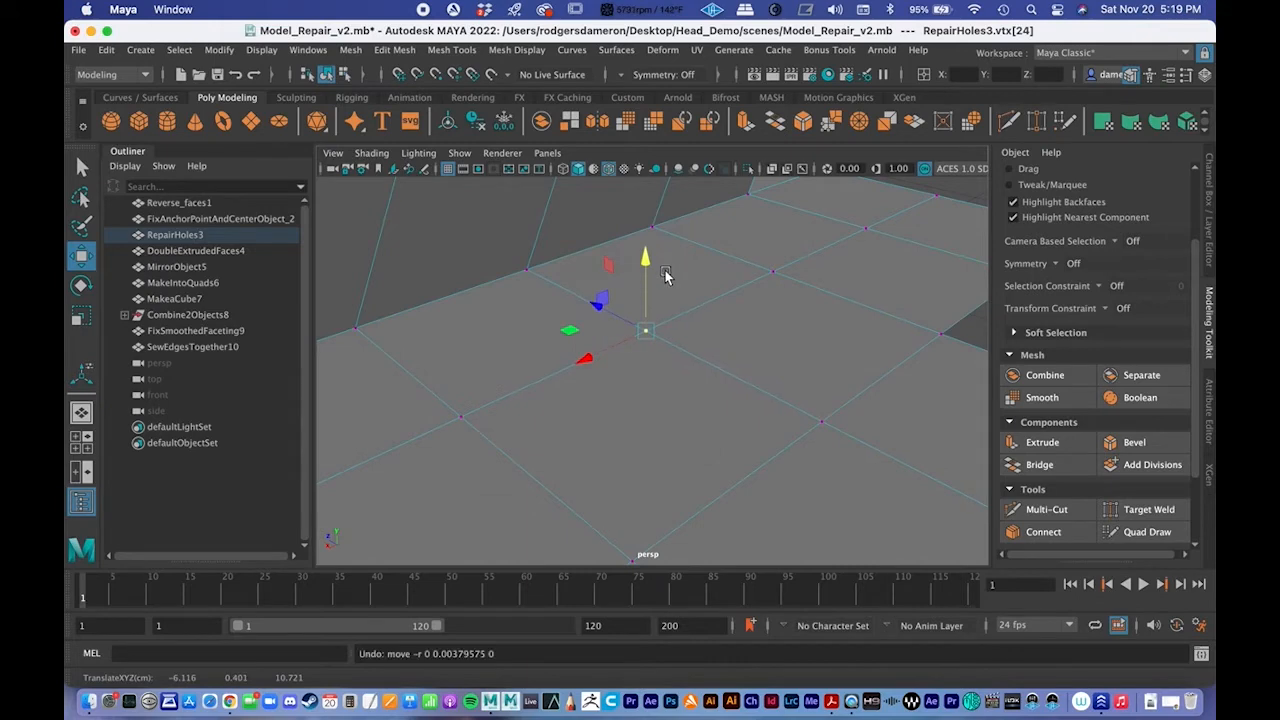
key("q")
Step: Delete the three faces adjoining the second hole to enlarge it to a two-by-two opening
left_click_drag(640, 337, 476, 354, "alt")
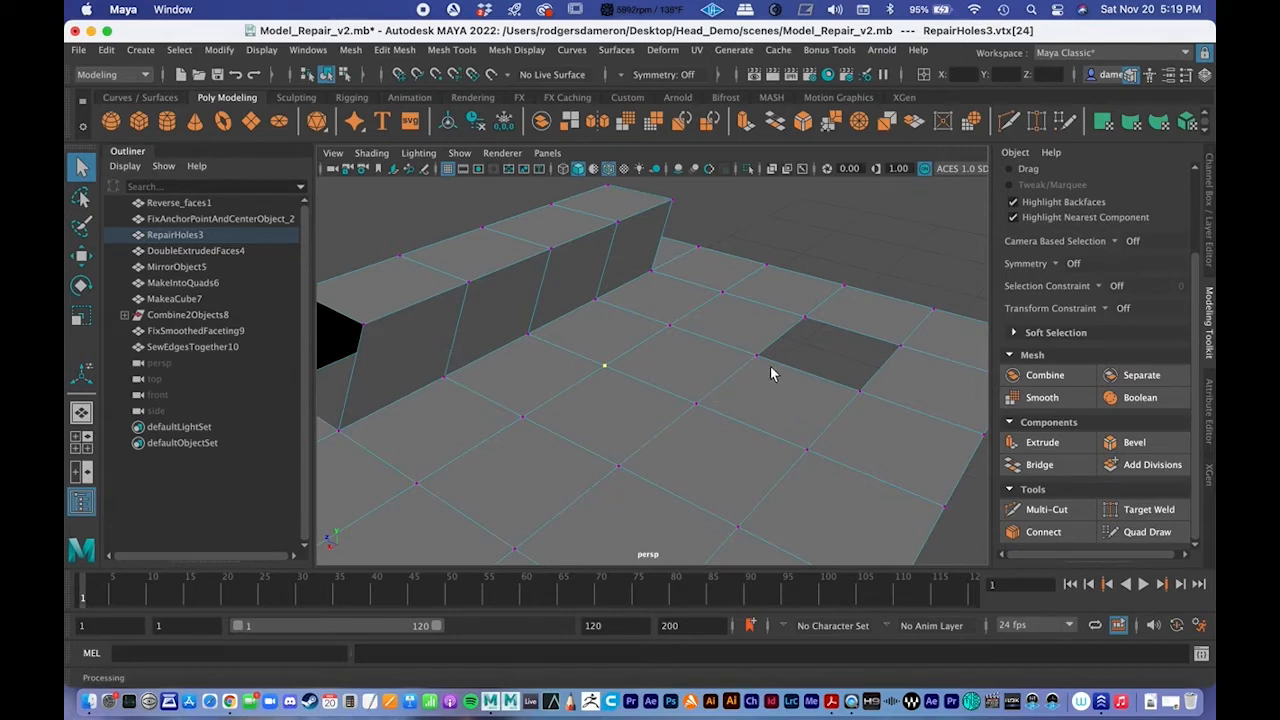
left_click_drag(771, 388, 651, 430, "alt")
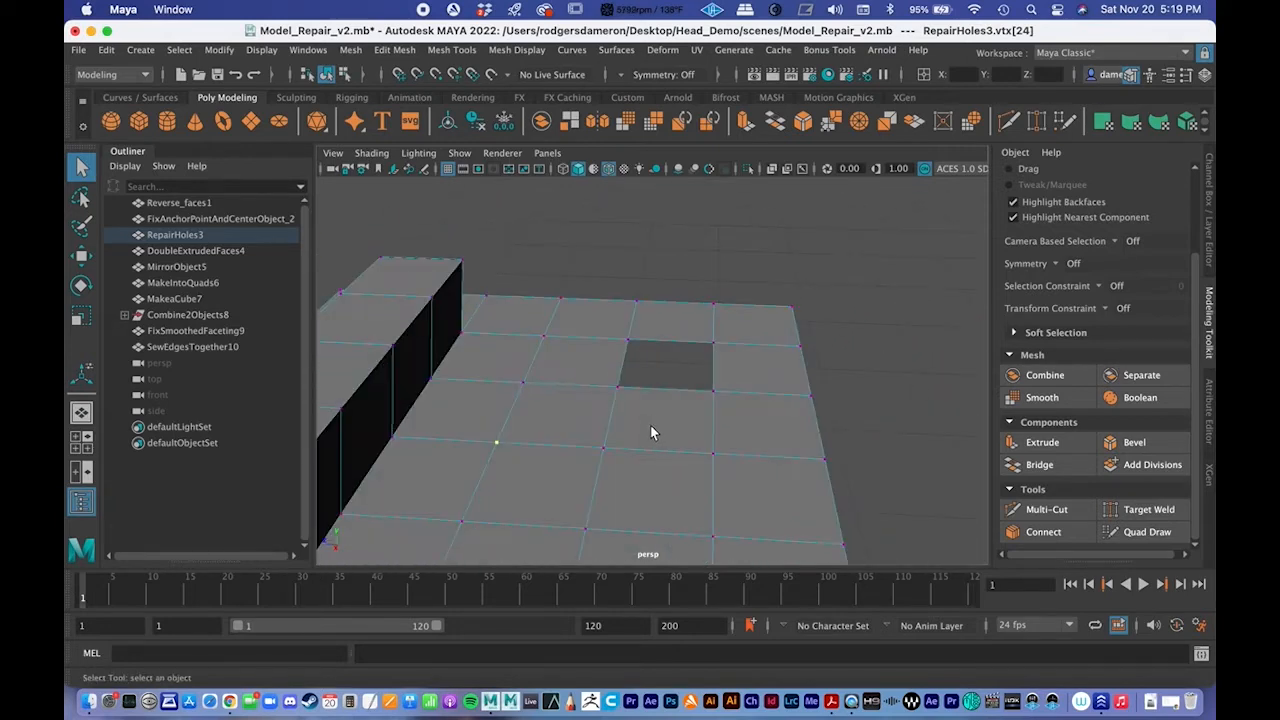
middle_click_drag(635, 410, 646, 373, "alt")
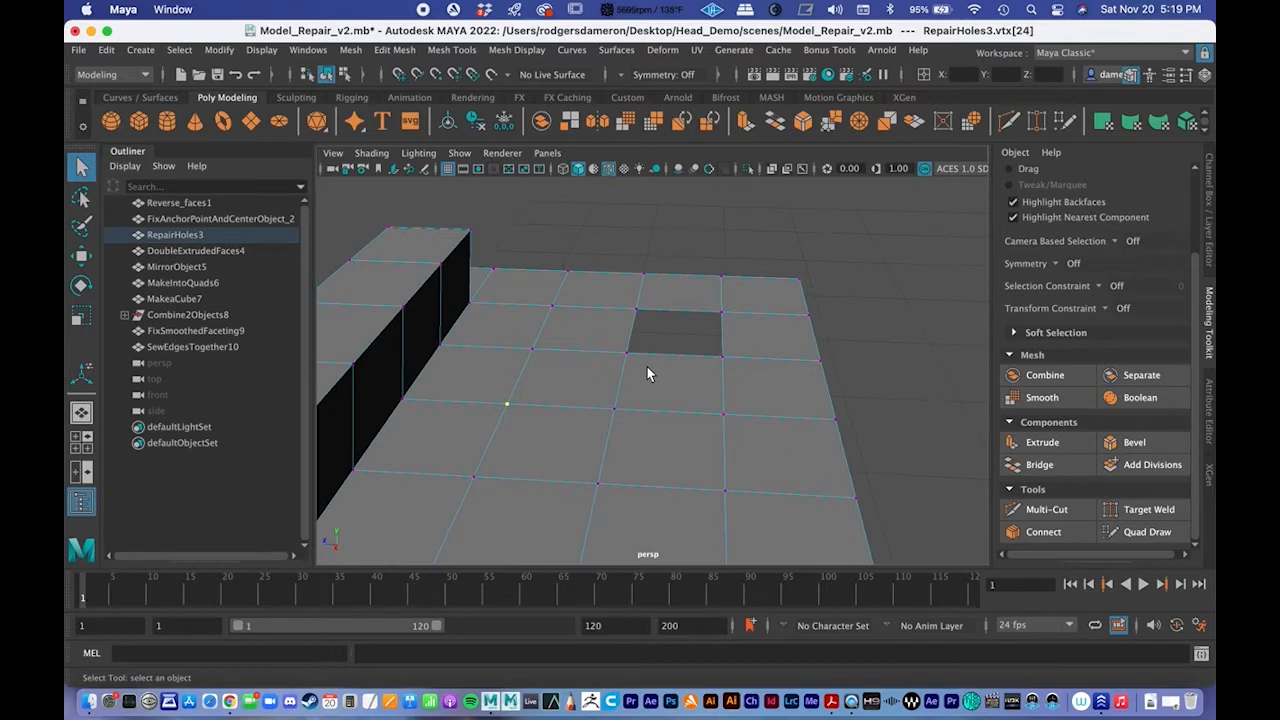
scroll(646, 373, "up", 3)
mouse_move(624, 306)
right_mouse_down()
mouse_move(626, 349)
mouse_move(625, 301)
right_mouse_up()
left_click(620, 303)
left_click(603, 355, "shift")
left_click(702, 350, "shift")
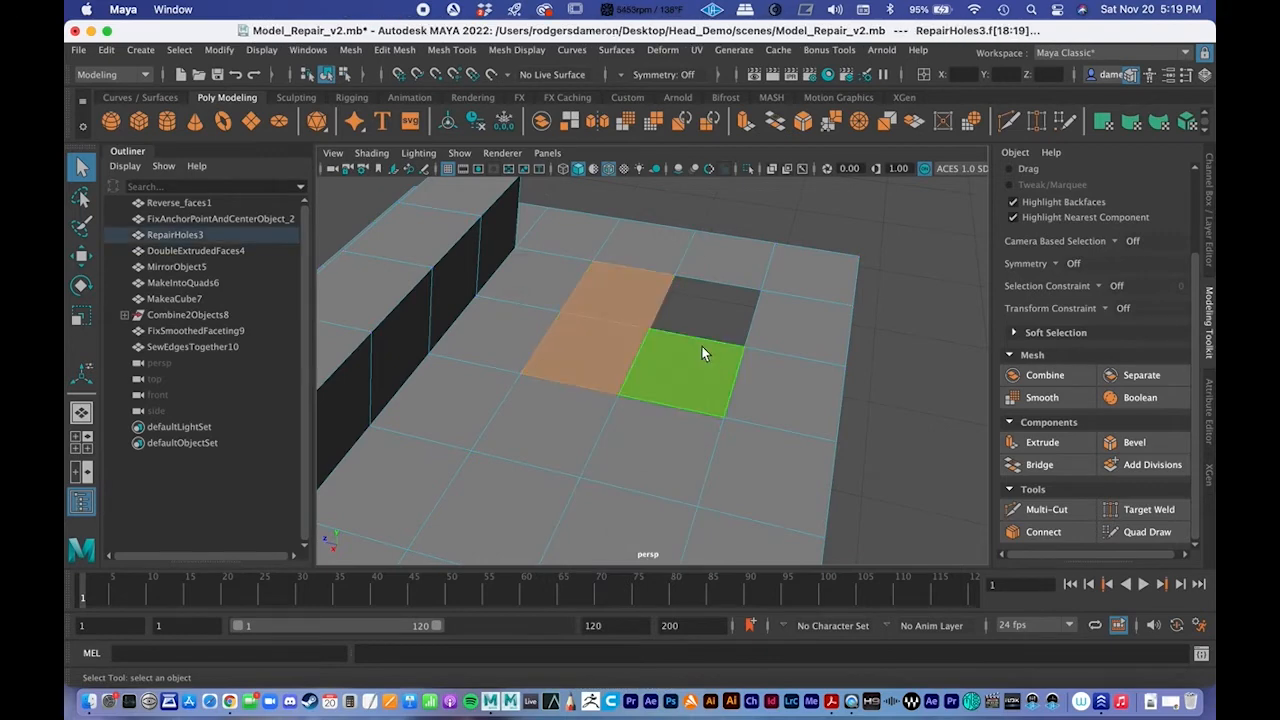
key("Delete")
scroll(682, 367, "up", 2)
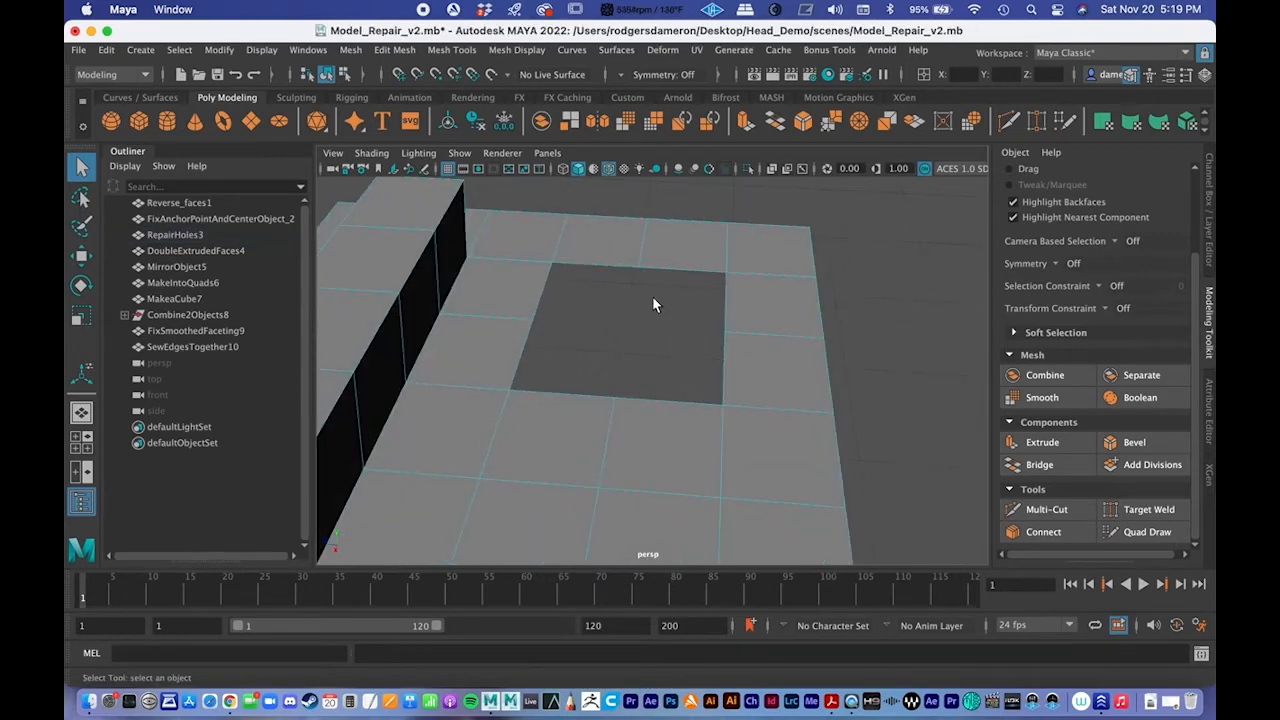
Step: Bridge the far pair of edges to the near pair across the enlarged hole, and undo the bridge
right_click_drag(617, 266, 584, 271)
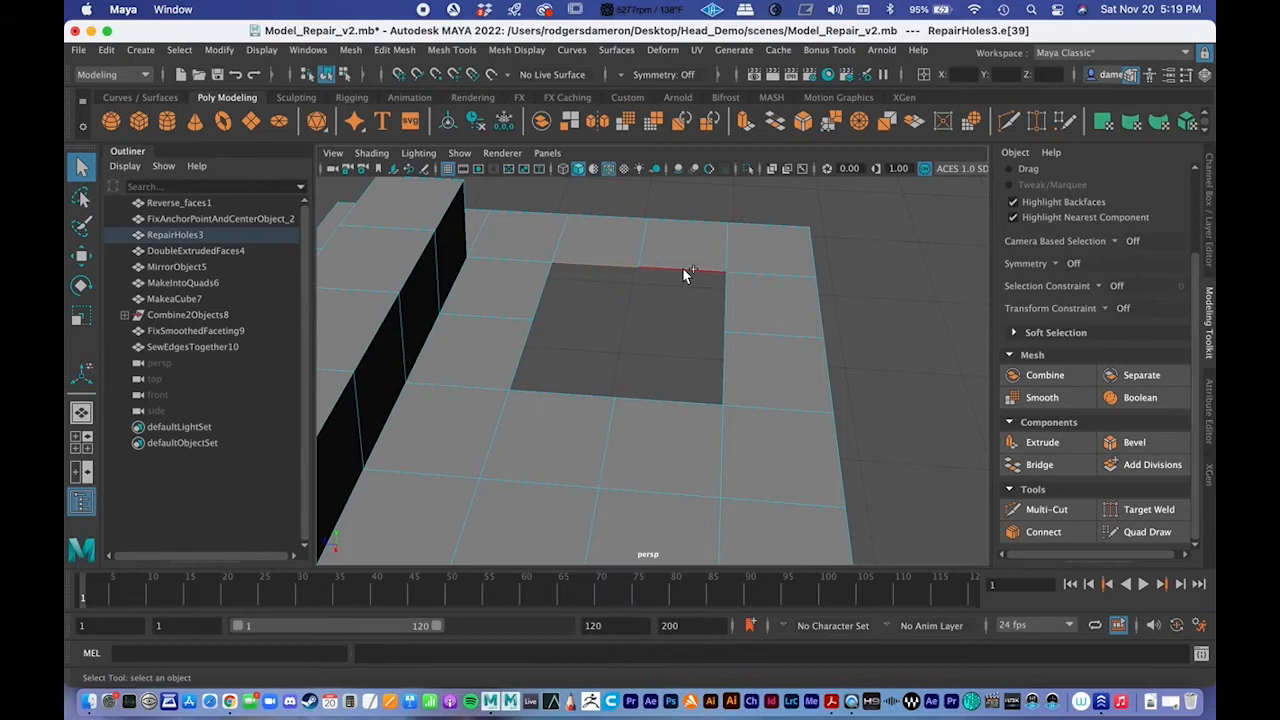
left_click_drag(565, 394, 607, 333, "alt")
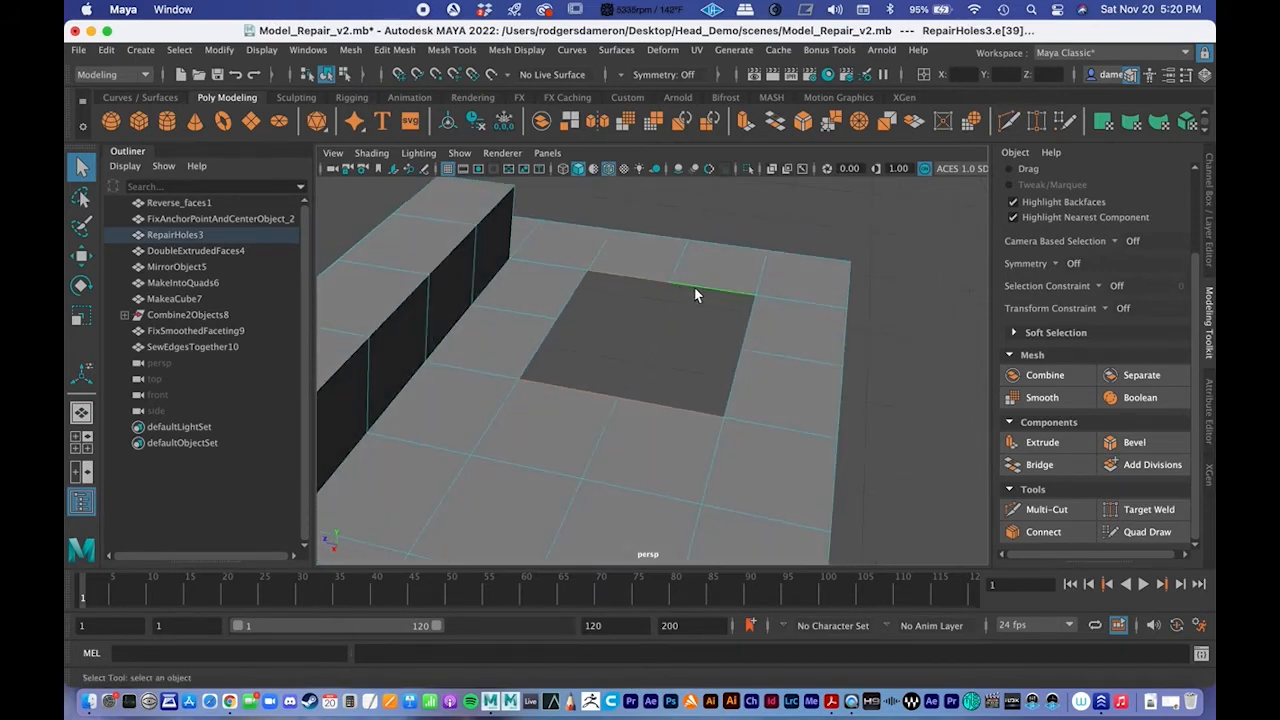
left_click(1039, 464)
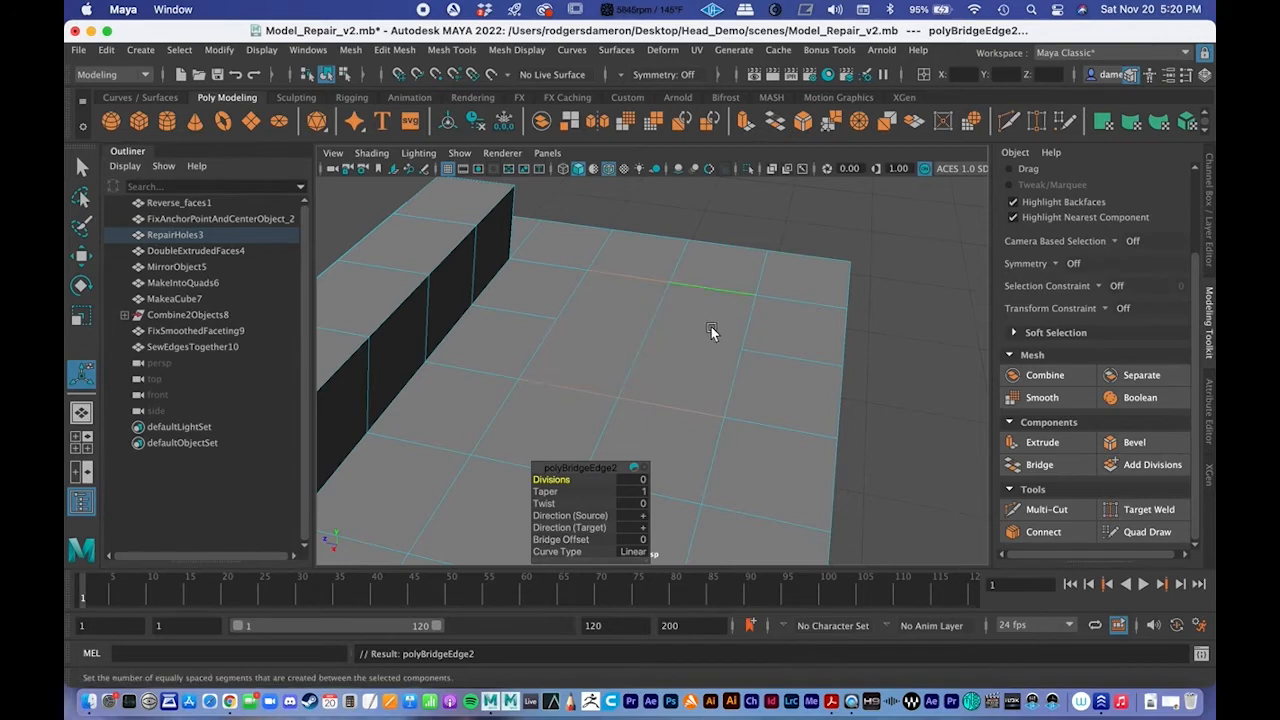
key("z")
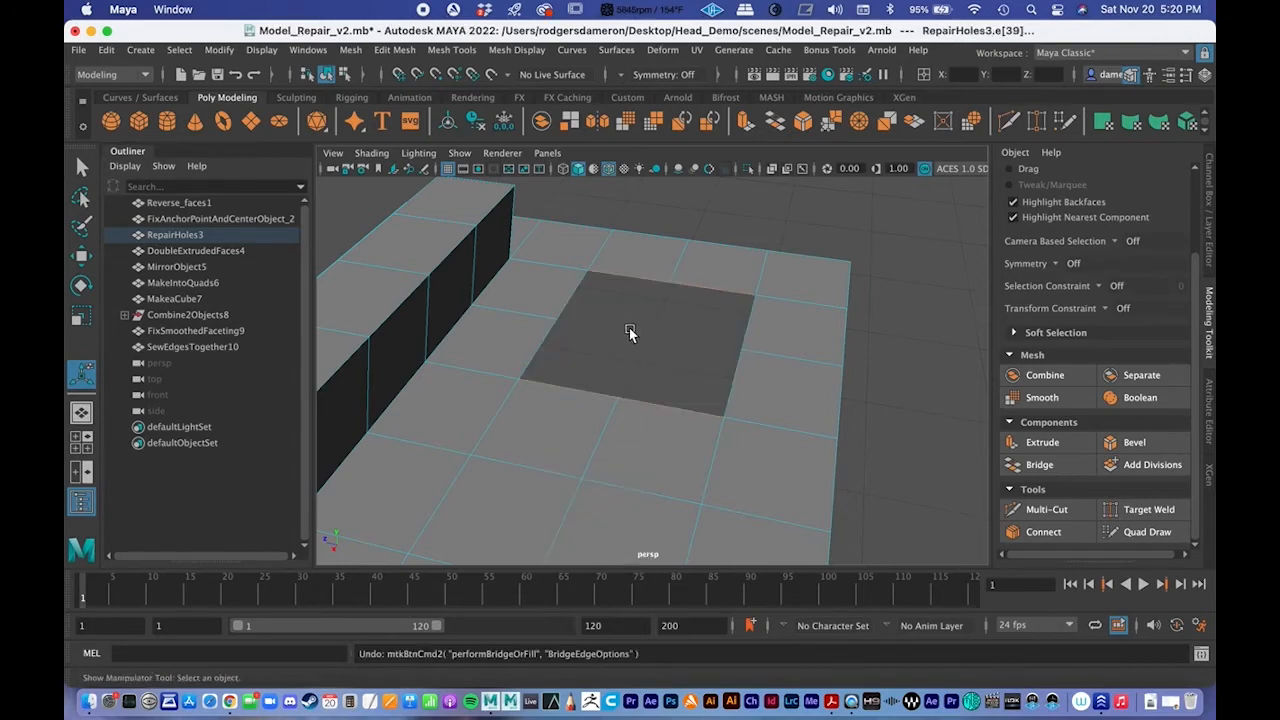
Step: Undo extra edge picks around the enlarged hole, bridge the far and near edge pairs once more, and undo it
left_click(739, 373, "shift")
key("z")
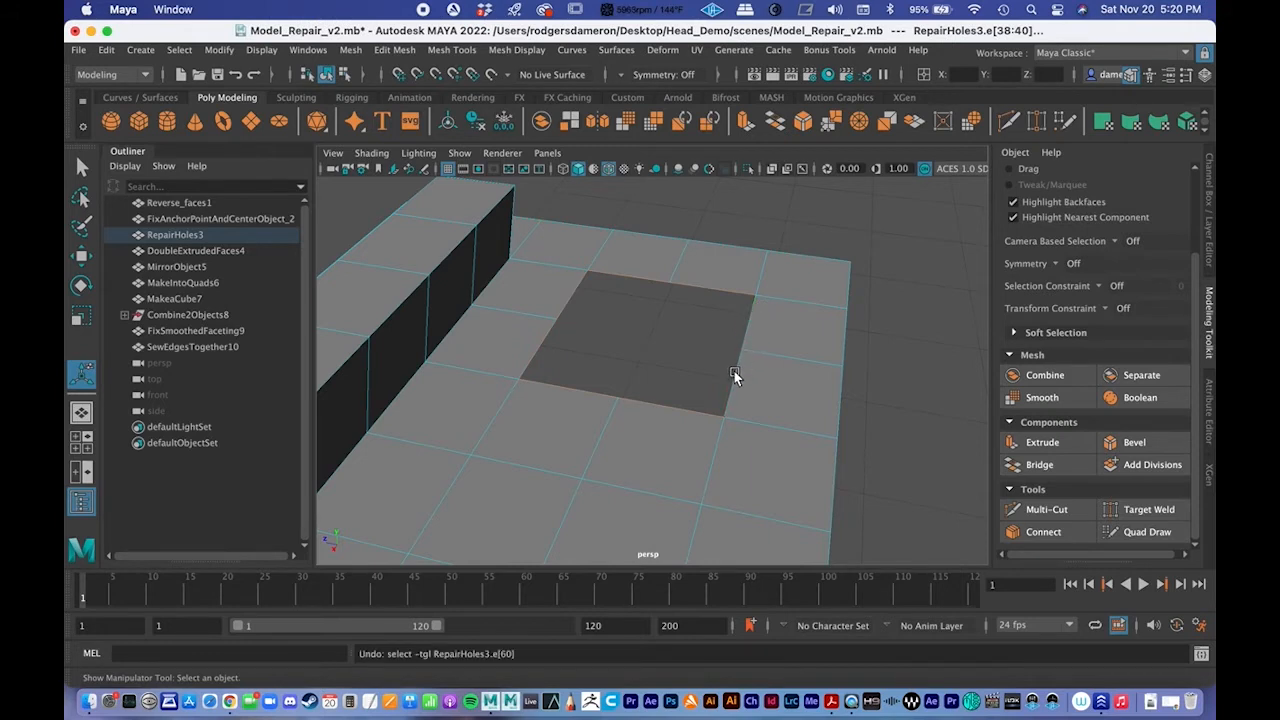
key("z")
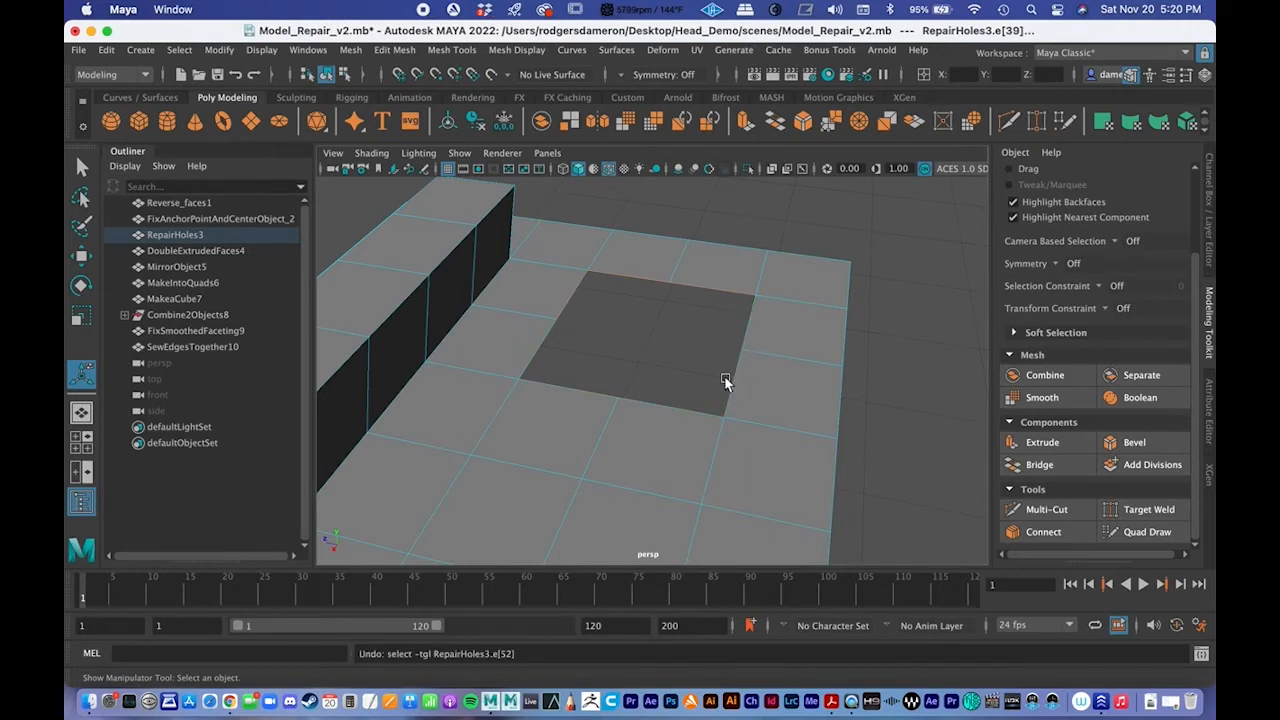
left_click(701, 283)
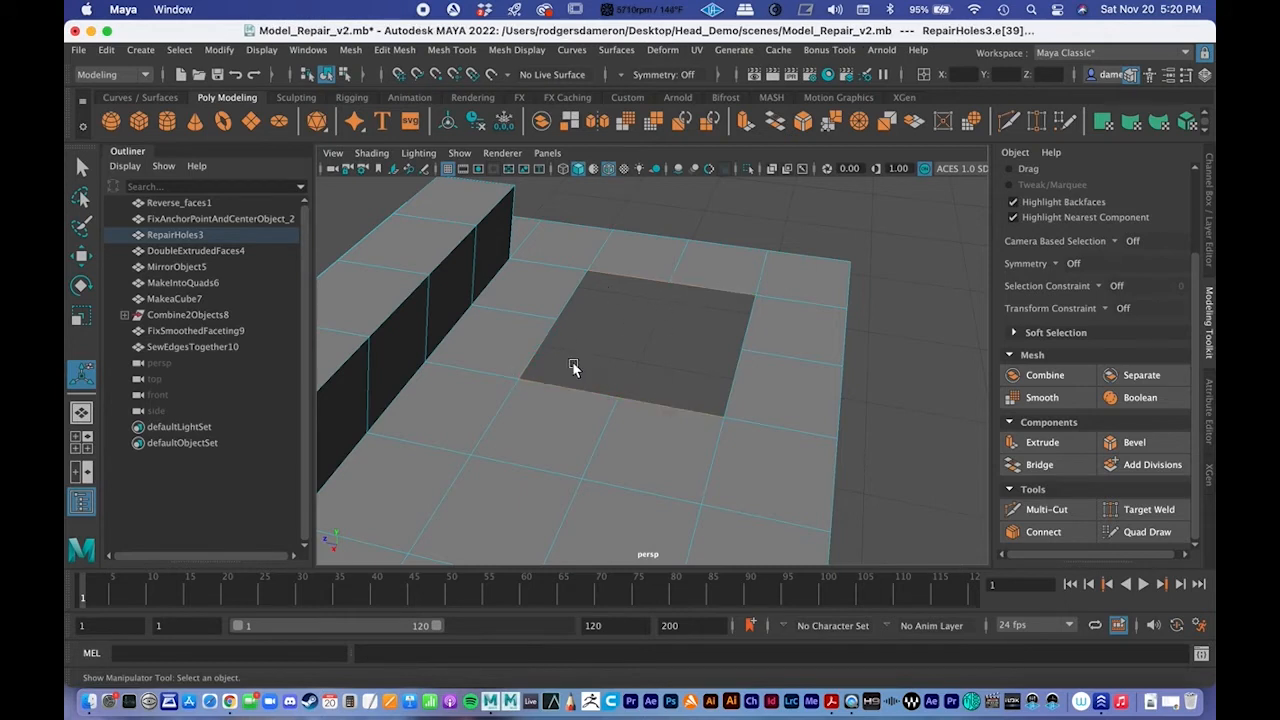
left_click(1040, 464)
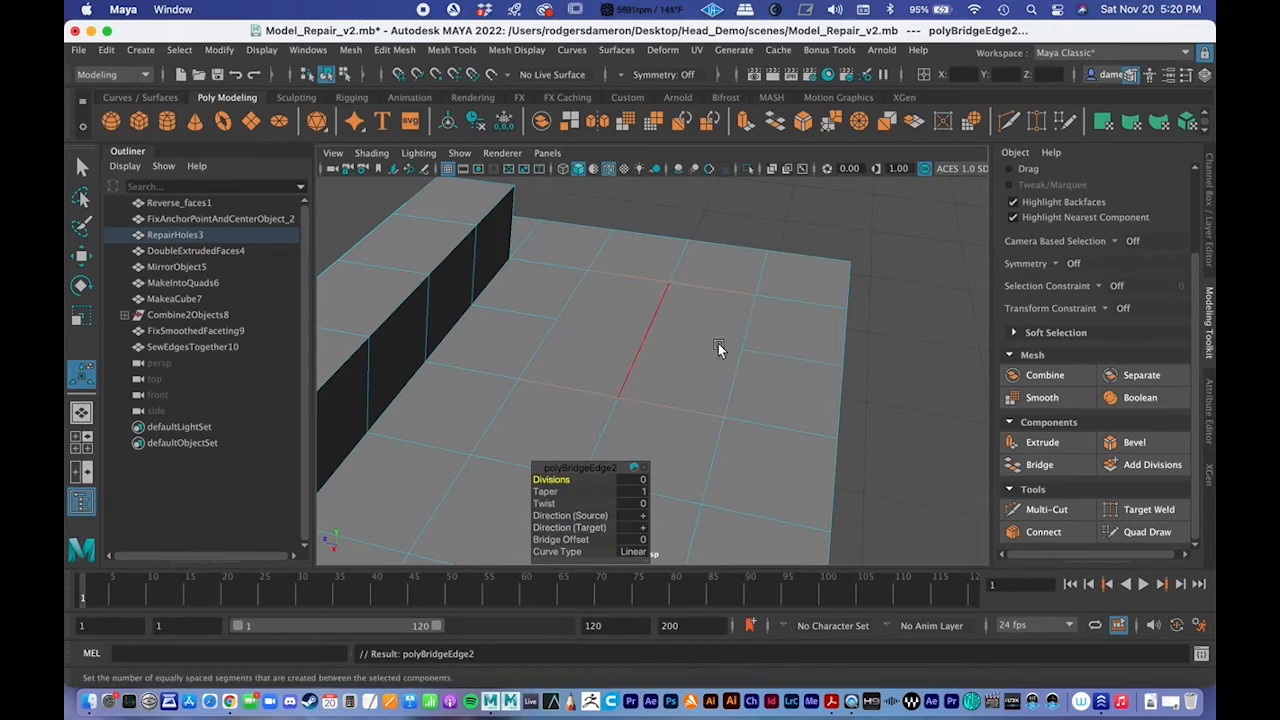
key("z")
Step: Select the enlarged hole's side edges too, apply Bridge, switch to vertex selection, and undo these changes
double_click(753, 317)
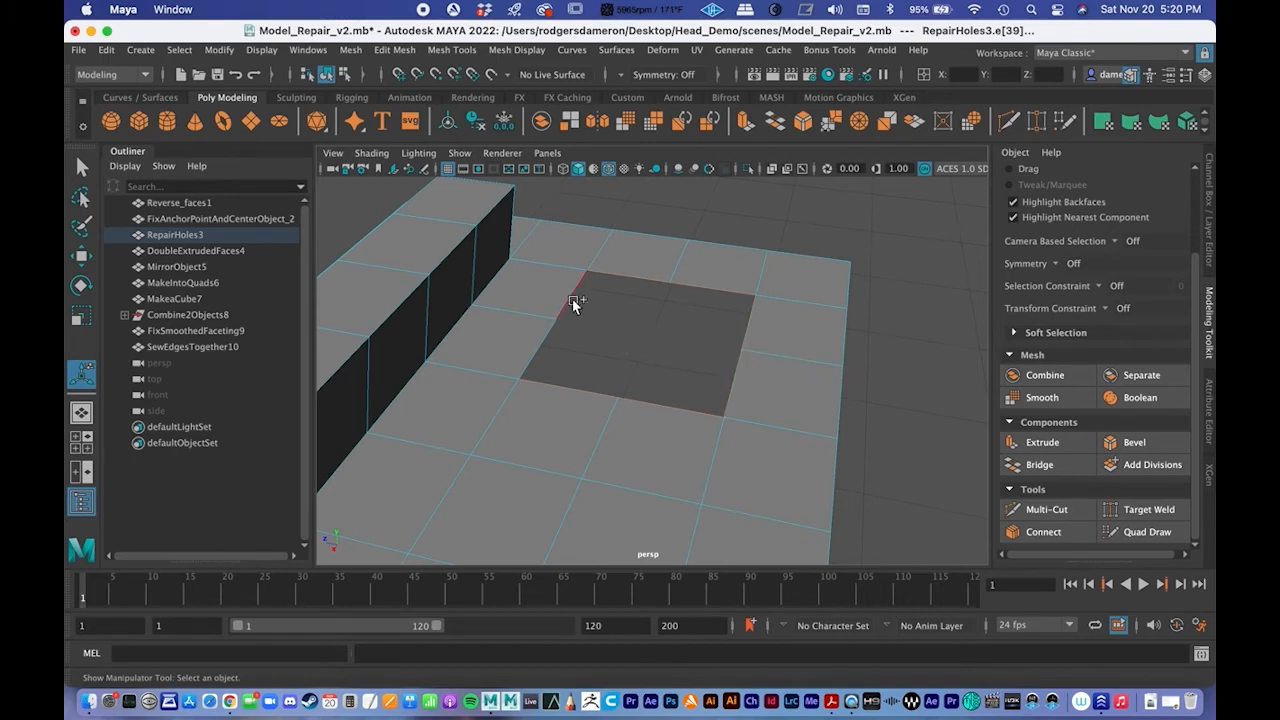
left_click(1068, 464)
left_click_drag(743, 437, 677, 409, "alt")
key("q")
right_click(576, 437)
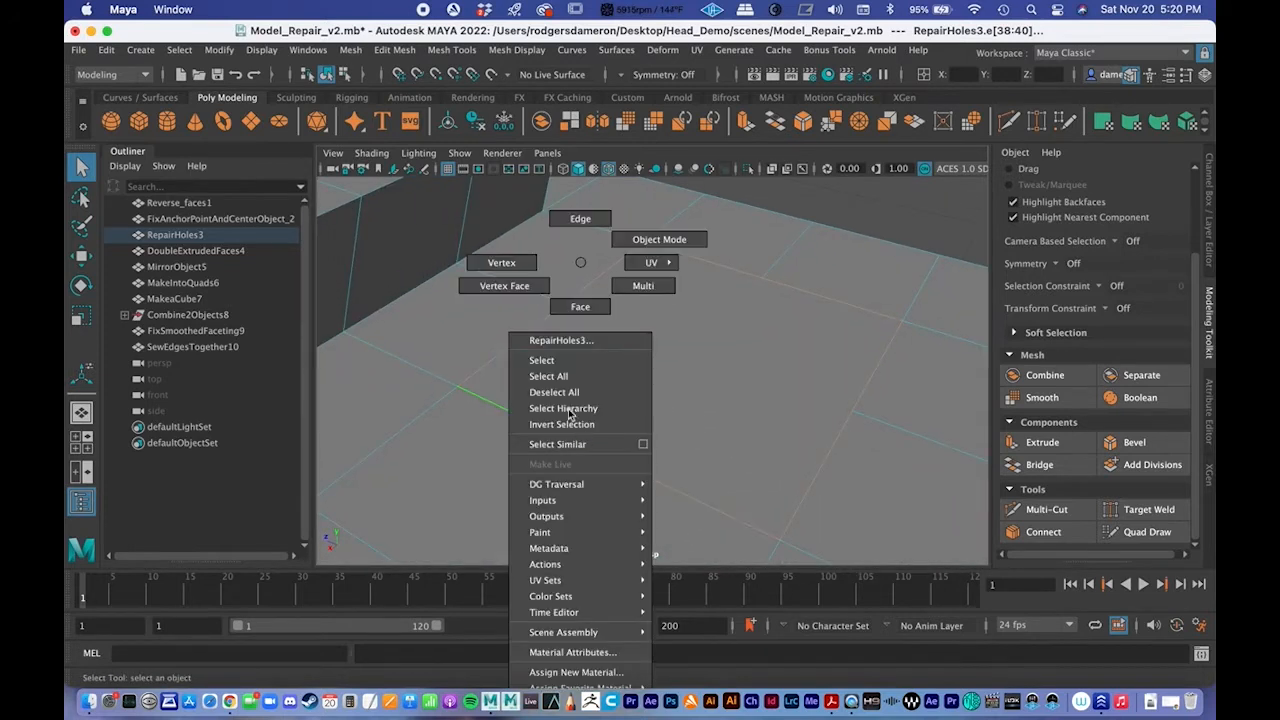
left_click(501, 262)
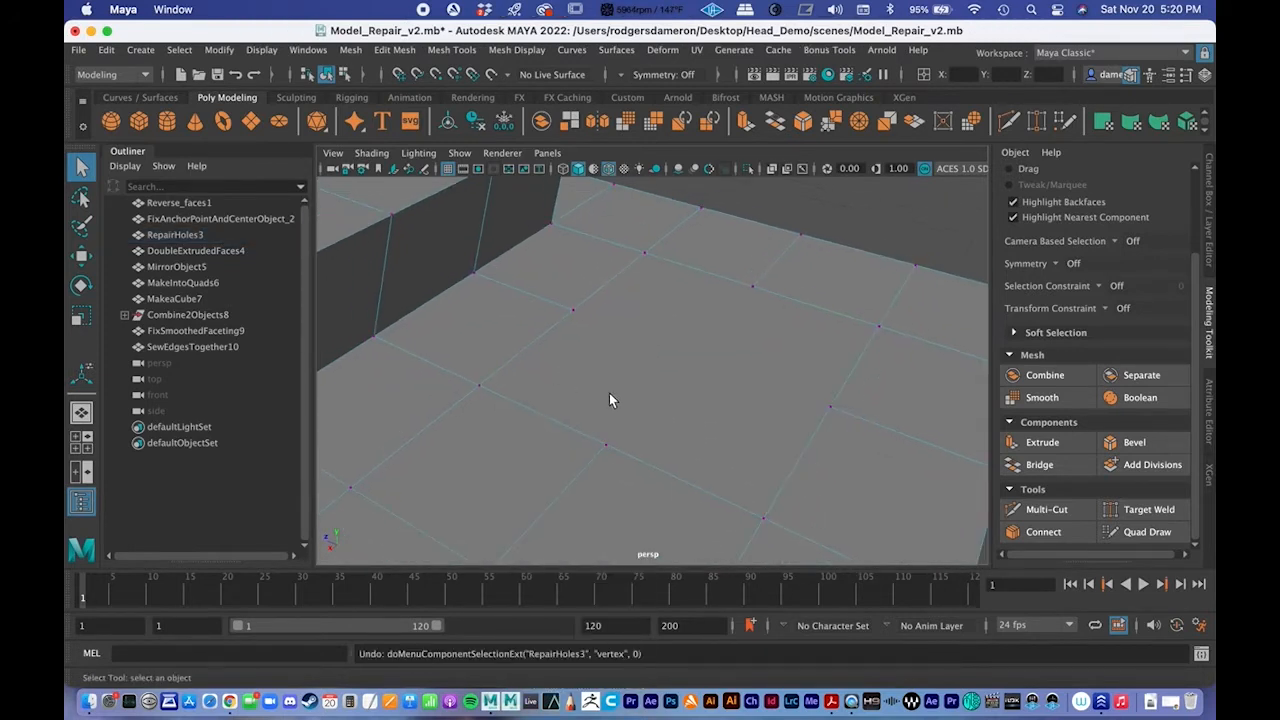
key("super+z")
key("super+z")
Step: Return RepairHoles3 to object selection and delete its construction history
left_click_drag(606, 398, 626, 392, "alt")
right_click(587, 338)
left_click(662, 239)
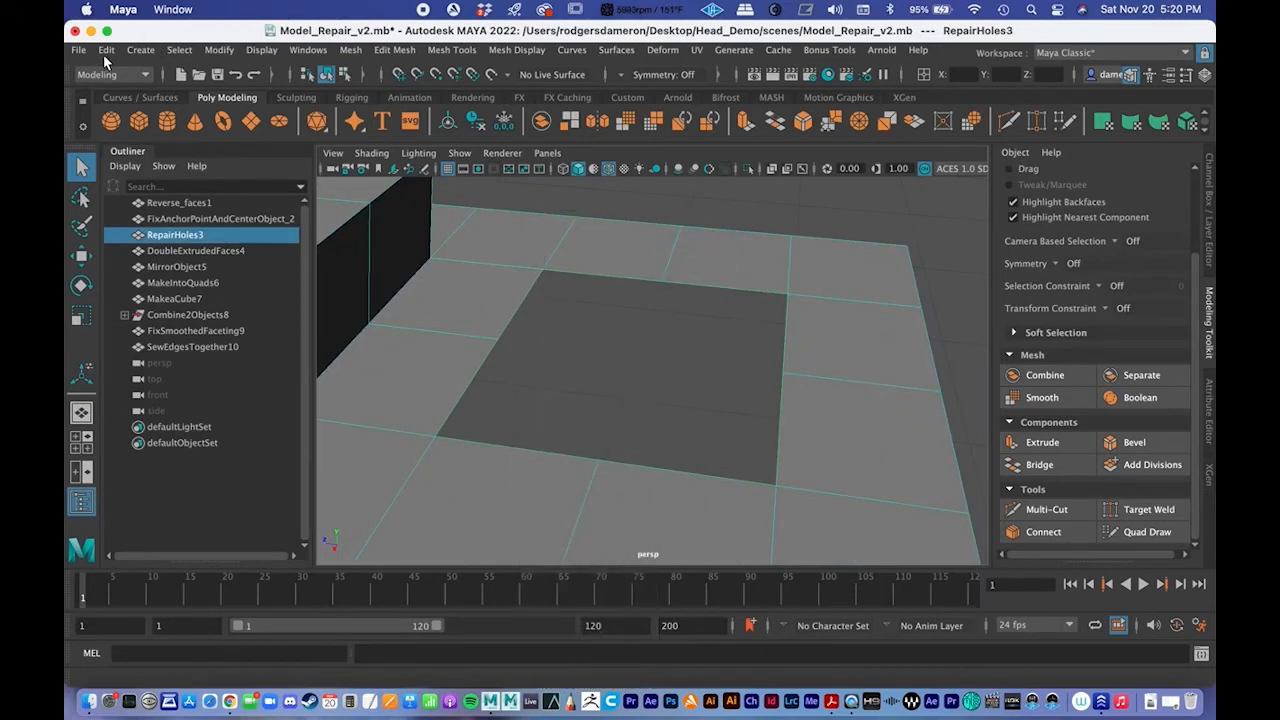
left_click(106, 50)
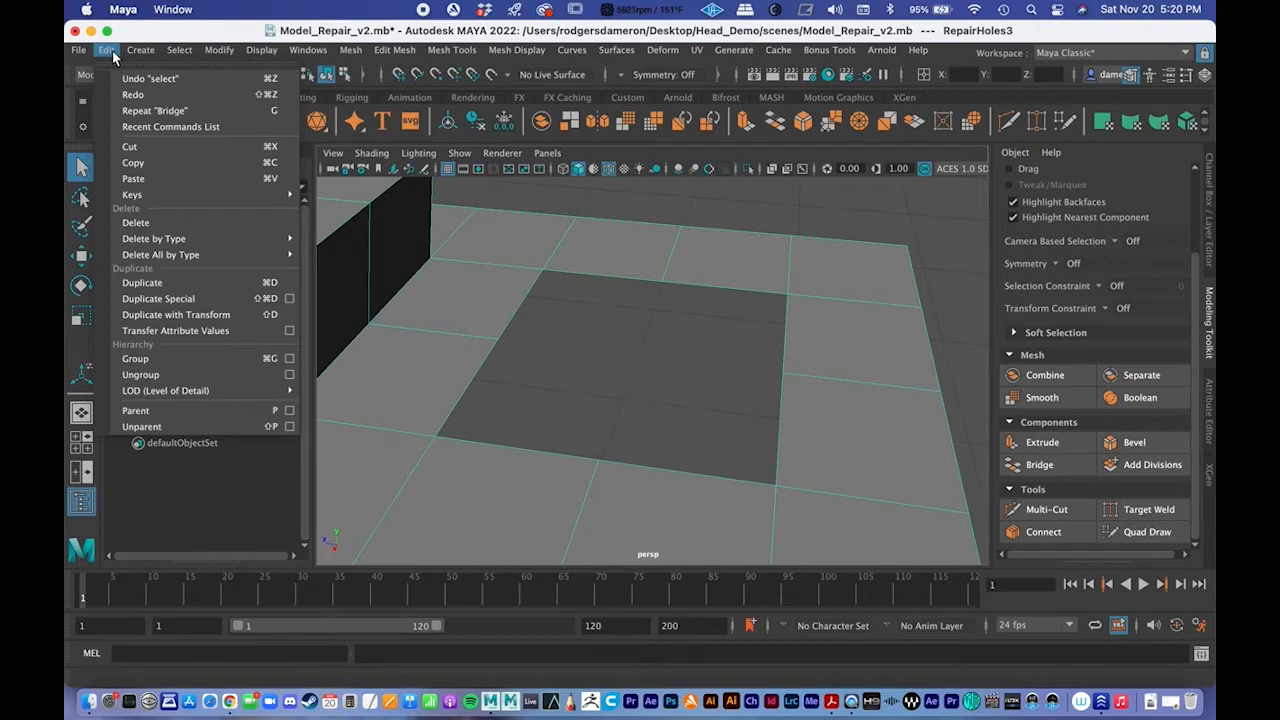
mouse_move(166, 238)
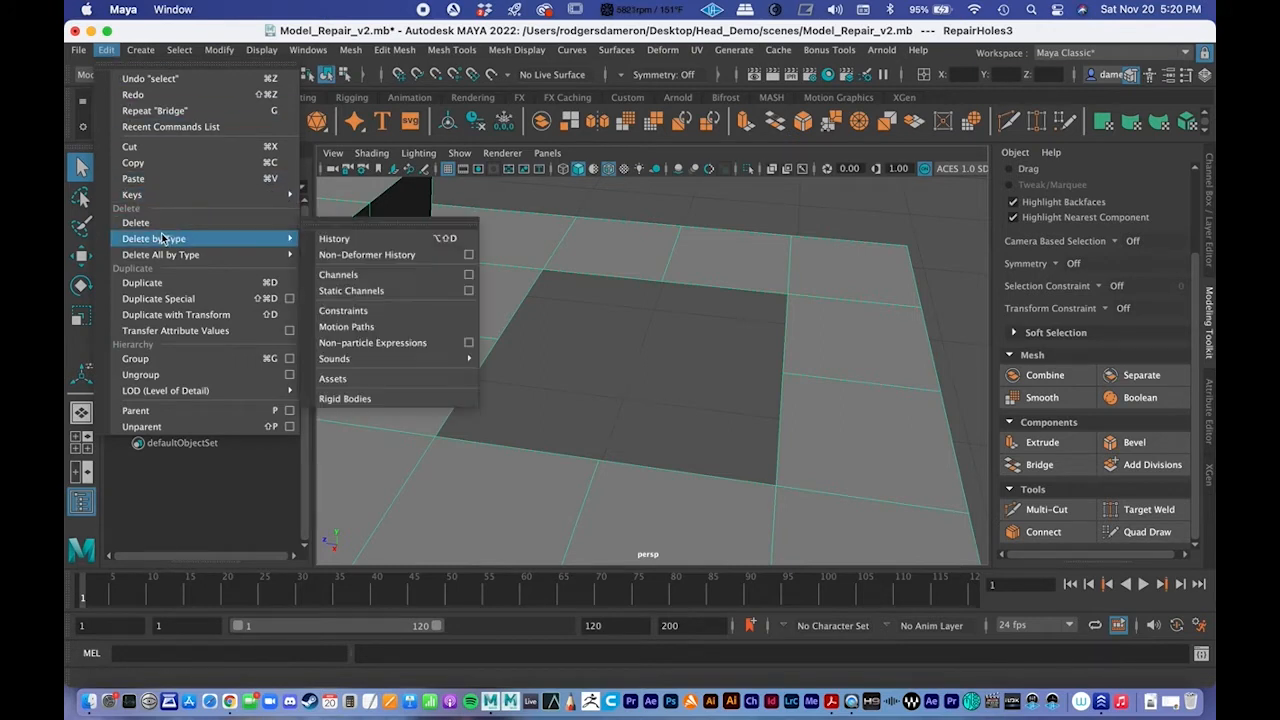
left_click(403, 240)
Step: Select all the border edges around the enlarged two-by-two hole in RepairHoles3 and fill it with Bridge
left_click_drag(563, 329, 680, 391, "alt")
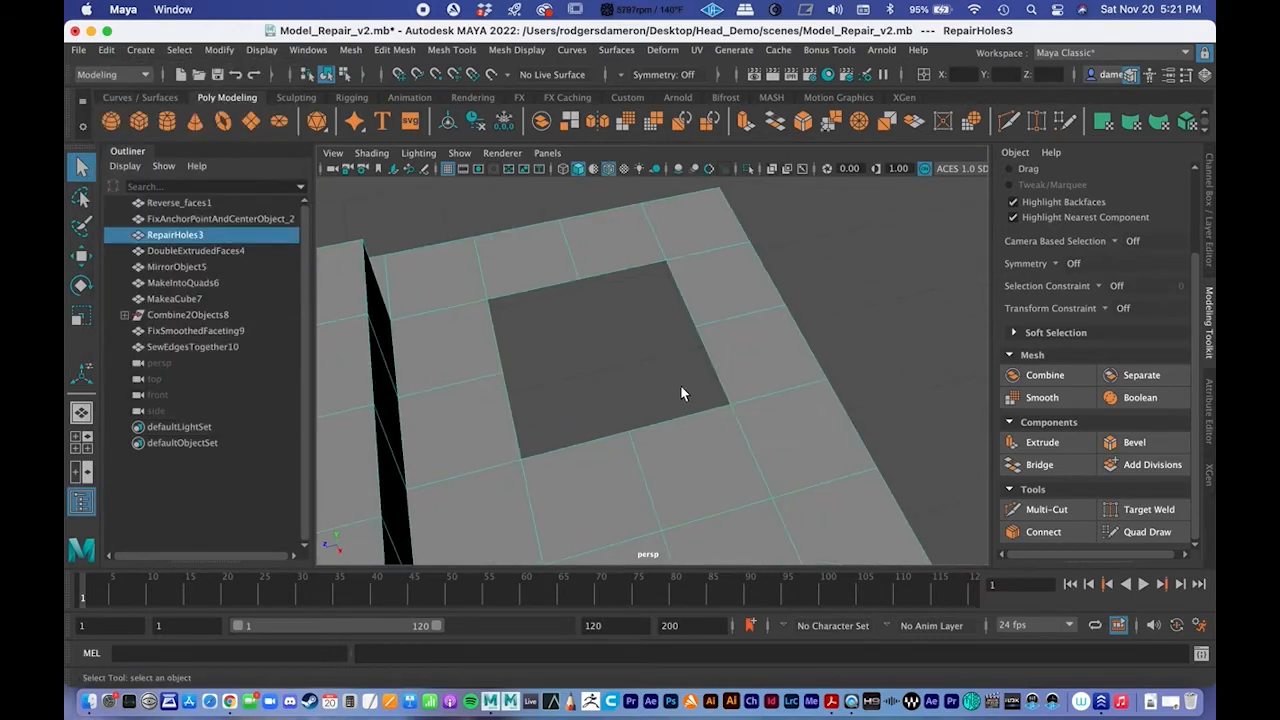
right_click_drag(543, 266, 550, 224)
left_click(525, 295)
left_click(532, 286)
left_click(637, 265, "shift")
left_click(686, 288, "shift")
left_click(707, 364, "shift")
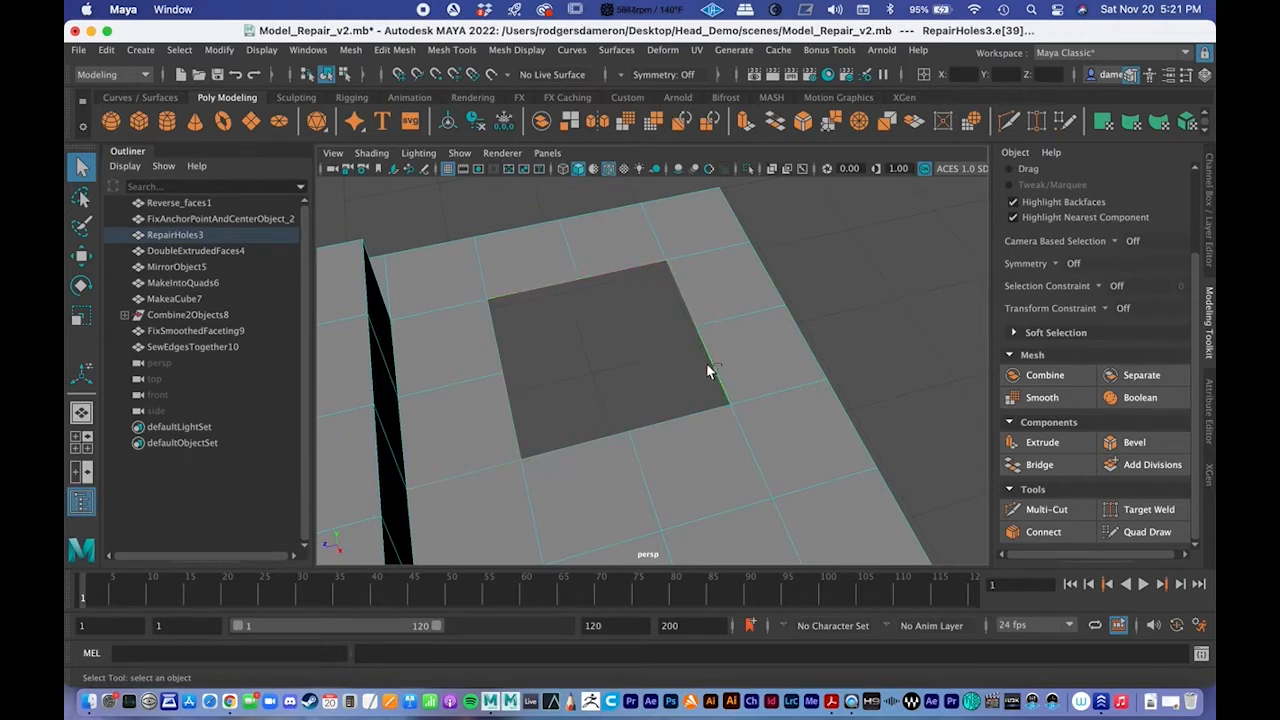
left_click(507, 418, "shift")
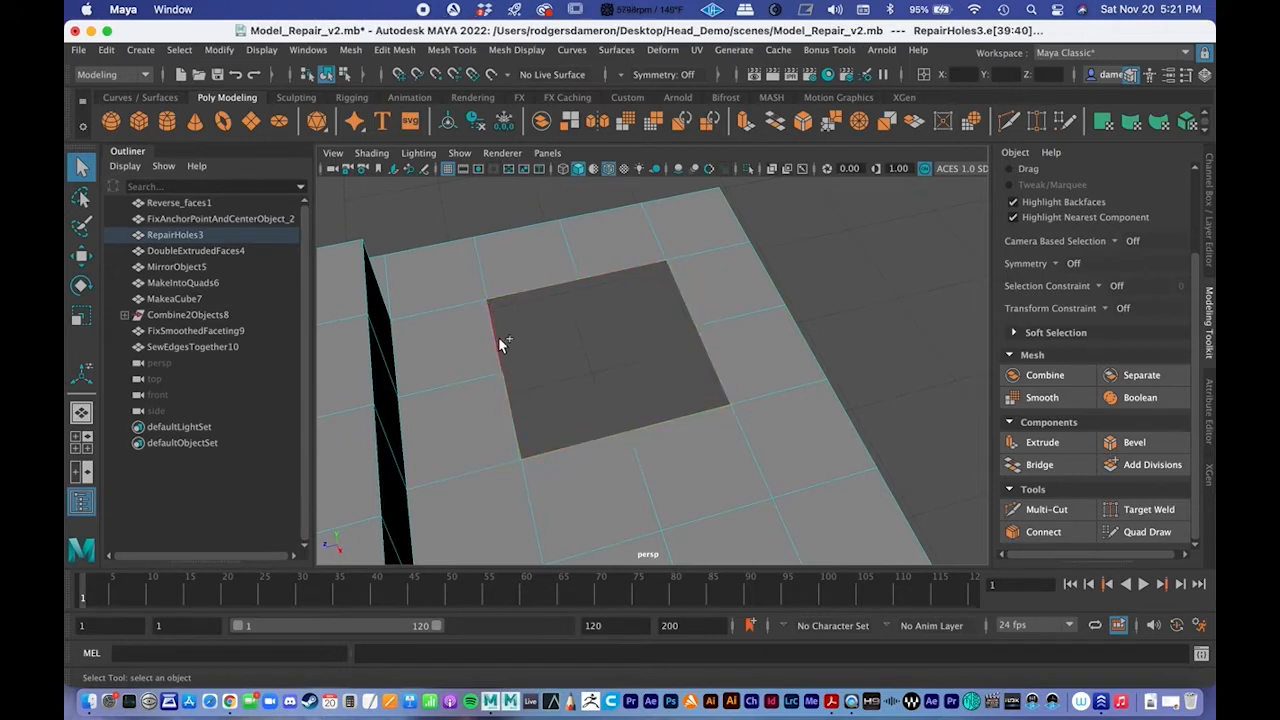
left_click(1066, 466)
Step: Multi-Cut the filled patch from the midpoint vertex of its near edge to the midpoint vertex of its far edge
middle_click_drag(821, 395, 655, 369, "alt")
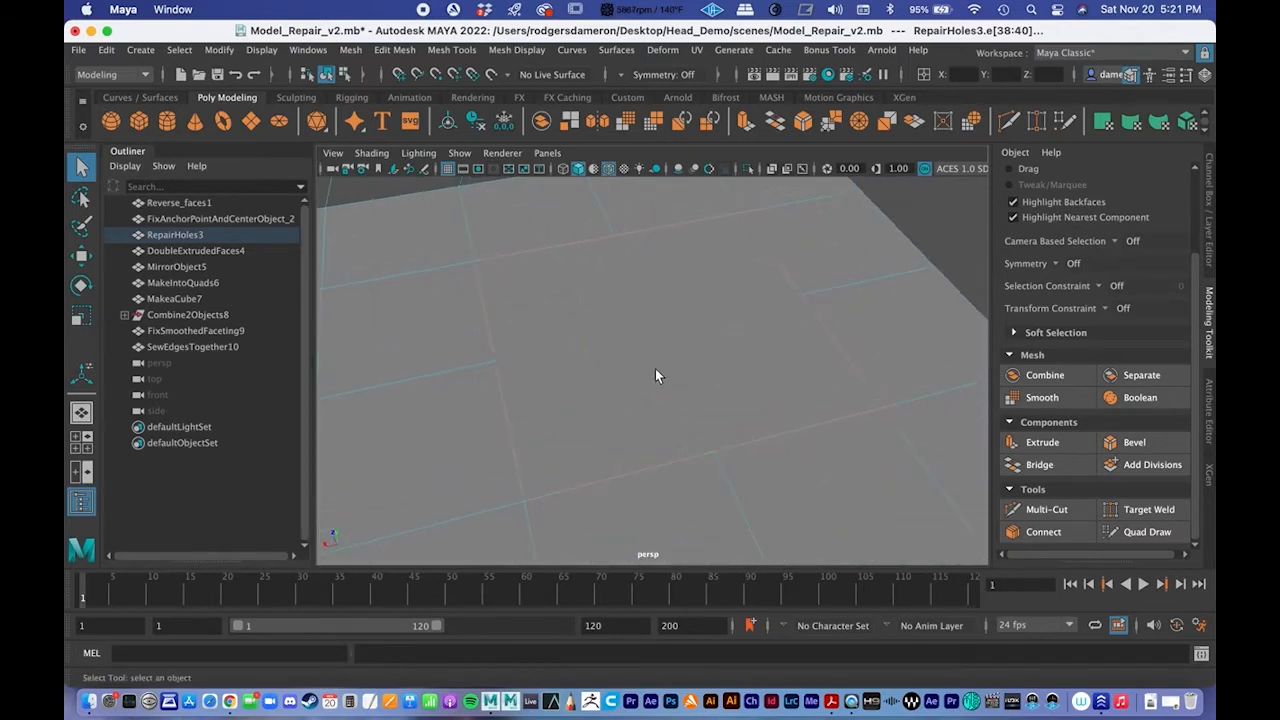
middle_click_drag(680, 327, 864, 432, "alt")
scroll(864, 432, "up", 3)
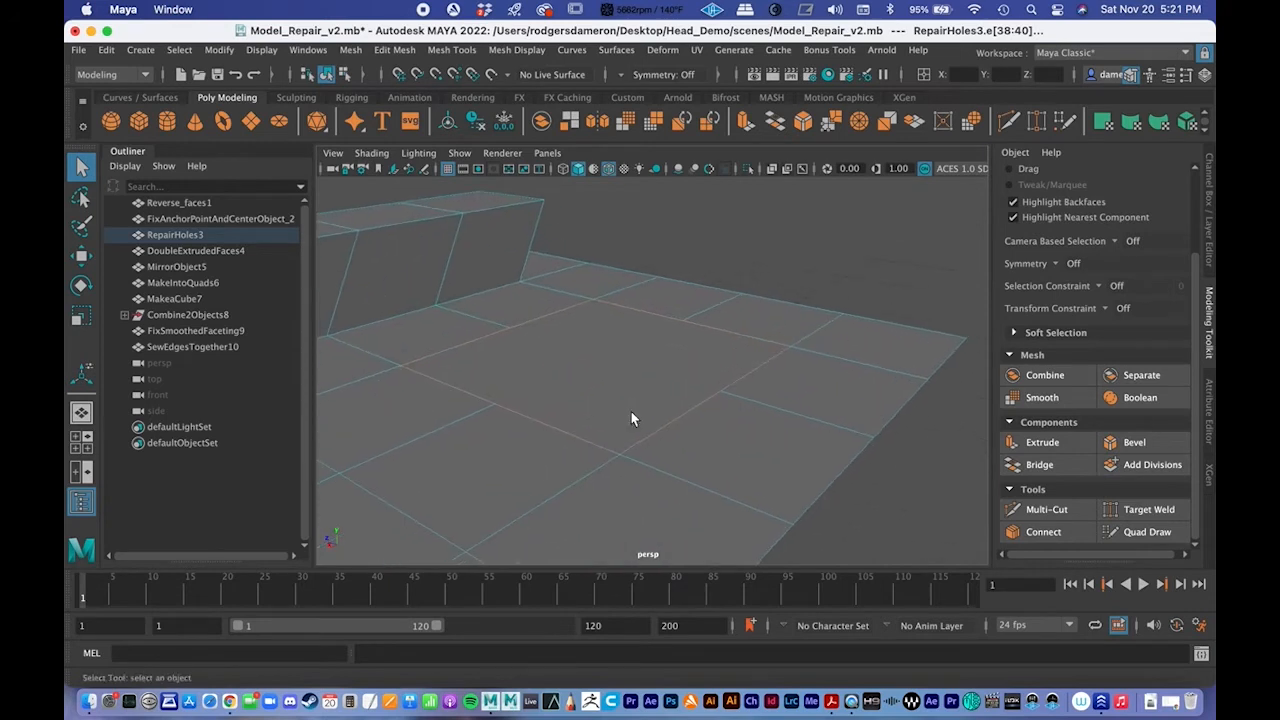
left_click(1050, 511)
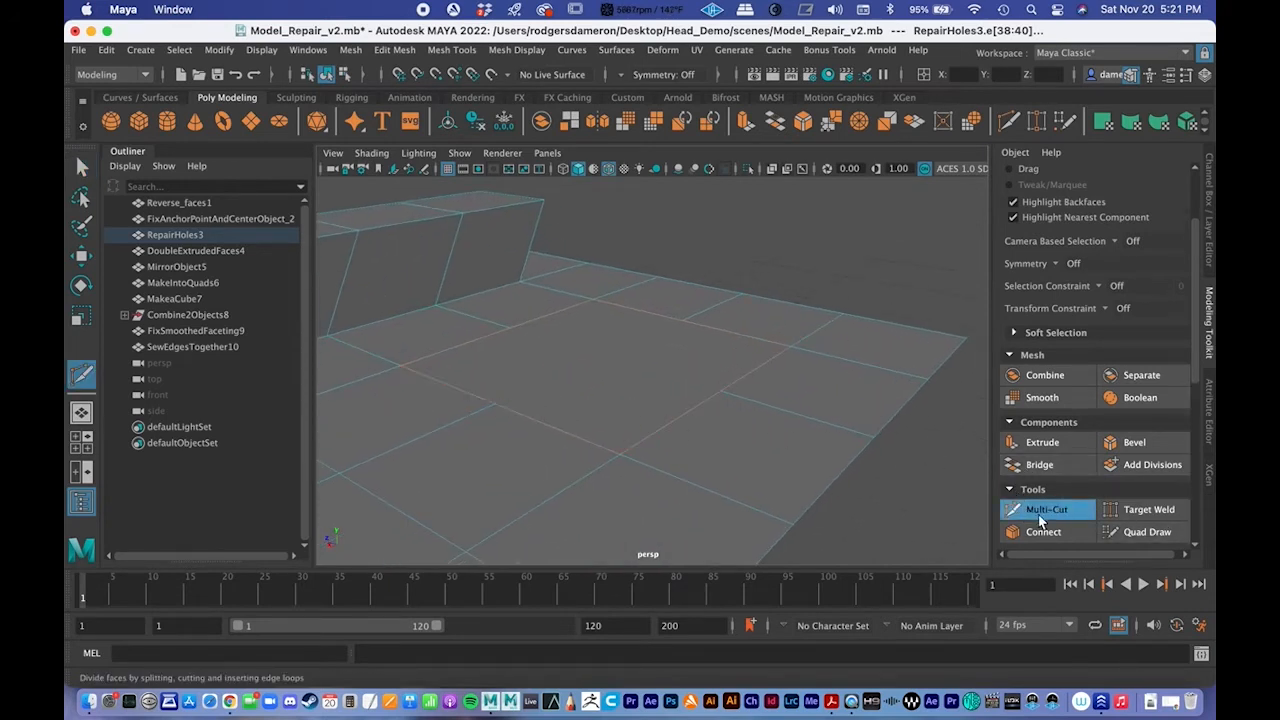
left_click(510, 328)
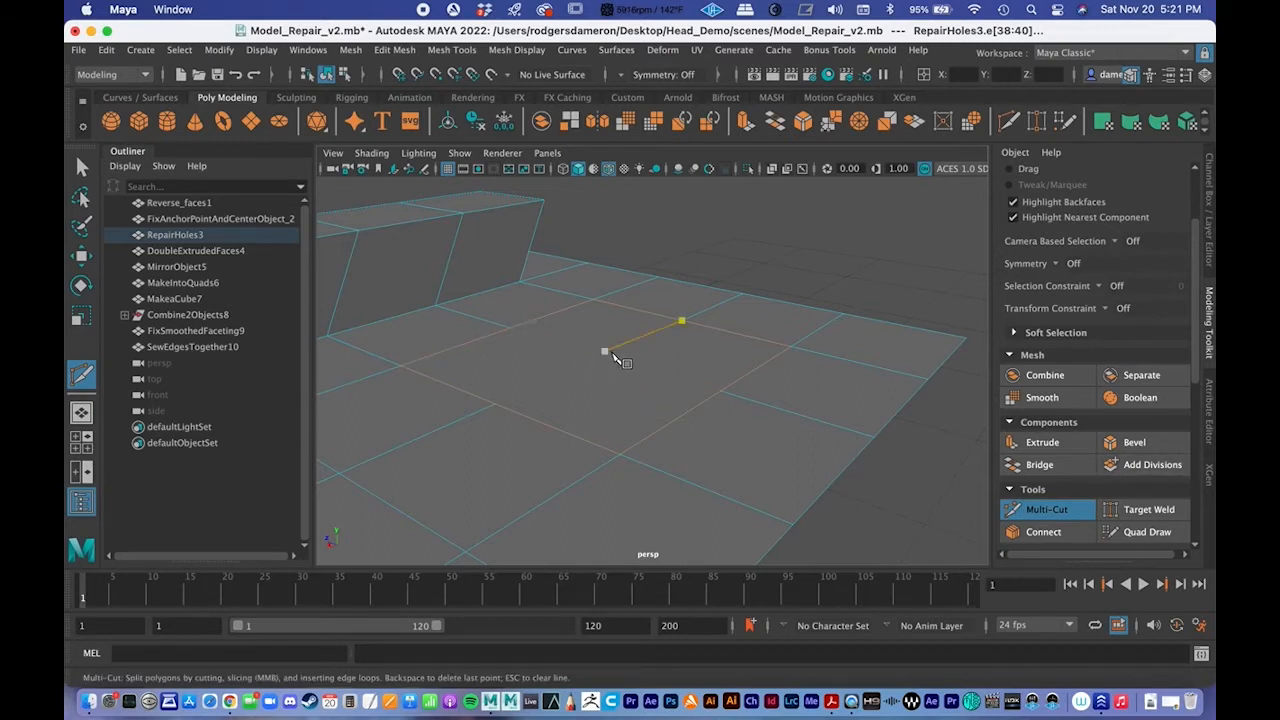
left_click_drag(490, 392, 497, 397, "alt")
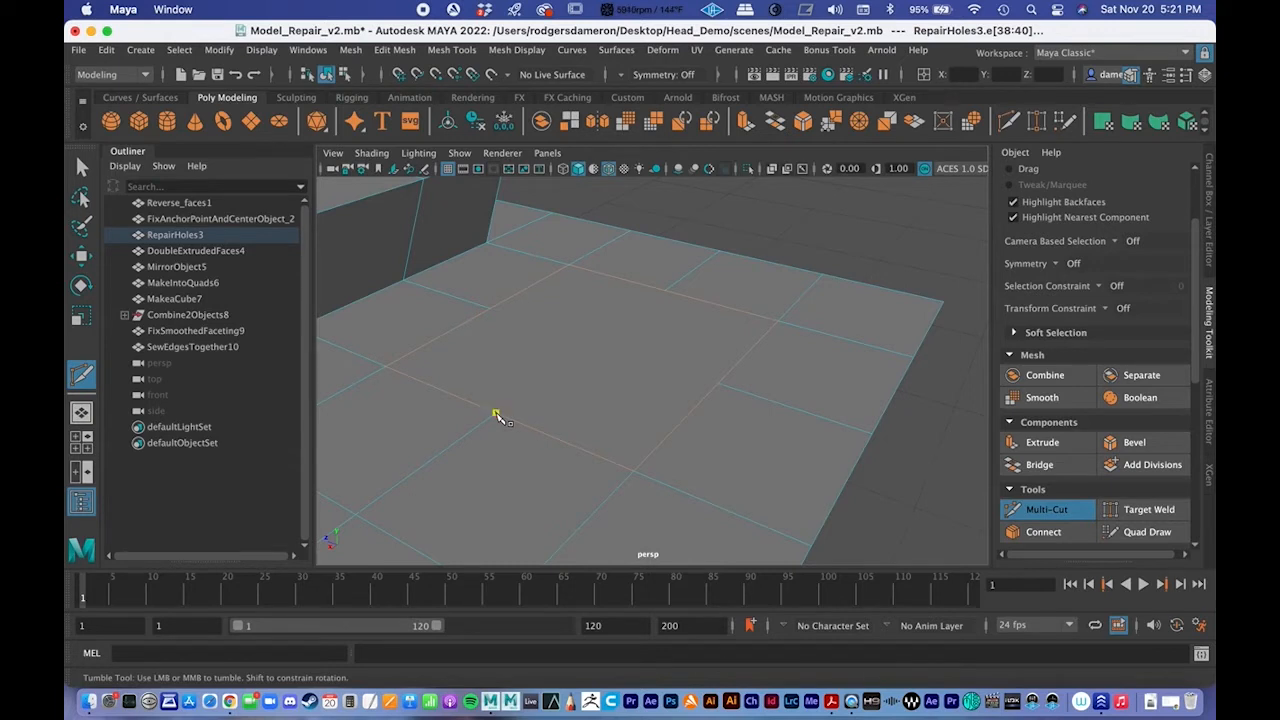
left_click(666, 292)
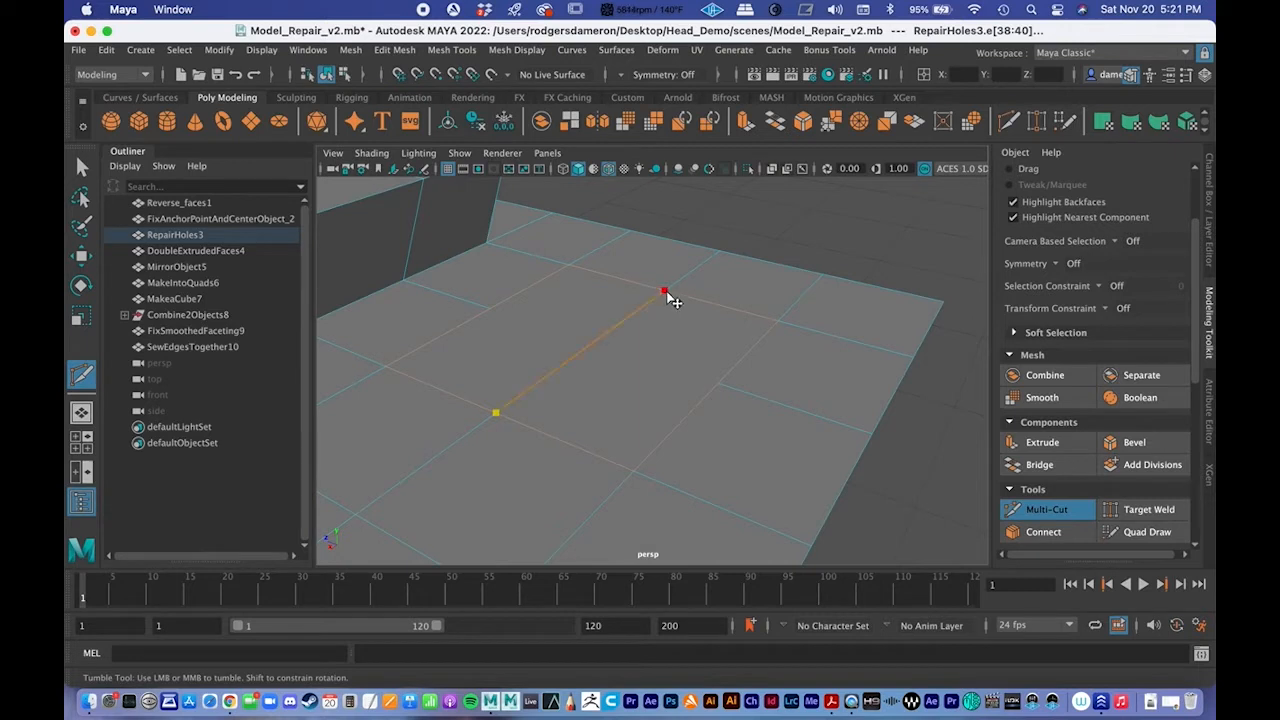
right_click(678, 374)
Step: Multi-Cut the patch in the crosswise direction between its two side midpoint vertices, crossing the first cut at the center
left_click(472, 331)
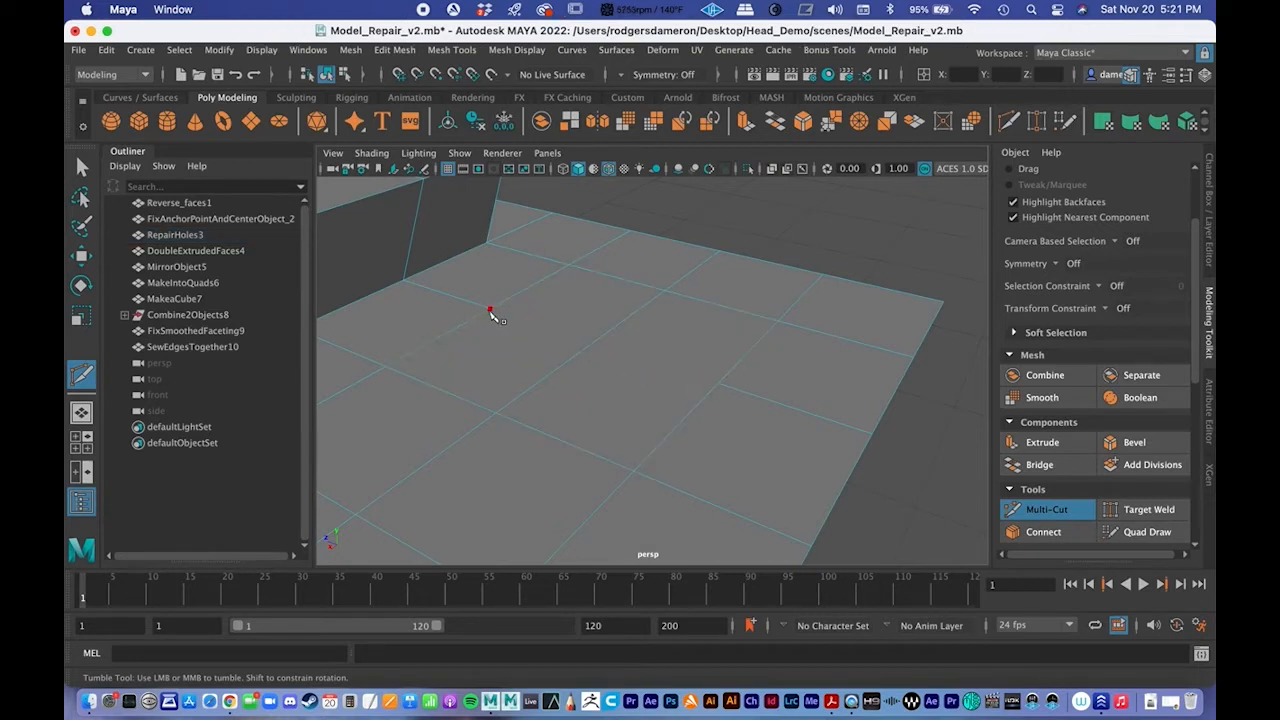
left_click(718, 384)
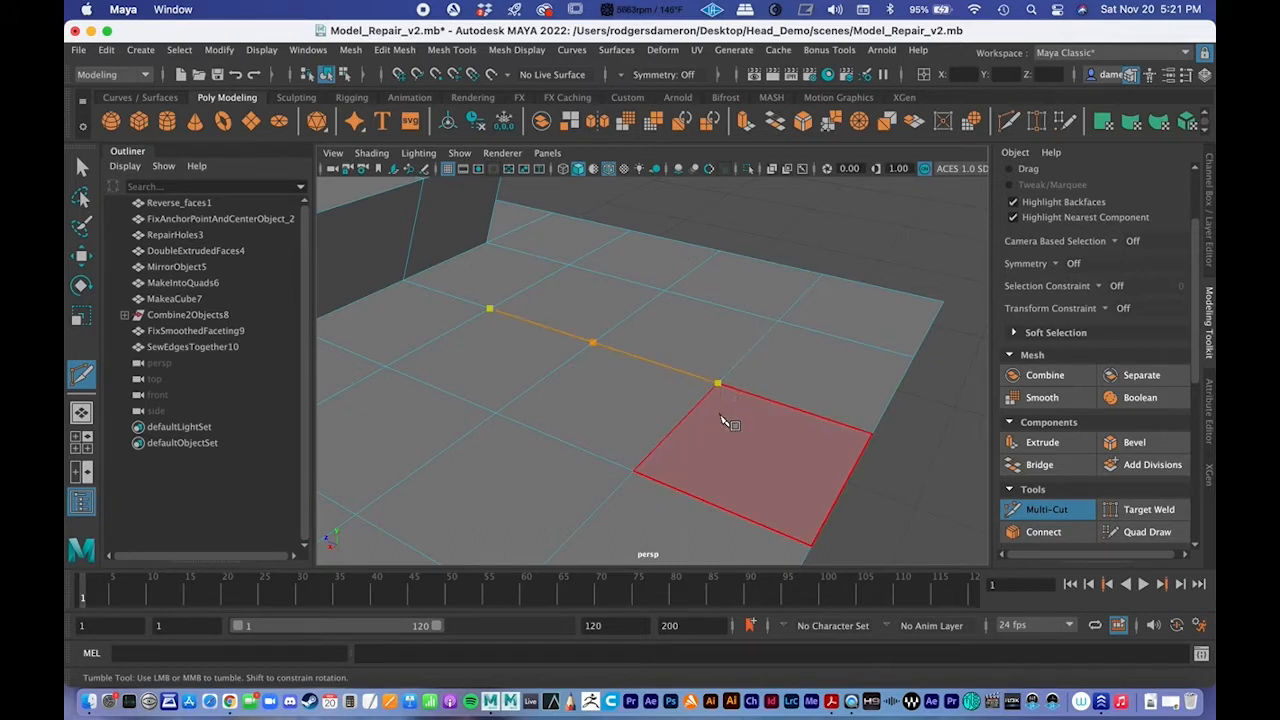
right_click(718, 389)
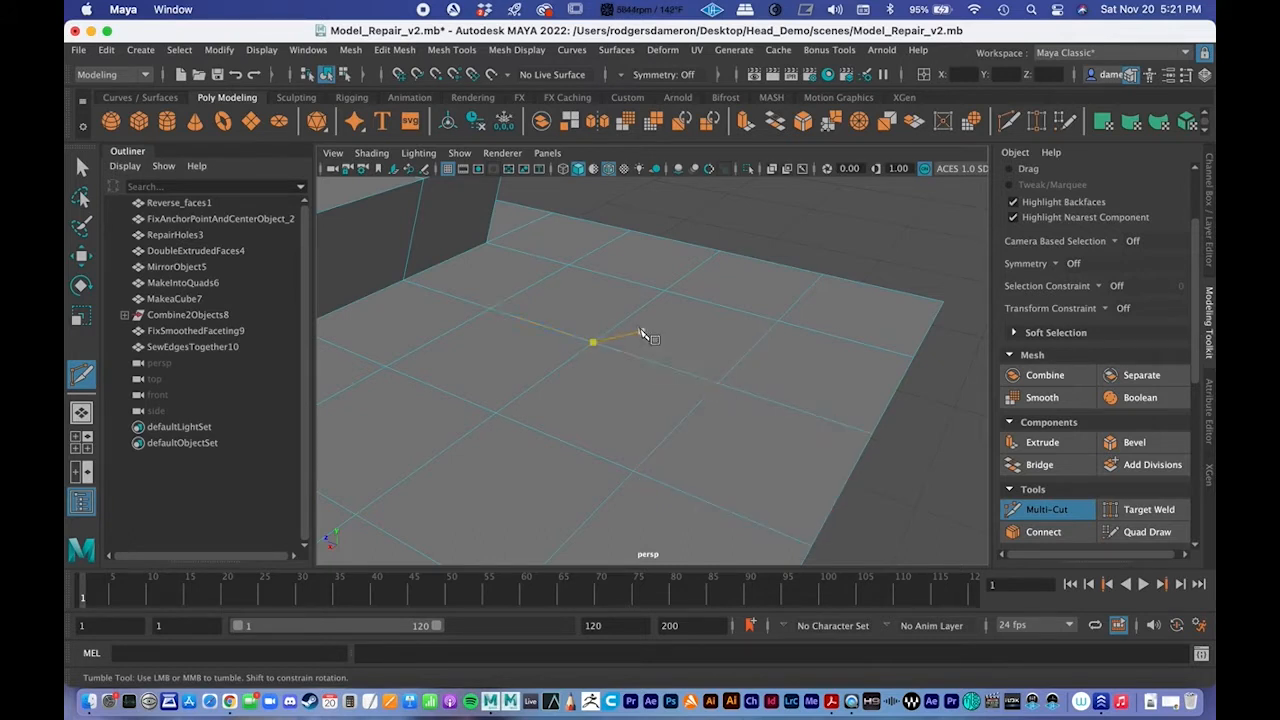
middle_click_drag(630, 340, 640, 380, "alt")
right_click_drag(640, 380, 601, 363, "alt")
key("q")
Step: Try raising the patch's center vertex and two neighboring border vertices one at a time, undoing each move
right_click_drag(534, 262, 455, 262)
key("w")
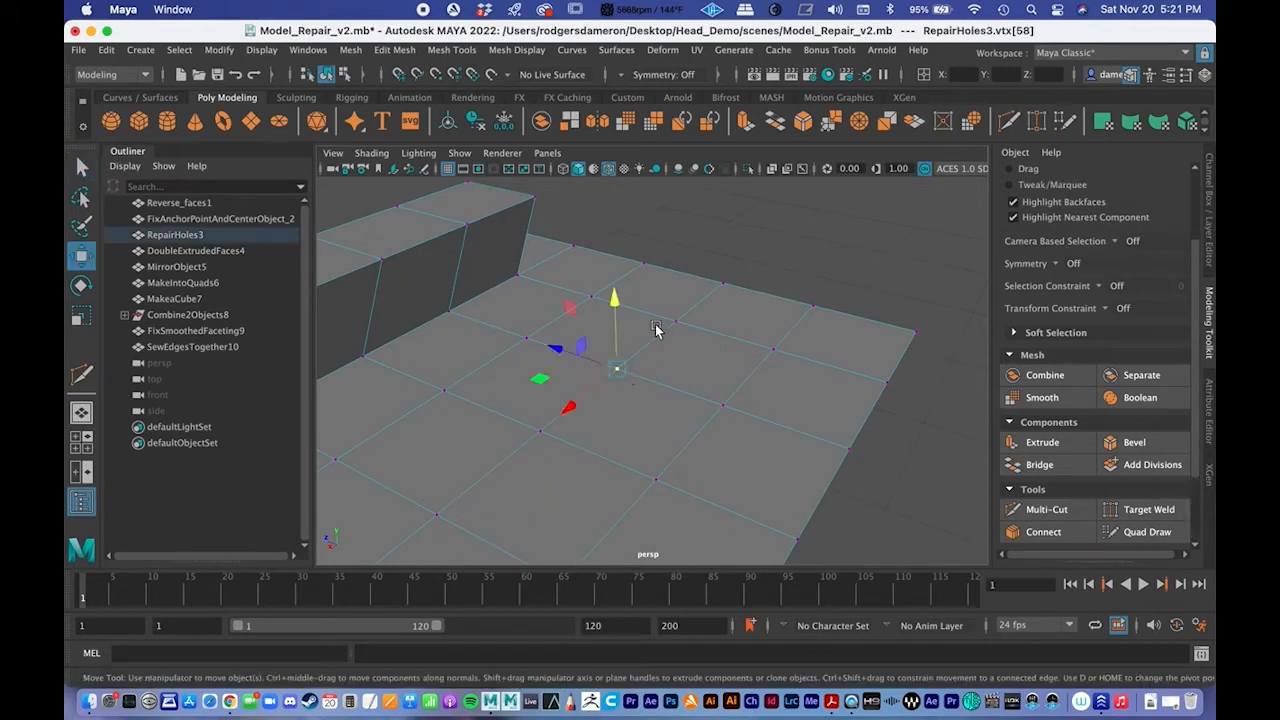
left_click_drag(613, 292, 620, 323)
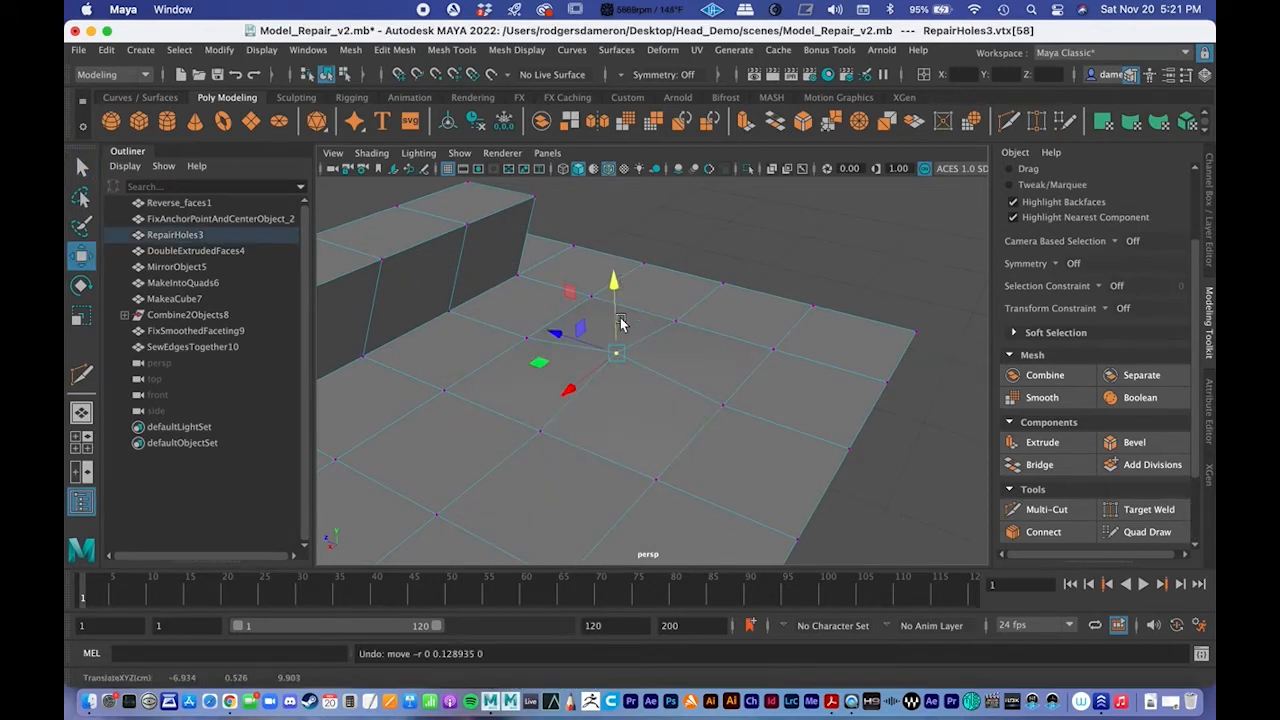
left_click(526, 338)
mouse_move(526, 270)
left_mouse_down()
mouse_move(510, 178)
mouse_move(521, 264)
left_mouse_up()
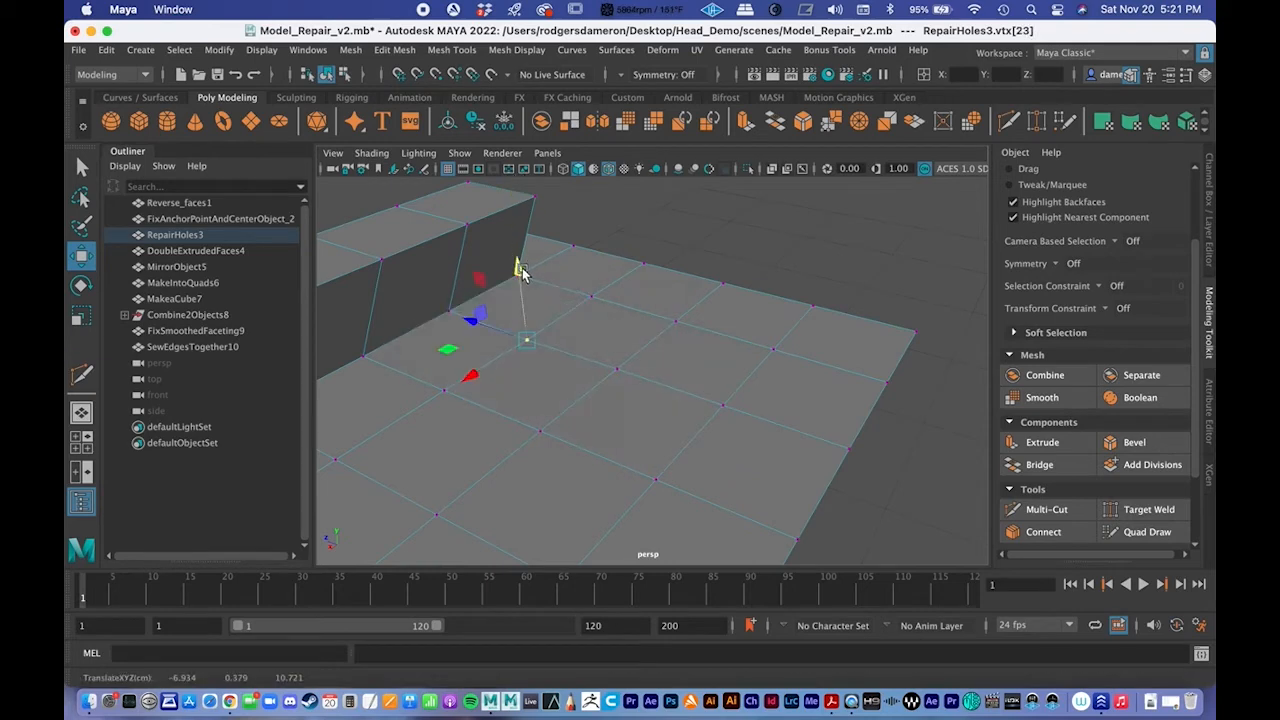
left_click(679, 322)
left_click_drag(677, 267, 671, 308)
key("super+z")
middle_click_drag(752, 441, 786, 483, "alt")
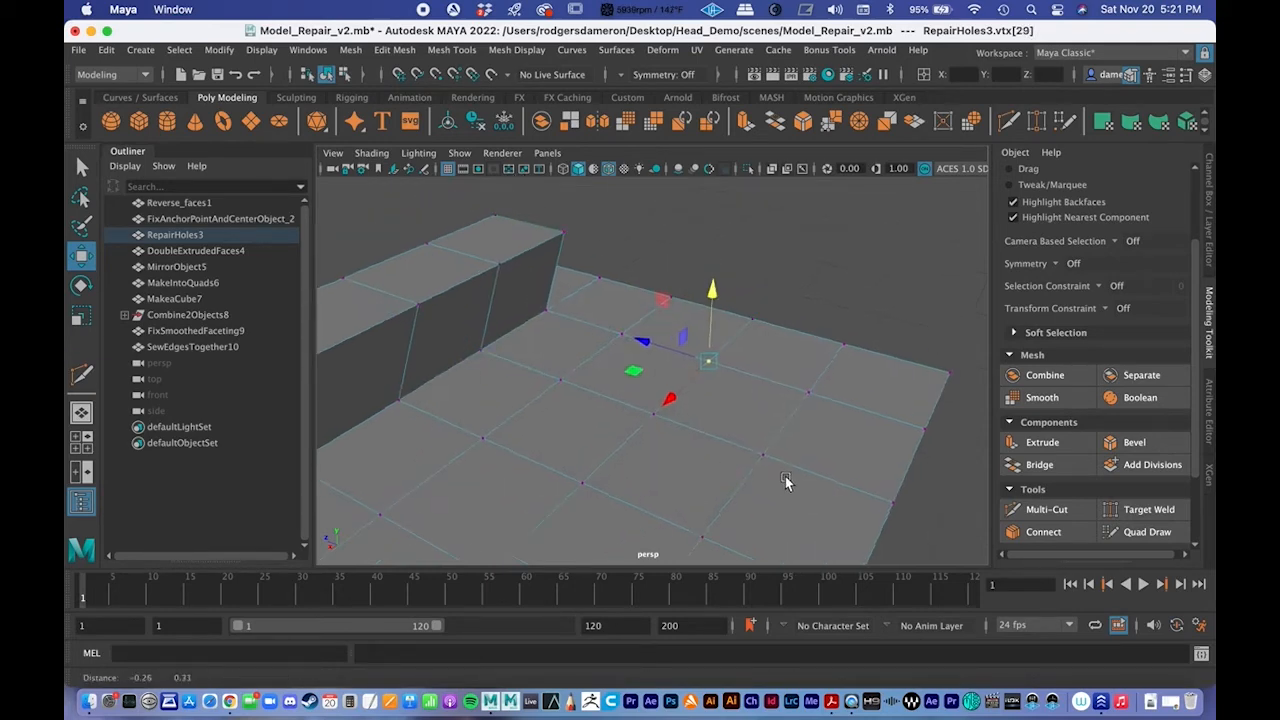
right_click_drag(786, 483, 594, 451, "alt")
left_click_drag(572, 460, 600, 430, "alt")
key("q")
Step: Bridge the top and bottom edges of the raised block's open end on RepairHoles3, and return to object selection
right_click_drag(600, 430, 700, 405, "alt")
middle_click_drag(700, 405, 761, 289, "alt")
right_click_drag(761, 289, 637, 301, "alt")
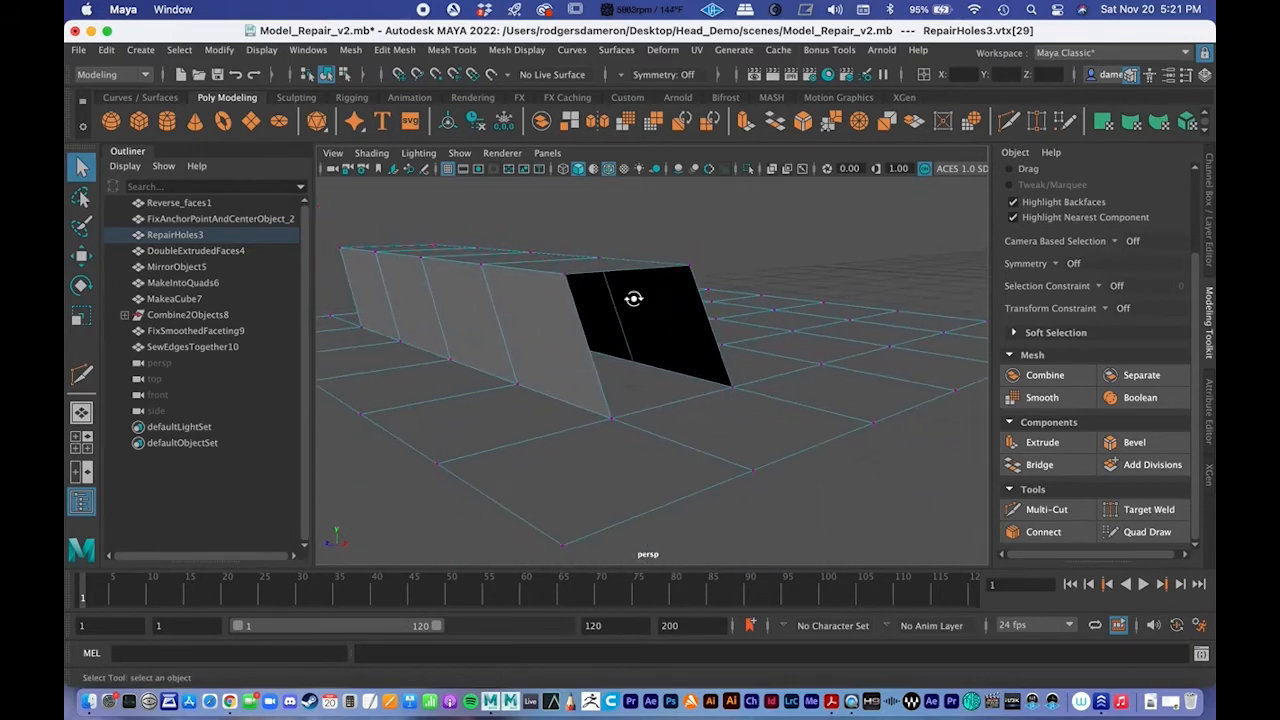
left_click_drag(637, 301, 629, 299, "alt")
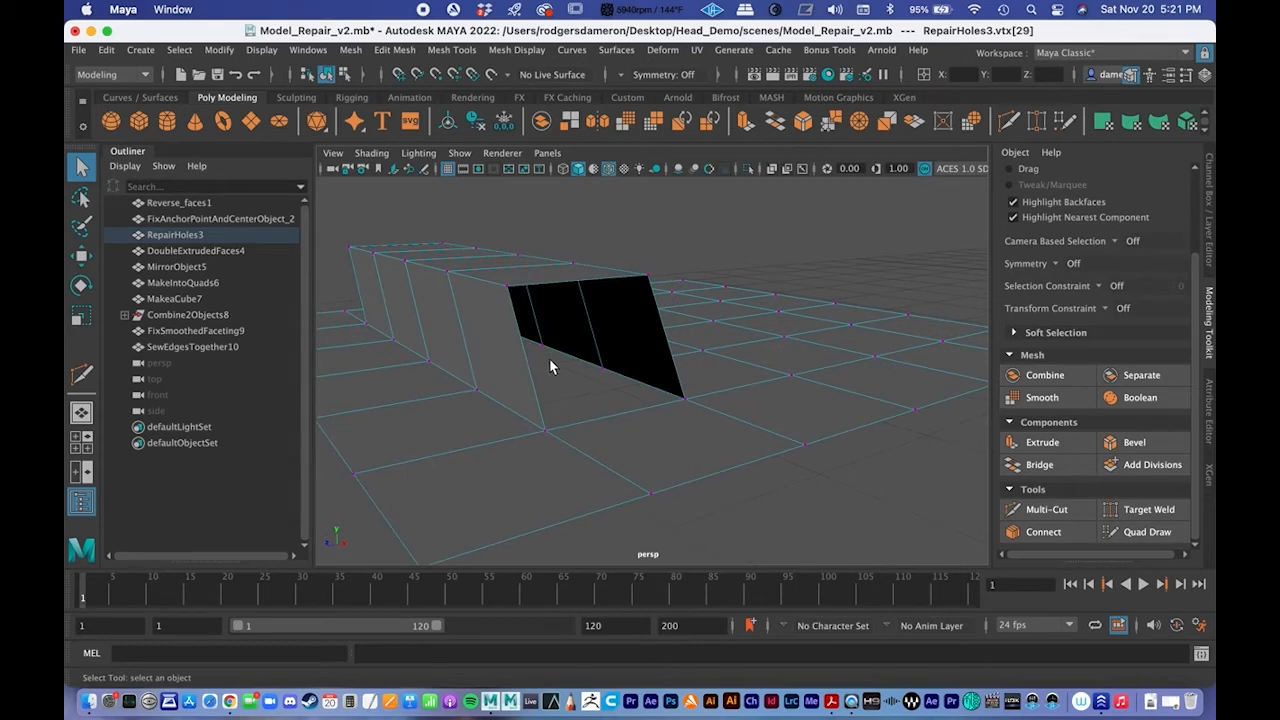
right_click_drag(542, 252, 538, 212)
left_click(558, 281)
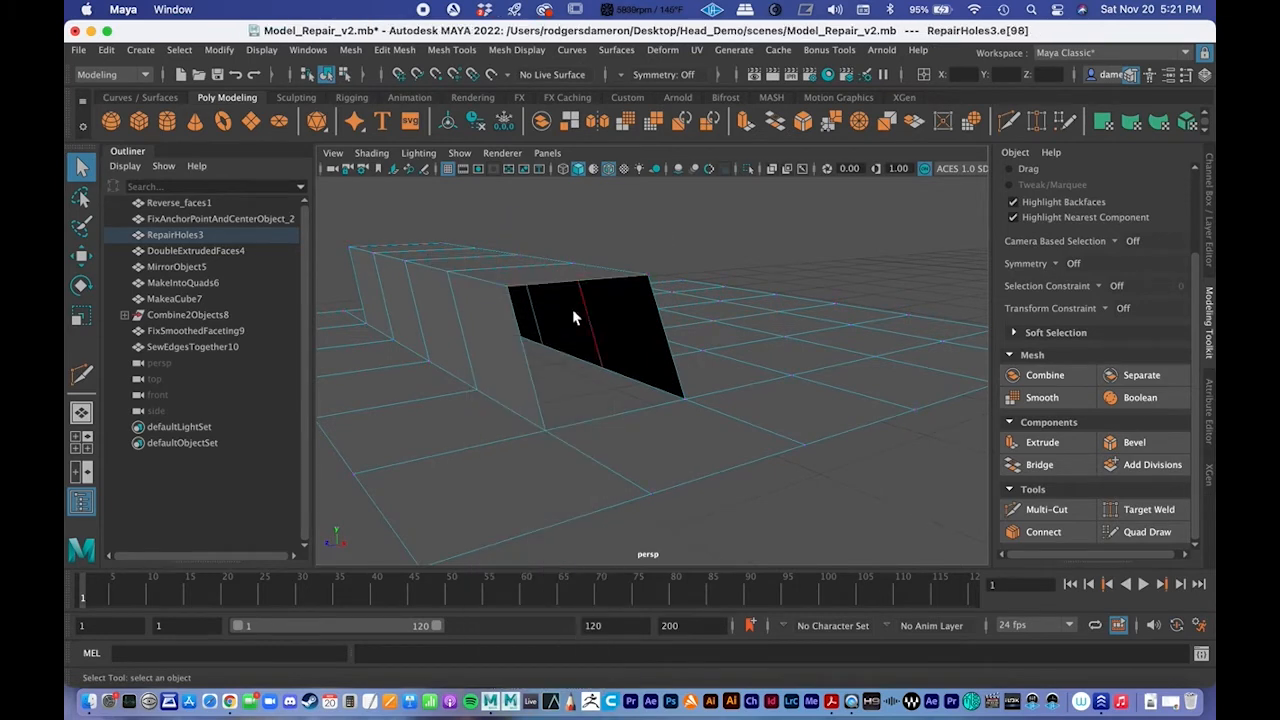
left_click(606, 417, "shift")
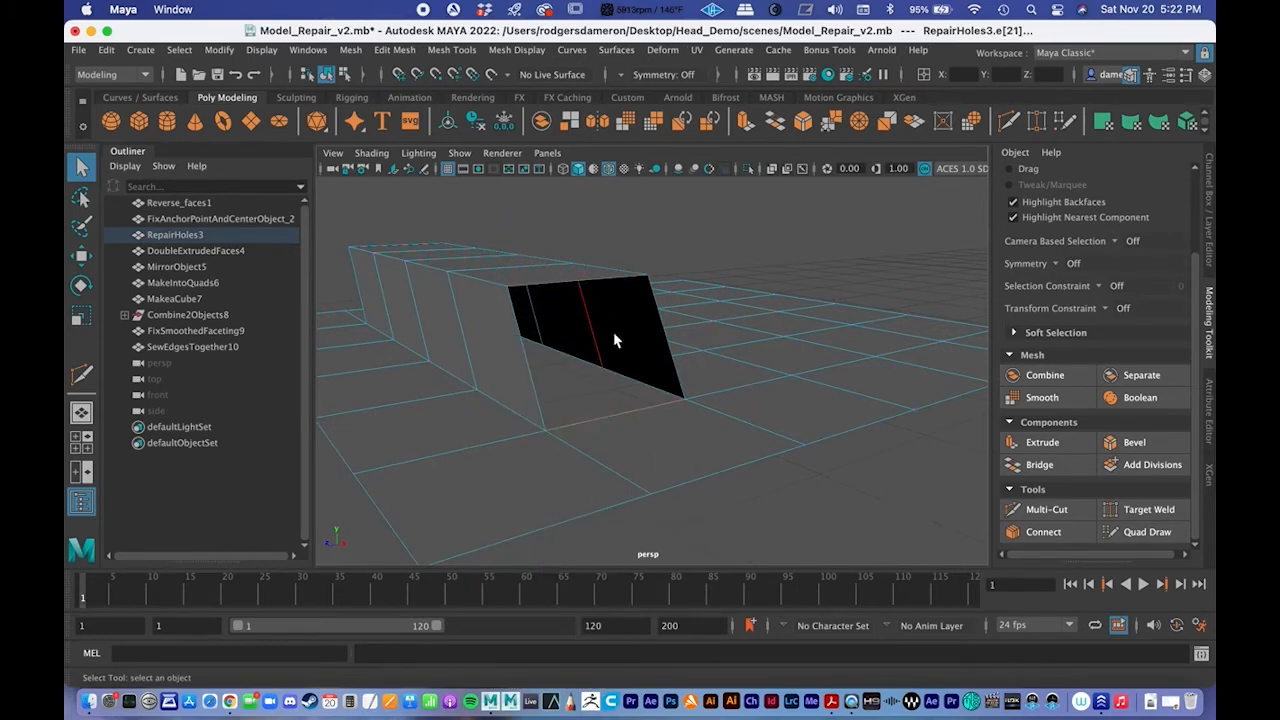
key("4")
left_click_drag(623, 340, 598, 365, "alt")
key("5")
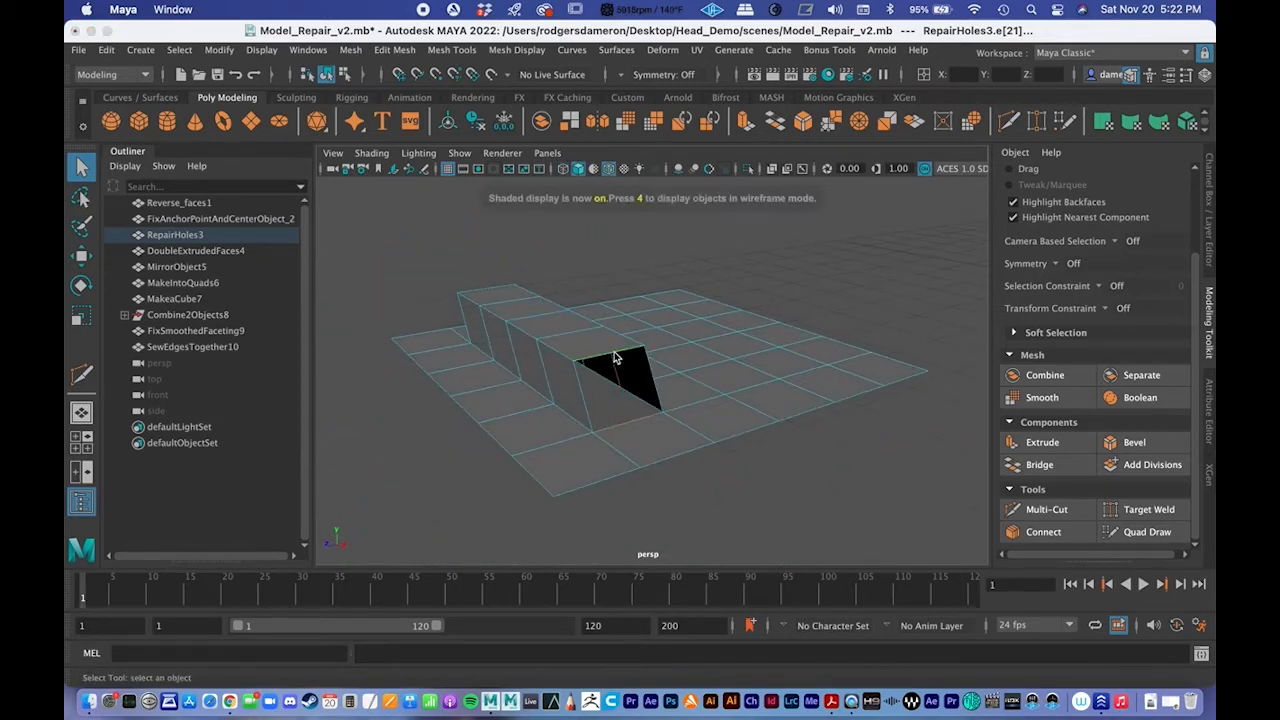
left_click(1060, 466)
left_click_drag(886, 428, 757, 408, "alt")
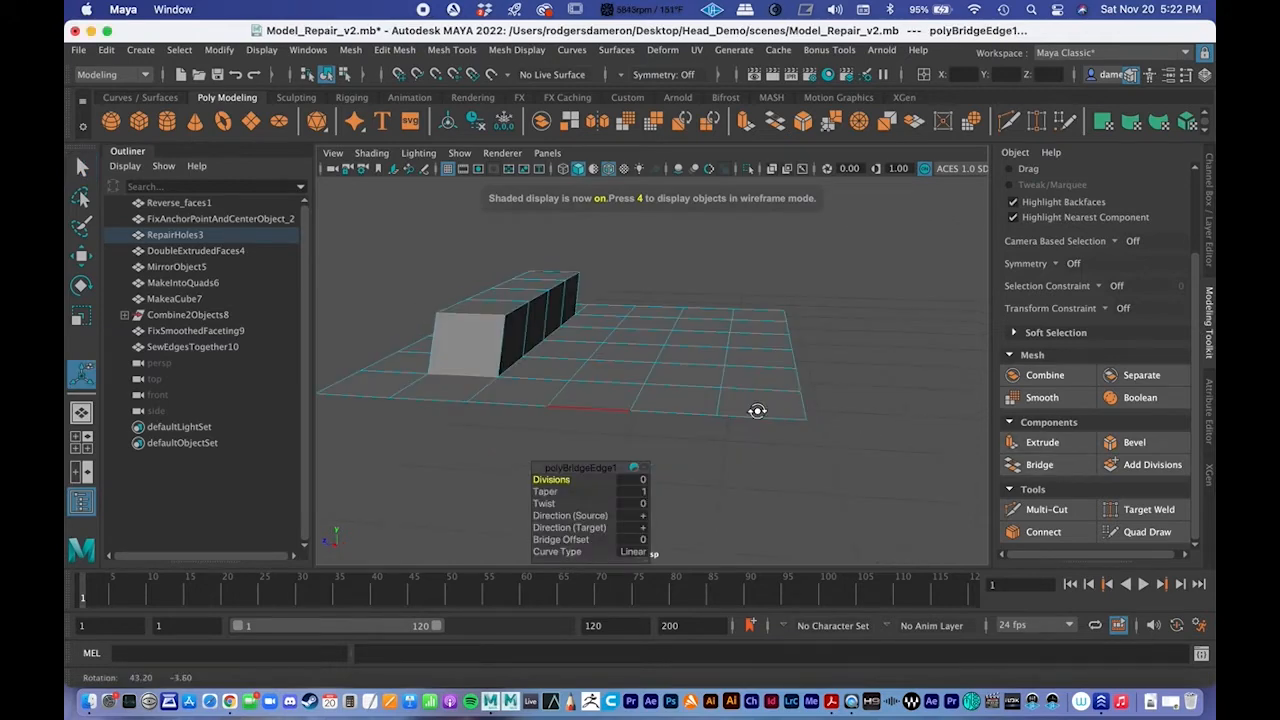
right_click_drag(587, 262, 662, 240)
Step: Select DoubleExtrudedFaces4 and frame it to inspect the next repair exercise
left_click_drag(715, 359, 609, 377, "alt")
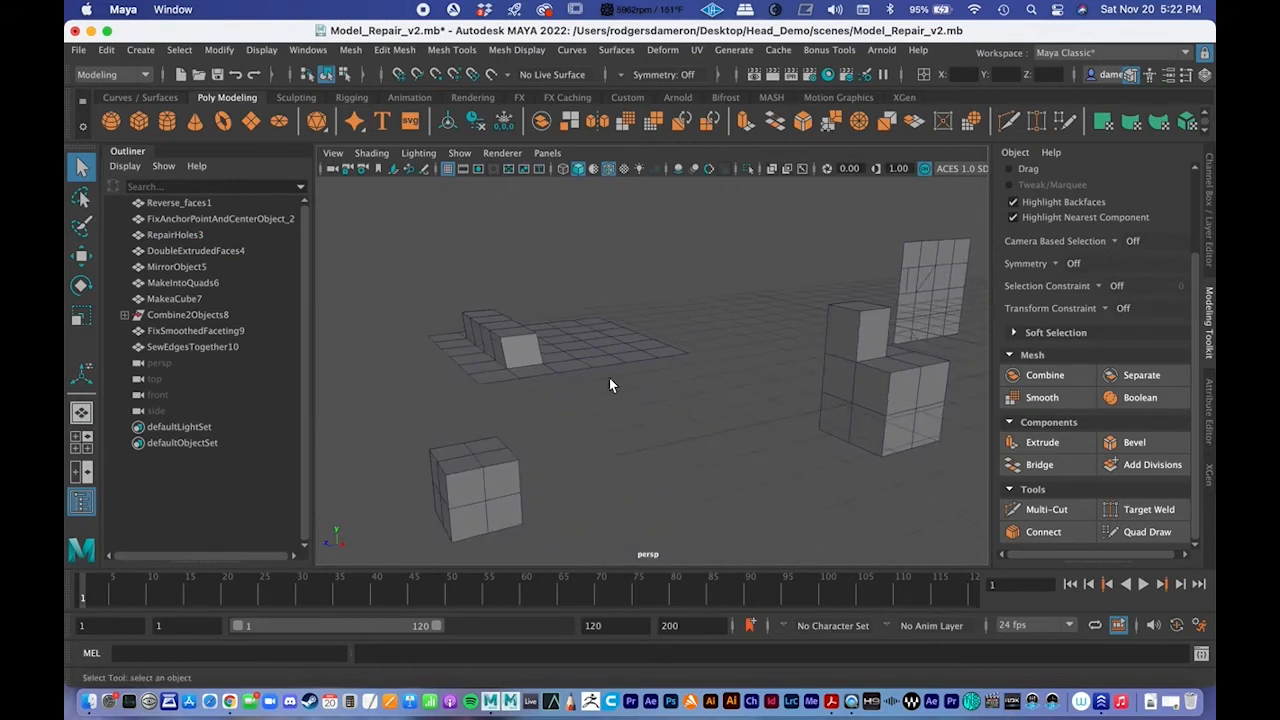
right_click_drag(609, 377, 457, 366, "alt")
left_click_drag(457, 366, 470, 360, "alt")
middle_click_drag(600, 360, 443, 352, "alt")
right_click_drag(443, 352, 681, 371, "alt")
left_click_drag(681, 371, 726, 377, "alt")
left_click(160, 250)
key("f")
right_click_drag(726, 377, 502, 338, "alt")
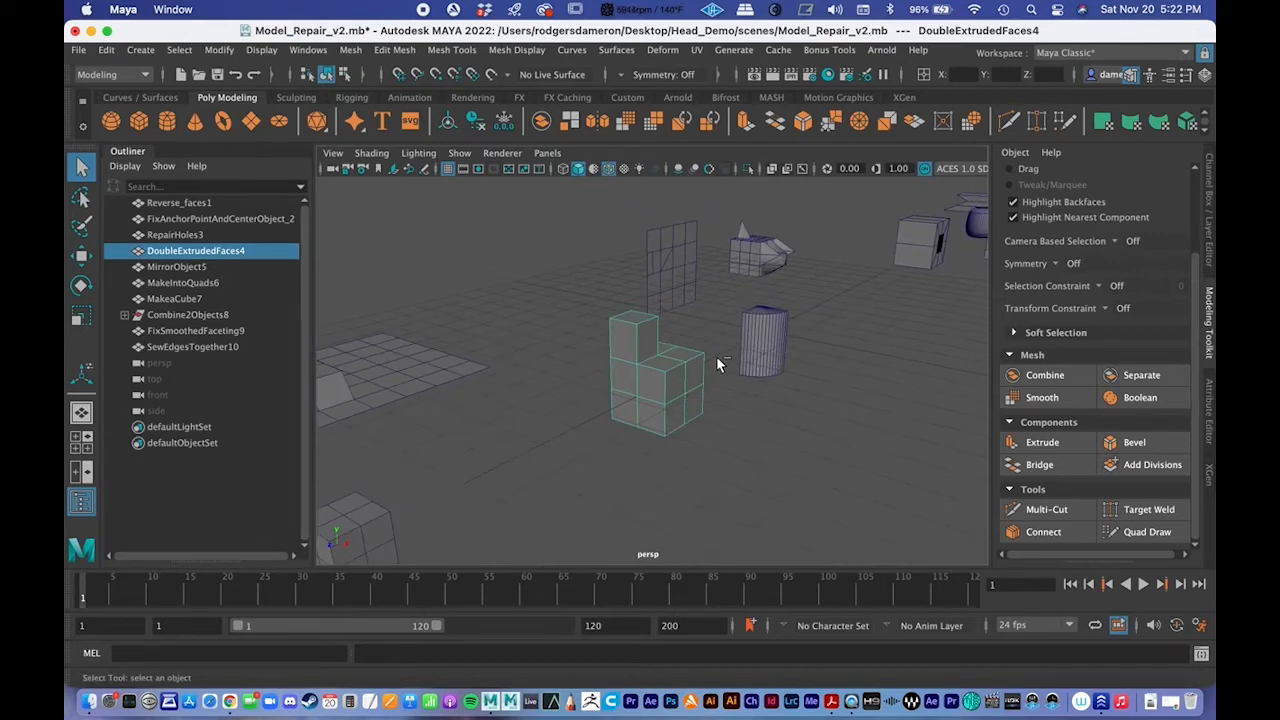
middle_click_drag(670, 395, 688, 332, "alt")
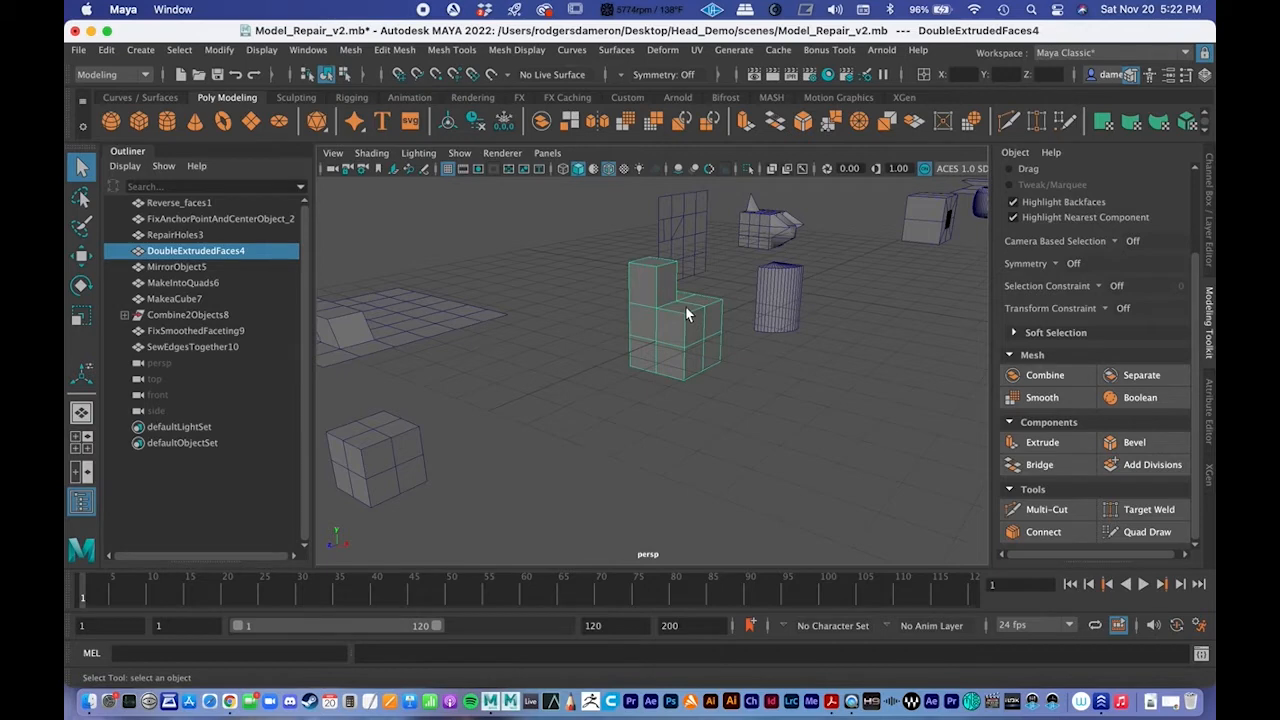
Step: Extrude one top face of the FixAnchorPointAndCenterObject_2 cube upward by about 0.585
left_click_drag(686, 314, 510, 357, "alt")
left_click(548, 330)
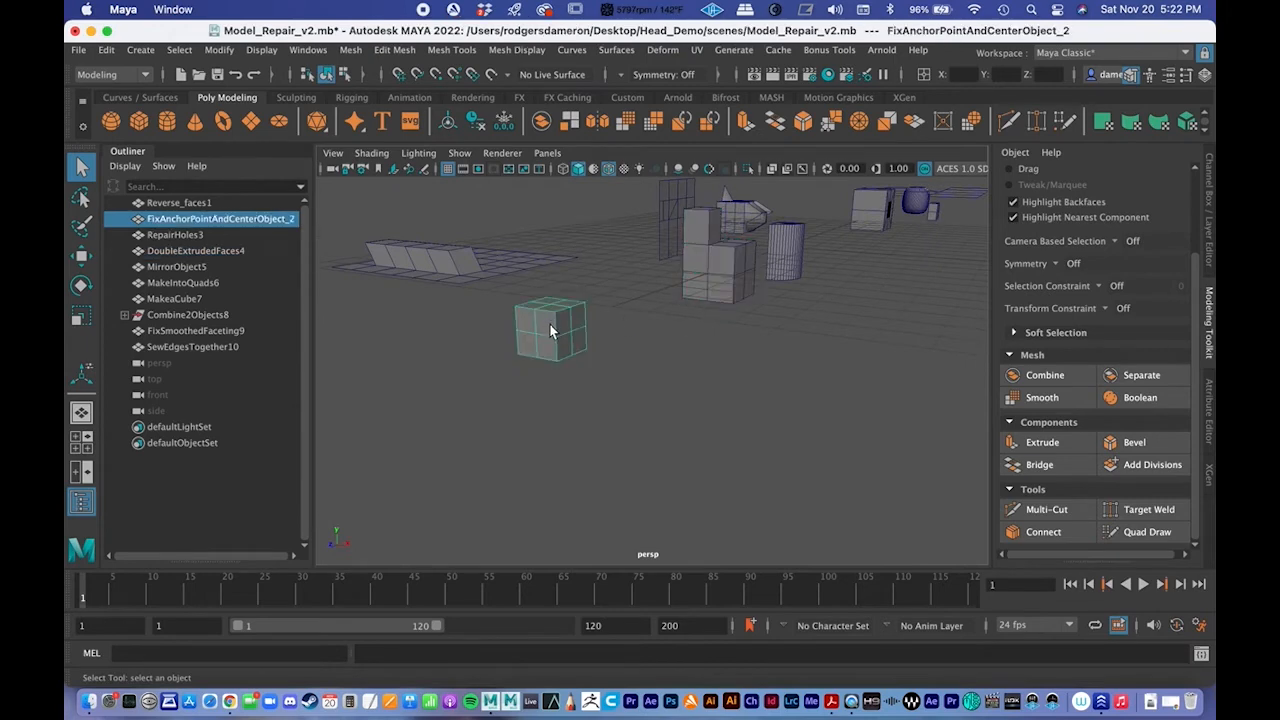
right_click_drag(542, 318, 535, 303)
left_click(535, 304)
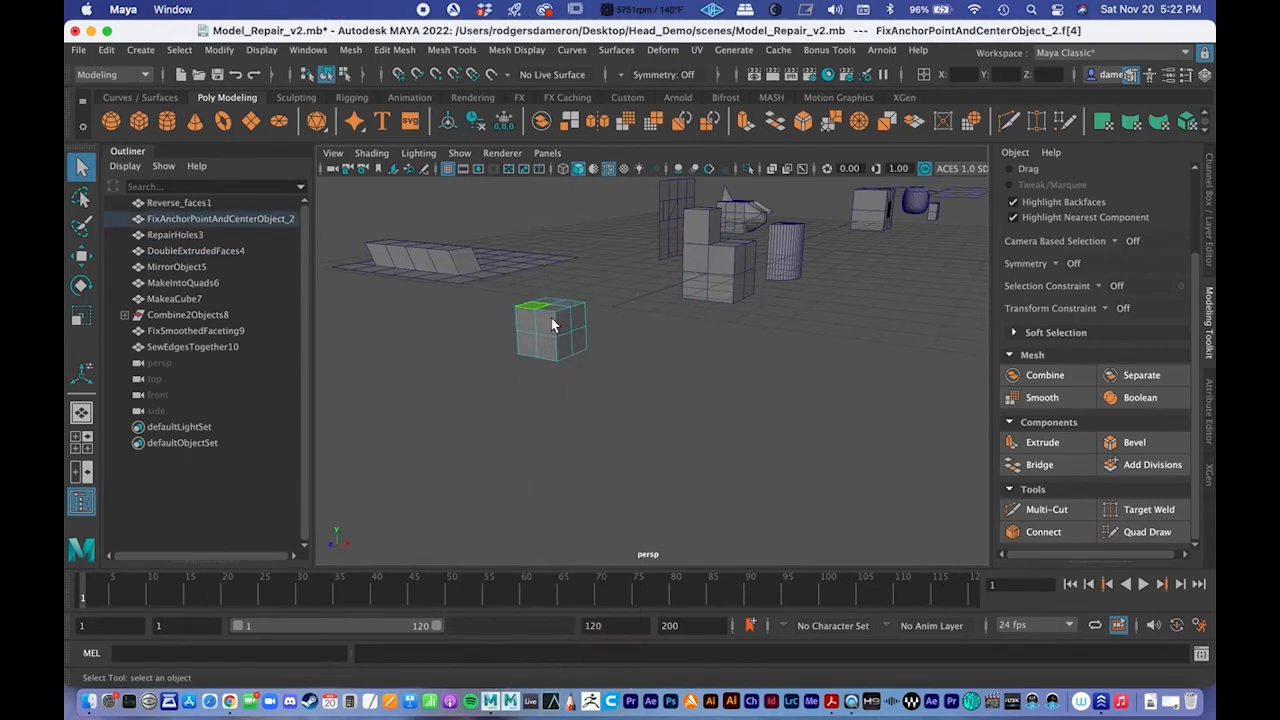
left_click(1018, 442)
left_click_drag(529, 246, 527, 226)
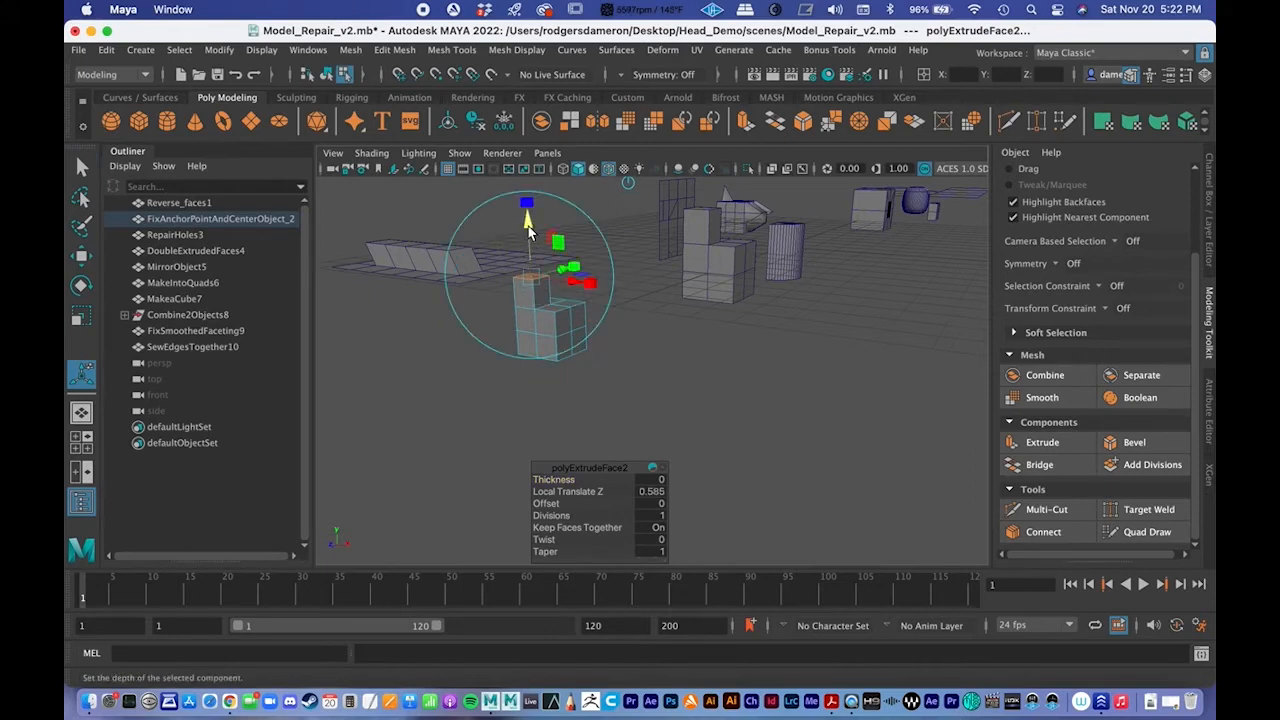
key("q")
Step: Select the extruded cube together with DoubleExtrudedFaces4 in object mode and frame both shapes for comparison
right_click_drag(528, 319, 632, 258)
right_click_drag(632, 258, 566, 323, "alt")
middle_click_drag(566, 323, 567, 352, "alt")
key("e")
key("r")
left_click_drag(580, 390, 774, 329)
key("q")
left_click(714, 286, "shift")
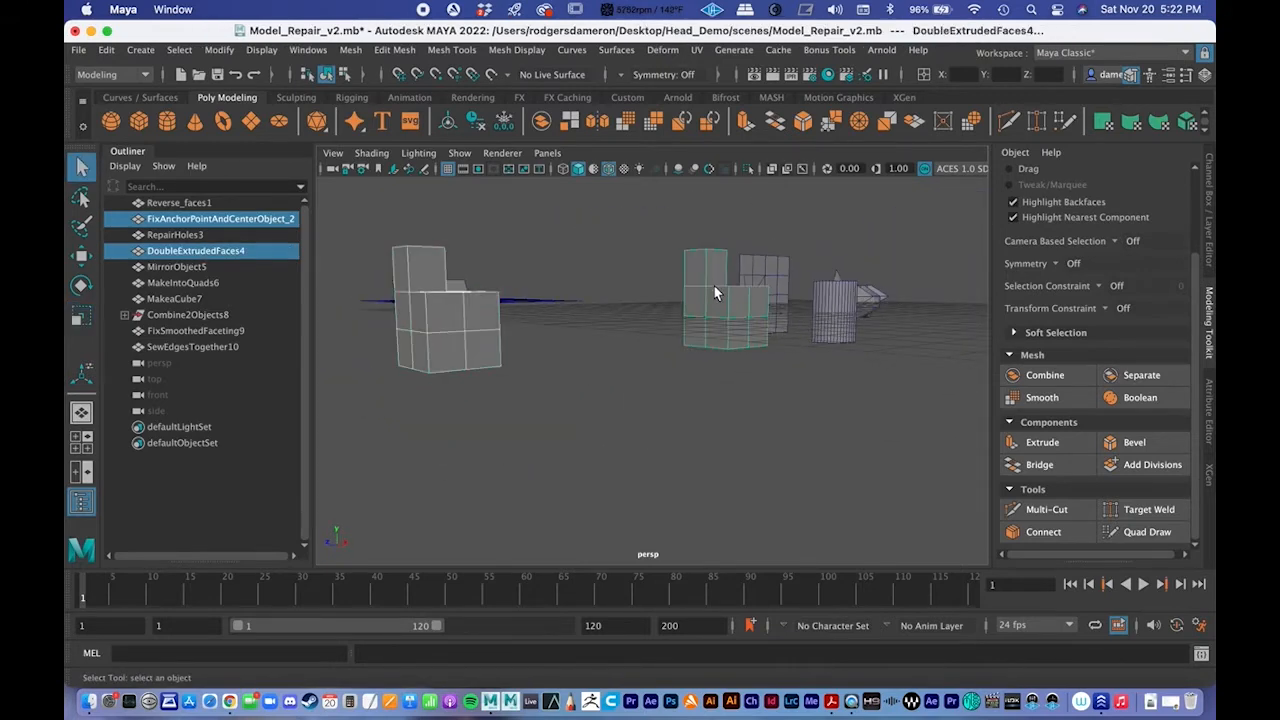
key("f")
left_click_drag(746, 415, 708, 429, "alt")
left_click(706, 428)
Step: Turn on smooth mesh preview for FixAnchorPointAndCenterObject_2 and DoubleExtrudedFaces4, and clear the selection
left_click(546, 351)
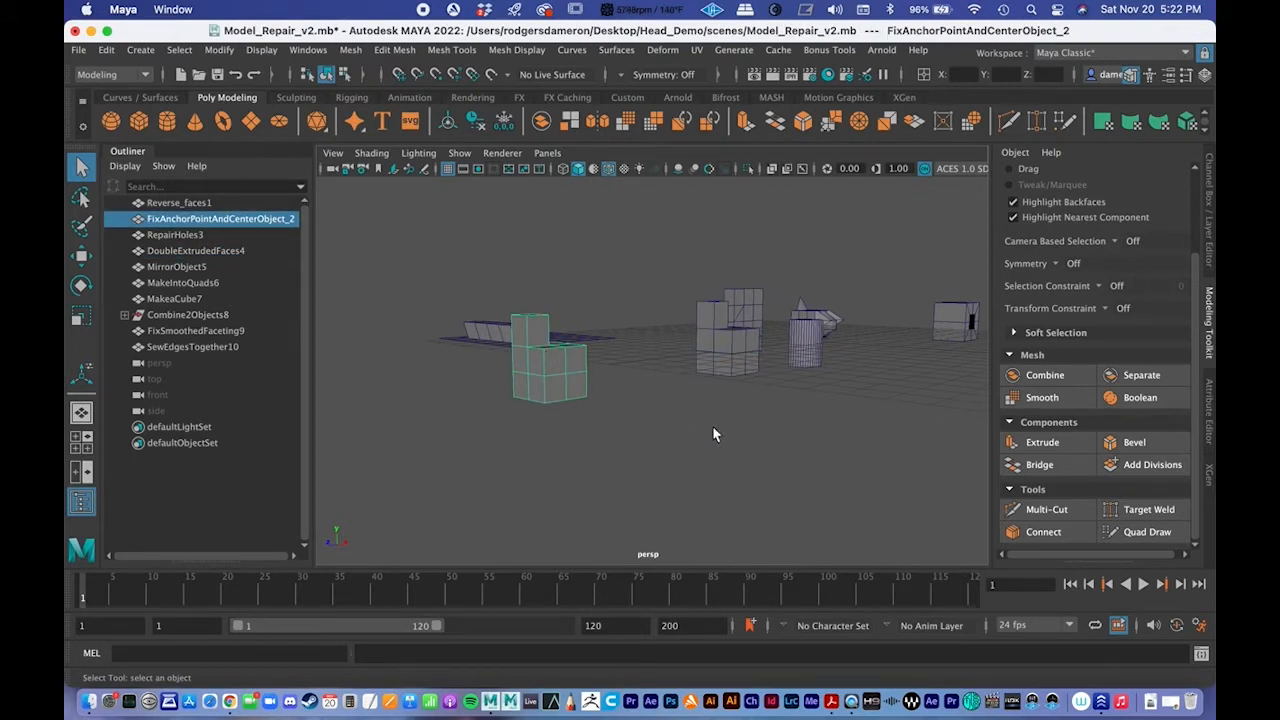
key("3")
left_click(621, 400)
left_click_drag(591, 423, 531, 379, "alt")
left_click(755, 343)
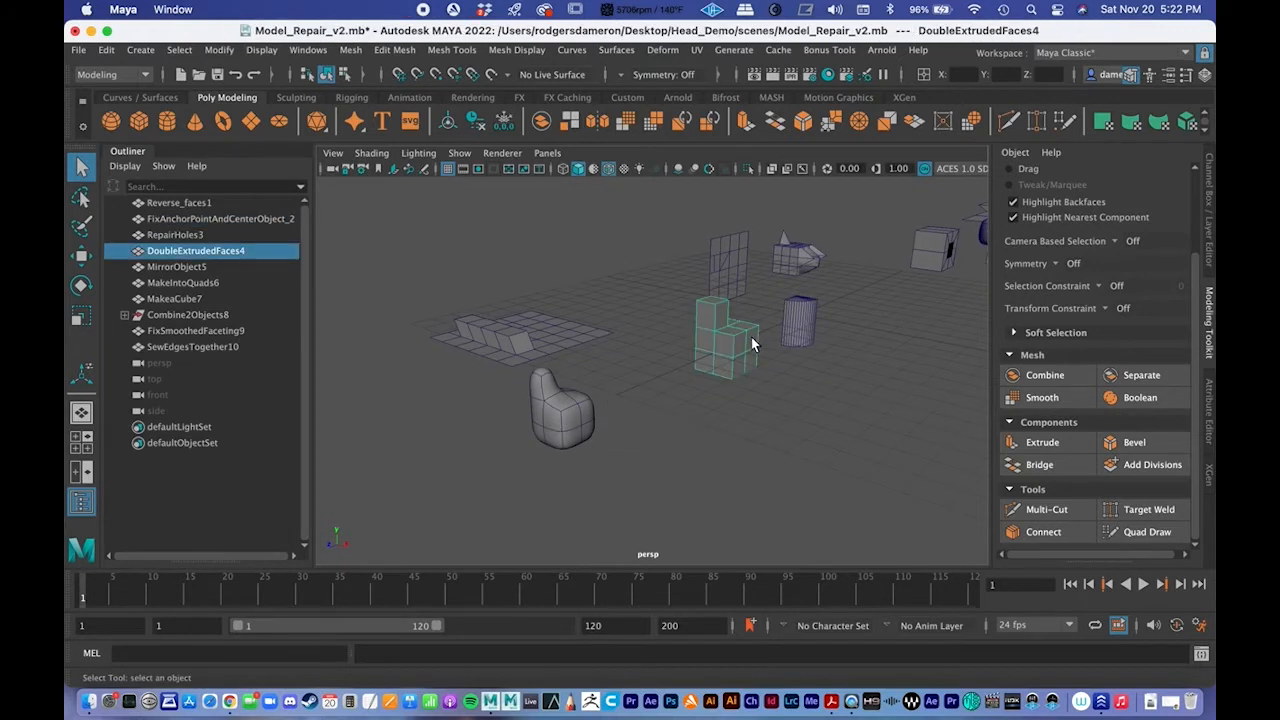
left_click_drag(730, 310, 731, 355, "alt")
left_click(722, 379)
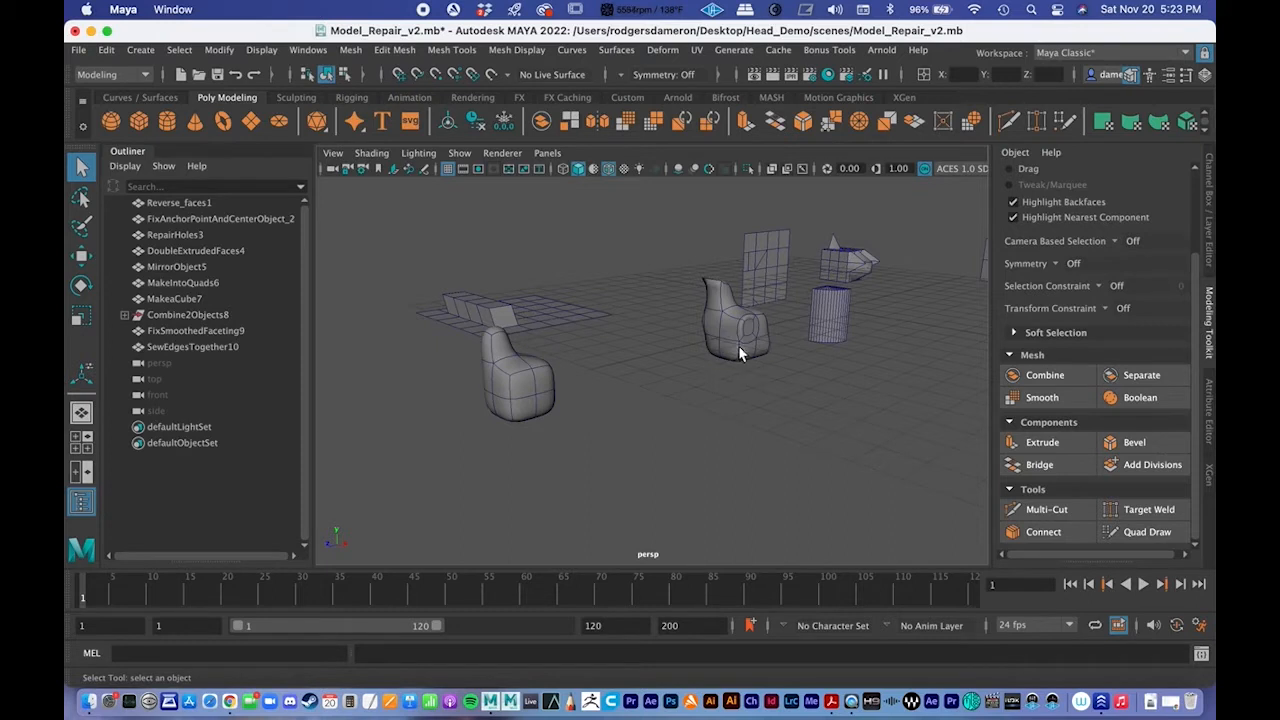
Step: Select and frame DoubleExtrudedFaces4, and turn off its smooth mesh preview
left_click(743, 333)
key("f")
middle_click_drag(660, 446, 563, 532, "alt")
right_click_drag(563, 532, 565, 454, "alt")
key("1")
left_click_drag(605, 436, 580, 366, "alt")
right_click_drag(580, 366, 746, 357, "alt")
mouse_move(484, 366)
right_mouse_down("alt")
mouse_move(506, 349)
mouse_move(508, 362)
mouse_move(563, 372)
mouse_move(483, 374)
right_mouse_up("alt")
Step: Test for doubled faces by moving the upper front corner vertex of the block about 0.07 along X, and undo the move
left_click(472, 389)
middle_click_drag(472, 389, 543, 409, "alt")
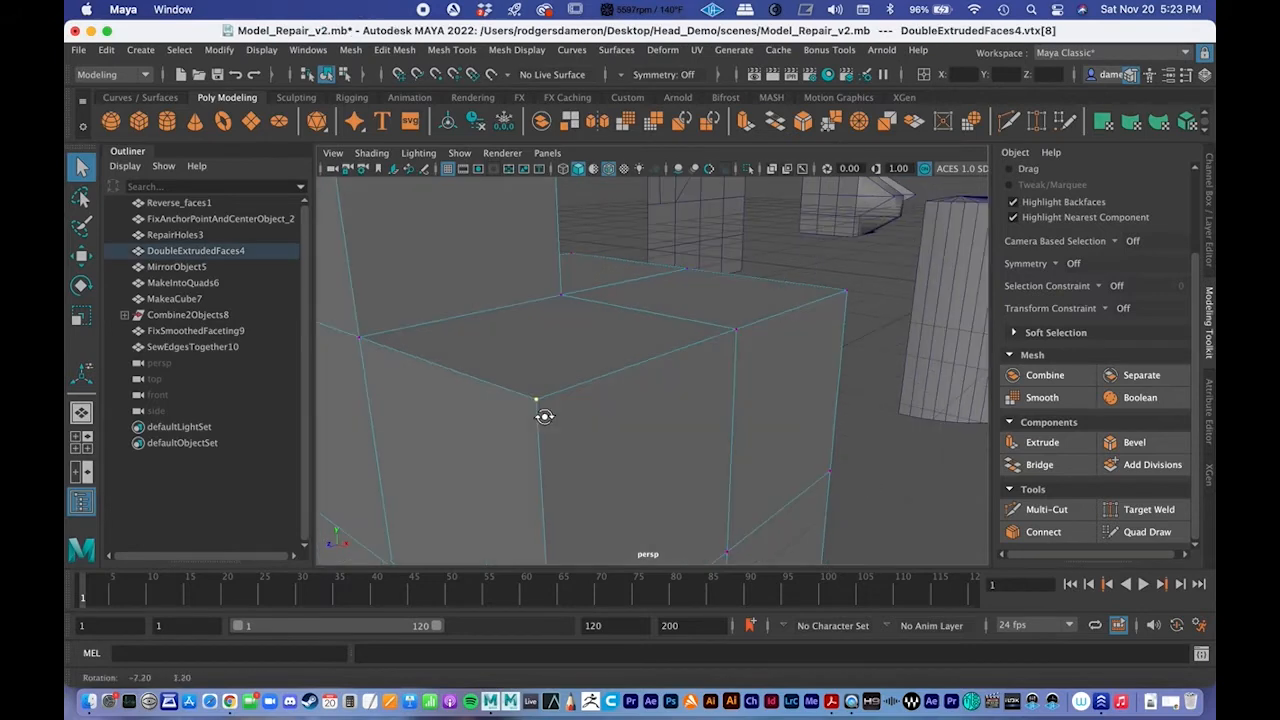
key("f")
key("w")
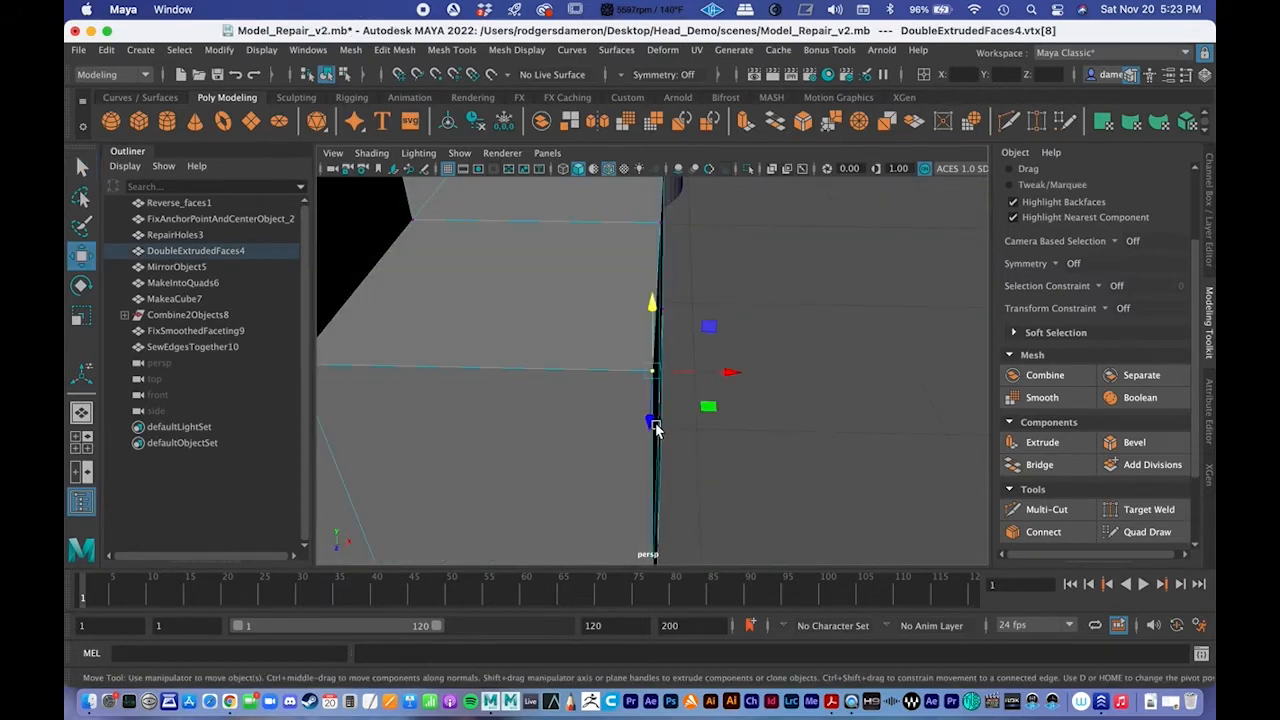
left_click_drag(737, 371, 666, 386)
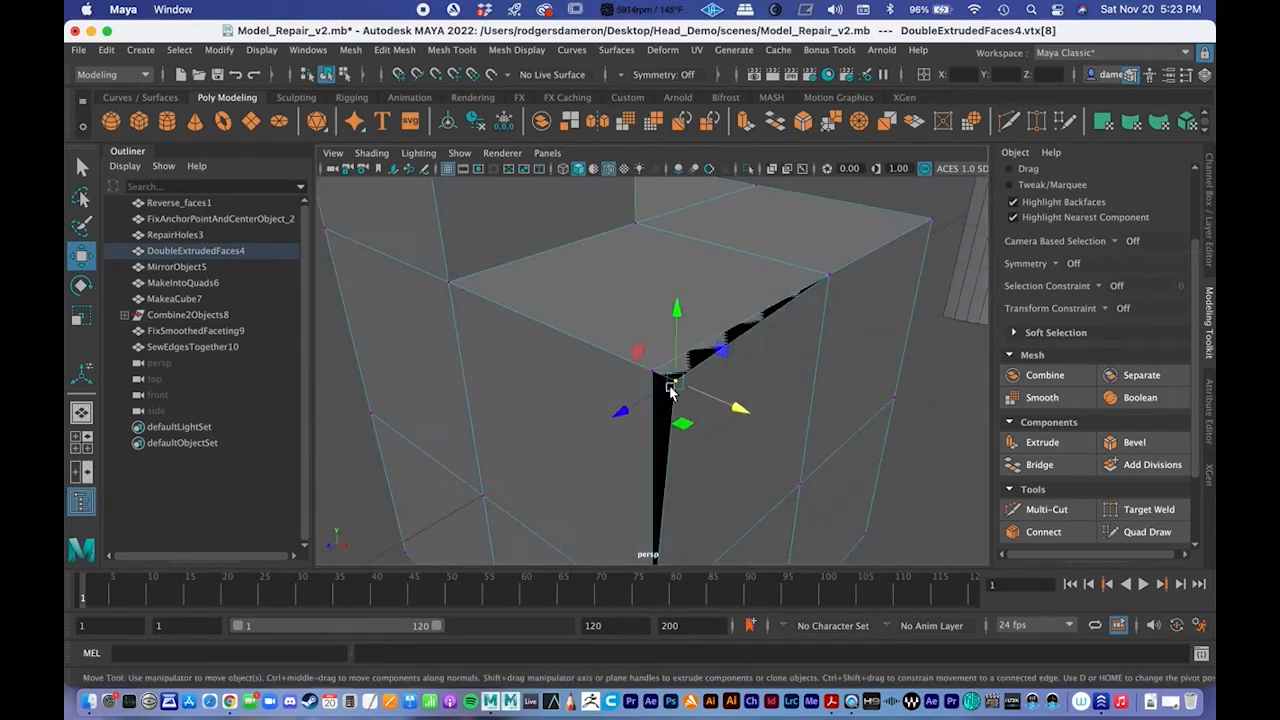
mouse_move(660, 434)
left_mouse_down("alt")
mouse_move(680, 445)
mouse_move(660, 445)
left_mouse_up("alt")
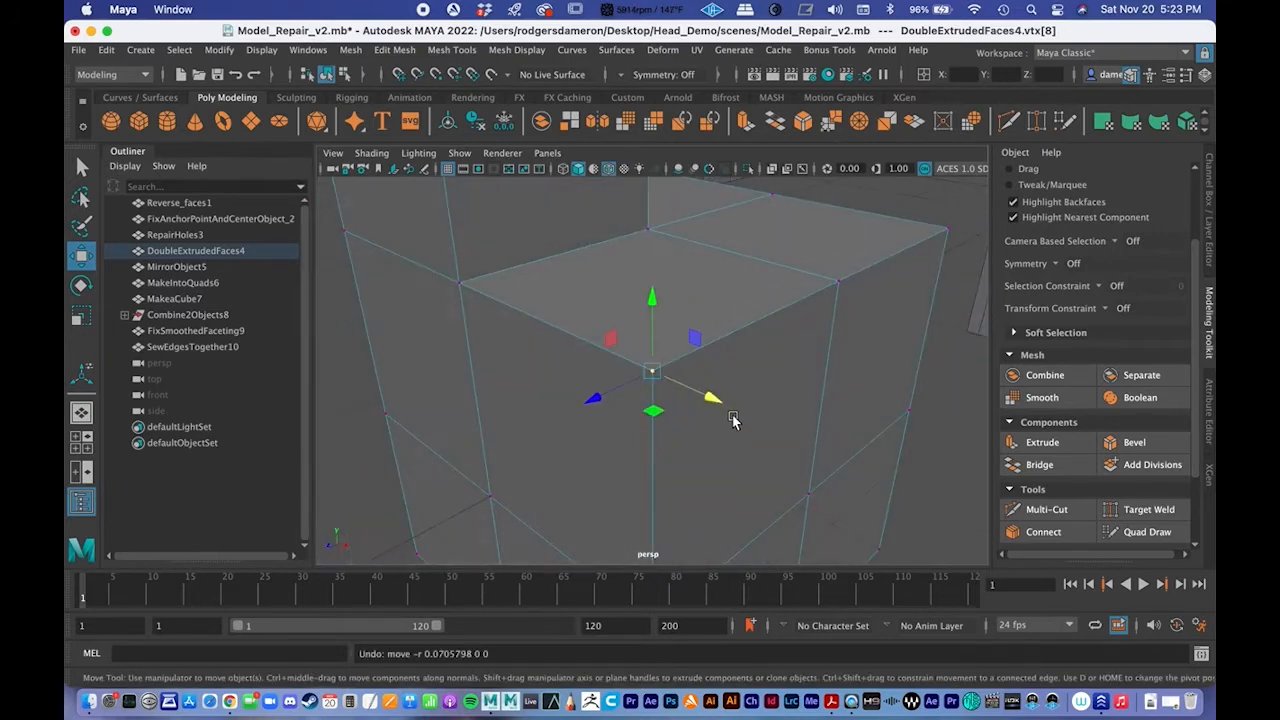
Step: Compare the block's front corner with smooth mesh preview on and off, leaving the preview on
key("q")
left_click_drag(595, 410, 646, 363, "alt")
right_click_drag(646, 362, 562, 263)
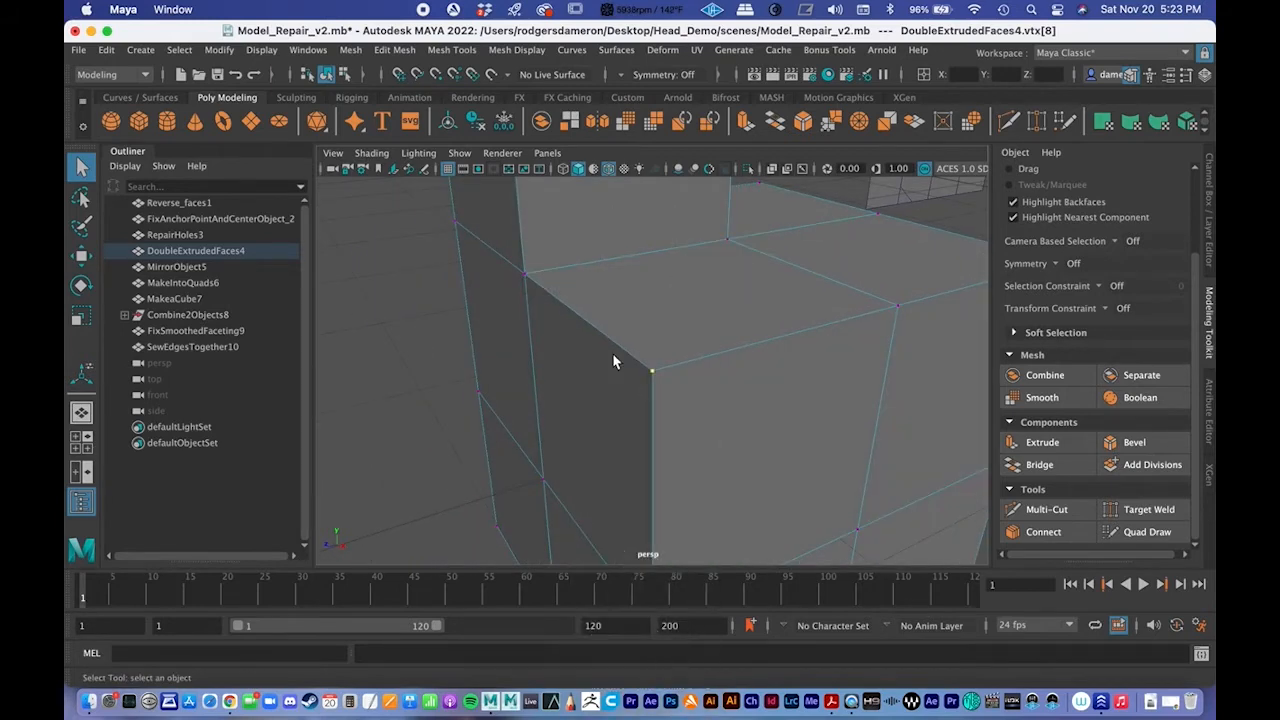
right_click_drag(685, 323, 598, 278)
left_click_drag(598, 278, 520, 310, "alt")
key("3")
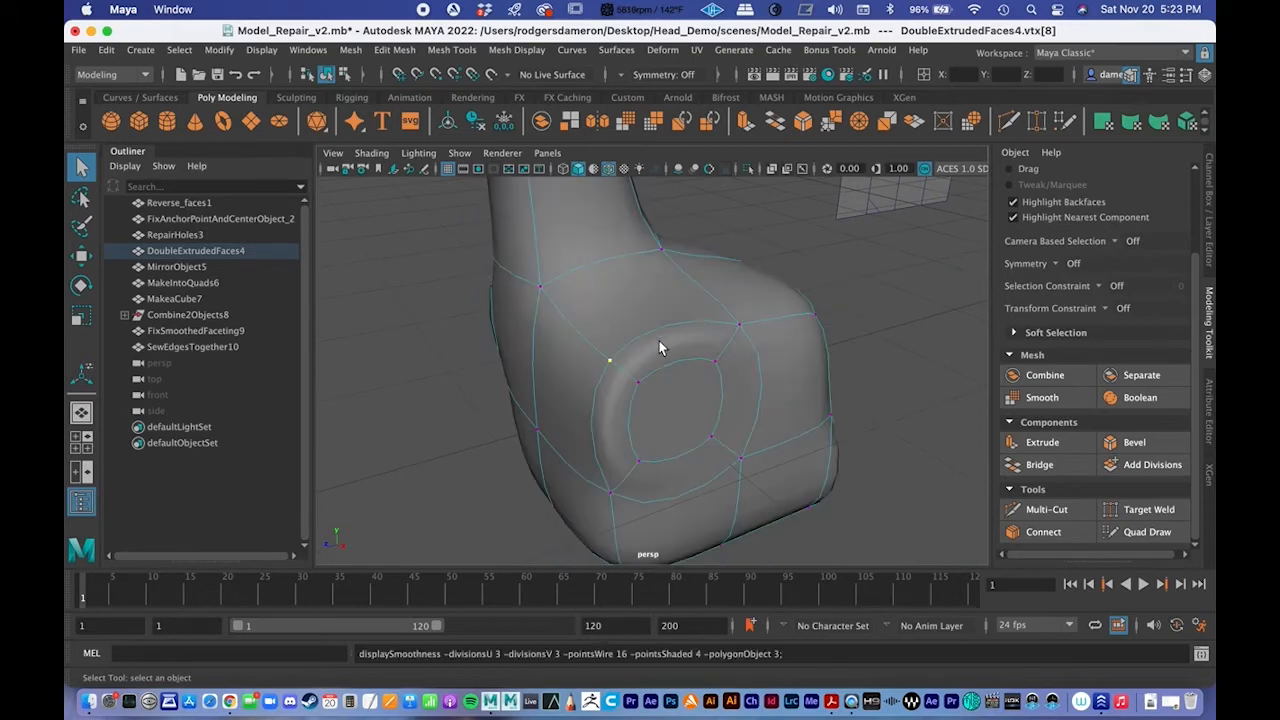
key("1")
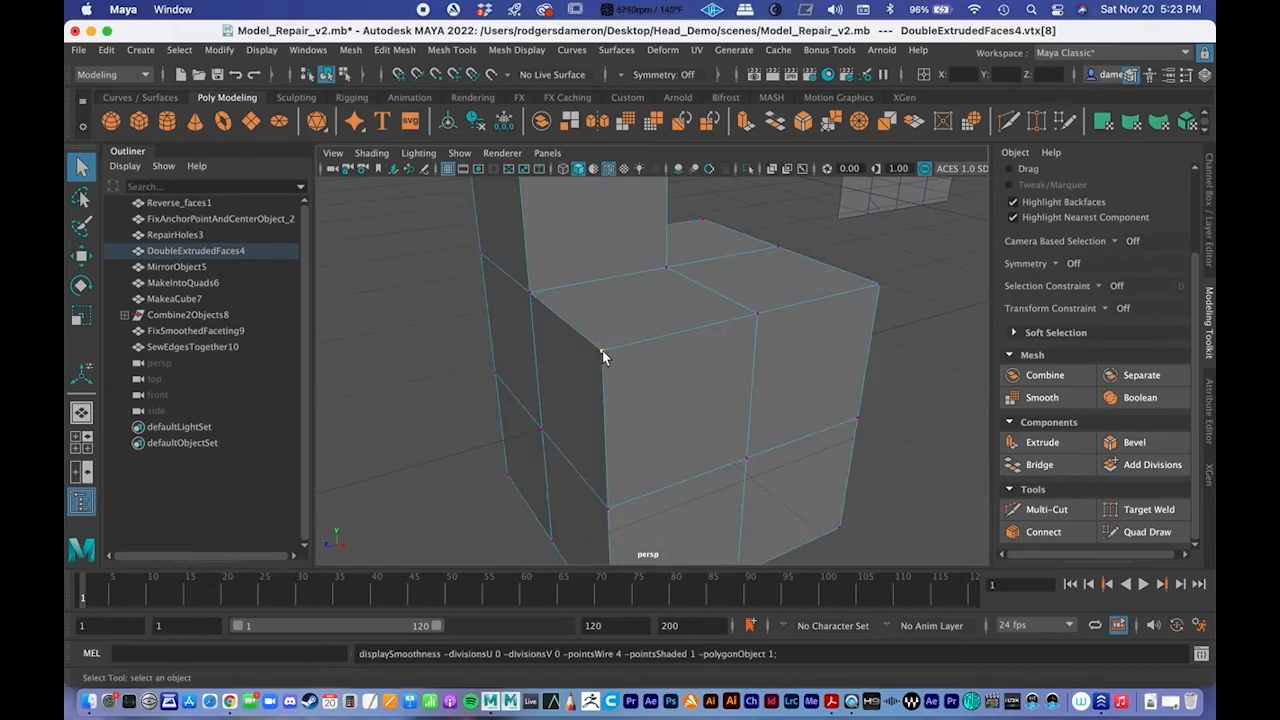
key("3")
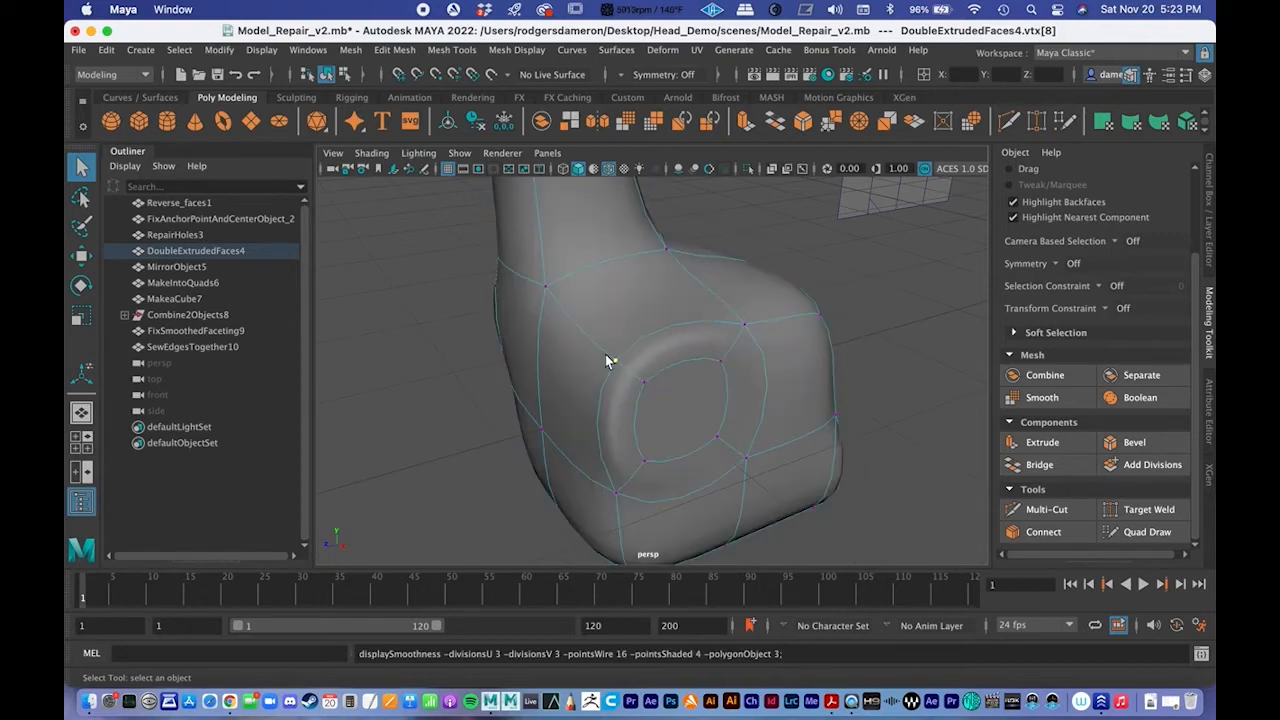
key("1")
key("3")
key("1")
key("3")
Step: Delete the four edges of the inner ring on the block's upper front face, and switch to vertex mode
right_click_drag(689, 262, 686, 220)
left_click(680, 366)
left_click(719, 386)
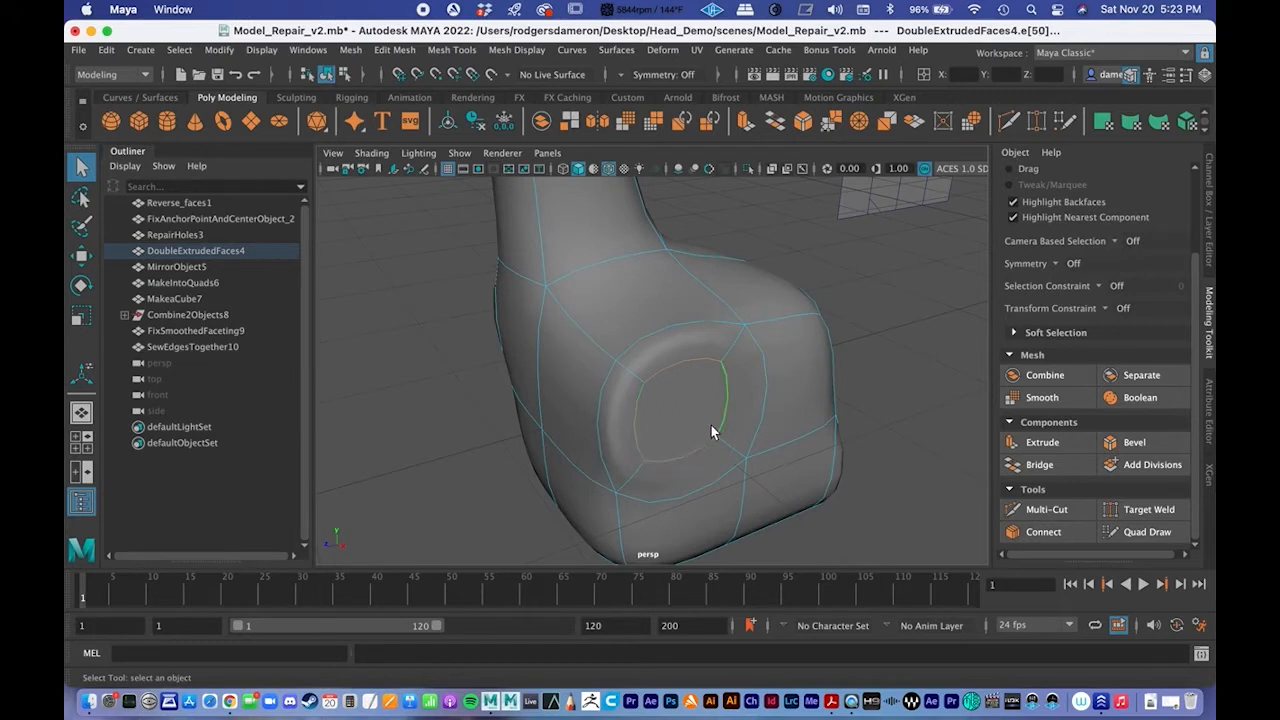
key("Delete")
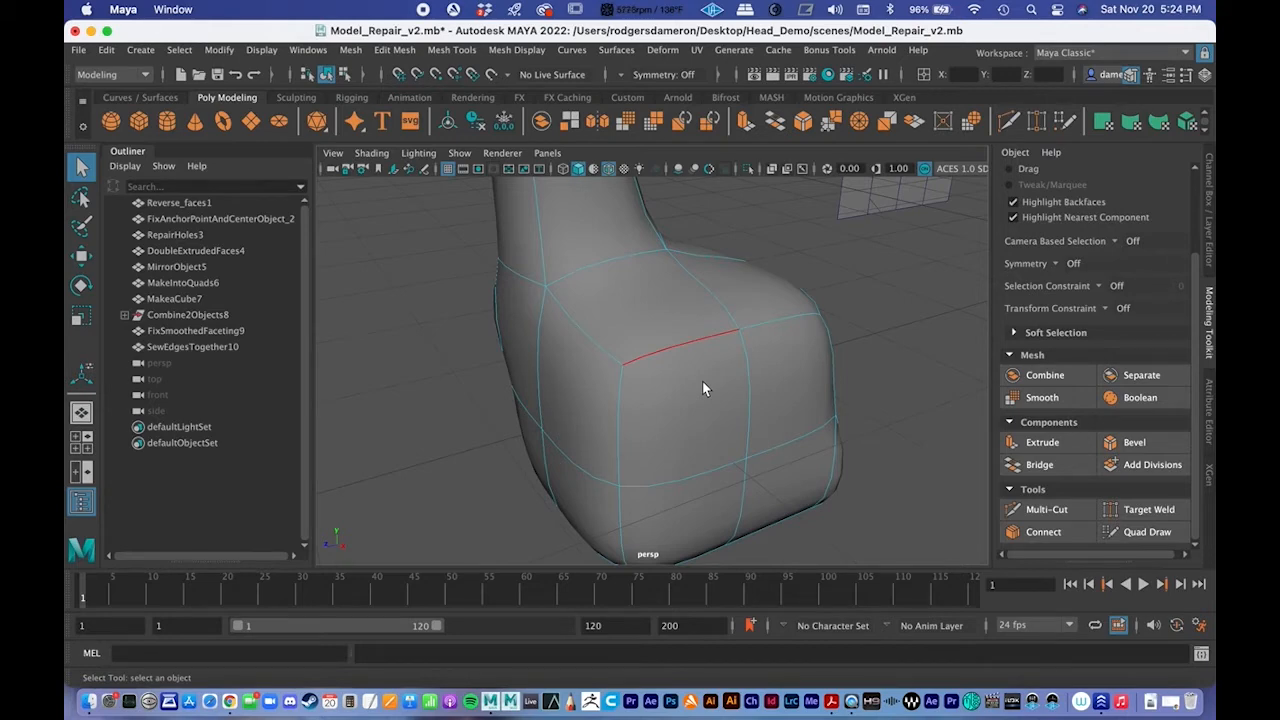
right_click_drag(691, 262, 617, 266)
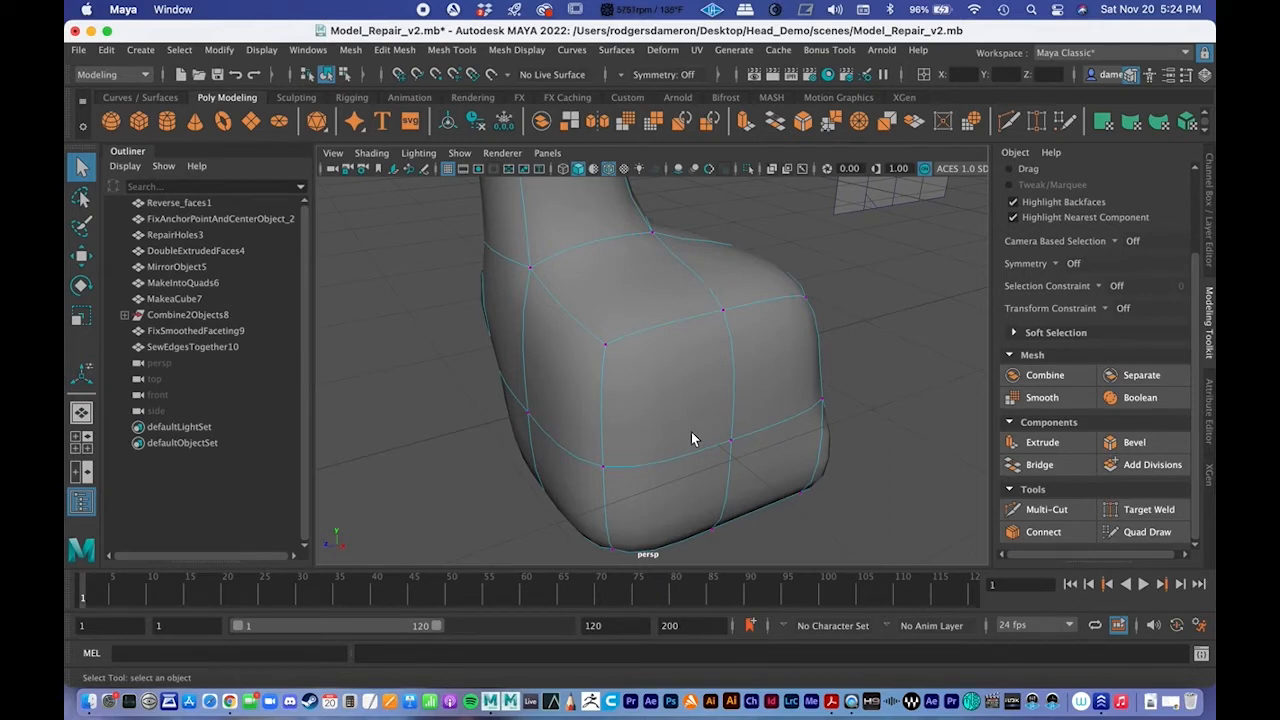
Step: Select the inner edge loop of the doubled face at the block's lower corner and delete it
left_click_drag(691, 433, 424, 327, "alt")
left_click_drag(641, 458, 608, 416, "alt")
mouse_move(611, 260)
right_mouse_down()
mouse_move(612, 280)
mouse_move(607, 245)
right_mouse_up()
left_click(664, 430)
double_click(664, 432)
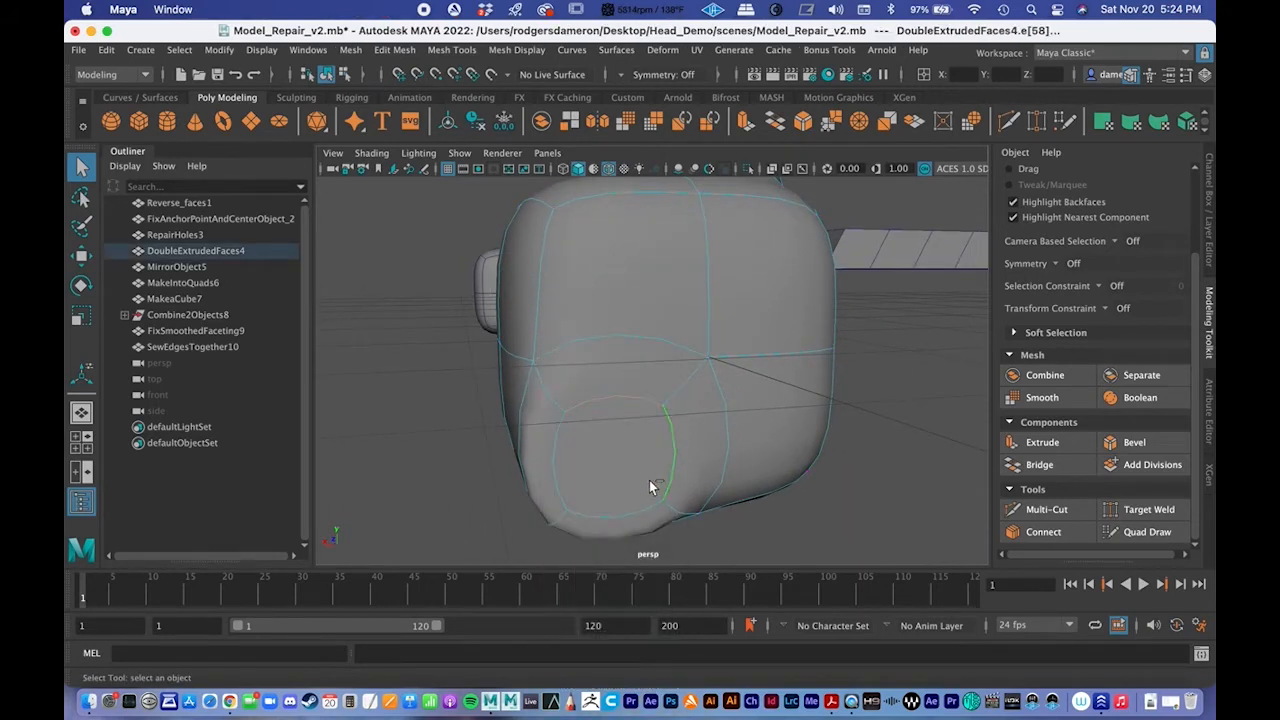
left_click_drag(643, 514, 613, 465, "alt")
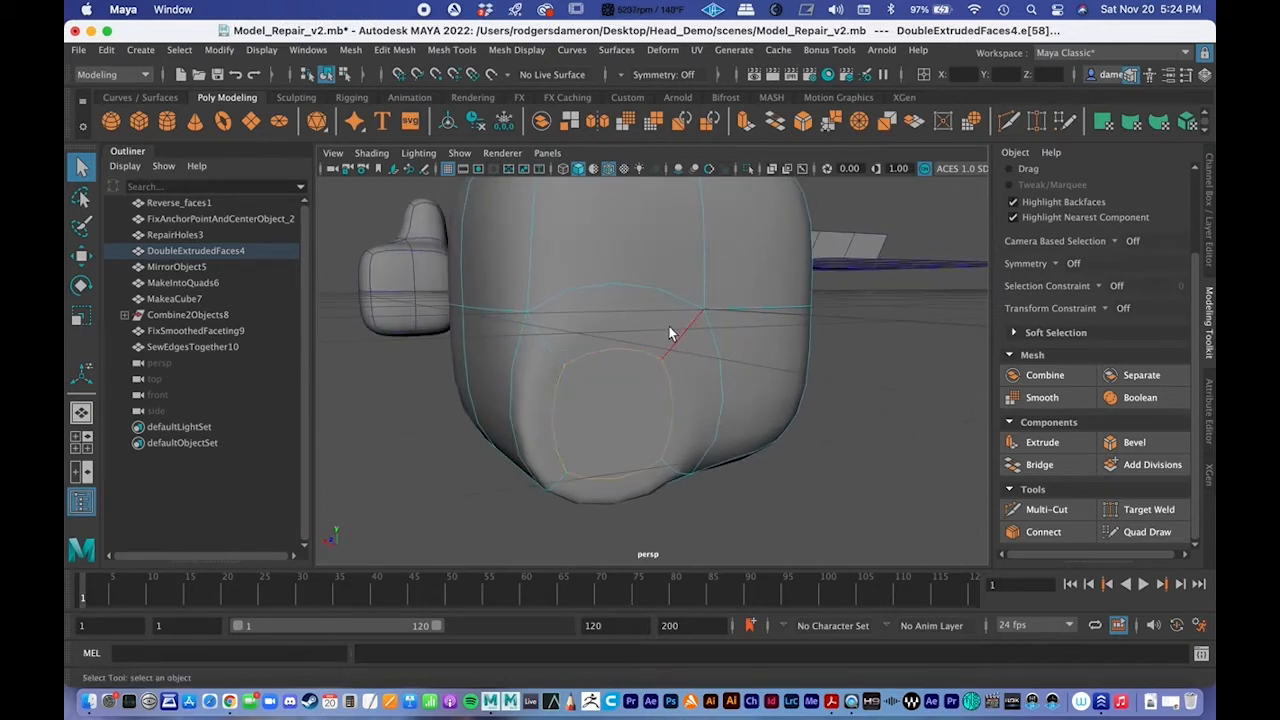
middle_click_drag(606, 414, 608, 455, "alt")
scroll(611, 455, "down", 4)
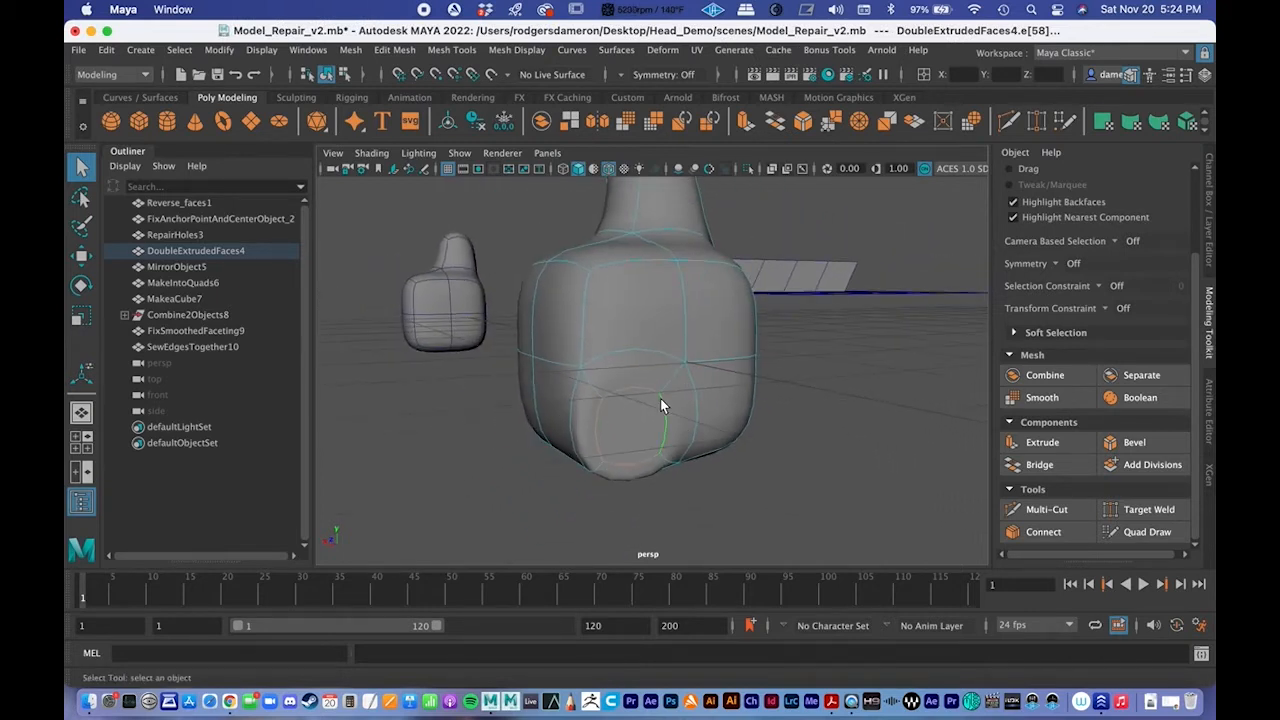
left_click_drag(677, 256, 724, 399, "alt")
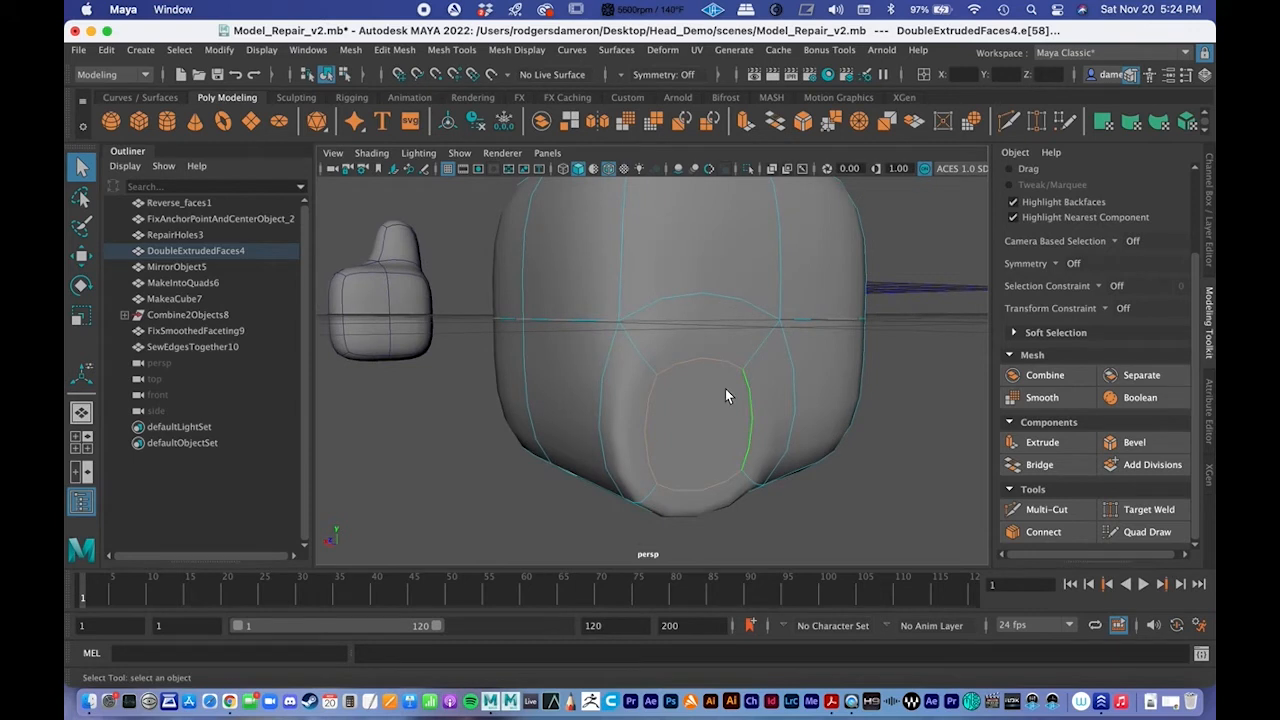
right_click_drag(691, 400, 601, 443, "alt")
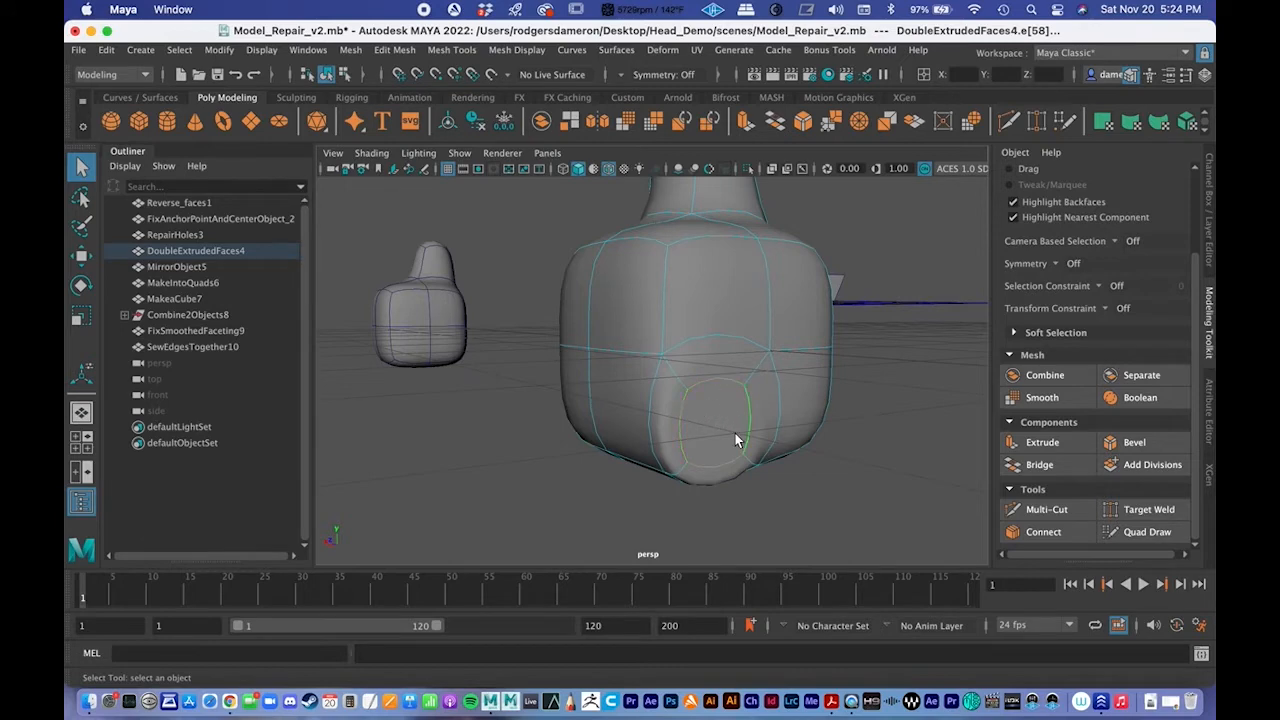
key("Delete")
right_click_drag(640, 263, 618, 255)
left_click_drag(649, 332, 714, 380, "alt")
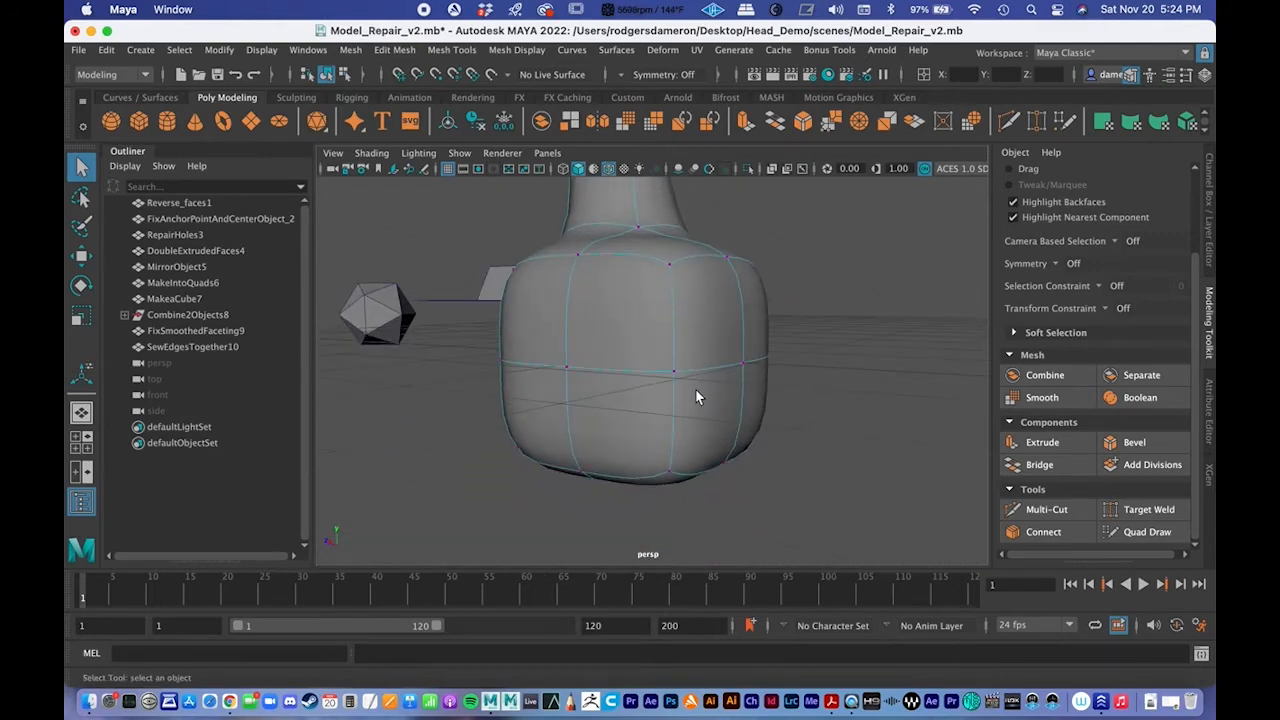
Step: Delete the four inner ring edges of the doubled face on the block's side below the neck
left_click_drag(697, 453, 668, 317, "alt")
right_click_drag(673, 310, 672, 289)
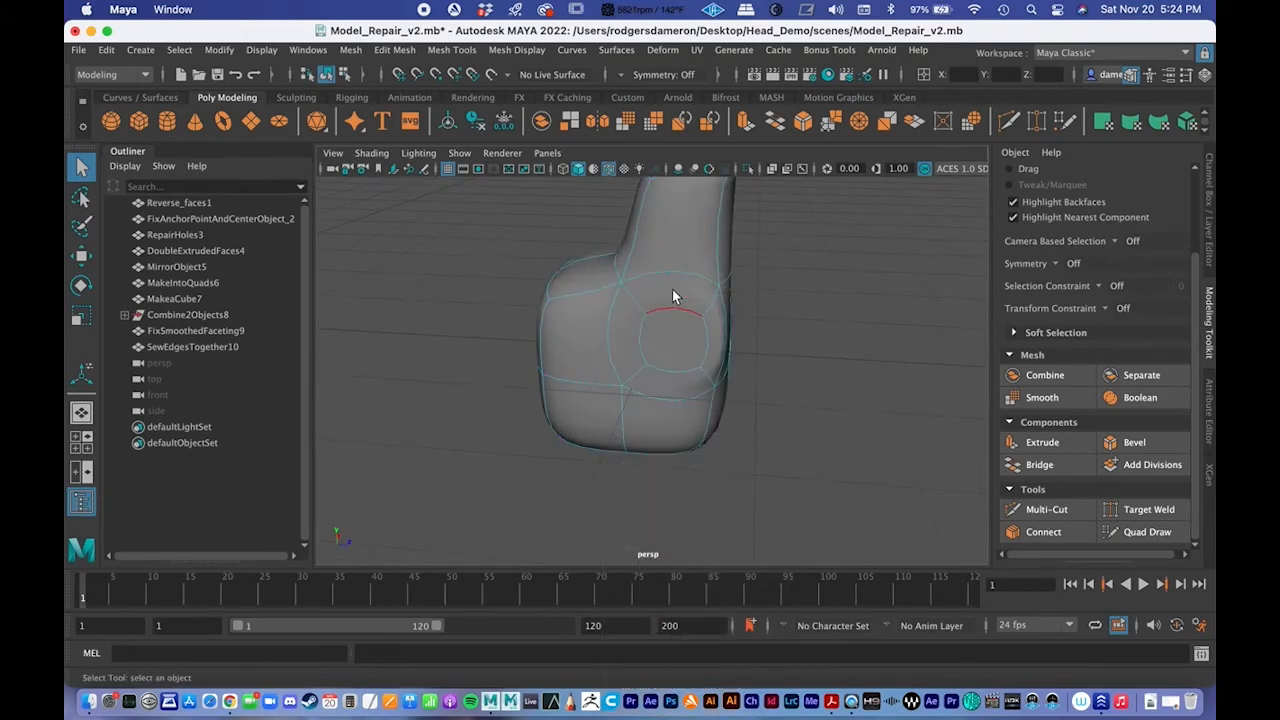
left_click(682, 315)
left_click(707, 336, "shift")
left_click(675, 365, "shift")
left_click(638, 334, "shift")
key("Delete")
Step: Compare the smoothed shape of DoubleExtrudedFaces4 with the FixAnchorPointAndCenterObject_2 cube
left_click_drag(769, 355, 586, 357, "alt")
right_click_drag(586, 357, 431, 320, "alt")
left_click_drag(431, 320, 471, 338, "alt")
middle_click_drag(472, 331, 620, 250, "alt")
right_click_drag(620, 250, 694, 280, "alt")
middle_click_drag(694, 280, 640, 352, "alt")
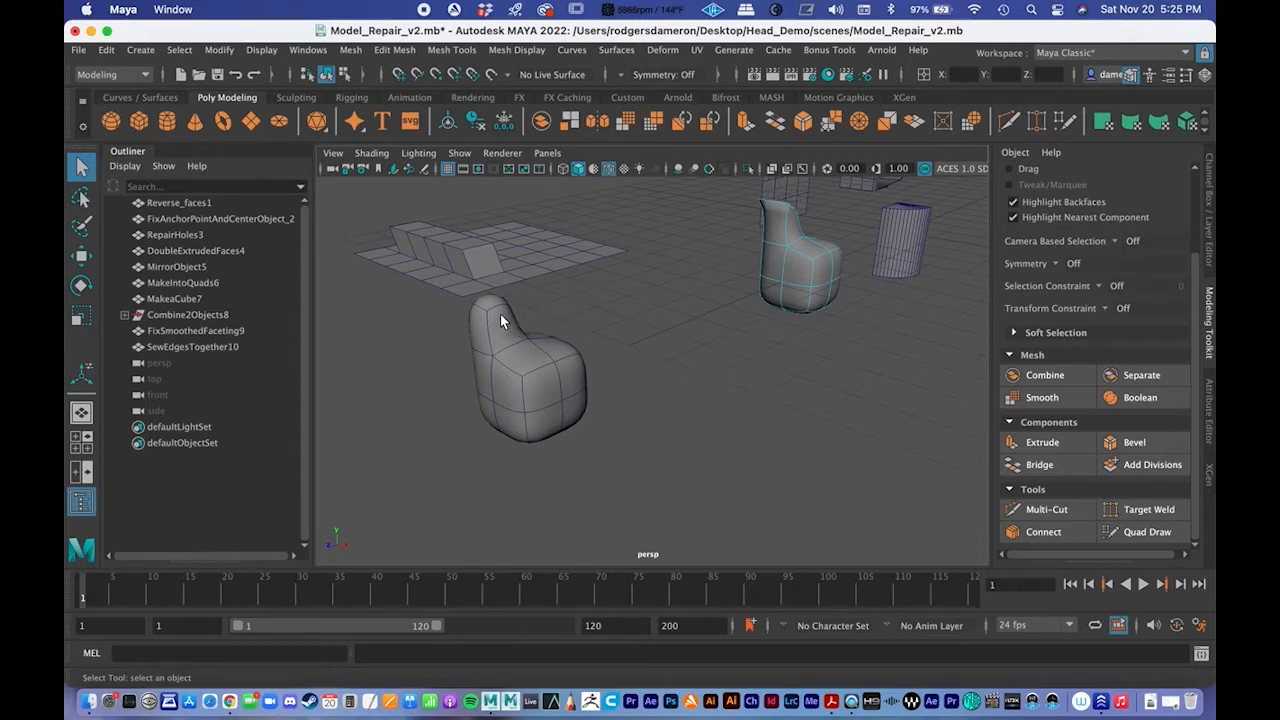
middle_click_drag(734, 292, 554, 409, "alt")
right_click_drag(554, 409, 666, 458, "alt")
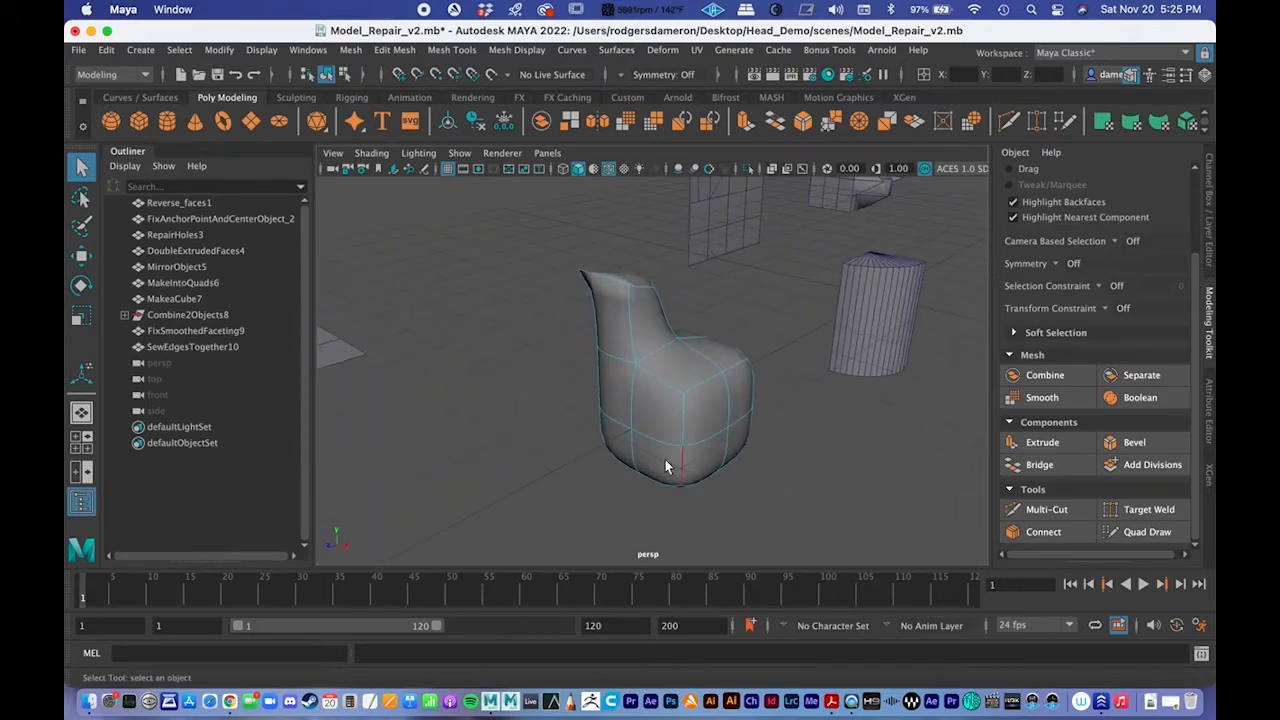
Step: Return DoubleExtrudedFaces4 to object mode, clear the selection and examine the pointed corner atop its neck
left_click_drag(646, 311, 666, 340, "alt")
middle_click_drag(524, 292, 536, 356, "alt")
right_click_drag(536, 356, 640, 326, "alt")
middle_click_drag(640, 326, 637, 332, "alt")
right_click_drag(621, 306, 690, 247)
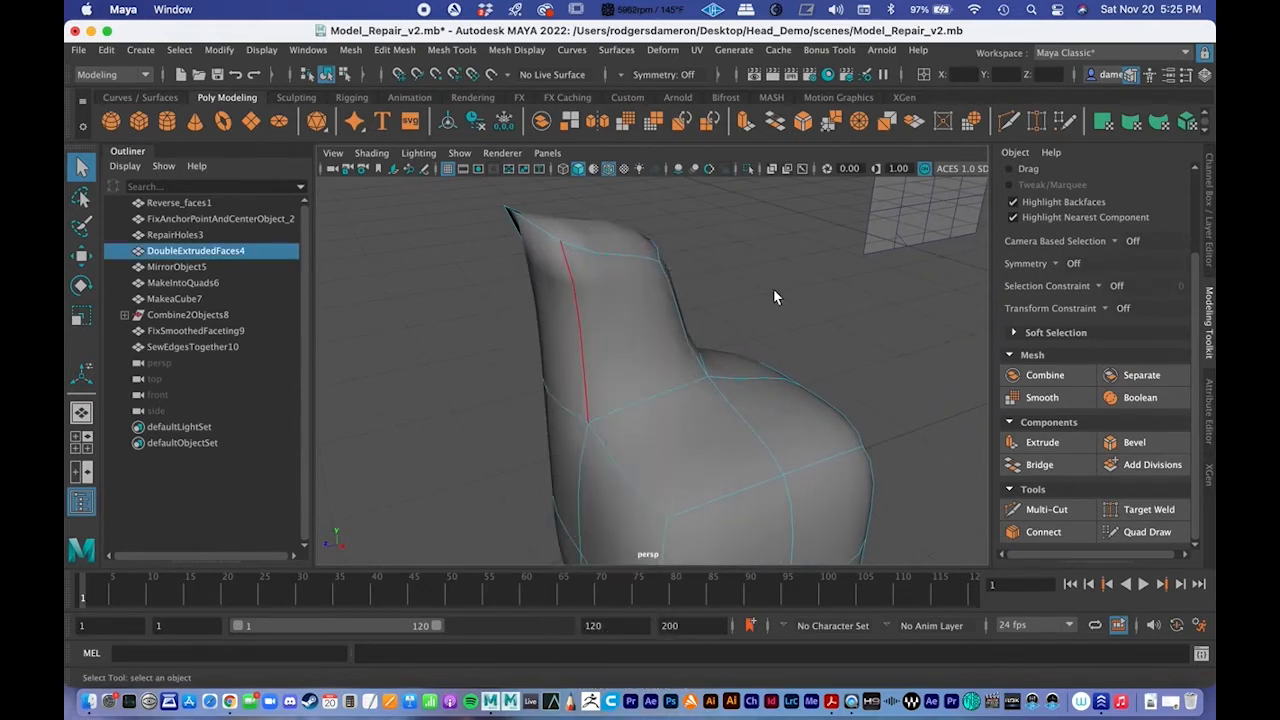
left_click(773, 288)
left_click_drag(726, 335, 754, 345, "alt")
middle_click_drag(438, 251, 583, 332, "alt")
left_click_drag(501, 293, 650, 340, "alt")
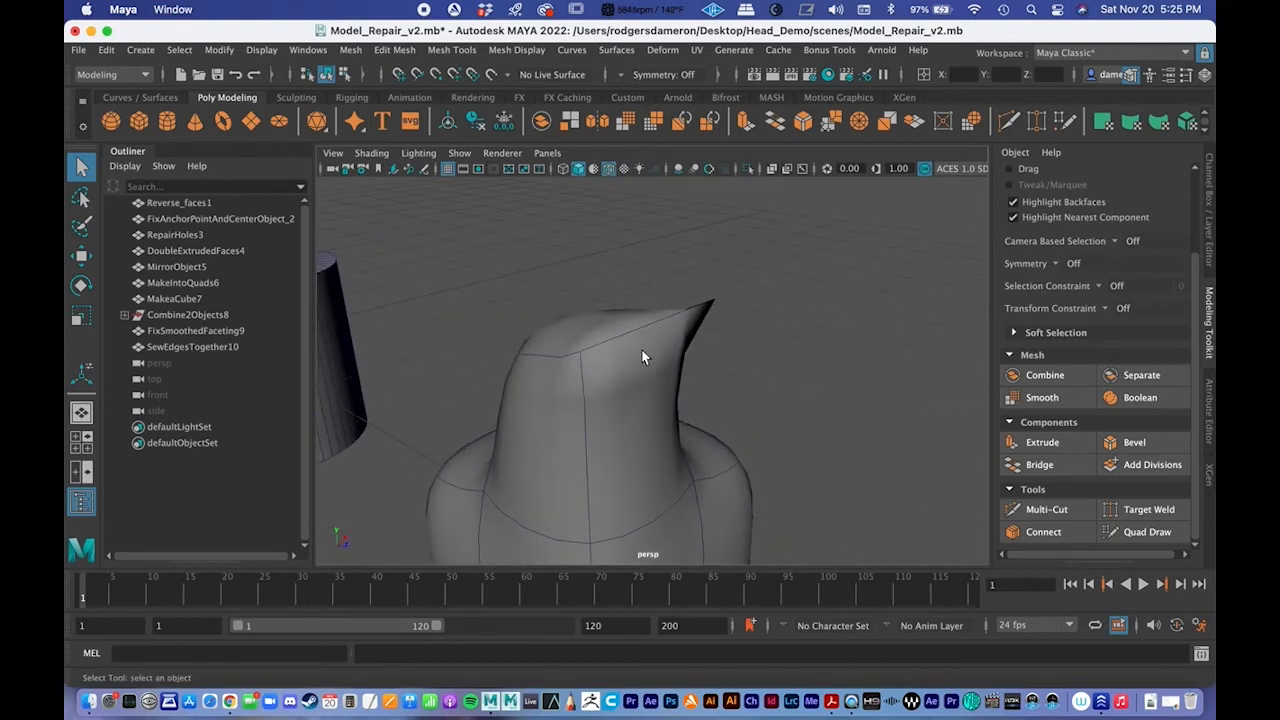
Step: Select DoubleExtrudedFaces4 and turn off its smooth mesh preview around the neck
left_click(643, 357)
key("1")
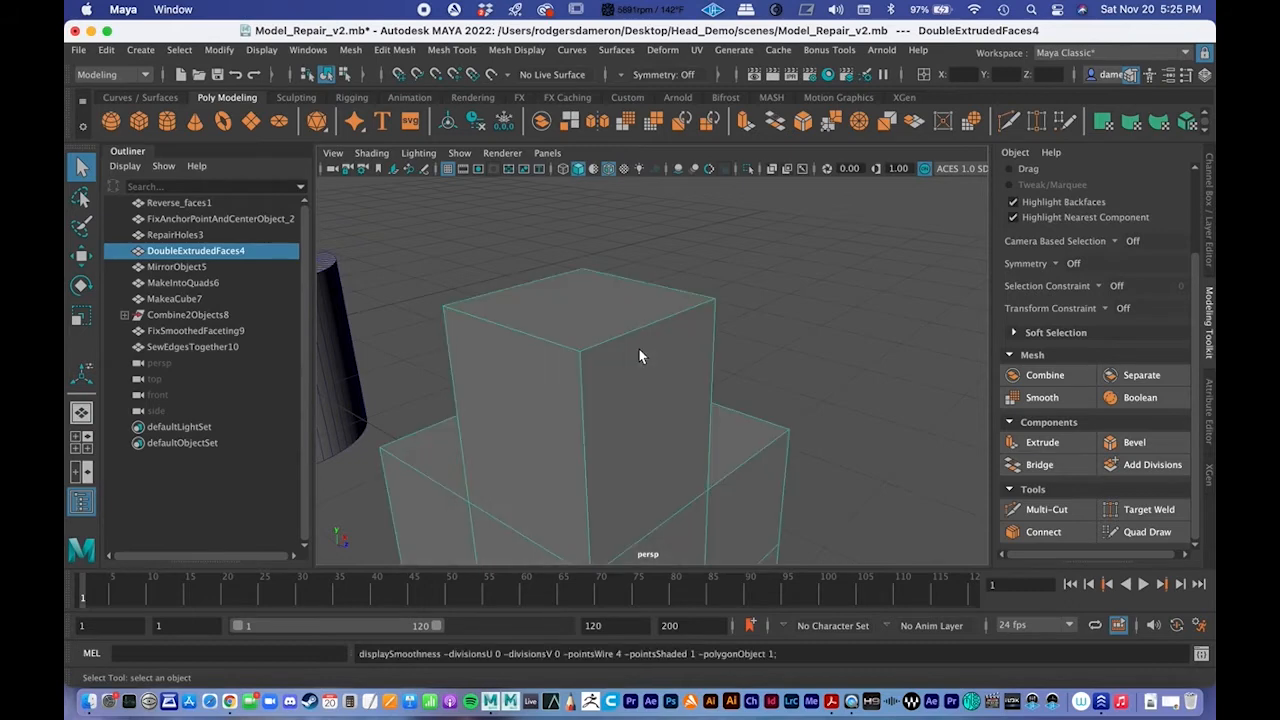
scroll(610, 368, "up", 3)
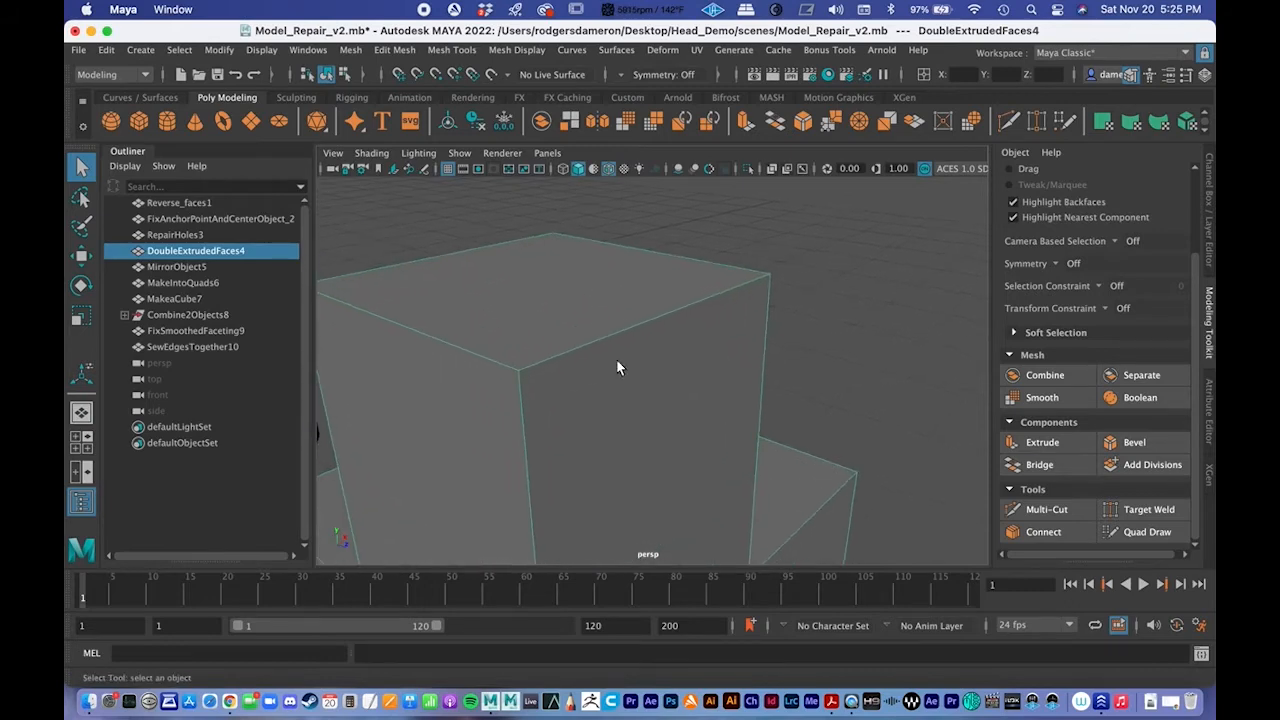
Step: Test for doubled geometry by moving a top corner vertex of the neck back and forth along Z, and undo the moves
right_click_drag(558, 262, 474, 260)
left_click(518, 374)
left_click_drag(516, 389, 663, 408, "alt")
key("w")
left_click_drag(737, 393, 637, 398)
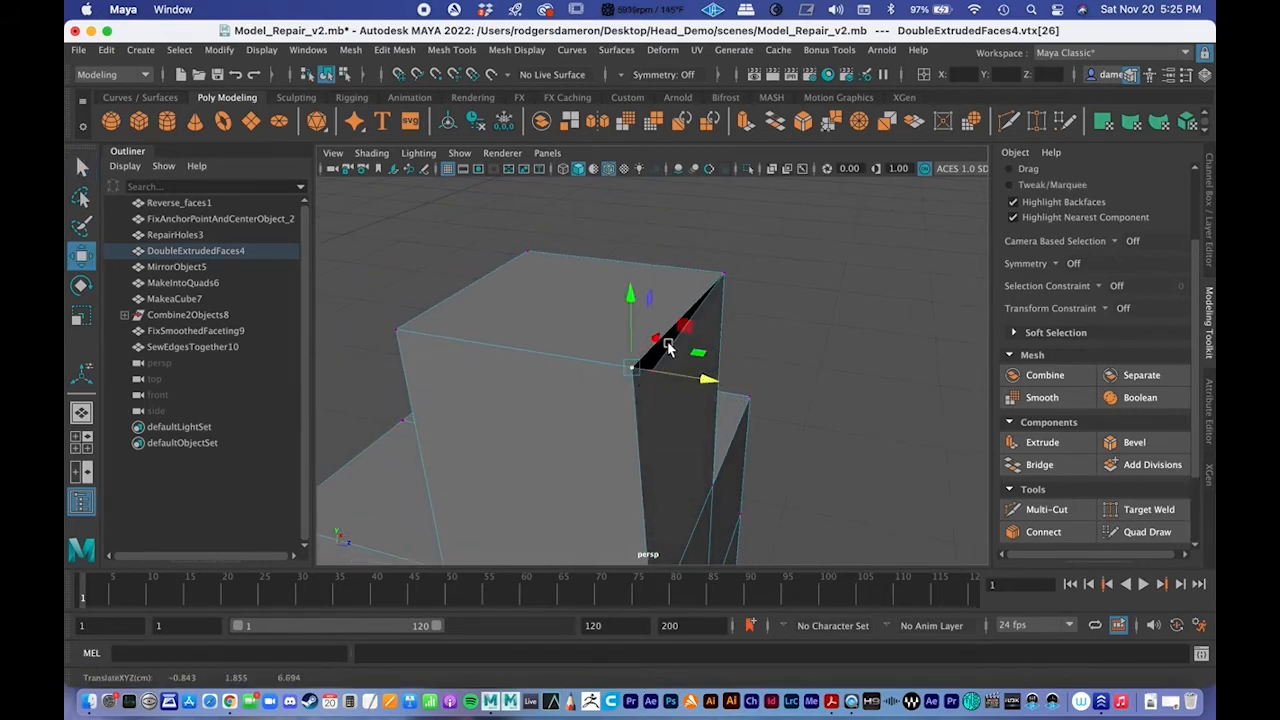
left_click_drag(712, 386, 754, 390)
scroll(719, 308, "up", 3)
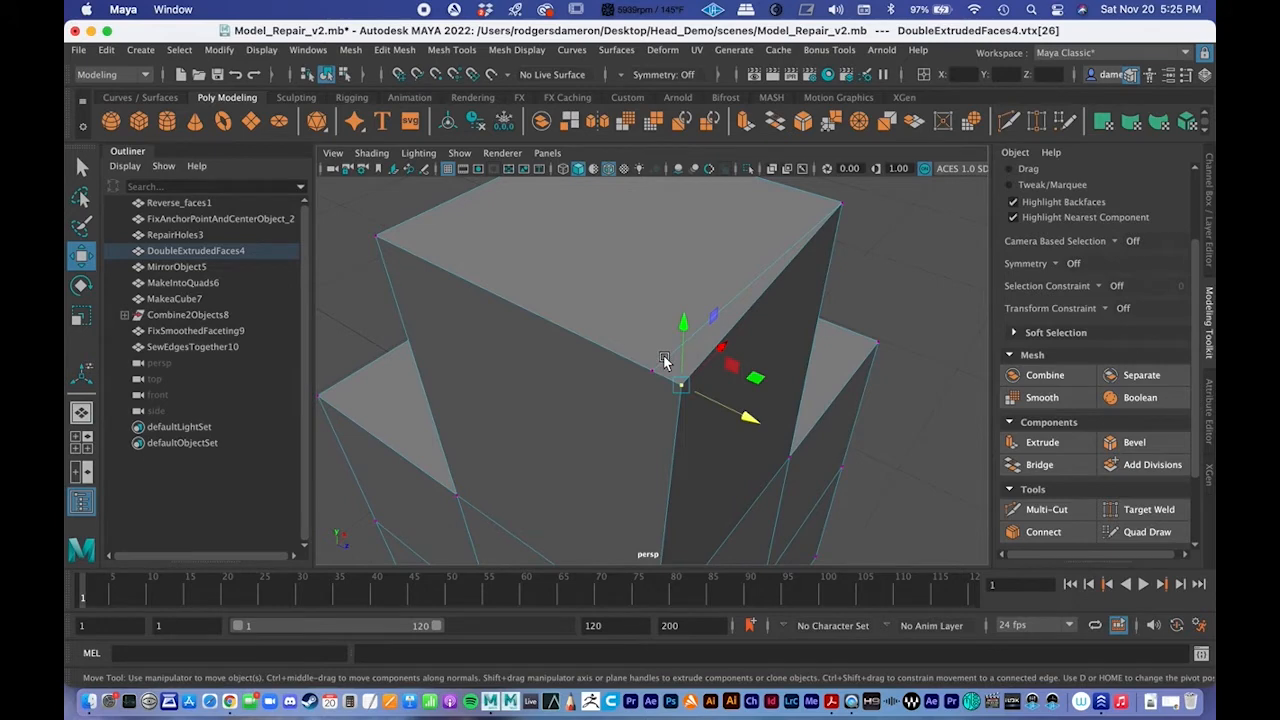
key("ctrl+z")
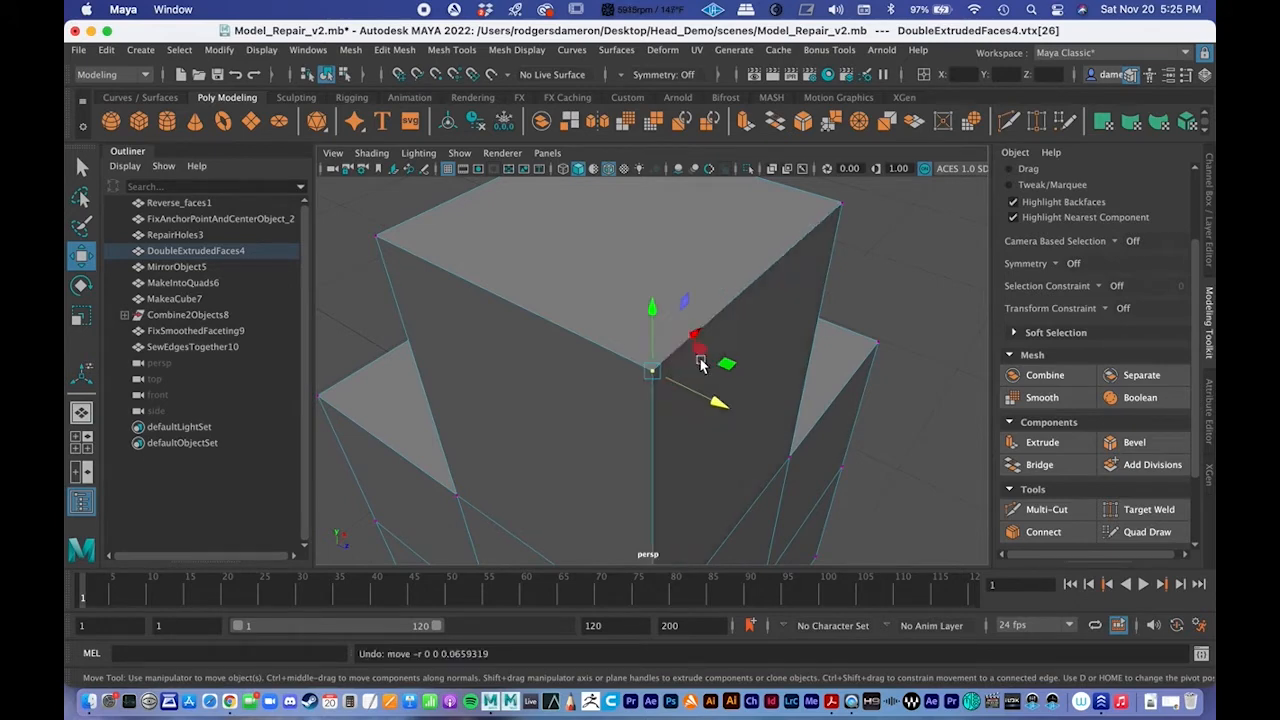
Step: Move the neck's top edge slightly along Z in edge mode to separate it from the doubled edge behind it
left_click(845, 200, "shift")
key("q")
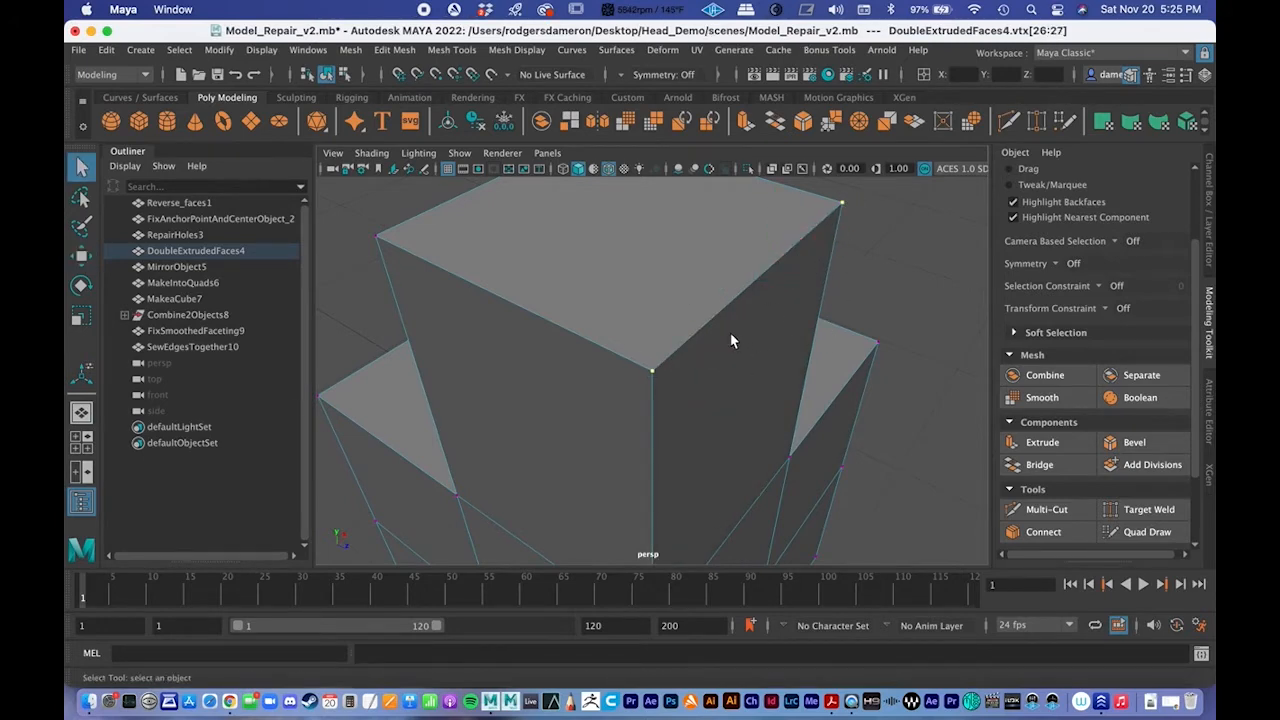
right_click_drag(715, 321, 714, 217)
left_click(741, 300)
key("w")
left_click_drag(751, 383, 751, 390, "alt")
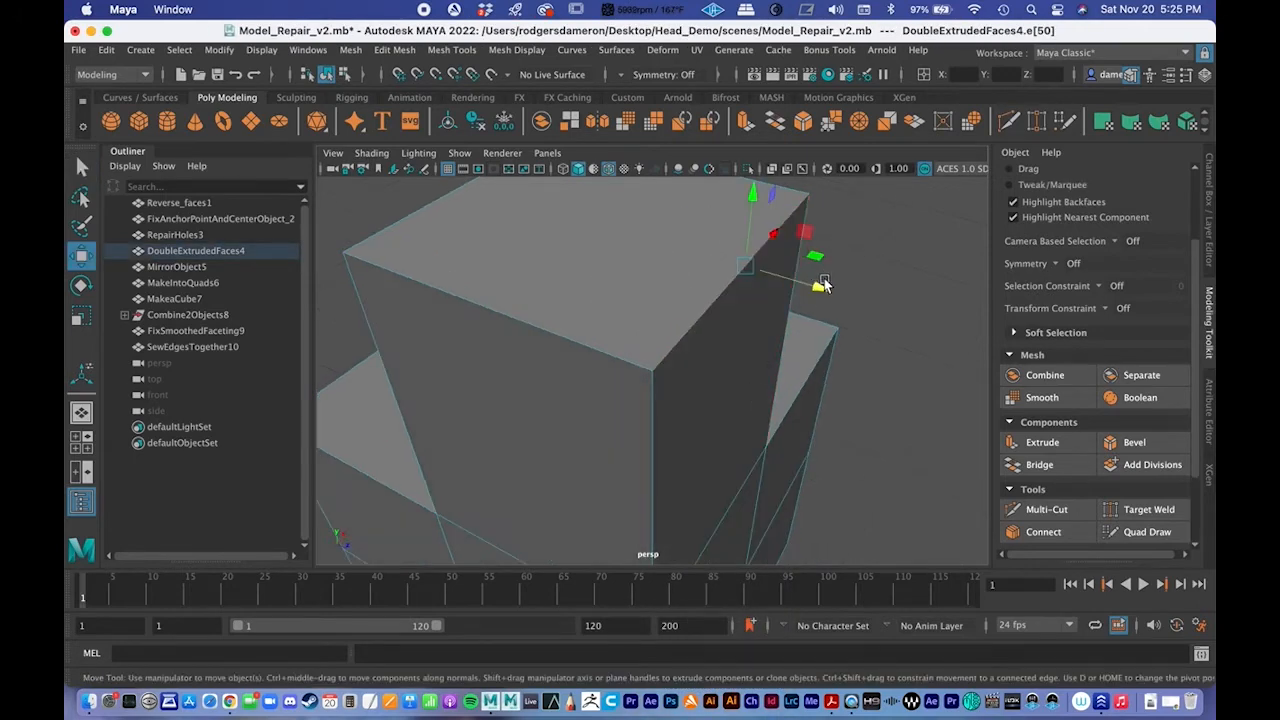
left_click_drag(820, 288, 817, 286)
left_click_drag(762, 344, 723, 374, "alt")
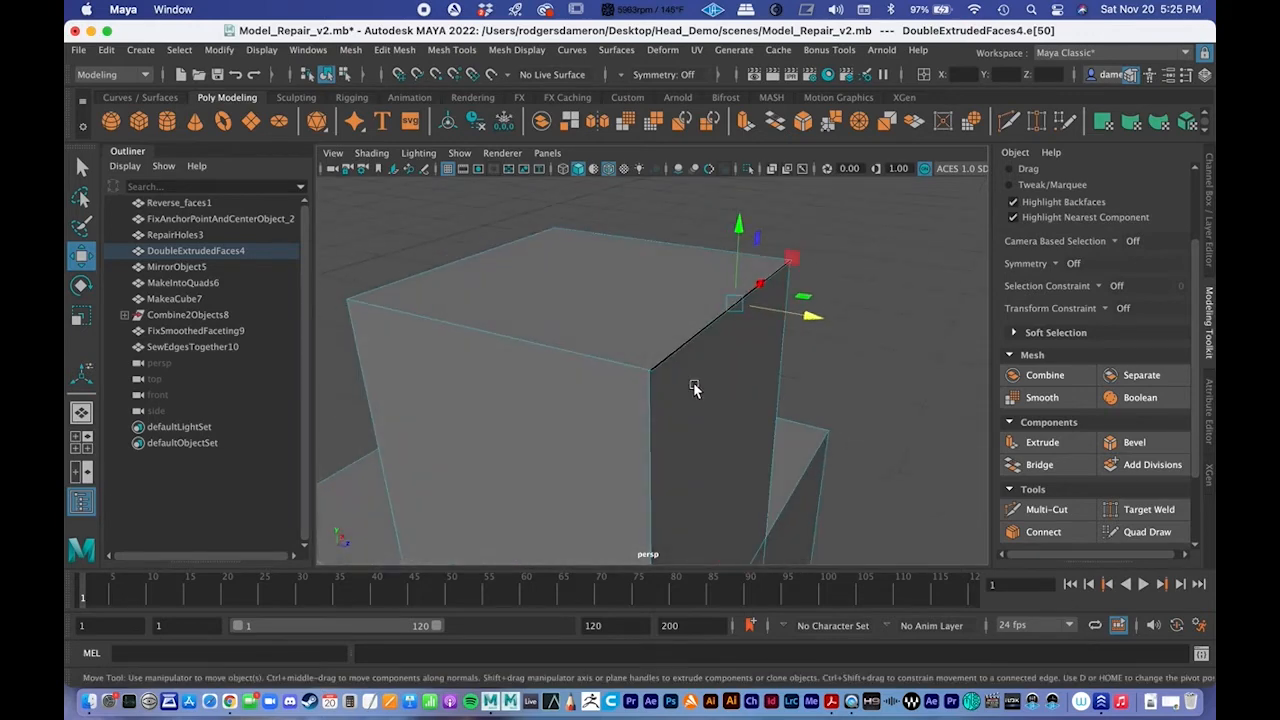
right_click_drag(723, 374, 822, 394, "alt")
left_click_drag(822, 396, 717, 331, "alt")
Step: Examine the narrow gap along the neck's top edge by selecting the edges that border it
key("q")
right_click_drag(716, 262, 738, 322)
left_click(738, 322)
left_click_drag(738, 322, 709, 397, "alt")
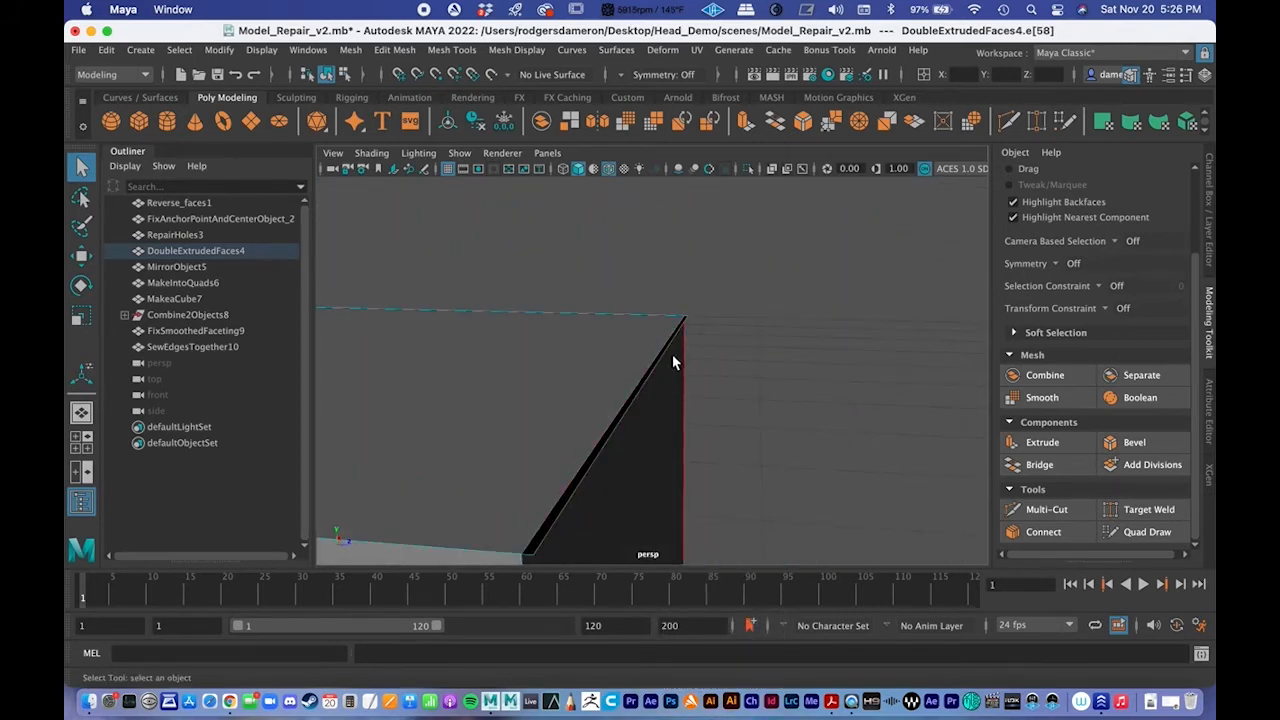
left_click_drag(606, 448, 589, 460, "alt")
scroll(662, 367, "up", 3)
scroll(678, 354, "down", 3)
middle_click_drag(678, 354, 617, 407, "alt")
left_click(598, 382)
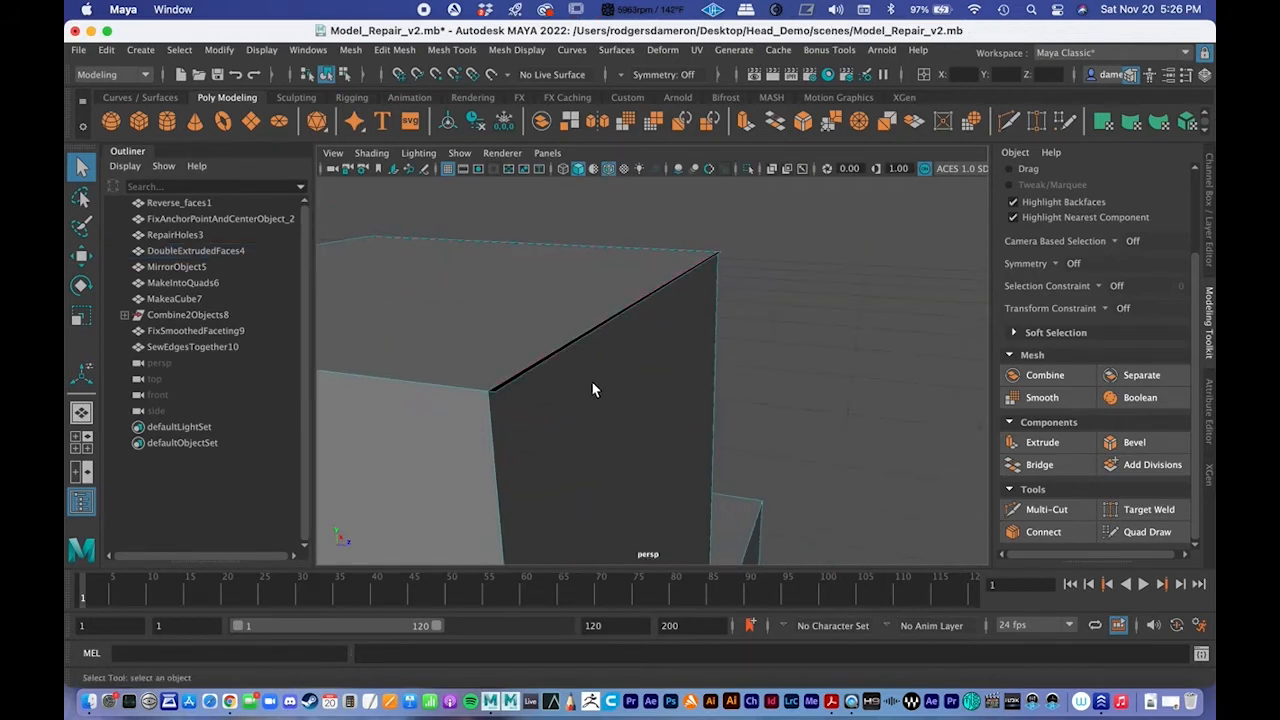
left_click(547, 358)
left_click(557, 373)
Step: Try deleting the corner vertex at the end of the neck's narrow gap, and undo the attempt
right_click_drag(544, 367, 493, 395)
left_click(494, 391)
key("Delete")
left_click_drag(603, 375, 563, 396, "alt")
key("super+z")
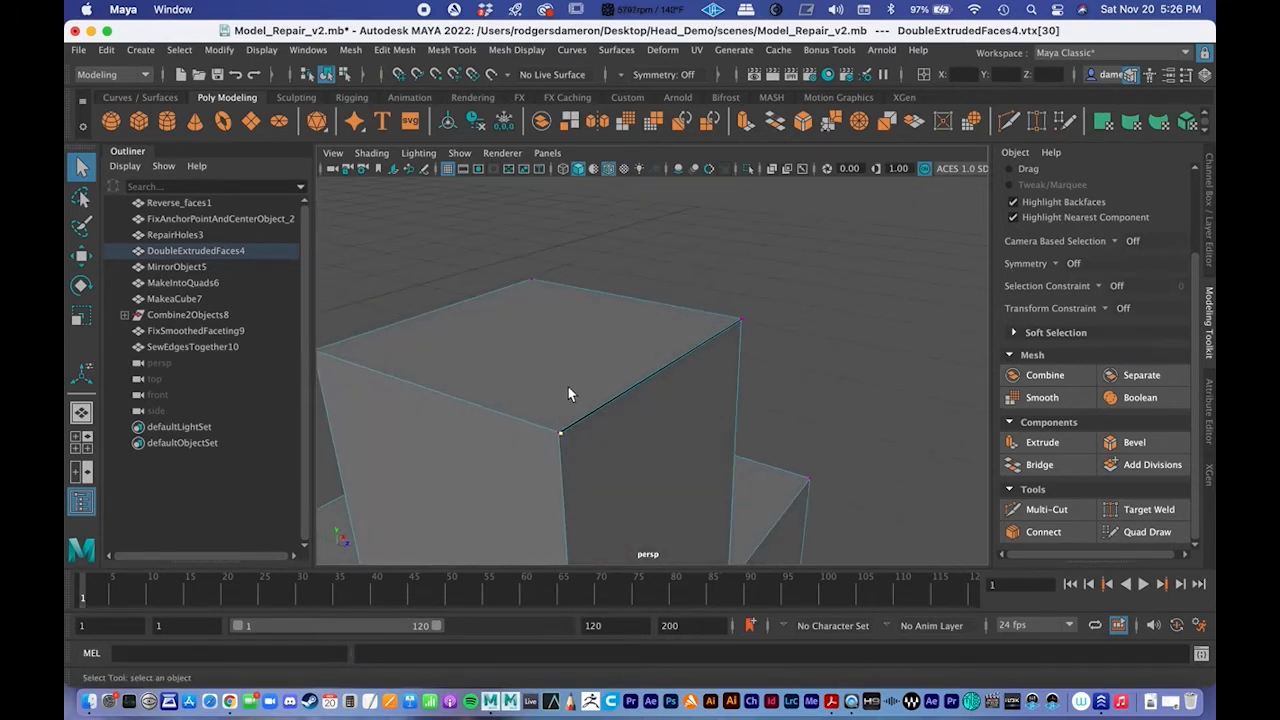
Step: Examine the sliver face inside the narrow gap along the neck's top edge by selecting it in face mode
right_click_drag(568, 386, 678, 368, "alt")
left_click_drag(648, 338, 675, 330, "alt")
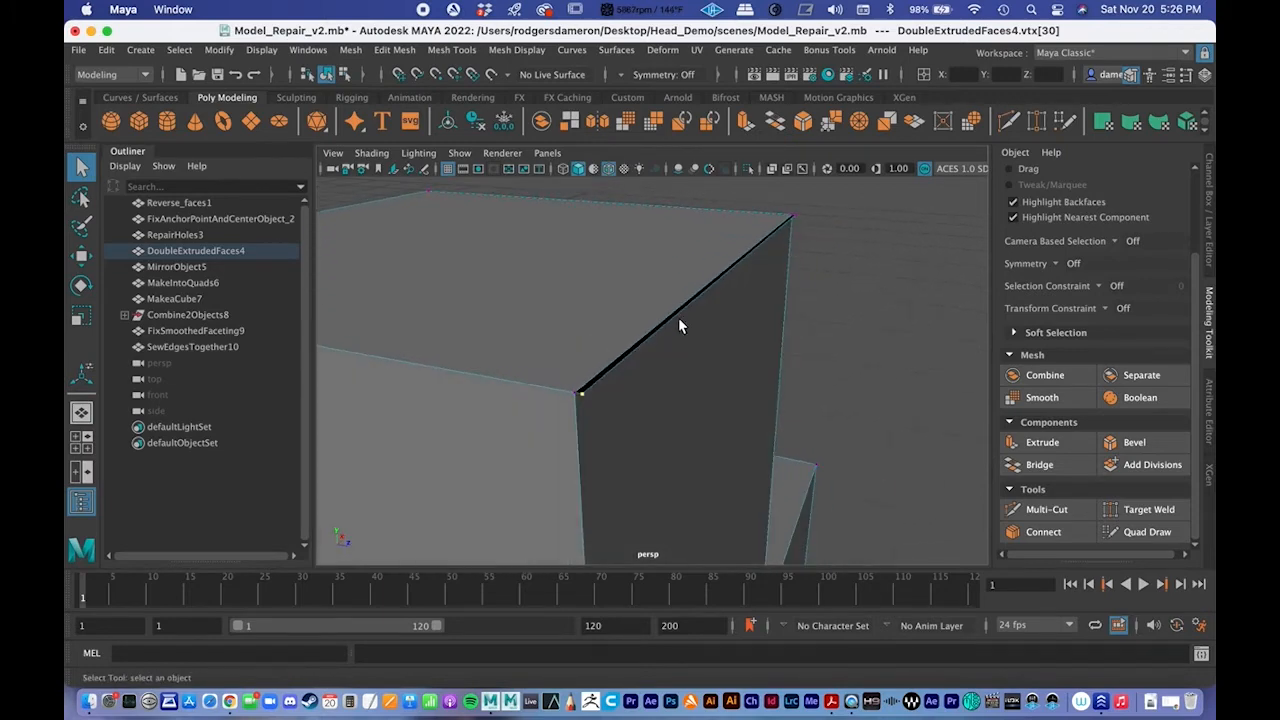
right_click_drag(698, 302, 694, 308)
left_click(687, 302)
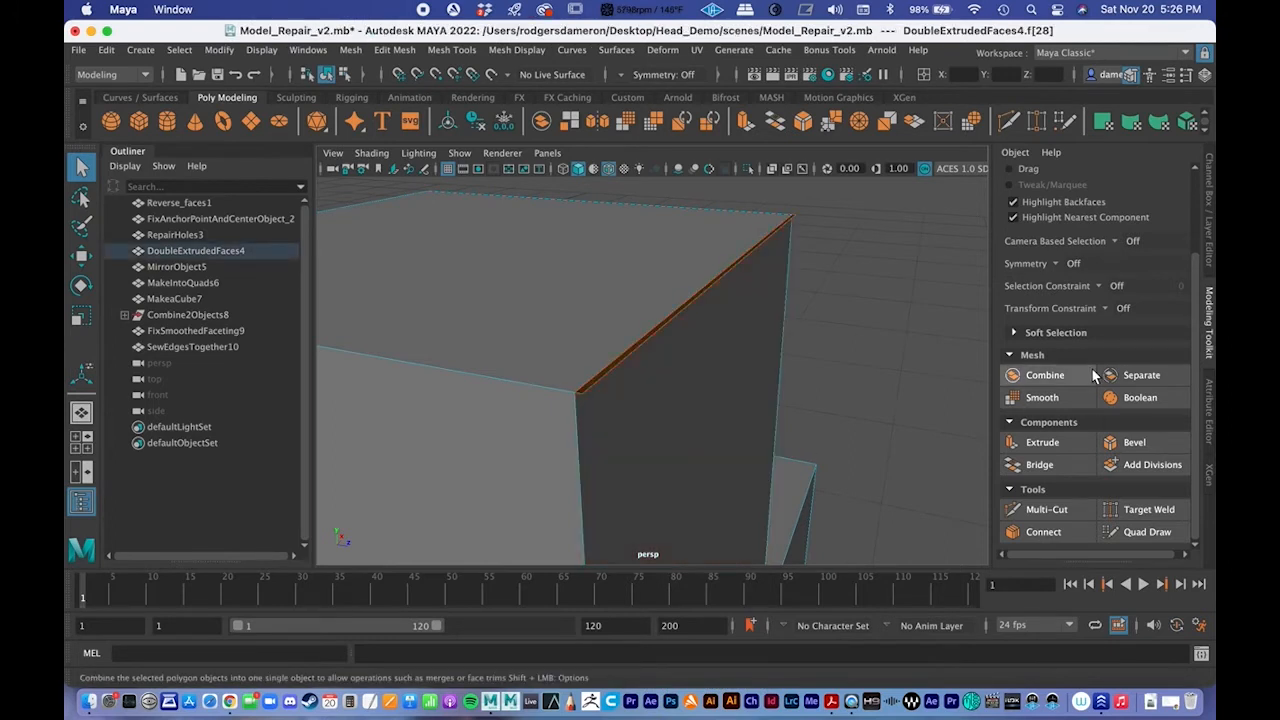
left_click(838, 248)
Step: Return DoubleExtrudedFaces4 to object mode and preview it smoothed to compare it with the neighbouring smoothed model
right_click_drag(789, 305, 560, 262, "alt")
right_click_drag(689, 386, 443, 377, "alt")
left_click_drag(676, 431, 470, 425, "alt")
right_click_drag(787, 355, 474, 310, "alt")
right_click_drag(652, 399, 727, 240)
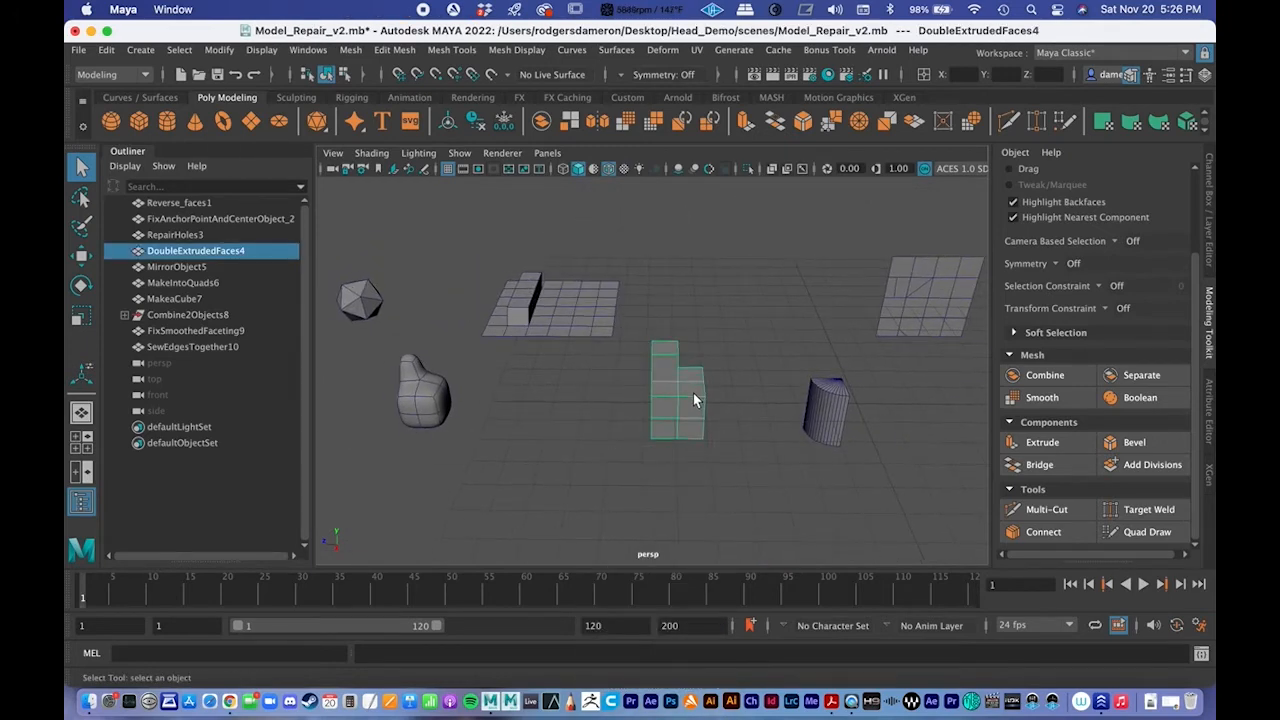
key("3")
left_click_drag(693, 393, 699, 438, "alt")
left_click(578, 461)
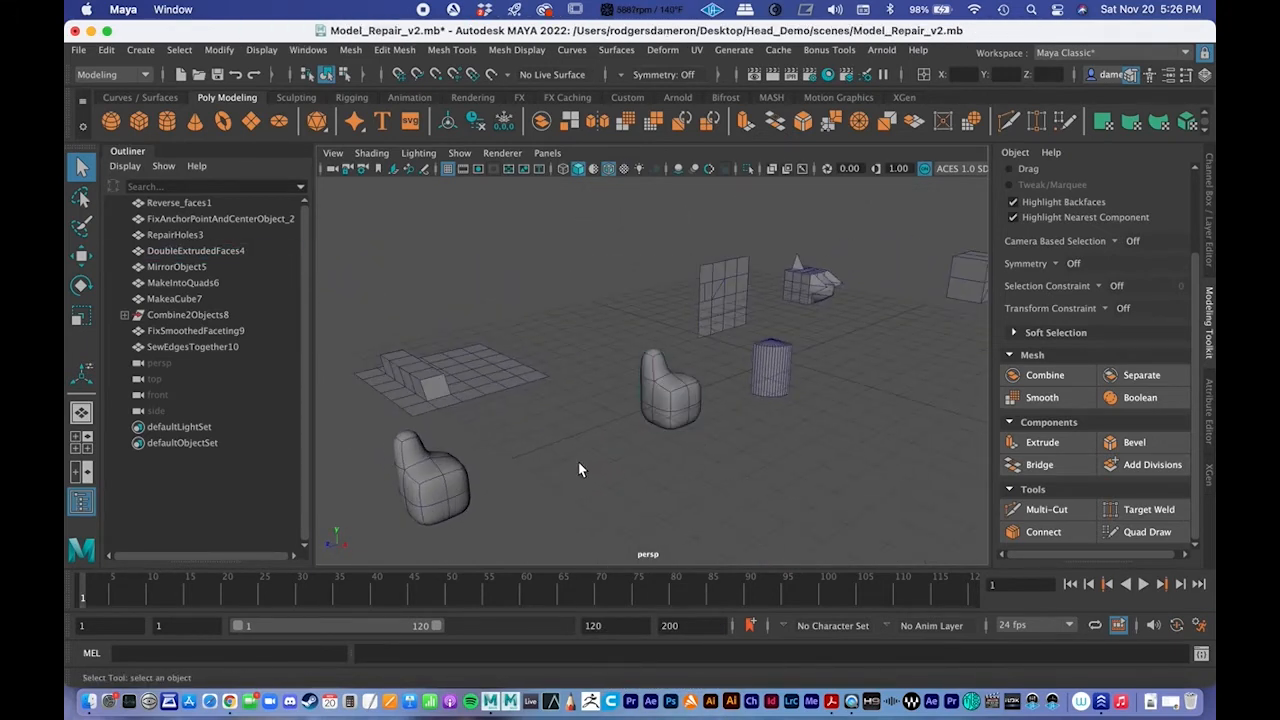
middle_click_drag(578, 470, 527, 398, "alt")
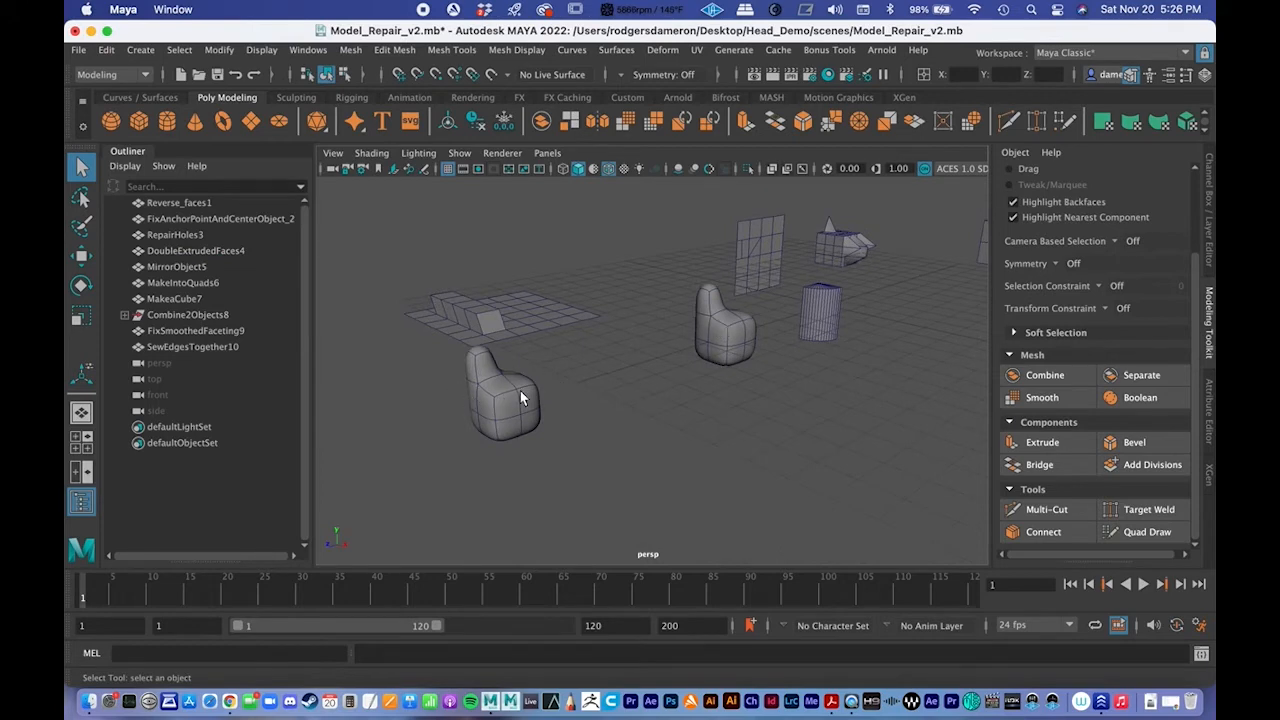
left_click(748, 350)
middle_click_drag(720, 386, 726, 410, "alt")
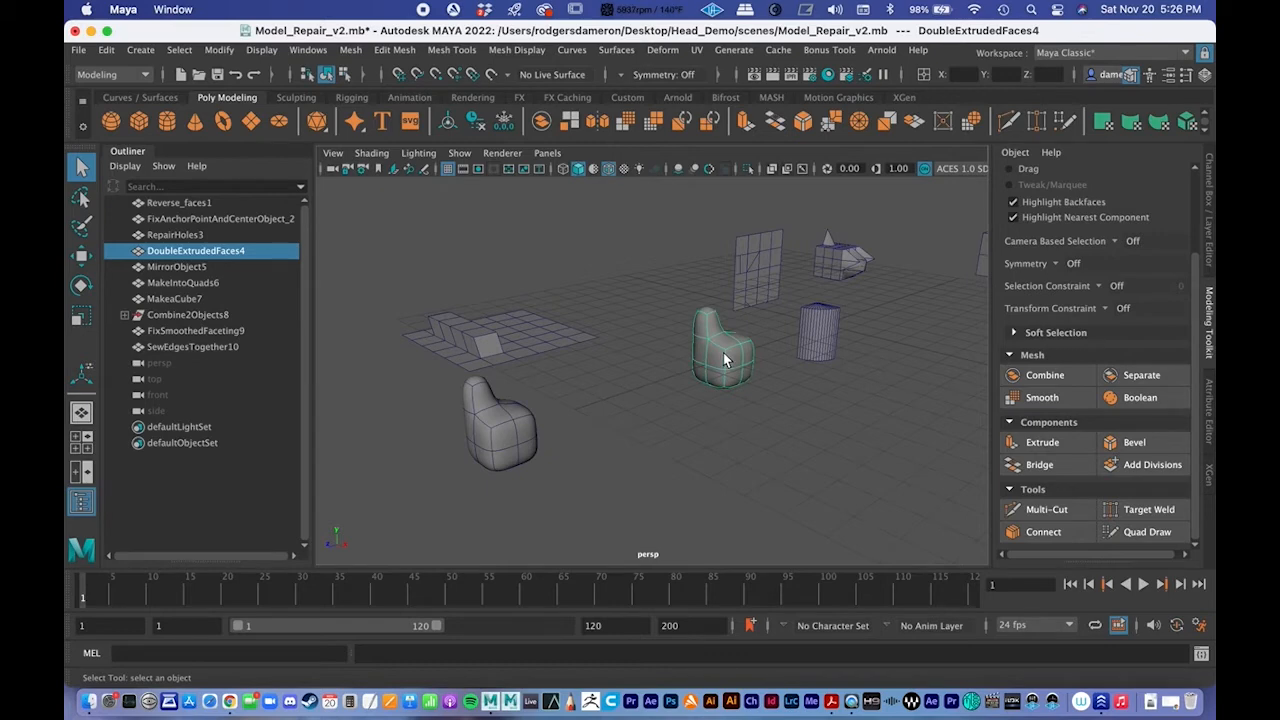
Step: Turn off the smooth preview, extrude the body's upper front face, and undo only the offset to leave a doubled face
key("1")
middle_click_drag(690, 340, 666, 360, "alt")
right_click_drag(668, 362, 972, 396, "alt")
middle_click_drag(800, 390, 569, 381, "alt")
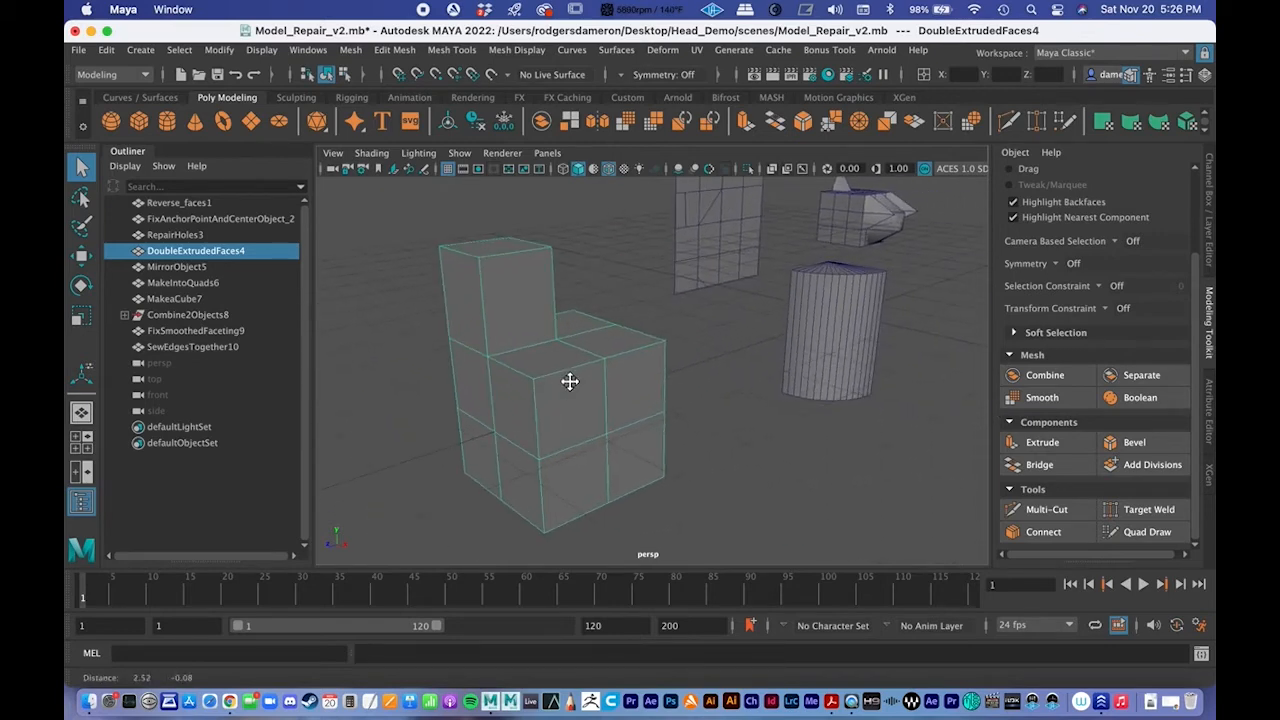
left_click_drag(569, 381, 522, 425, "alt")
right_click_drag(541, 262, 543, 306)
left_click(592, 369)
left_click(1030, 450)
left_click_drag(714, 423, 658, 414, "alt")
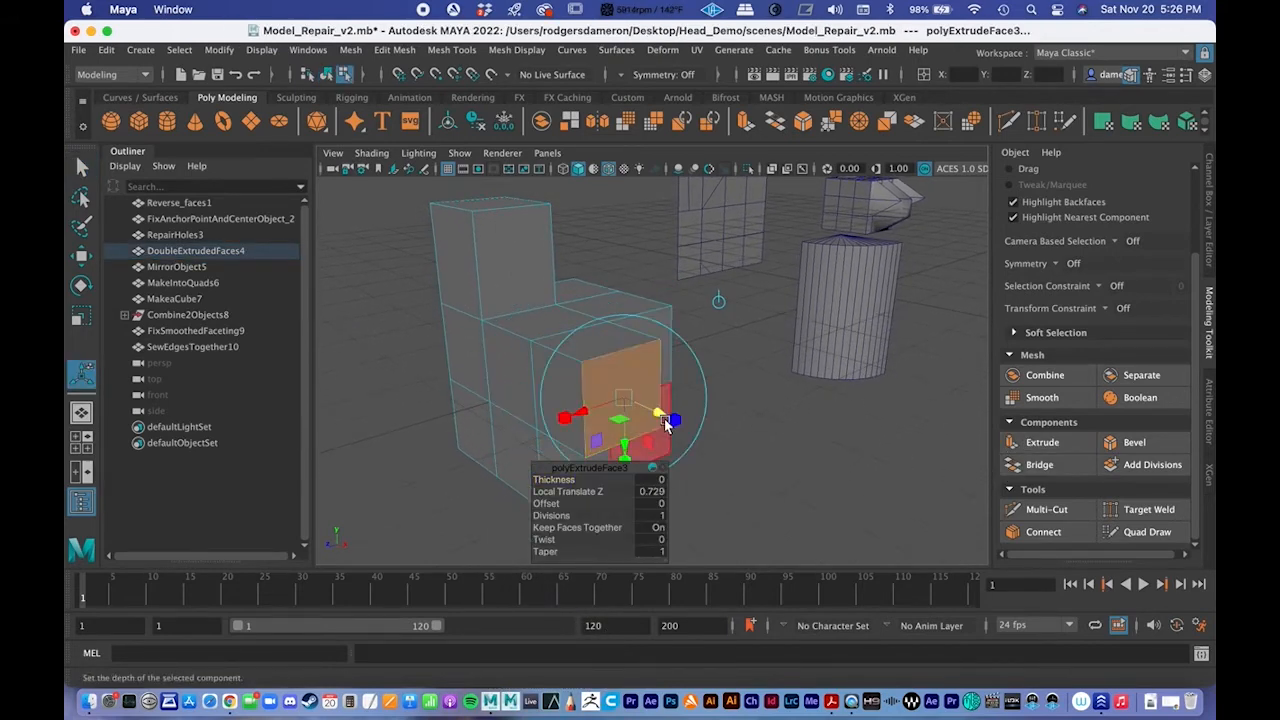
key("ctrl+z")
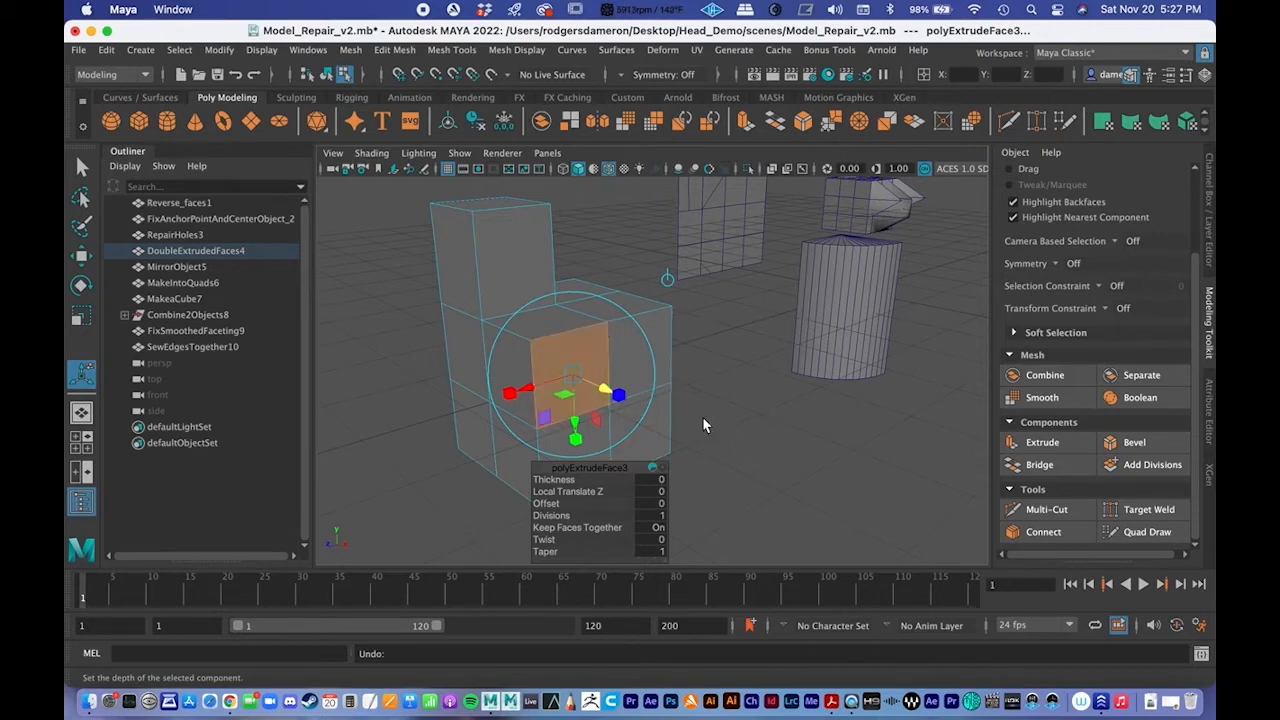
key("q")
Step: Return the model to object mode and preview it smoothed to check the doubled front face
right_click_drag(543, 262, 629, 240)
left_click(797, 441)
left_click(552, 440)
left_click_drag(552, 440, 628, 482, "alt")
middle_click_drag(628, 482, 651, 462, "alt")
right_click_drag(651, 462, 620, 447, "alt")
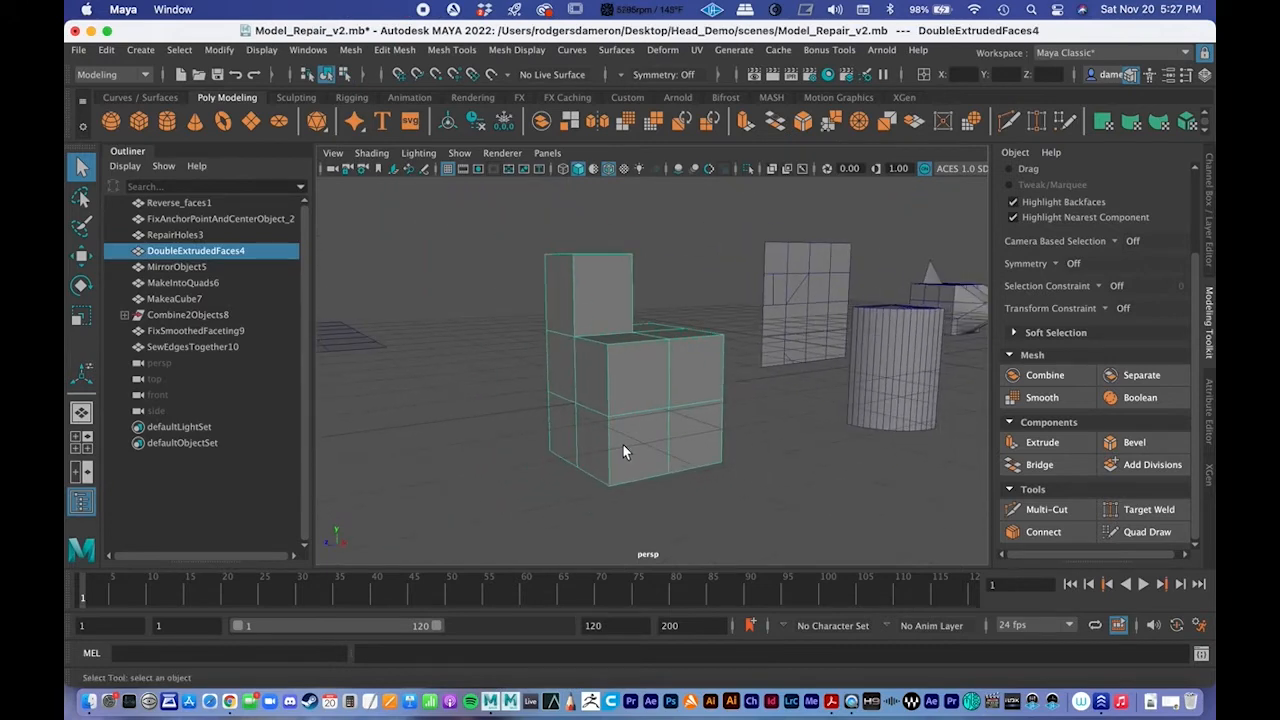
key("3")
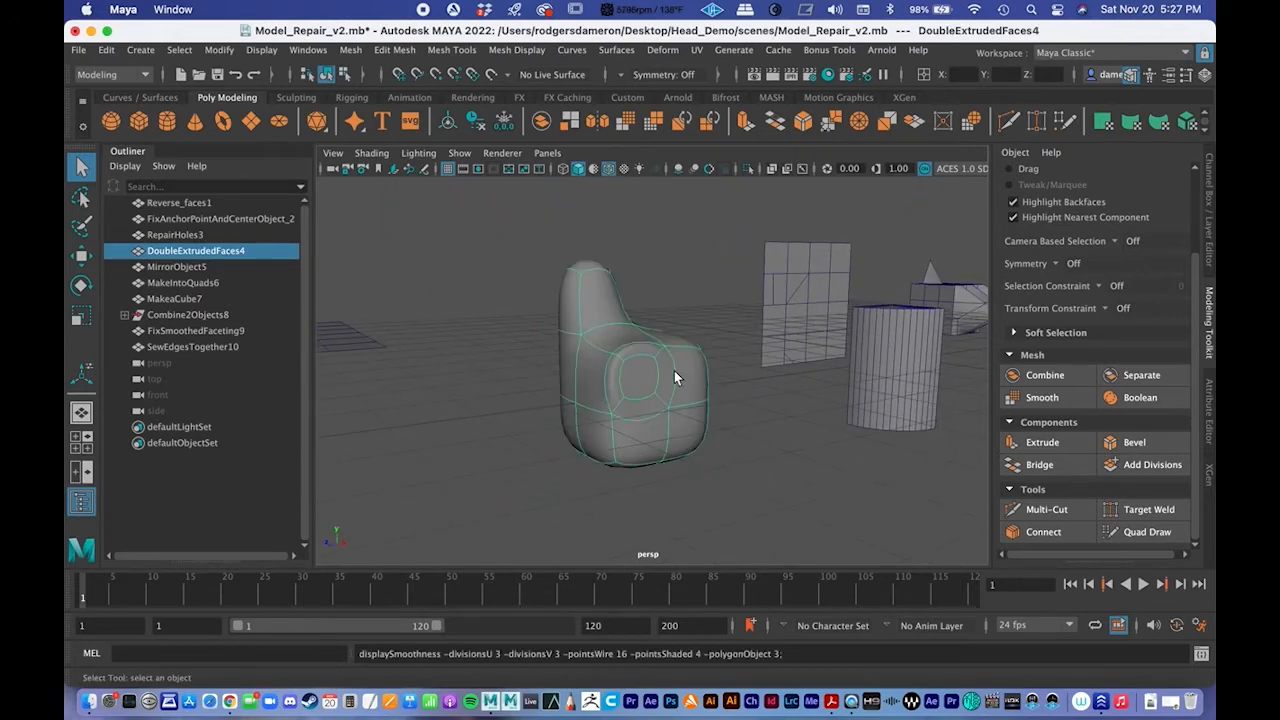
Step: Delete the ring of doubled edges around the upper front face
right_click_drag(648, 375, 643, 218)
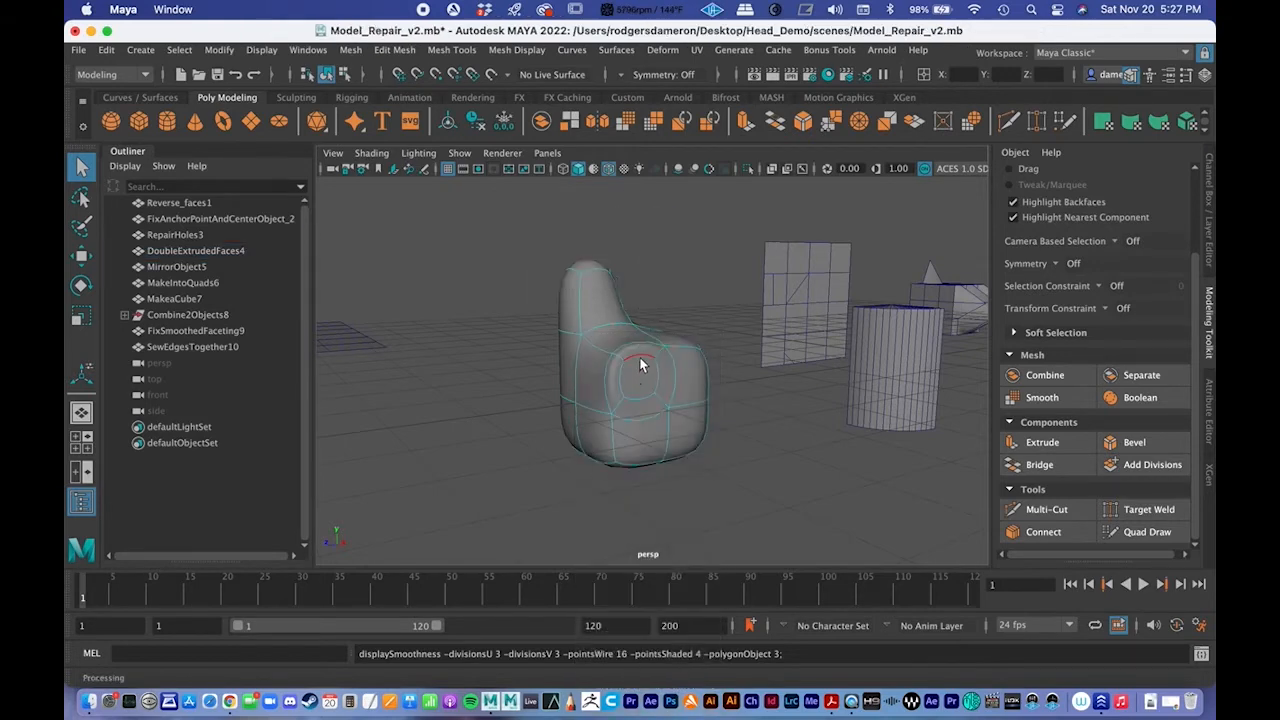
left_click(641, 362)
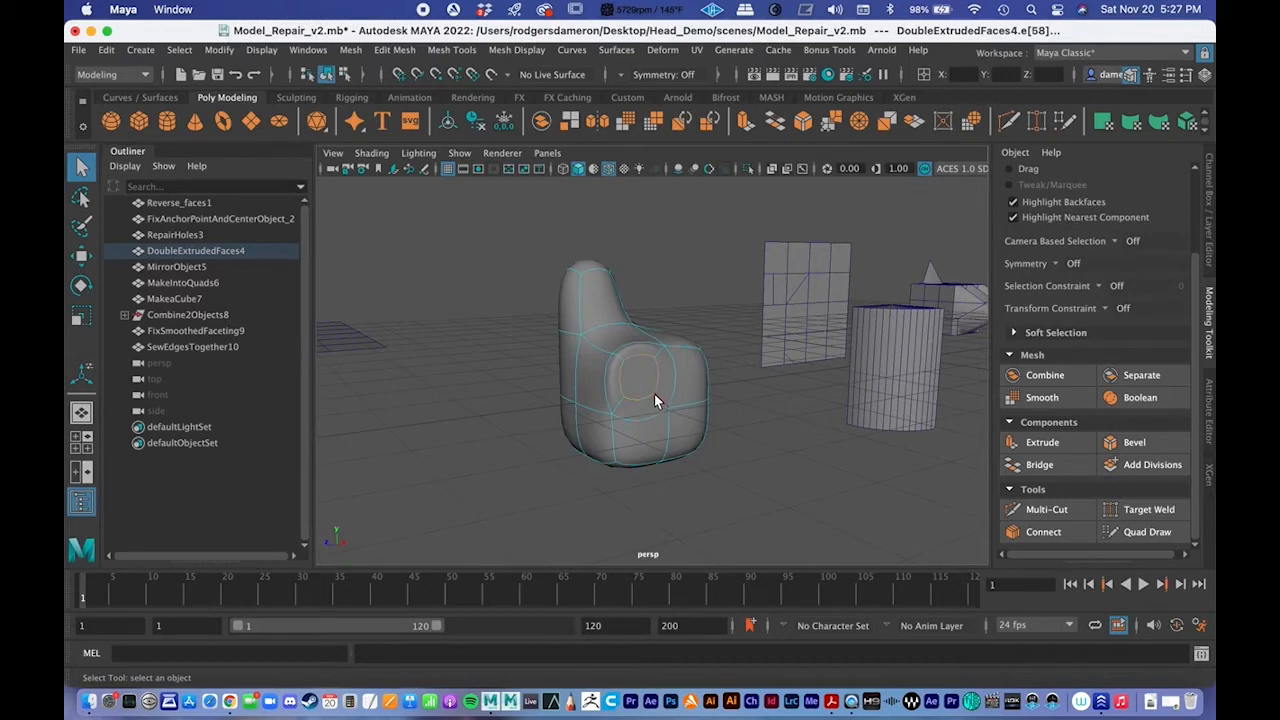
key("Delete")
middle_click_drag(644, 391, 653, 422, "alt")
left_click_drag(648, 408, 617, 420, "alt")
mouse_move(617, 420)
right_mouse_down("alt")
mouse_move(697, 435)
mouse_move(394, 380)
mouse_move(330, 354)
right_mouse_up("alt")
key("f")
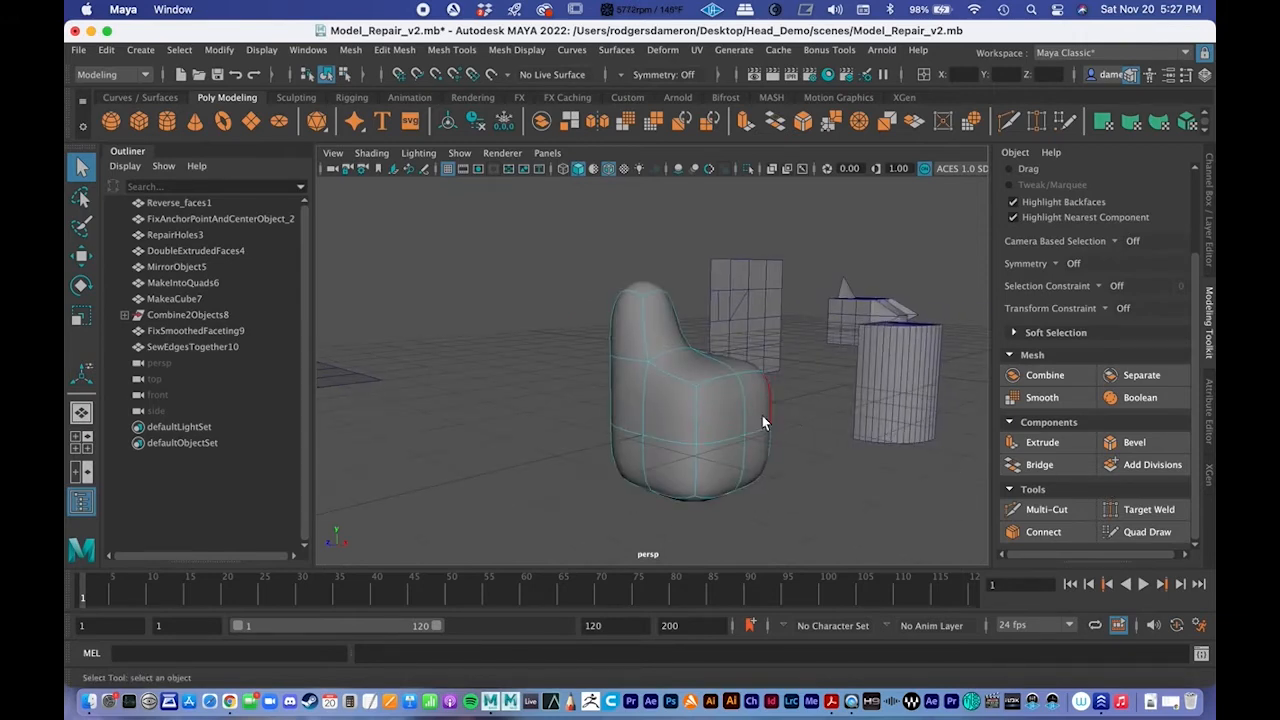
Step: Extrude the unsmoothed model's upper front face about 0.496, and undo both the offset and the extrusion
right_click_drag(709, 262, 785, 238)
key("1")
right_click_drag(706, 262, 708, 306)
left_click(712, 388)
left_click(1033, 441)
left_click_drag(690, 357, 630, 357, "alt")
left_click_drag(680, 399, 716, 407)
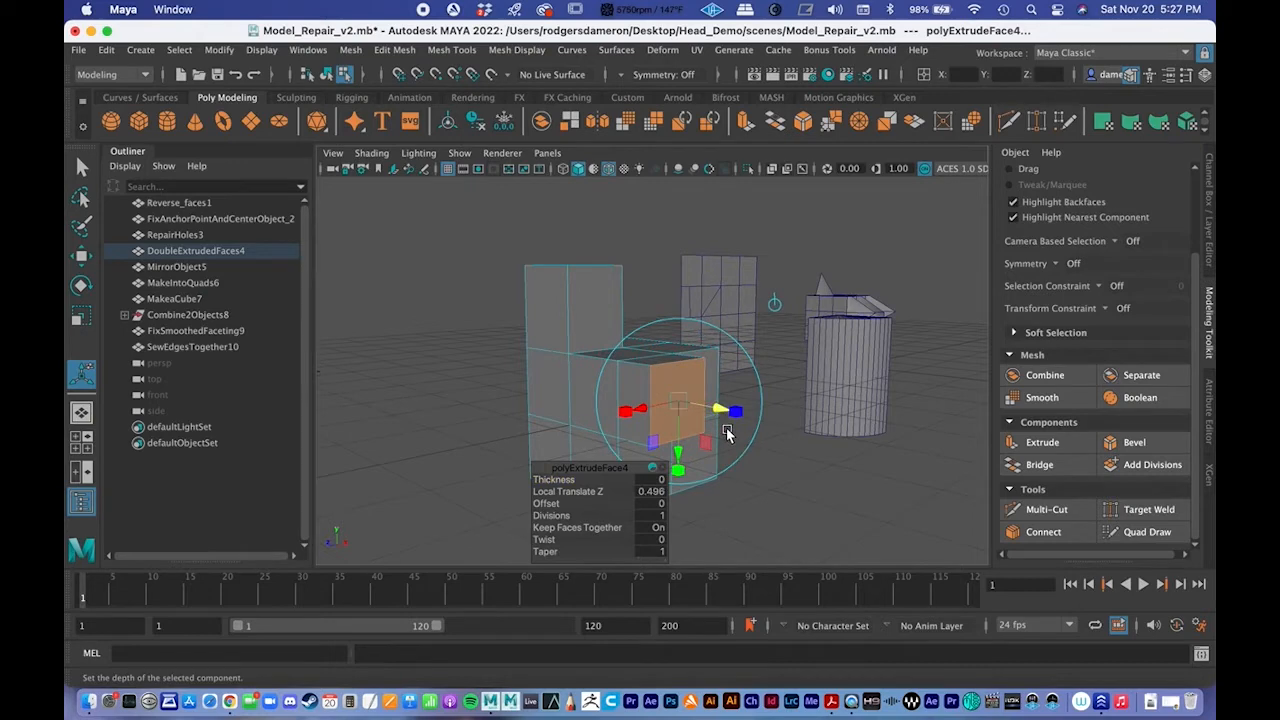
key("super+z")
key("super+z")
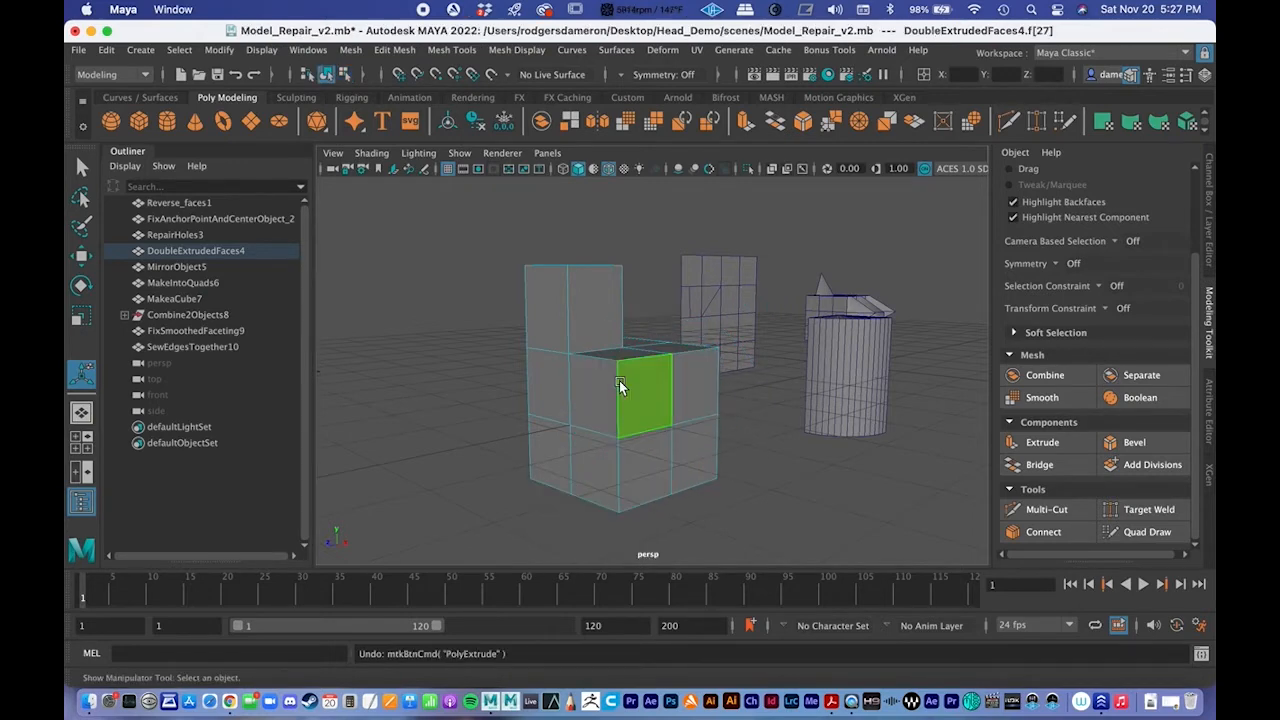
Step: Turn the smooth preview back on for DoubleExtrudedFaces4 and clear the face selection
key("q")
key("3")
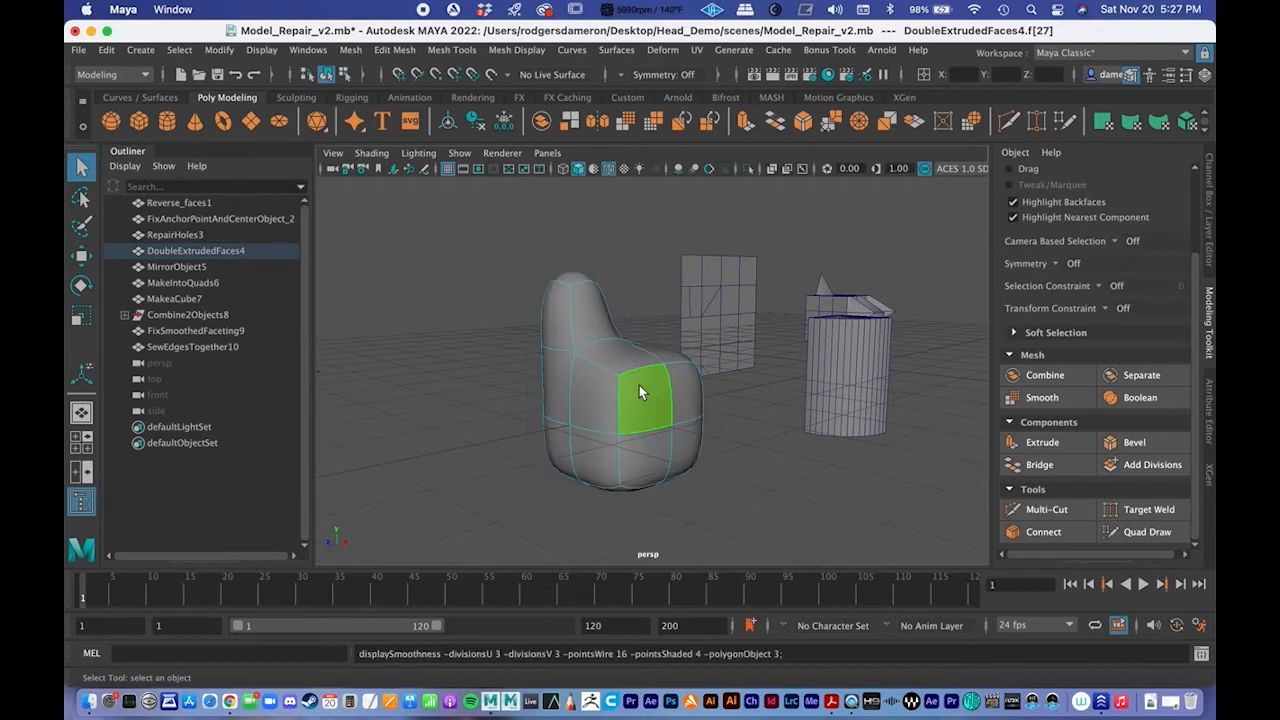
left_click(700, 468)
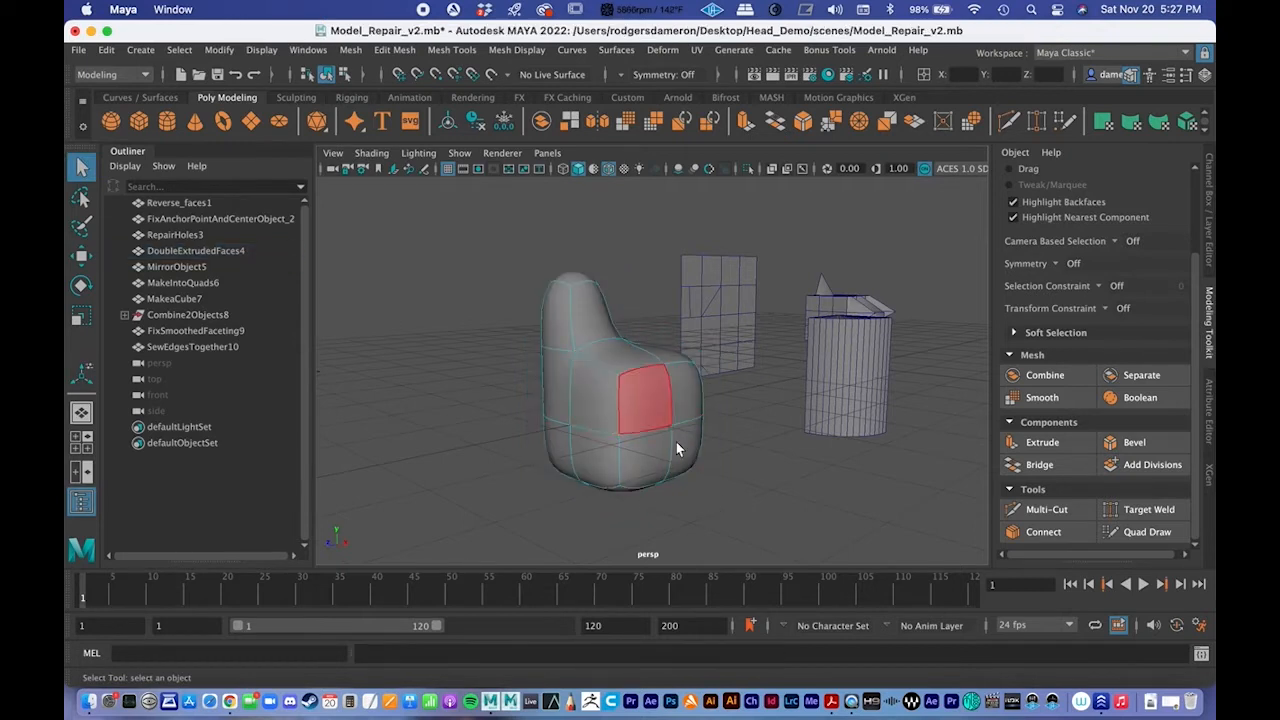
Step: Select MirrorObject5 and frame it in the view
middle_click_drag(690, 379, 409, 470, "alt")
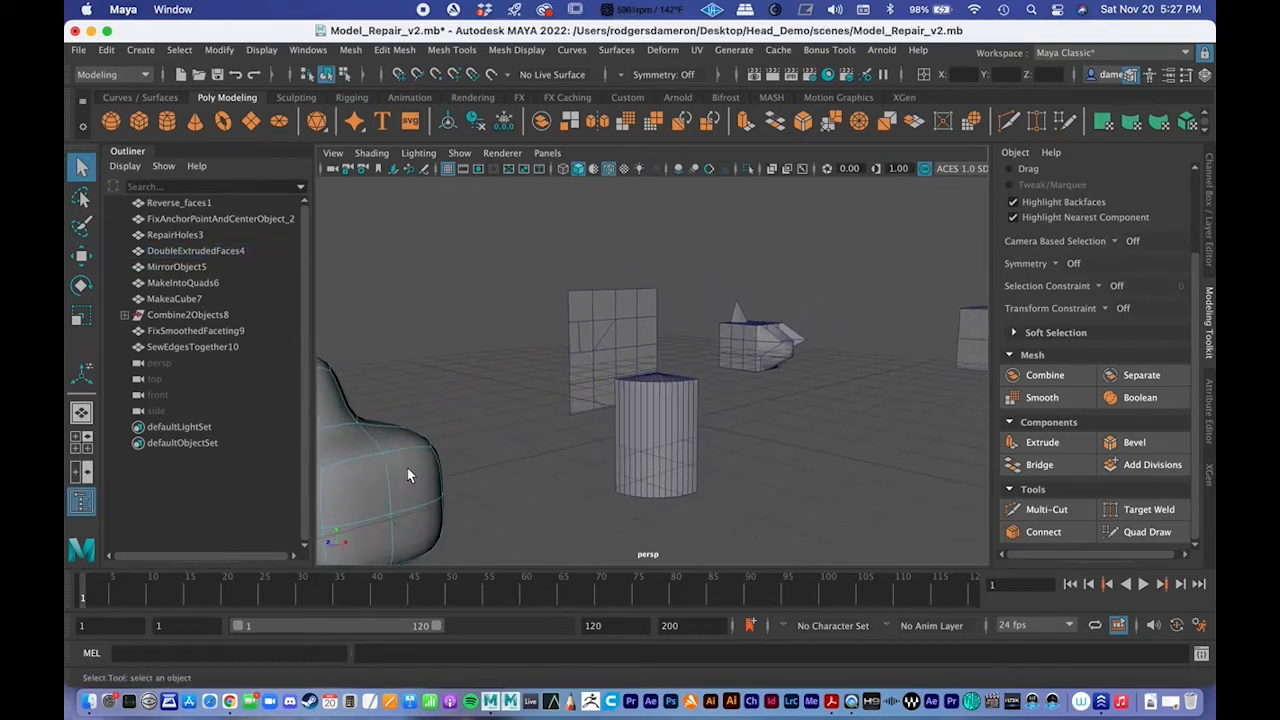
right_click_drag(409, 470, 587, 430, "alt")
left_click(186, 250)
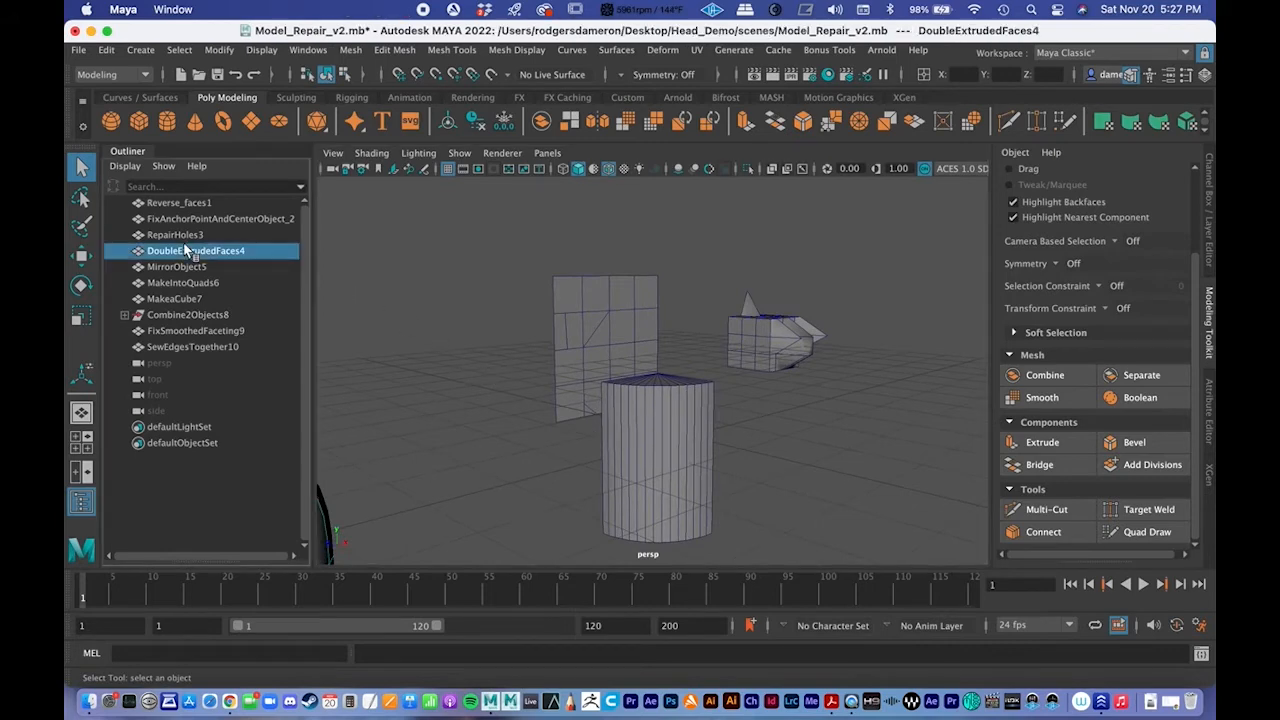
left_click(177, 266)
key("f")
Step: Examine the quarter cylinder from above and from its open sides to understand how it needs mirroring
left_click_drag(734, 451, 543, 346, "alt")
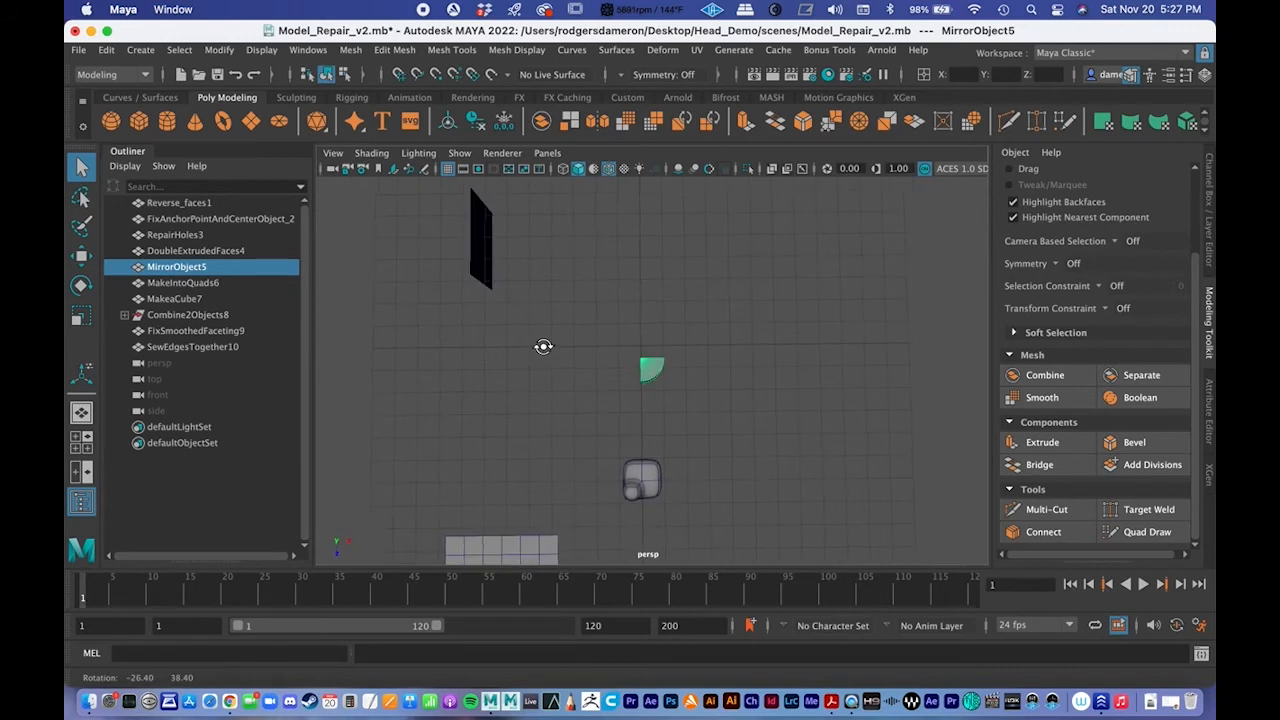
left_click_drag(660, 386, 726, 337, "alt")
right_click_drag(726, 337, 454, 322, "alt")
left_click_drag(617, 357, 571, 337, "alt")
right_click_drag(571, 337, 662, 352, "alt")
left_click_drag(662, 352, 653, 352, "alt")
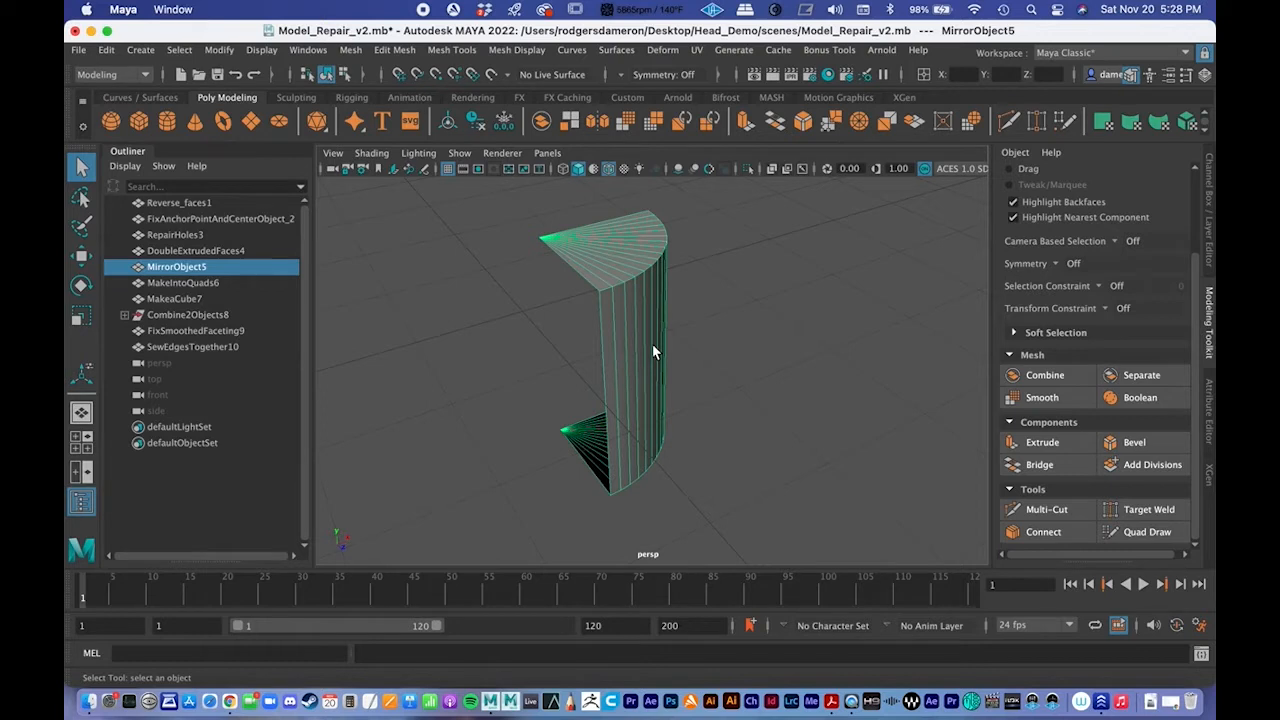
left_click_drag(661, 332, 643, 331, "alt")
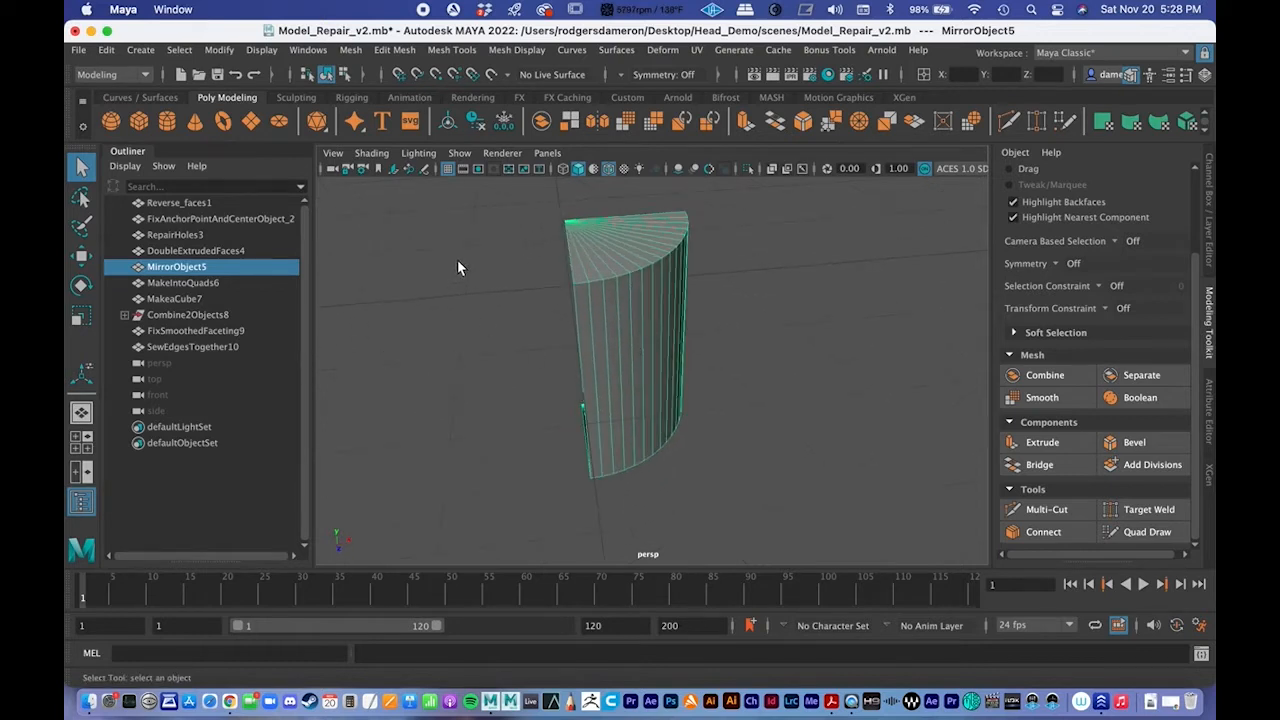
left_click_drag(660, 378, 637, 398, "alt")
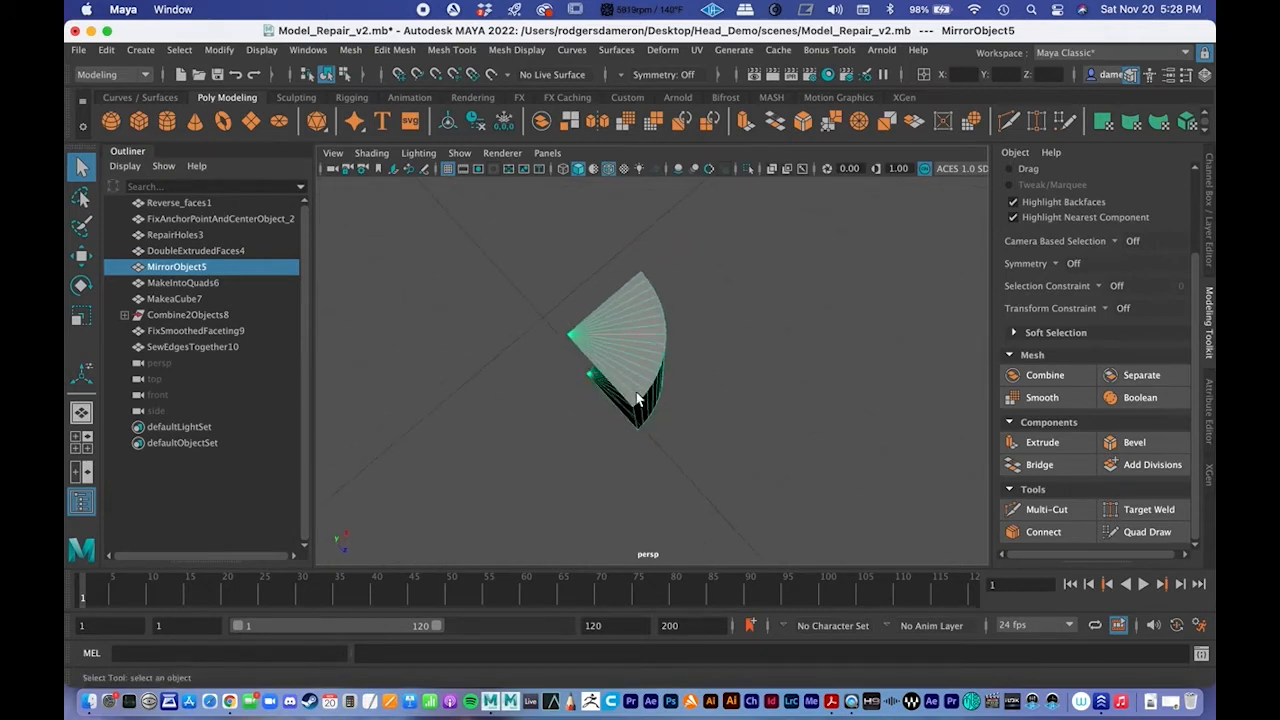
left_click_drag(670, 508, 569, 483, "alt")
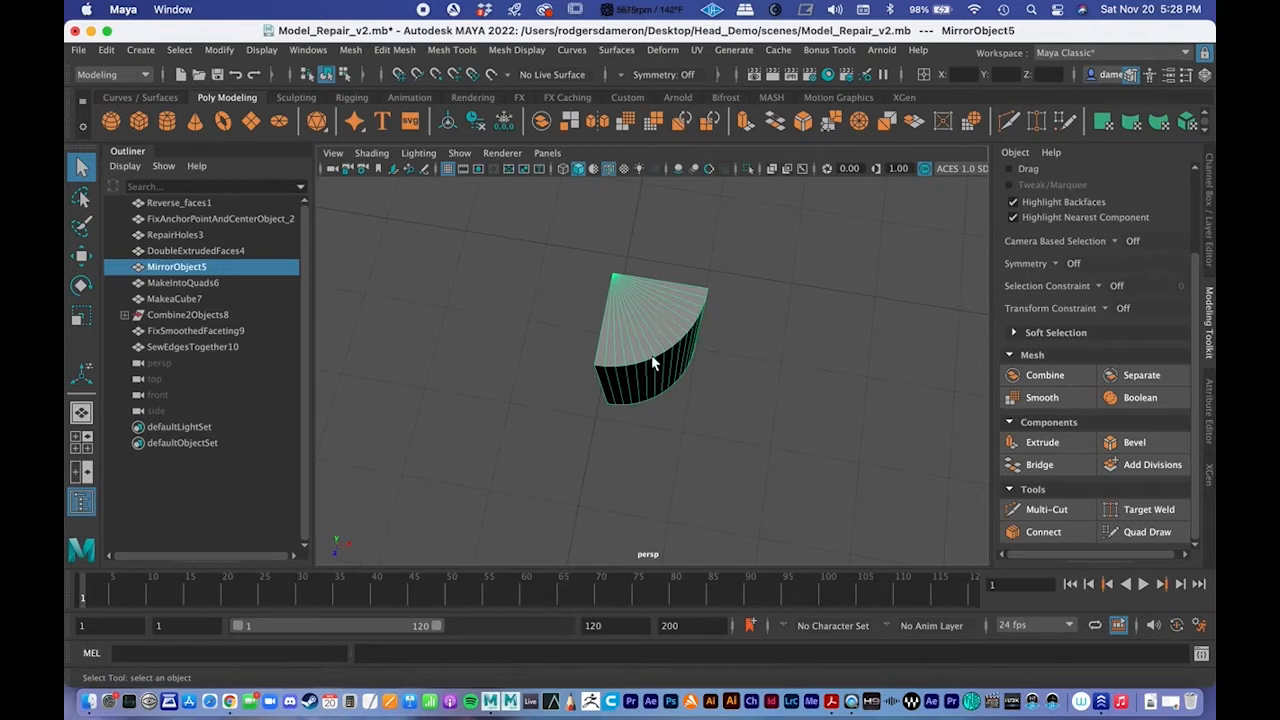
left_click_drag(616, 355, 623, 410, "alt")
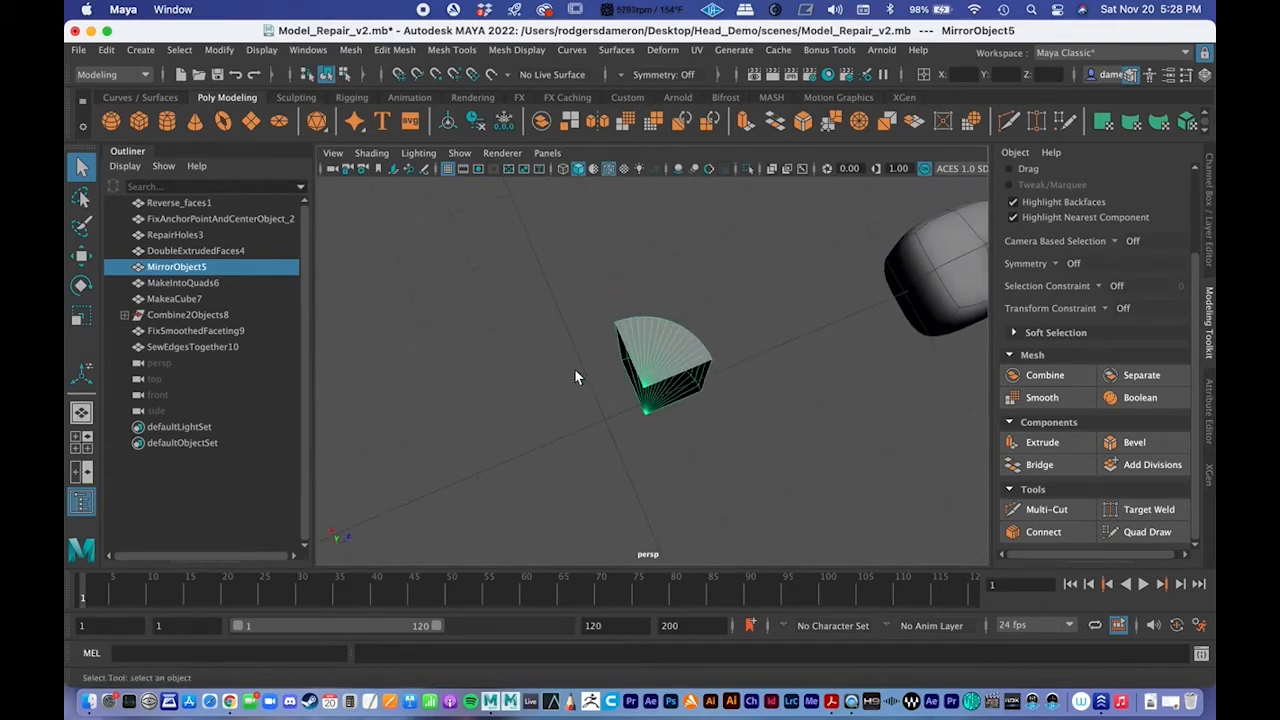
left_click_drag(620, 374, 473, 364, "alt")
right_click_drag(473, 364, 692, 380, "alt")
middle_click_drag(692, 380, 652, 411, "alt")
right_click_drag(652, 411, 573, 382, "alt")
left_click_drag(573, 382, 616, 367, "alt")
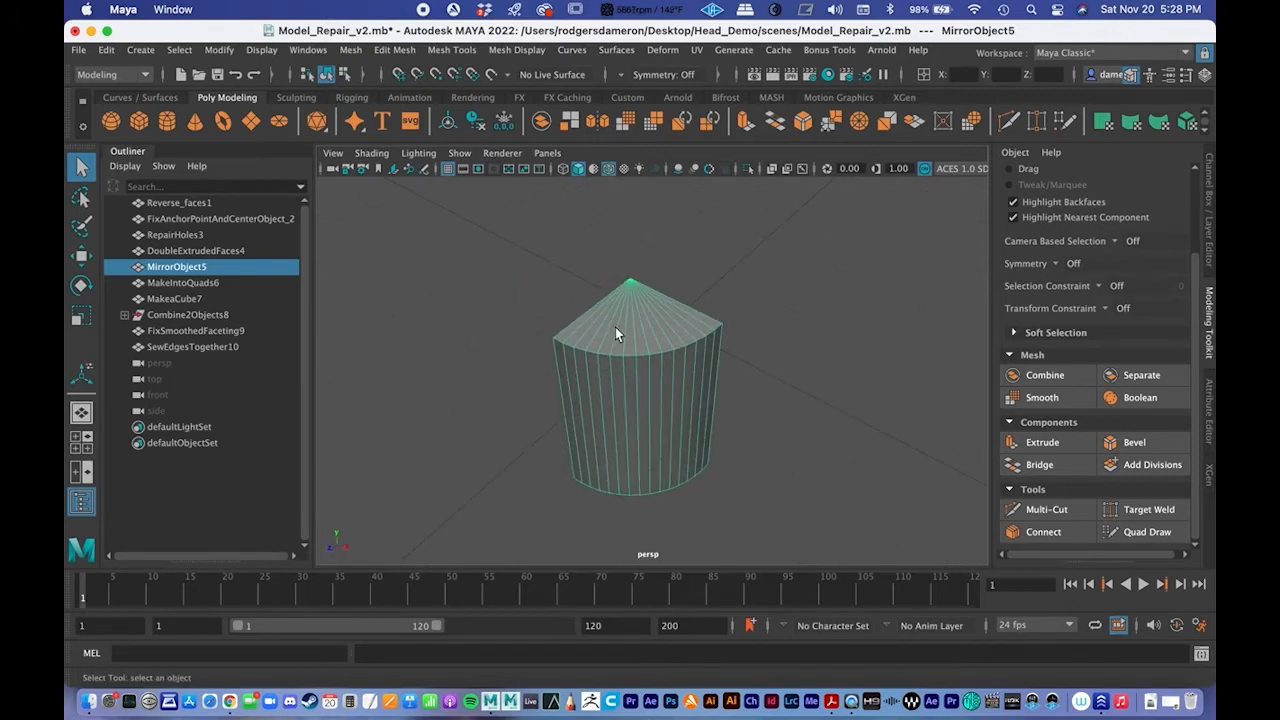
Step: Try mirroring MirrorObject5 with the current mirror settings, and undo the mirror
left_click(597, 125)
key("super+z")
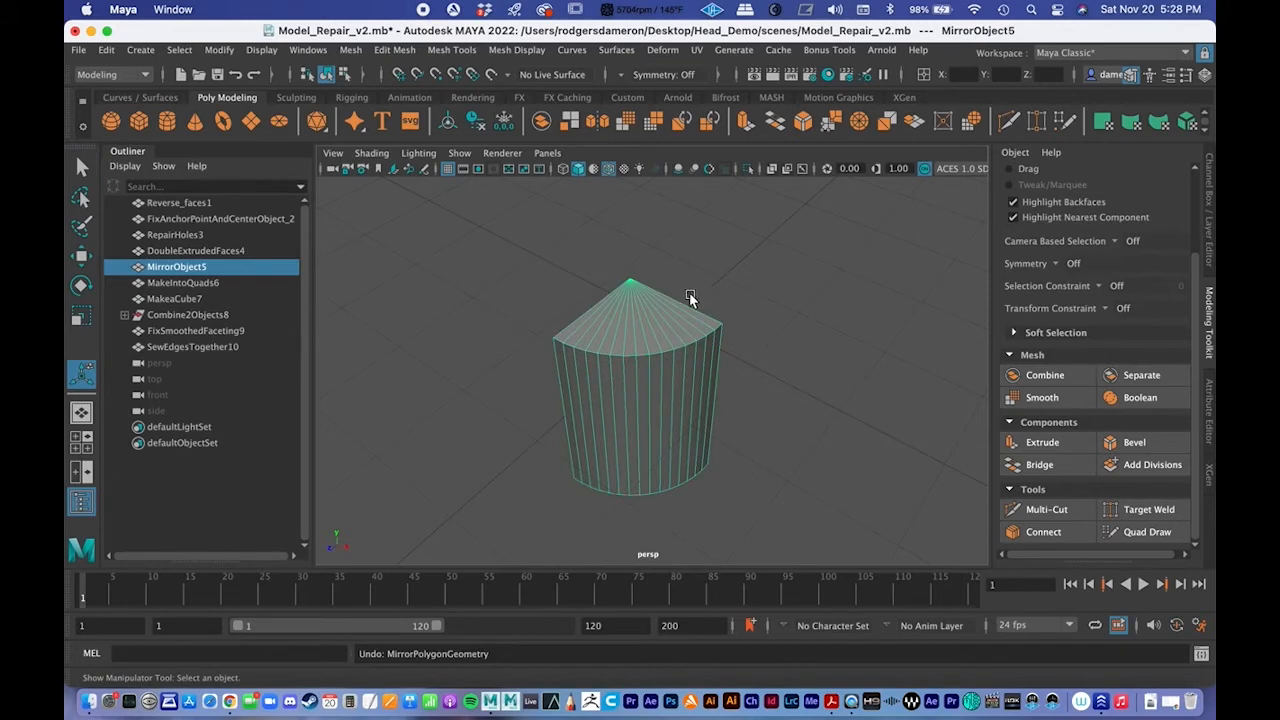
key("q")
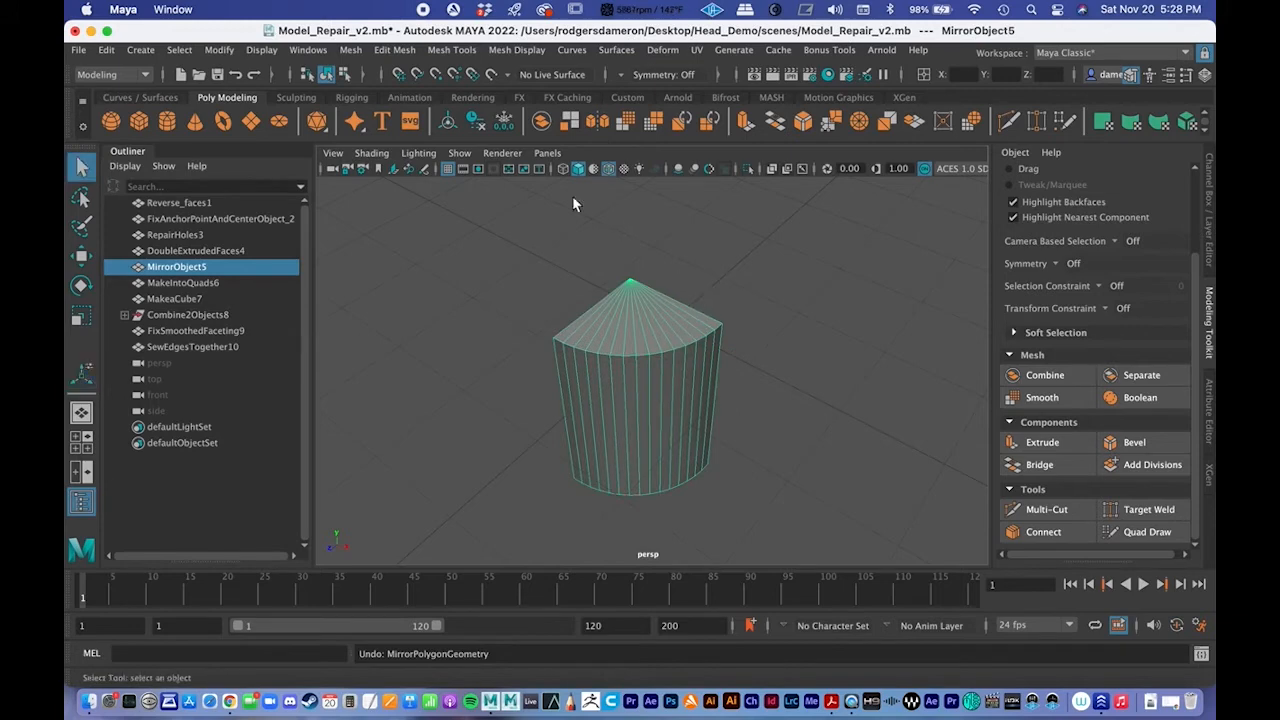
Step: Open the Mirror options and place the dialog clear of the quarter cylinder
left_click(352, 51)
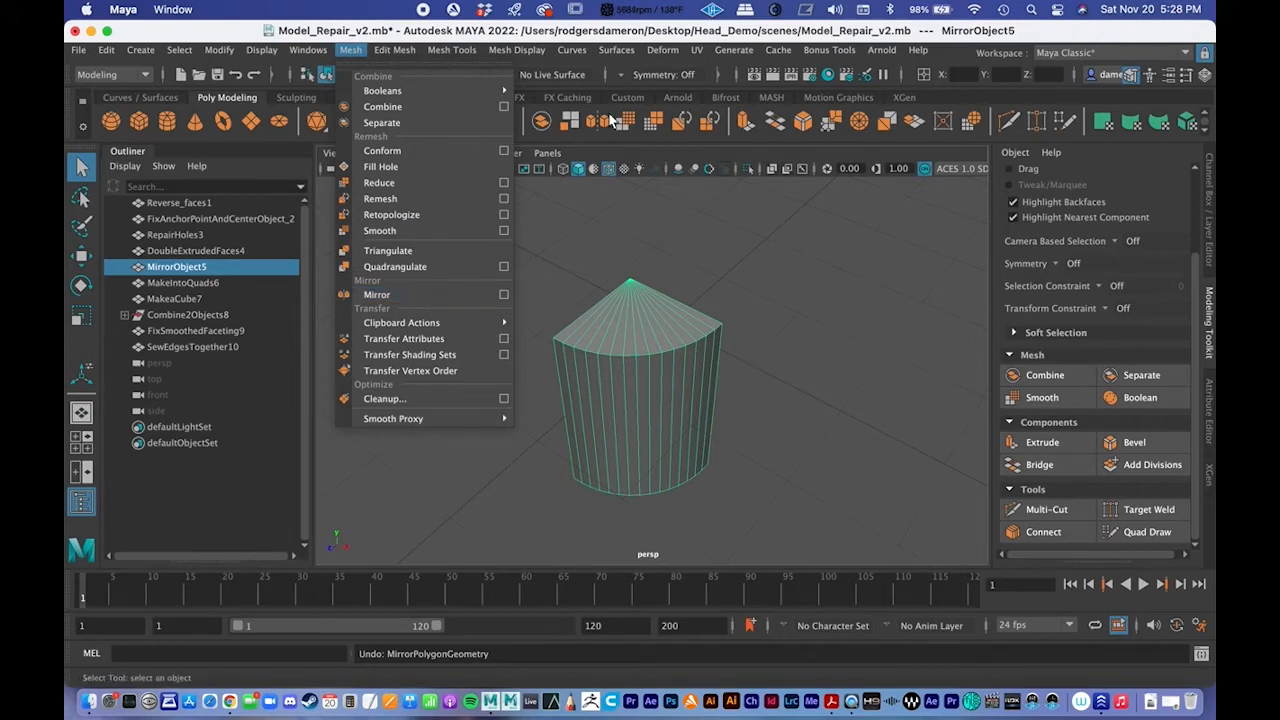
left_click(506, 296)
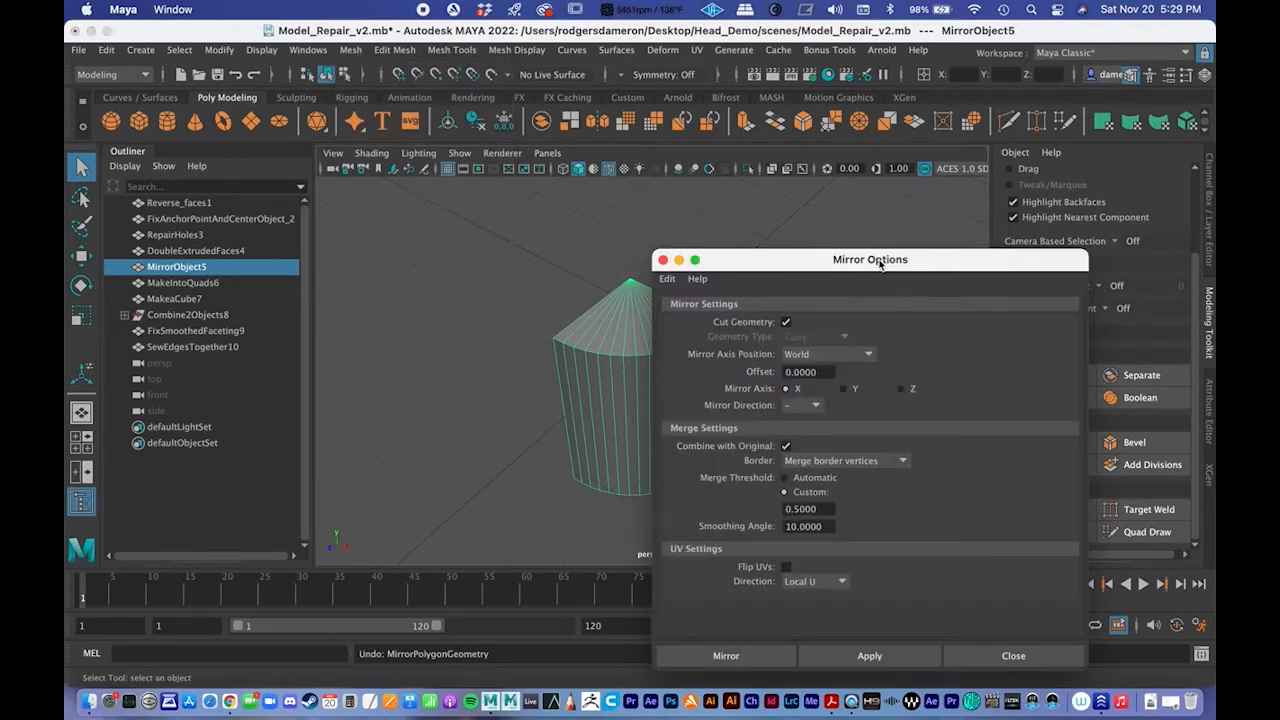
left_click_drag(768, 258, 852, 146)
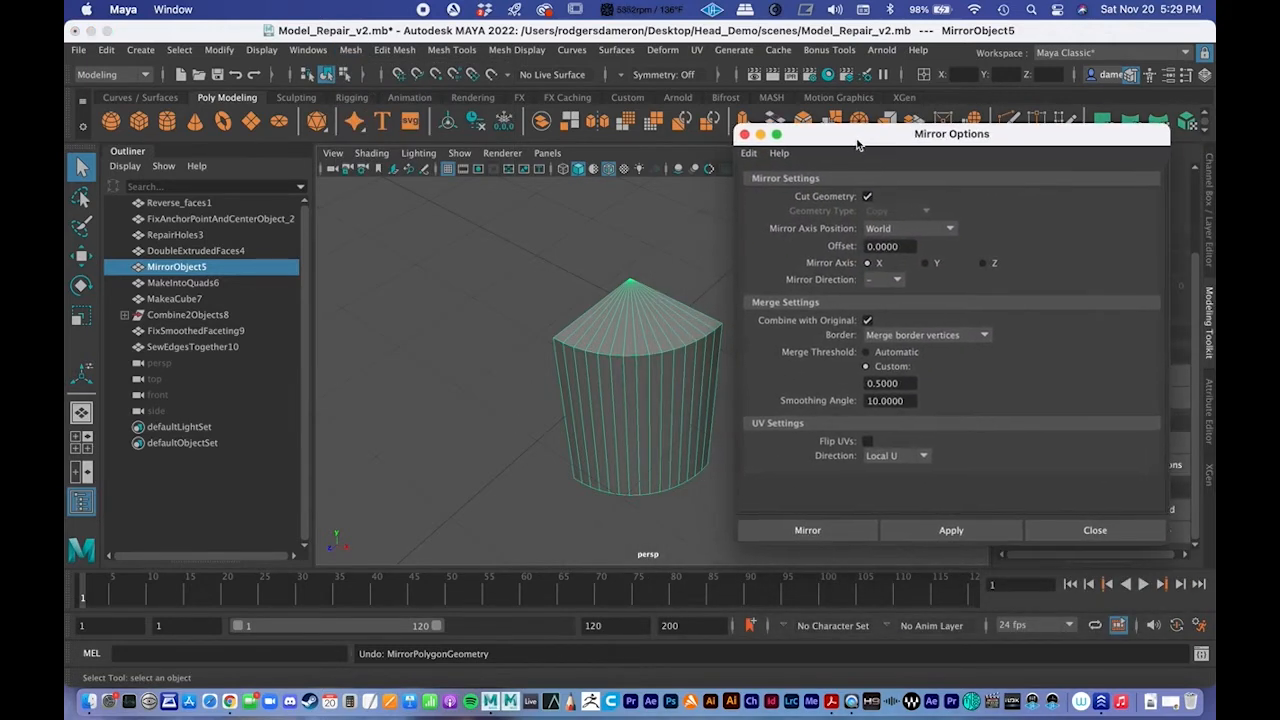
Step: Show the move manipulator on MirrorObject5 to examine which axes its open sides face
left_click_drag(639, 294, 540, 272, "alt")
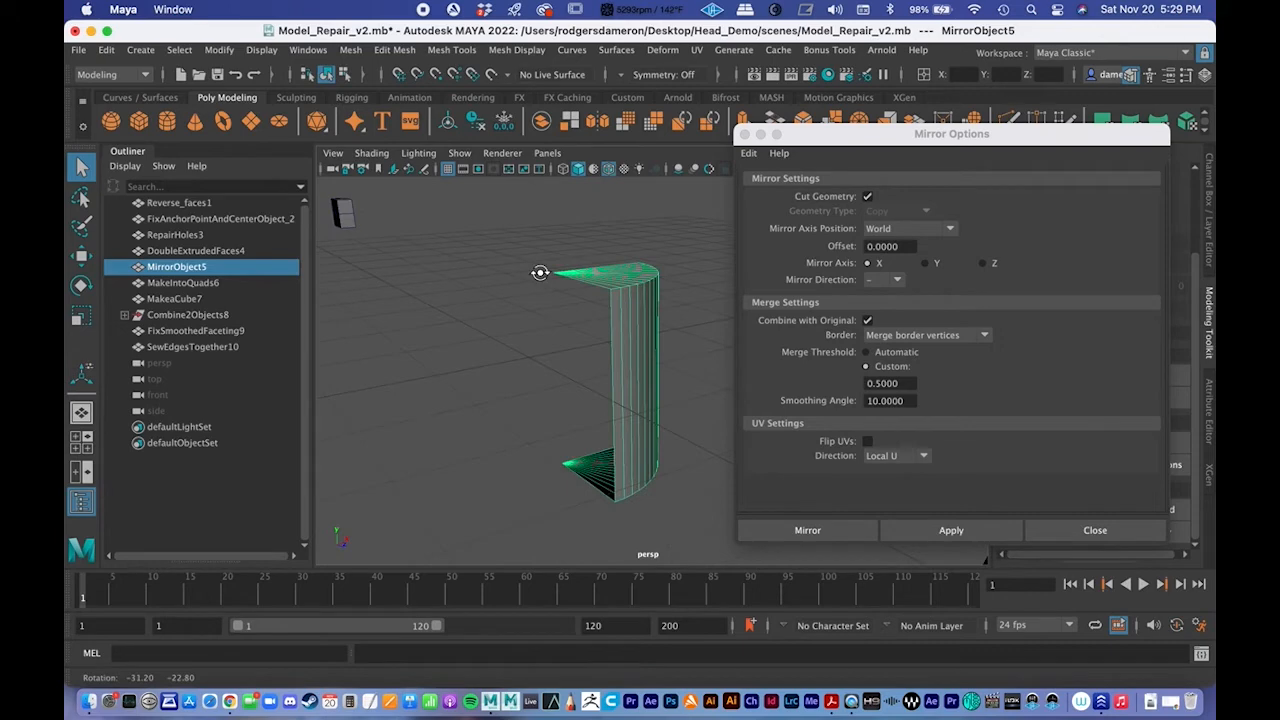
key("w")
left_click_drag(540, 270, 715, 322, "alt")
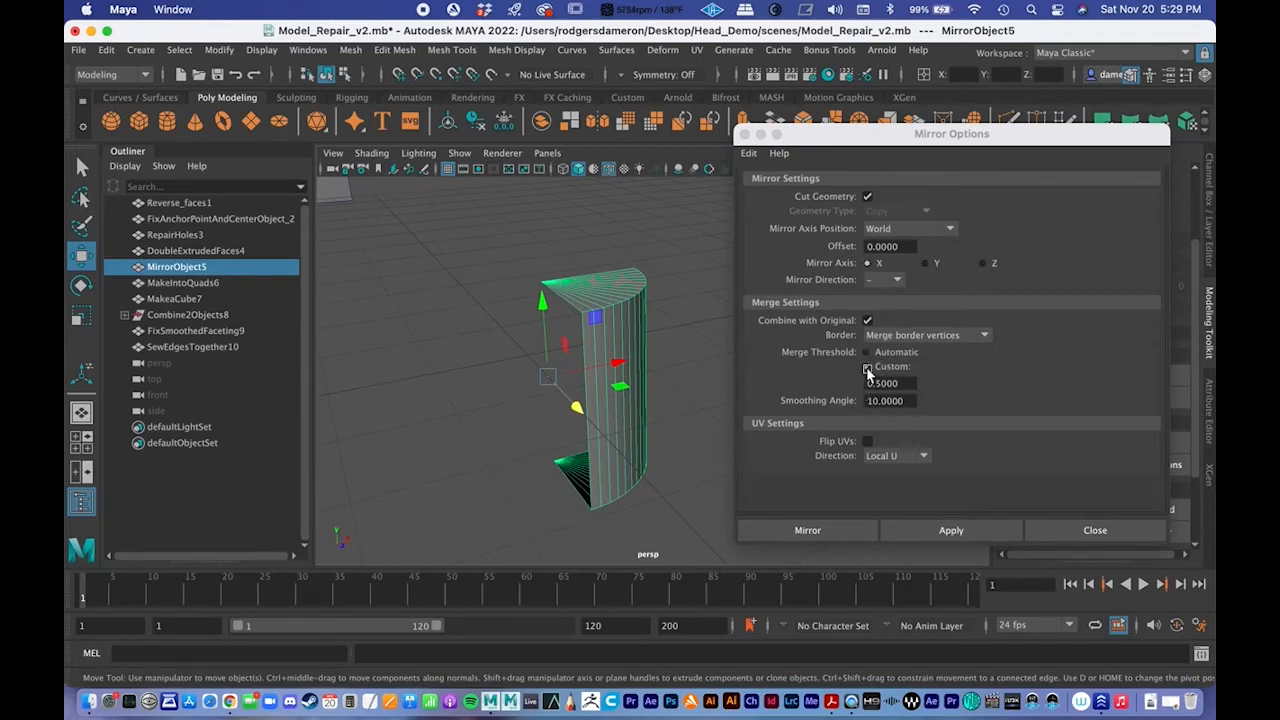
middle_click_drag(562, 386, 549, 375, "alt")
right_click_drag(549, 375, 487, 378, "alt")
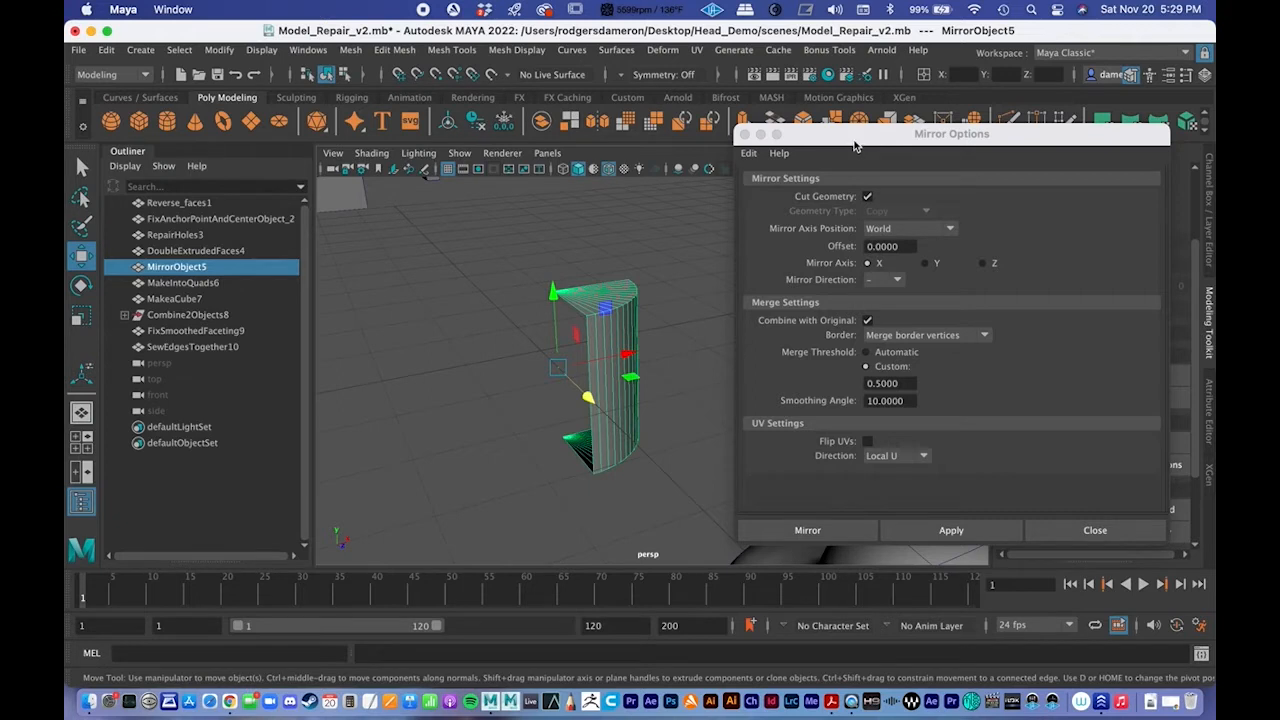
Step: Review the available mirror axis position choices and place the Mirror Options dialog clear of the quarter cylinder
left_click_drag(856, 141, 751, 112)
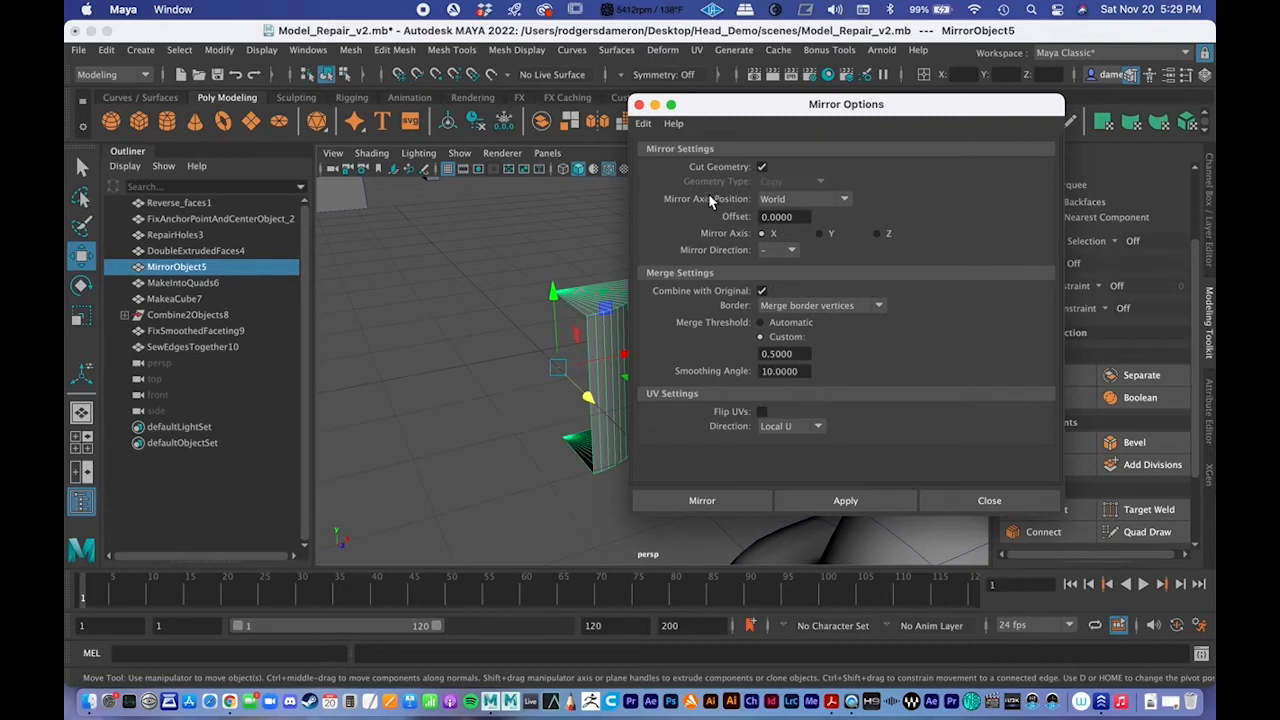
left_click(782, 201)
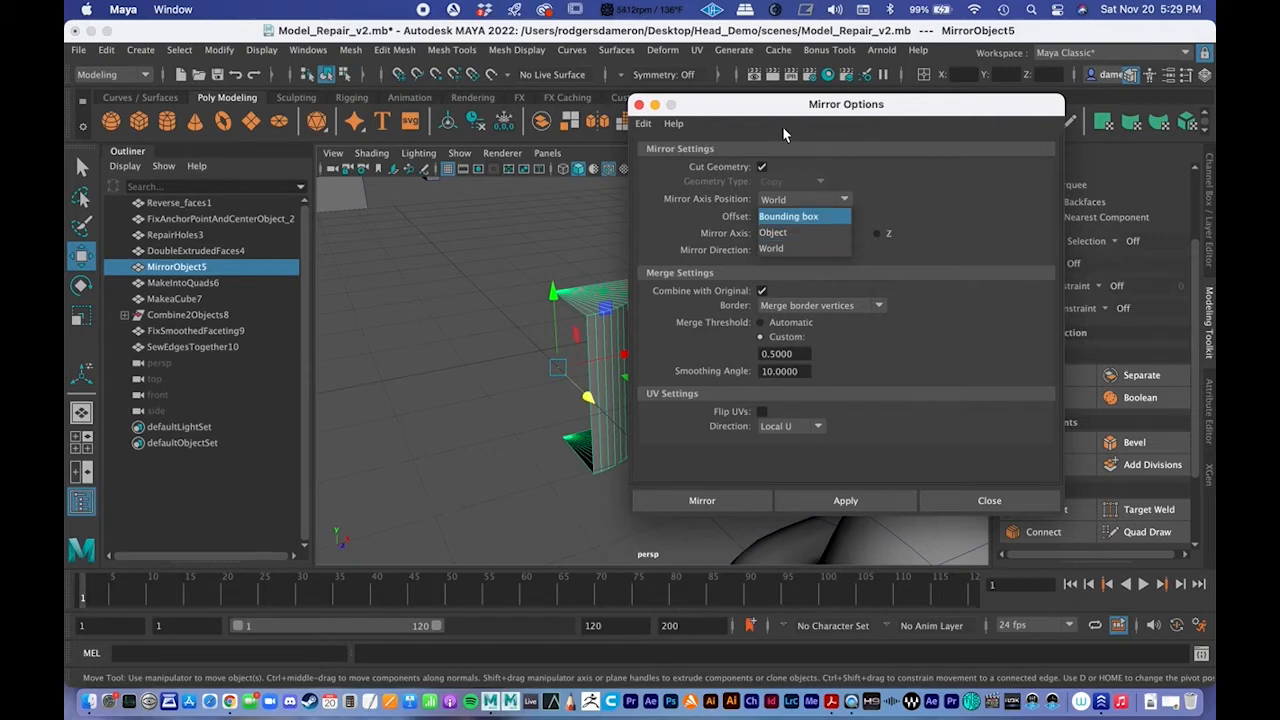
left_click_drag(757, 108, 906, 110)
Step: Reselect MirrorObject5 and examine from several angles how its open sides line up with the X and Z axes
left_click(668, 359)
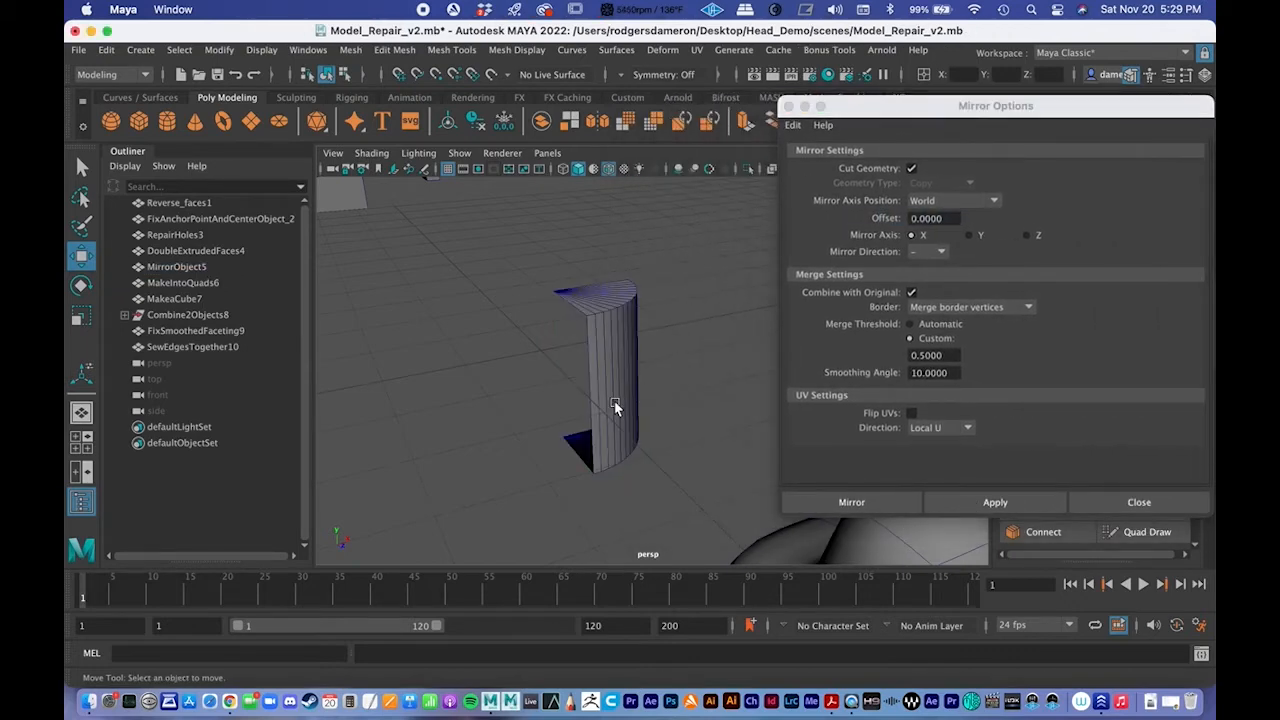
left_click(618, 388)
left_click_drag(639, 388, 554, 392, "alt")
right_click_drag(554, 392, 730, 434, "alt")
left_click_drag(730, 434, 540, 425, "alt")
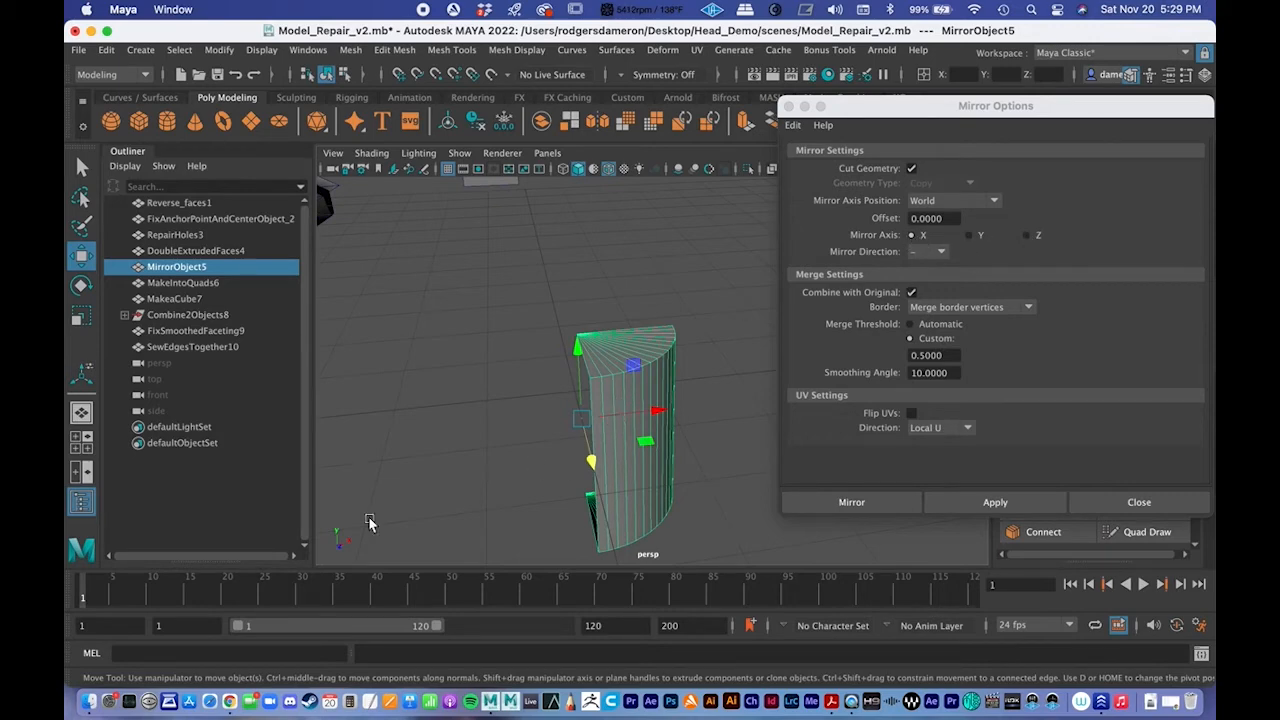
left_click_drag(595, 395, 644, 444, "alt")
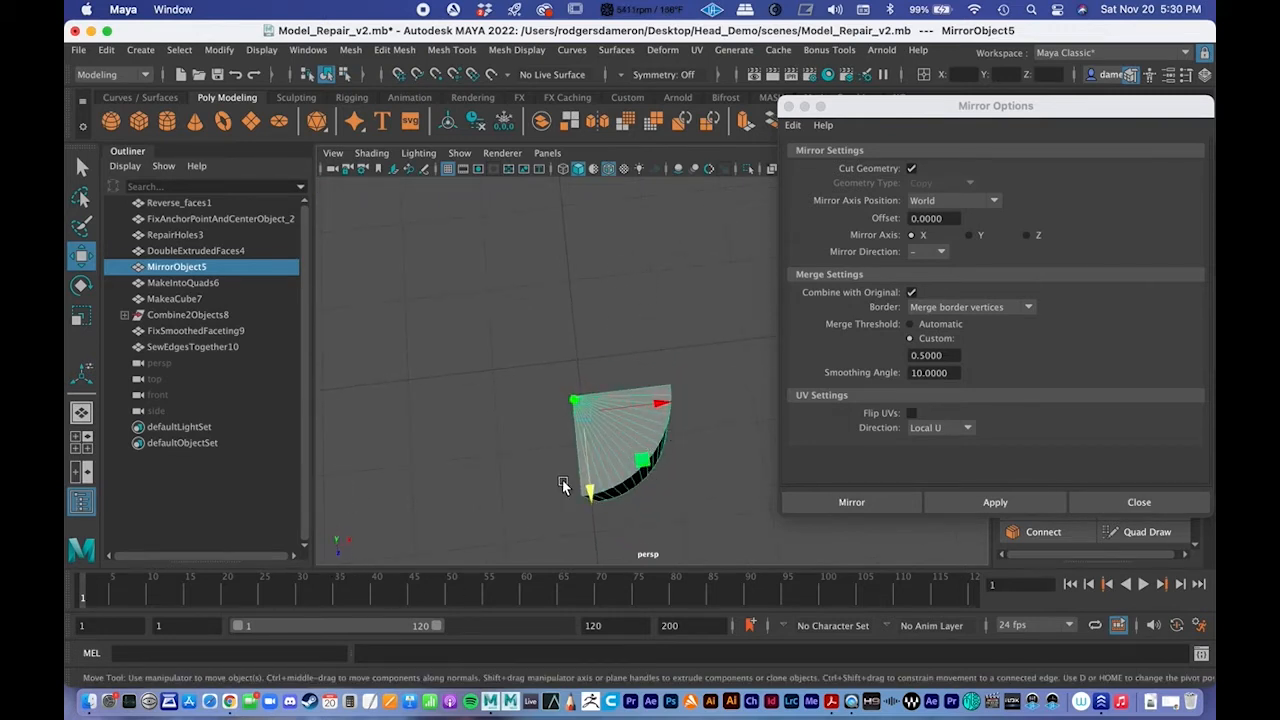
mouse_move(625, 422)
left_mouse_down("alt")
mouse_move(612, 428)
mouse_move(636, 426)
left_mouse_up("alt")
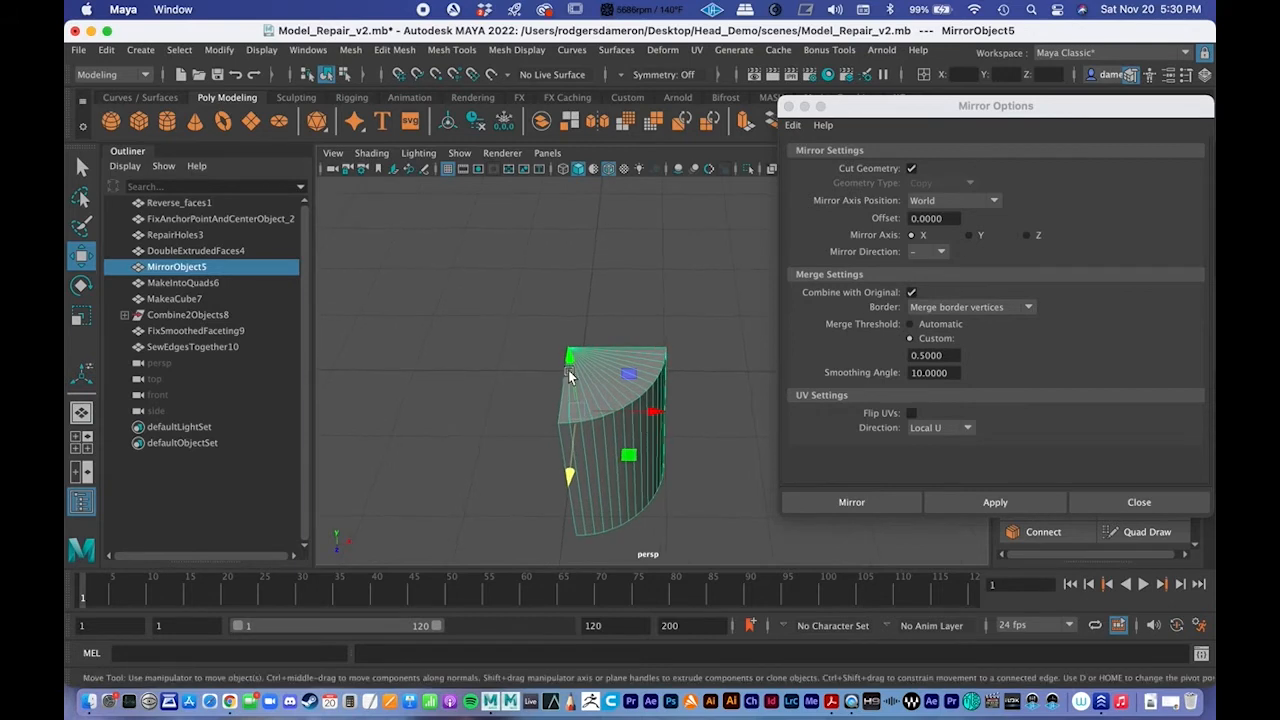
Step: Mirror MirrorObject5 across the world X axis in the negative direction, merging border vertices with a custom threshold of 0.5
left_click(933, 255)
left_click(915, 286)
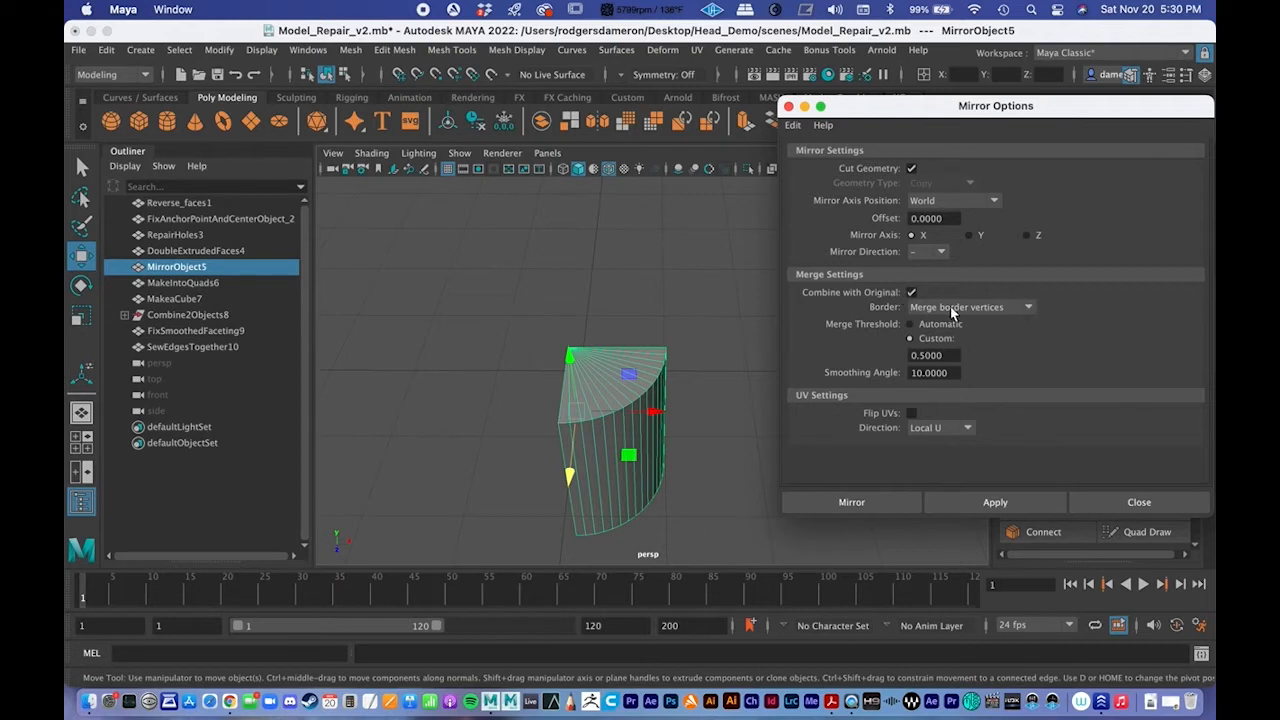
left_click(908, 325)
left_click(914, 337)
left_click_drag(610, 340, 638, 332, "alt")
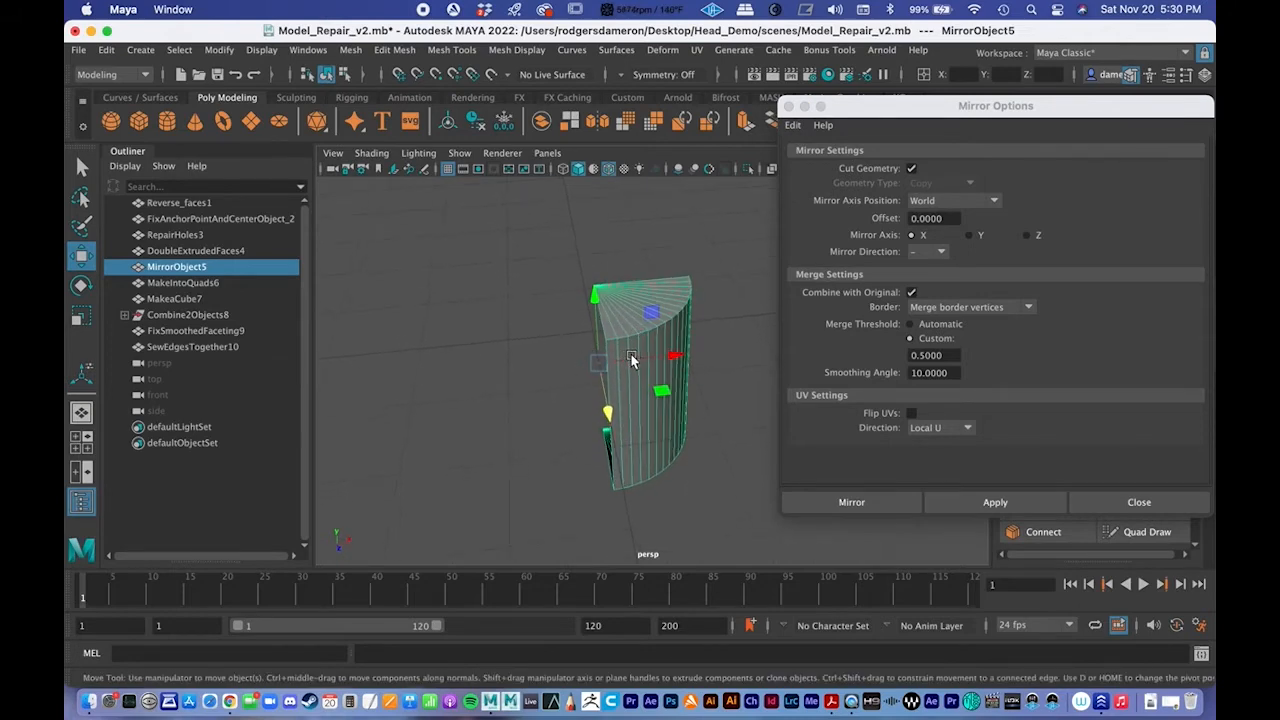
mouse_move(613, 364)
left_mouse_down("alt")
mouse_move(619, 354)
mouse_move(616, 385)
left_mouse_up("alt")
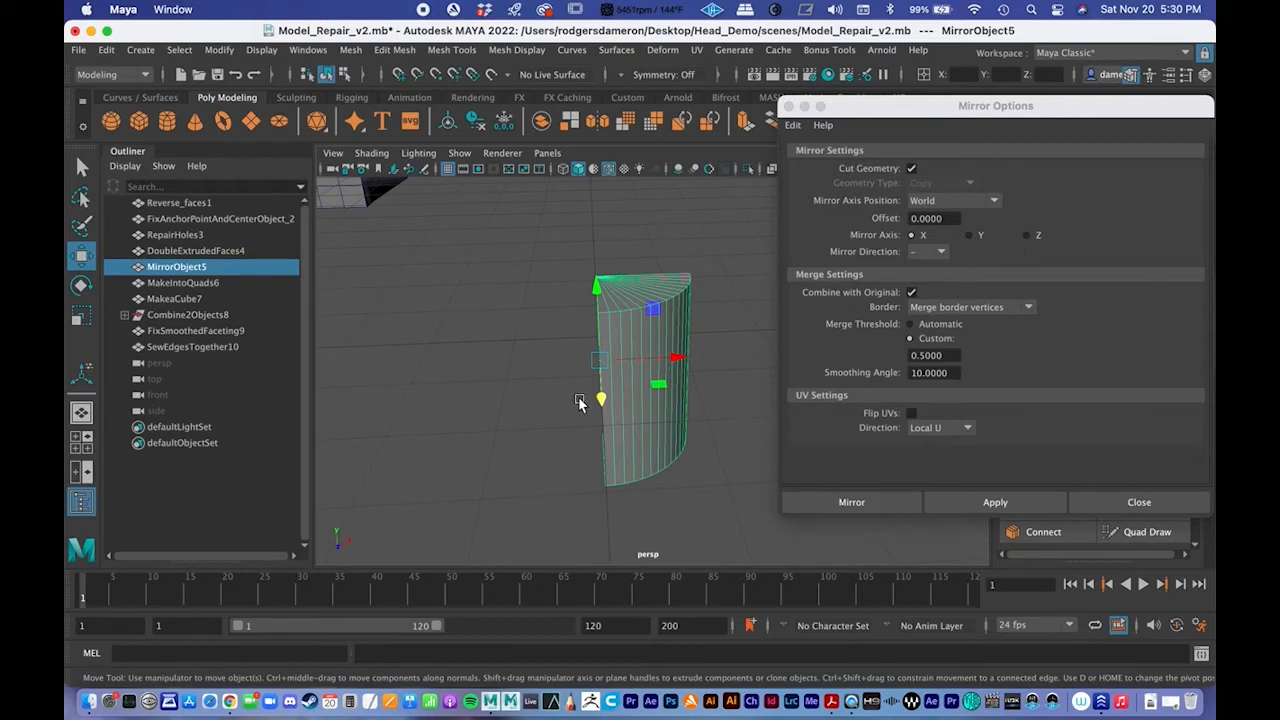
left_click(992, 500)
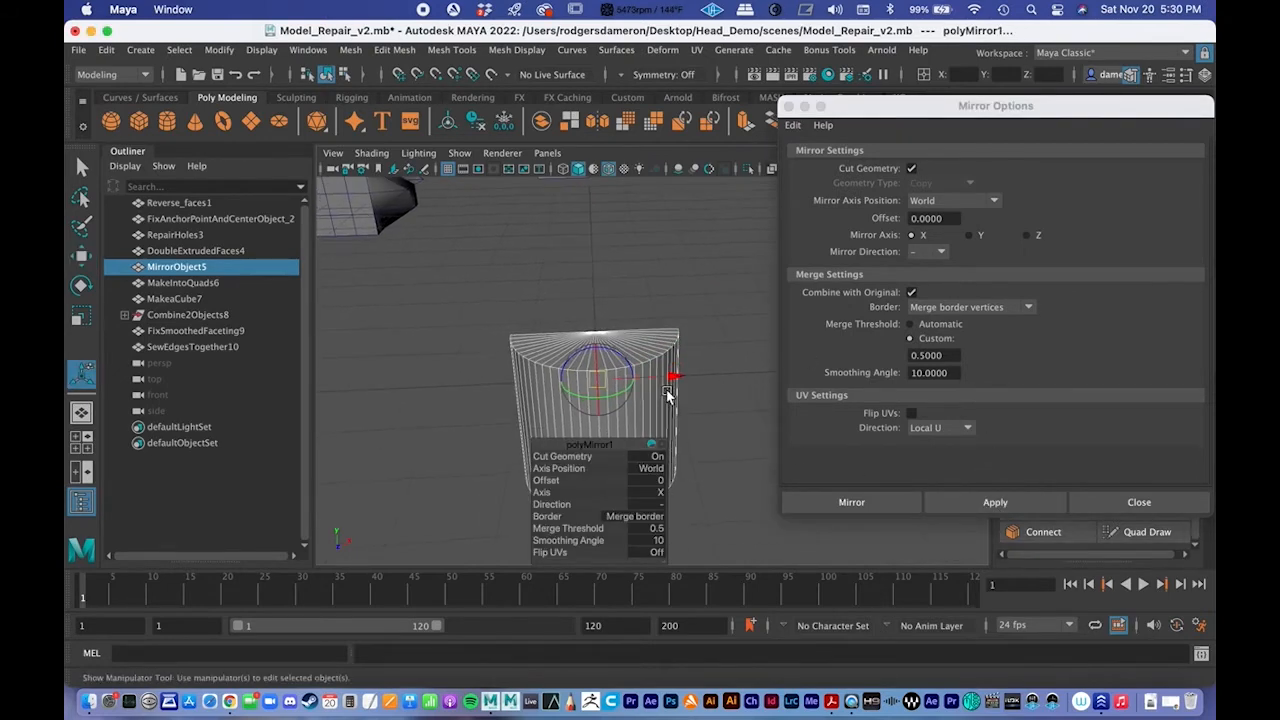
key("q")
left_click_drag(682, 389, 657, 412, "alt")
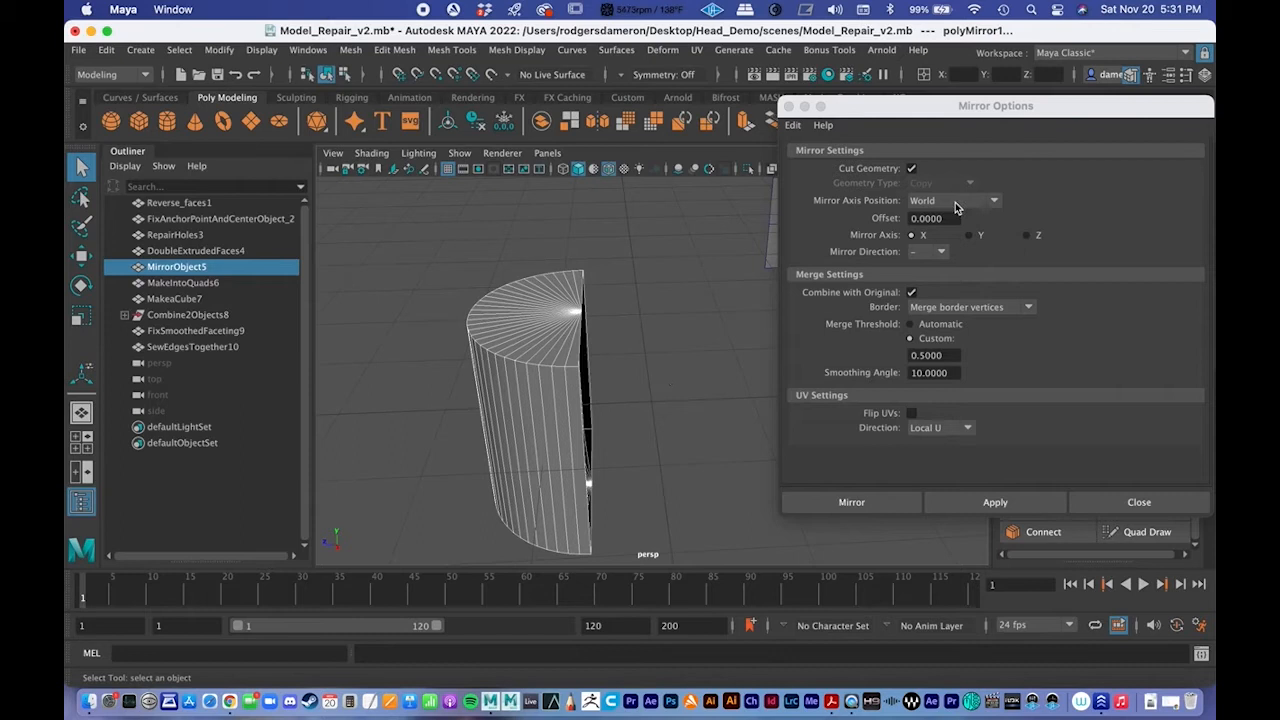
Step: Set the mirror axis to Z, try mirroring the half cylinder in the positive world direction, and undo the mirror
left_click(1026, 235)
left_click(930, 252)
left_click(937, 271)
left_click(1000, 503)
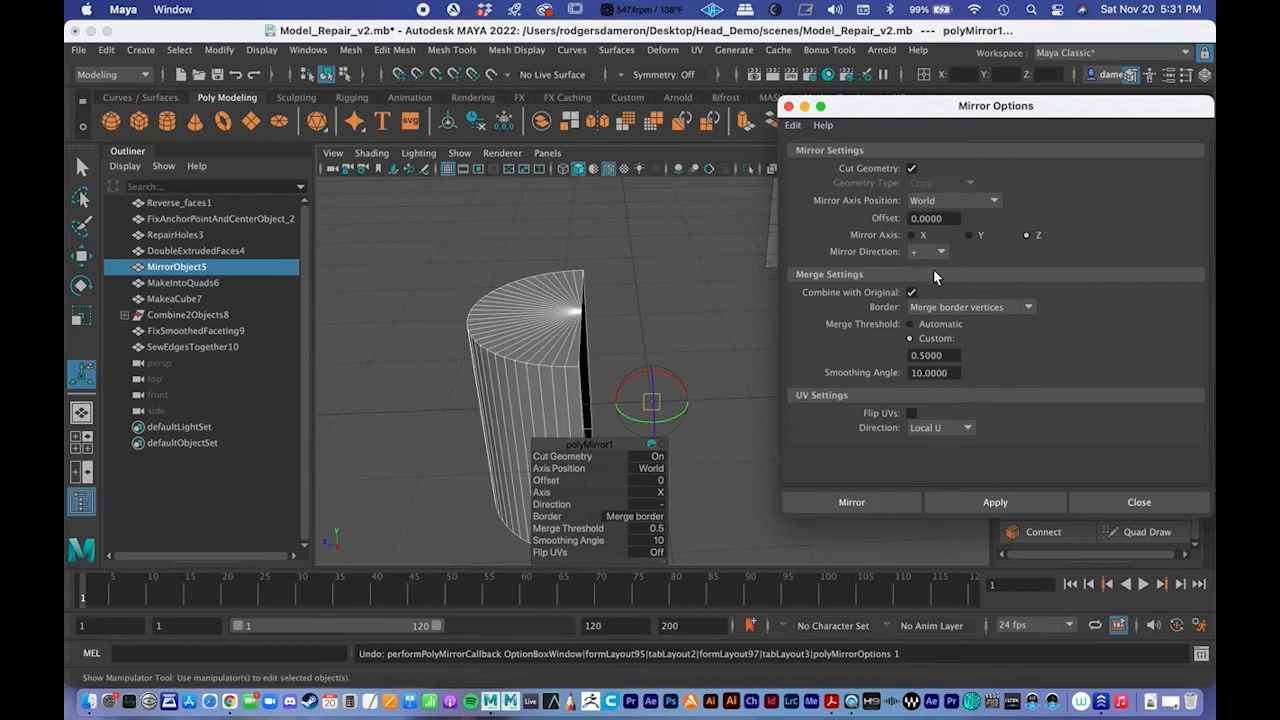
left_click(950, 501)
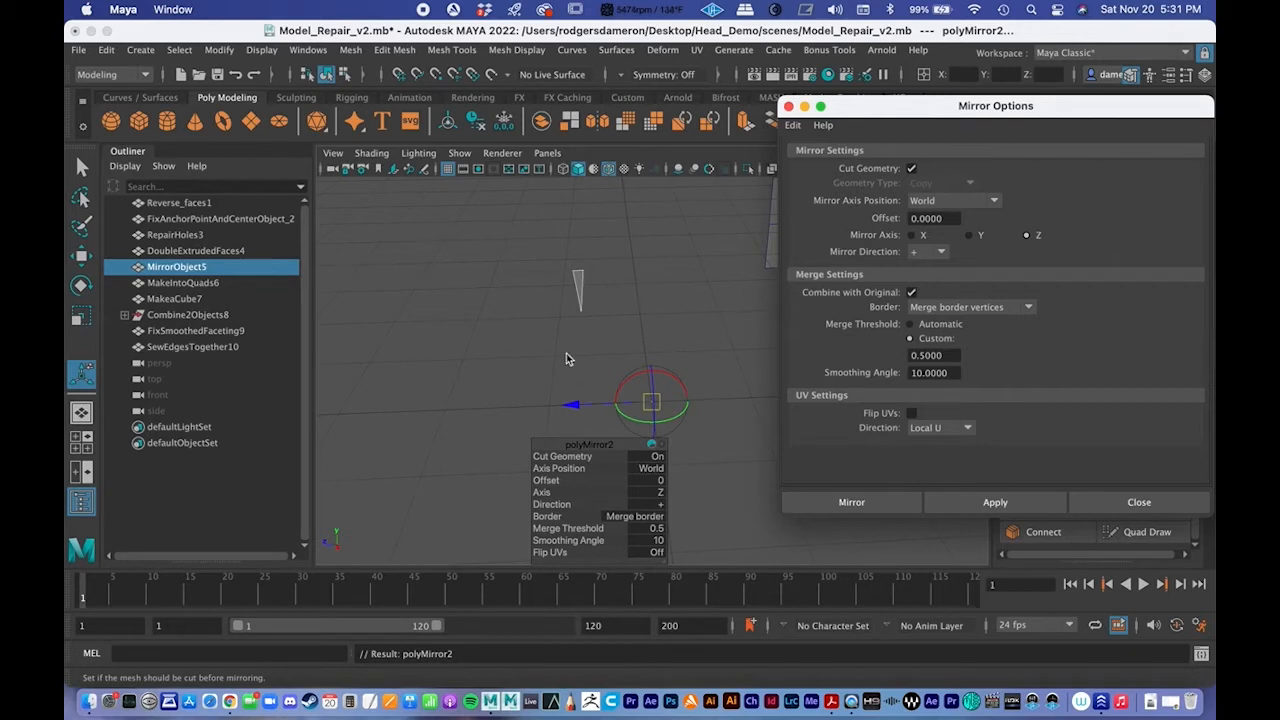
key("z")
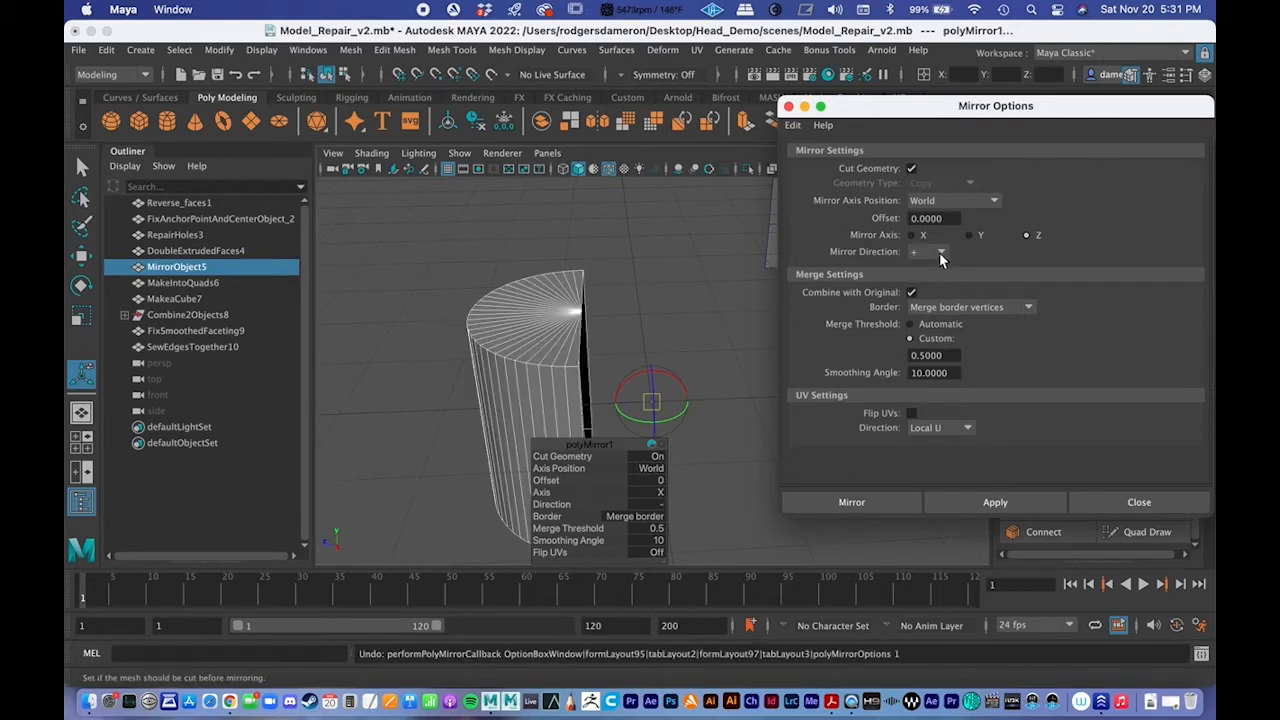
Step: Set the mirror direction to negative, try mirroring across the world Z axis, examine both halves, and undo the mirror
left_click(942, 252)
left_click(920, 280)
left_click(997, 505)
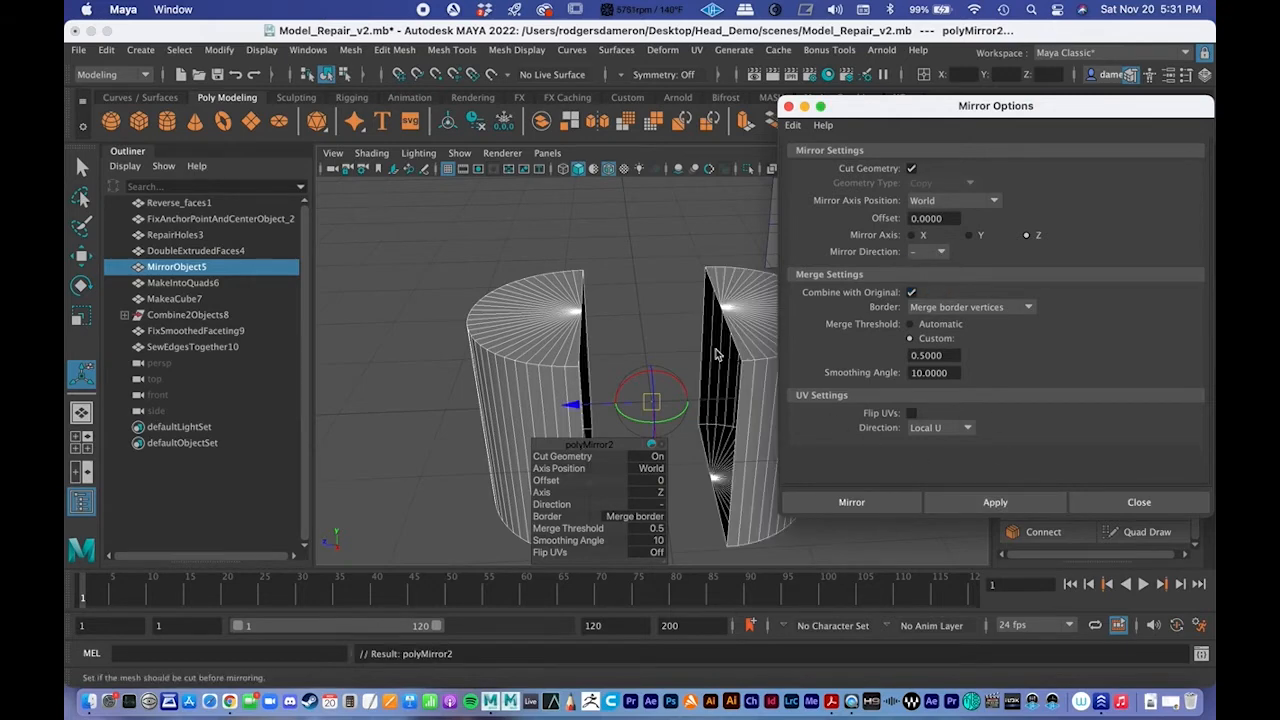
middle_click_drag(614, 321, 571, 309, "alt")
right_click_drag(571, 309, 543, 343, "alt")
middle_click_drag(606, 346, 563, 310, "alt")
right_click_drag(563, 310, 543, 334, "alt")
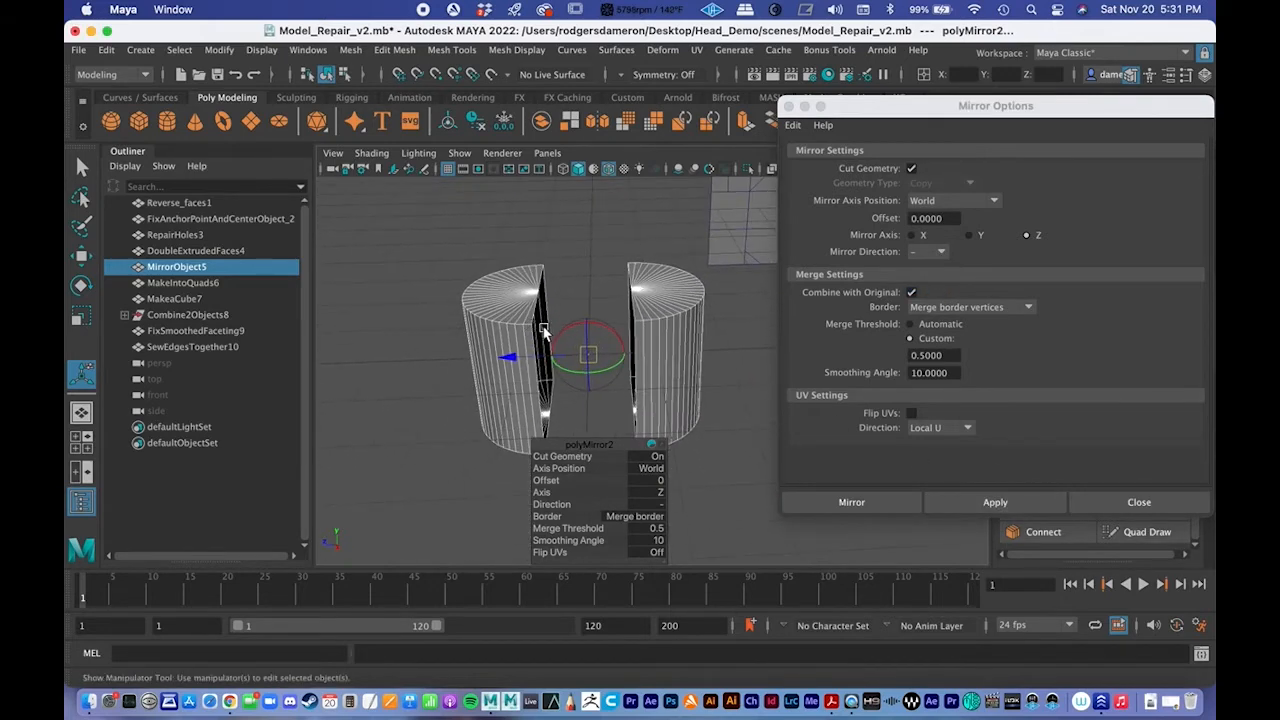
left_click_drag(543, 334, 557, 326, "alt")
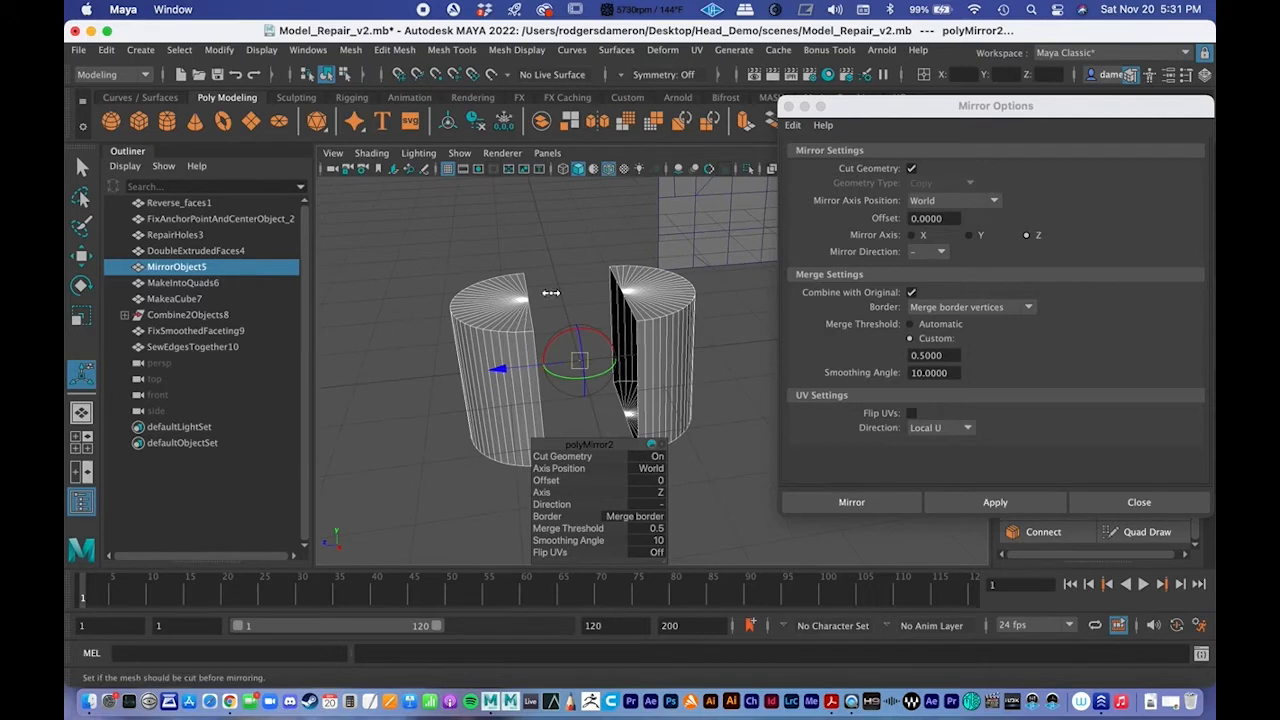
left_click_drag(643, 285, 597, 300, "alt")
middle_click_drag(591, 424, 596, 338, "alt")
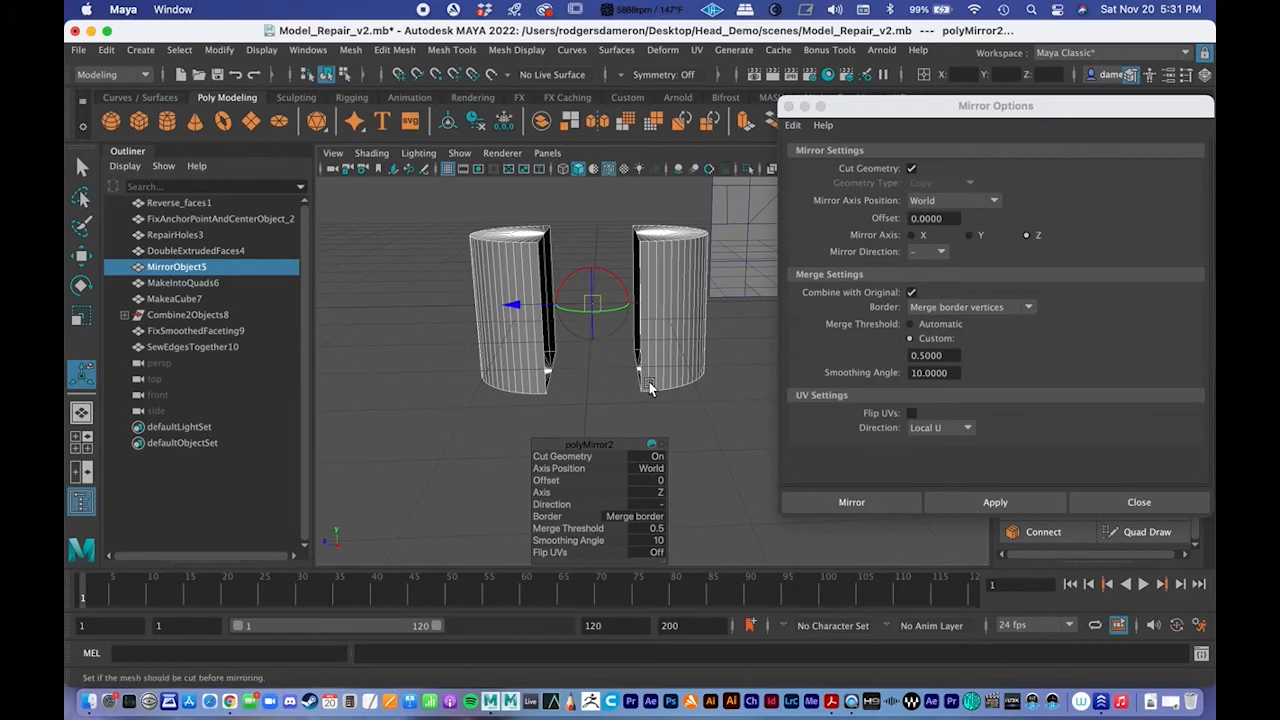
key("ctrl+z")
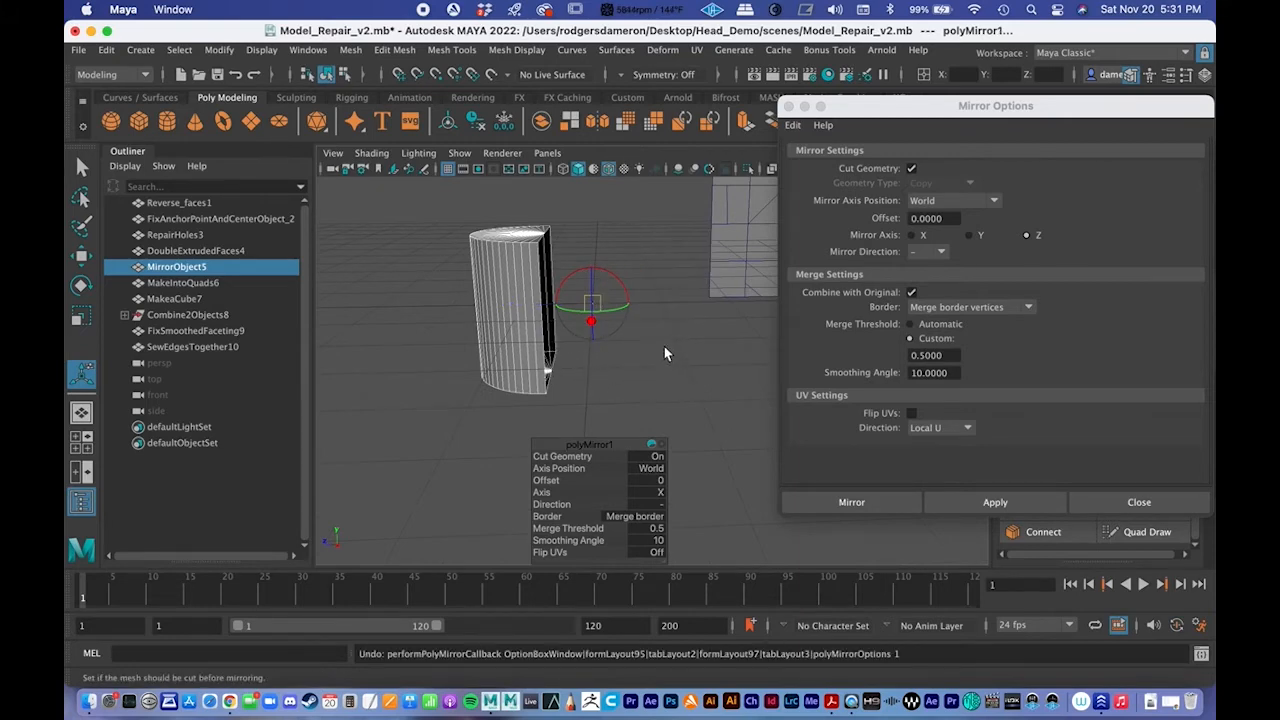
Step: Show the move manipulator on the half cylinder to examine its pivot relative to the open side
key("q")
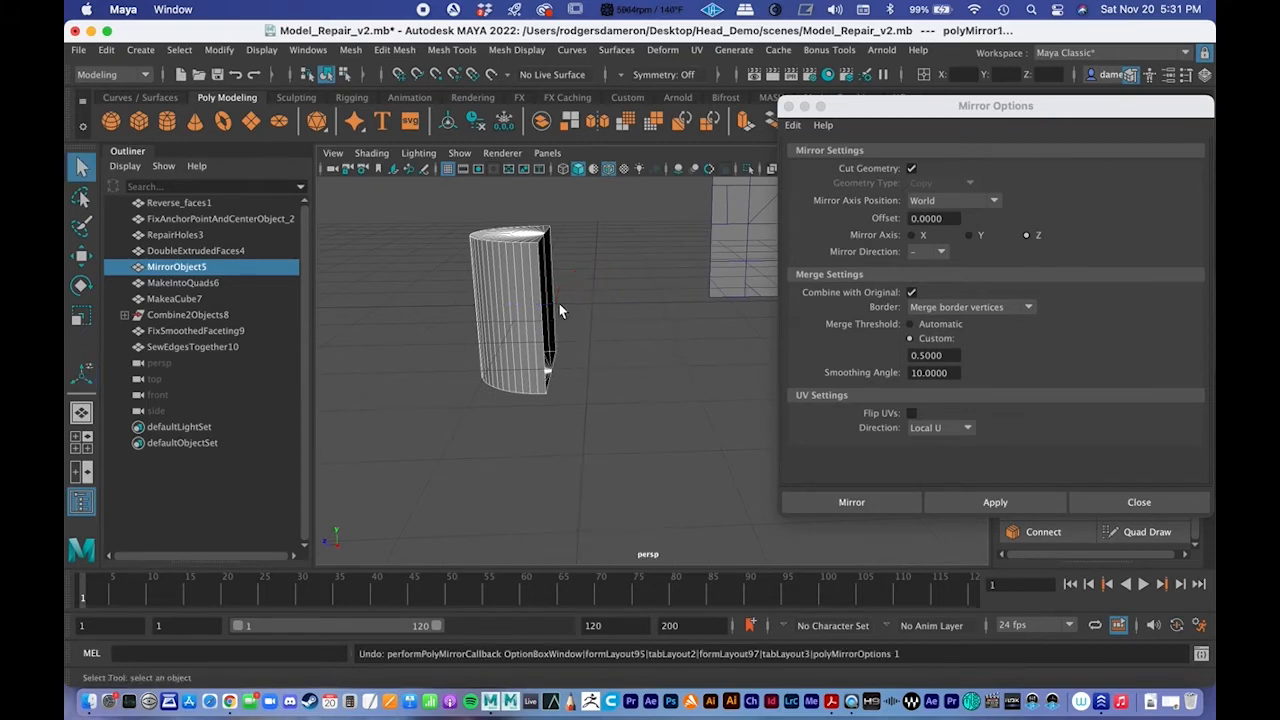
right_click_drag(523, 300, 586, 240)
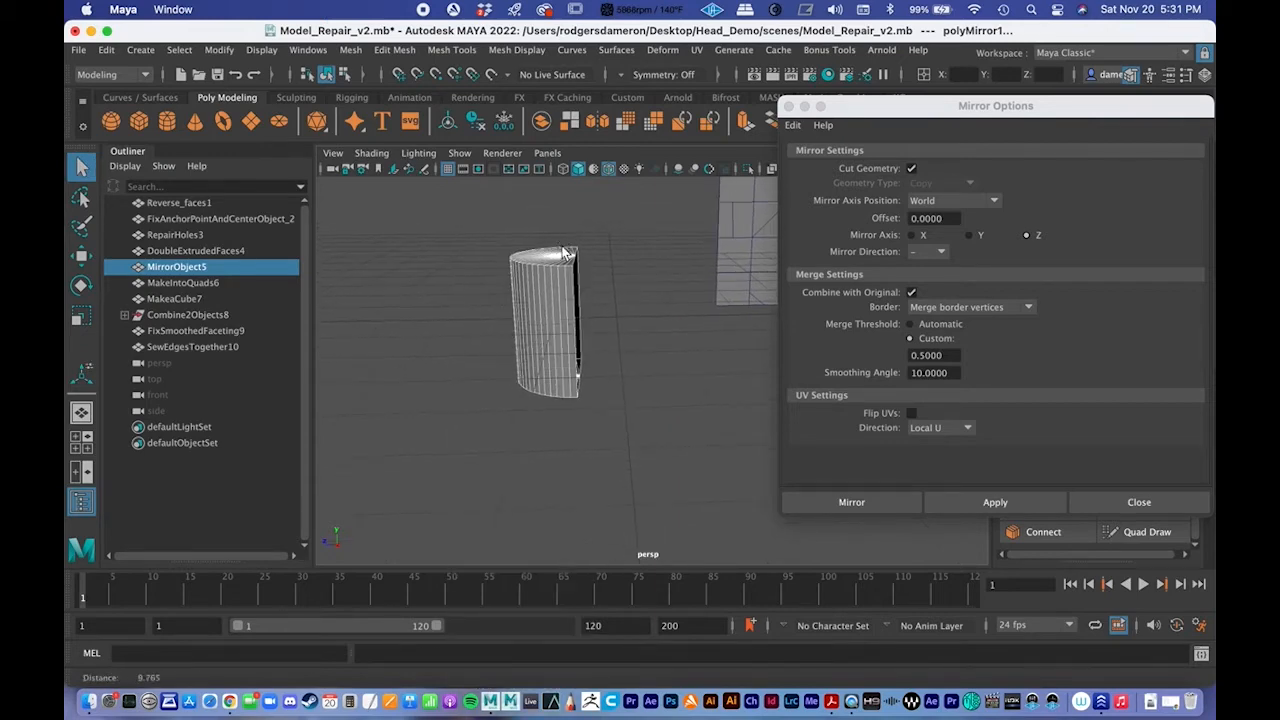
key("w")
left_click_drag(584, 287, 597, 290, "alt")
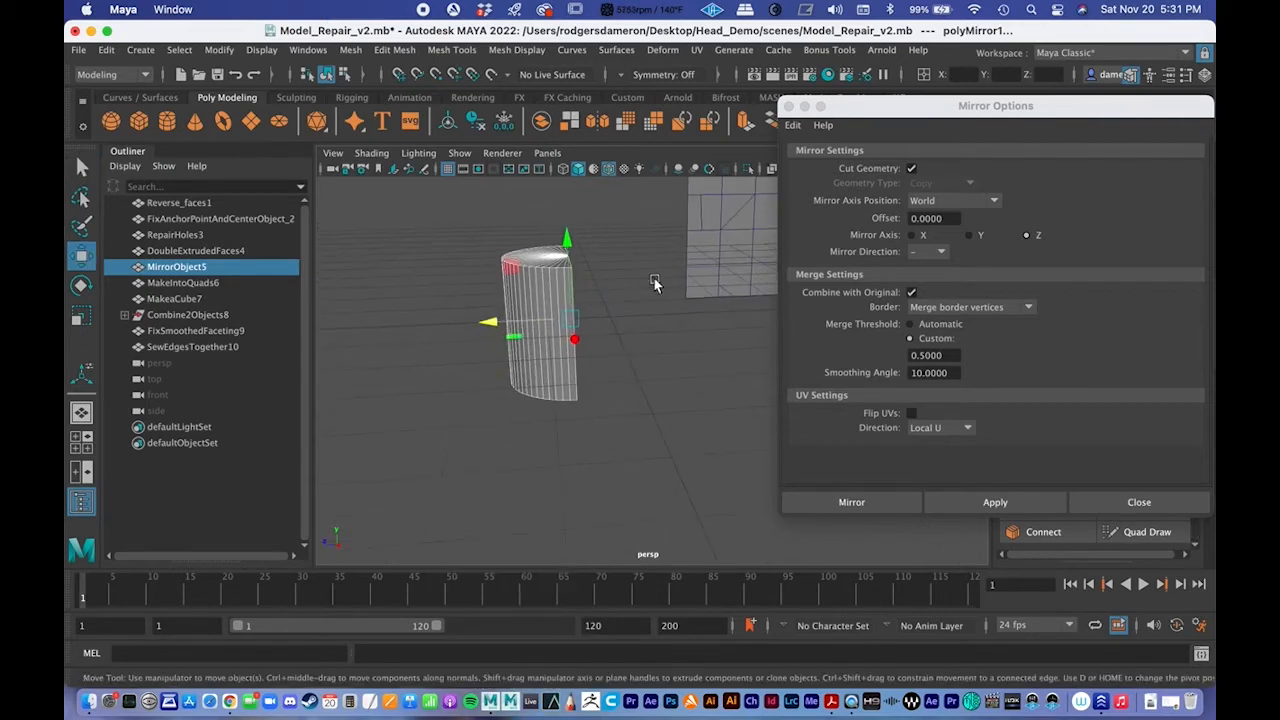
left_click_drag(607, 333, 596, 335, "alt")
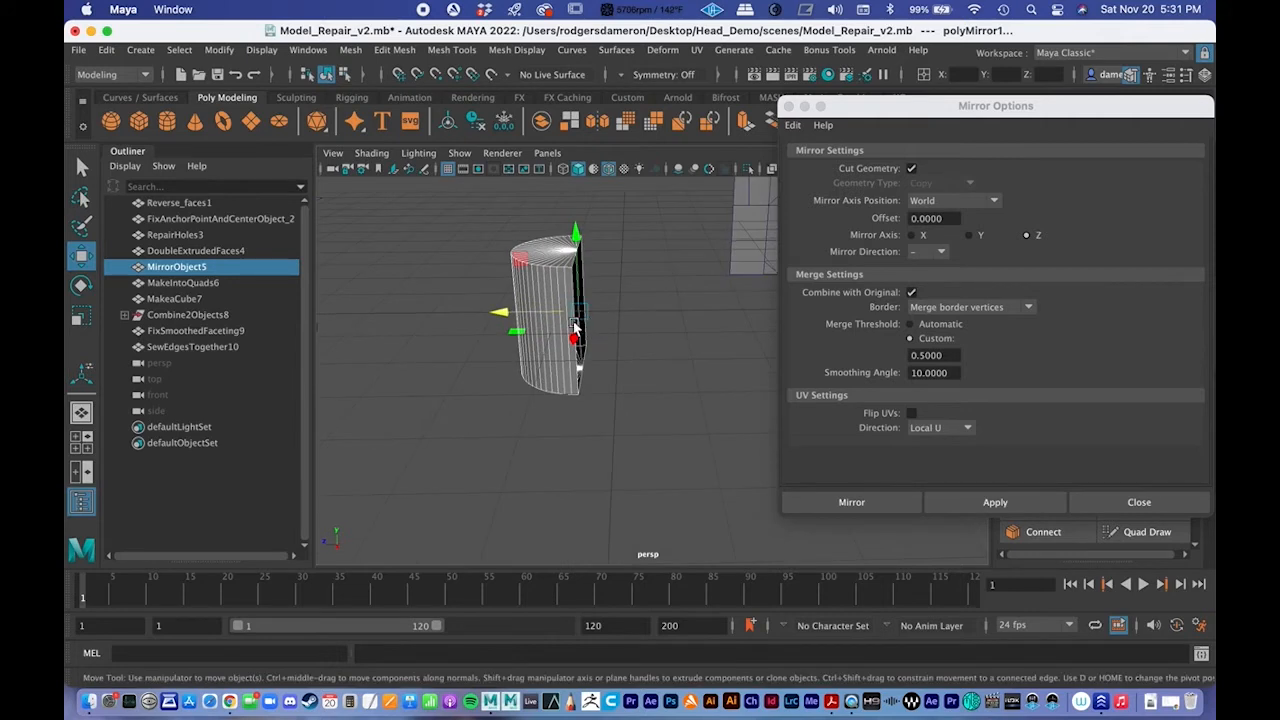
Step: Set the mirror axis position to Object, try mirroring across Z in the negative direction, and undo the mirror
left_click(930, 200)
left_click(922, 238)
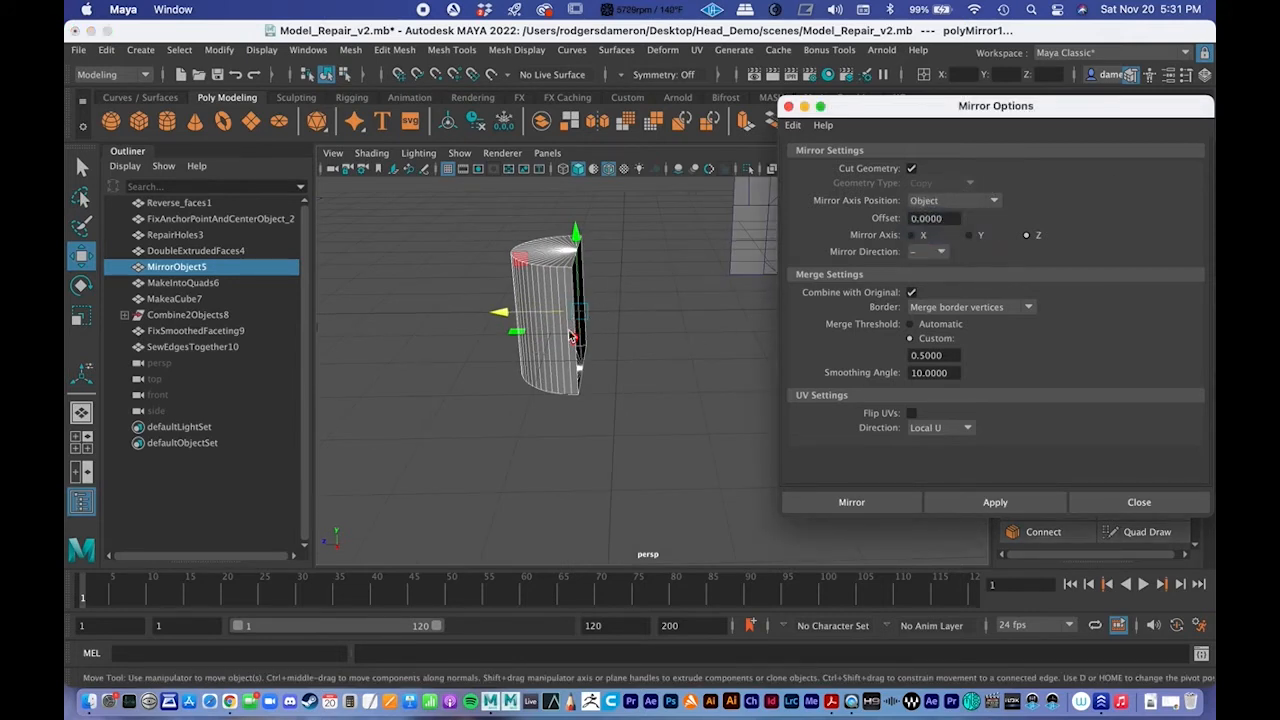
left_click(995, 501)
left_click_drag(650, 372, 703, 354, "alt")
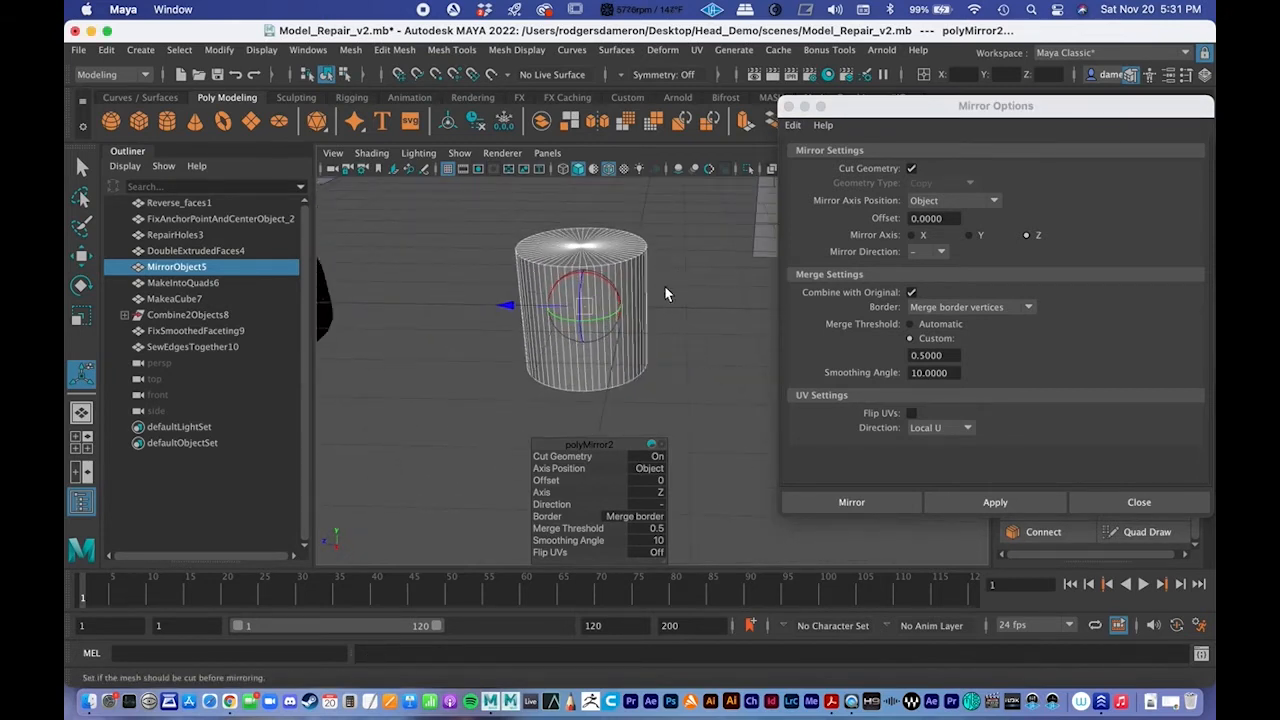
key("super+z")
Step: Examine the half cylinder's pivot and axis directions from above and from the side with the move manipulator shown
middle_click_drag(663, 286, 662, 295, "alt")
key("q")
key("w")
left_click_drag(607, 322, 690, 297, "alt")
key("x")
left_click_drag(532, 300, 591, 323)
middle_click_drag(591, 323, 564, 297, "alt")
right_click_drag(564, 297, 545, 298, "alt")
left_click_drag(545, 300, 580, 380, "alt")
key("q")
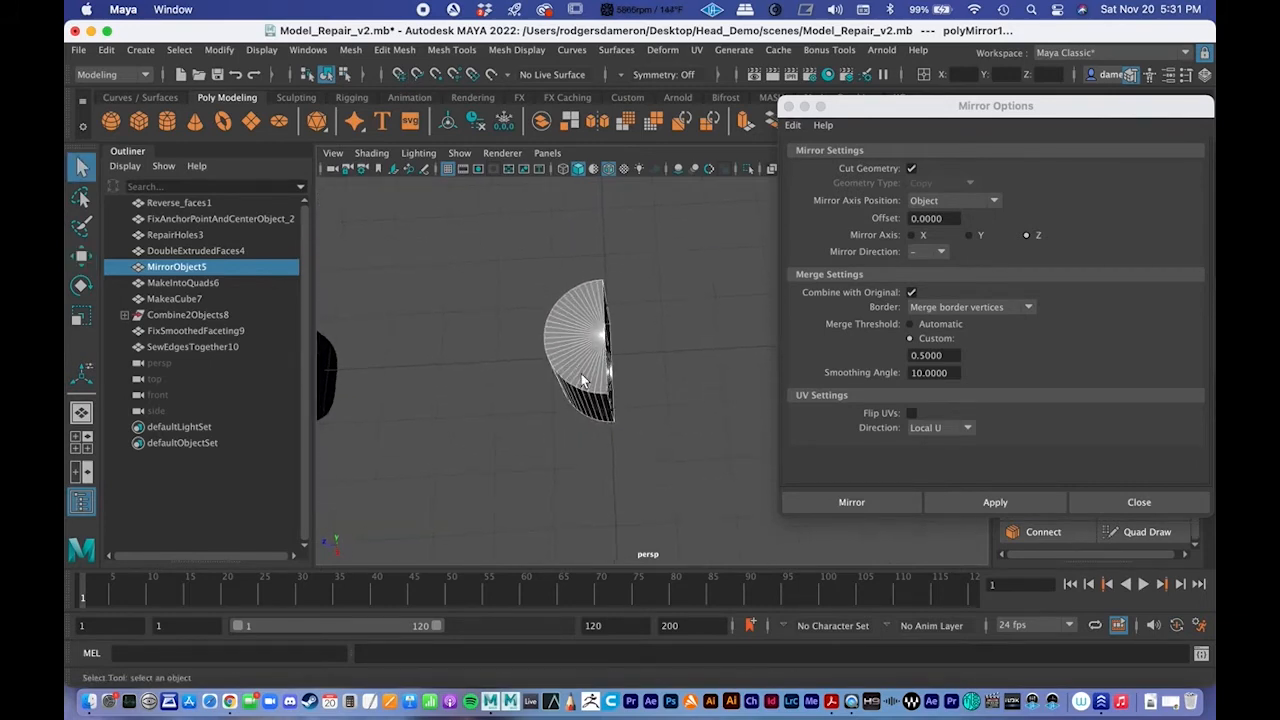
key("w")
mouse_move(594, 368)
left_mouse_down()
mouse_move(522, 356)
mouse_move(500, 365)
mouse_move(550, 368)
mouse_move(418, 377)
mouse_move(592, 376)
left_mouse_up()
left_click_drag(712, 446, 745, 418, "alt")
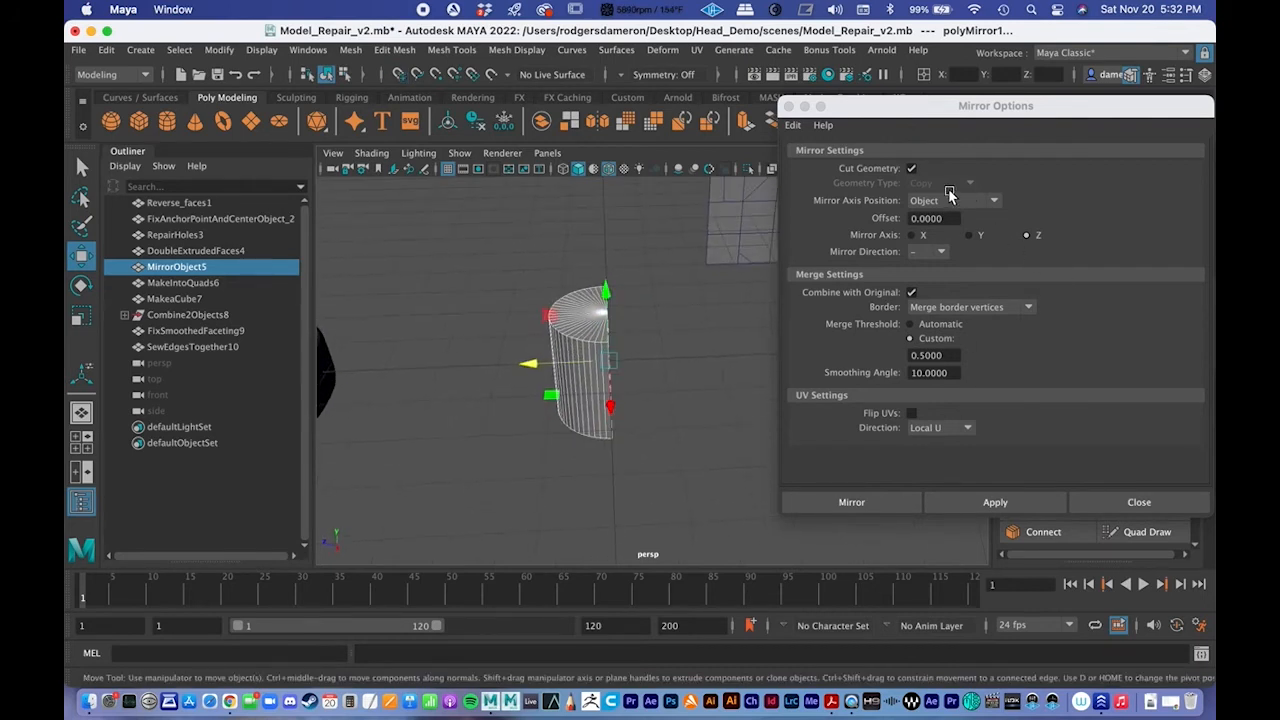
Step: Mirror the half cylinder across its object Z axis in the negative direction, and close the Mirror options
left_click(950, 200)
left_click(980, 320)
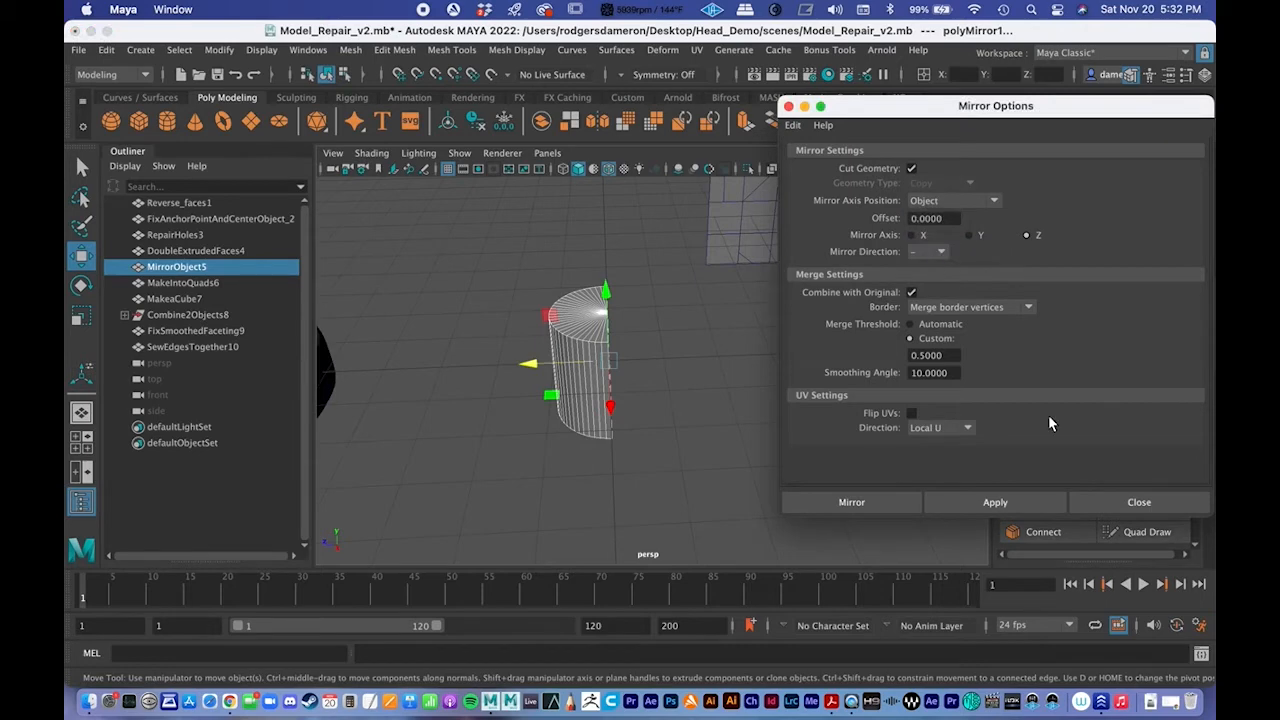
left_click(1030, 505)
left_click_drag(503, 374, 578, 362, "alt")
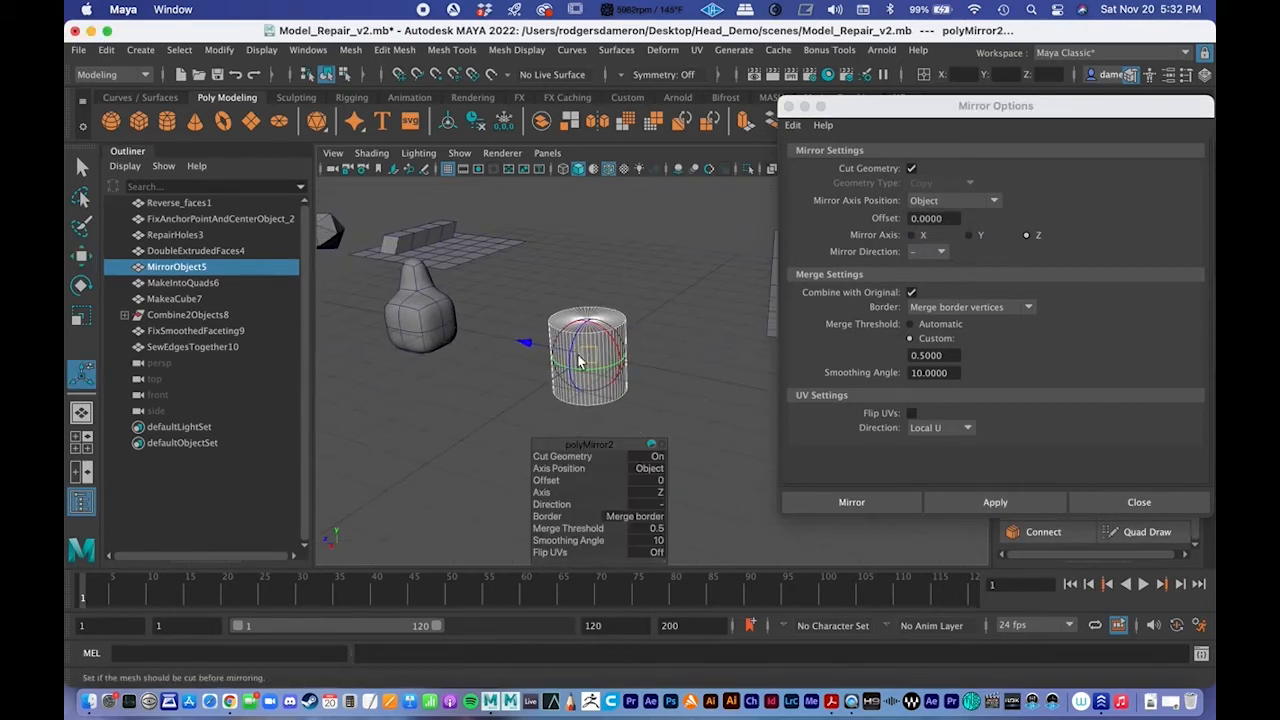
key("q")
right_click_drag(590, 346, 655, 243)
middle_click_drag(620, 260, 568, 334, "alt")
mouse_move(568, 334)
right_mouse_down("alt")
mouse_move(544, 339)
mouse_move(560, 342)
right_mouse_up("alt")
left_click(788, 105)
left_click_drag(629, 329, 705, 330, "alt")
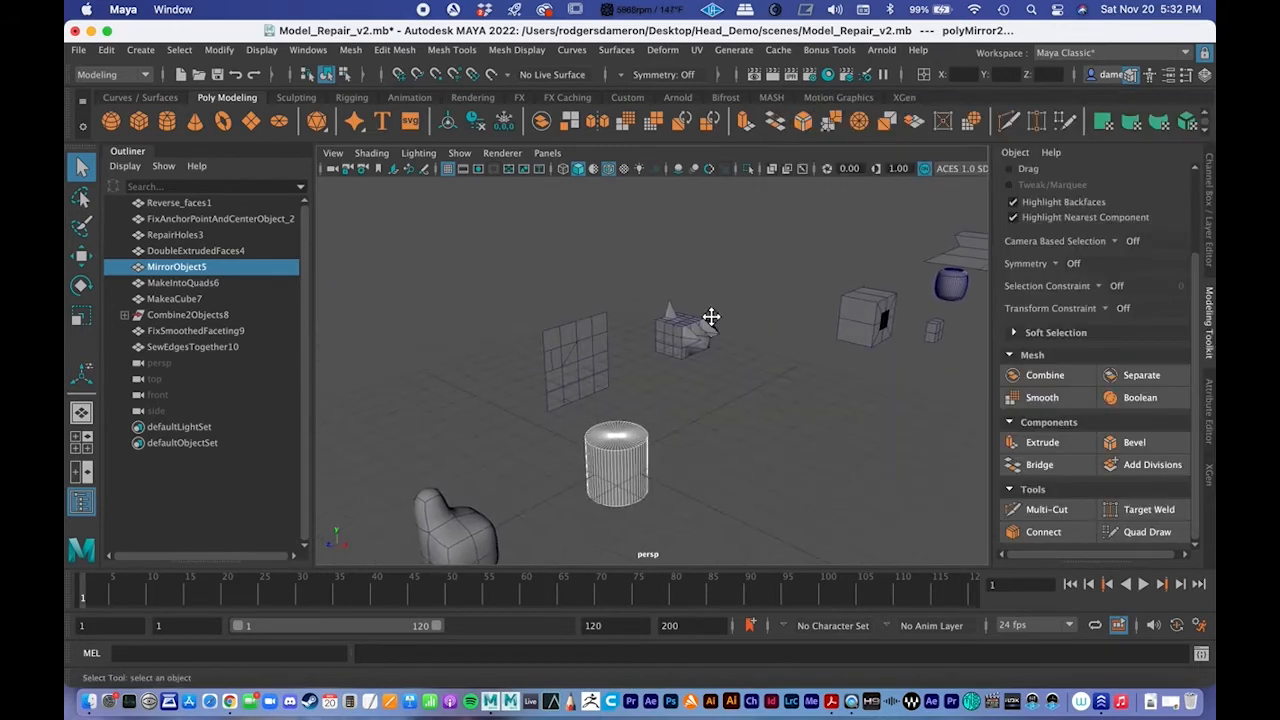
Step: Select the MakeIntoQuads6 plane and examine its edge layout up close
middle_click_drag(705, 328, 762, 241, "alt")
right_click_drag(762, 241, 831, 304, "alt")
left_click(613, 269)
middle_click_drag(613, 269, 631, 420, "alt")
right_click_drag(631, 420, 672, 430, "alt")
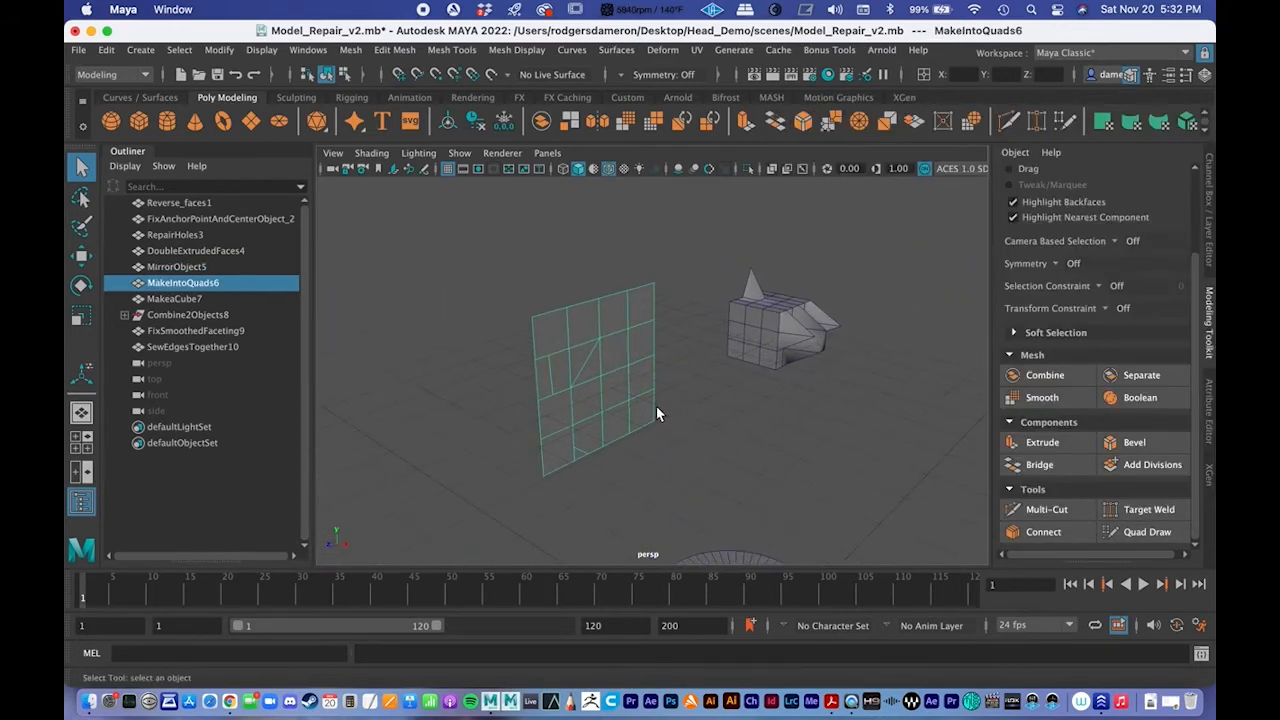
scroll(656, 405, "up", 4)
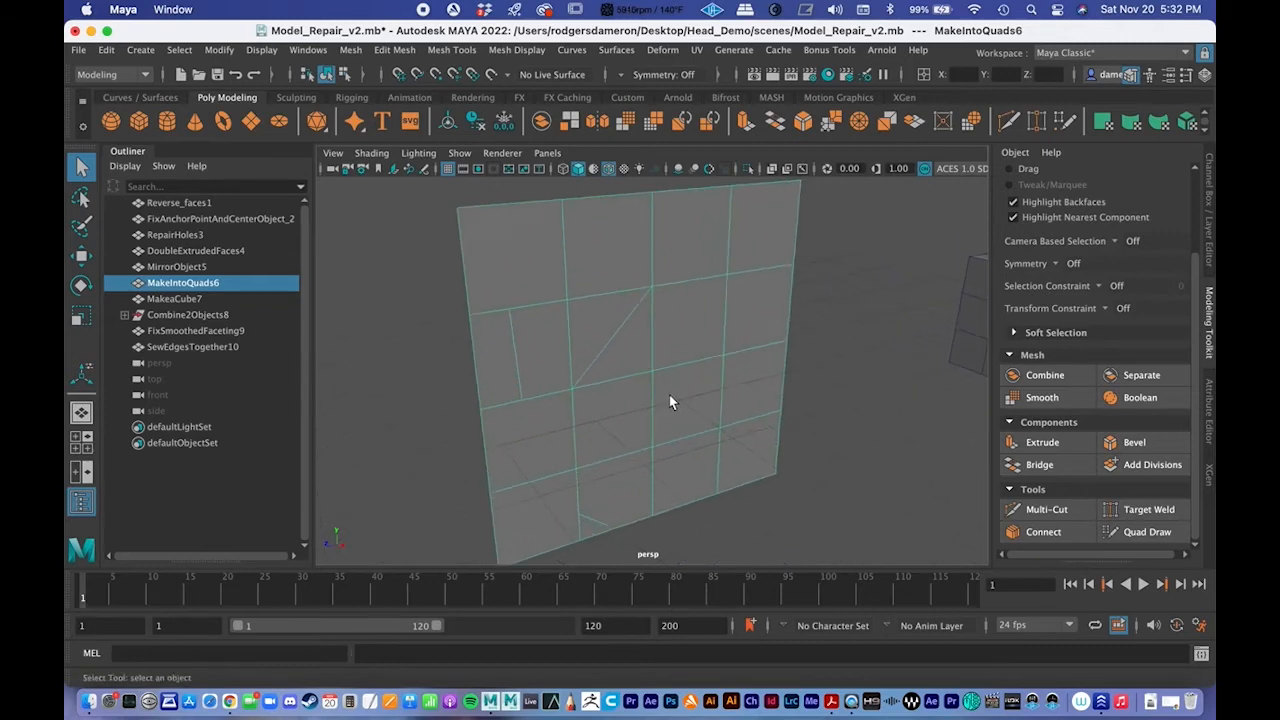
left_click_drag(670, 402, 670, 392, "alt")
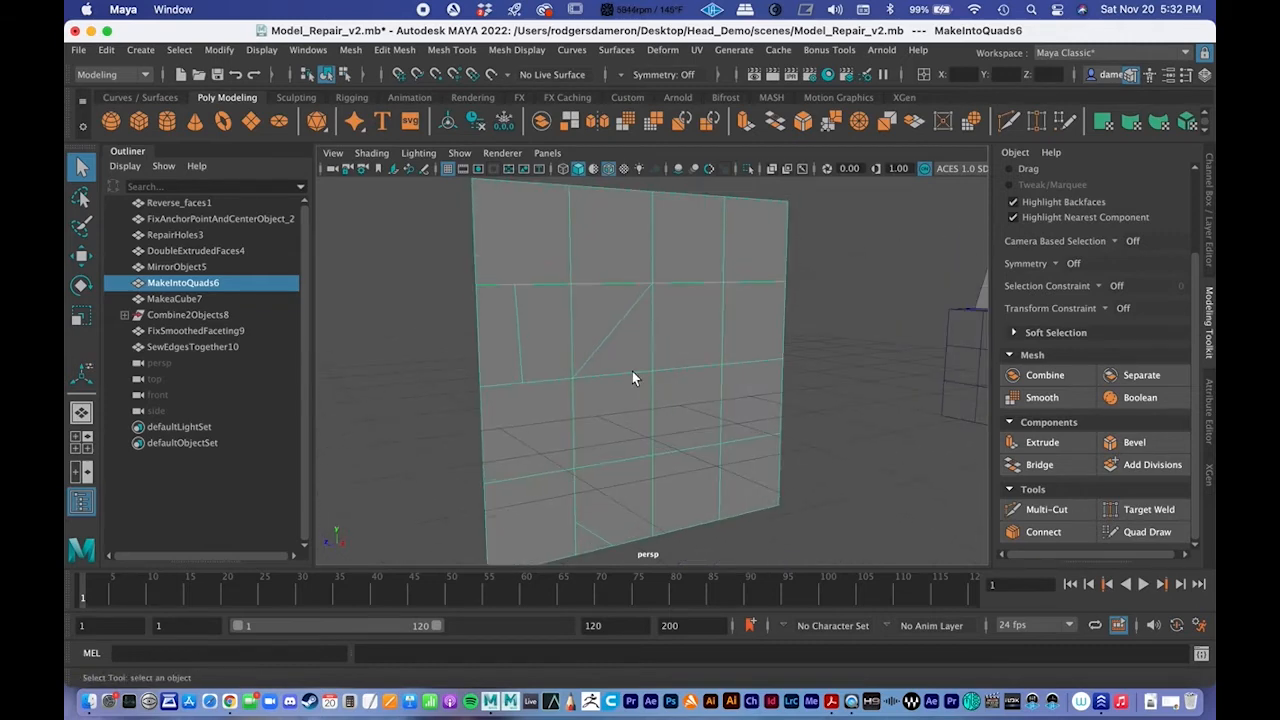
right_click(640, 318)
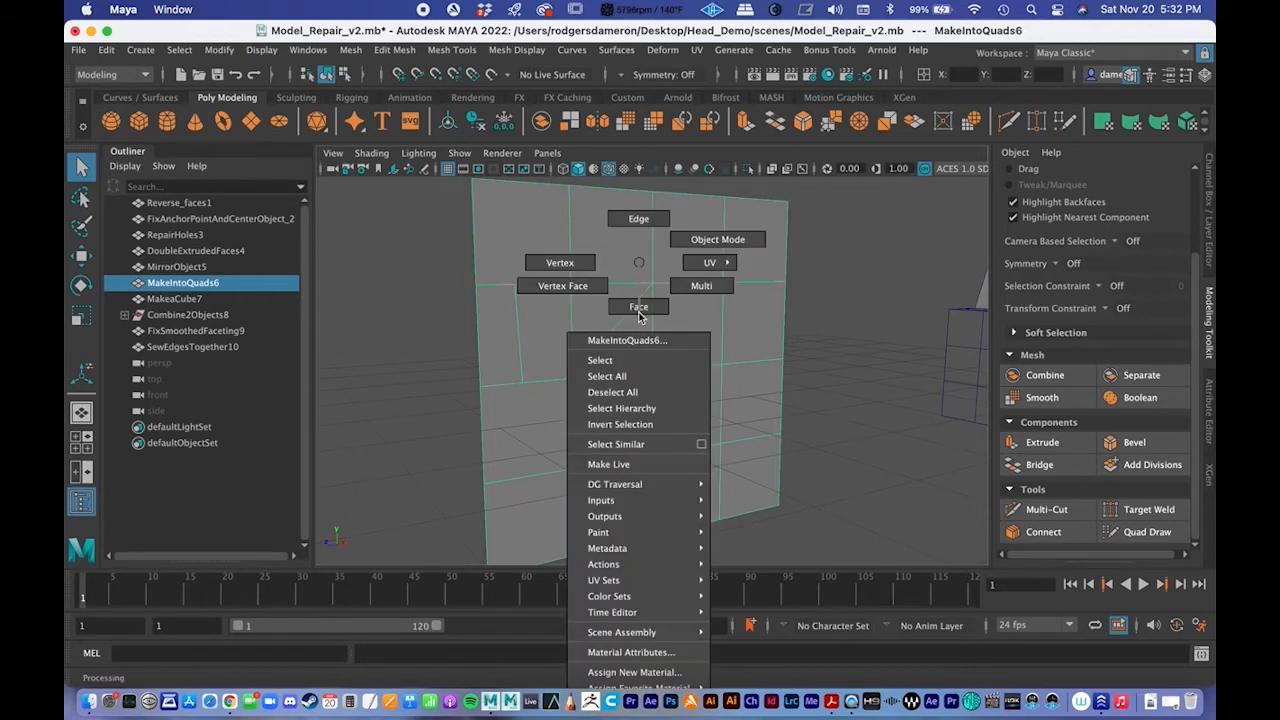
left_click(637, 306)
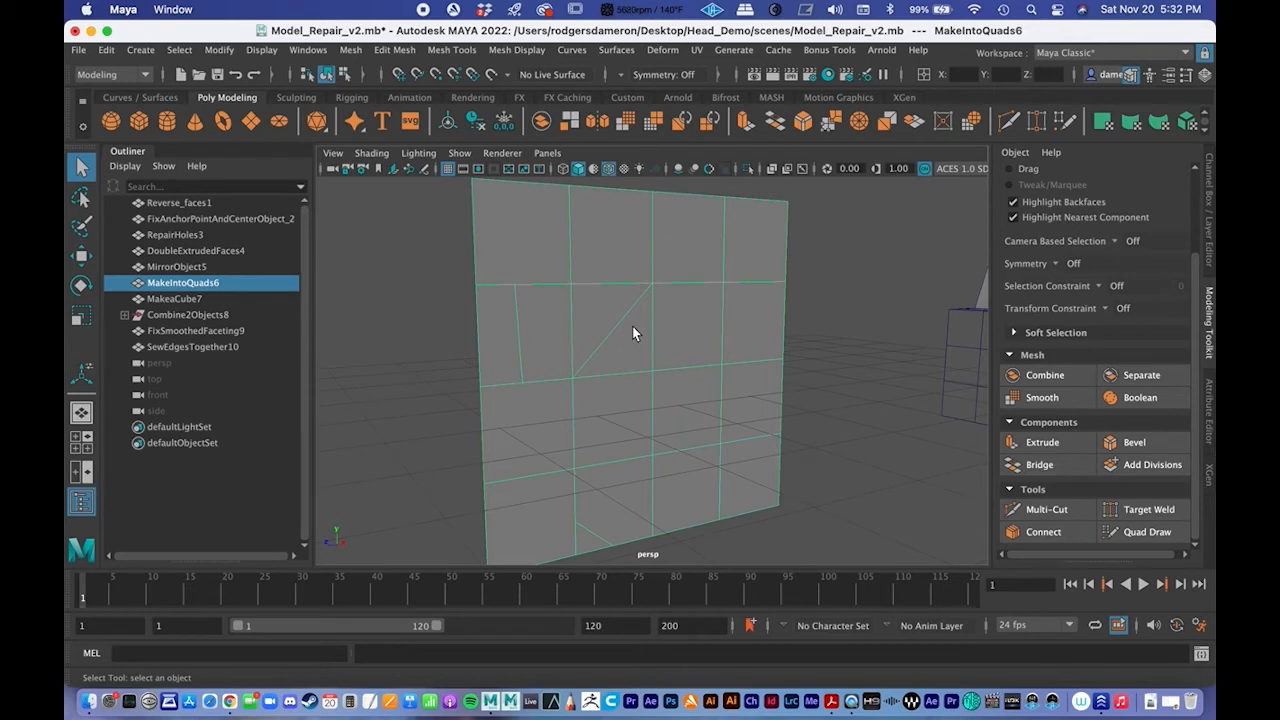
Step: Show the vertices of the MakeIntoQuads6 plane, examine how they are spread over its faces, and return to object mode
right_click(647, 264)
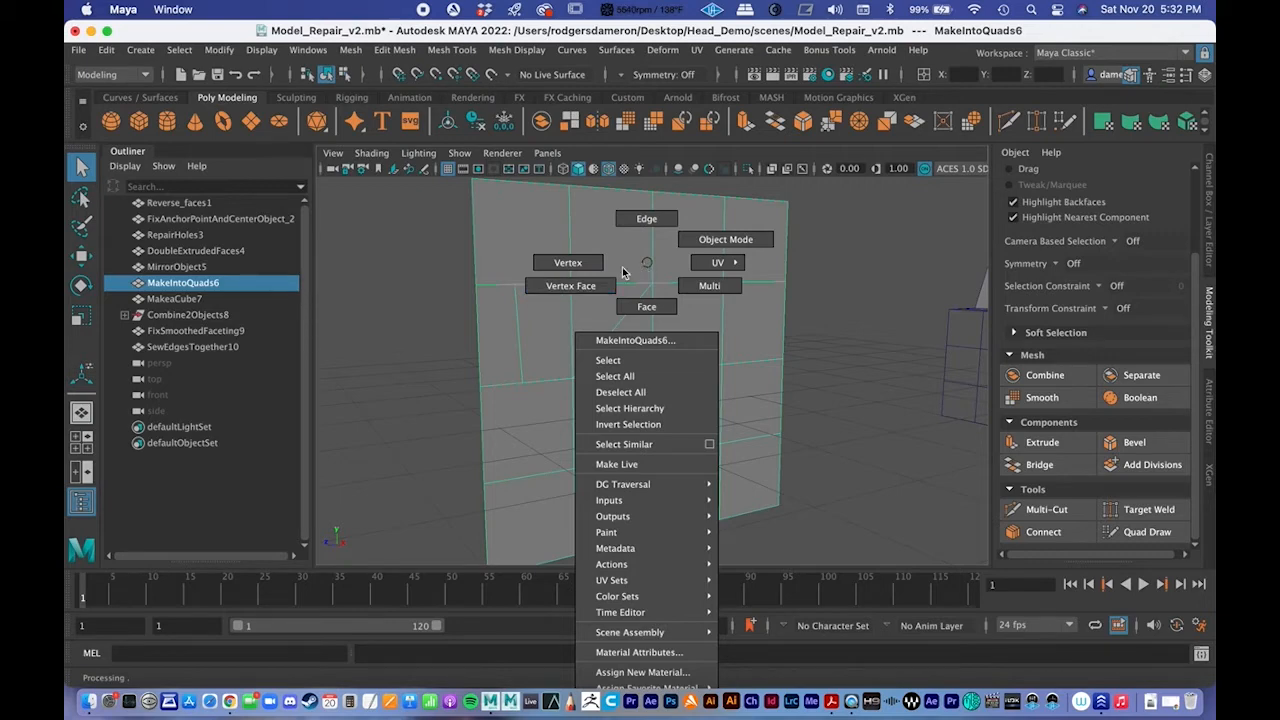
right_click_drag(572, 266, 572, 266)
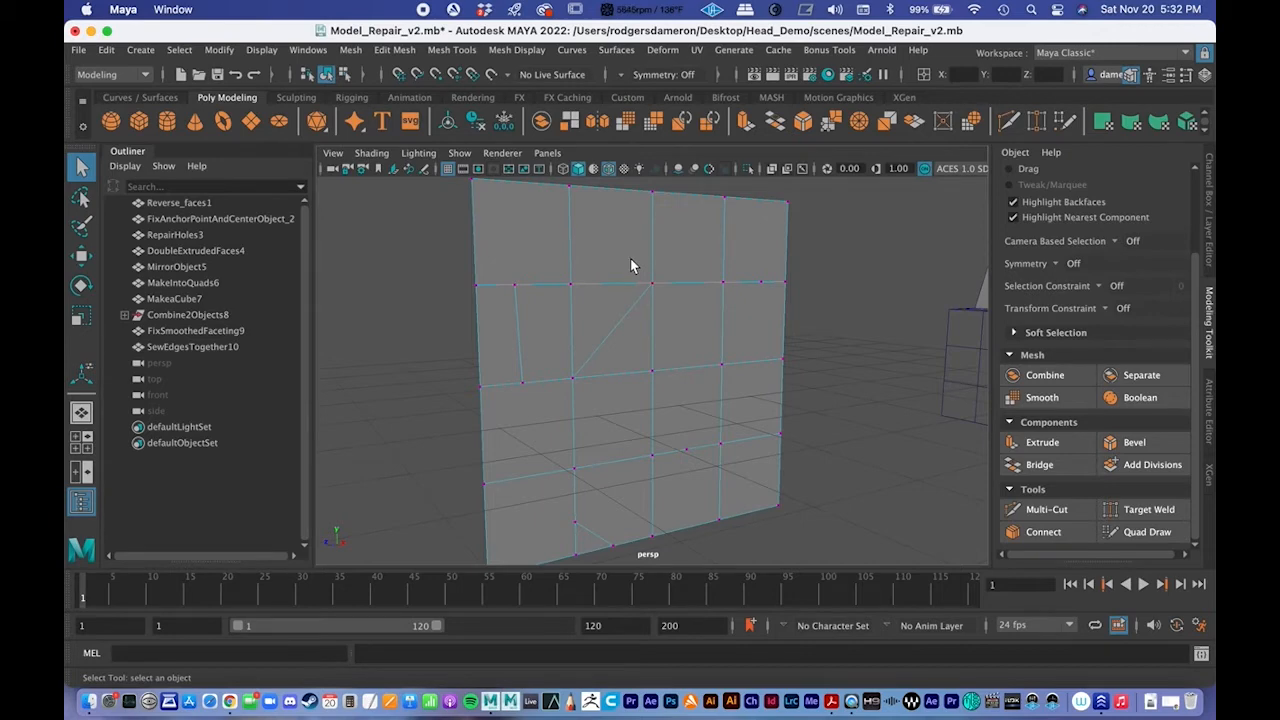
right_click_drag(630, 262, 678, 244)
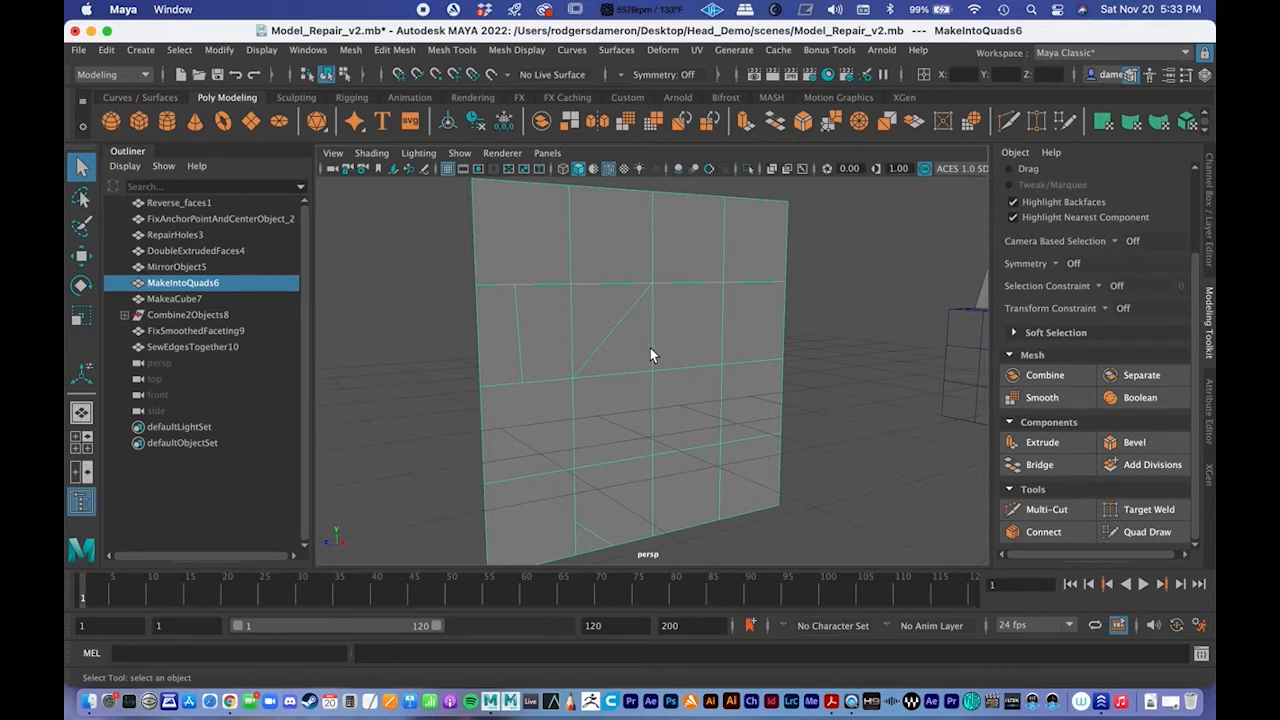
left_click(1049, 509)
left_click(651, 371)
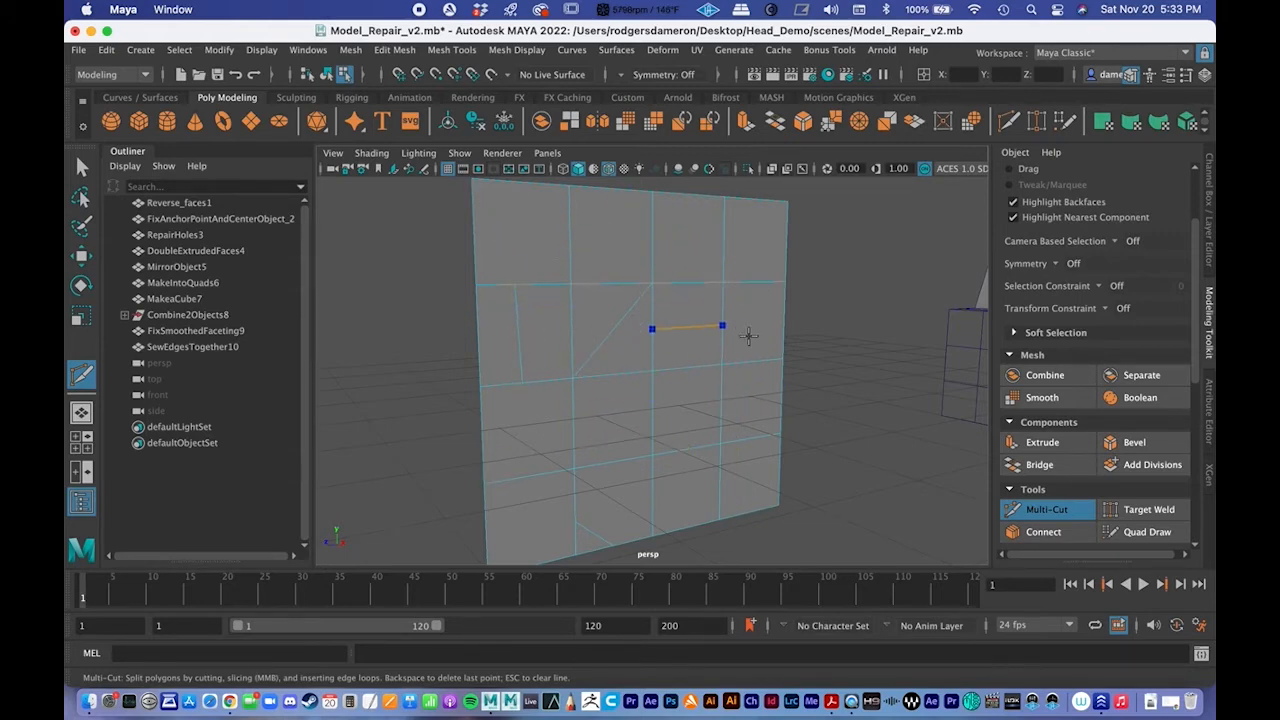
key("q")
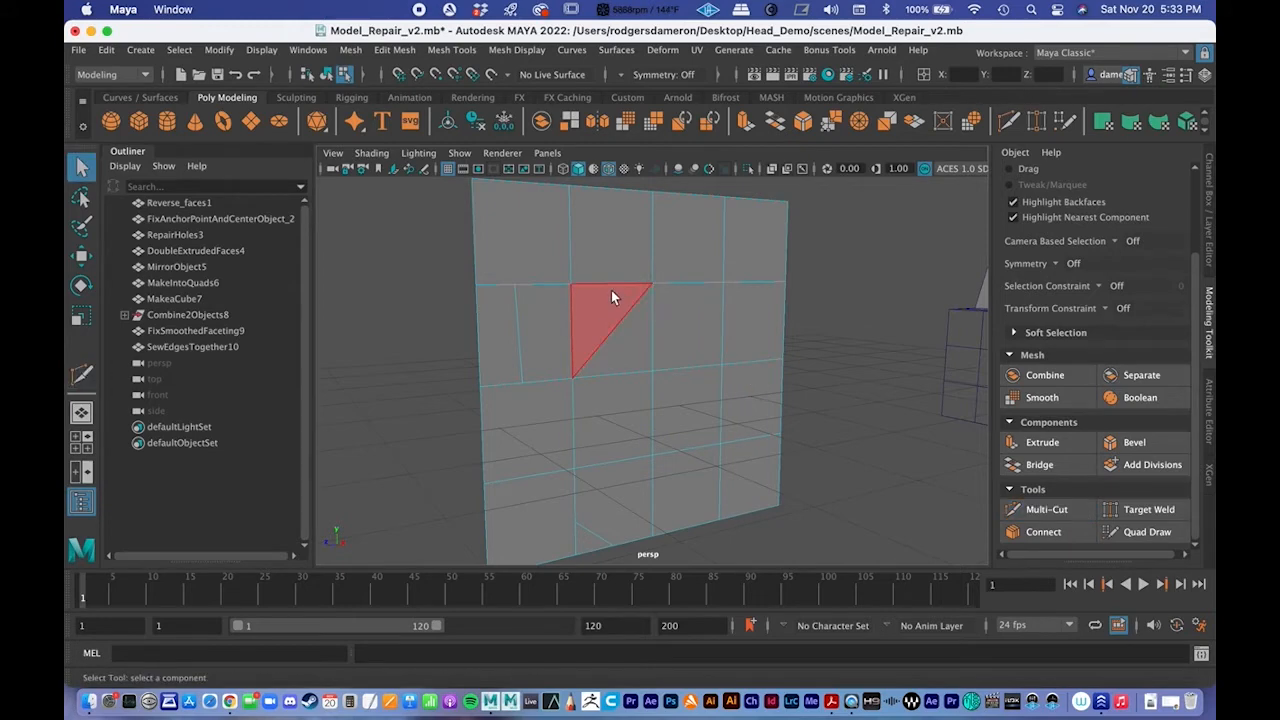
right_click_drag(609, 268, 666, 239)
Step: Delete the diagonal edge, the short extra vertical edge and the small bottom-corner diagonal that break up the plane's quad grid
right_click_drag(660, 360, 620, 351, "alt")
left_click_drag(620, 351, 592, 356, "alt")
right_click_drag(536, 356, 556, 219)
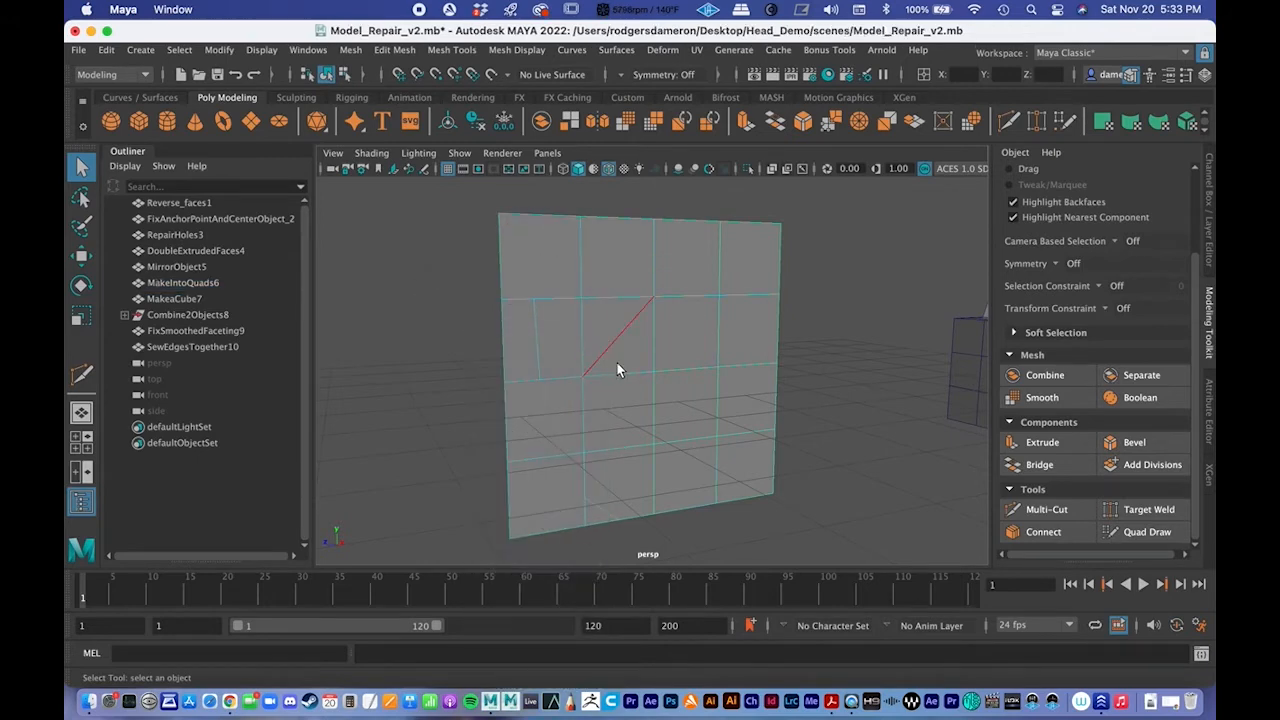
left_click_drag(612, 360, 634, 372, "alt")
left_click_drag(626, 420, 606, 436, "alt")
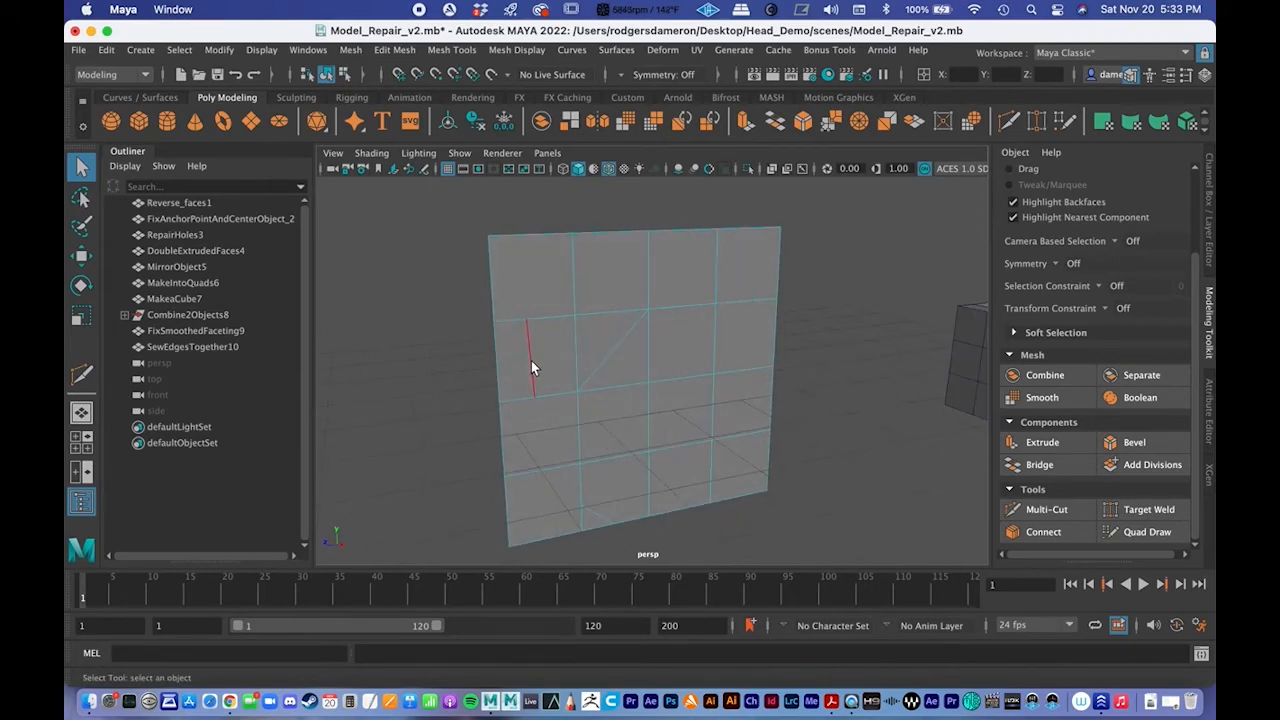
left_click(622, 345)
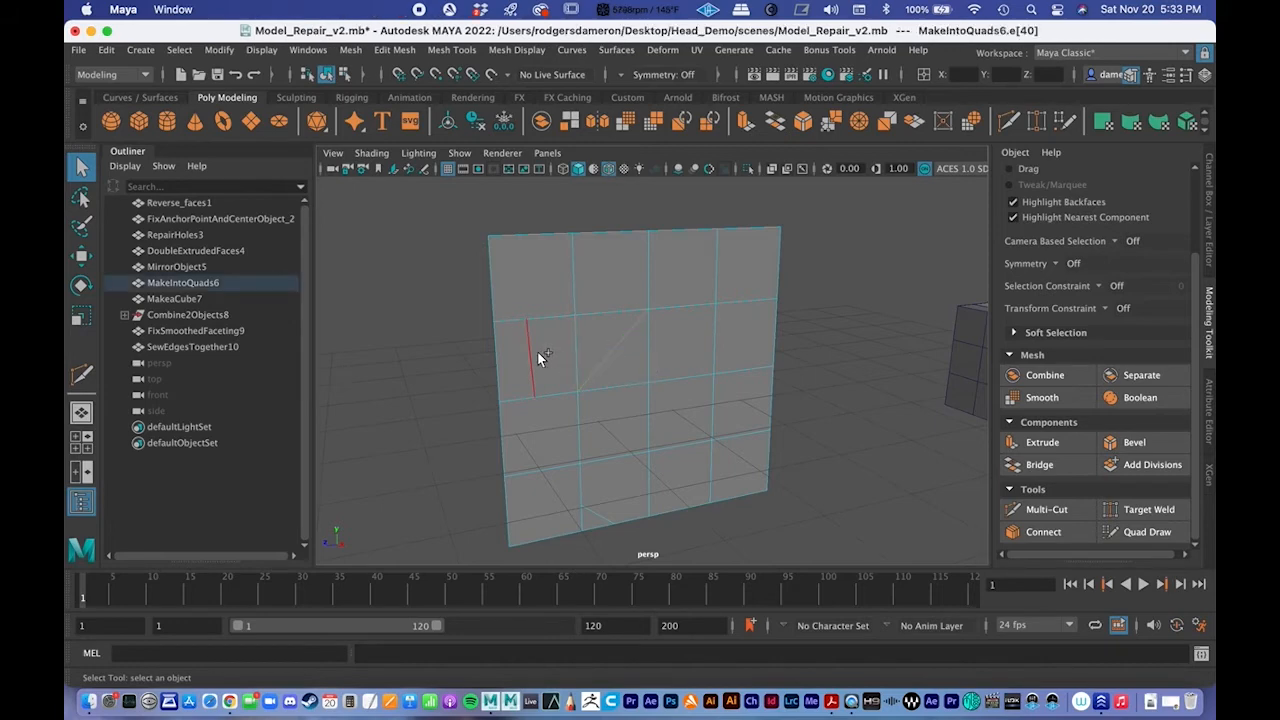
left_click(535, 351, "shift")
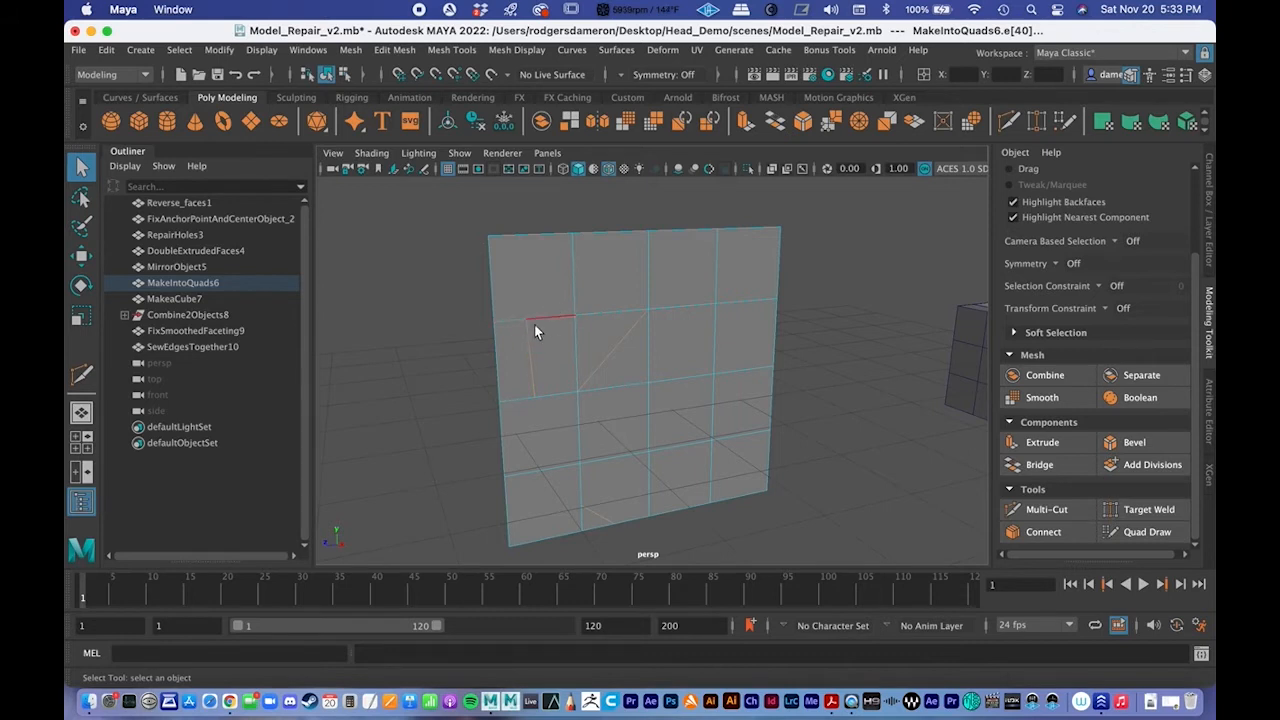
key("Delete")
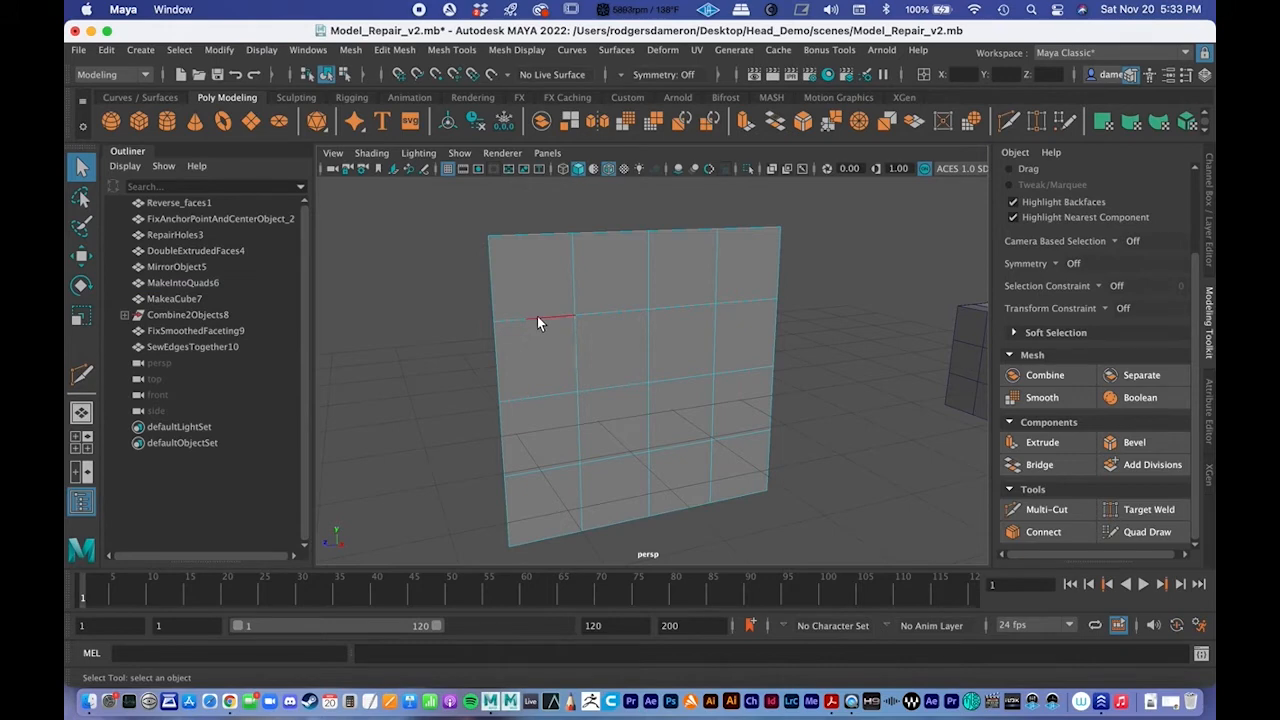
Step: Select the two stray vertices left in the first column of the plane, and compare the plane in object and vertex mode
right_click_drag(538, 320, 462, 268)
left_click(526, 319)
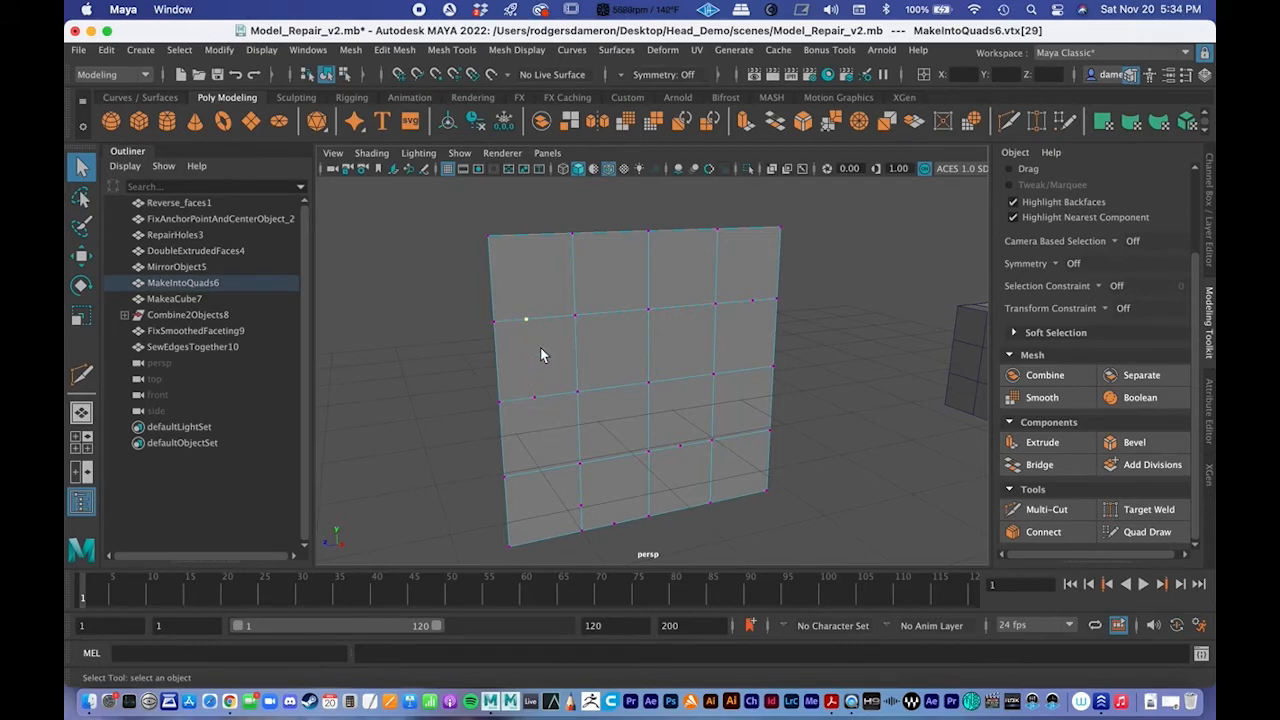
left_click(535, 398, "shift")
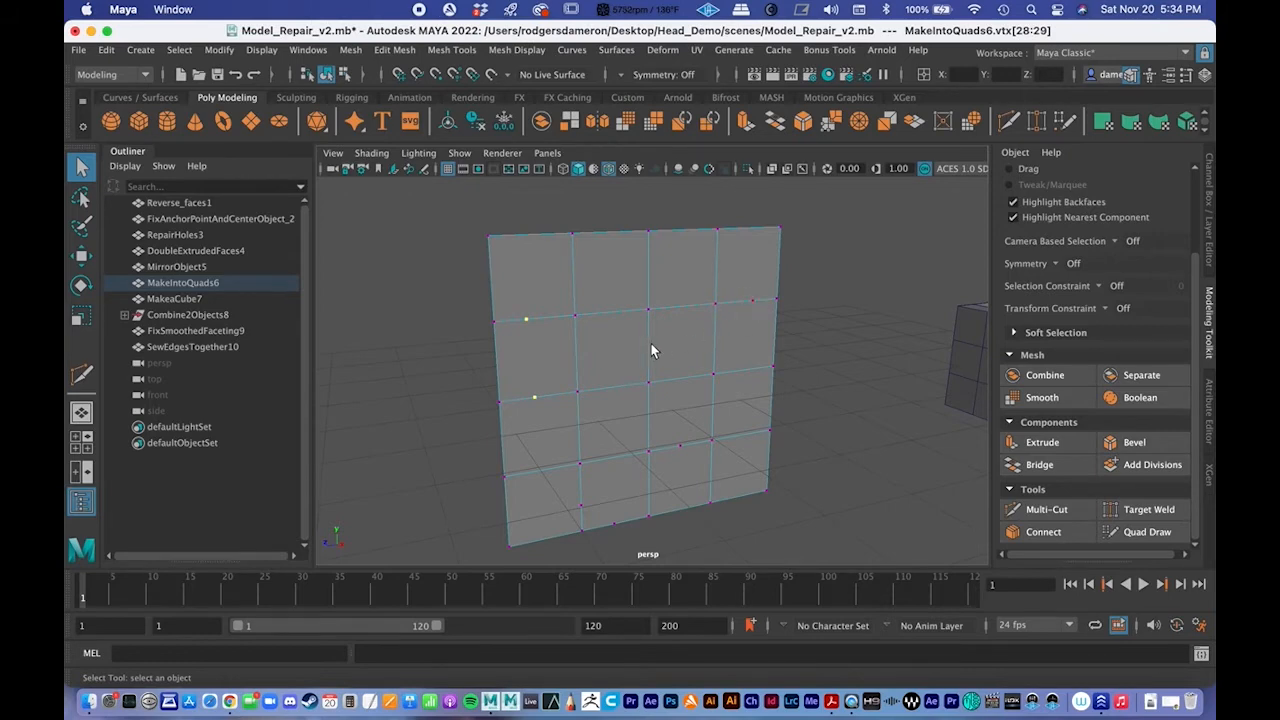
right_click_drag(617, 294, 692, 240)
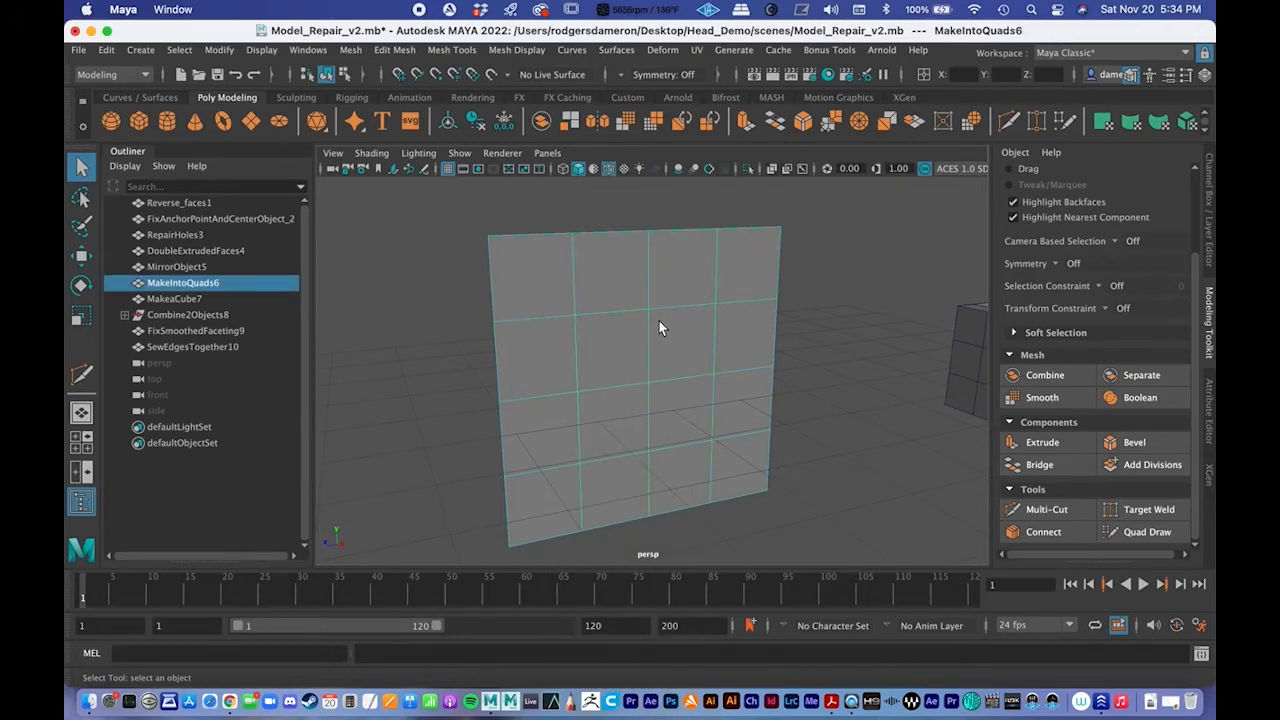
right_click_drag(634, 303, 590, 293)
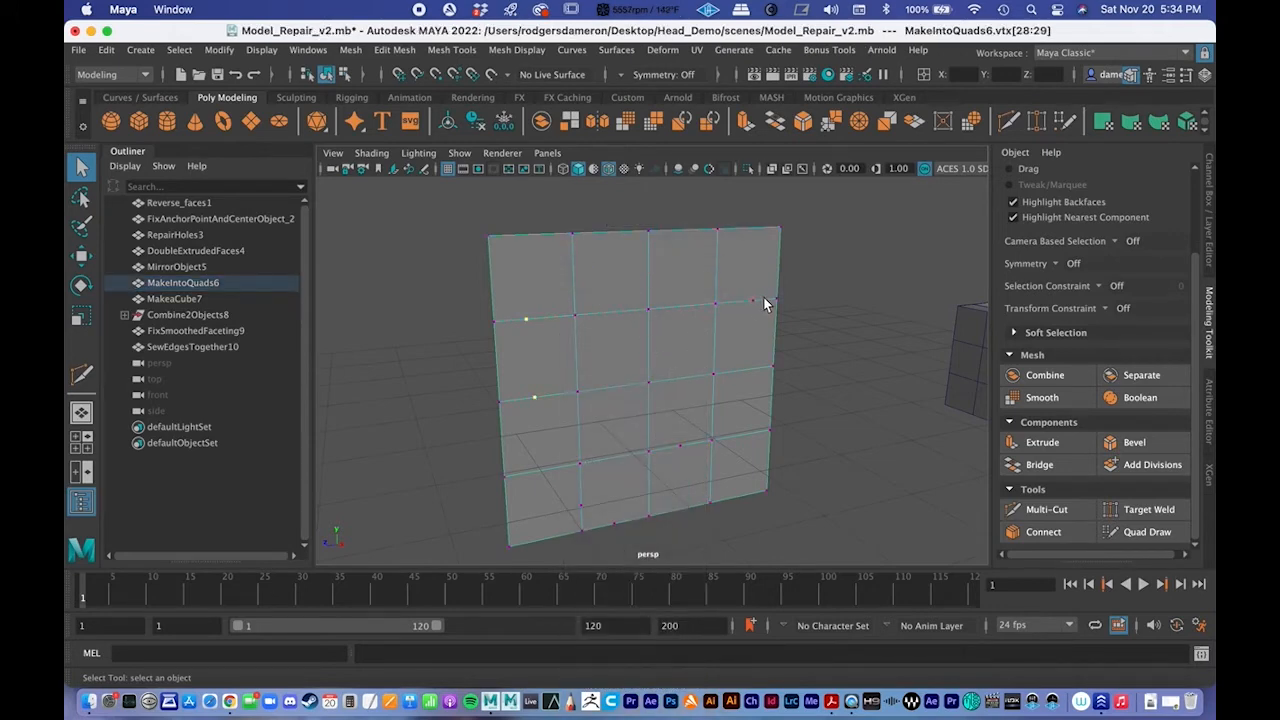
right_click_drag(649, 302, 712, 246)
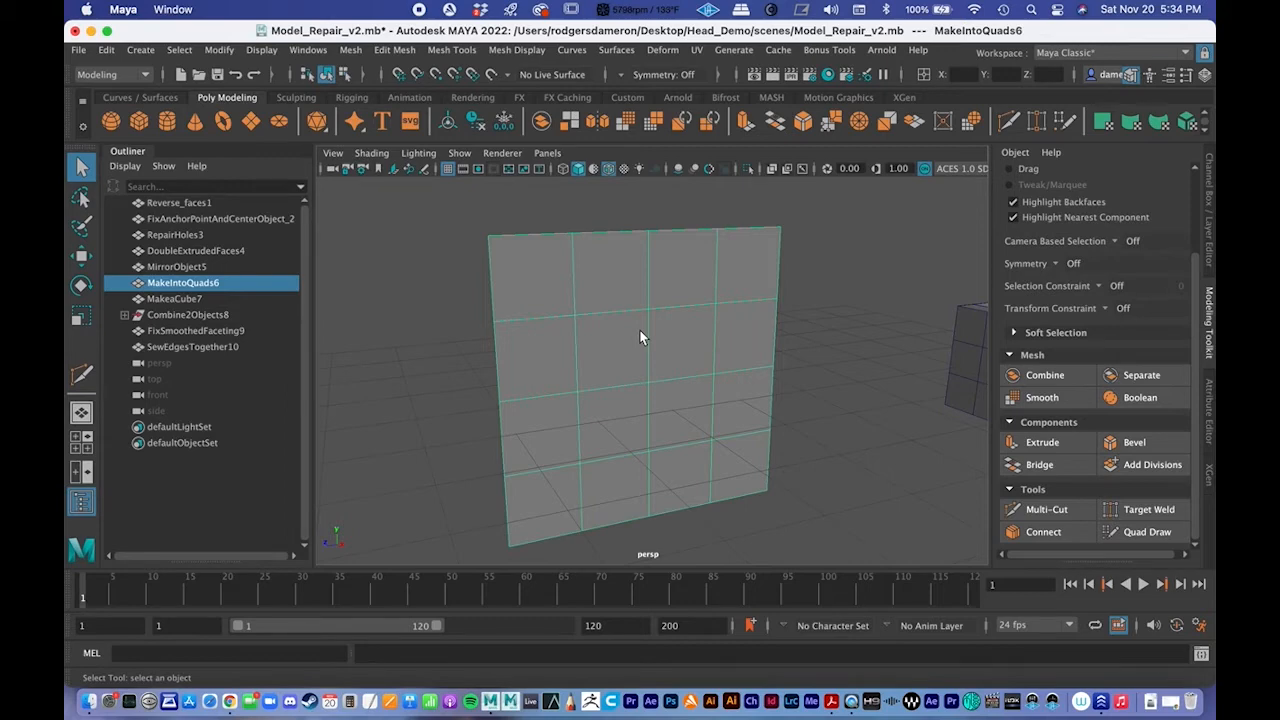
Step: Open the Cleanup options for the MakeIntoQuads6 plane and reset them to their defaults
left_click(349, 50)
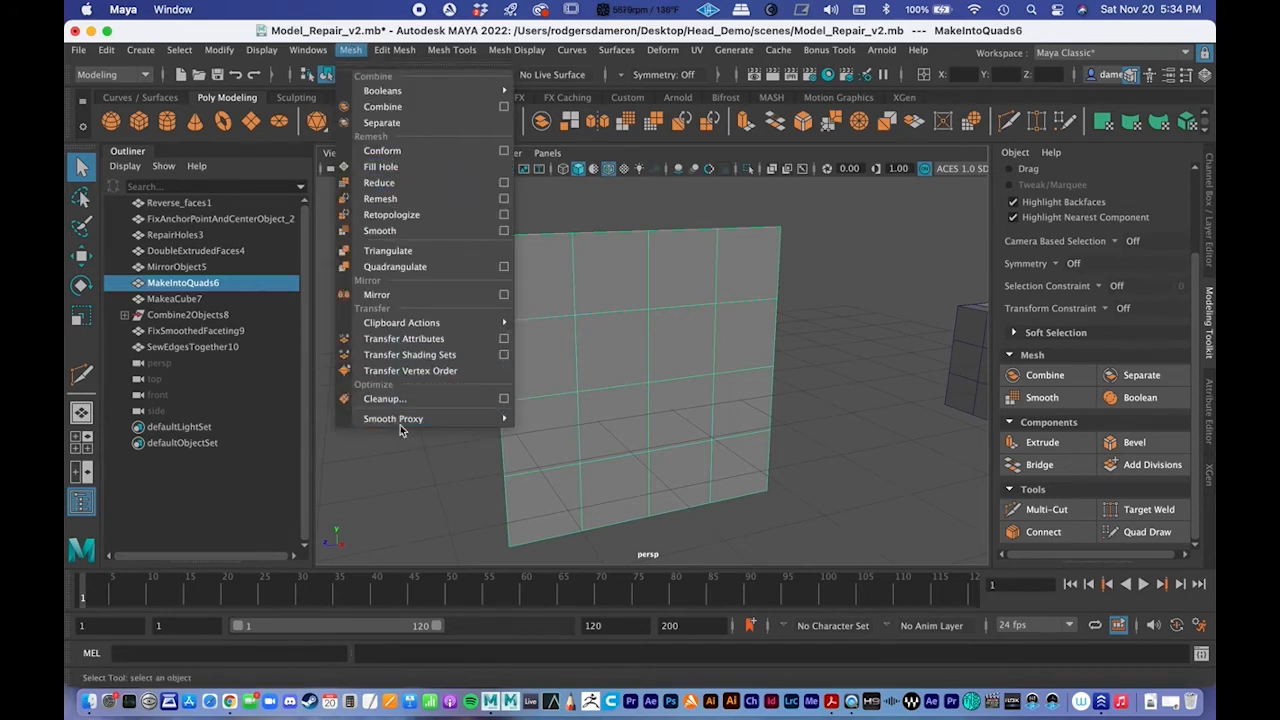
left_click(505, 399)
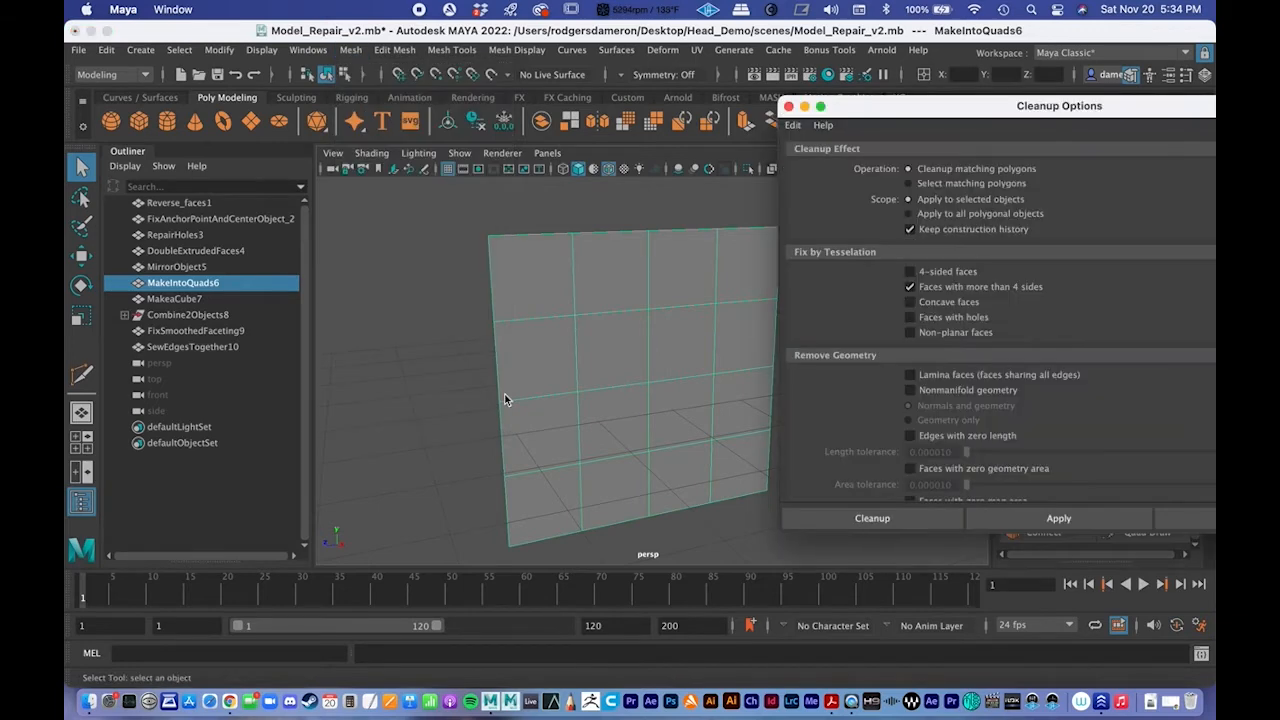
left_click_drag(966, 116, 752, 93)
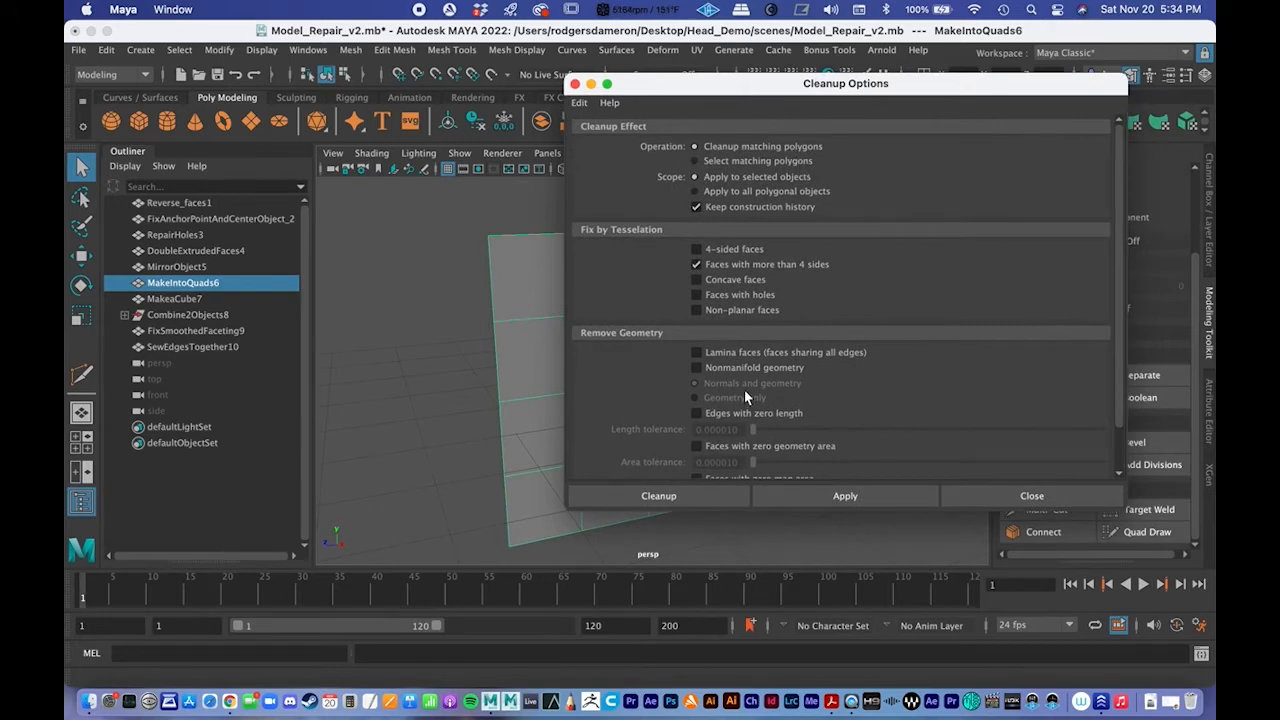
left_click(580, 104)
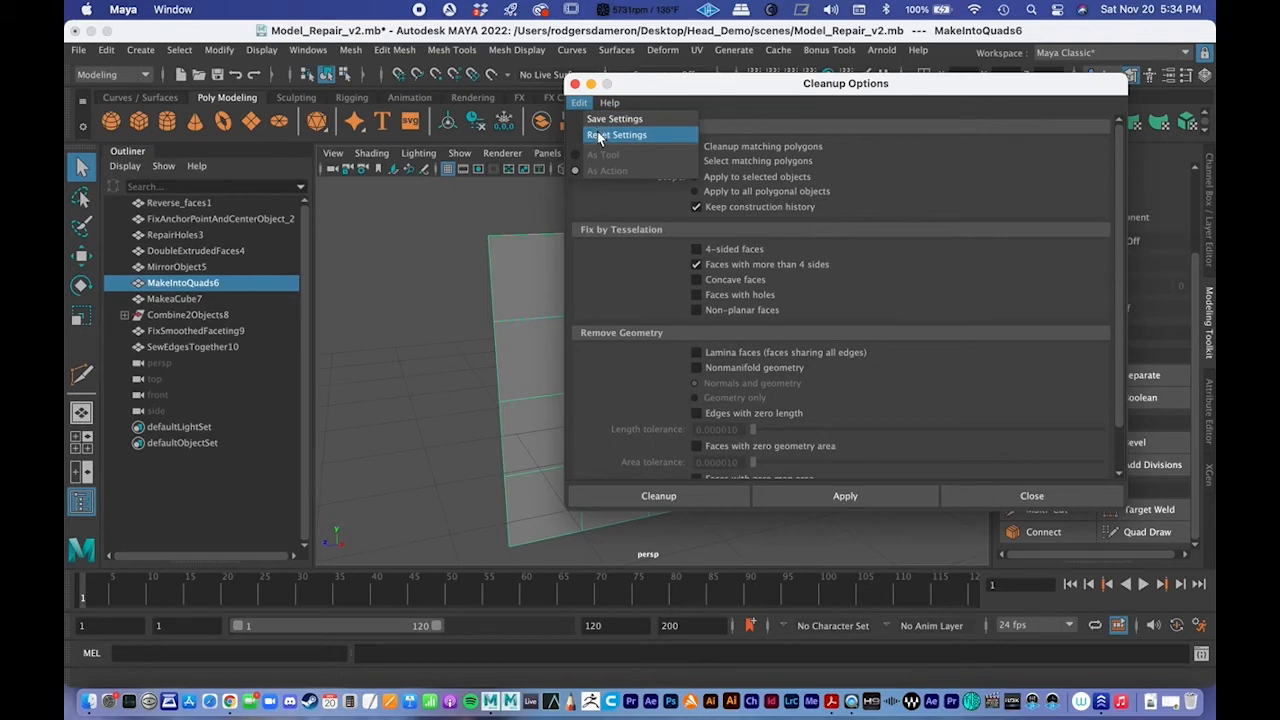
left_click(614, 134)
mouse_move(711, 87)
left_mouse_down()
mouse_move(612, 155)
mouse_move(555, 133)
mouse_move(617, 104)
mouse_move(688, 95)
left_mouse_up()
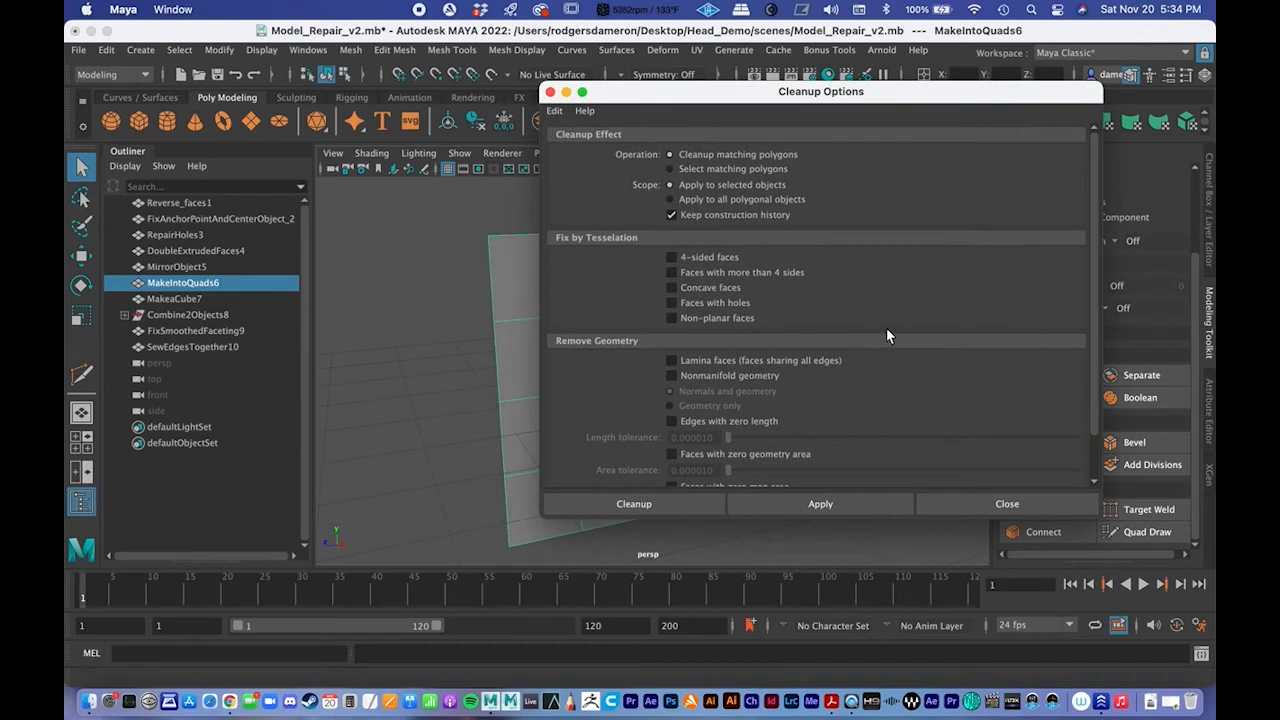
Step: Try a mesh Cleanup of the plane that tessellates 4-sided faces, and undo it
left_click(673, 257)
left_click_drag(675, 94, 901, 89)
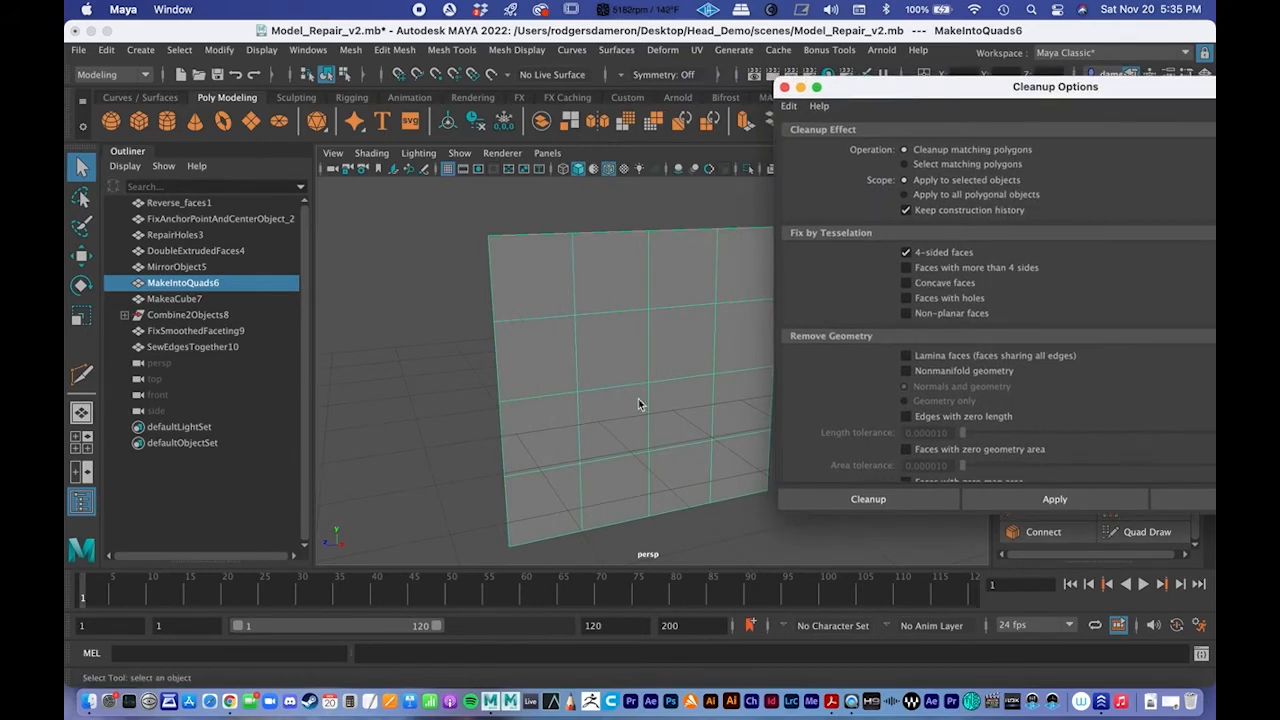
left_click(1054, 500)
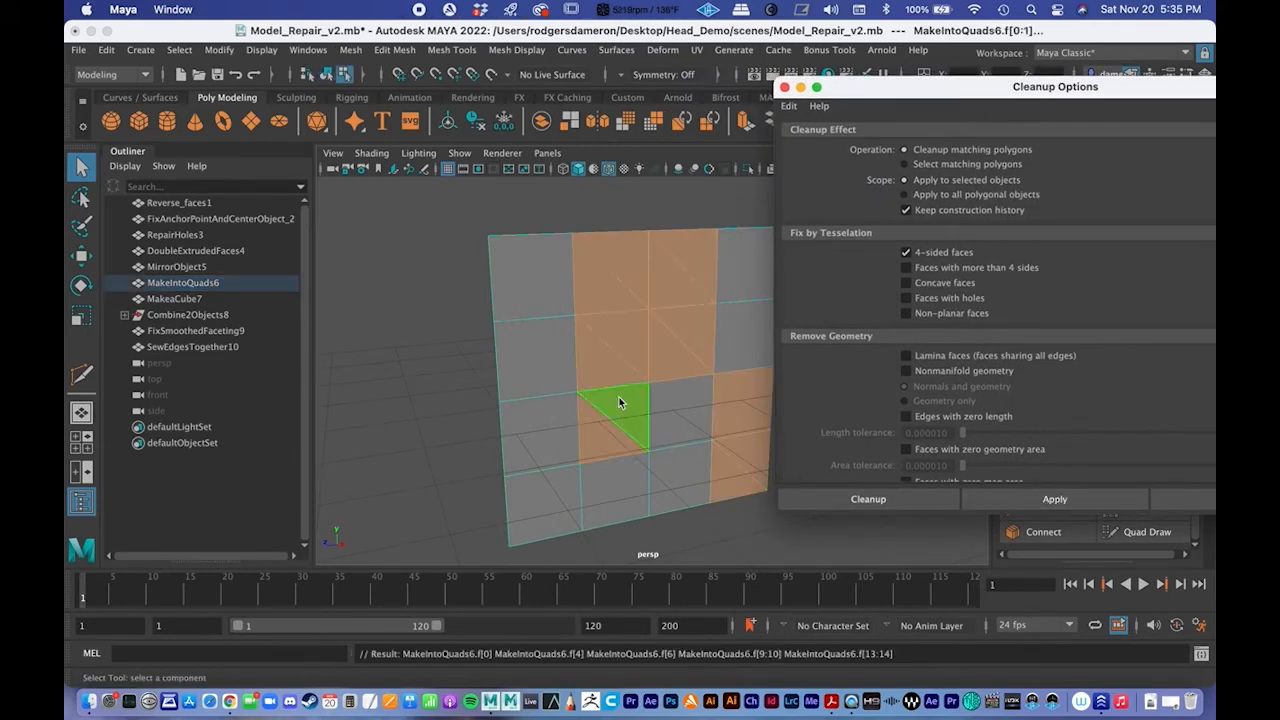
middle_click_drag(626, 392, 491, 408, "alt")
scroll(500, 414, "down", 2)
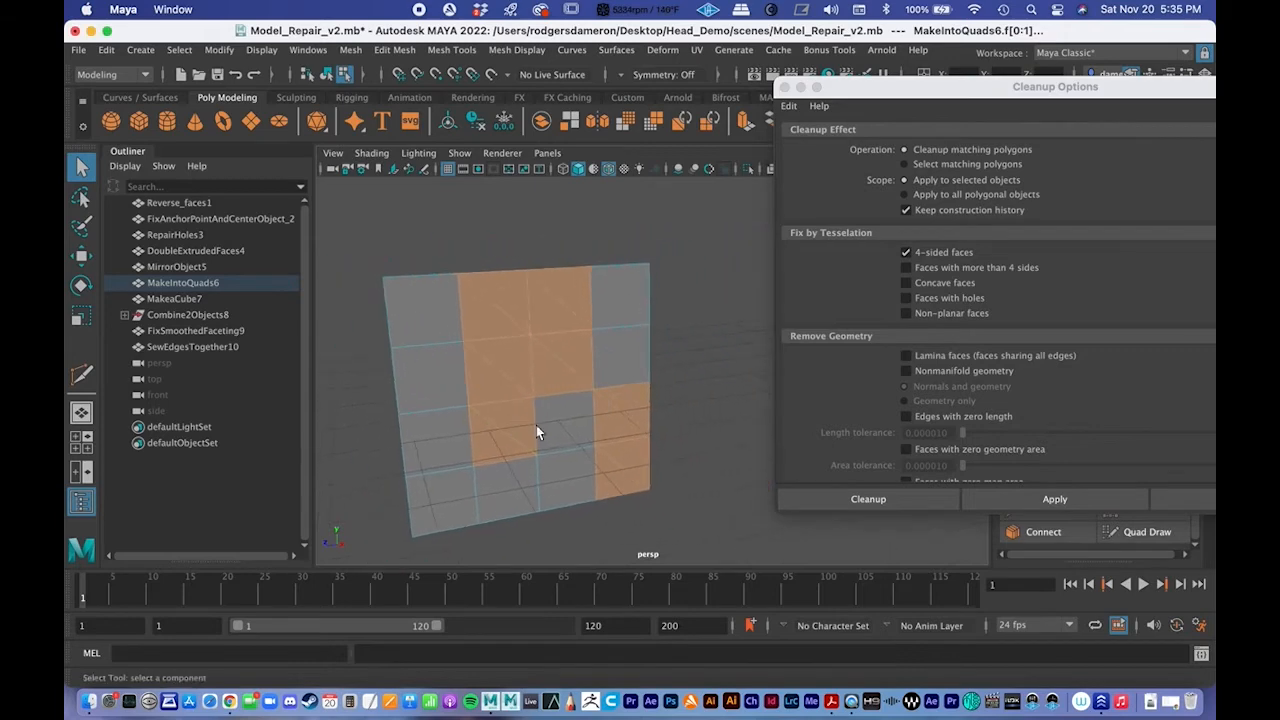
key("ctrl+z")
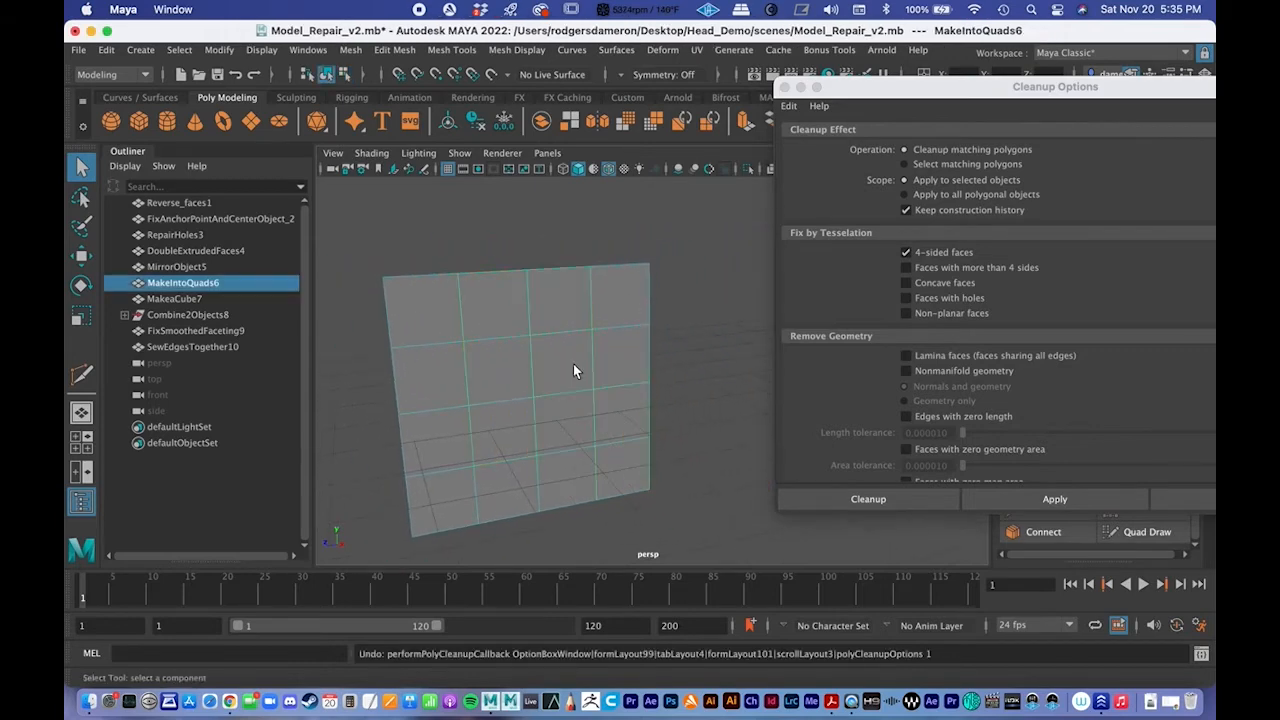
middle_click_drag(611, 352, 691, 360, "alt")
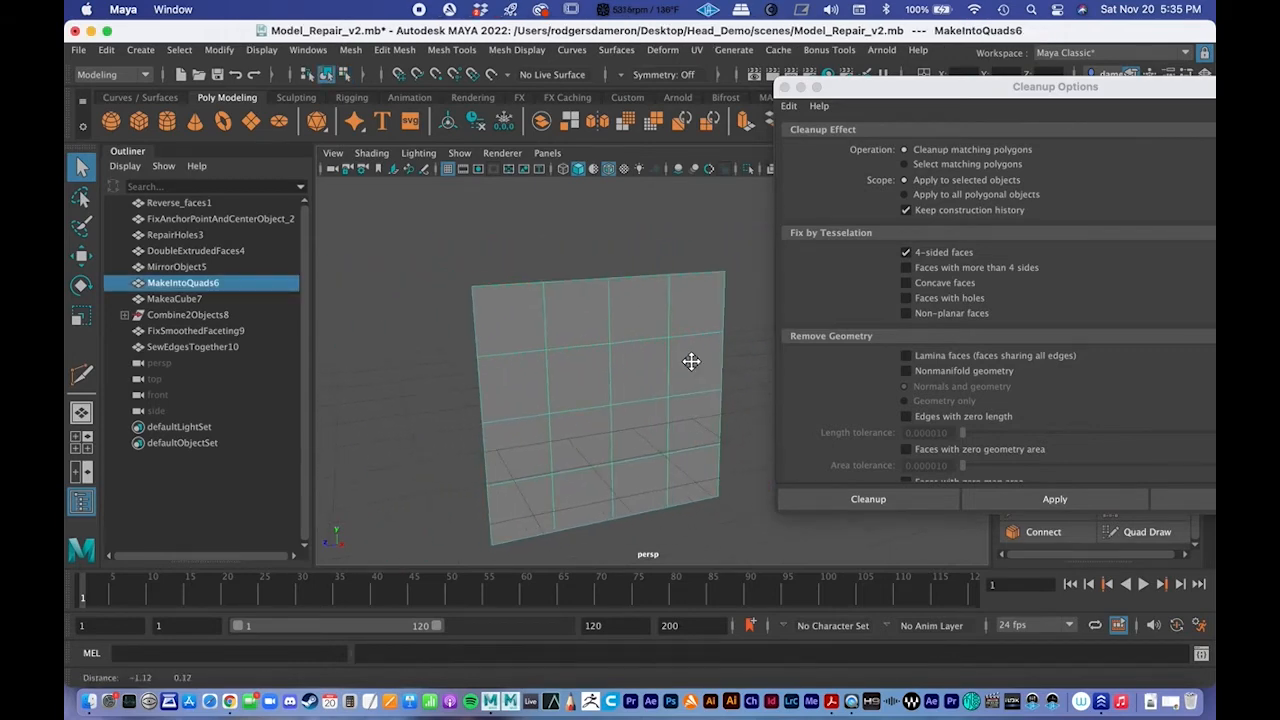
Step: Try a mesh Cleanup of the plane for faces with more than 4 sides only, close the options, and undo it
left_click(909, 255)
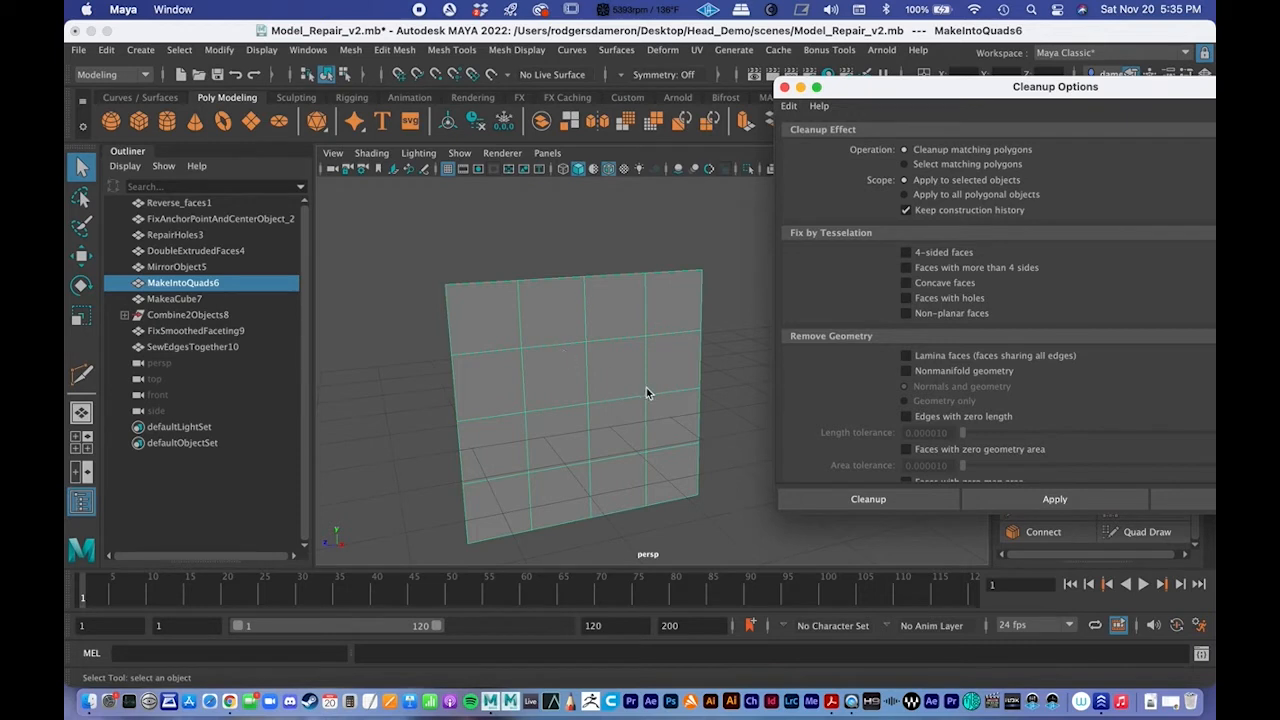
left_click(908, 269)
left_click(1103, 491)
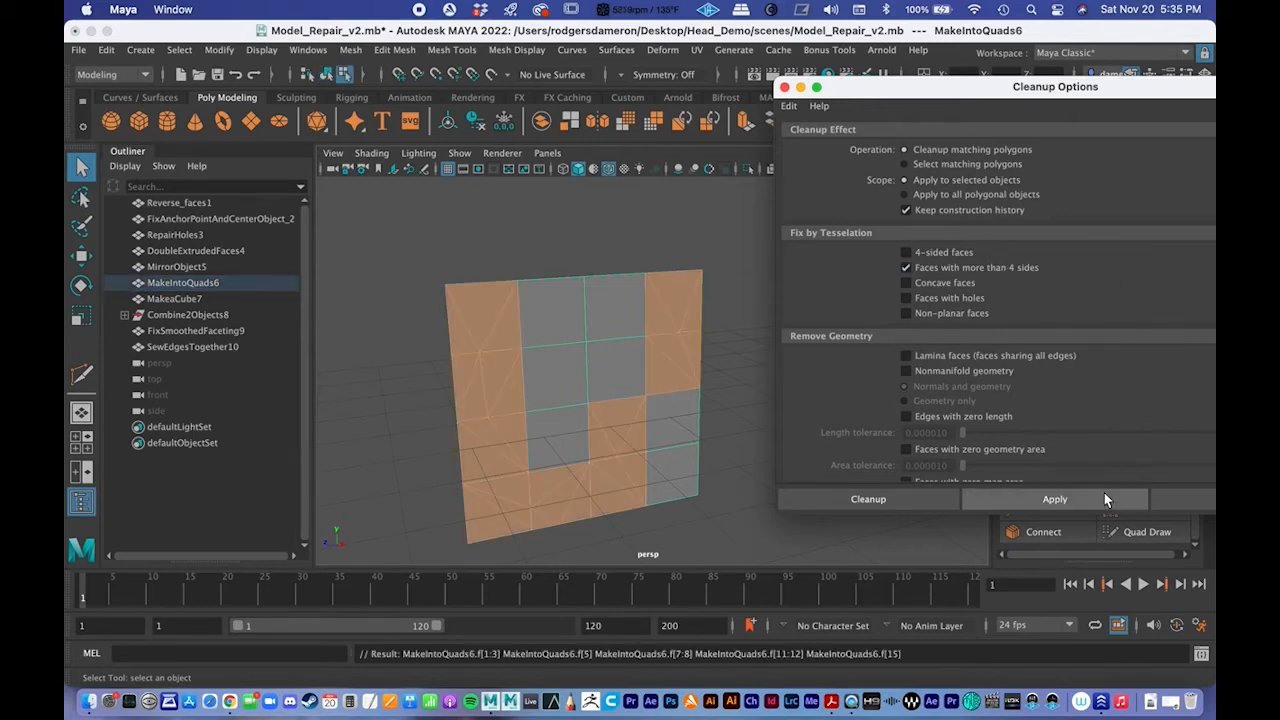
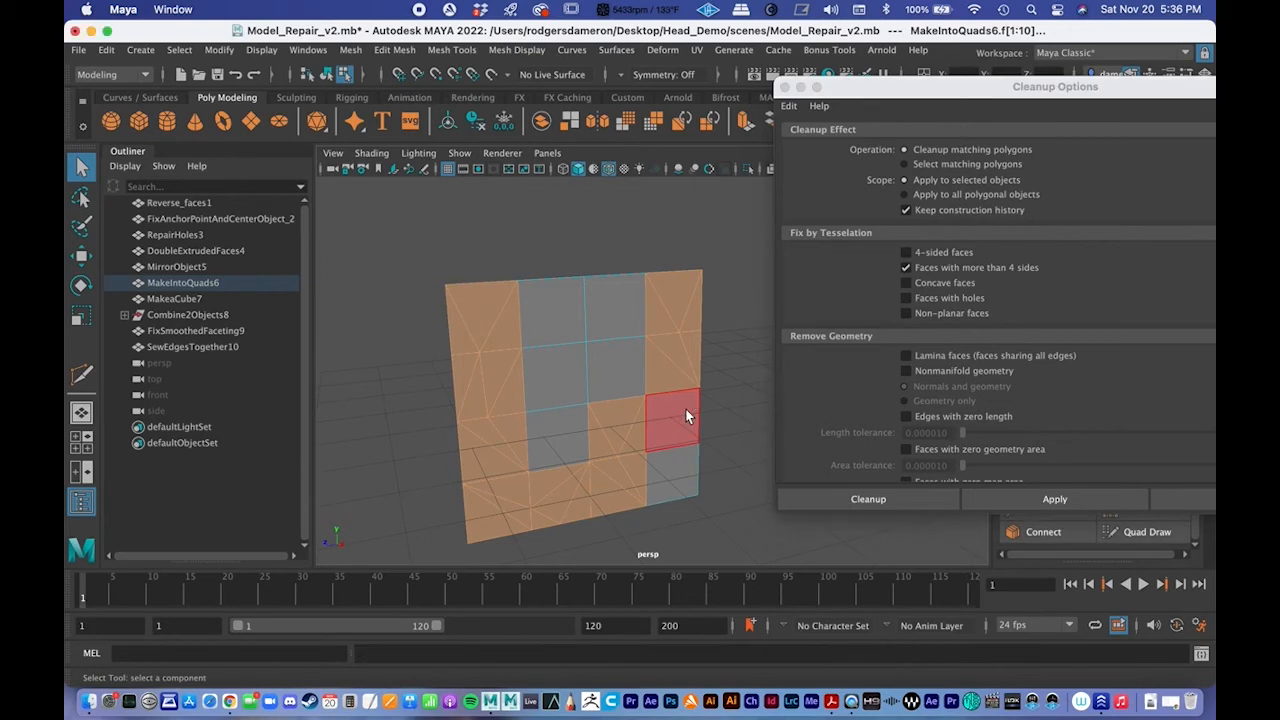
left_click(785, 87)
left_click_drag(670, 338, 692, 332, "alt")
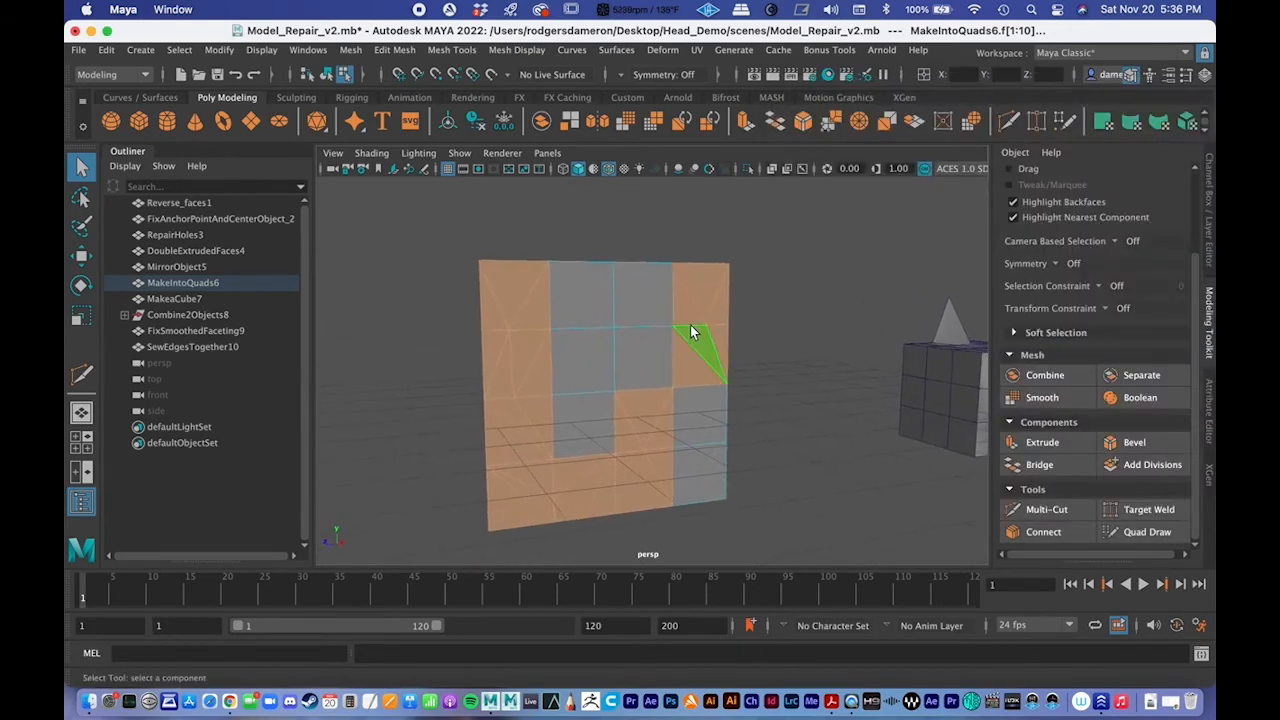
key("super+z")
key("super+z")
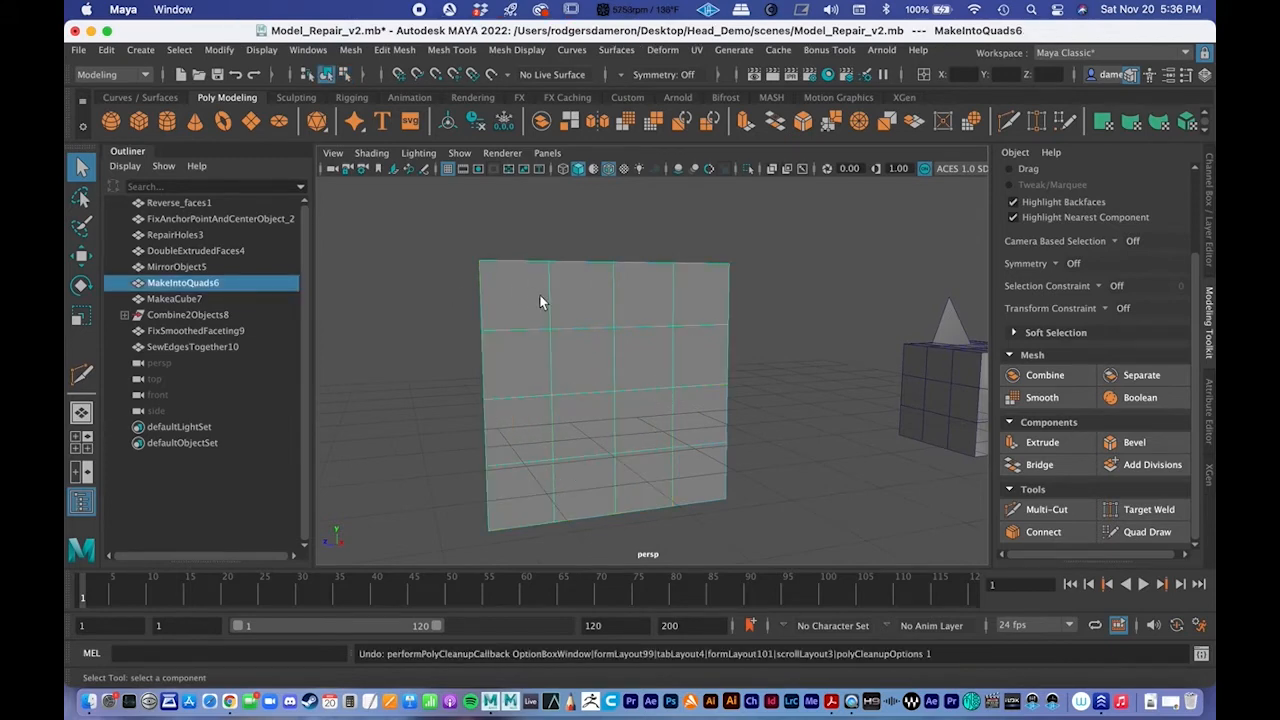
Step: Delete the six stray vertices from the MakeIntoQuads6 plane, keeping its grid corners, and return to object mode
left_click_drag(549, 294, 650, 352, "alt")
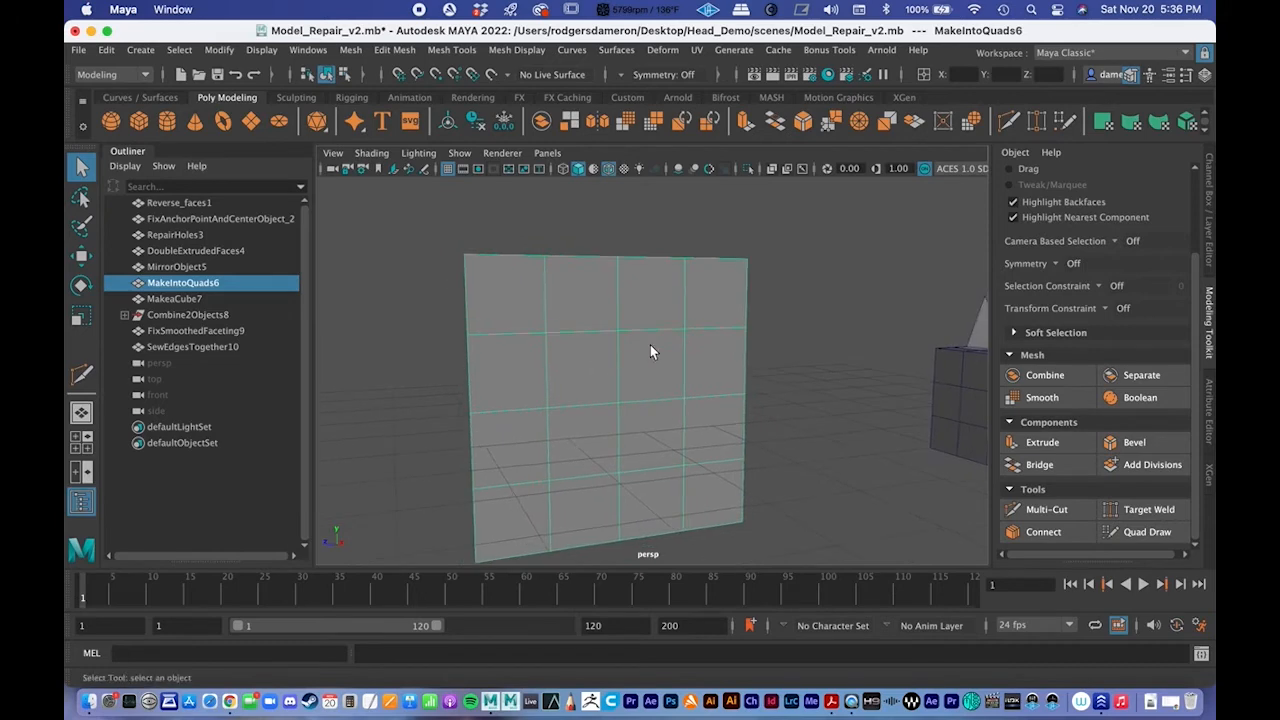
right_click_drag(691, 262, 613, 262)
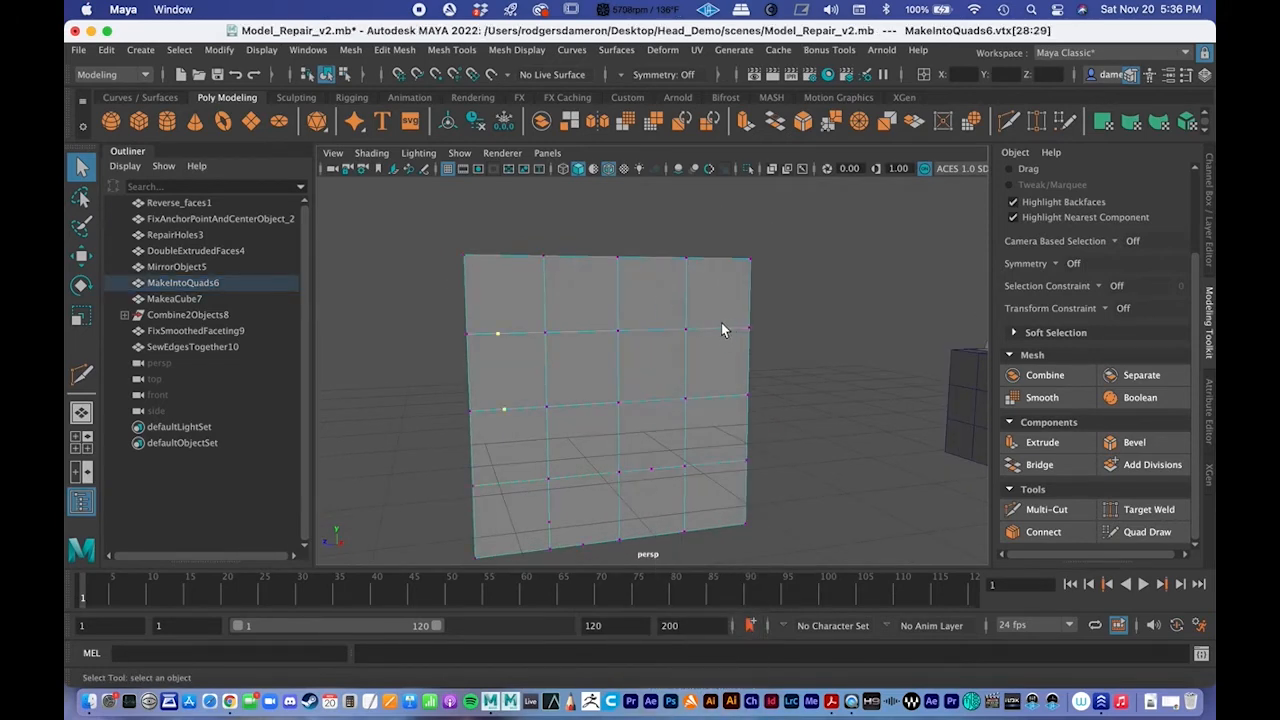
left_click(724, 329, "shift")
left_click(509, 384, "ctrl")
left_click(504, 409, "shift")
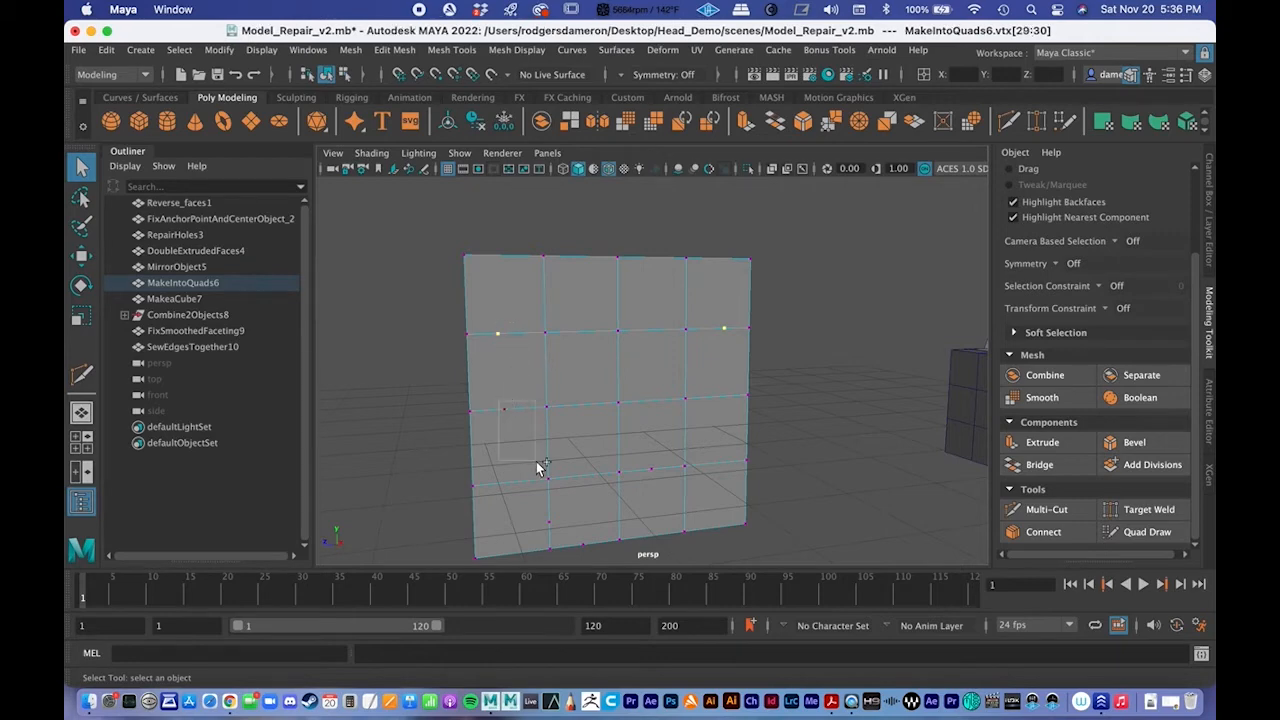
left_click(651, 469, "shift")
left_click(549, 520, "shift")
left_click(583, 544, "shift")
middle_click_drag(606, 546, 658, 500, "alt")
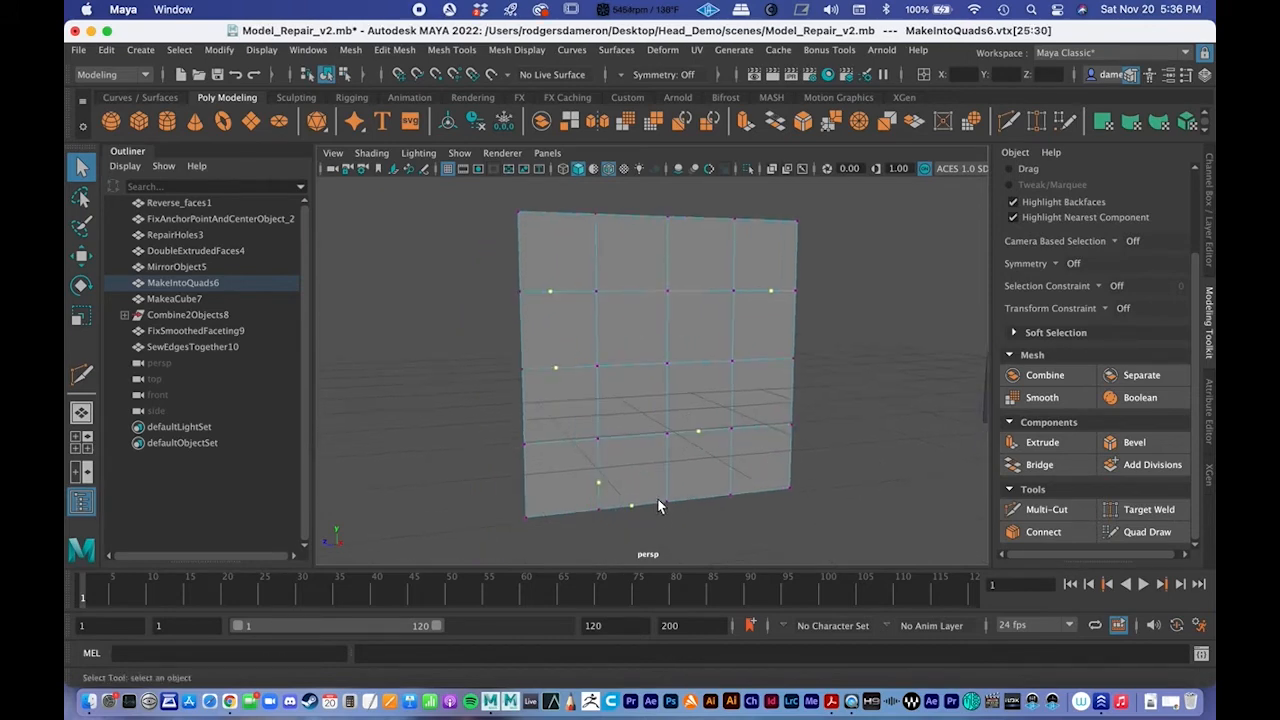
left_click_drag(658, 505, 658, 388, "alt")
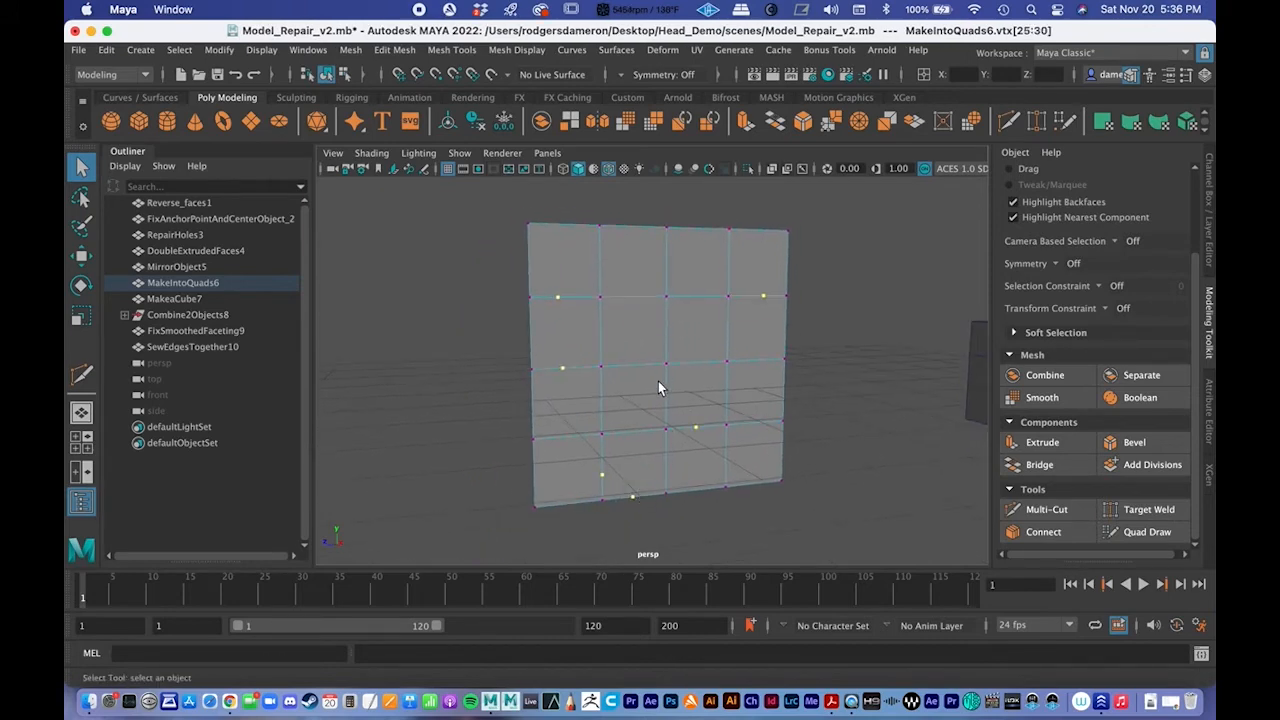
left_click(776, 437)
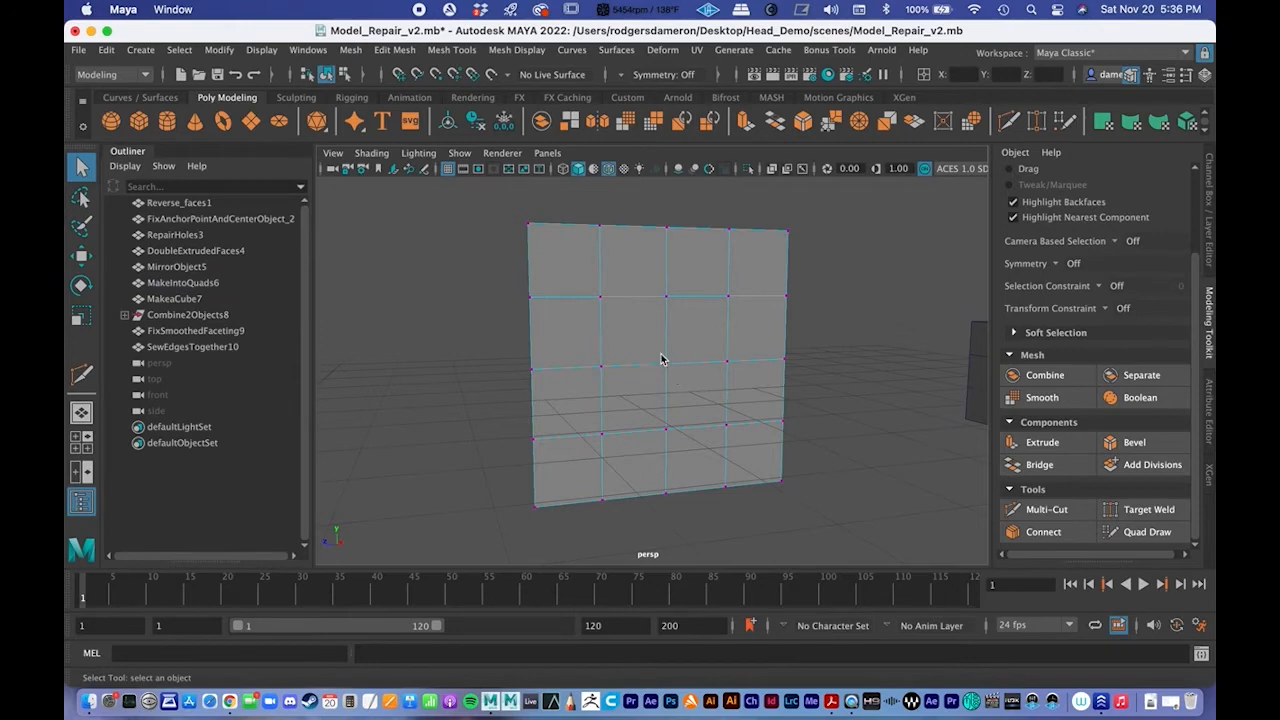
right_click_drag(660, 360, 737, 240)
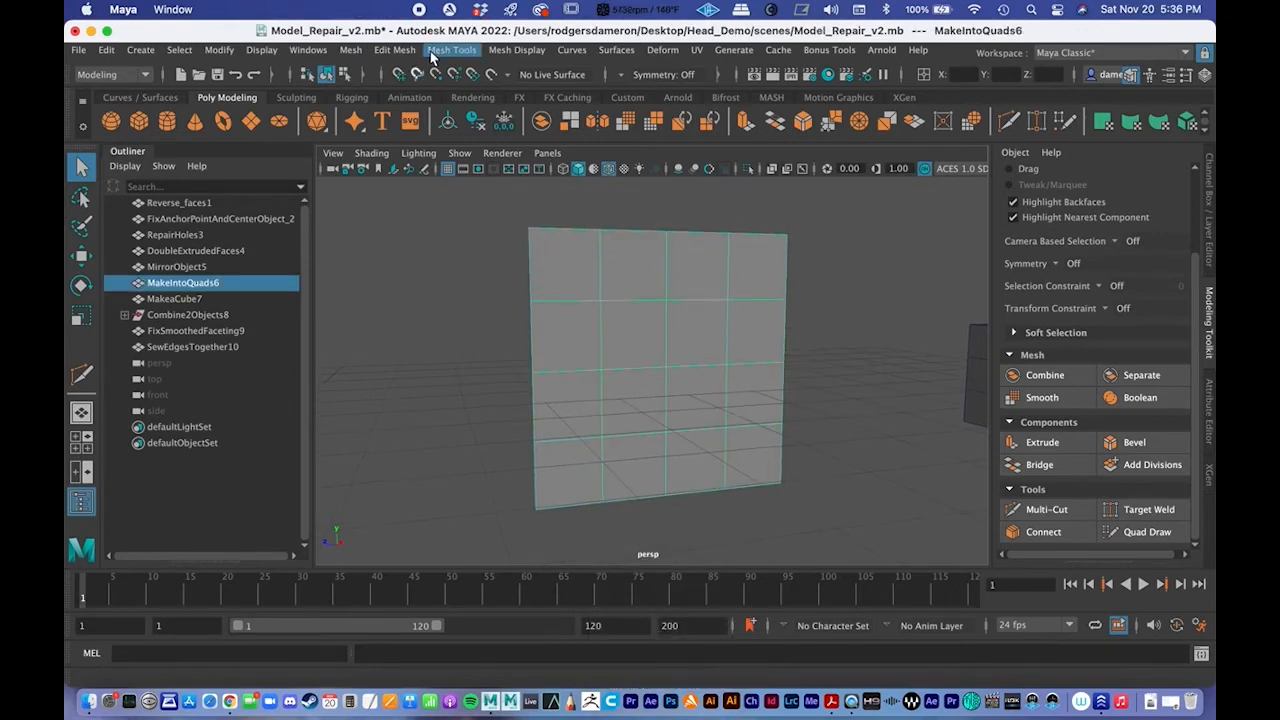
Step: Open the mesh Cleanup options for the plane to review the tessellation settings, and close them
left_click(350, 50)
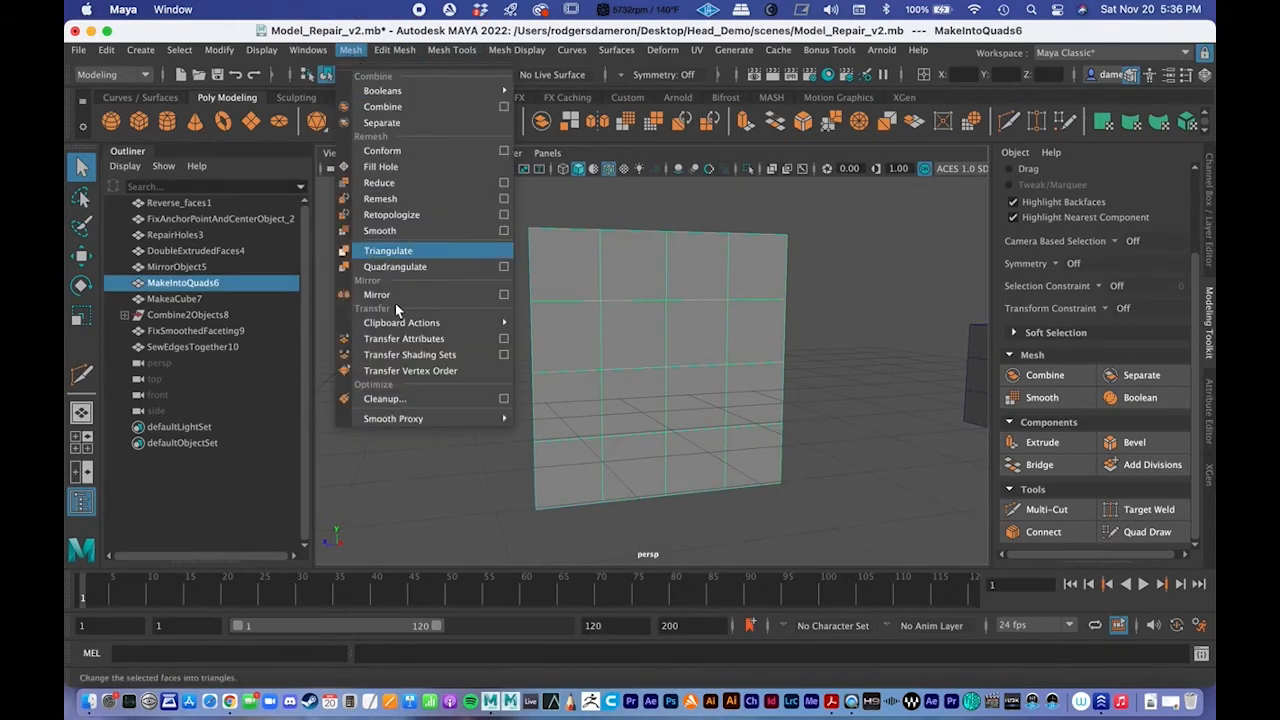
left_click(504, 398)
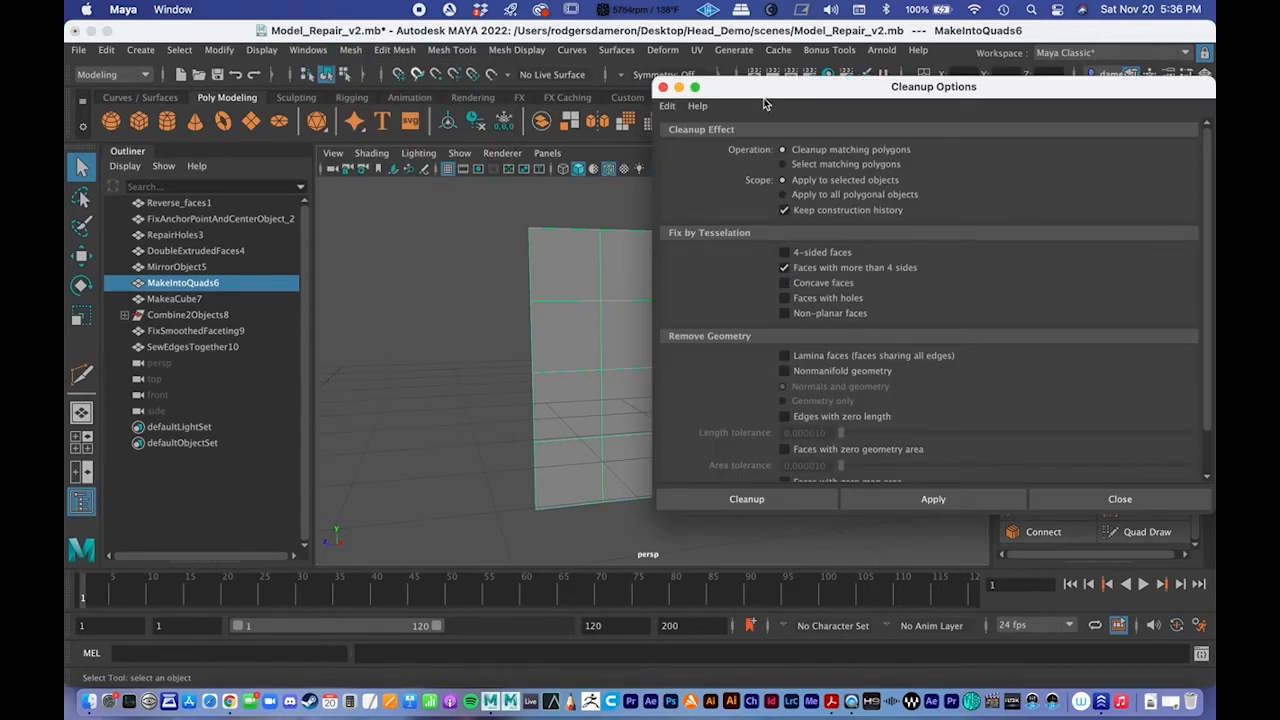
left_click_drag(765, 88, 986, 110)
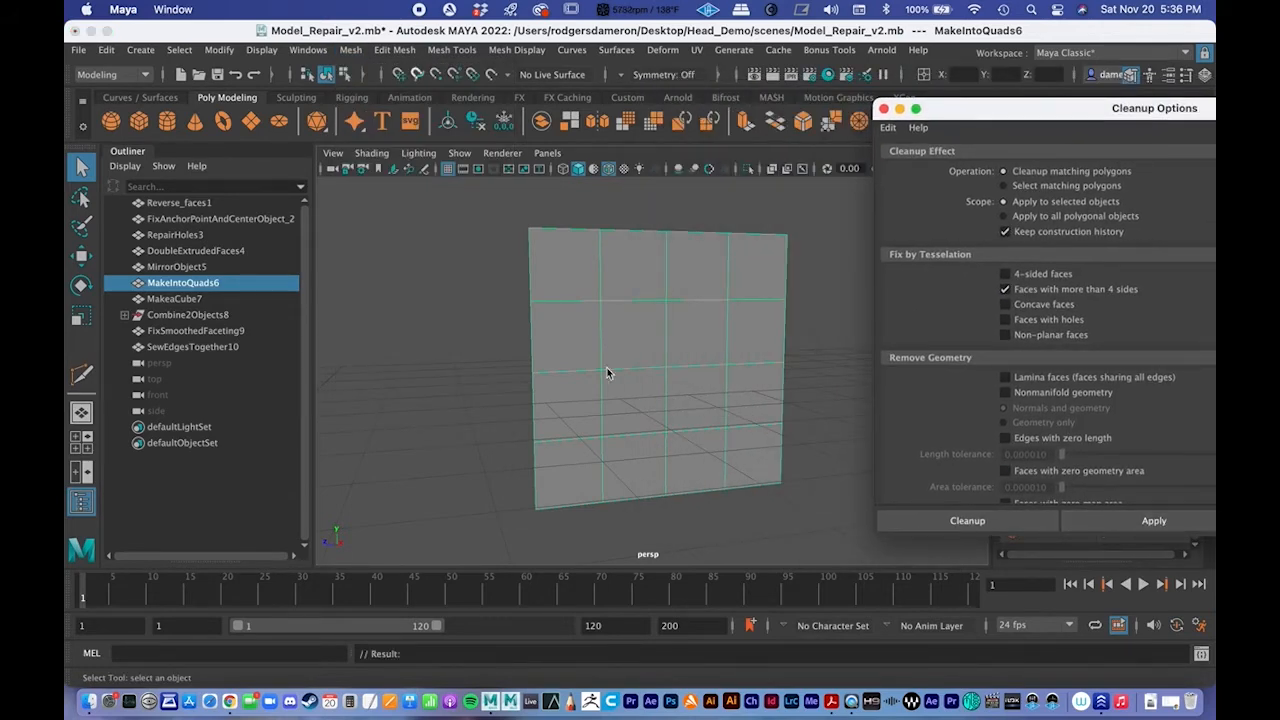
left_click(883, 108)
Step: Select the MakeaCube7 object, frame it in the view and examine its deformed sides
middle_click_drag(736, 293, 736, 319, "alt")
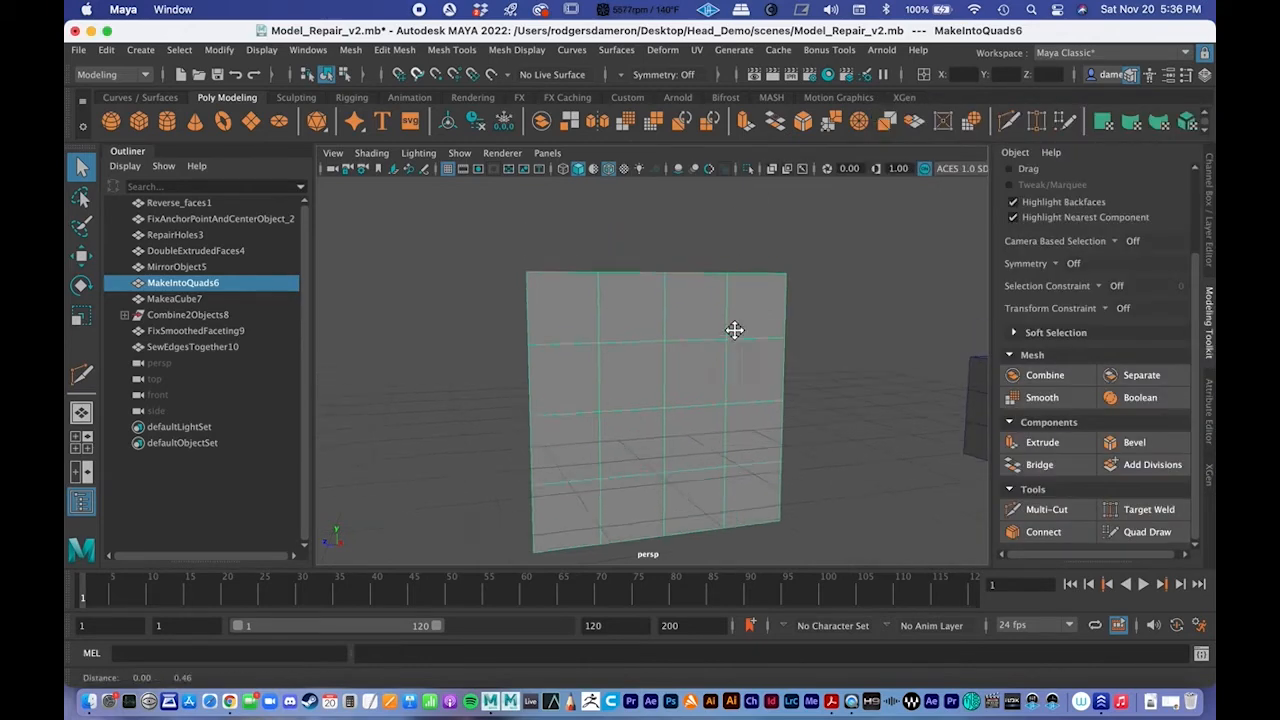
right_click_drag(736, 319, 532, 333, "alt")
left_click_drag(595, 406, 625, 420, "alt")
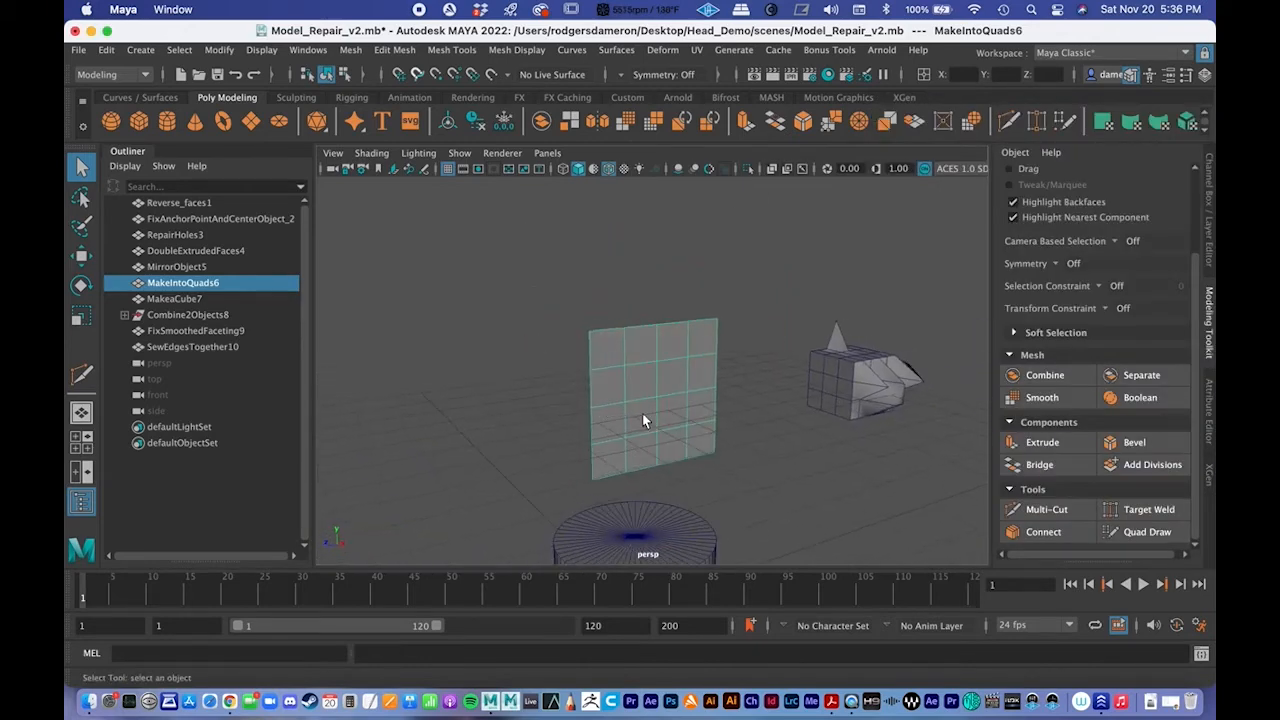
middle_click_drag(770, 424, 525, 362, "alt")
right_click_drag(525, 362, 368, 325, "alt")
left_click_drag(368, 325, 431, 346, "alt")
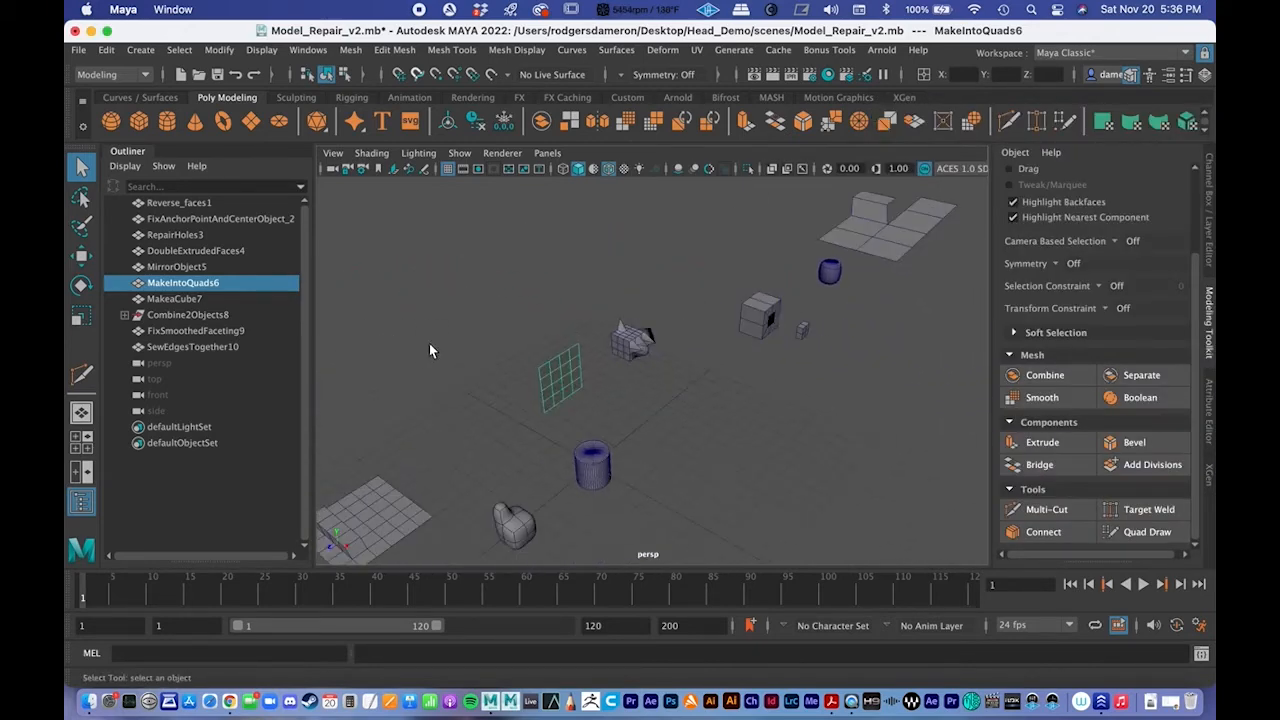
left_click(633, 345)
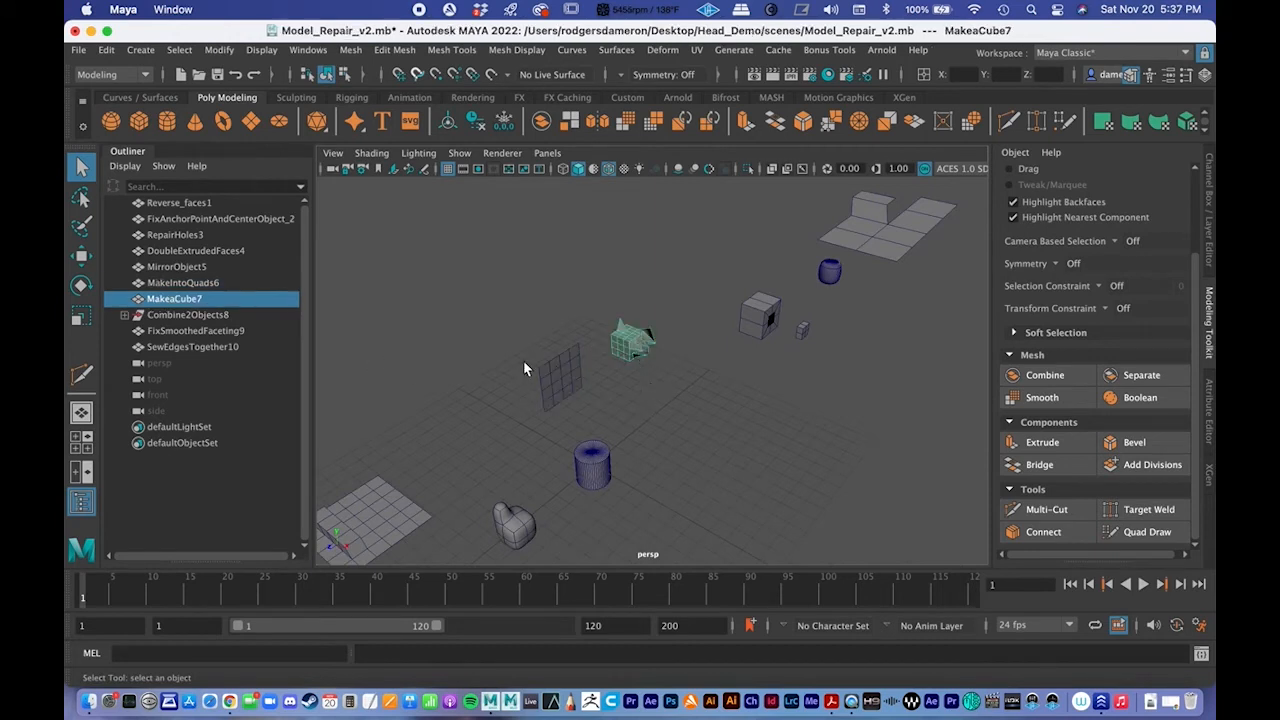
key("f")
left_click_drag(669, 409, 706, 349, "alt")
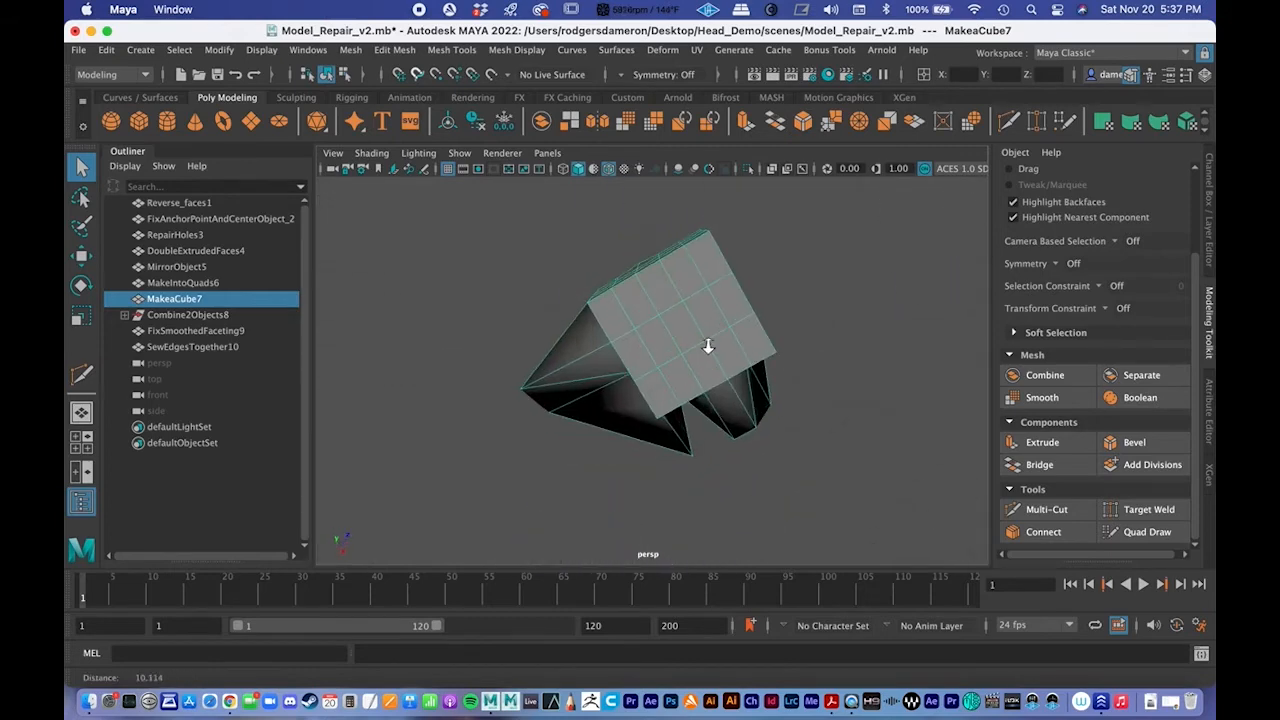
Step: Switch MakeaCube7 to vertex editing and inspect the deformed cube's spike and protruding points
right_click_drag(706, 349, 696, 533, "alt")
left_click_drag(696, 533, 612, 489, "alt")
right_click_drag(603, 477, 512, 258)
left_click_drag(600, 480, 575, 517, "alt")
right_click_drag(575, 517, 825, 425, "alt")
left_click(728, 389)
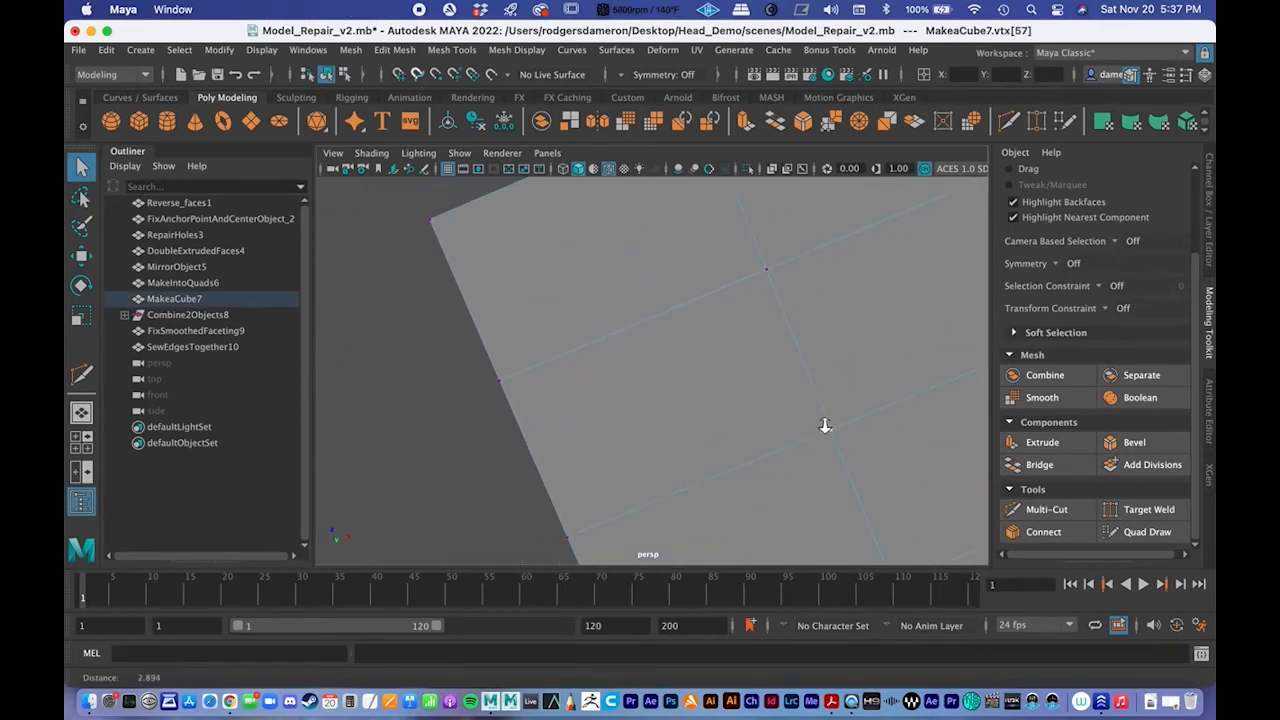
left_click_drag(760, 427, 771, 446, "alt")
right_click_drag(771, 446, 530, 400, "alt")
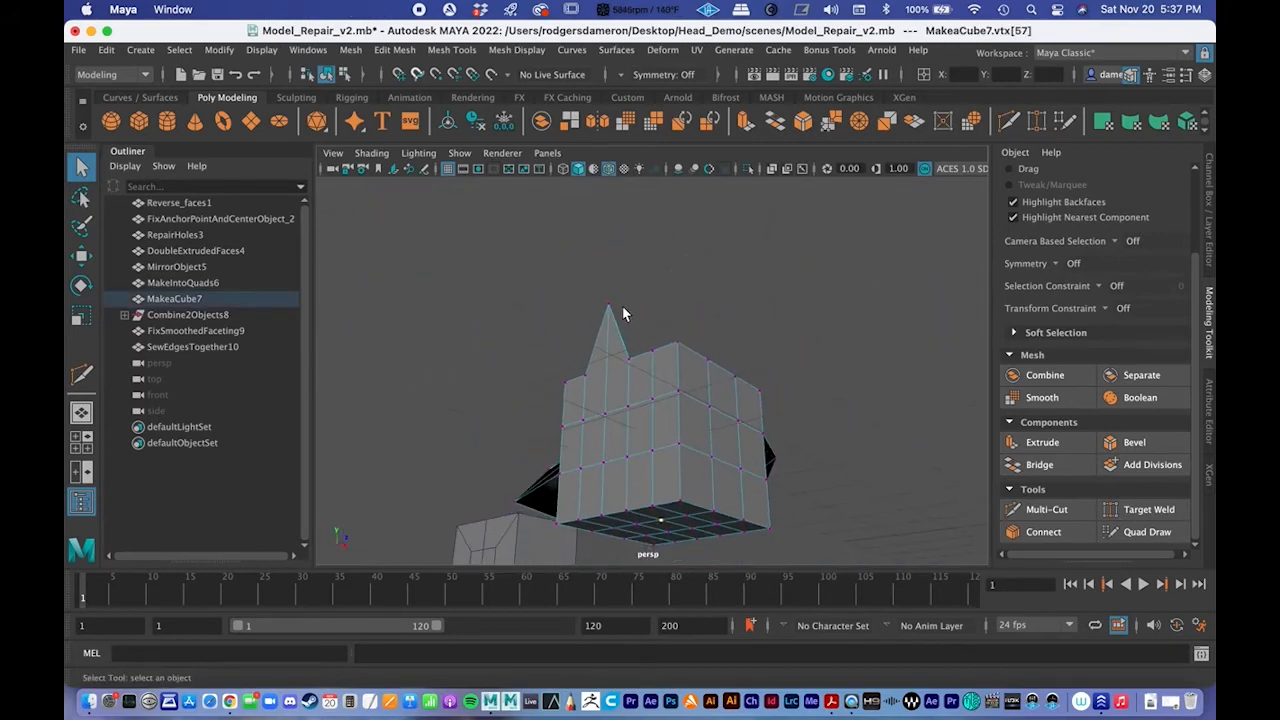
left_click_drag(619, 303, 609, 363, "alt")
left_click_drag(651, 318, 570, 339, "alt")
left_click_drag(707, 305, 697, 415, "alt")
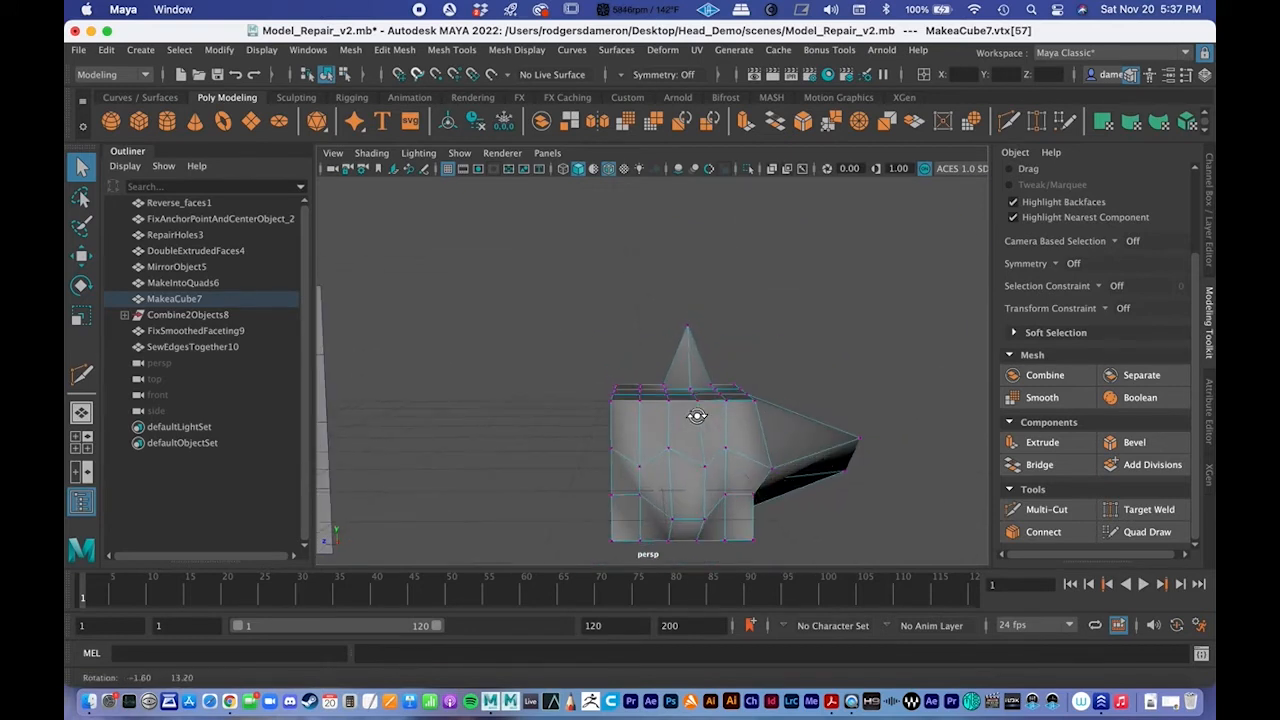
Step: Try to flatten the spike by moving its tip vertex down by eye to the cube's top surface
left_click(688, 332)
key("w")
left_click_drag(694, 360, 404, 317, "alt")
right_click_drag(638, 388, 778, 430, "alt")
middle_click_drag(778, 430, 760, 439, "alt")
left_click_drag(671, 214, 655, 316)
right_click_drag(590, 418, 870, 464, "alt")
key("f")
left_click_drag(711, 489, 695, 350, "alt")
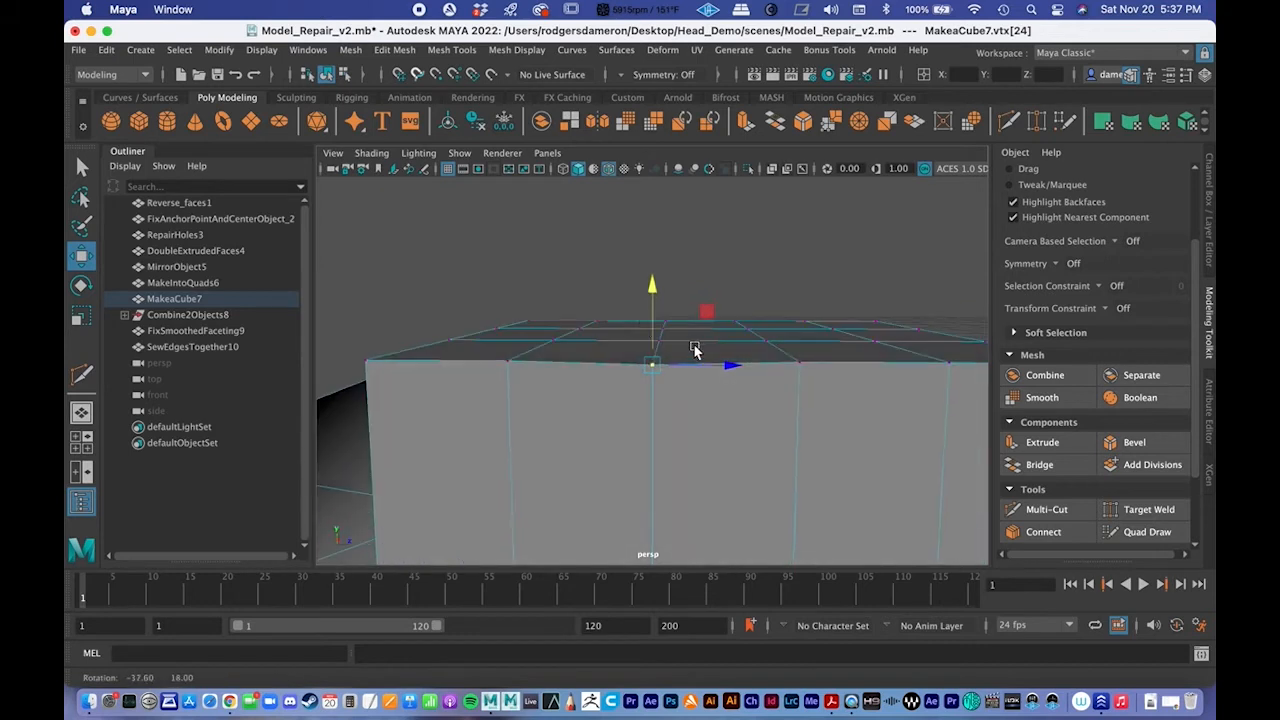
Step: Return MakeaCube7 to object mode and preview it smoothed to examine the hand-placed vertex on the top
left_click_drag(655, 295, 691, 376, "alt")
middle_click_drag(691, 376, 597, 376, "alt")
right_click_drag(597, 376, 471, 403, "alt")
left_click_drag(471, 403, 760, 466, "alt")
right_click_drag(677, 262, 823, 240)
key("3")
left_click(793, 323)
left_click_drag(793, 323, 760, 464, "alt")
left_click(646, 402)
Step: Turn off the smooth preview and undo the changes back to the spike tip's original height
key("1")
key("z")
key("z")
key("z")
key("z")
key("z")
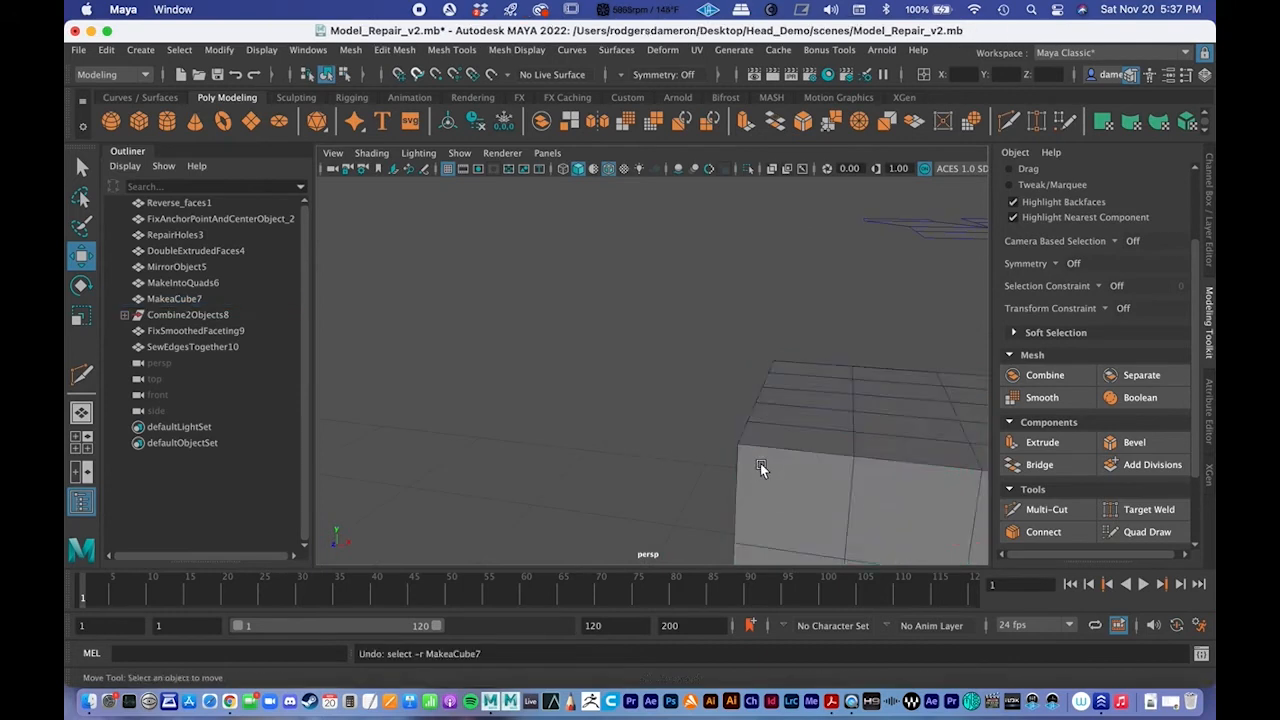
key("z")
key("z")
key("z")
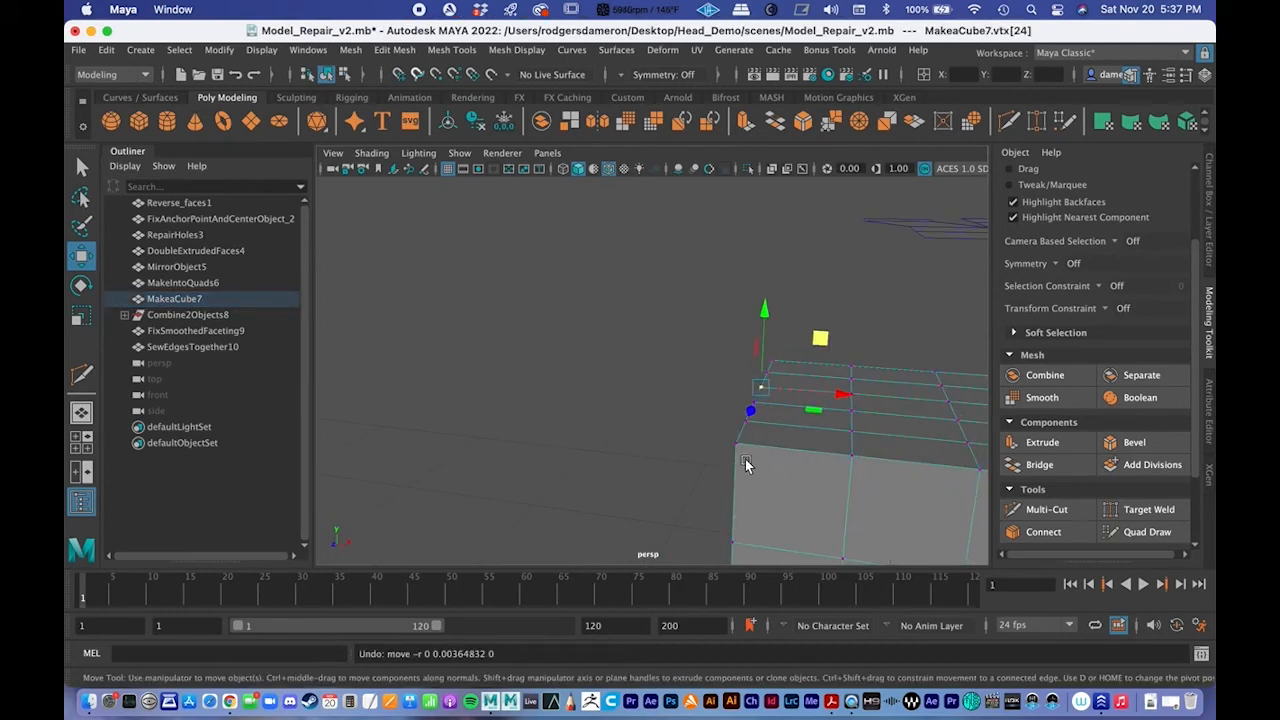
key("shift+z")
left_click_drag(745, 459, 654, 409, "alt")
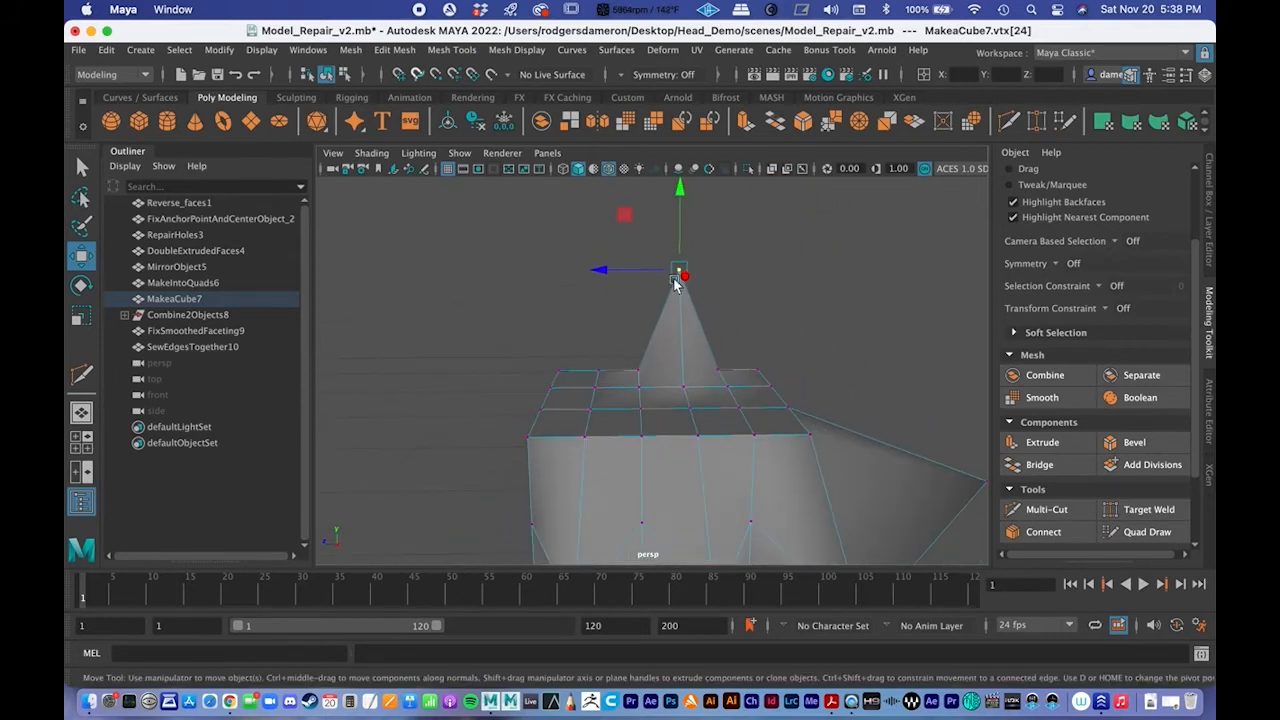
Step: Show the orthographic side view full size and frame the cube closely in it
key("q")
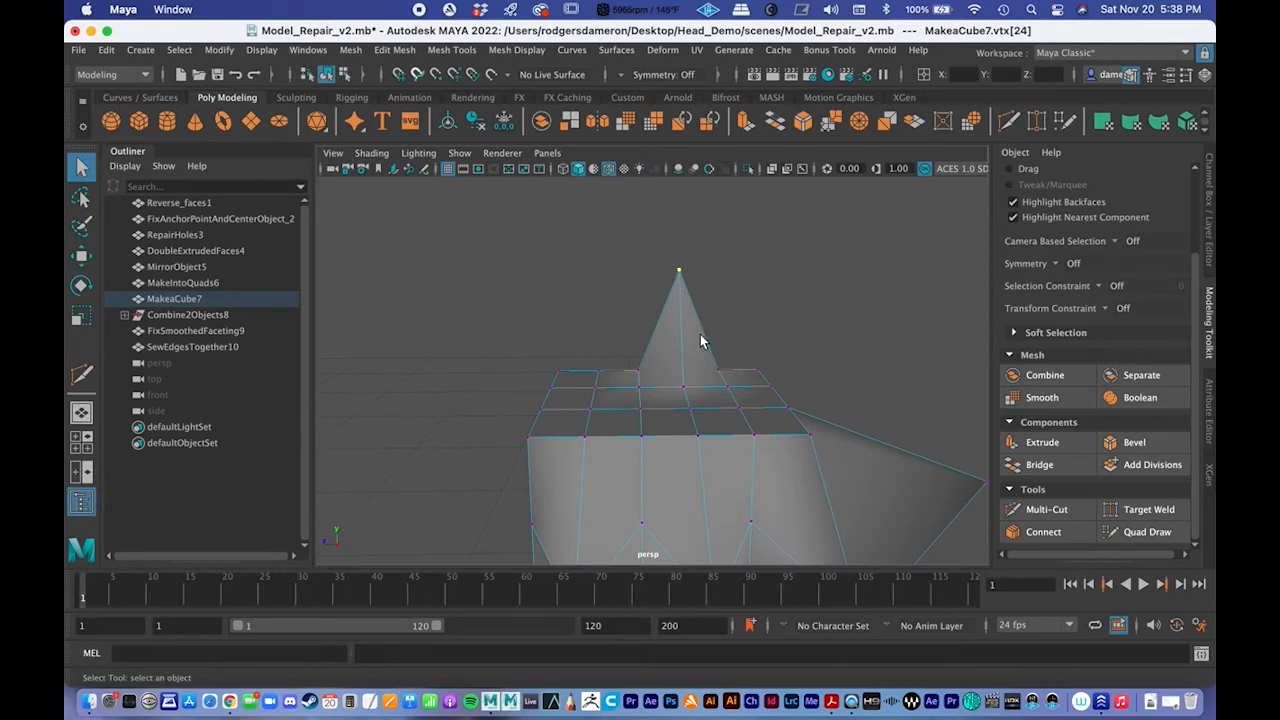
key("space")
middle_click_drag(948, 448, 806, 449, "alt")
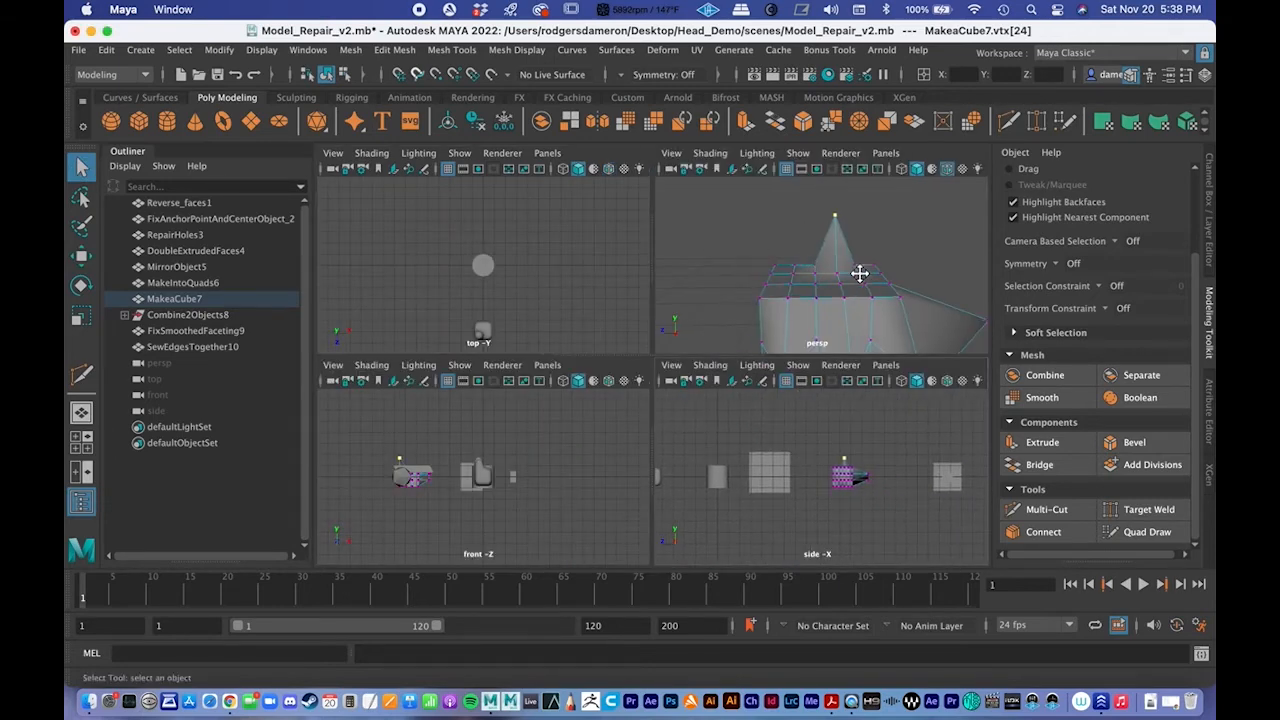
key("space")
middle_click_drag(631, 391, 628, 393, "alt")
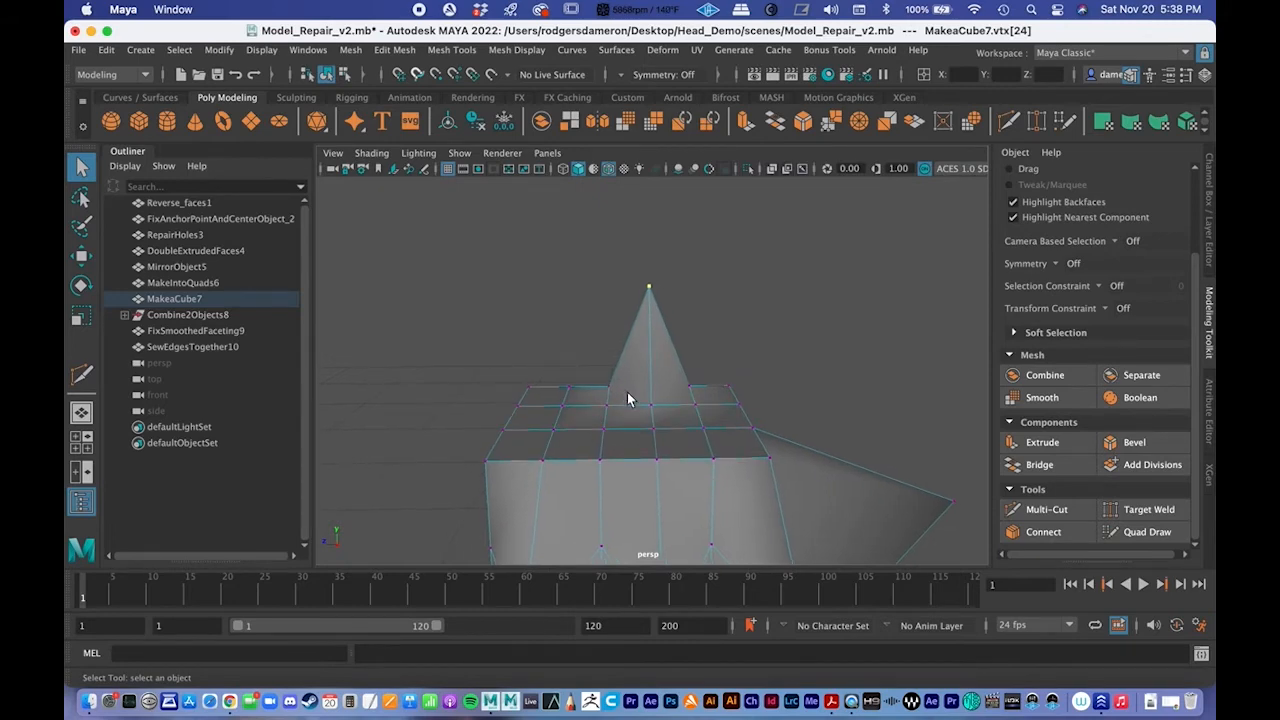
key("space")
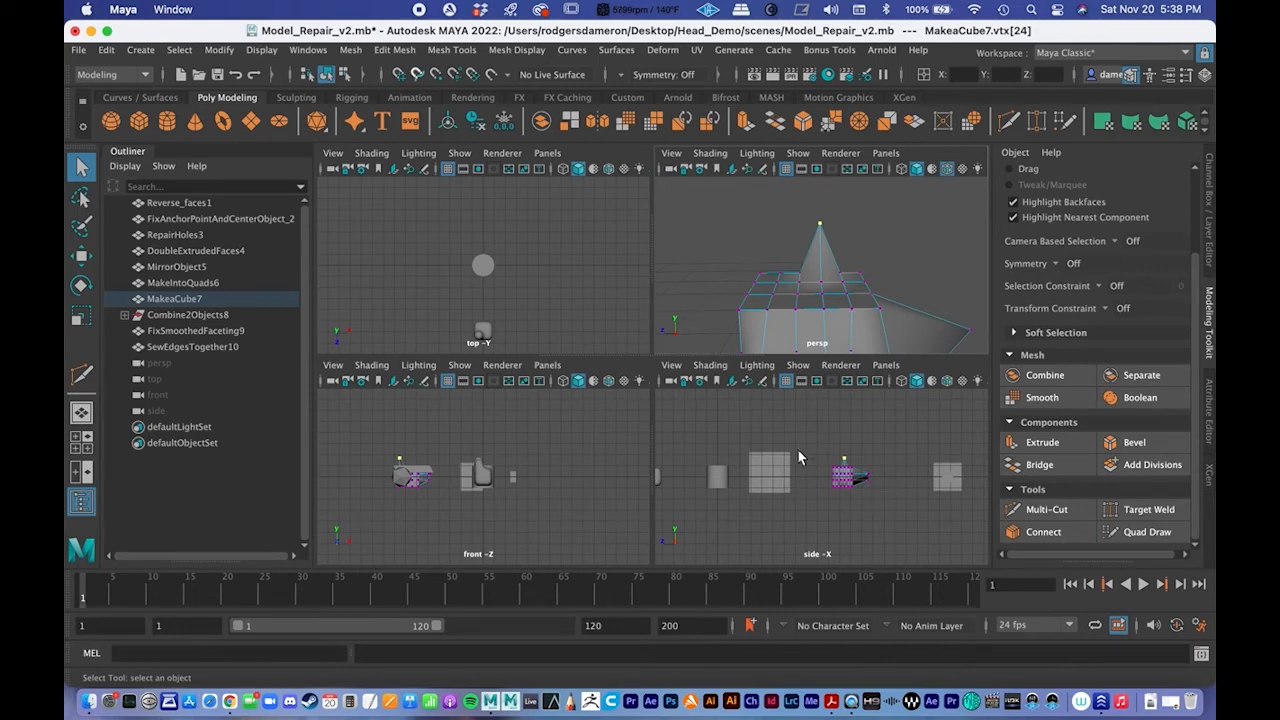
middle_click_drag(836, 495, 791, 489, "alt")
key("f")
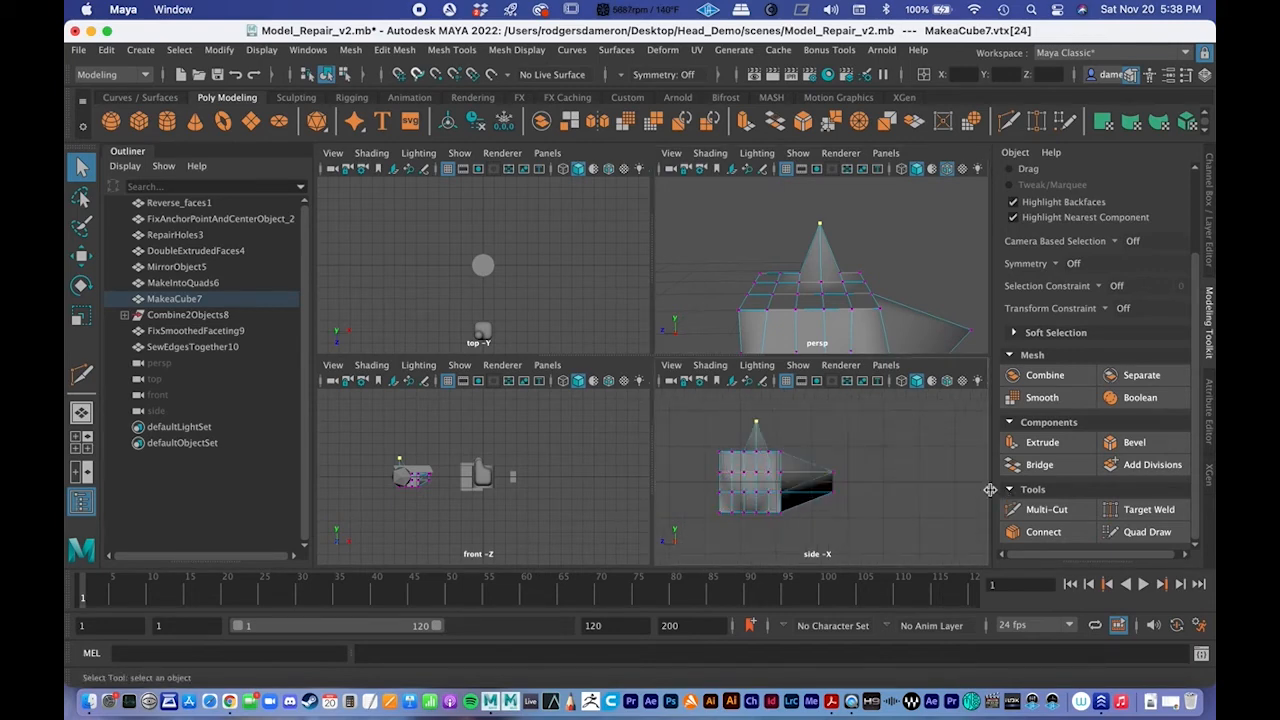
key("space")
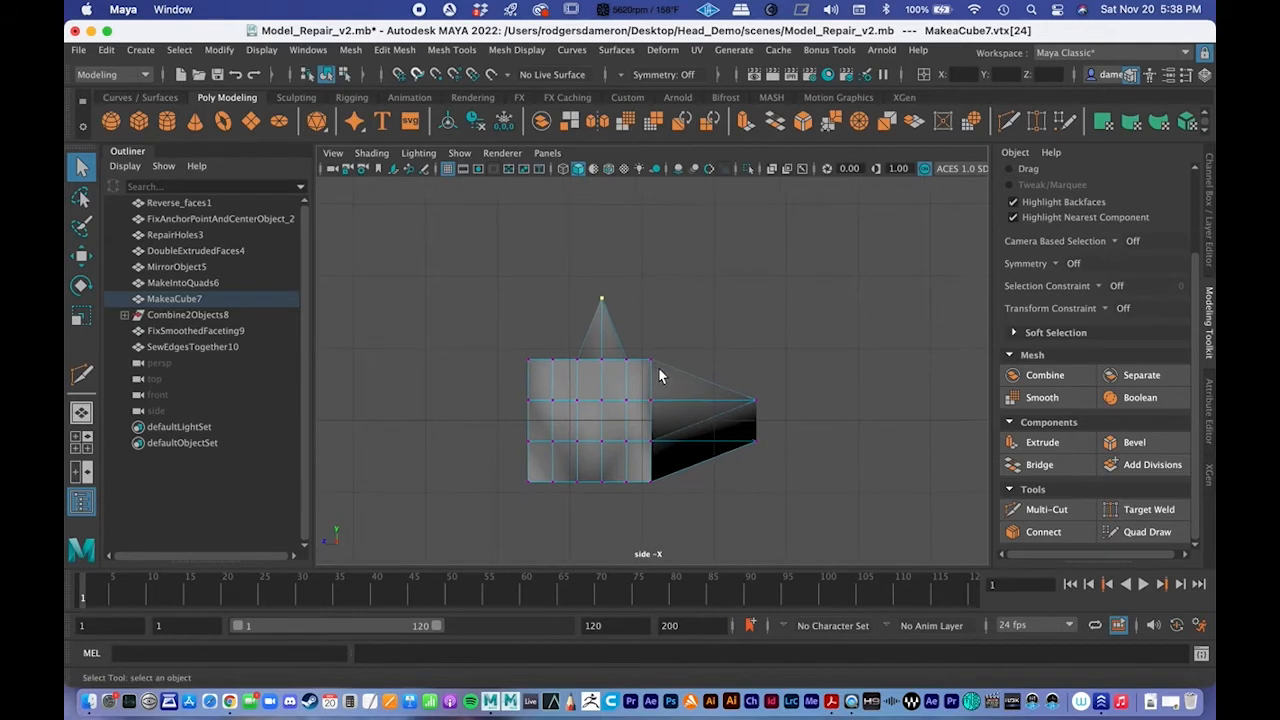
scroll(658, 370, "up", 3)
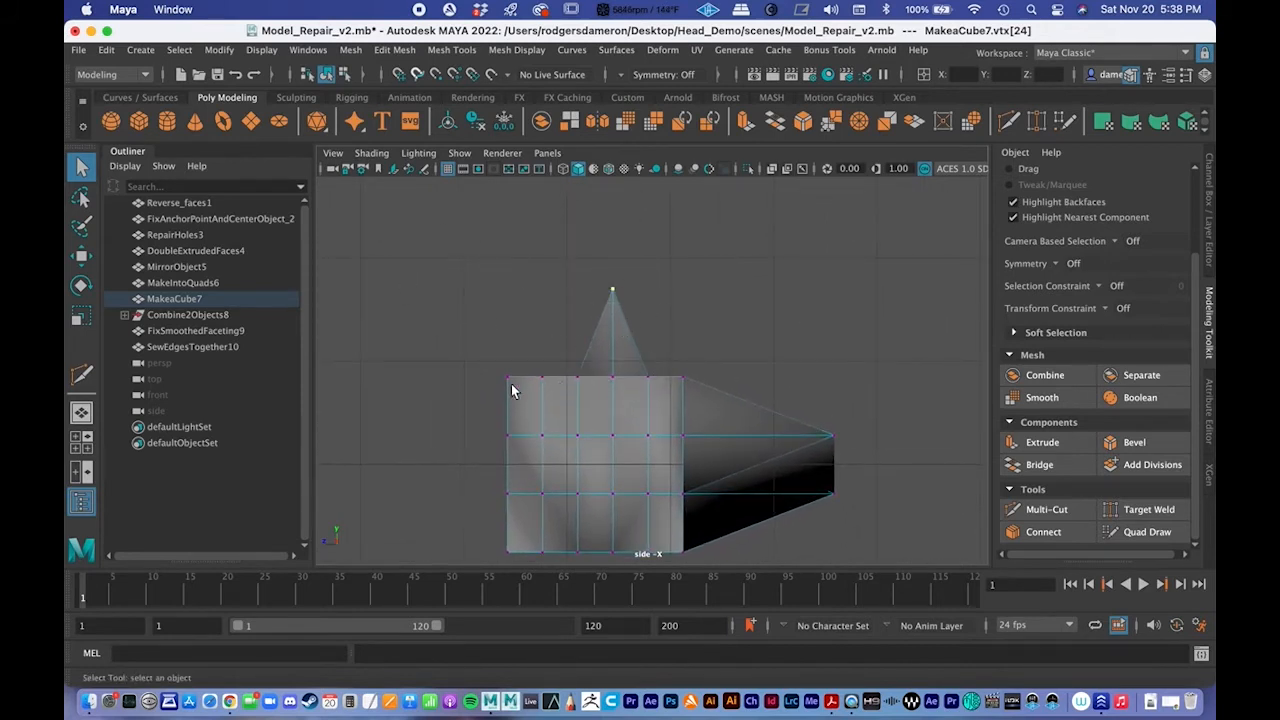
Step: Box-select the cube's top row of vertices together with the spike tip in the side view
left_click_drag(742, 391, 744, 391)
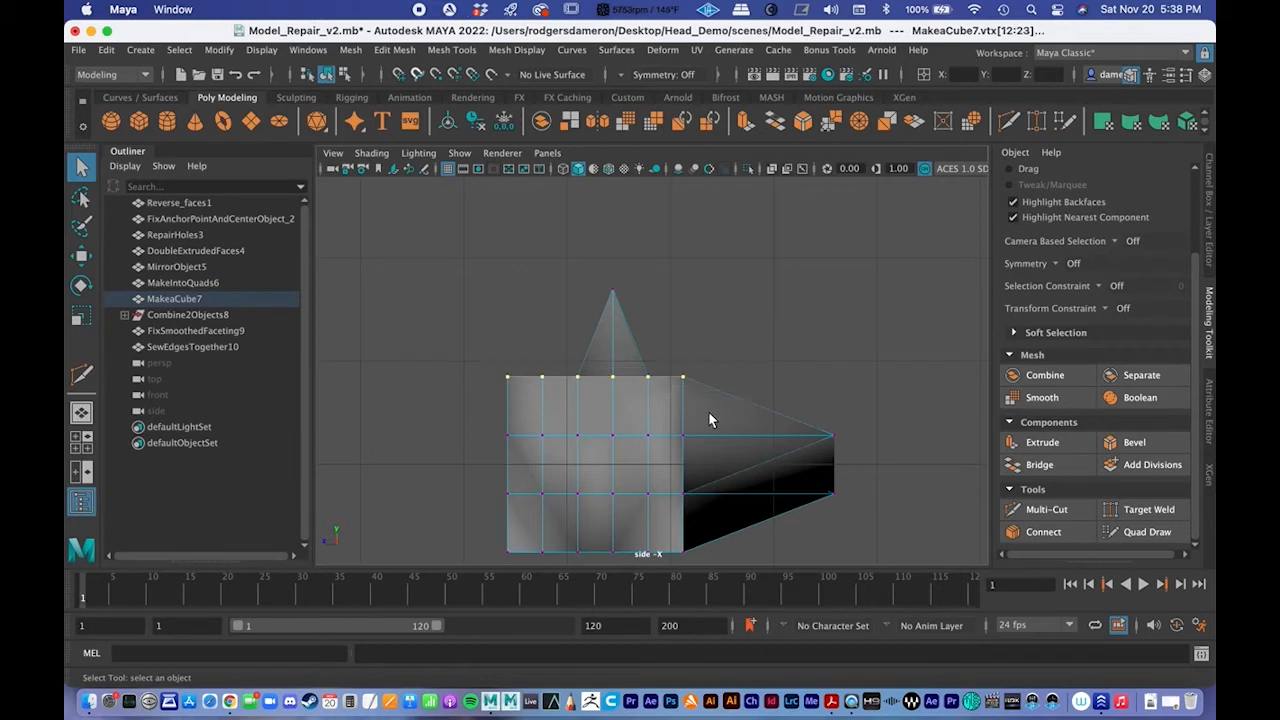
left_click_drag(457, 271, 729, 387)
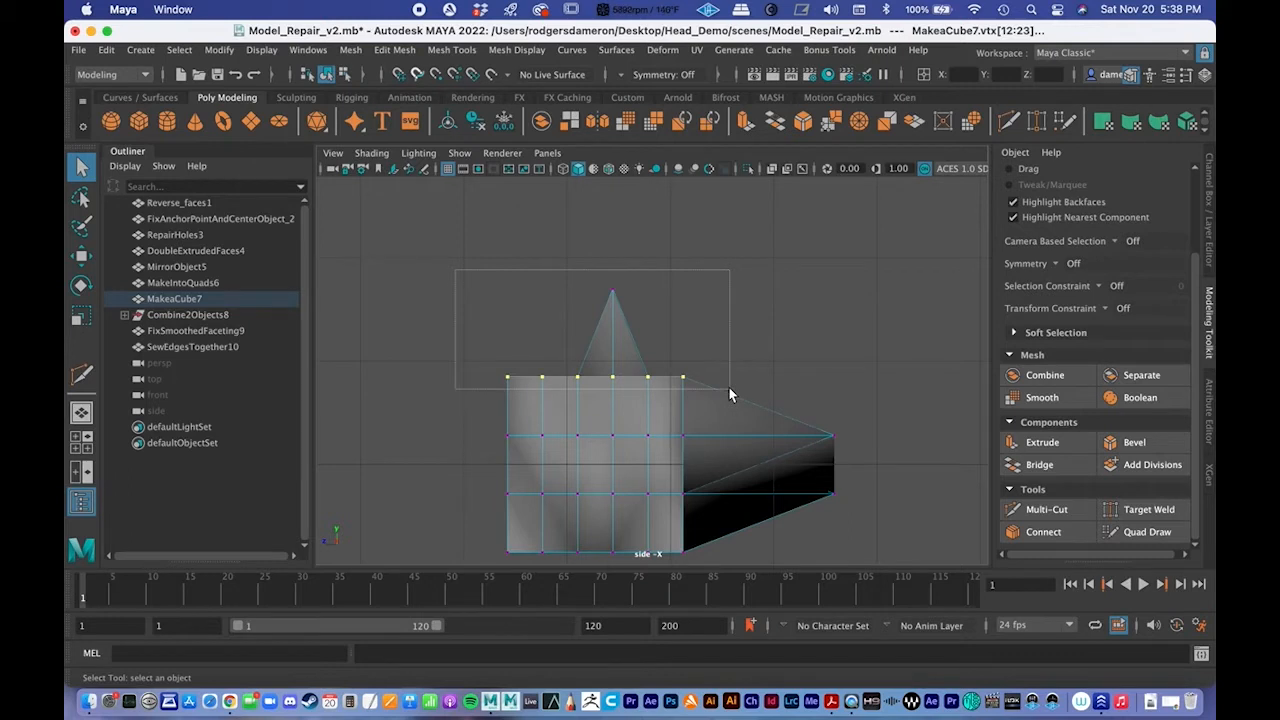
left_click_drag(729, 387, 731, 381)
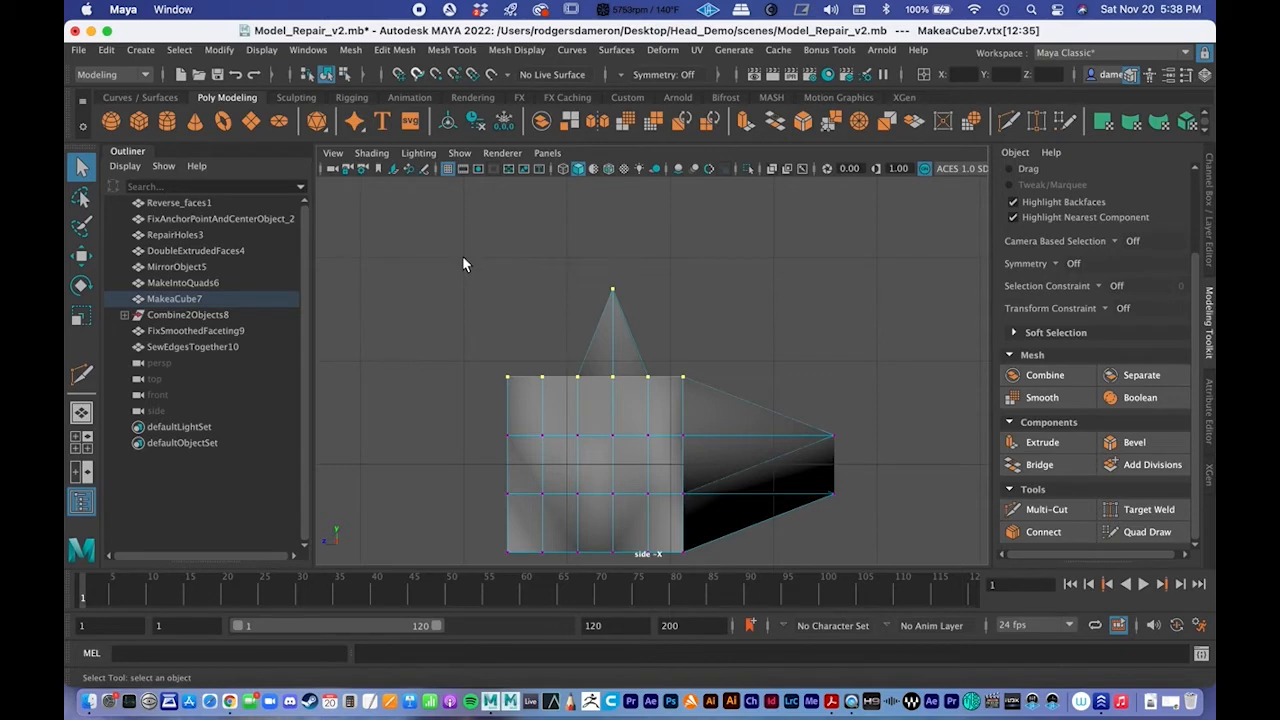
left_click_drag(459, 261, 718, 390)
Step: Try box-selecting the top vertices in the perspective view, inspect the selection, and return to the side view
key("space")
key("space")
left_click_drag(390, 234, 706, 423)
left_click(456, 290)
mouse_move(401, 209)
left_mouse_down()
mouse_move(818, 485)
mouse_move(686, 443)
mouse_move(619, 440)
mouse_move(674, 437)
mouse_move(541, 457)
left_mouse_up()
mouse_move(726, 433)
left_mouse_down("alt")
mouse_move(731, 463)
mouse_move(700, 450)
mouse_move(703, 437)
mouse_move(713, 444)
left_mouse_up("alt")
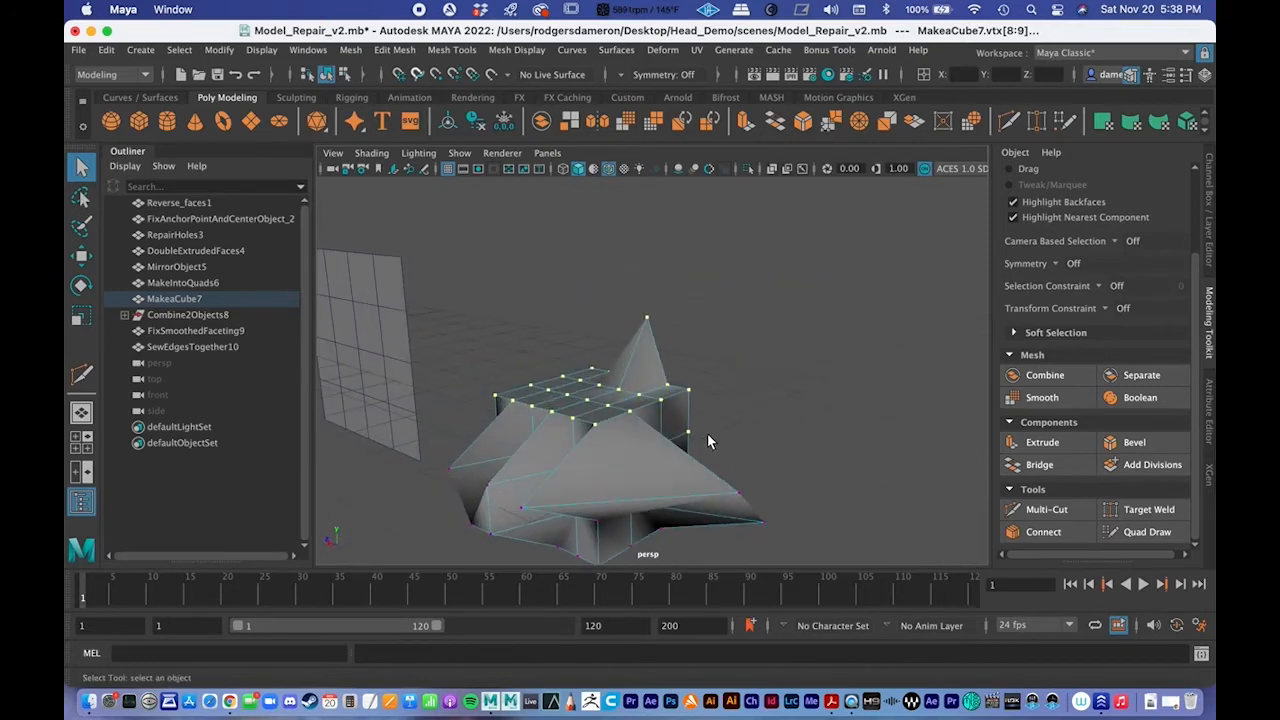
key("space")
key("space")
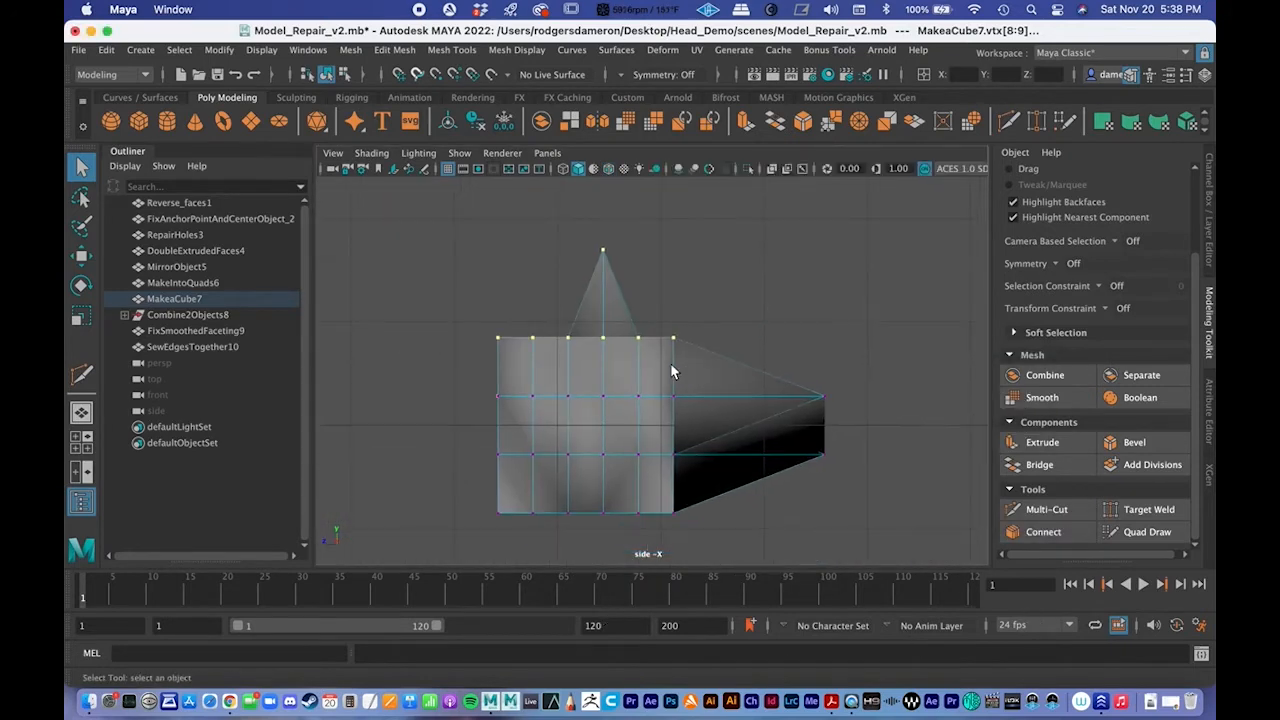
Step: Select the top row of vertices and the spike tip in the side view and scale them flat along Y
left_click(528, 238)
left_click_drag(396, 217, 713, 336)
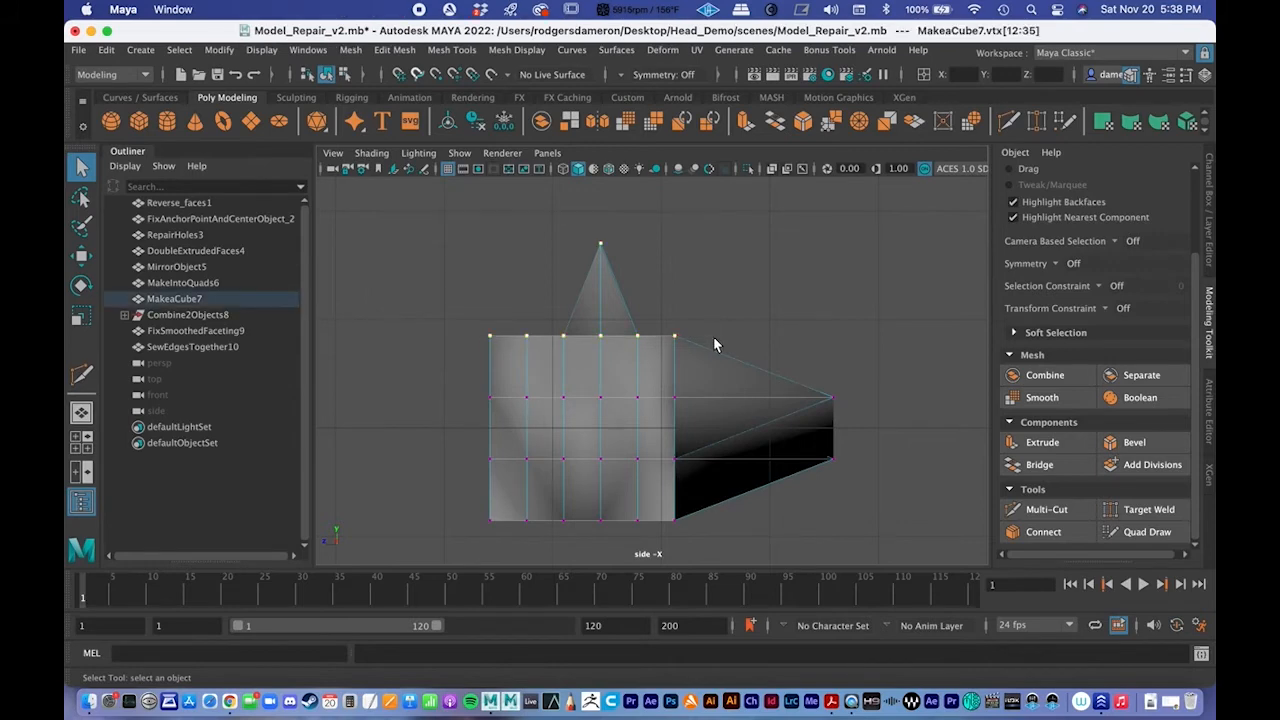
middle_click_drag(688, 345, 686, 380, "alt")
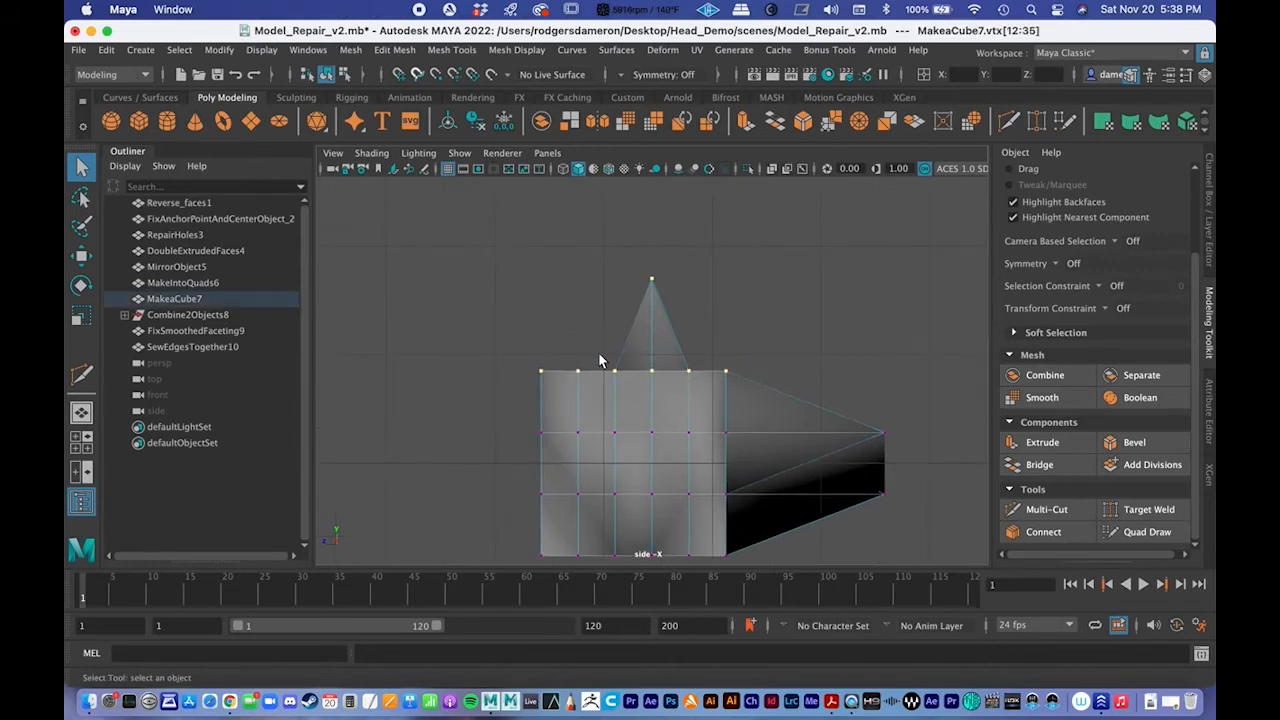
left_click_drag(452, 248, 760, 375)
key("r")
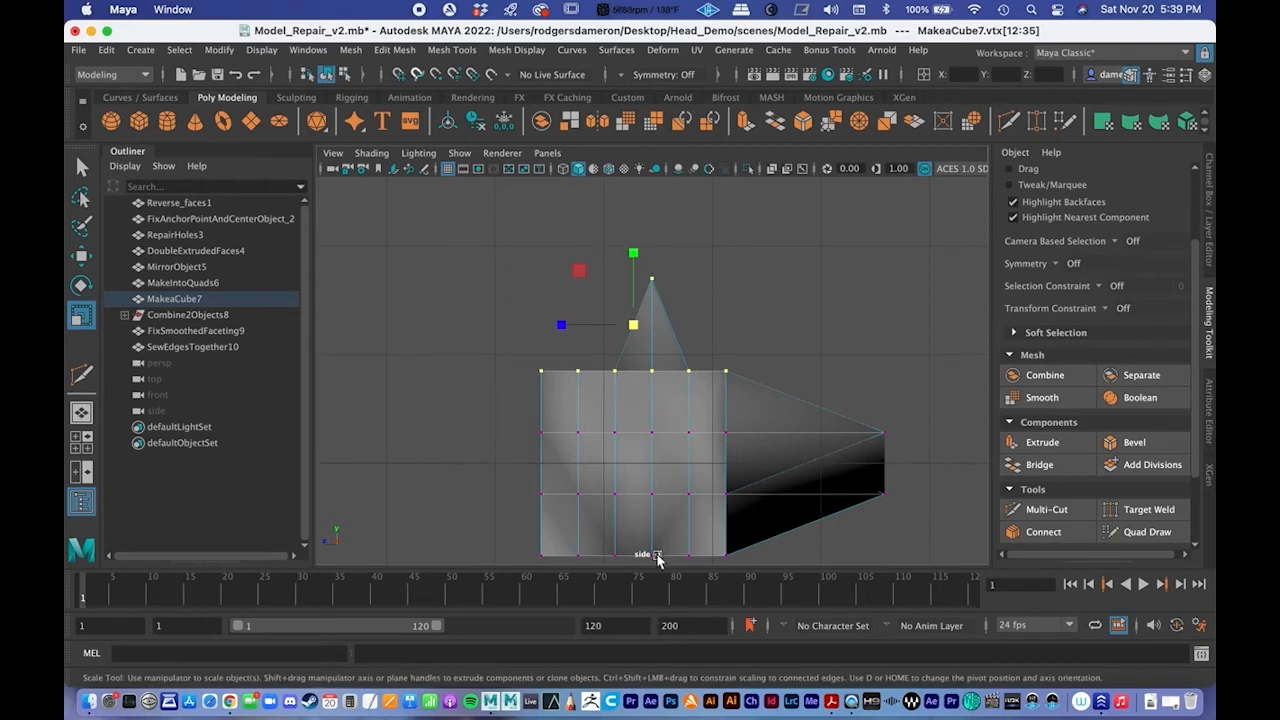
left_click_drag(633, 253, 645, 465)
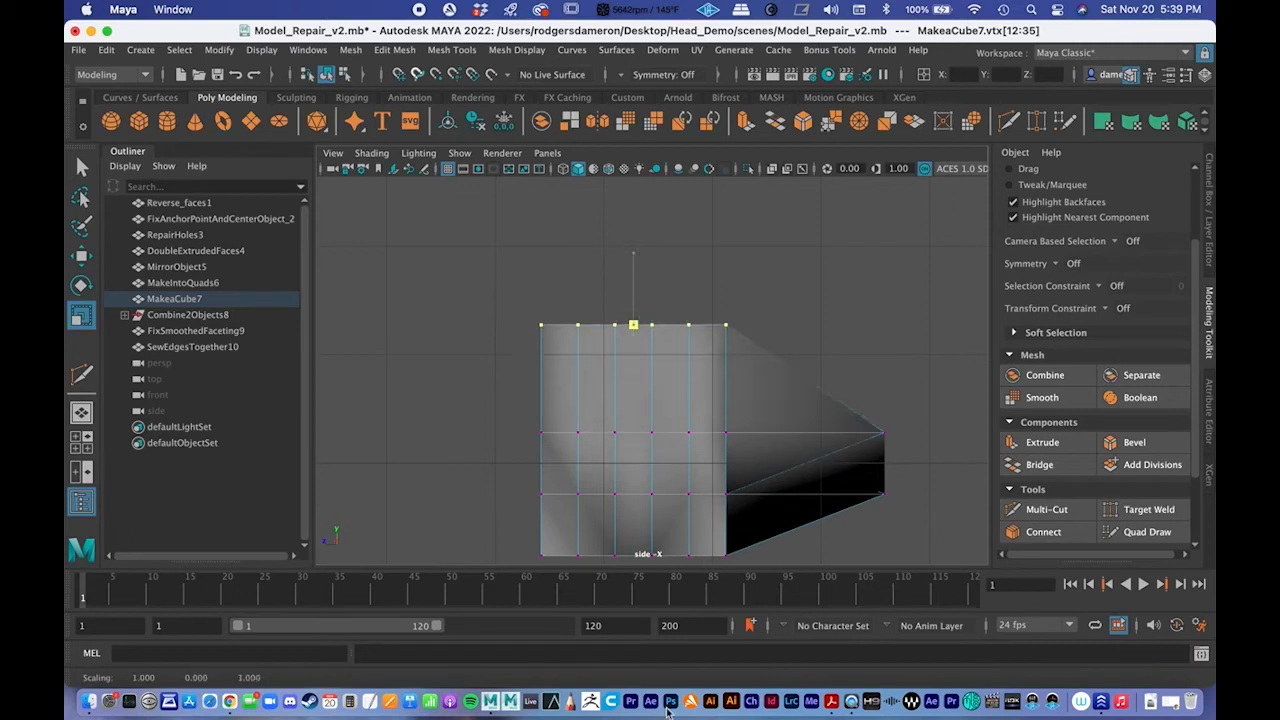
left_click_drag(662, 535, 663, 534)
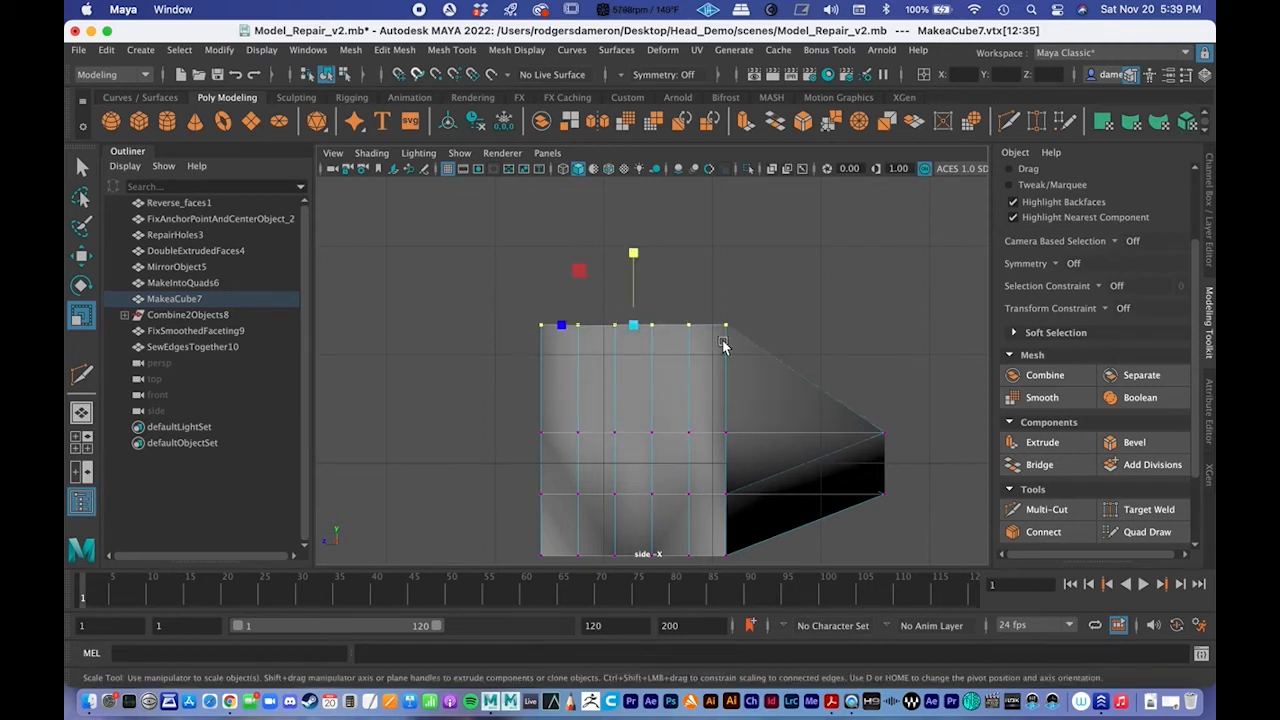
key("super+z")
left_click_drag(633, 255, 632, 583)
Step: Move the flattened top vertices down along Y until the cube's top row of faces looks evenly spaced
key("w")
left_click_drag(630, 248, 622, 318)
middle_click_drag(622, 318, 672, 304, "alt")
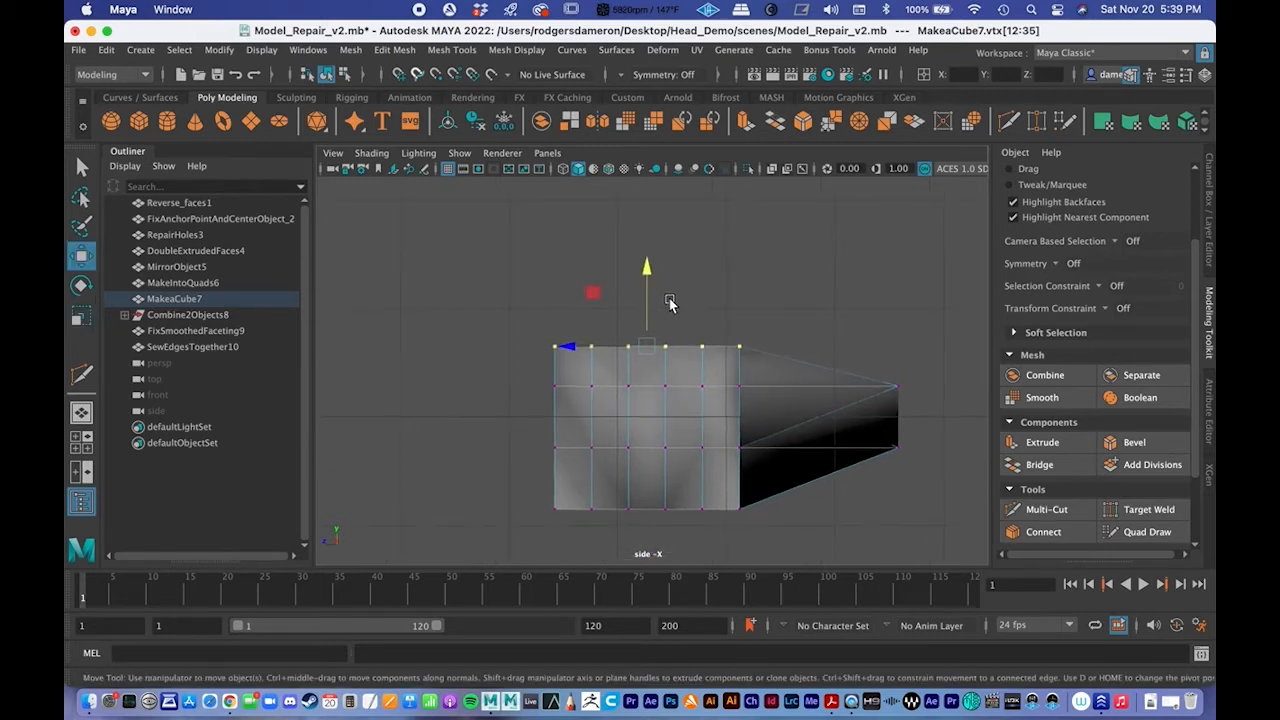
left_click_drag(649, 266, 649, 251)
middle_click_drag(850, 460, 765, 442, "alt")
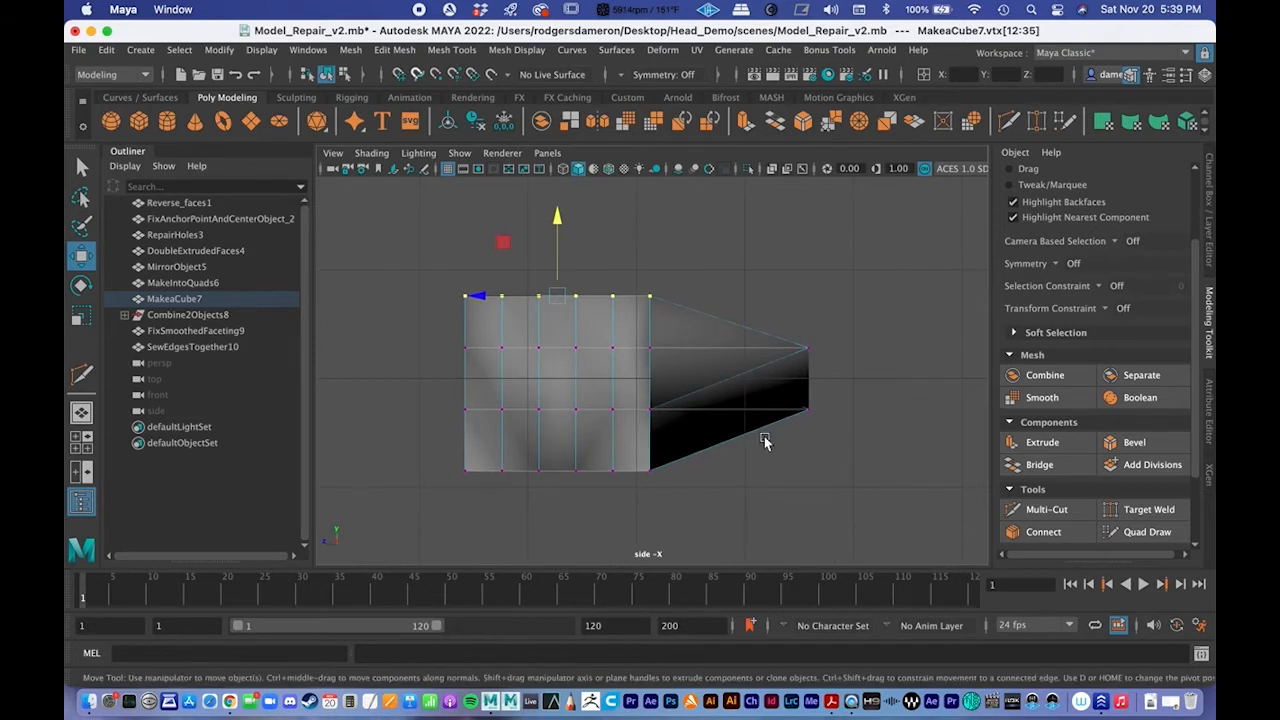
Step: Box-select the side column and the protruding vertices together, and then each group separately
mouse_move(874, 522)
left_mouse_down()
mouse_move(679, 282)
mouse_move(638, 252)
left_mouse_up()
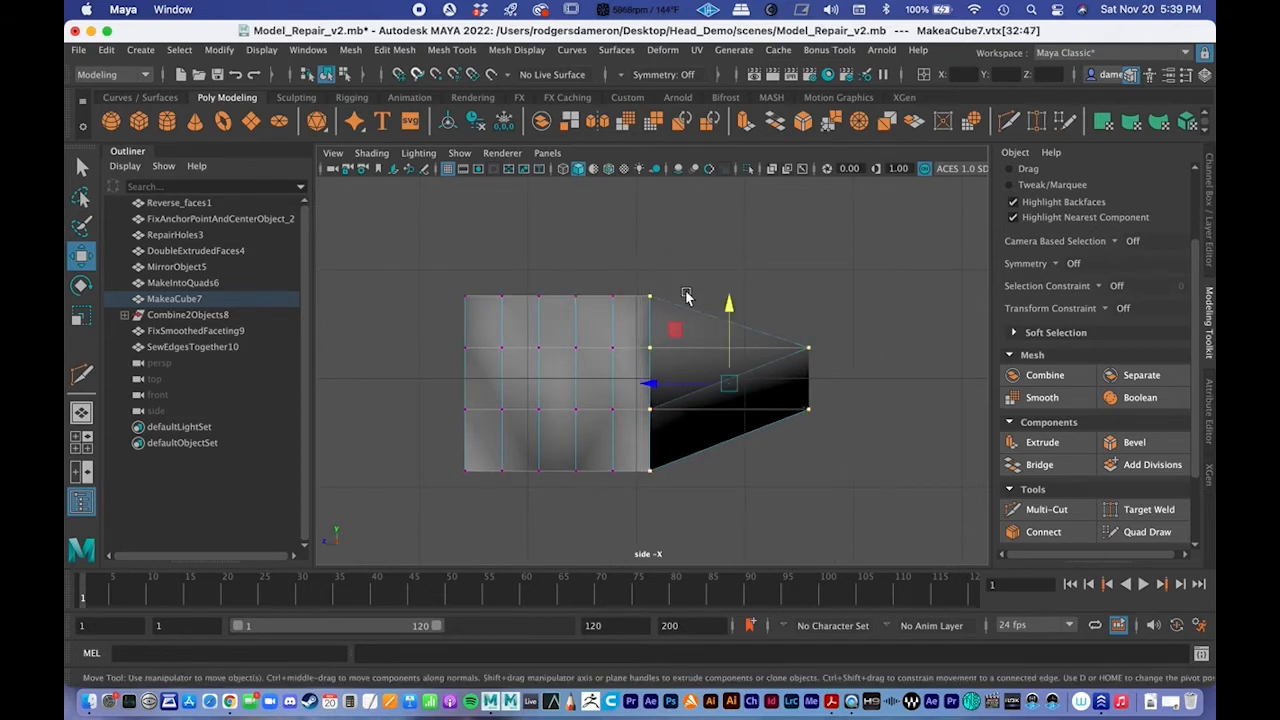
key("q")
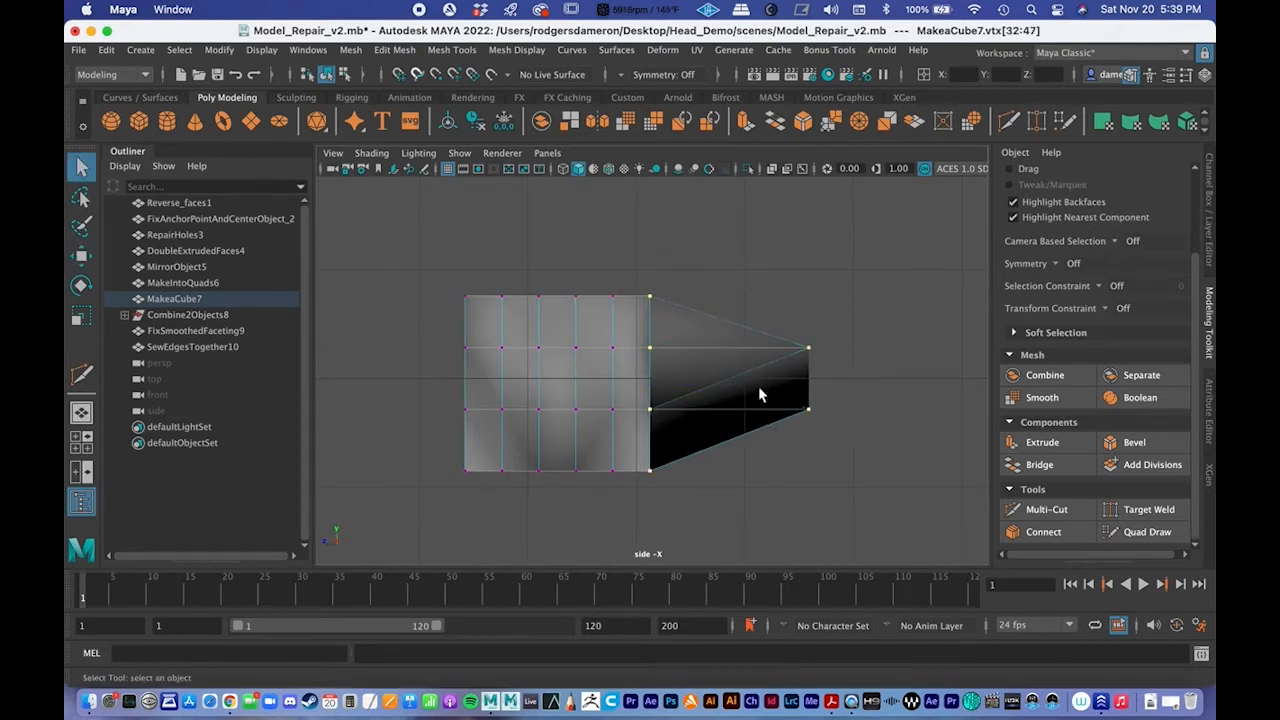
left_click_drag(631, 270, 663, 512)
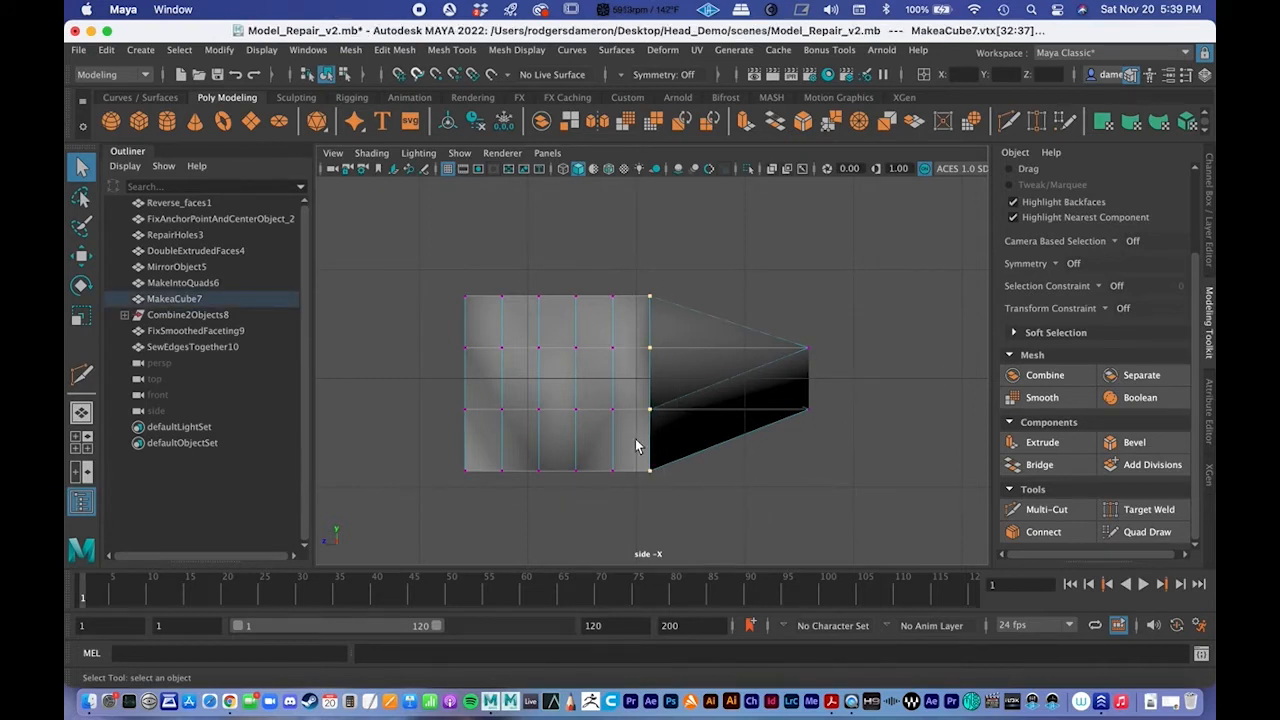
left_click_drag(850, 466, 782, 257)
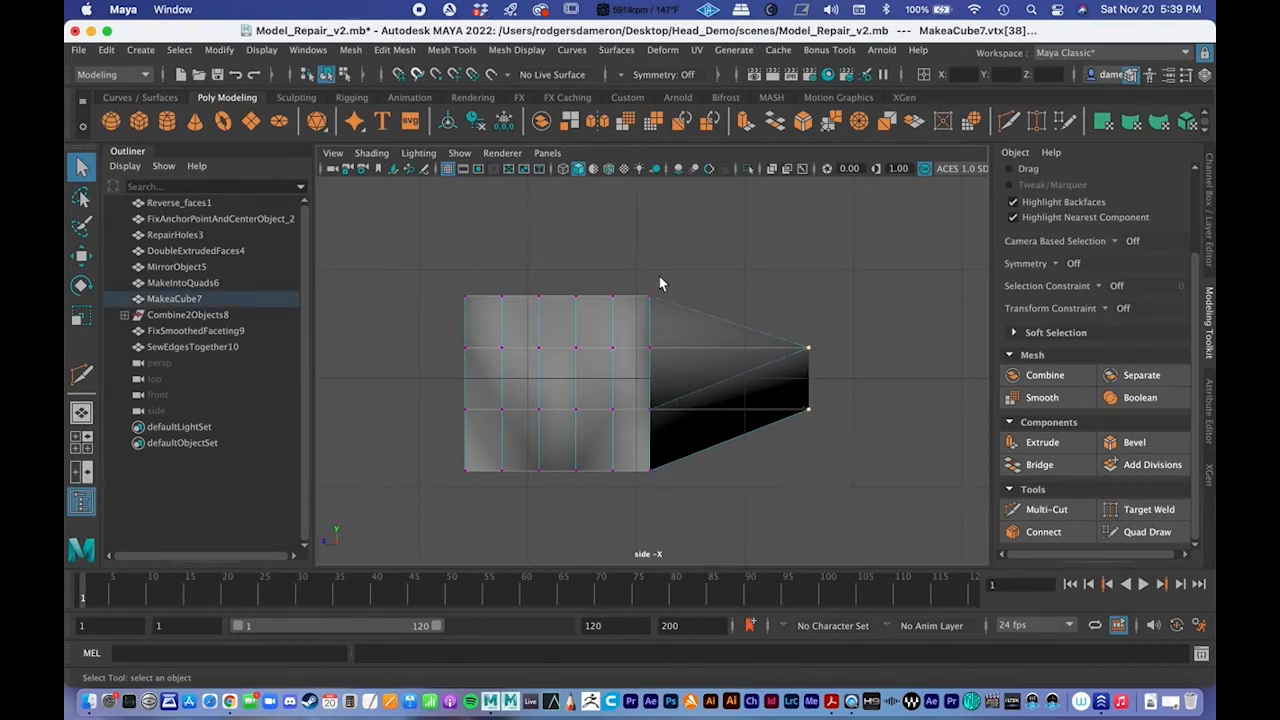
Step: Box-select the side column together with the protruding vertices in the side view and check the selection in wireframe
left_click_drag(936, 543, 636, 212)
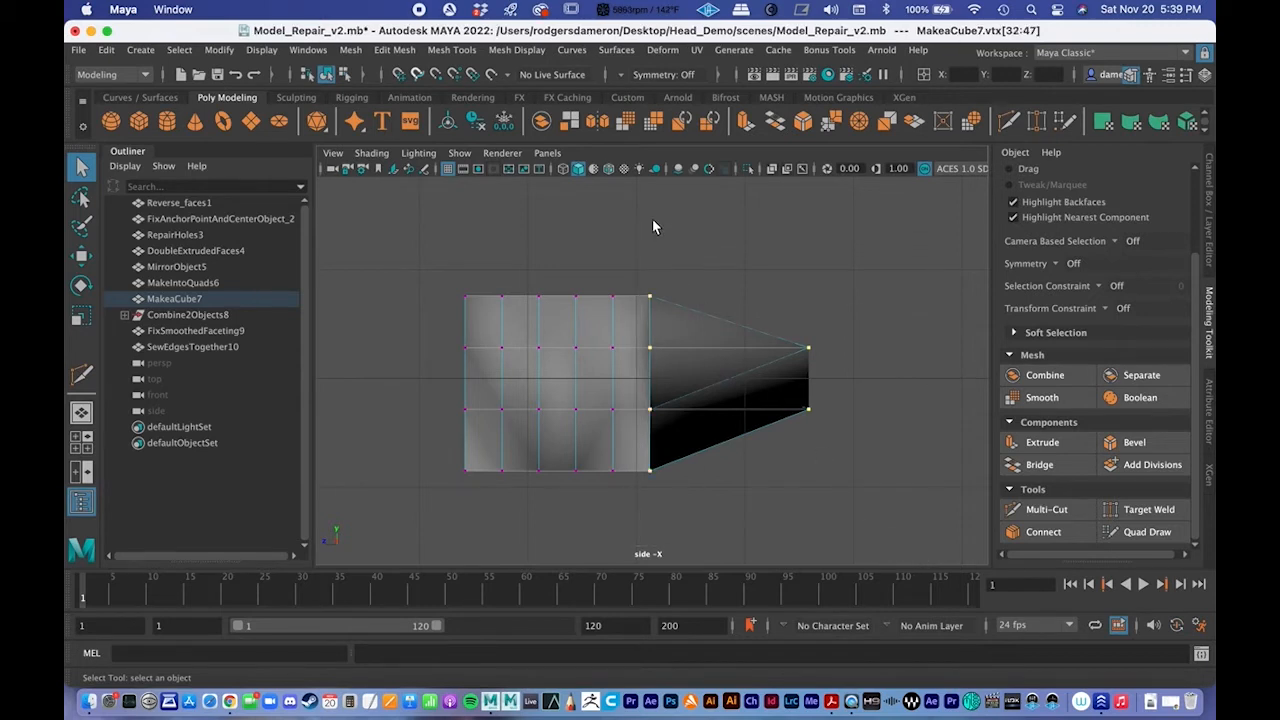
key("4")
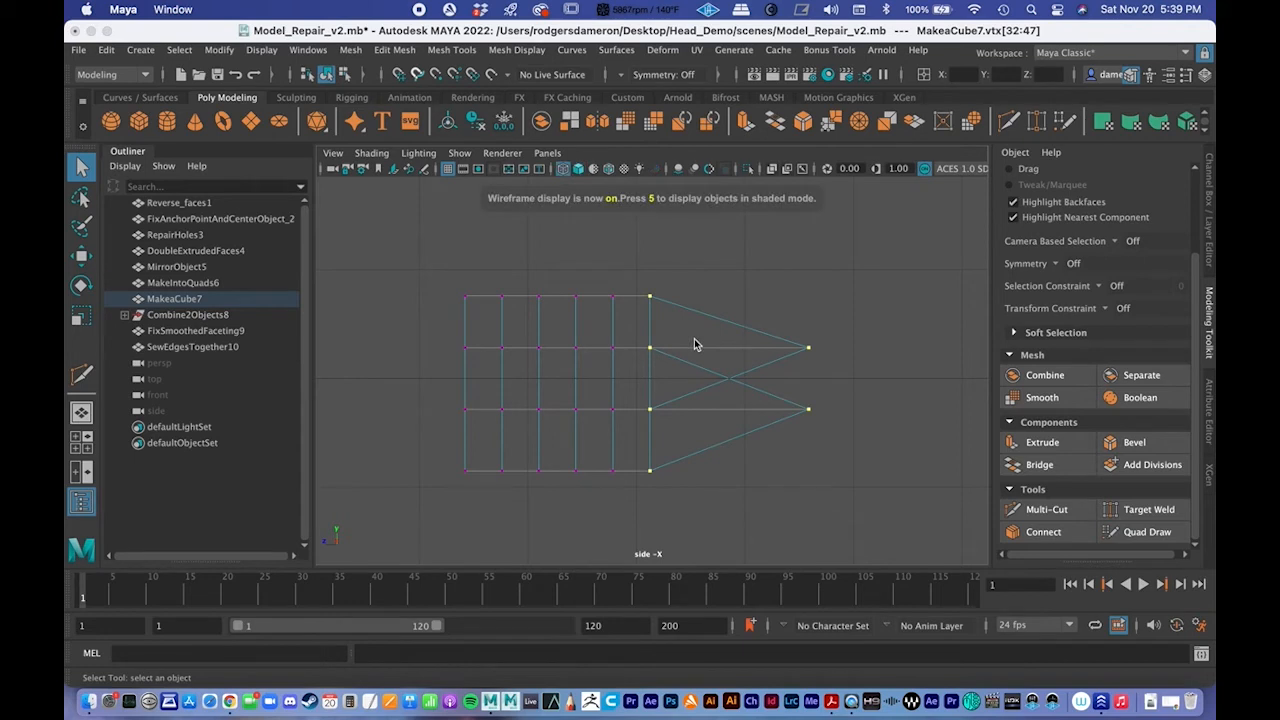
key("5")
Step: Try scaling the selected vertices flat along Z and moving them toward the cube, and undo these edits
key("r")
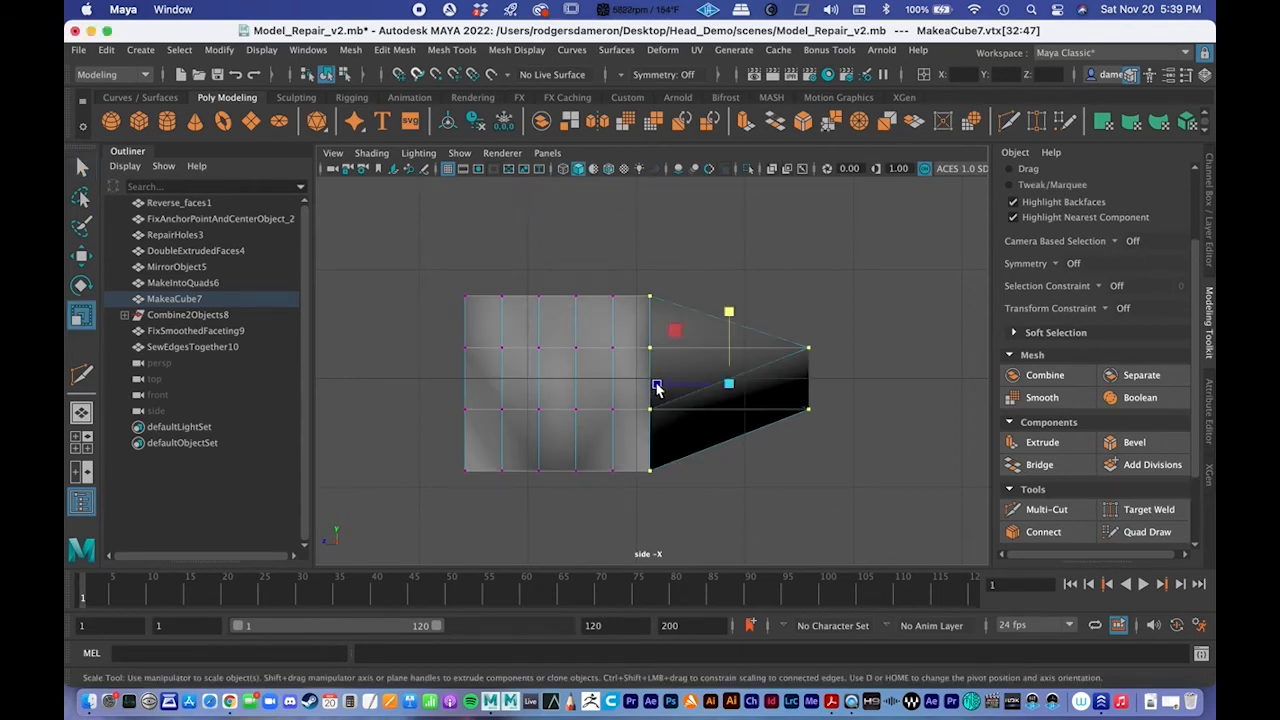
left_click_drag(657, 385, 1200, 392)
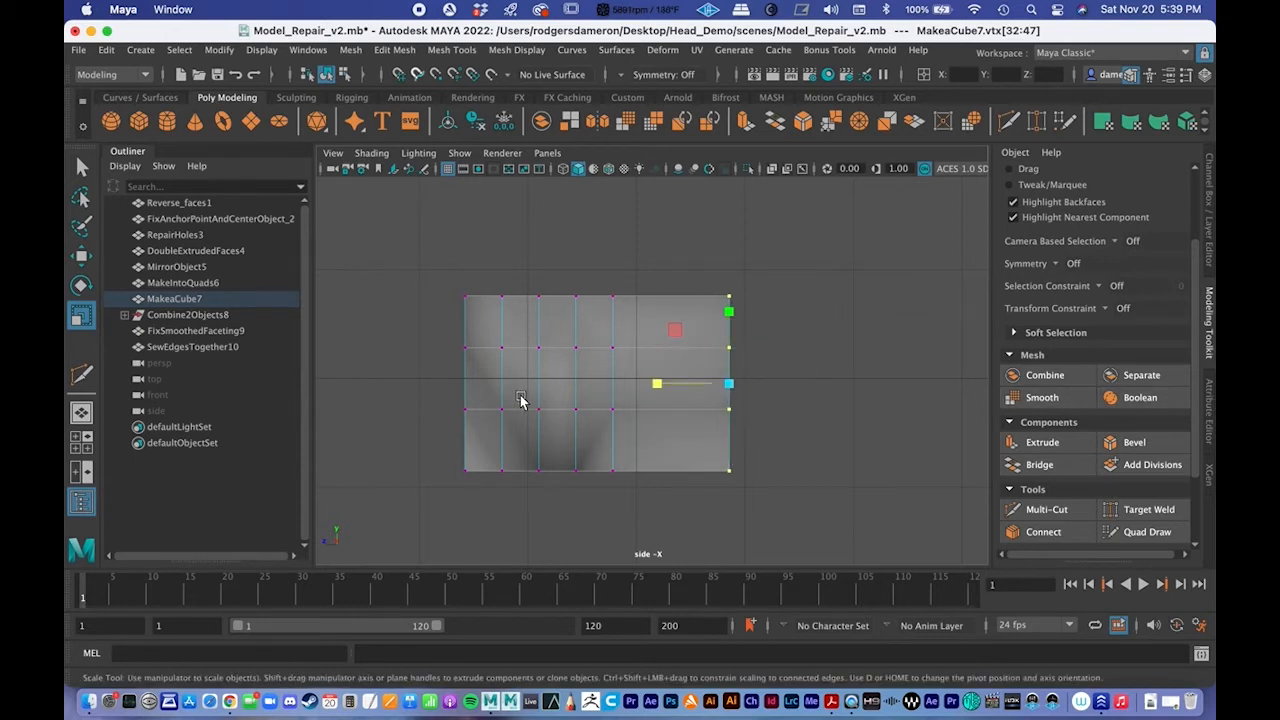
key("w")
left_click_drag(657, 384, 592, 392)
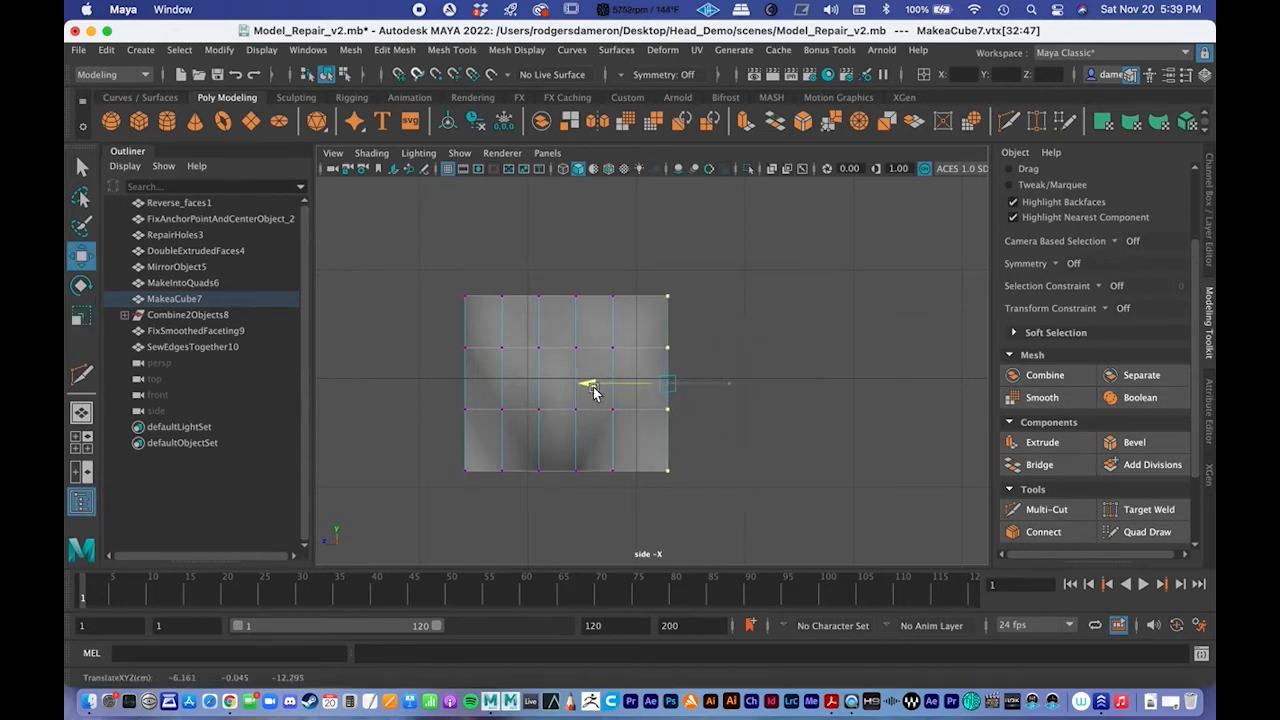
key("z")
key("z")
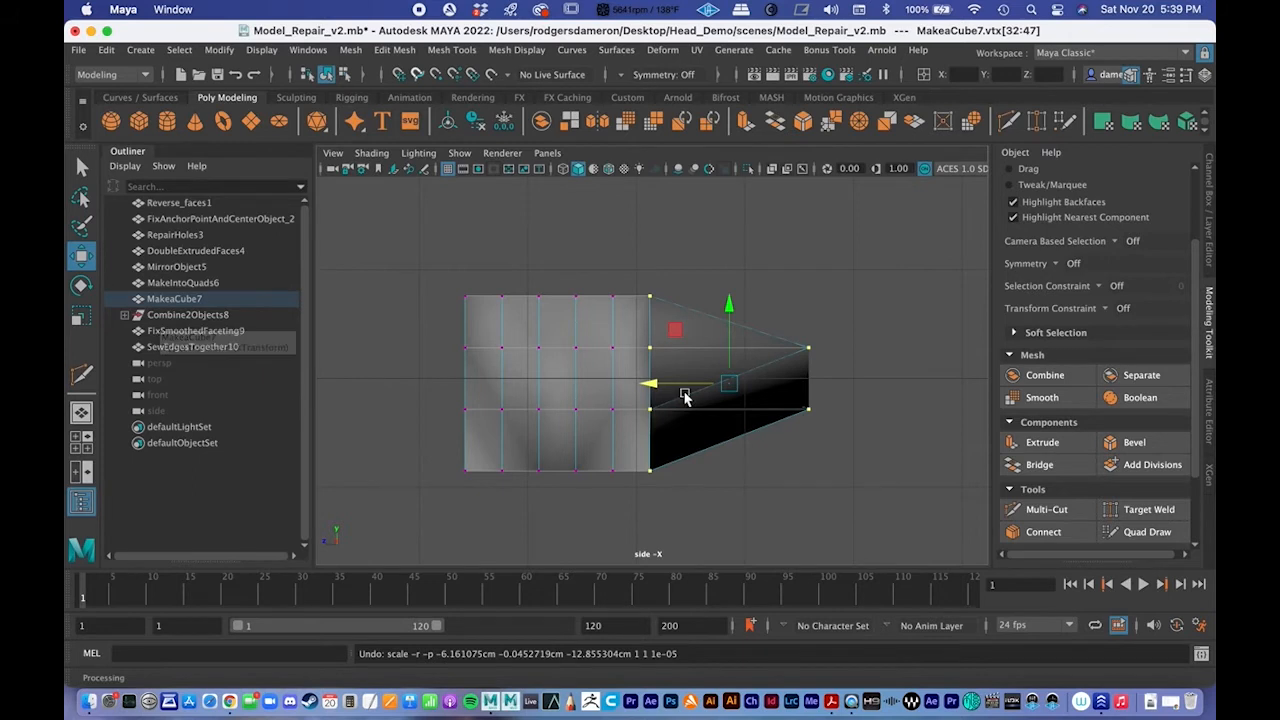
left_click_drag(650, 384, 803, 377)
key("z")
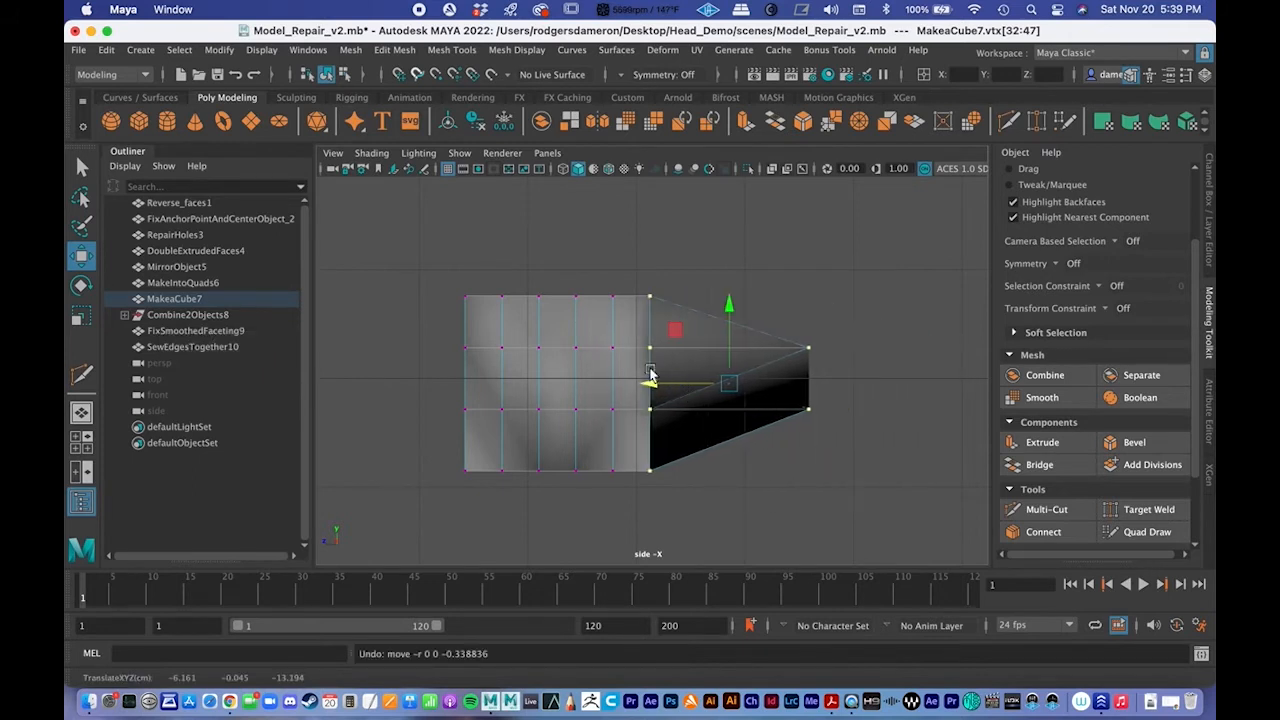
key("q")
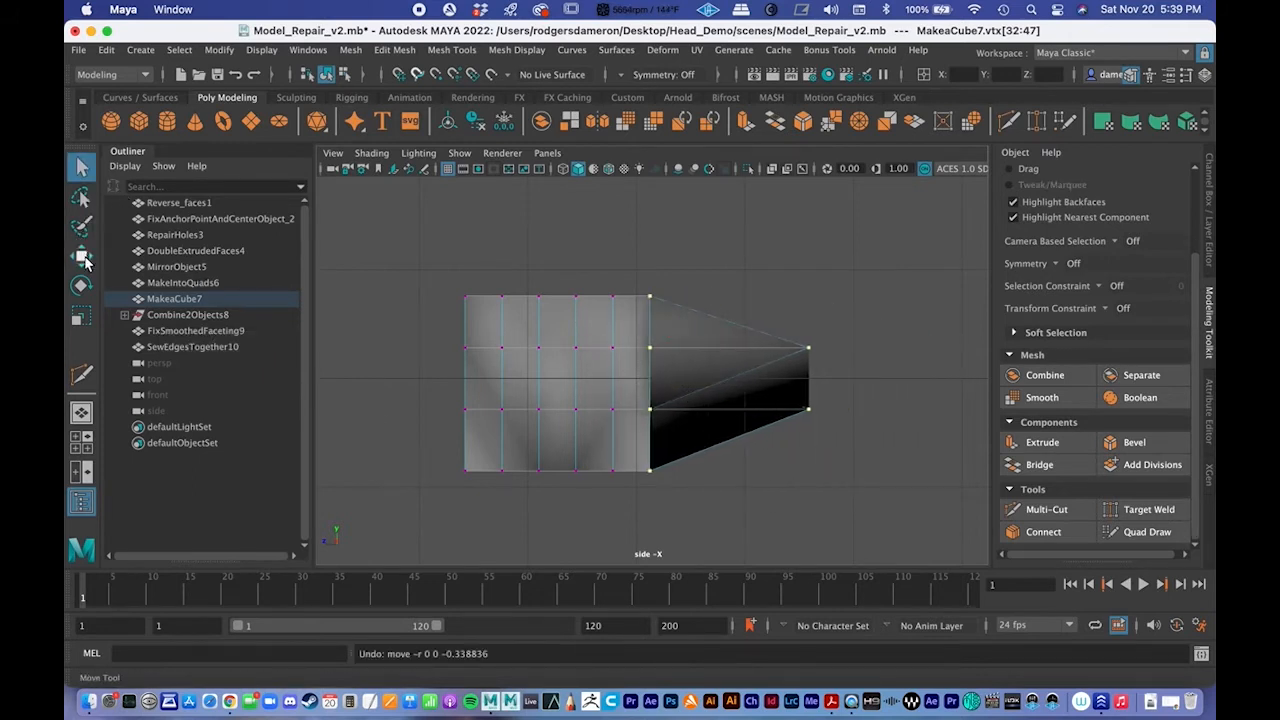
Step: Review the Scale tool's axis orientation options, keep Object, and close the tool settings
double_click(86, 319)
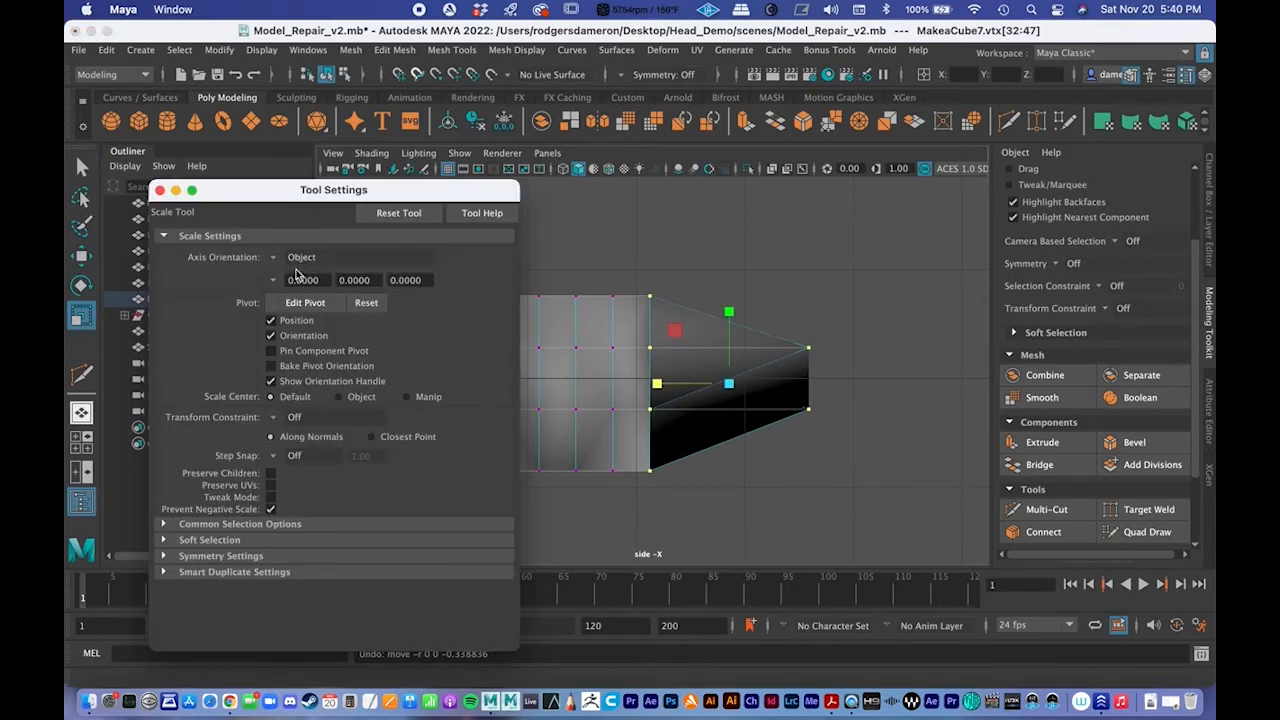
left_click_drag(250, 195, 239, 187)
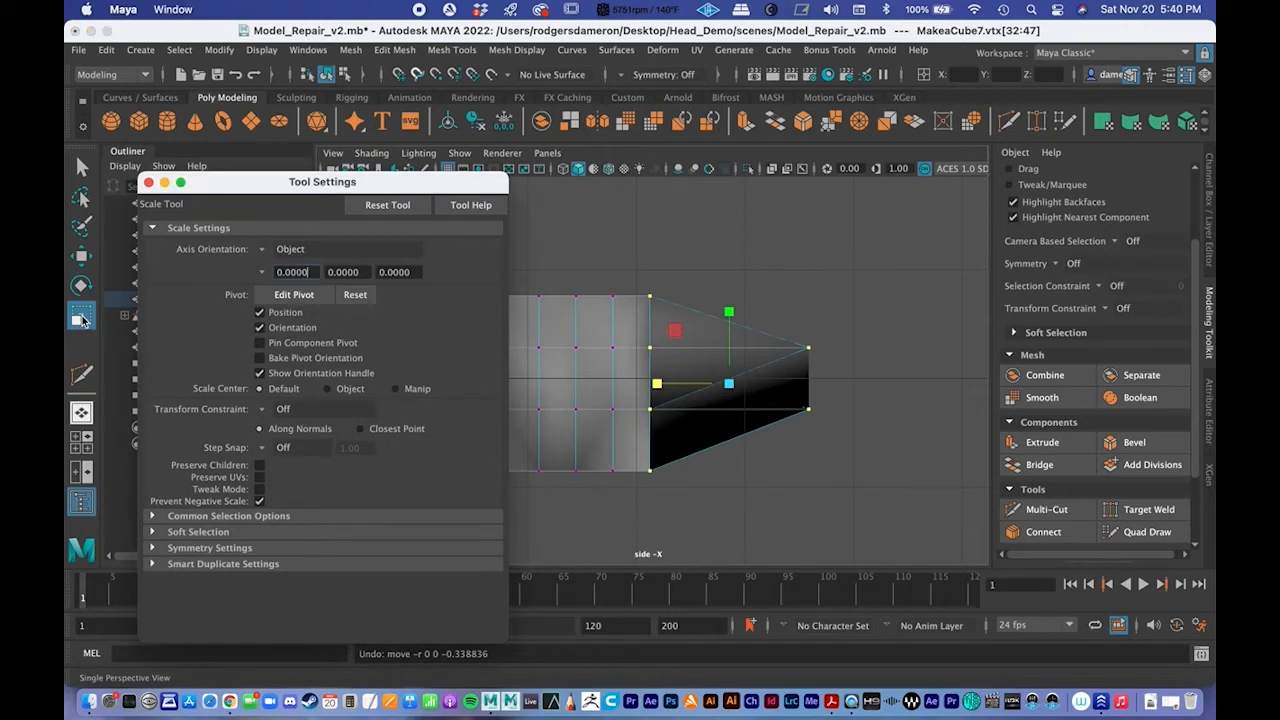
left_click(260, 251)
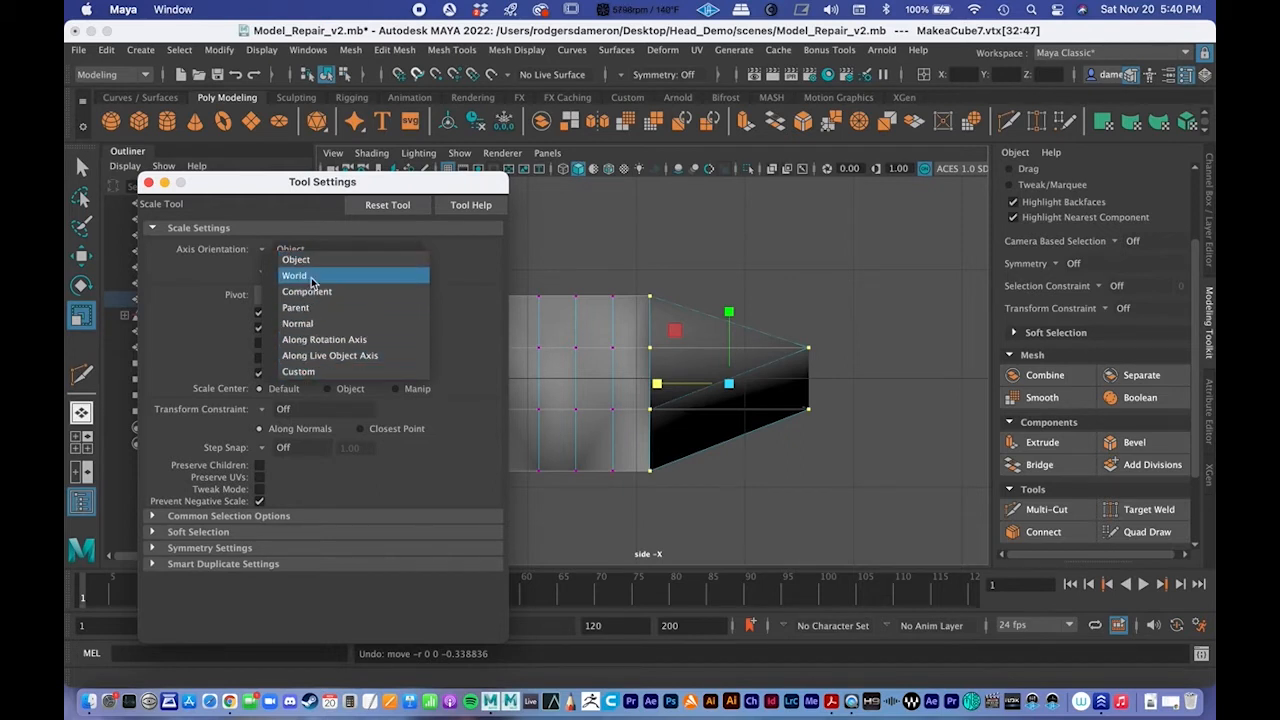
left_click(296, 259)
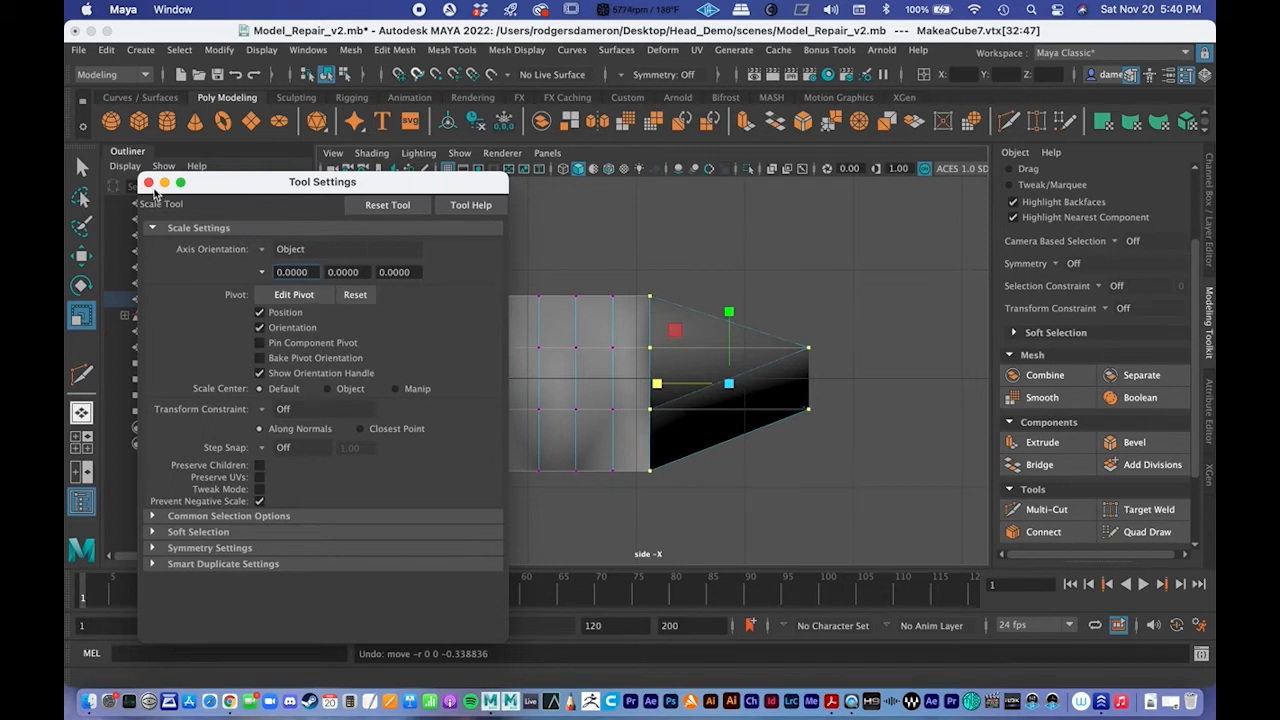
left_click(286, 251)
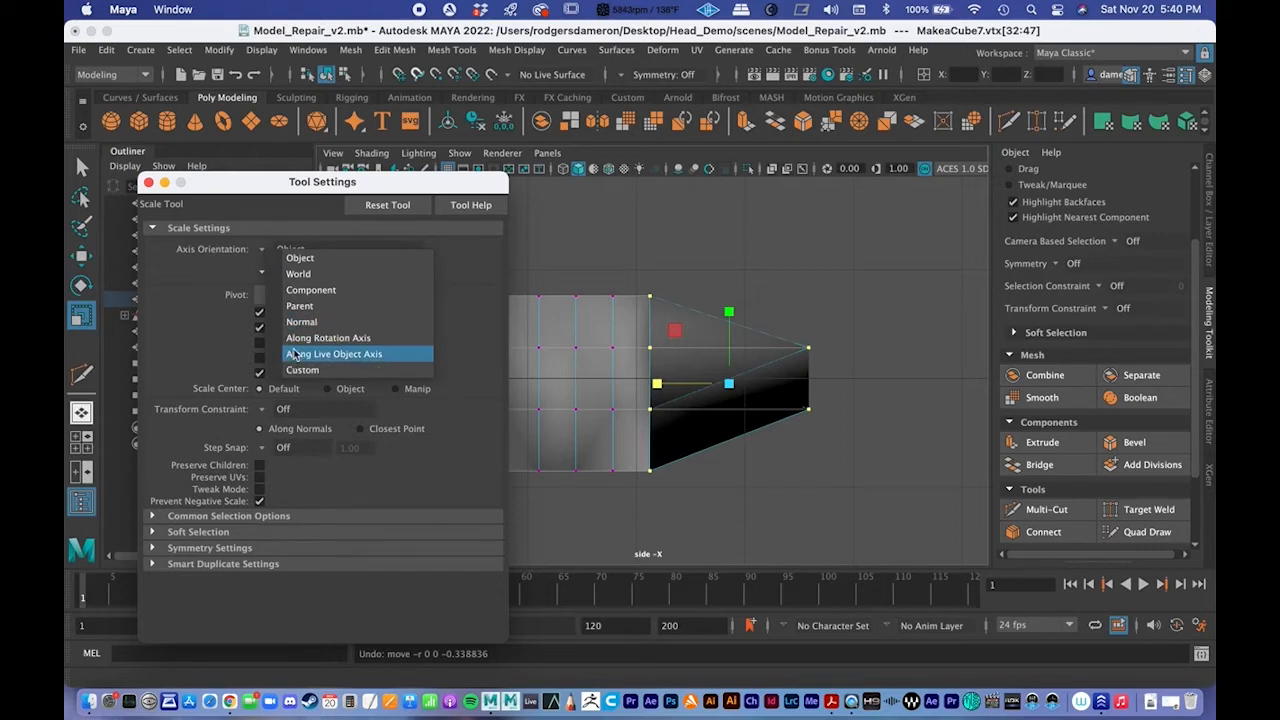
left_click_drag(208, 186, 210, 189)
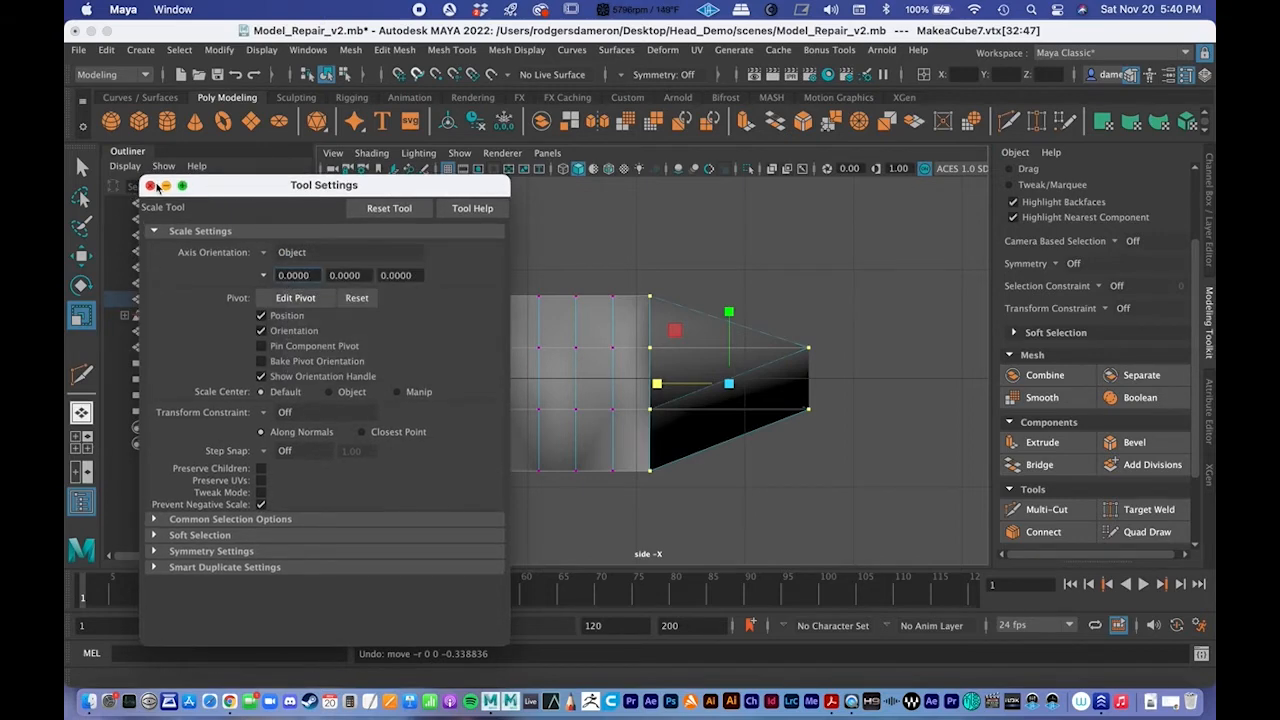
left_click(149, 186)
Step: Scale the selected vertices flat along Z, try rotating them about Y, and undo the rotation
middle_click_drag(697, 331, 668, 318, "alt")
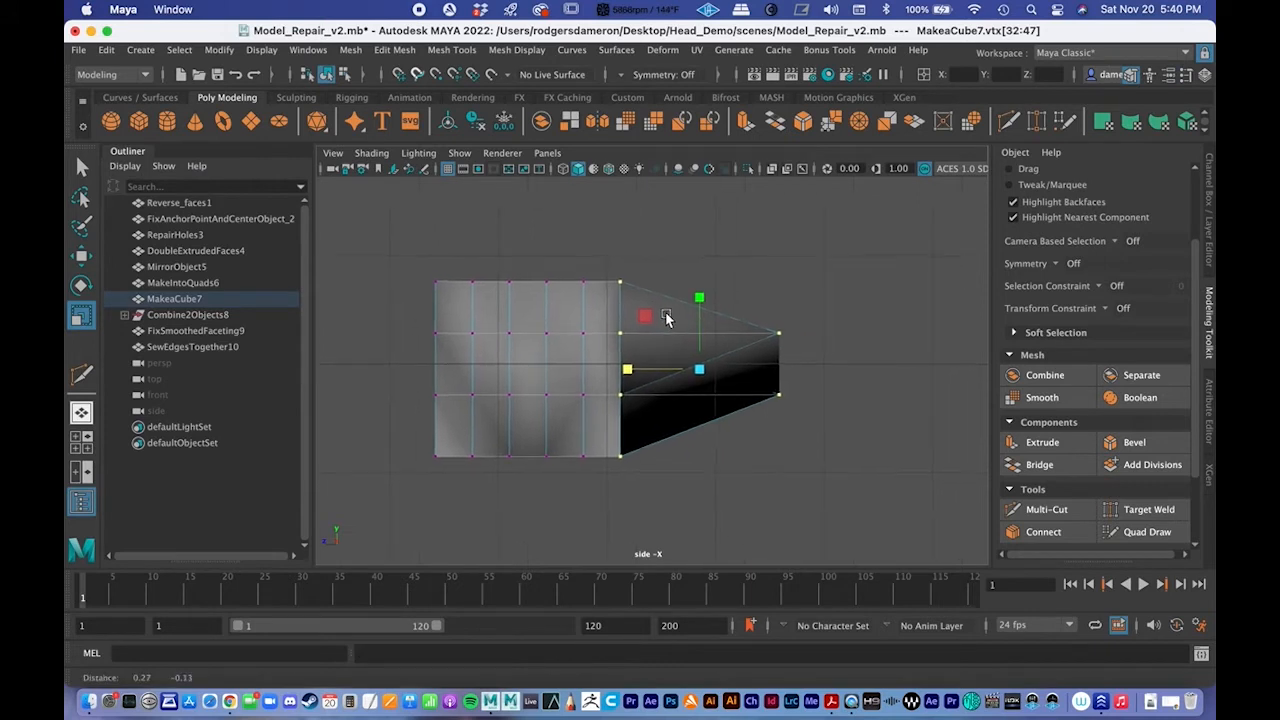
left_click_drag(630, 370, 870, 380)
key("e")
left_click_drag(670, 367, 663, 370)
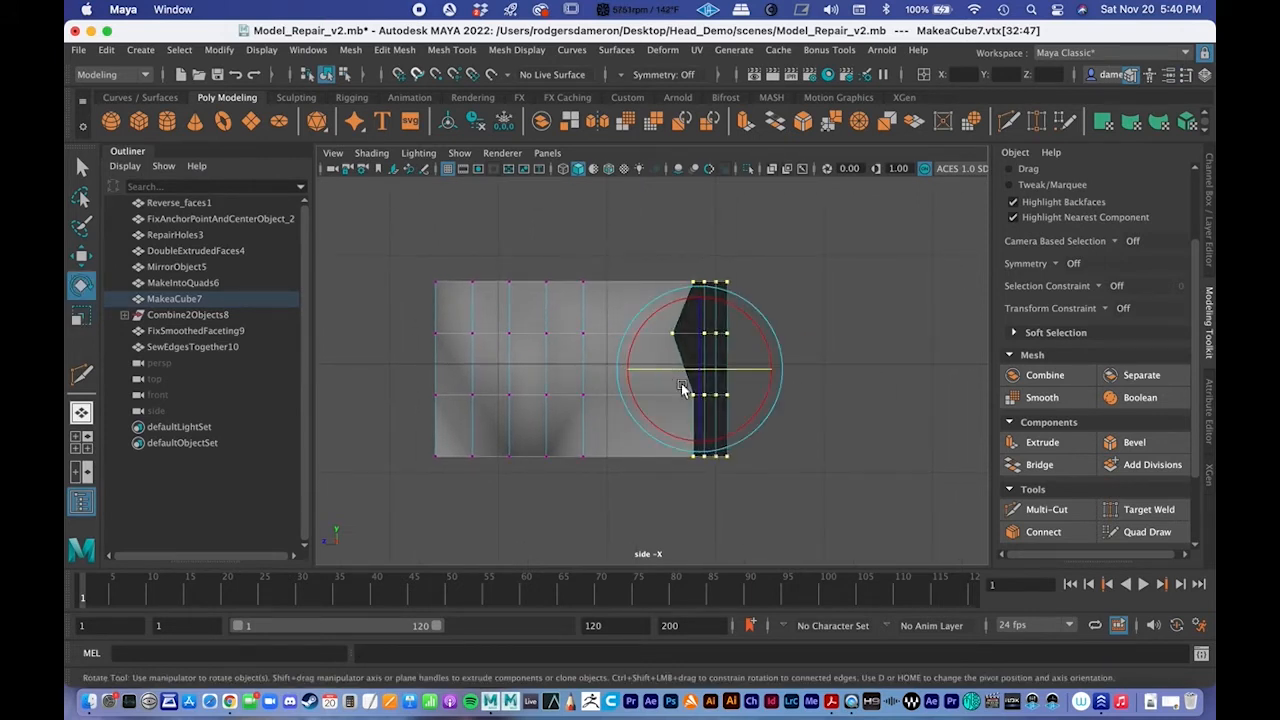
key("q")
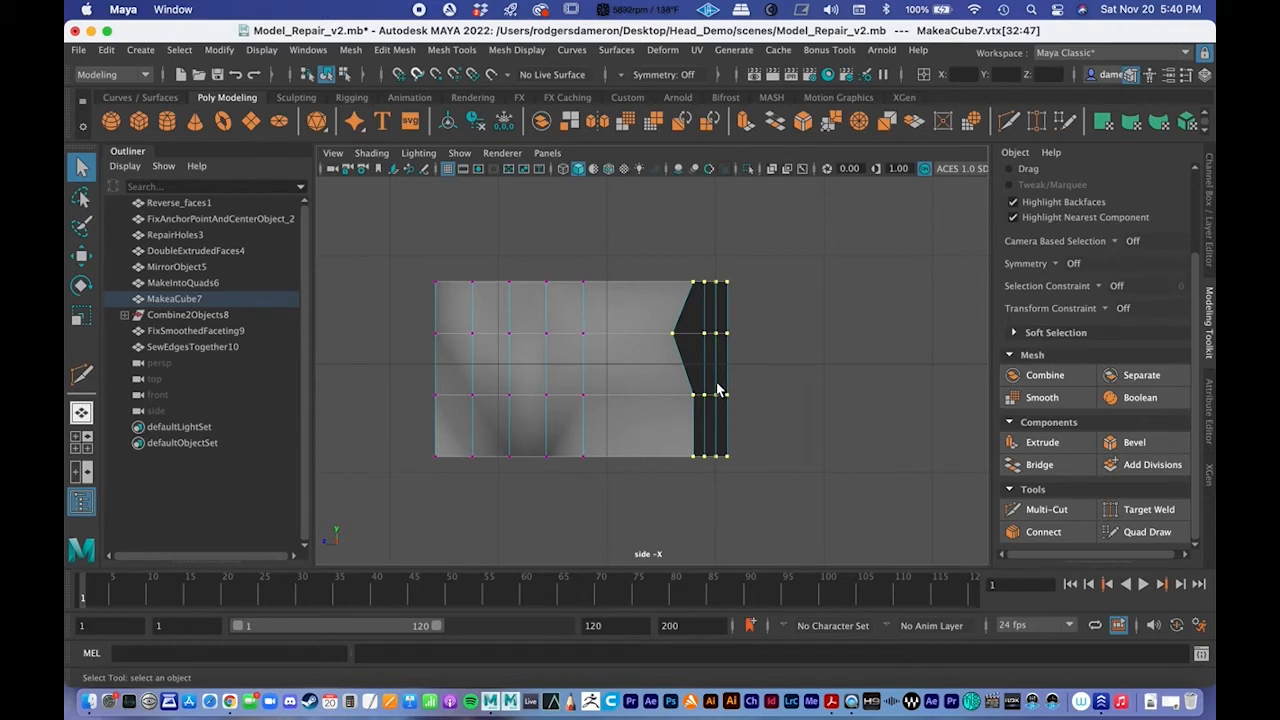
key("ctrl+z")
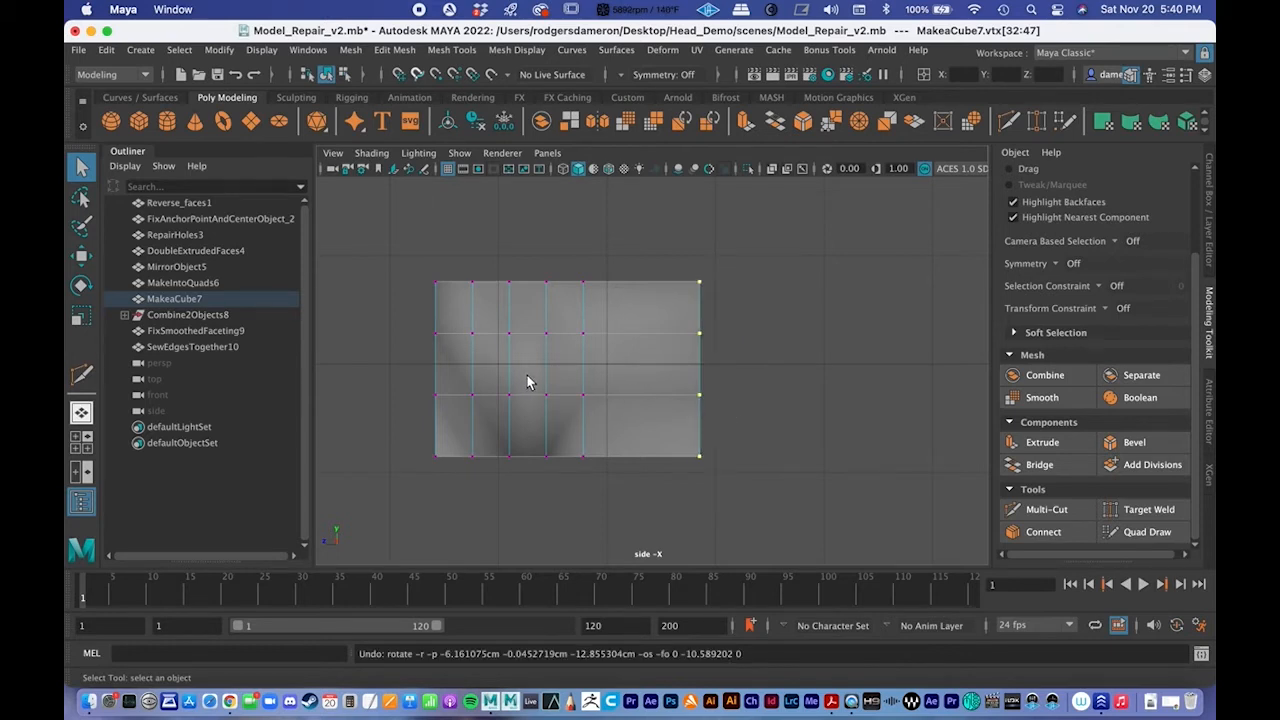
Step: Try moving the flattened column inward along Z, and undo both the move and the flattening
key("4")
key("5")
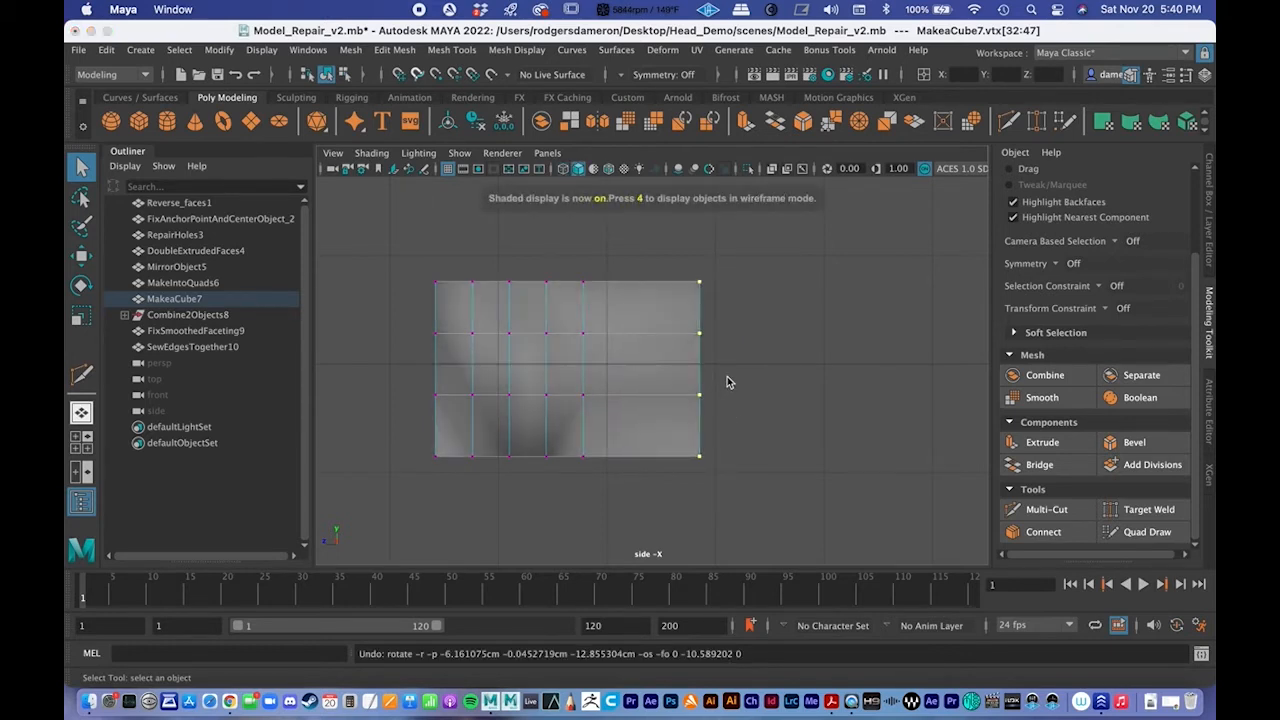
key("w")
left_click_drag(622, 374, 563, 374)
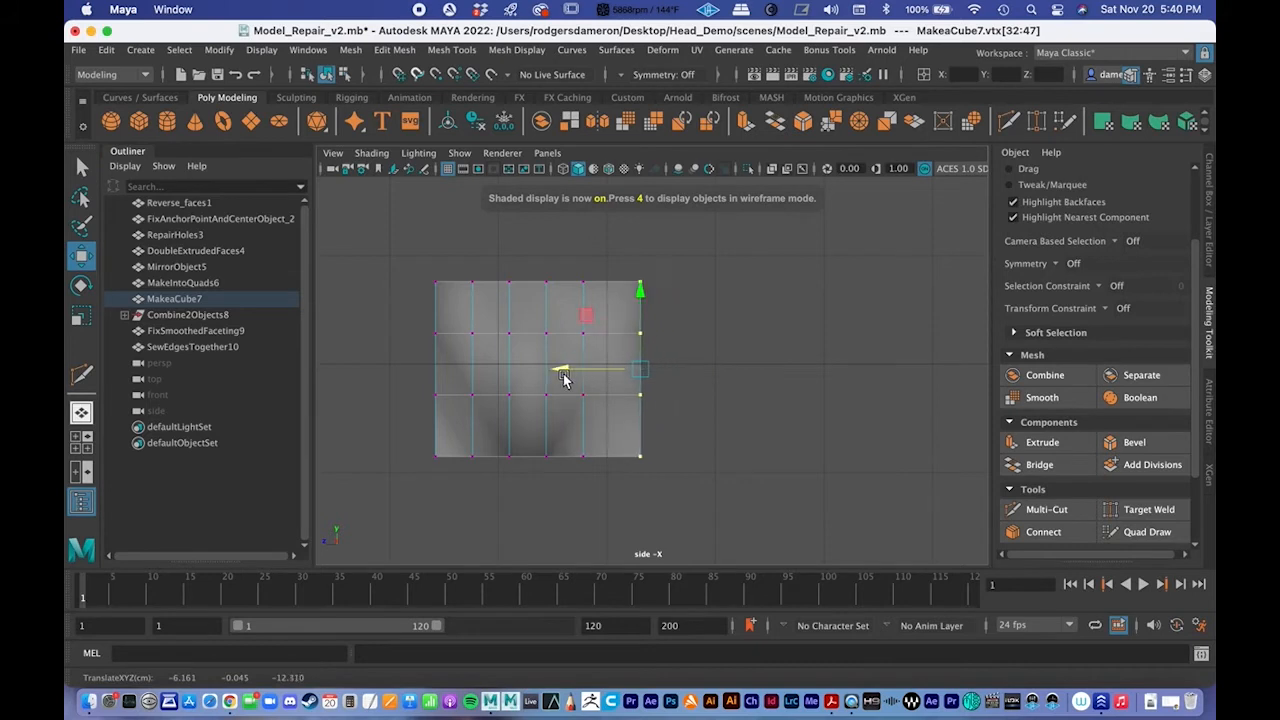
key("ctrl+z")
key("ctrl+z")
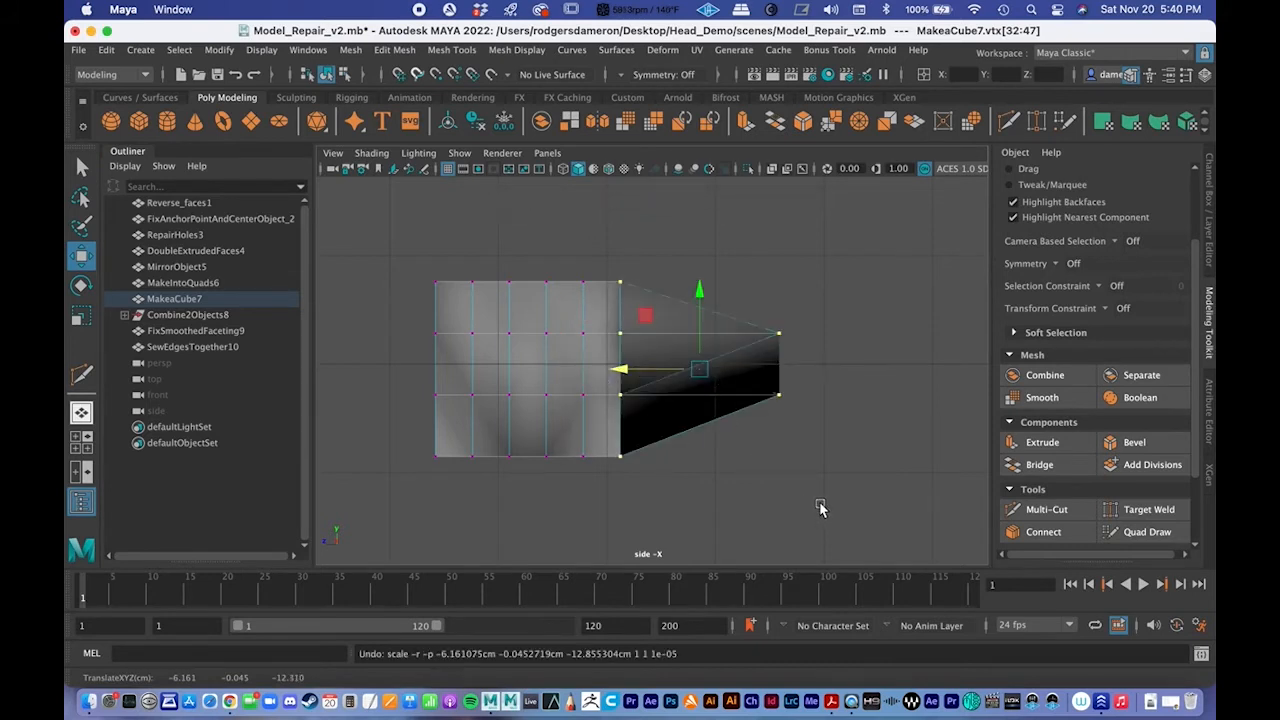
Step: Scale the selected side vertices flat along Z and move them inward until the last column of faces looks evenly spaced
key("r")
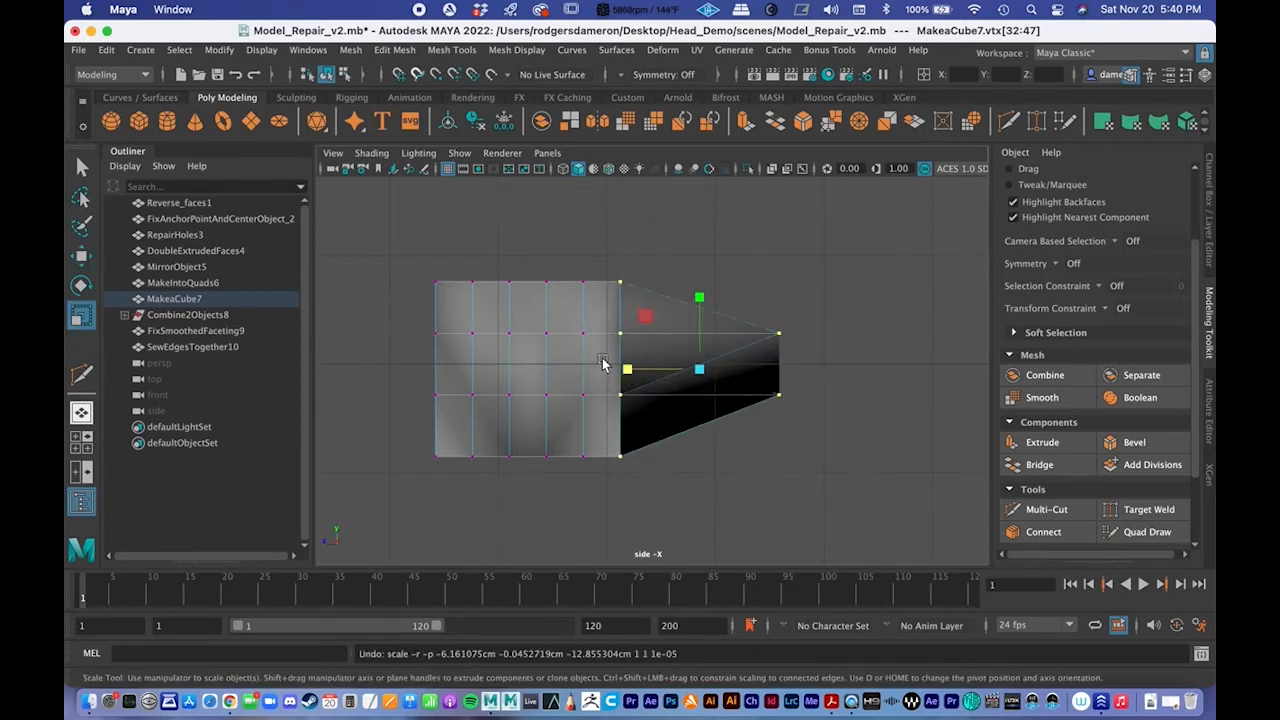
left_click_drag(628, 371, 945, 372)
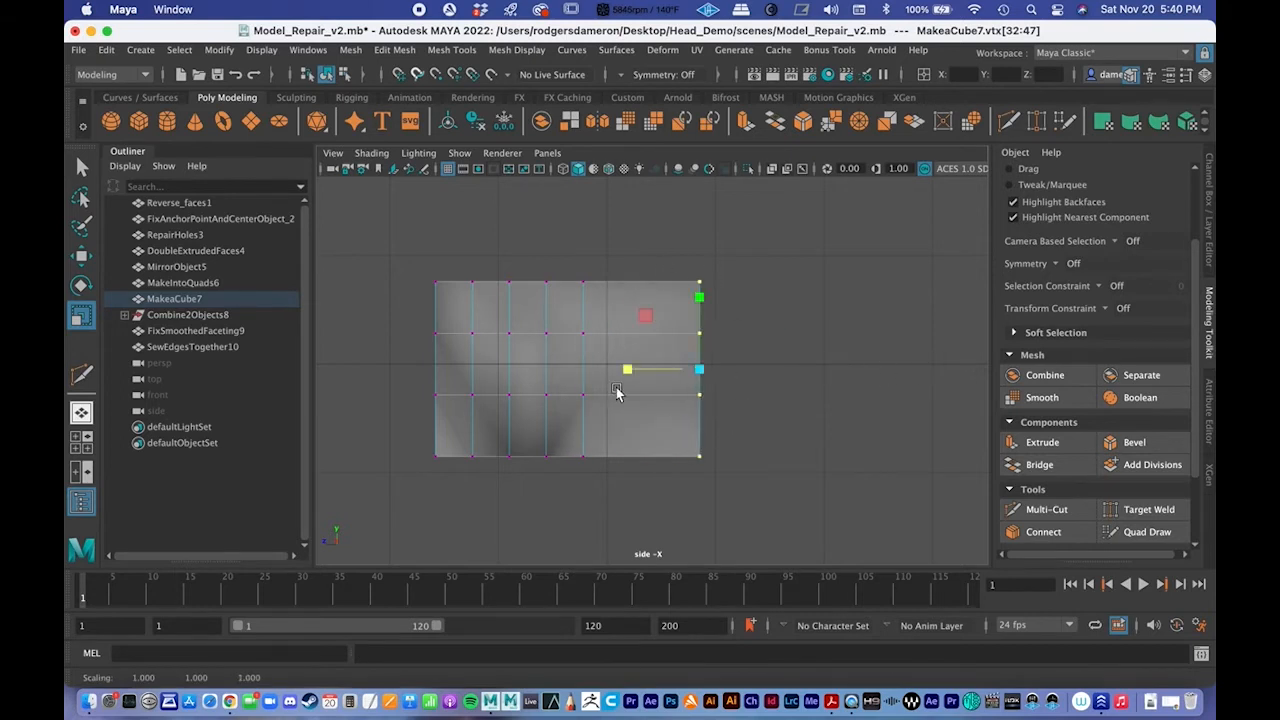
double_click(86, 316)
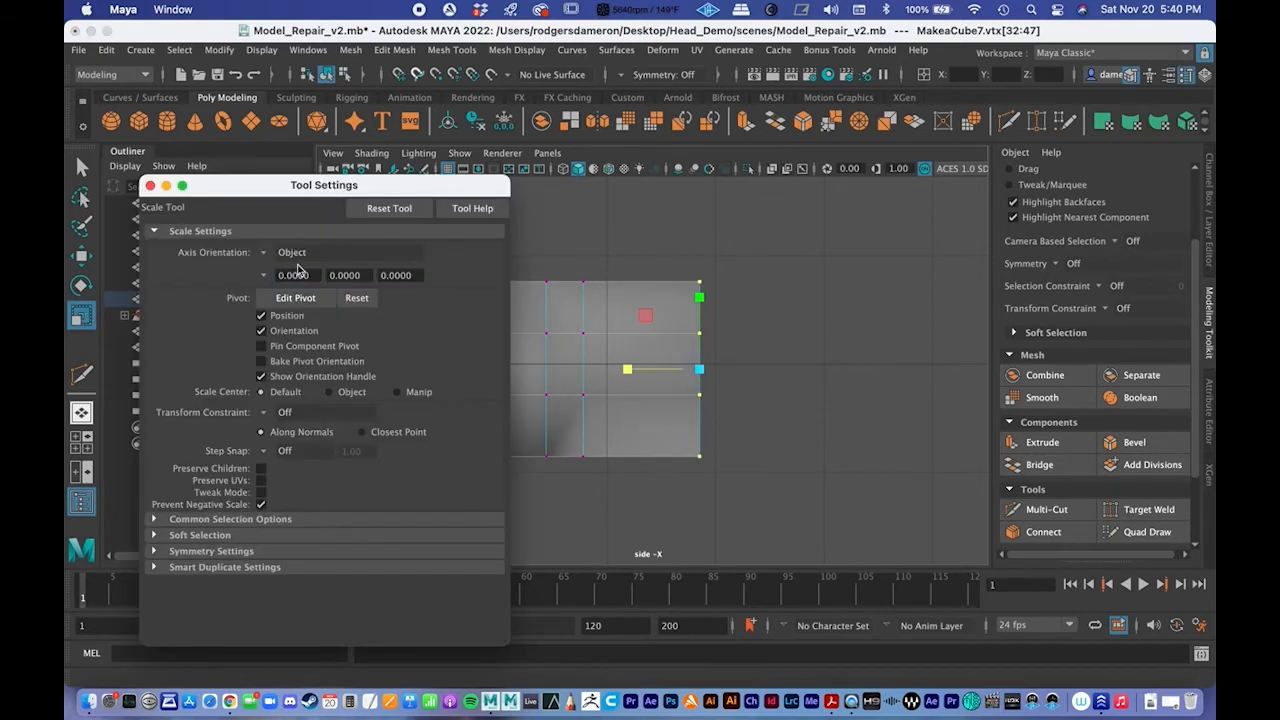
left_click(150, 185)
key("w")
left_click_drag(620, 371, 541, 378)
Step: Return to object mode in the perspective view, select MakeaCube7, and move it along X away from the neighbouring objects
left_click_drag(396, 498, 748, 440)
key("space")
left_click_drag(820, 326, 595, 305, "alt")
key("space")
right_click_drag(595, 302, 670, 246)
left_click(582, 310)
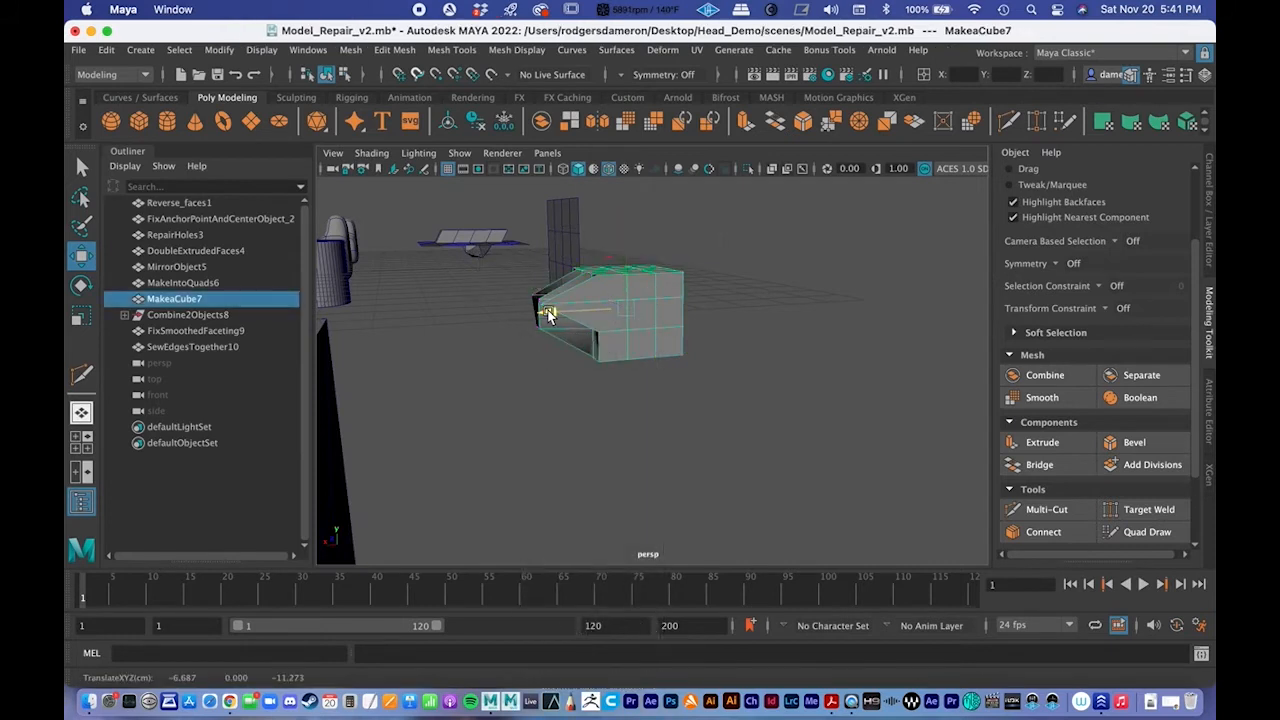
left_click_drag(547, 310, 829, 298)
middle_click_drag(829, 300, 541, 318, "alt")
scroll(540, 320, "down", 8)
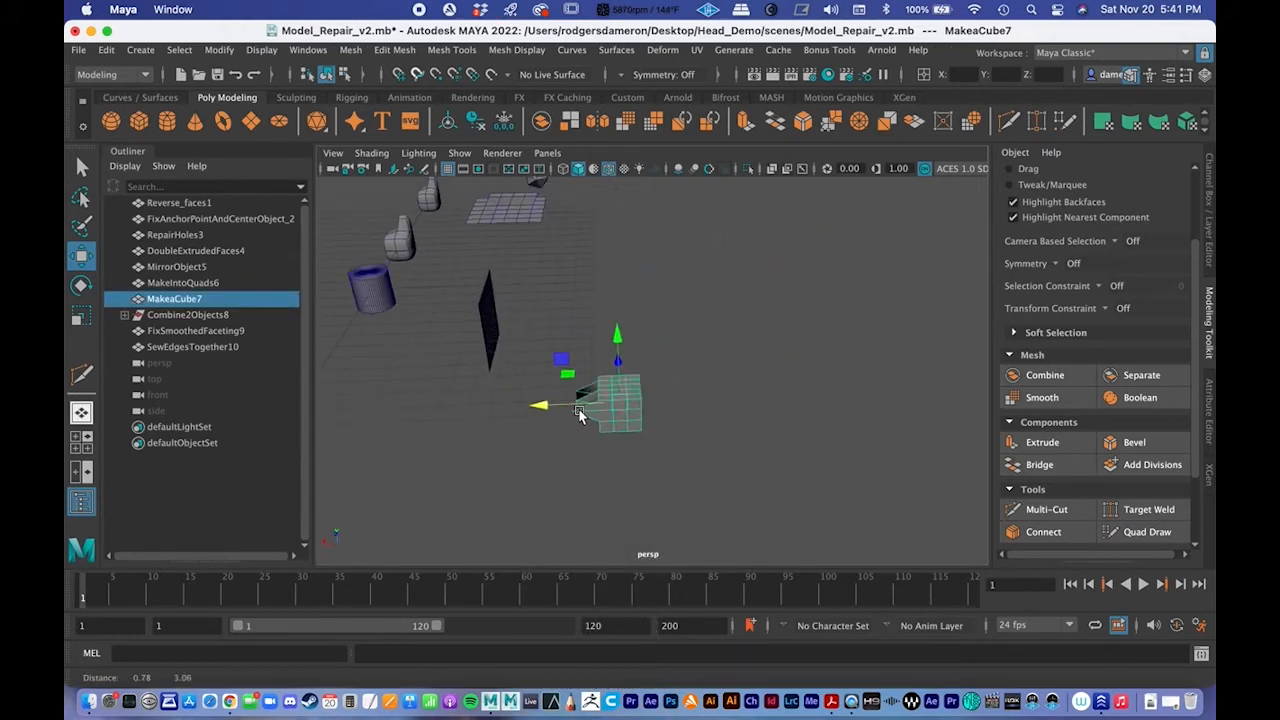
left_click_drag(545, 403, 605, 412, "alt")
Step: In the front view, box-select MakeaCube7's side column of vertices together with the remaining protruding vertices
key("space")
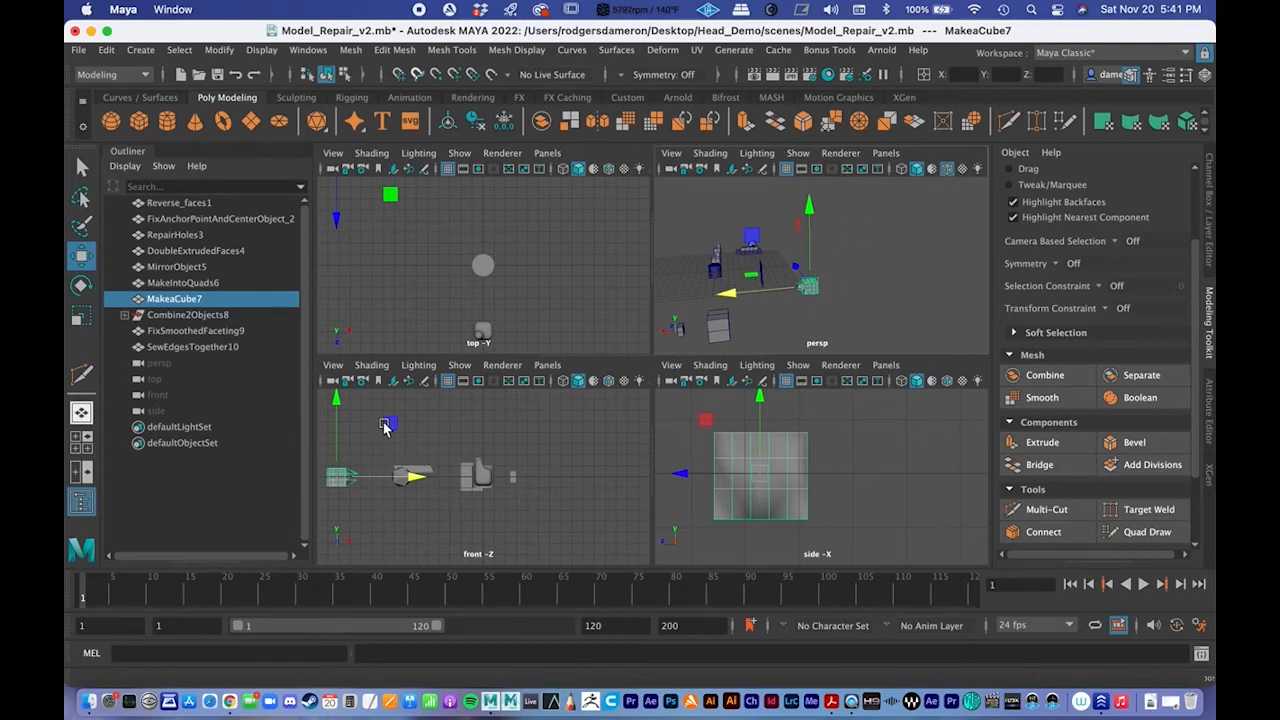
key("space")
middle_click_drag(547, 372, 814, 338, "alt")
right_click_drag(526, 323, 852, 383, "alt")
key("q")
right_click_drag(535, 262, 462, 268)
left_click_drag(775, 506, 583, 200)
left_click_drag(769, 543, 580, 181)
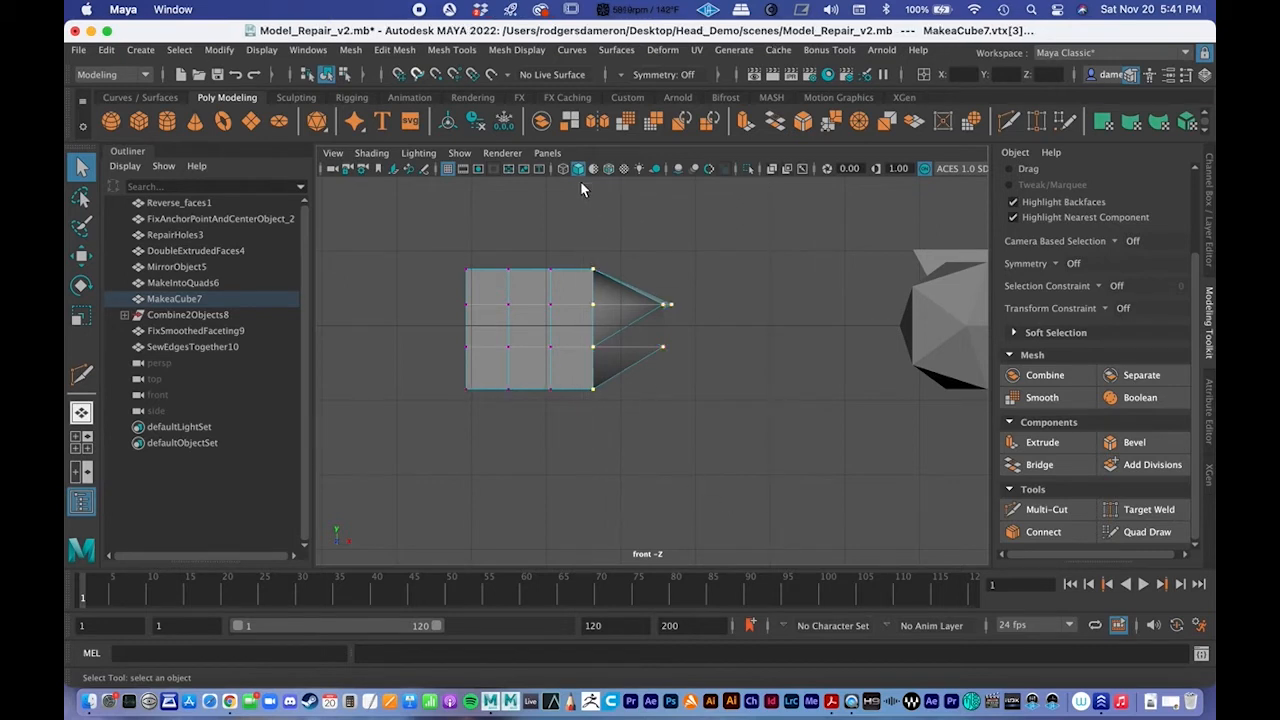
Step: Scale the selected vertices flat along X and move them inward until the cube's face columns look evenly spaced
key("r")
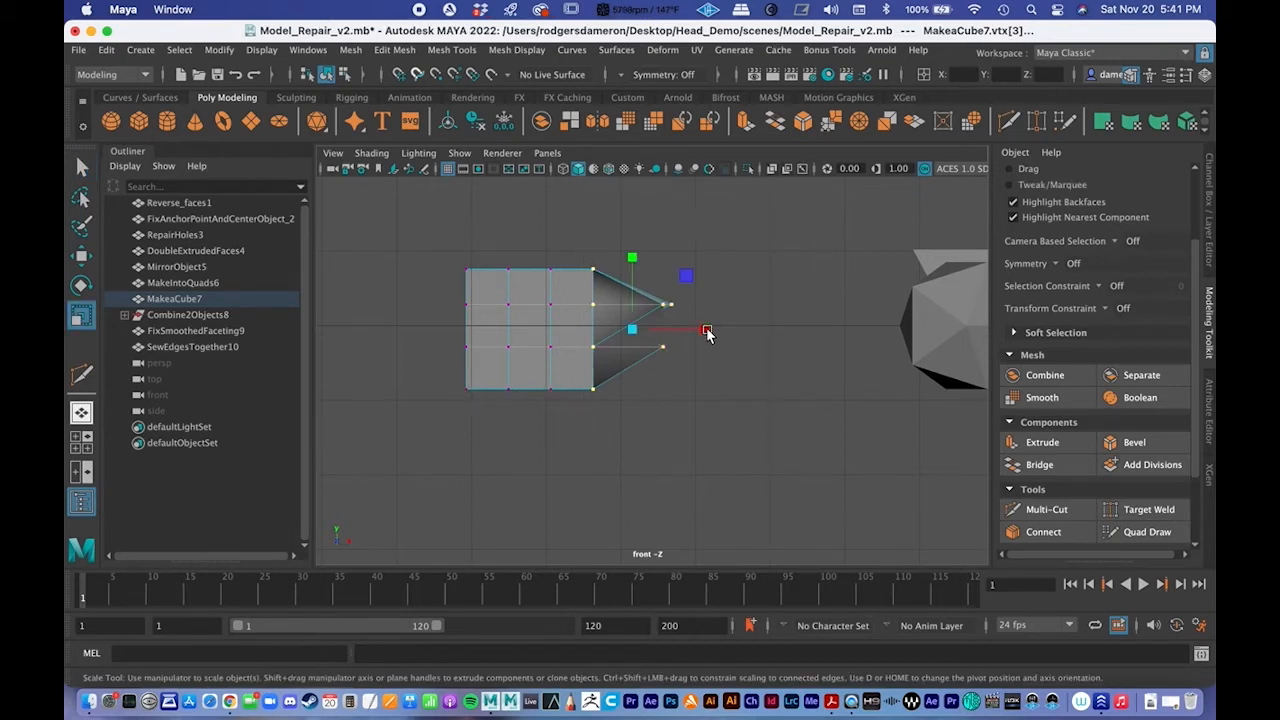
left_click_drag(706, 328, 703, 330)
left_click_drag(708, 330, 502, 314)
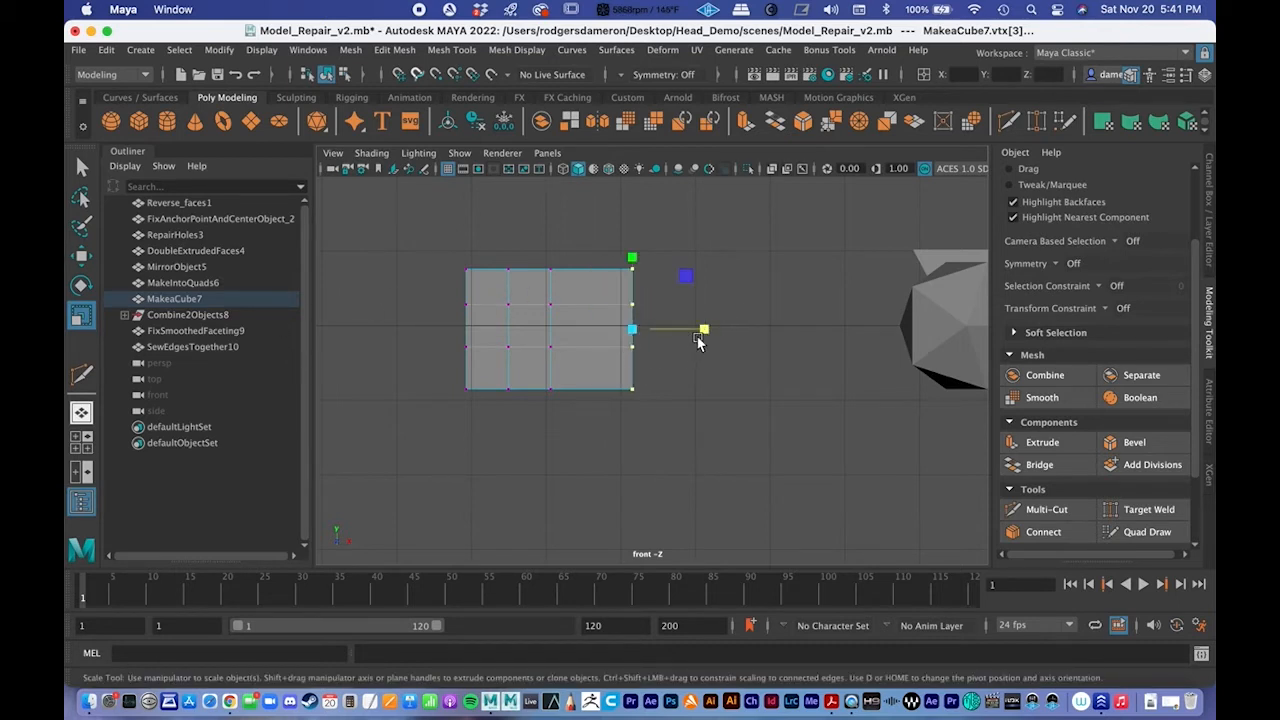
key("w")
left_click_drag(695, 340, 660, 340)
Step: Return to object mode in the perspective view, inspect the repaired cube from several angles, and deselect it
key("space")
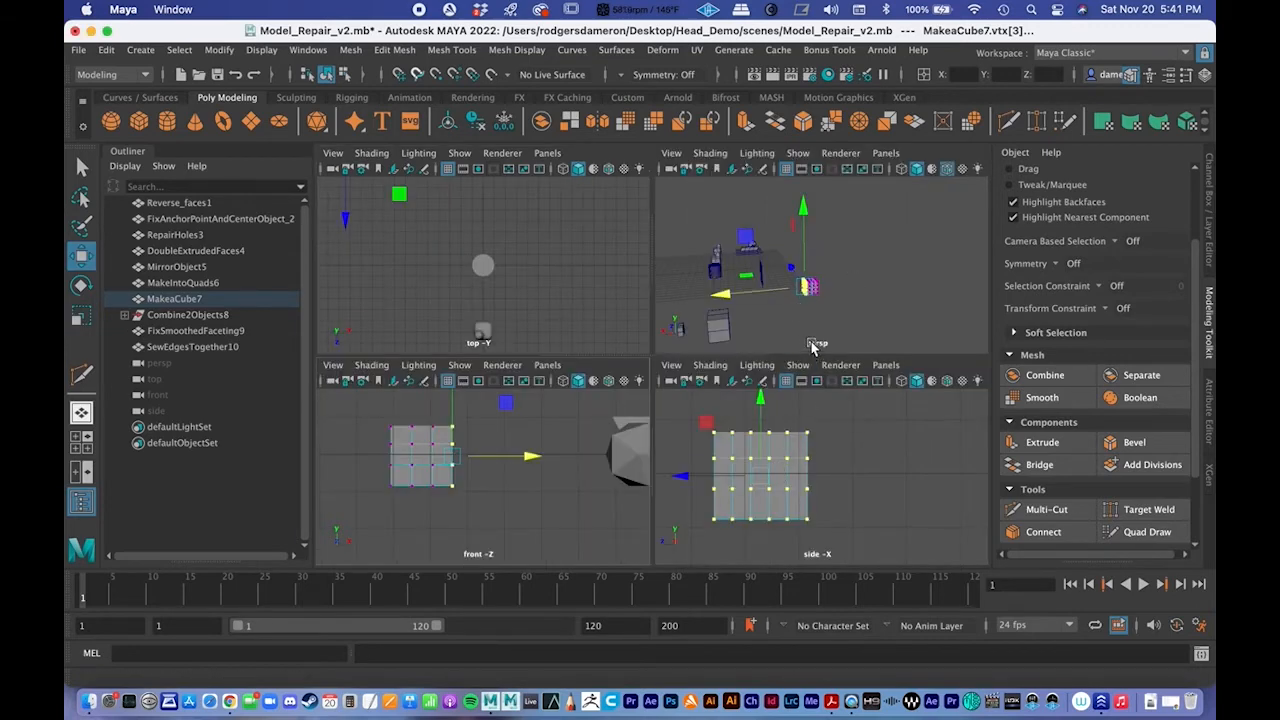
key("space")
left_click_drag(792, 295, 647, 425, "alt")
key("q")
right_click_drag(649, 263, 729, 241)
left_click_drag(729, 241, 735, 330, "alt")
left_click(744, 350)
middle_click_drag(744, 350, 619, 326, "alt")
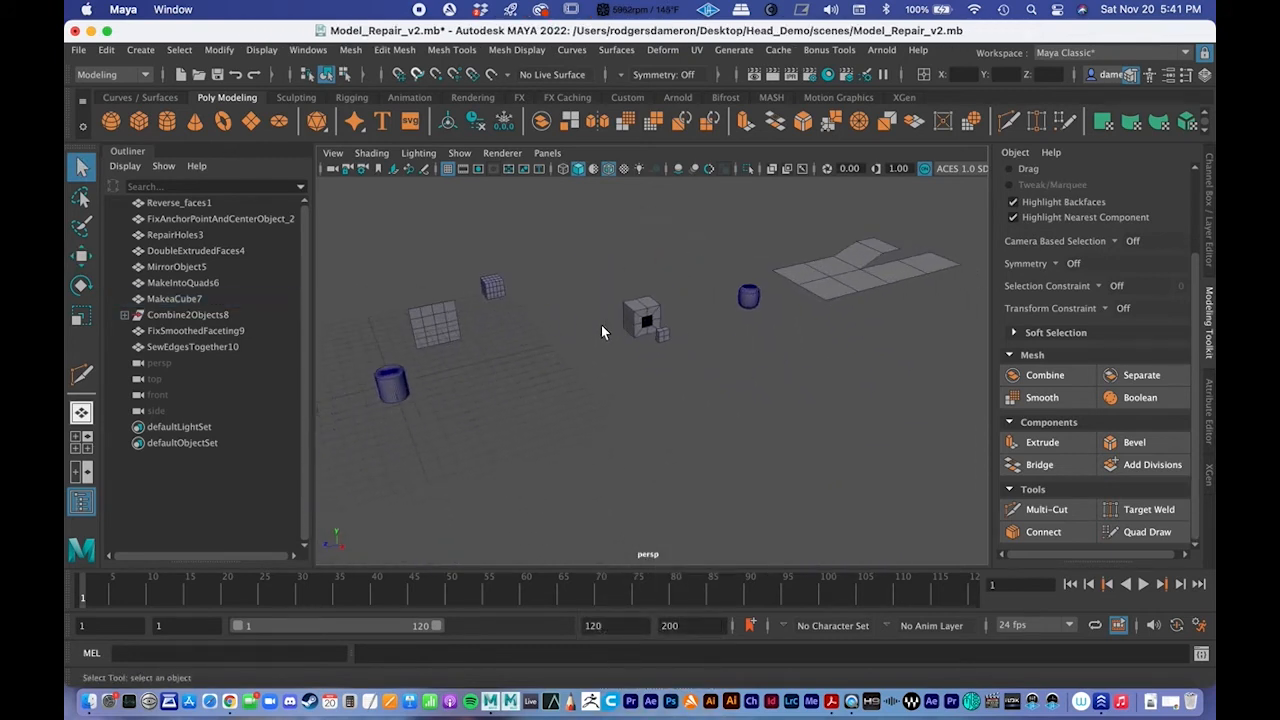
Step: Select Combine2Objects8 to locate it in the perspective view
left_click(176, 315)
left_click_drag(589, 331, 606, 323, "alt")
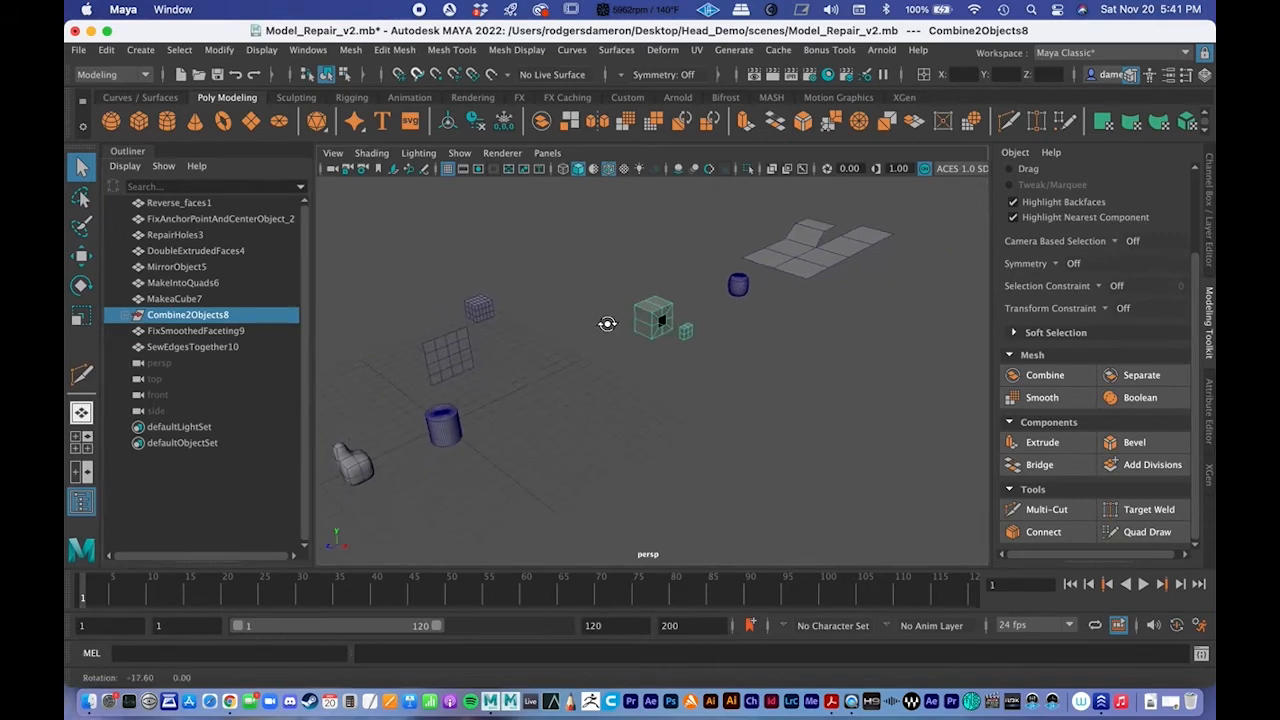
key("f")
right_click_drag(612, 317, 520, 356, "alt")
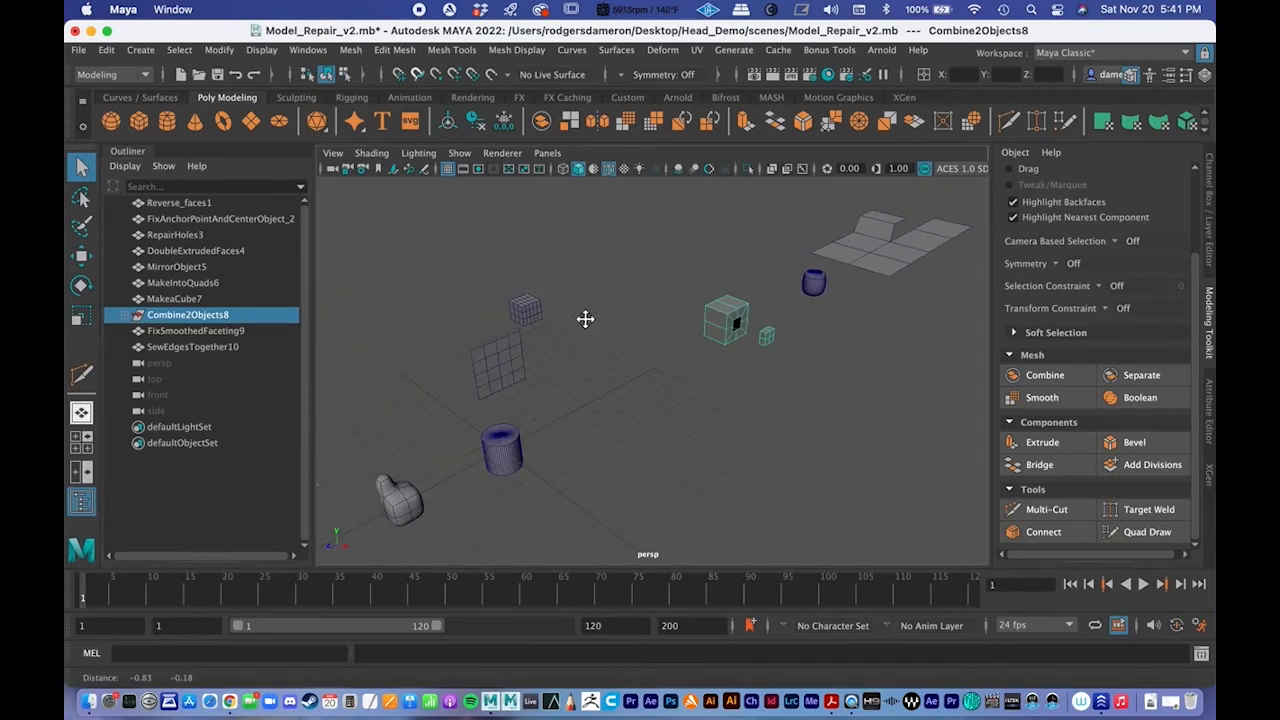
Step: Select the RepairHoles3 grid in the perspective view and bring it up close
middle_click_drag(520, 356, 860, 158, "alt")
left_click(671, 237)
right_click_drag(634, 271, 731, 343, "alt")
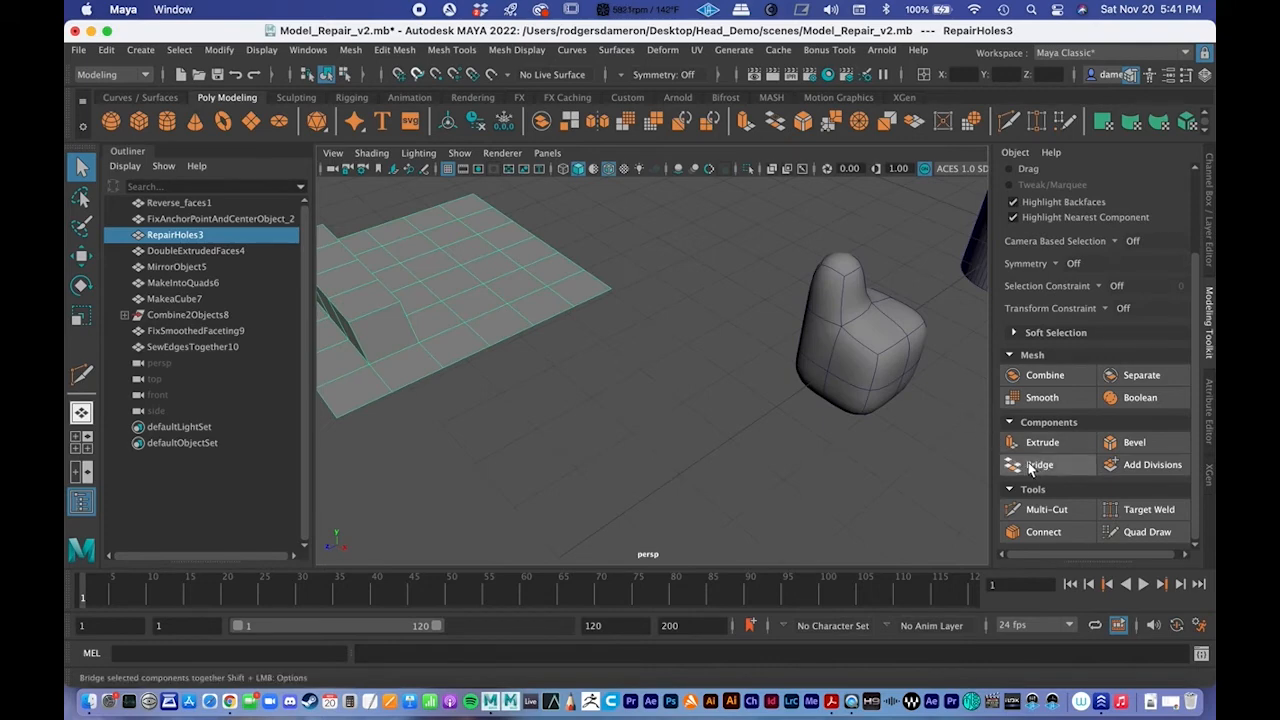
Step: Bring the large cube with the square hole and its small neighbour up close and select the Combine2Objects8 group
left_click_drag(414, 340, 516, 333, "alt")
middle_click_drag(588, 316, 372, 398, "alt")
scroll(600, 322, "down", 5)
right_click_drag(372, 398, 690, 350, "alt")
middle_click_drag(690, 350, 772, 388, "alt")
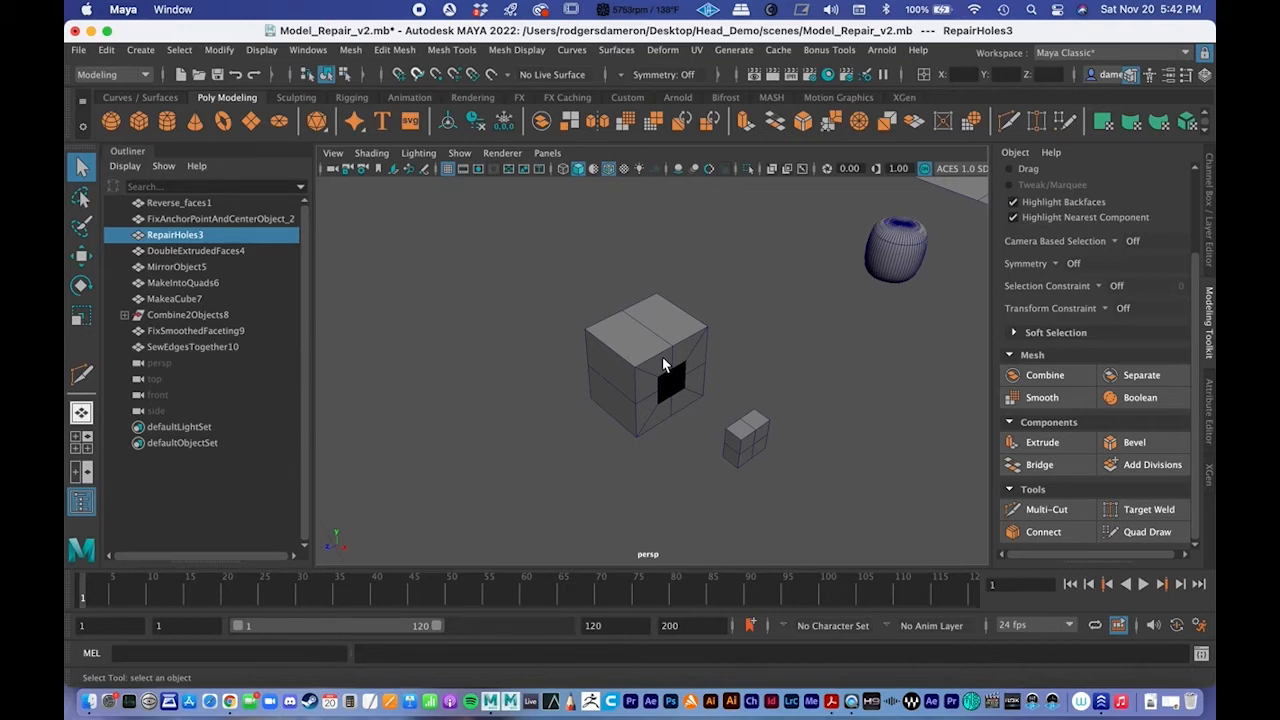
right_click_drag(662, 356, 795, 357, "alt")
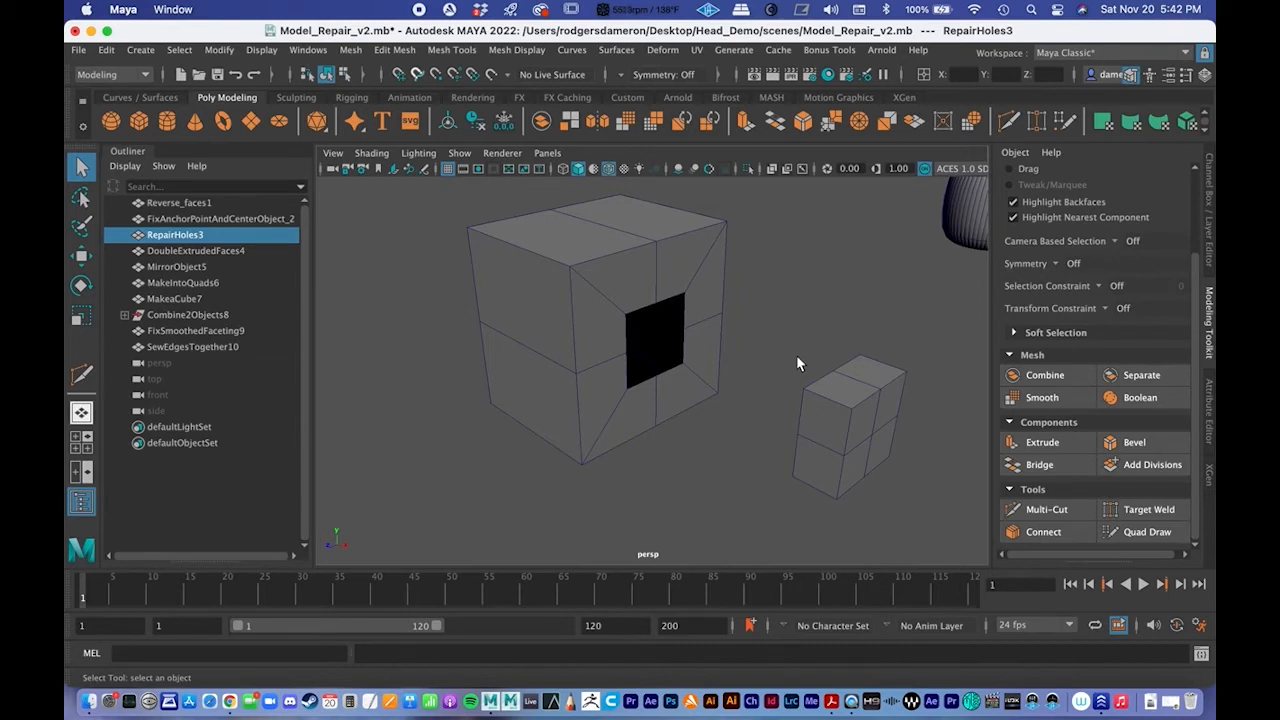
left_click(180, 315)
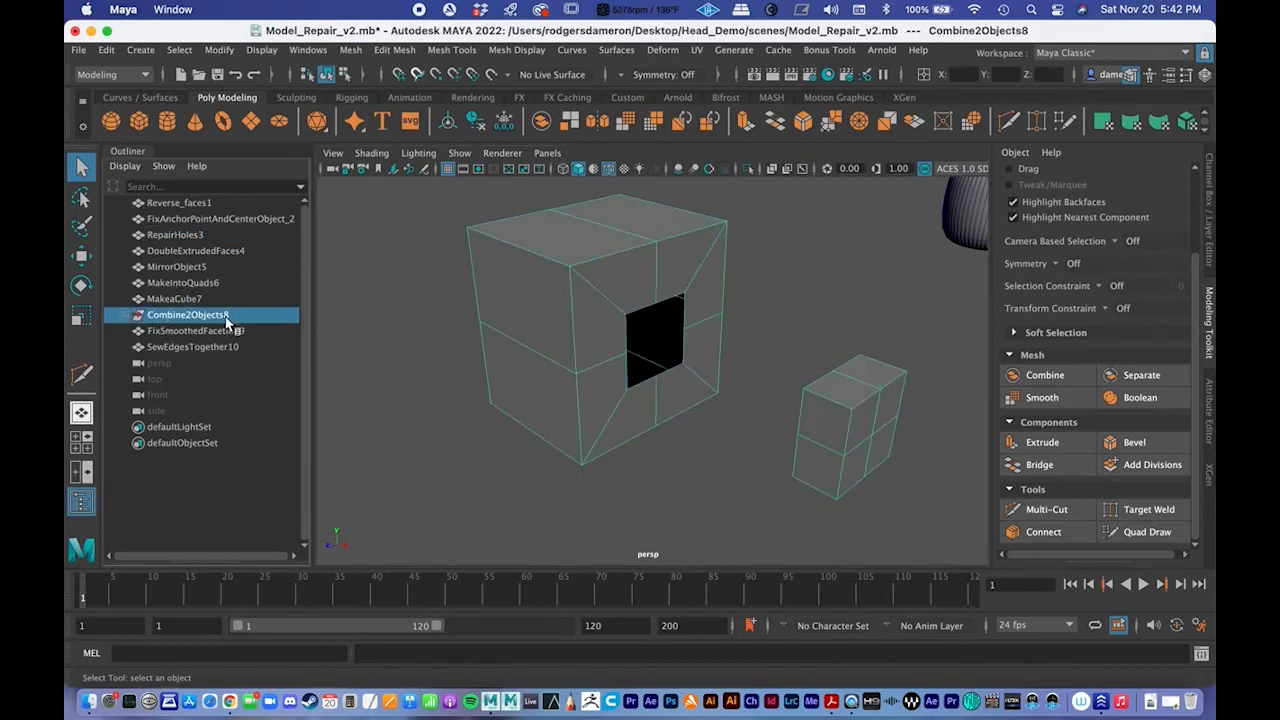
Step: Look inside the Combine2Objects8 group, select its child Cube1 to identify it, and reselect the whole collapsed group
left_click(123, 316)
left_click(168, 331)
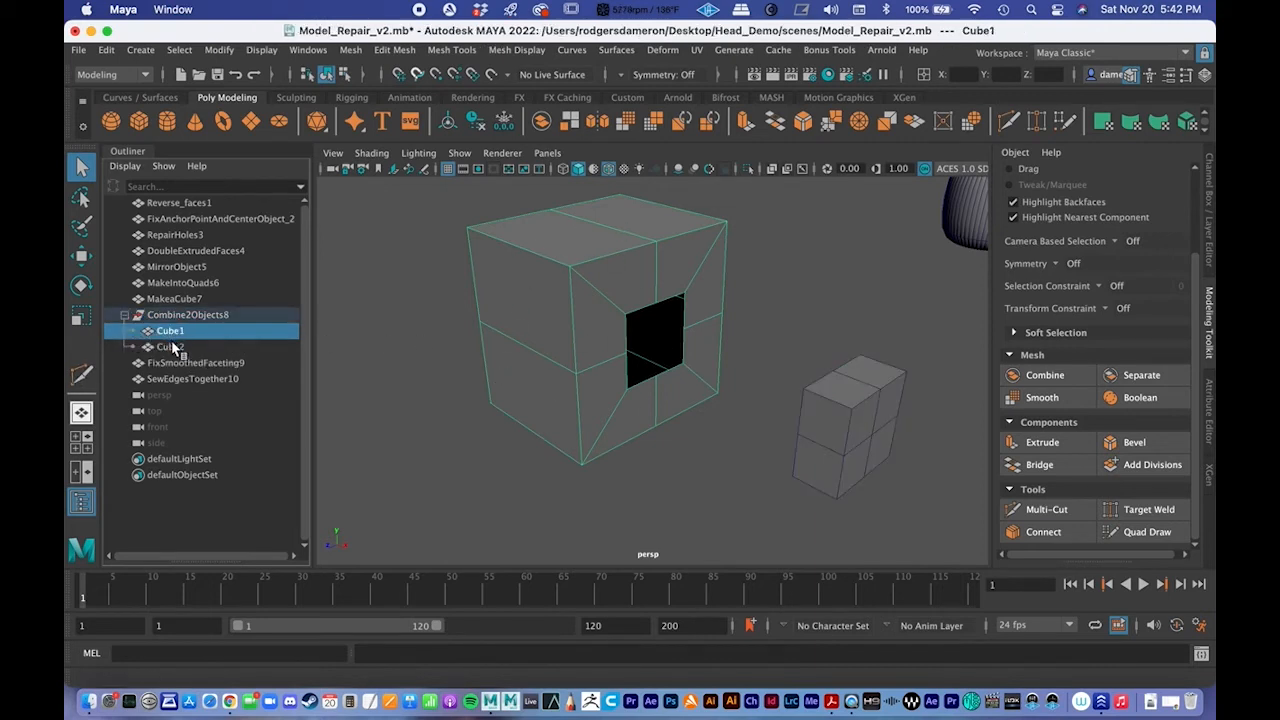
left_click(124, 316)
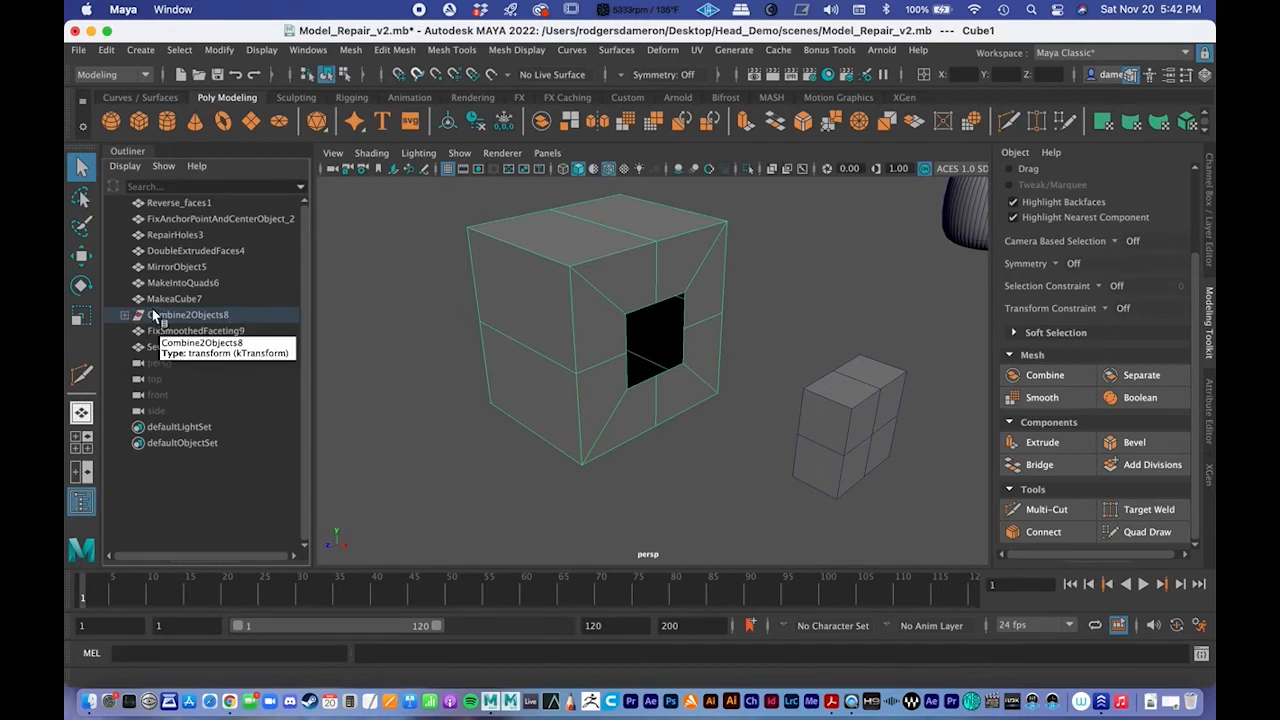
left_click(165, 316)
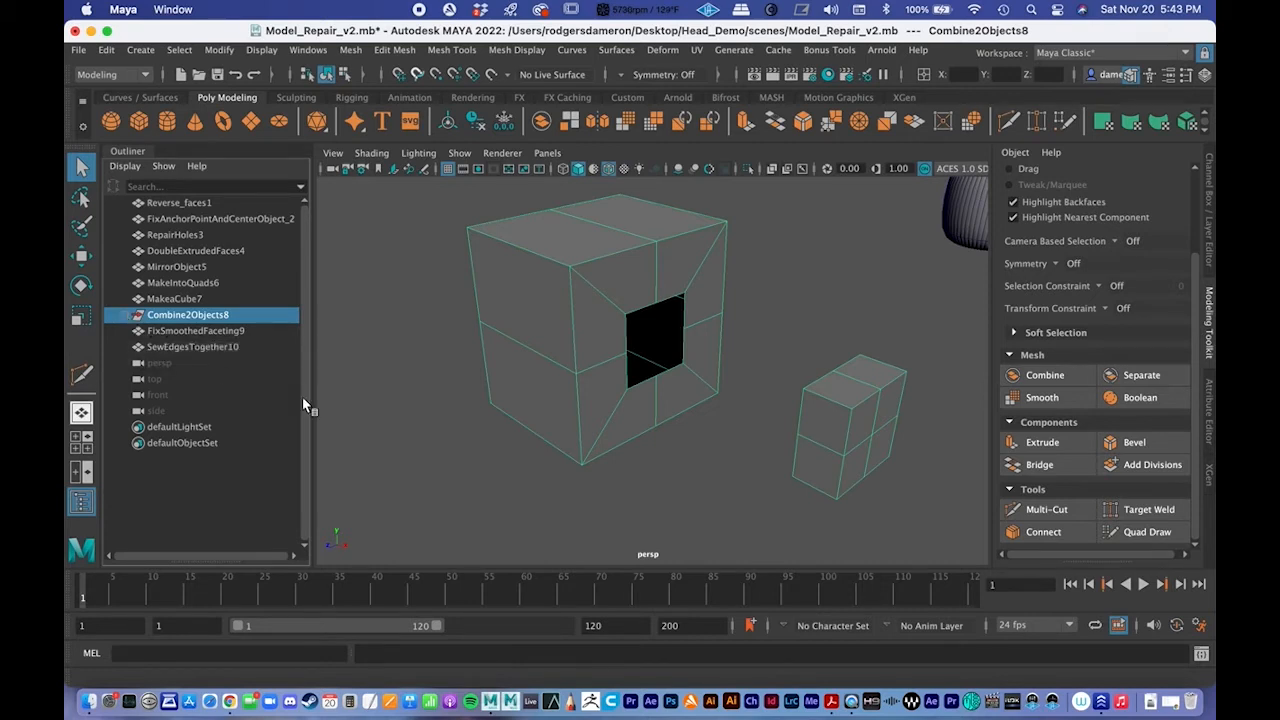
Step: Try moving the whole Combine2Objects8 group with the Move tool, and undo the move
key("w")
scroll(600, 335, "down", 5)
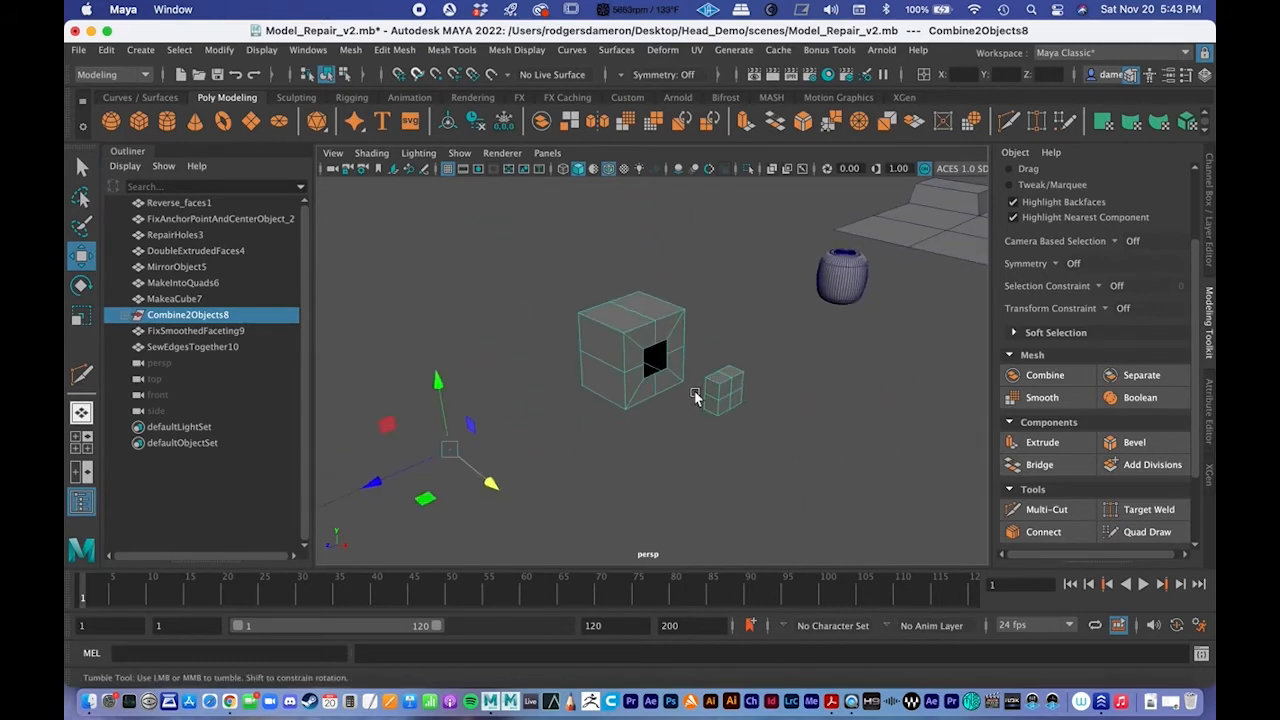
scroll(680, 365, "up", 1)
middle_click_drag(687, 369, 730, 274, "alt")
mouse_move(450, 353)
left_mouse_down()
mouse_move(298, 421)
mouse_move(477, 337)
mouse_move(554, 318)
mouse_move(440, 370)
left_mouse_up()
key("super+z")
right_click_drag(558, 295, 763, 314, "alt")
key("q")
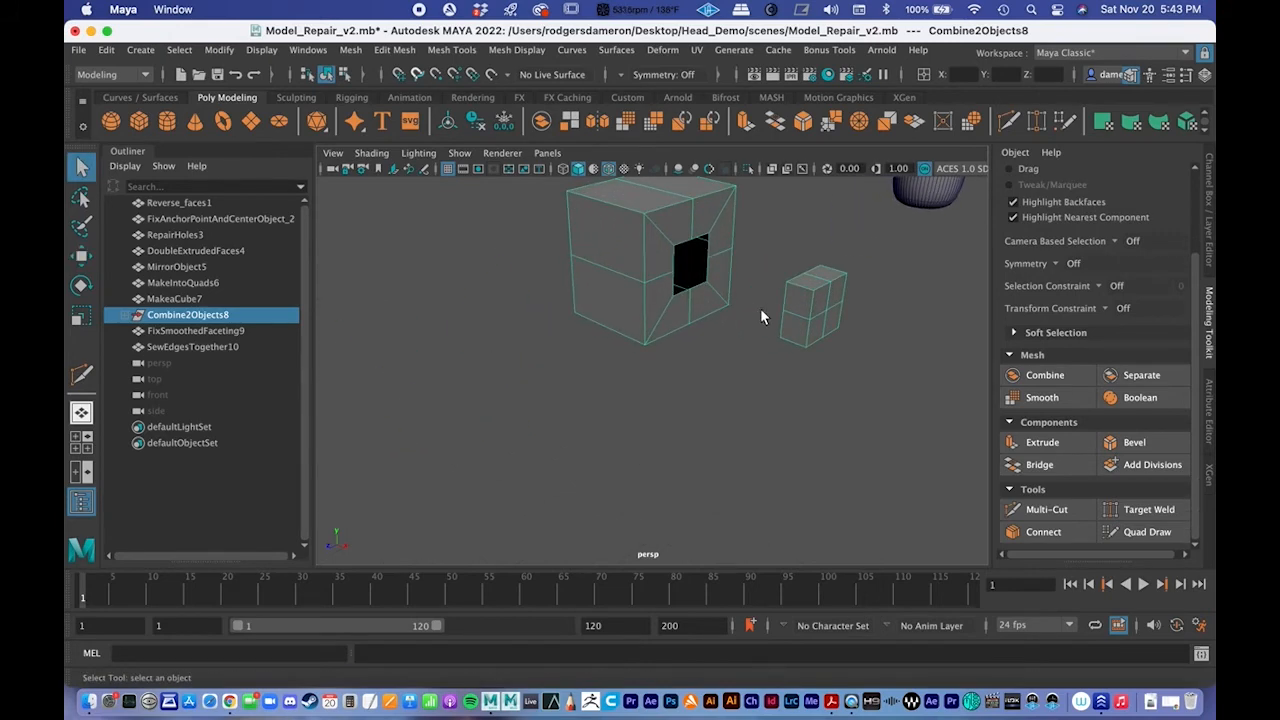
Step: Select only the large cube with the square hole and examine its move manipulator and hole from another angle
left_click_drag(693, 271, 699, 338, "alt")
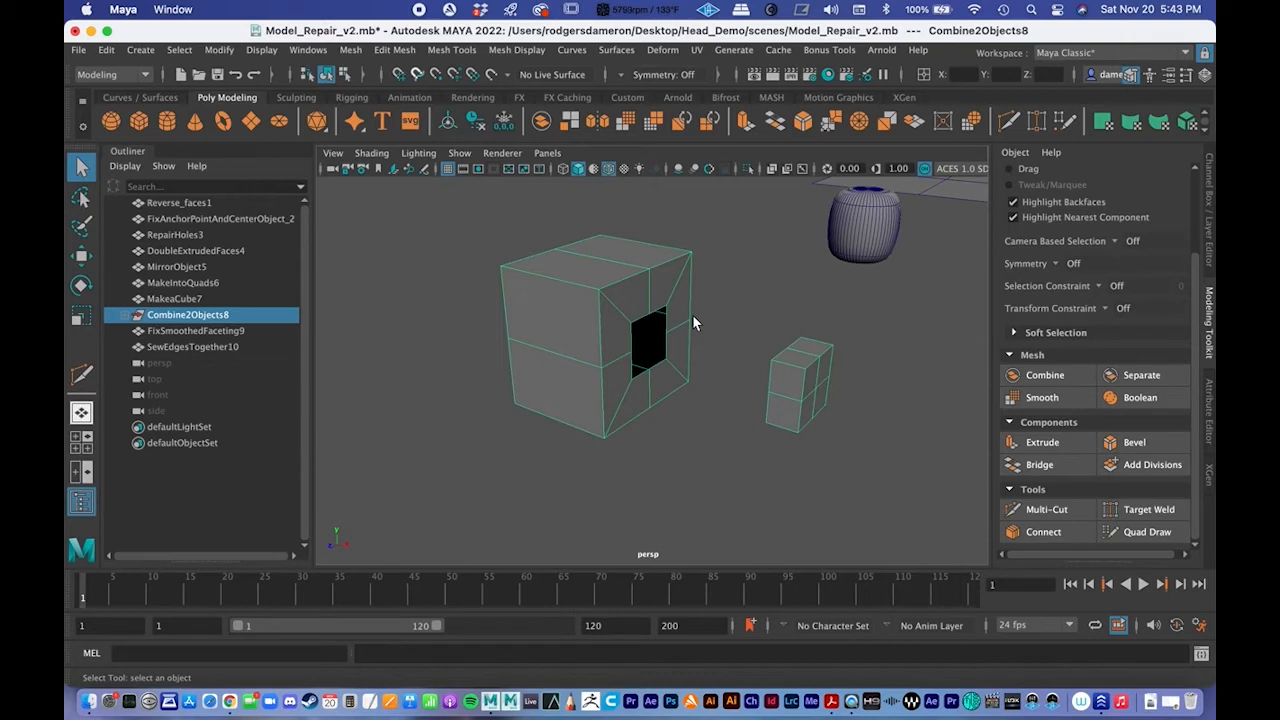
middle_click_drag(757, 308, 765, 322, "alt")
key("w")
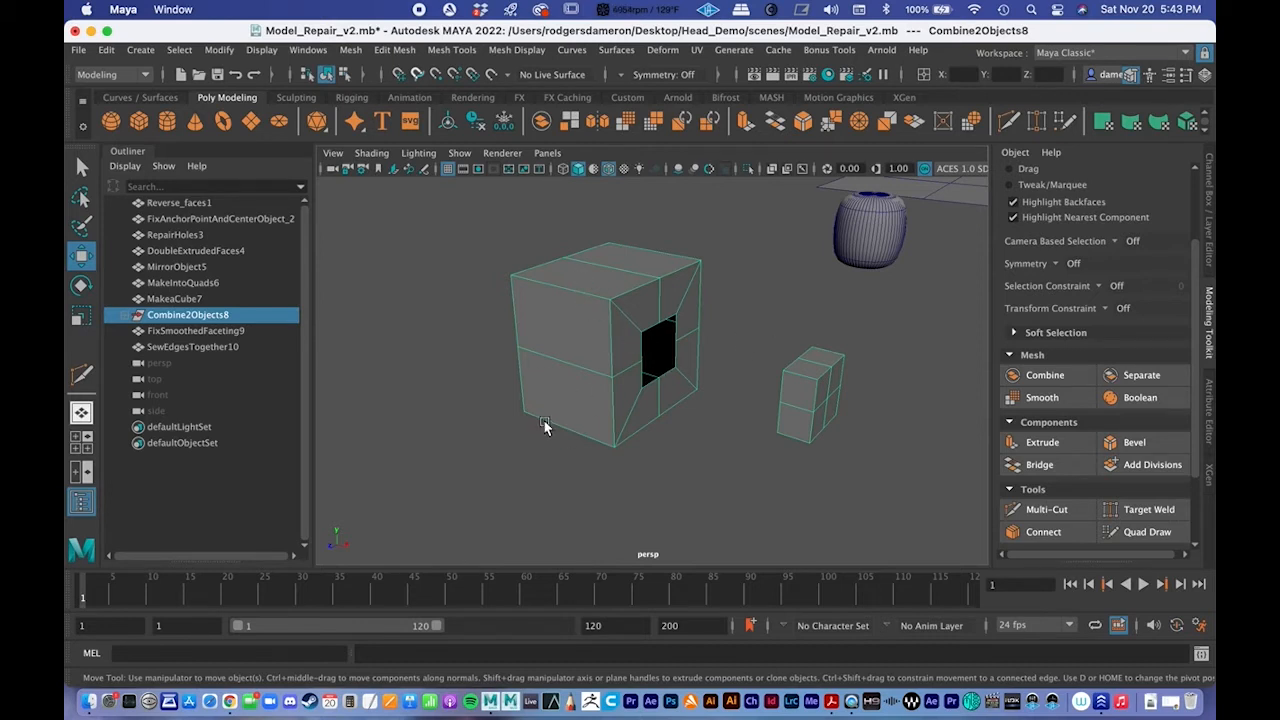
left_click(562, 366)
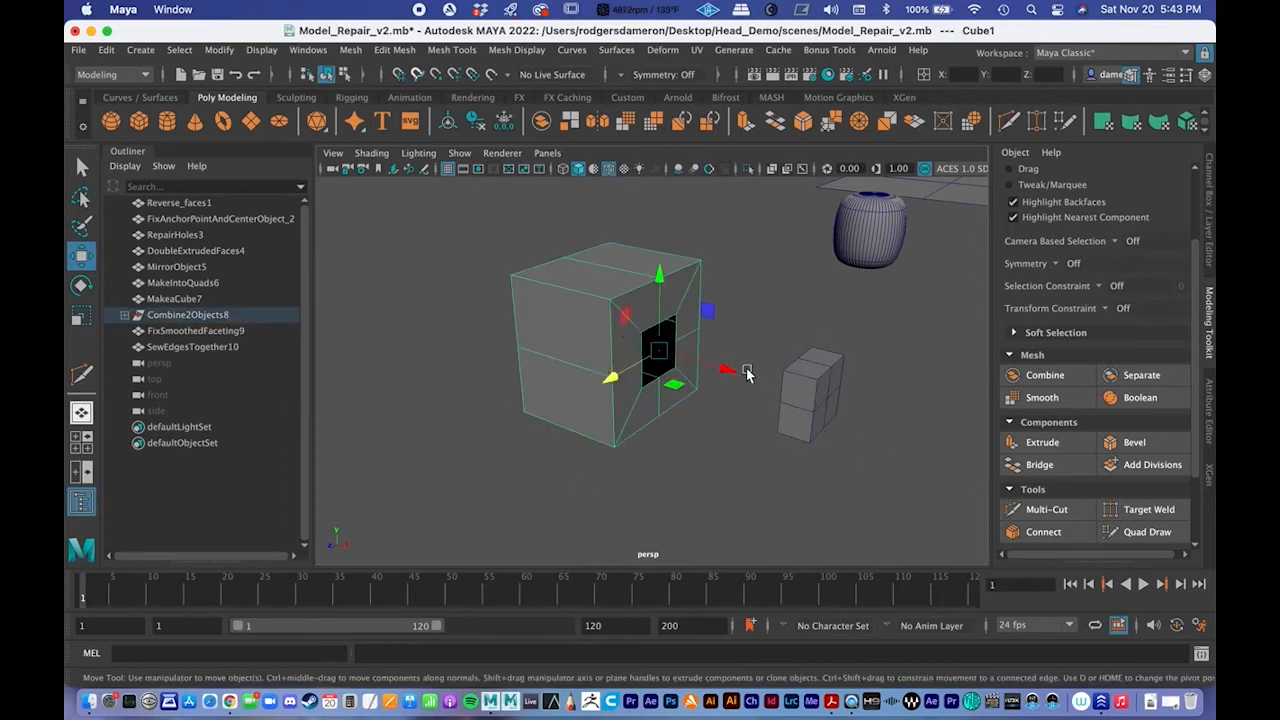
key("q")
left_click_drag(706, 360, 652, 362, "alt")
Step: Try to move the small cube over against the square hole in the large cube
left_click(782, 392)
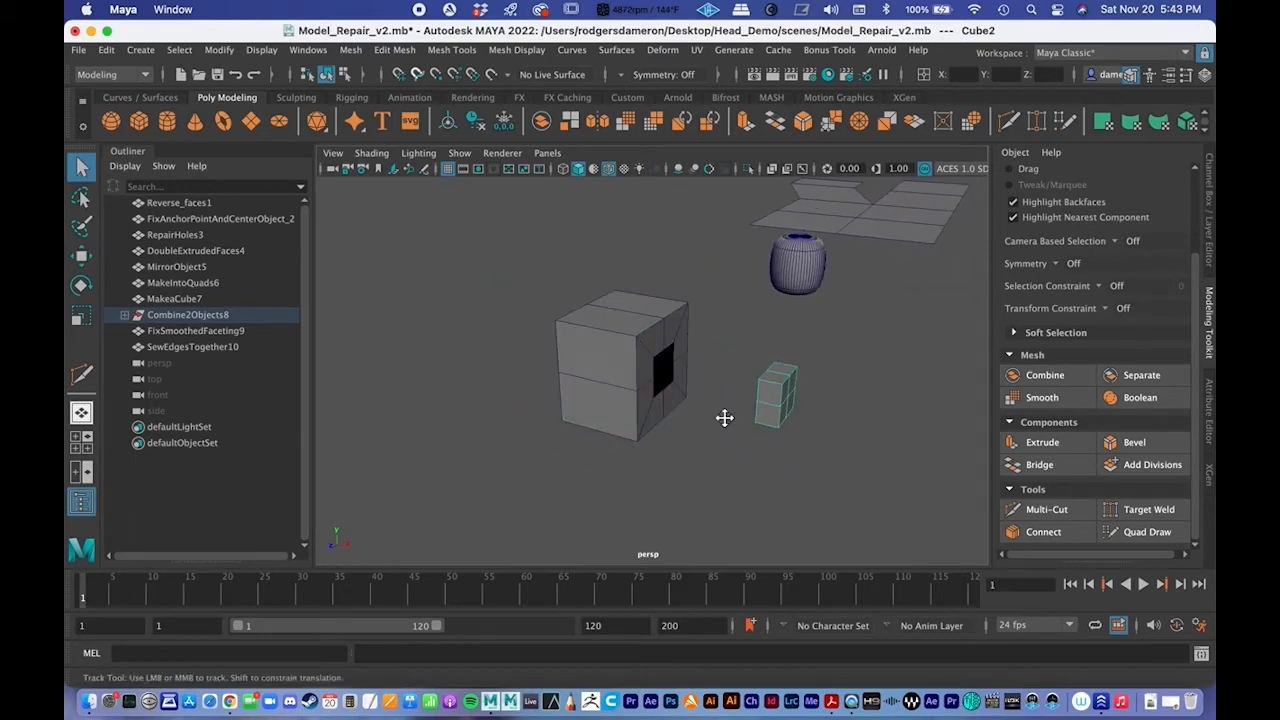
left_click_drag(723, 417, 705, 405, "alt")
key("w")
left_click_drag(805, 400, 718, 393)
right_click_drag(577, 376, 779, 375, "alt")
left_click_drag(761, 388, 757, 391)
right_click_drag(757, 391, 606, 371, "alt")
left_click_drag(606, 371, 569, 349, "alt")
key("q")
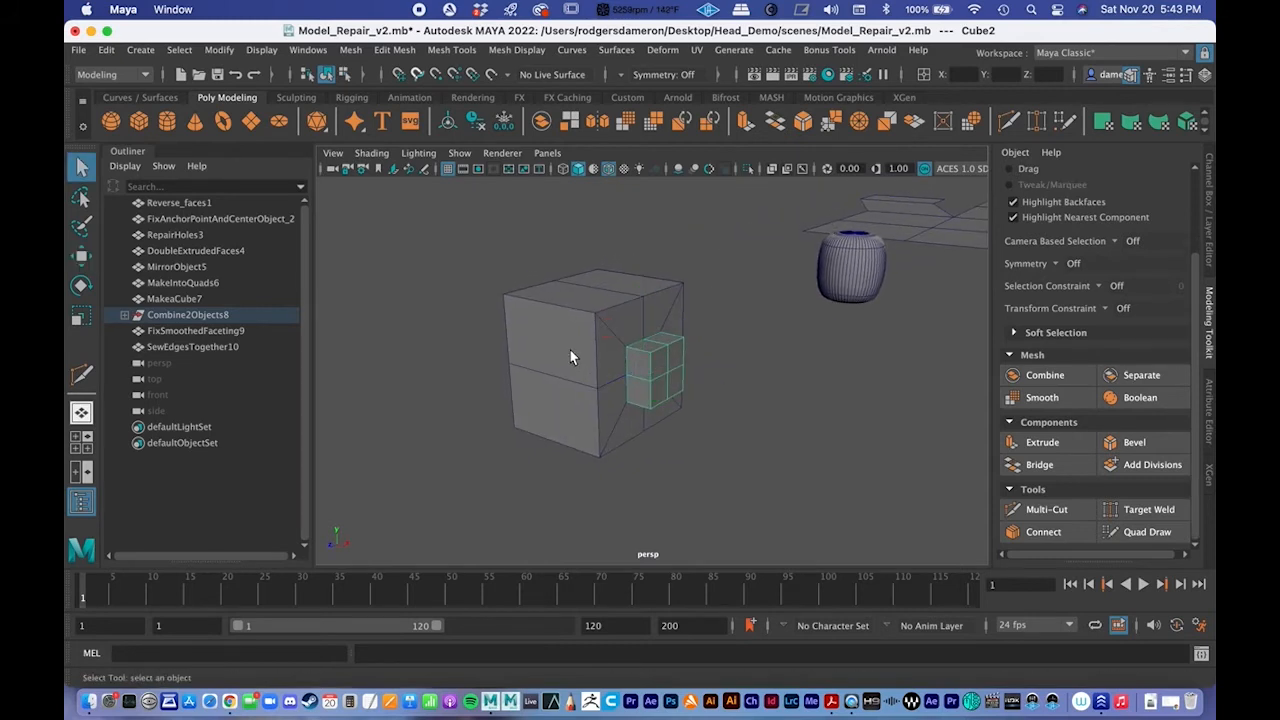
Step: Examine the small cube's open back and the large cube's square hole from several angles to see how they match
right_click_drag(570, 350, 640, 362, "alt")
left_click_drag(662, 380, 700, 391, "alt")
key("w")
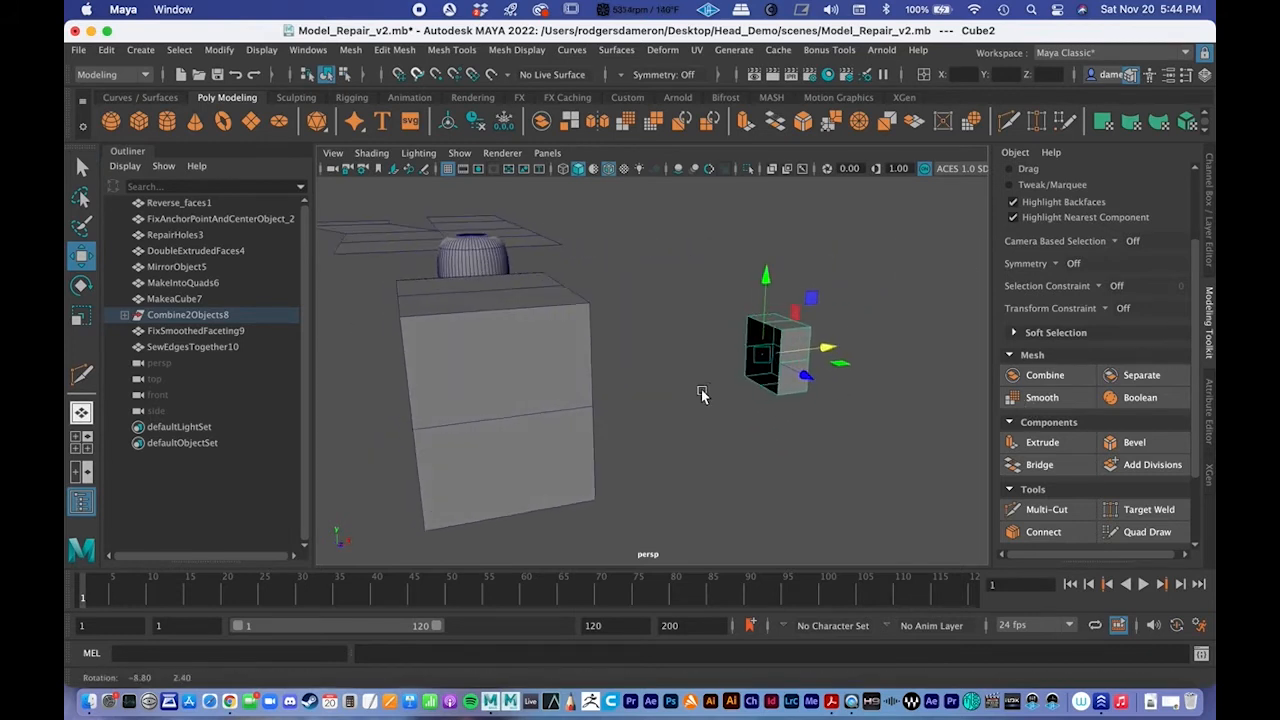
right_click_drag(771, 363, 883, 380, "alt")
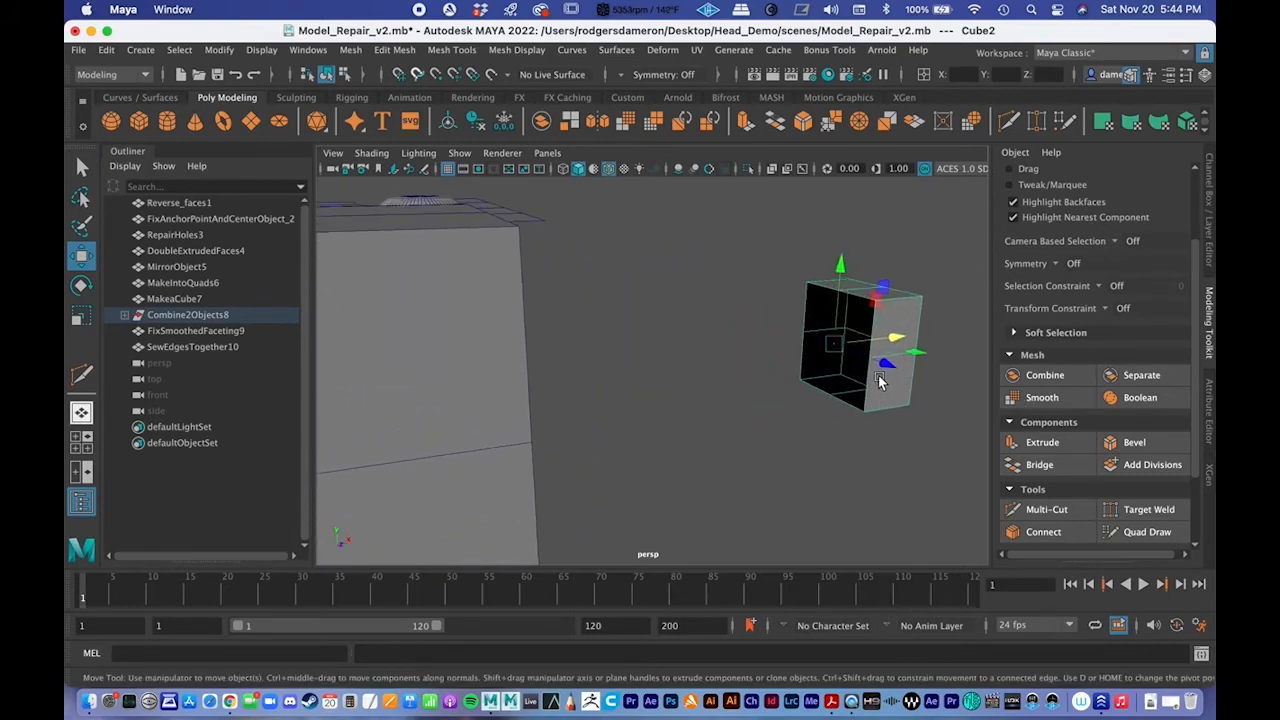
left_click_drag(840, 355, 630, 383, "alt")
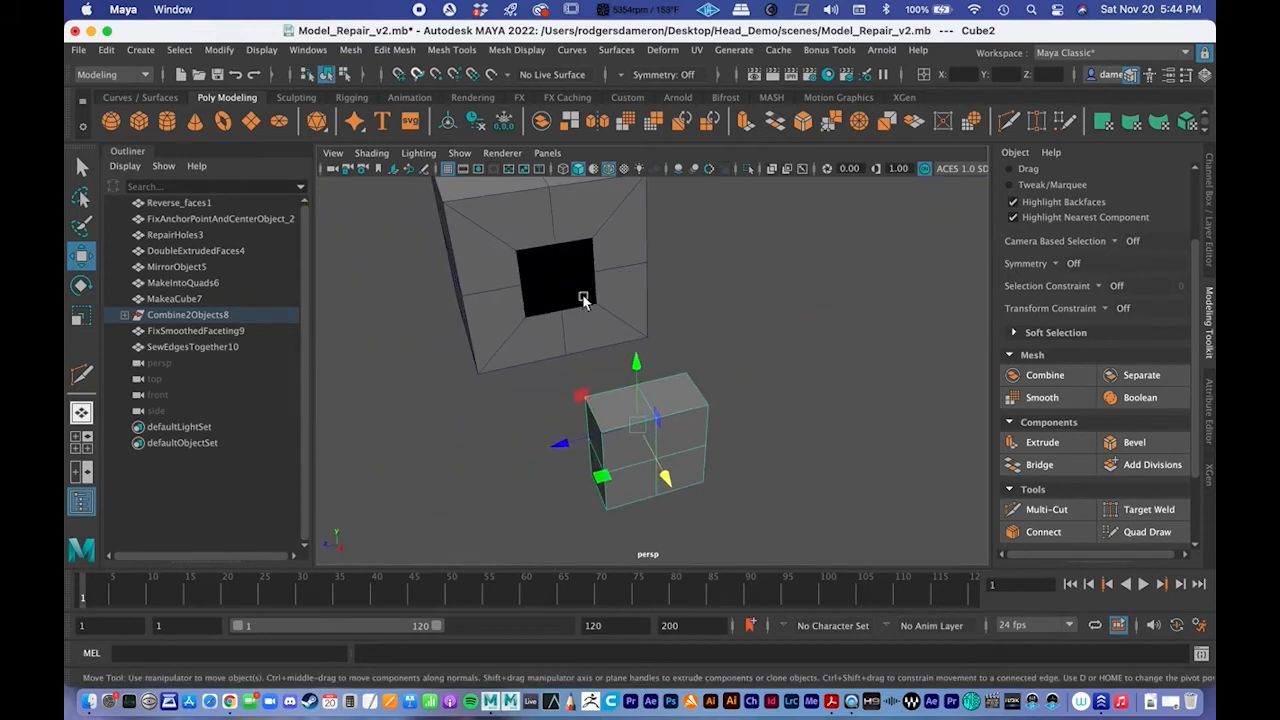
left_click_drag(582, 272, 672, 368, "alt")
left_click_drag(803, 352, 734, 342, "alt")
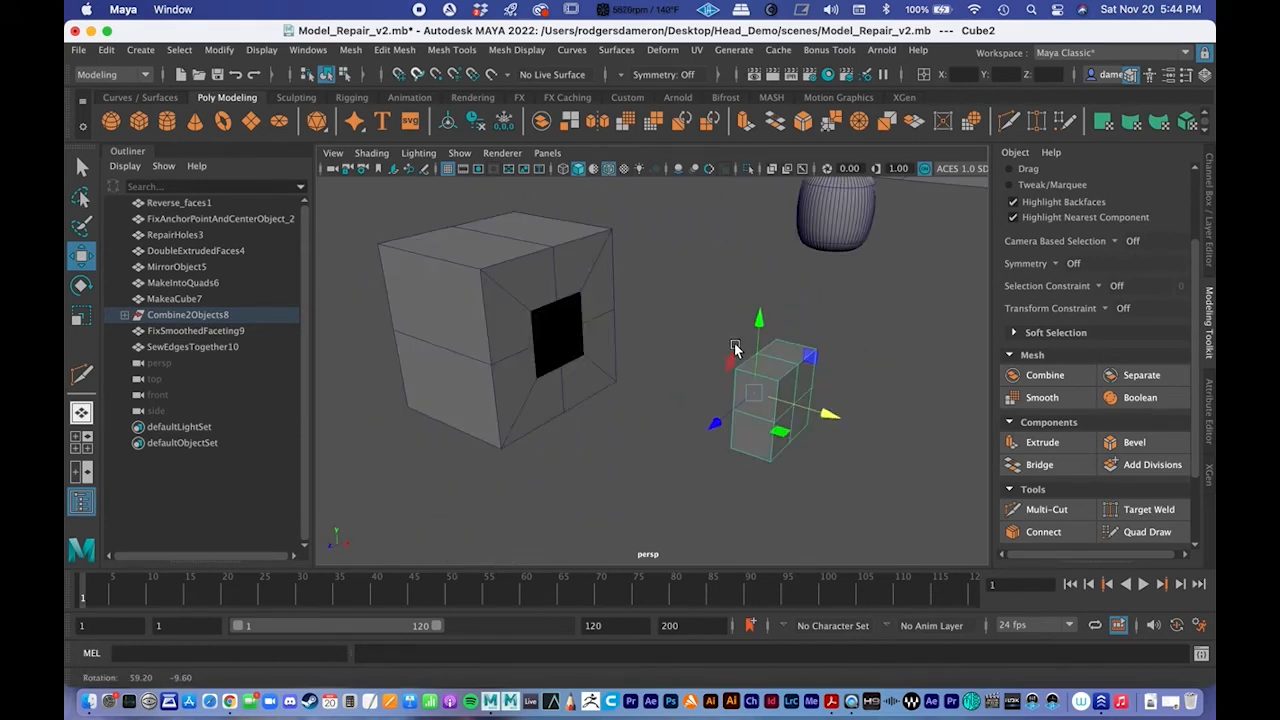
left_click_drag(531, 303, 614, 408, "alt")
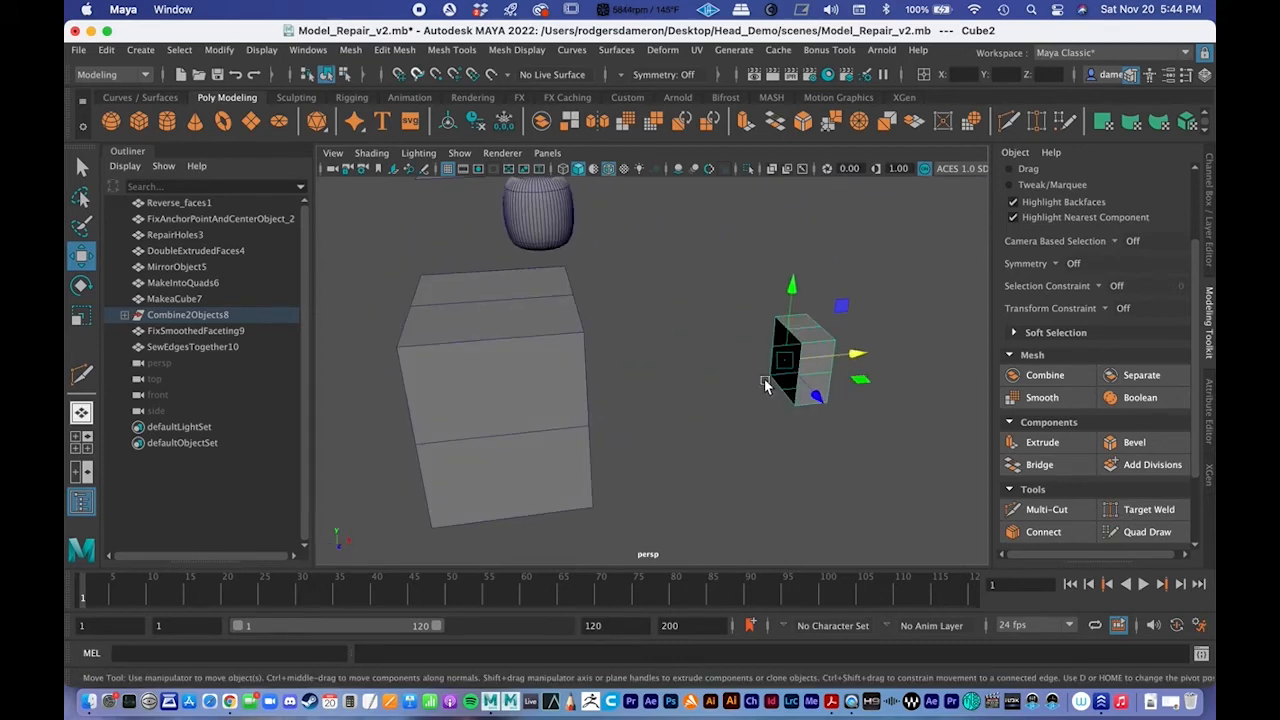
left_click_drag(726, 370, 528, 346, "alt")
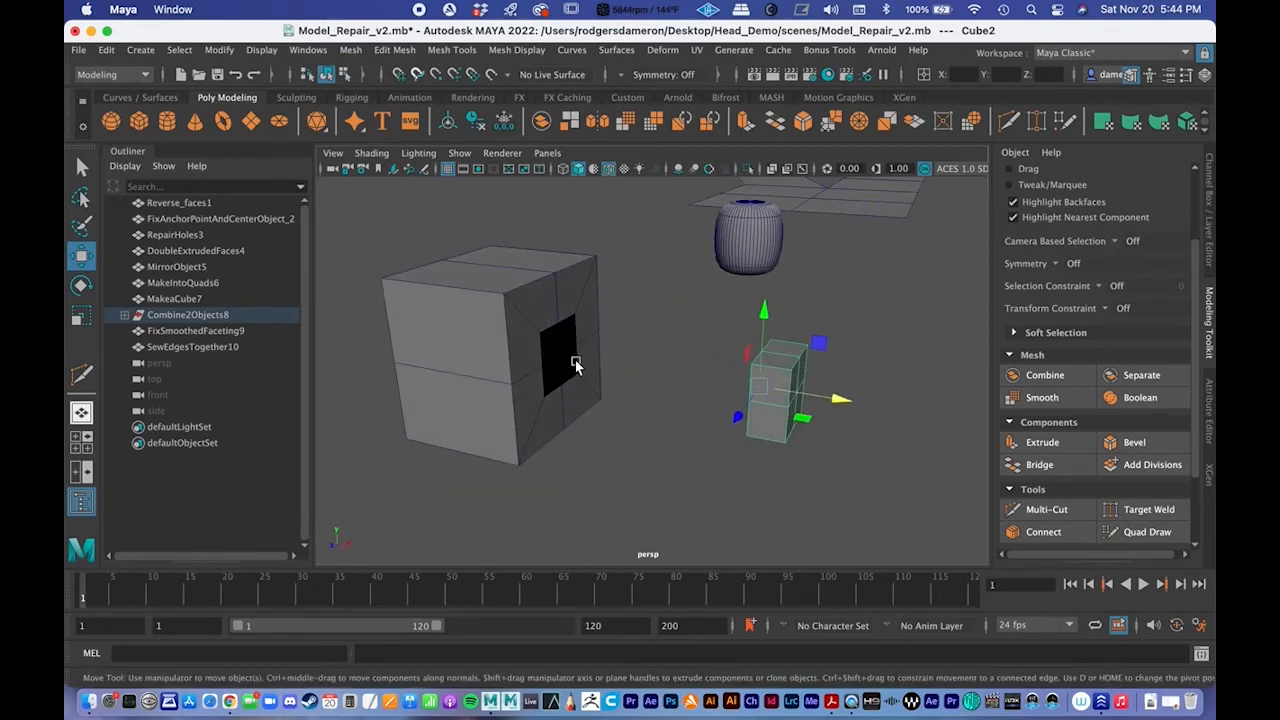
Step: Slide the small cube straight toward the large cube until its open side sits just in front of the square hole
key("q")
key("w")
left_click(840, 400)
left_click_drag(840, 400, 688, 387)
key("ctrl+z")
left_click_drag(617, 408, 576, 351, "alt")
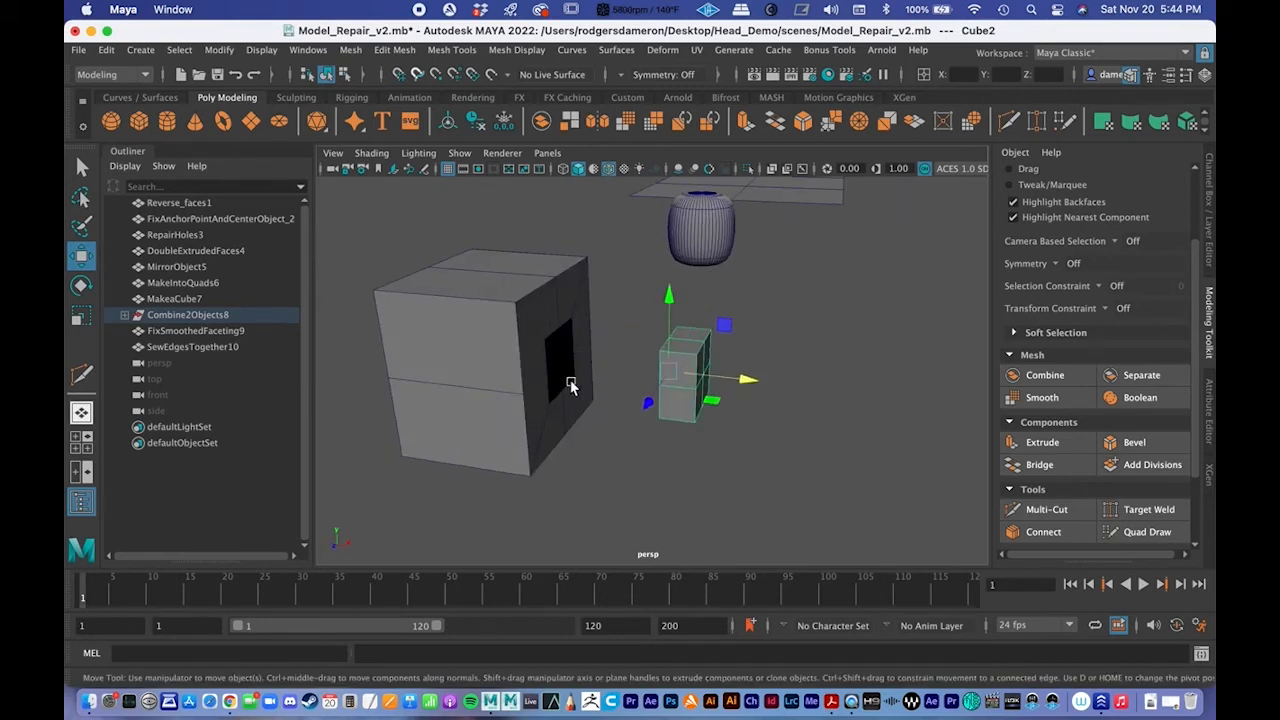
left_click_drag(572, 392, 702, 368, "alt")
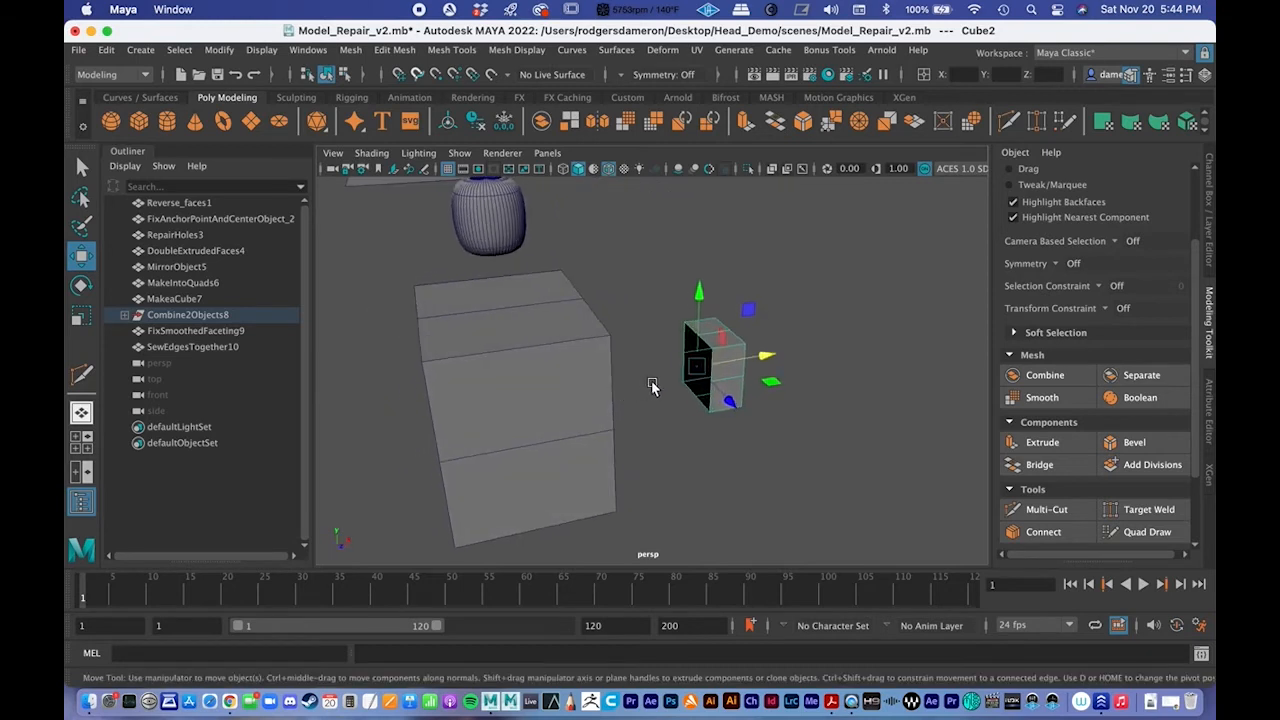
left_click_drag(612, 371, 597, 386, "alt")
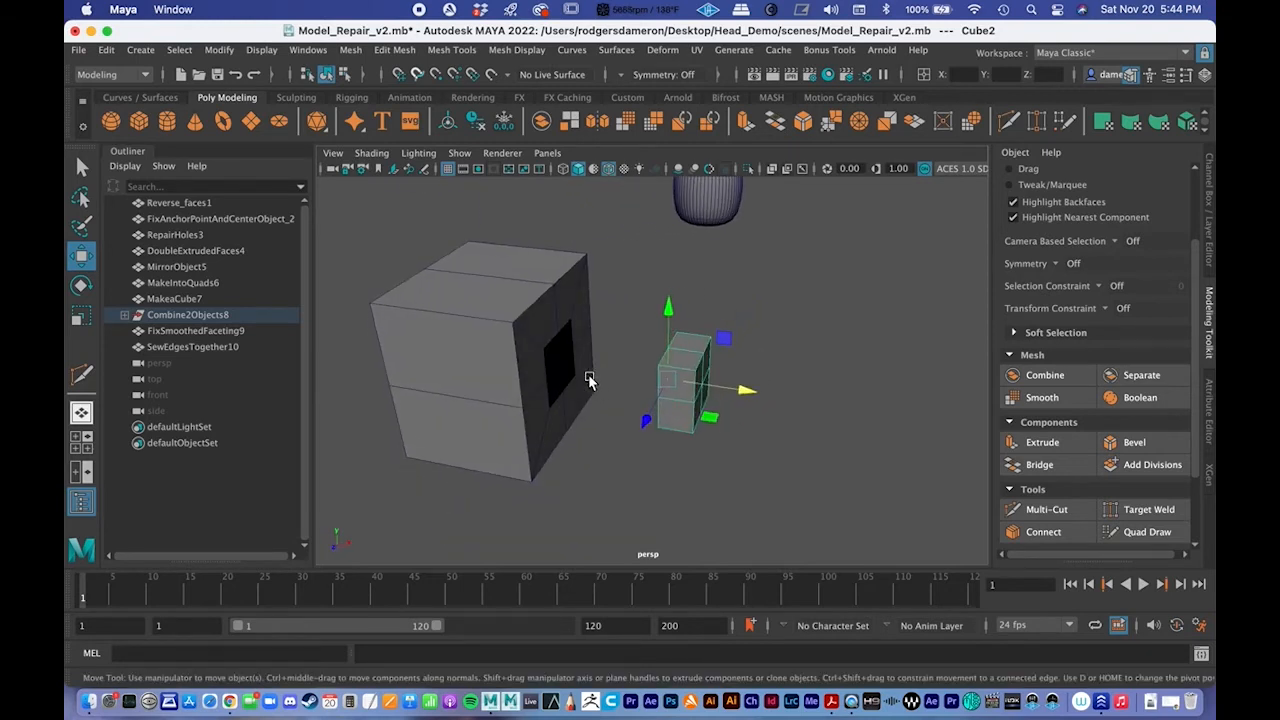
mouse_move(651, 420)
left_mouse_down("alt")
mouse_move(700, 420)
mouse_move(543, 363)
mouse_move(540, 374)
mouse_move(638, 402)
left_mouse_up("alt")
left_click_drag(756, 433, 598, 378)
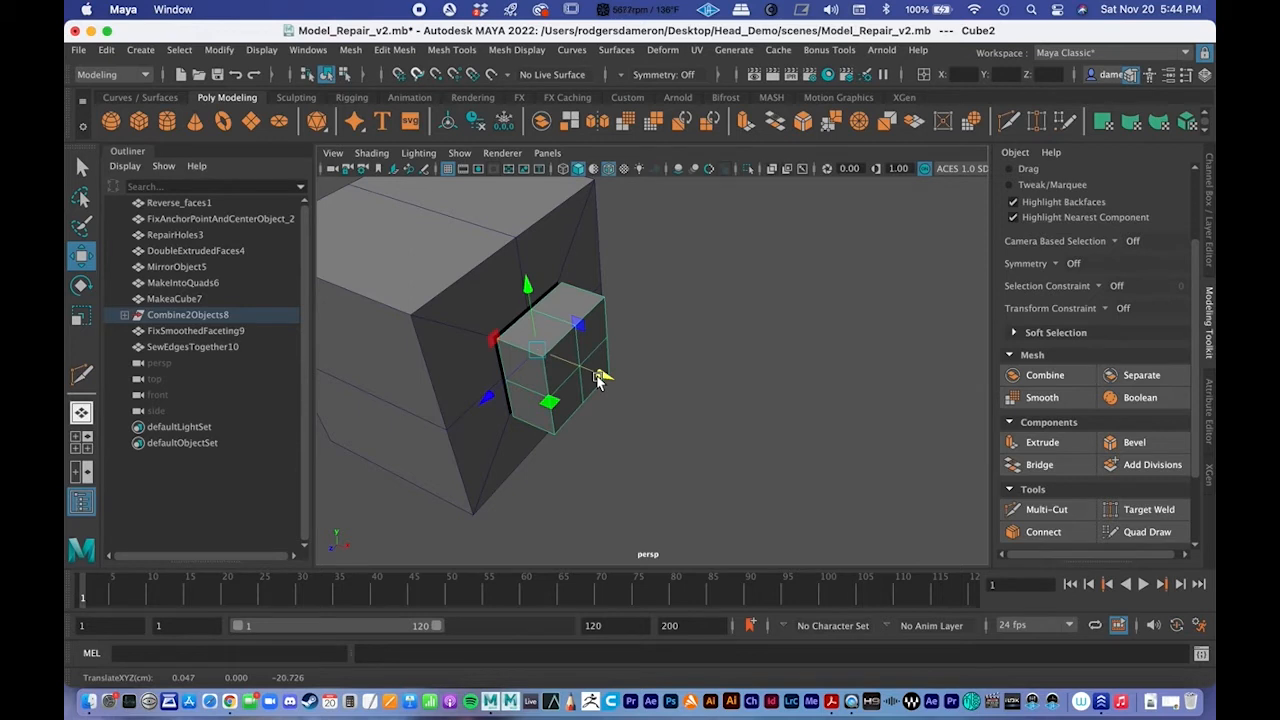
Step: Check the alignment of the two cubes and nudge the small cube slightly outward to leave a narrow gap at the hole
key("q")
mouse_move(583, 357)
left_mouse_down("alt")
mouse_move(514, 351)
mouse_move(554, 354)
mouse_move(544, 344)
mouse_move(571, 374)
left_mouse_up("alt")
key("w")
left_click_drag(457, 338, 597, 382, "alt")
key("q")
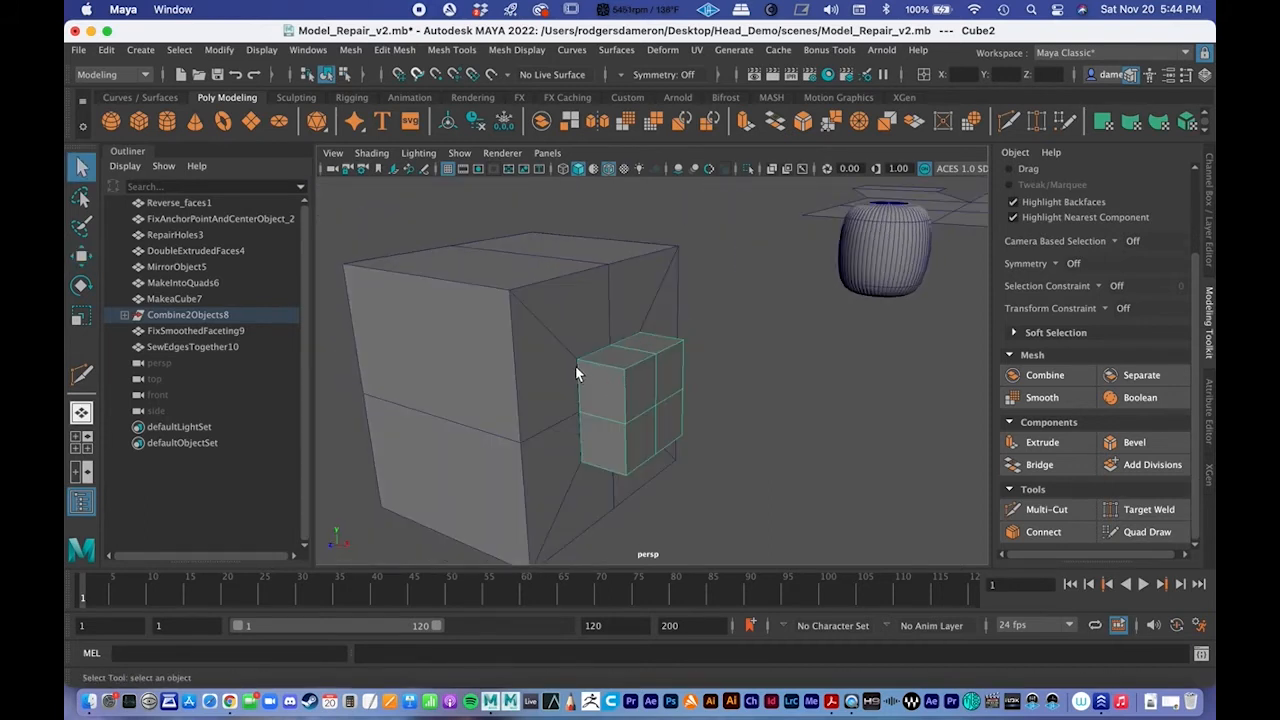
left_click(540, 345)
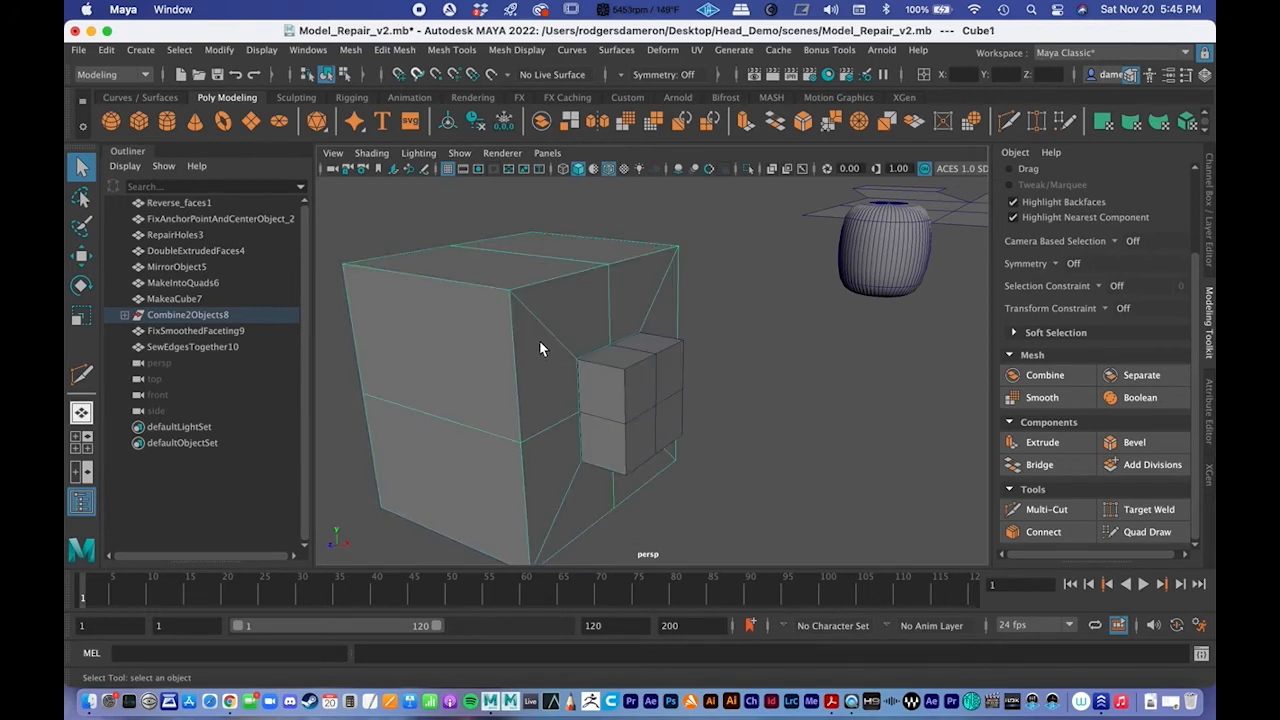
left_click(637, 408)
left_click_drag(668, 410, 675, 408)
key("q")
Step: Select both the large and the small cube and combine them into a single mesh
left_click(791, 483)
left_click(649, 379)
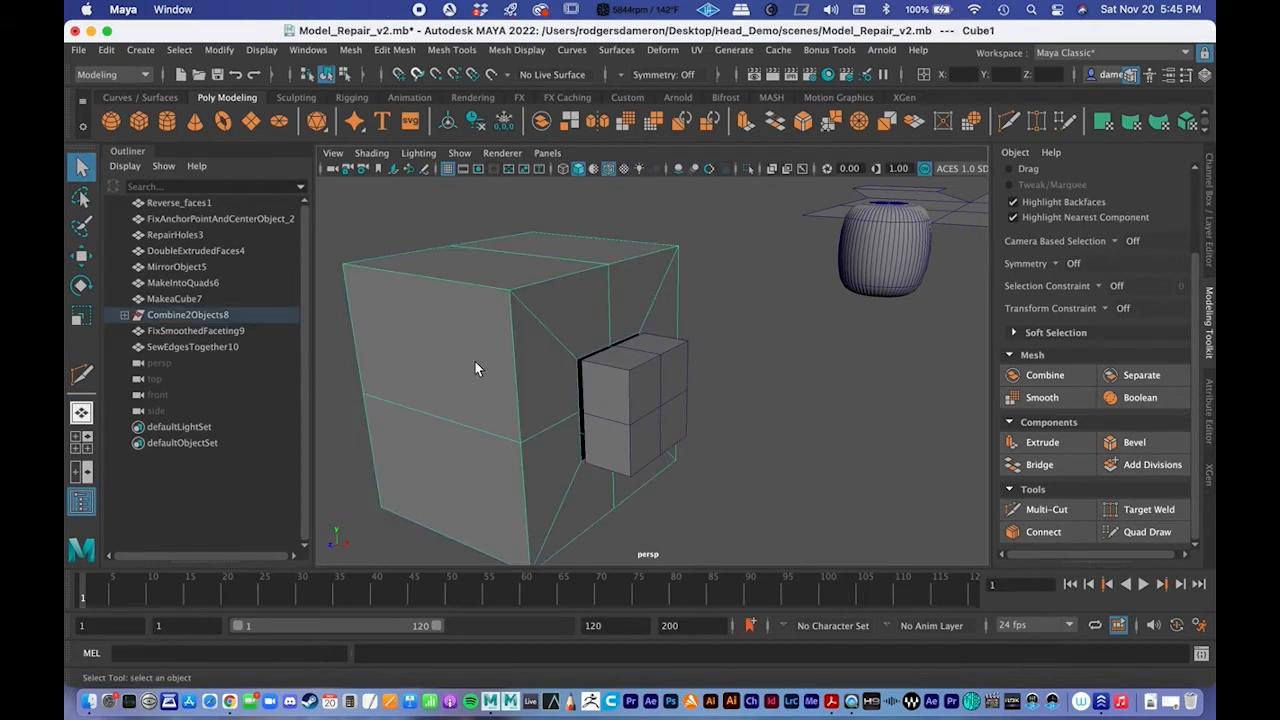
left_click_drag(638, 448, 662, 449, "alt")
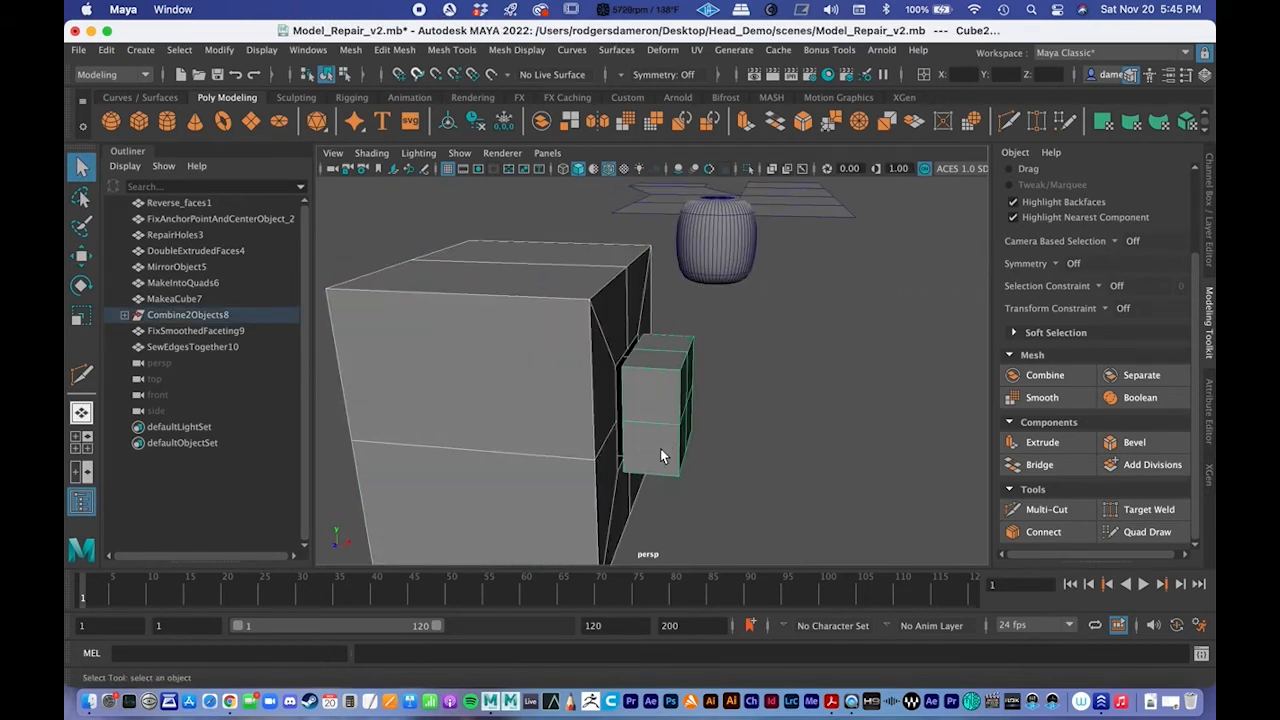
left_click(1052, 378)
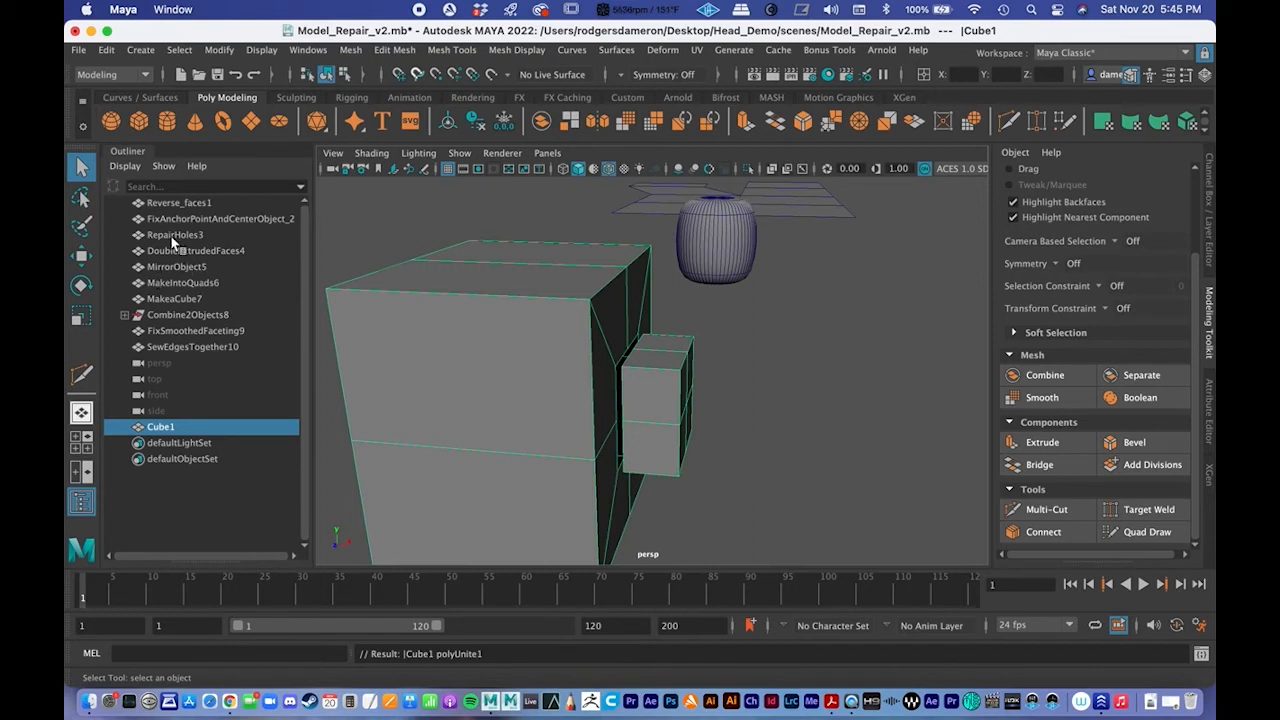
key("super+z")
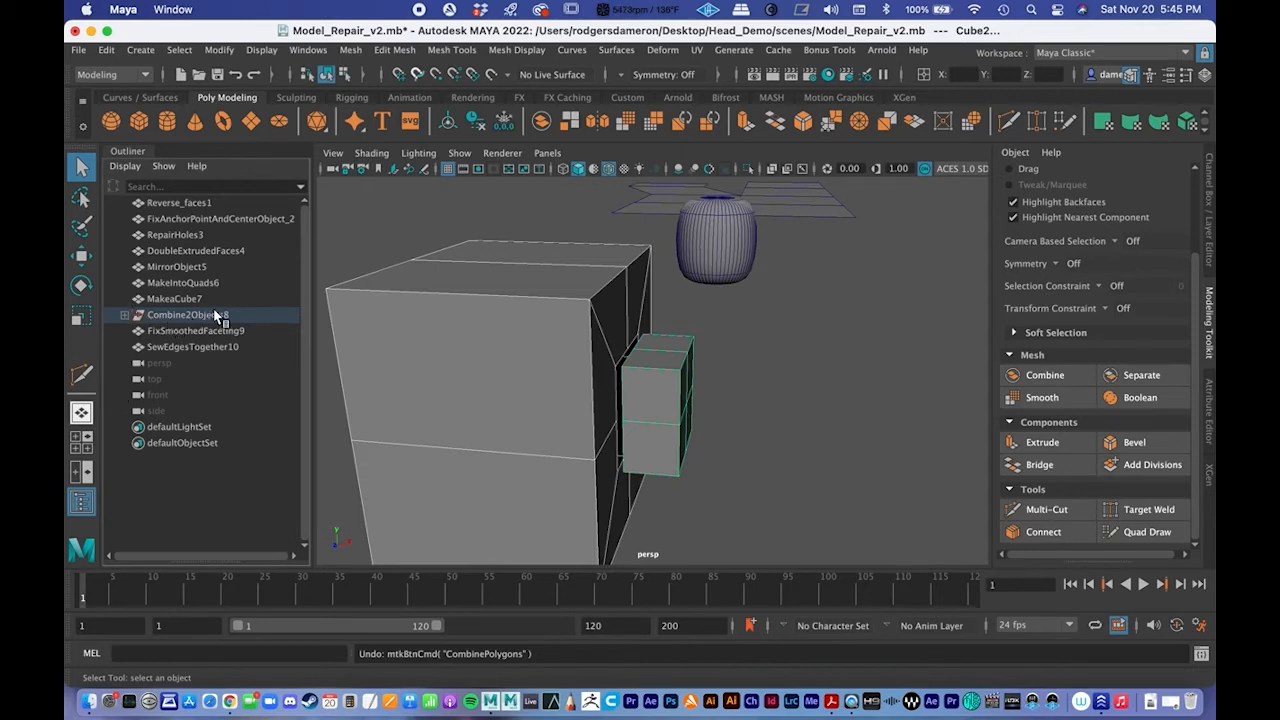
left_click(1045, 375)
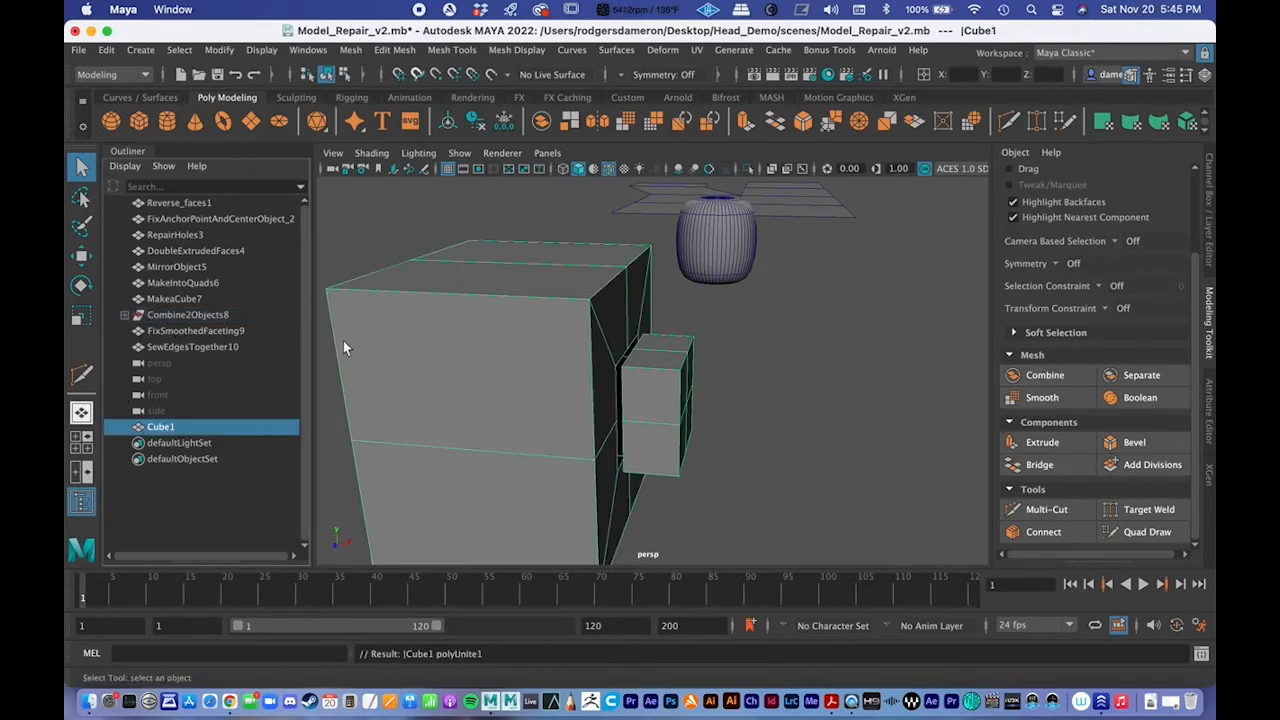
Step: Check the leftover nodes inside the Combine2Objects8 group, then select the combined mesh and bring the gap between its two parts up close
left_click(168, 316)
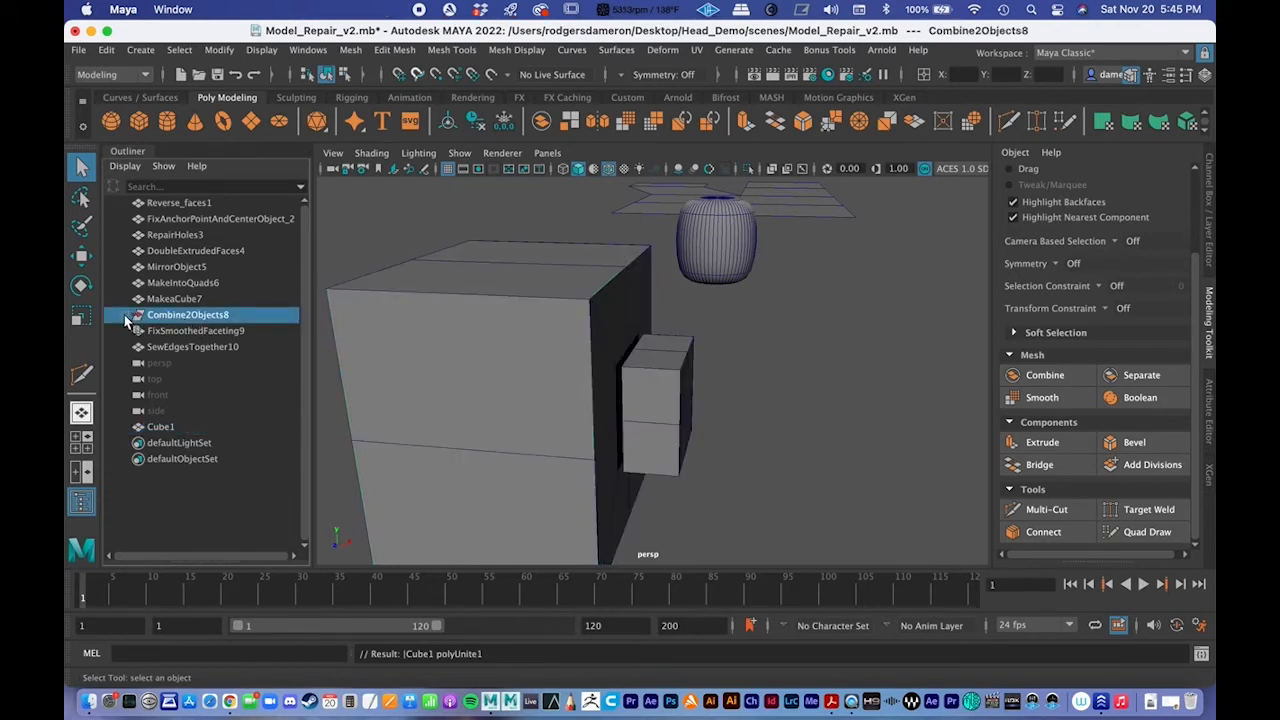
left_click(130, 316)
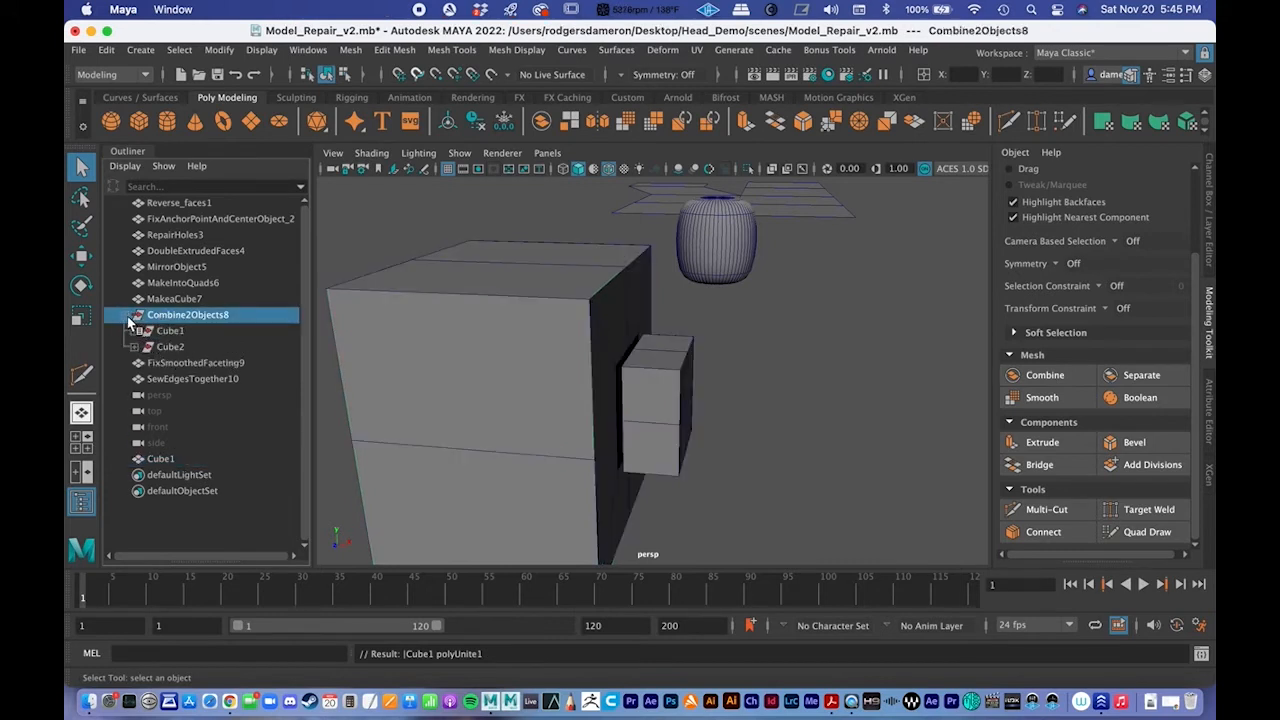
left_click(131, 316)
left_click(152, 426)
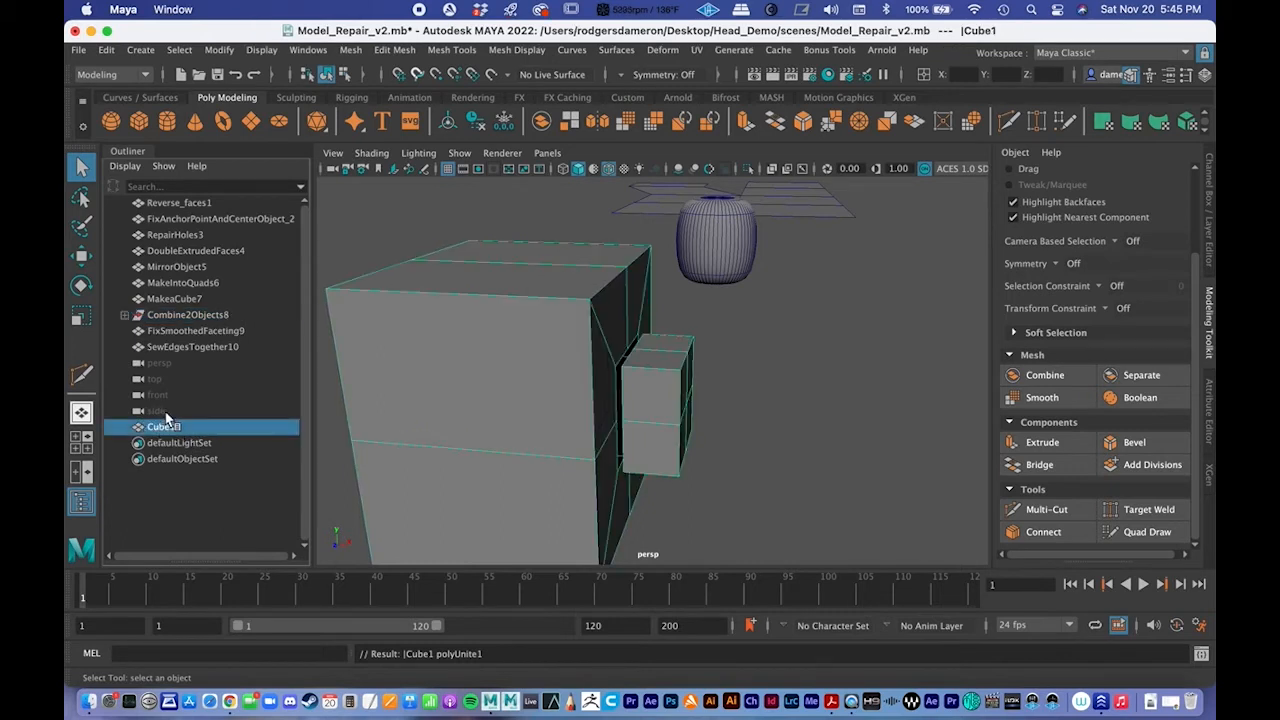
mouse_move(534, 420)
left_mouse_down("alt")
mouse_move(529, 406)
mouse_move(551, 403)
mouse_move(537, 400)
left_mouse_up("alt")
scroll(672, 422, "up", 3)
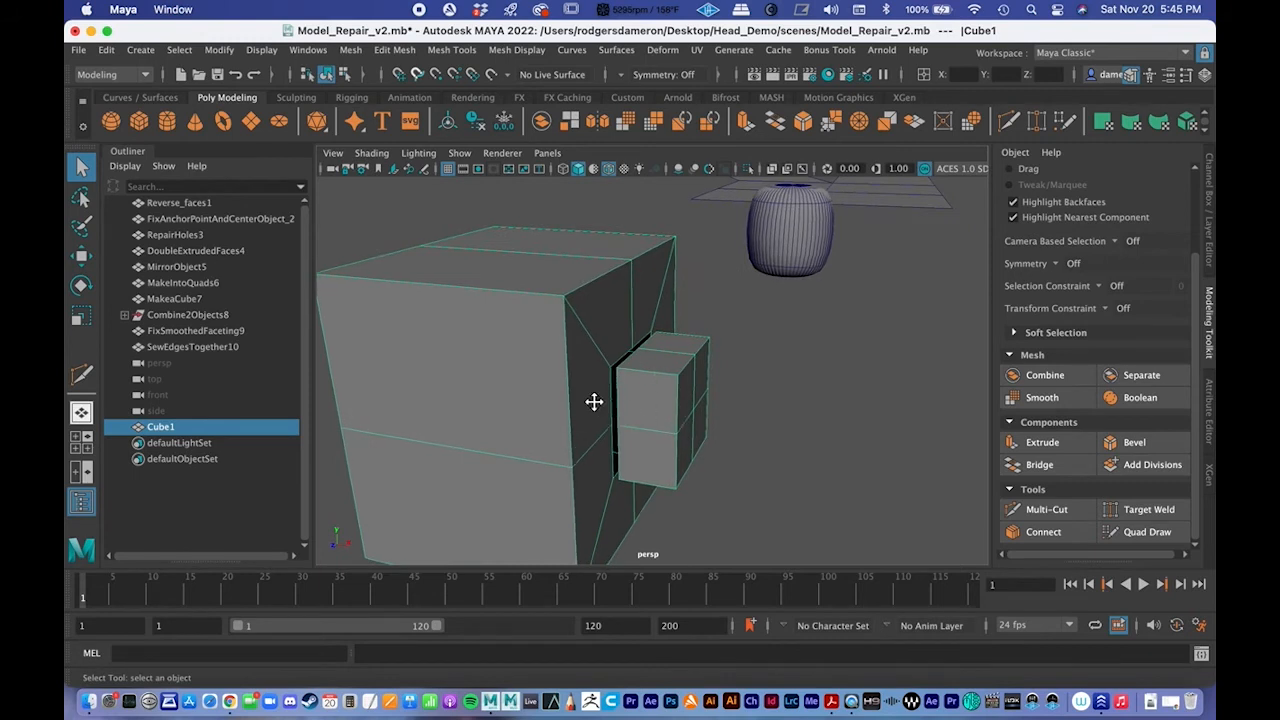
scroll(592, 407, "up", 4)
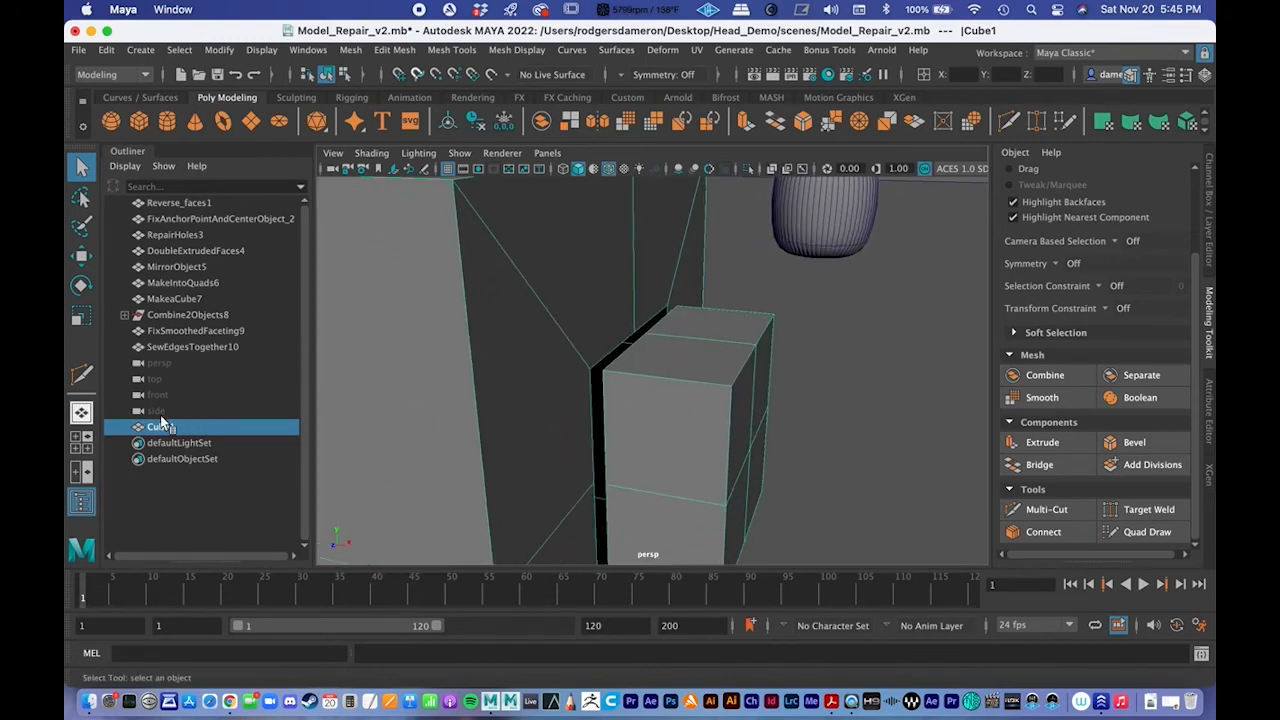
Step: Examine the narrow gap between the two parts of the combined mesh from several angles
middle_click_drag(663, 409, 726, 397, "alt")
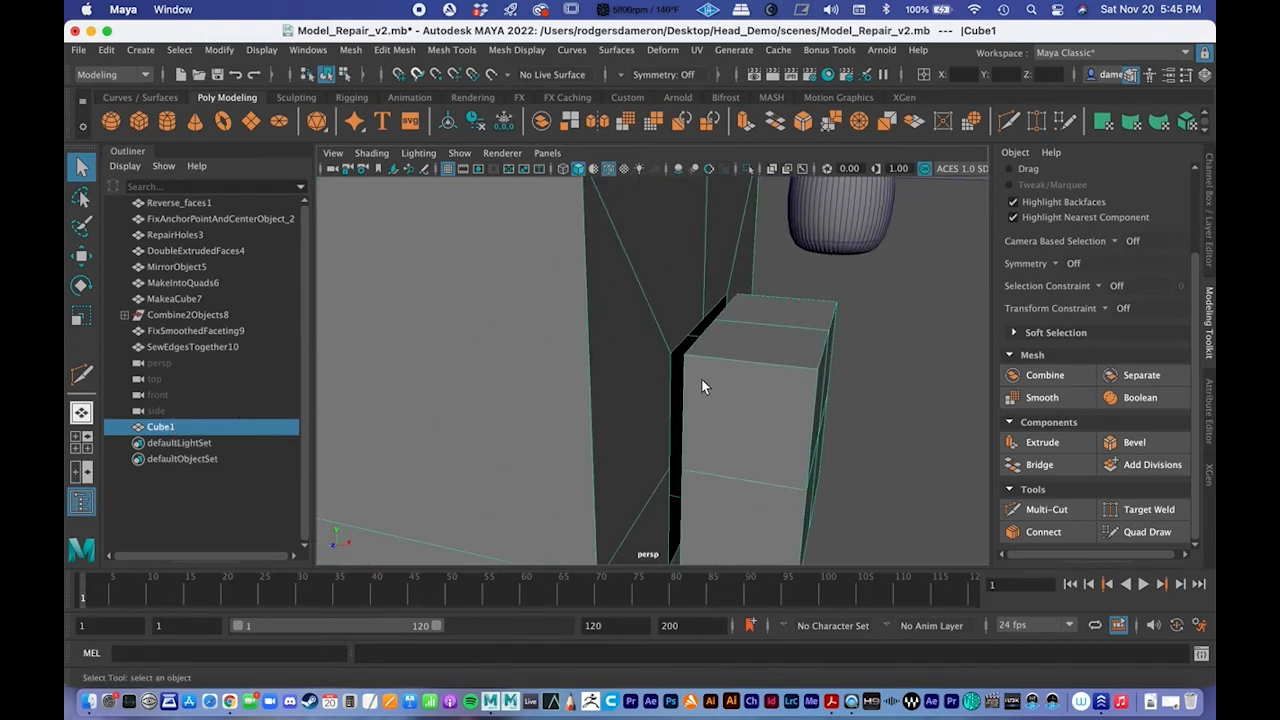
middle_click_drag(683, 393, 700, 312, "alt")
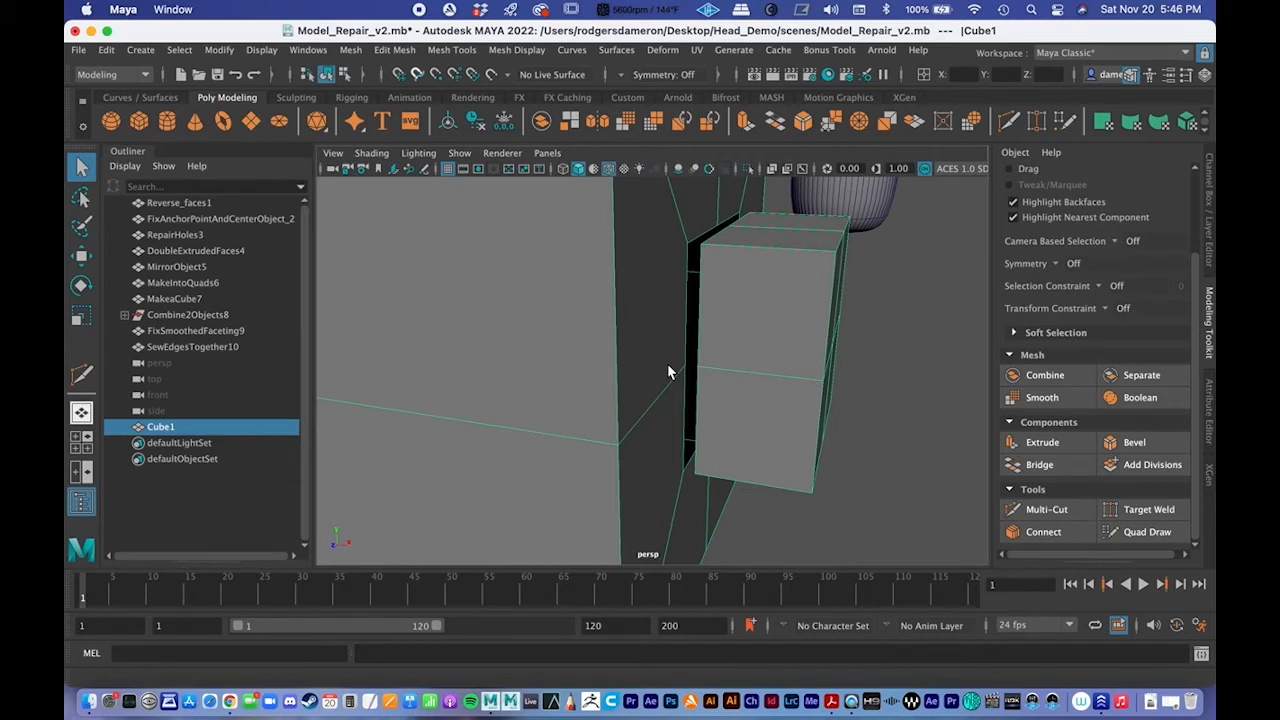
middle_click_drag(668, 371, 671, 374, "alt")
right_click_drag(671, 374, 703, 363, "alt")
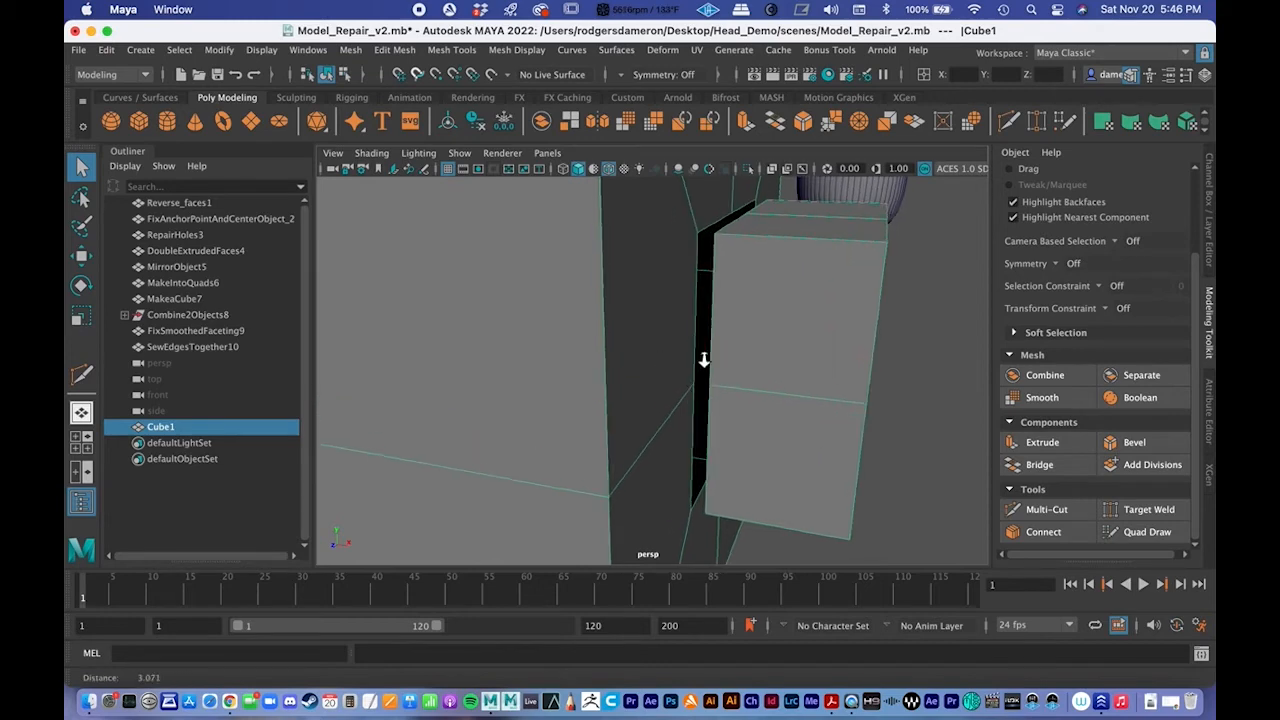
left_click_drag(715, 362, 691, 360, "alt")
middle_click_drag(645, 325, 660, 398, "alt")
right_click_drag(660, 398, 694, 357, "alt")
left_click_drag(694, 357, 646, 349, "alt")
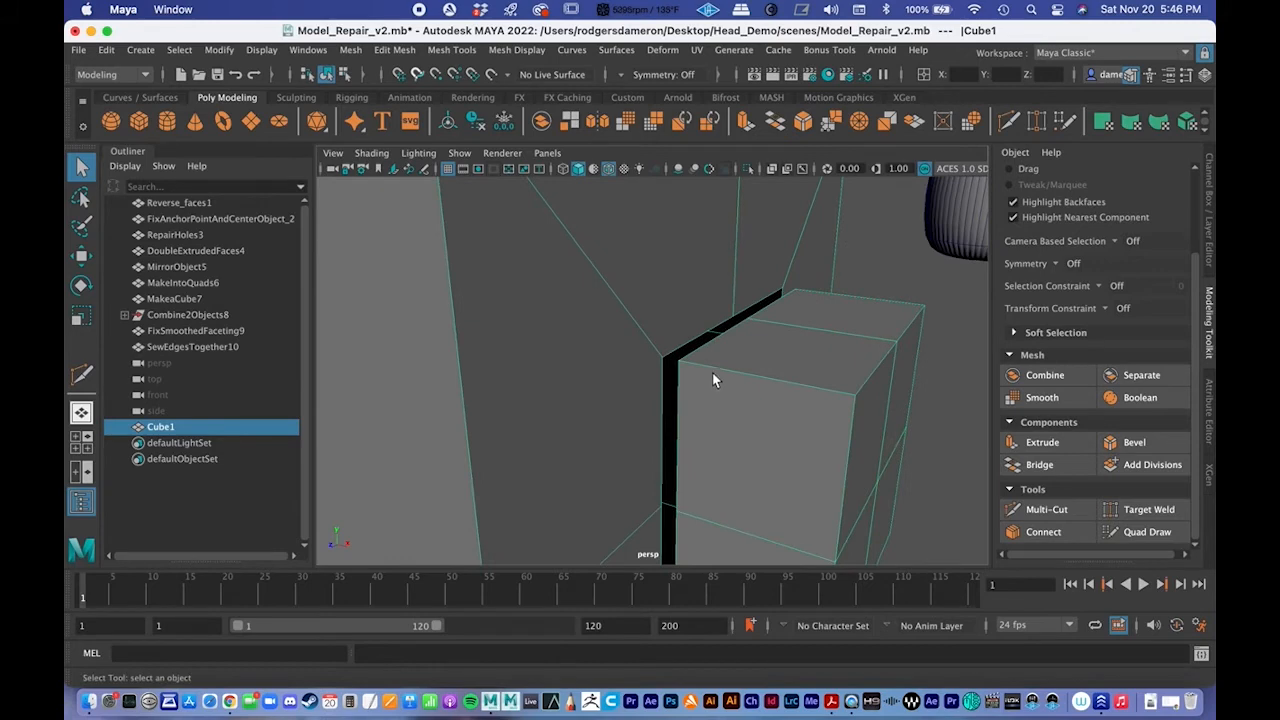
Step: Switch the combined mesh to vertex editing and select the small cube's near corner and middle vertices along the upper gap edge
right_click(712, 368)
left_click(632, 262)
right_click_drag(748, 408, 592, 371, "alt")
left_click_drag(592, 371, 614, 366, "alt")
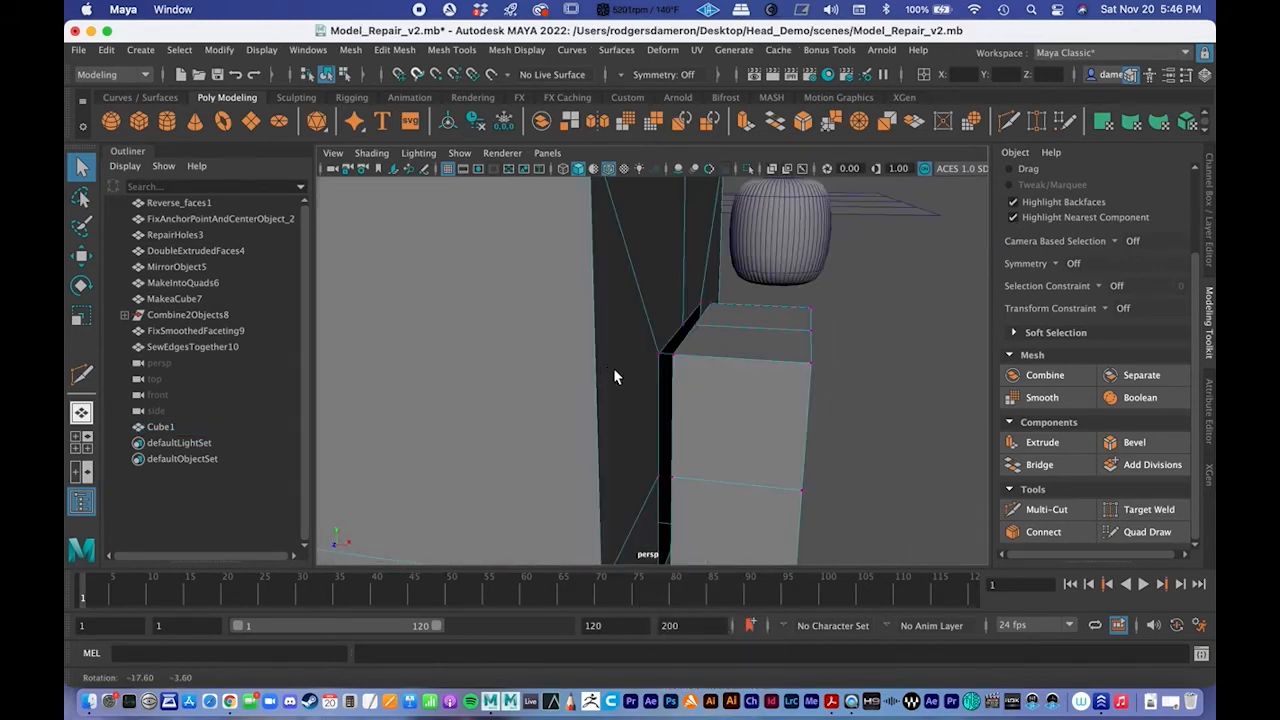
mouse_move(675, 358)
left_mouse_down()
mouse_move(698, 321)
mouse_move(706, 349)
mouse_move(668, 380)
left_mouse_up()
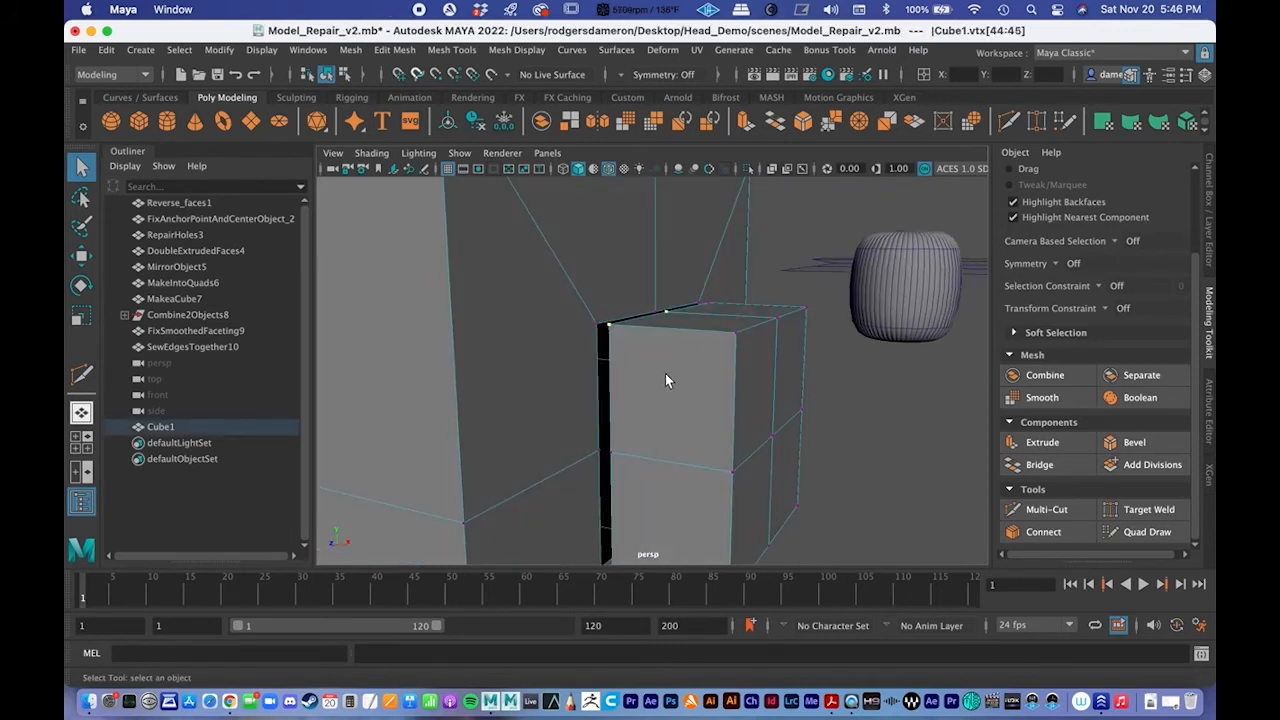
left_click_drag(634, 340, 629, 443, "alt")
right_click_drag(629, 443, 583, 397, "alt")
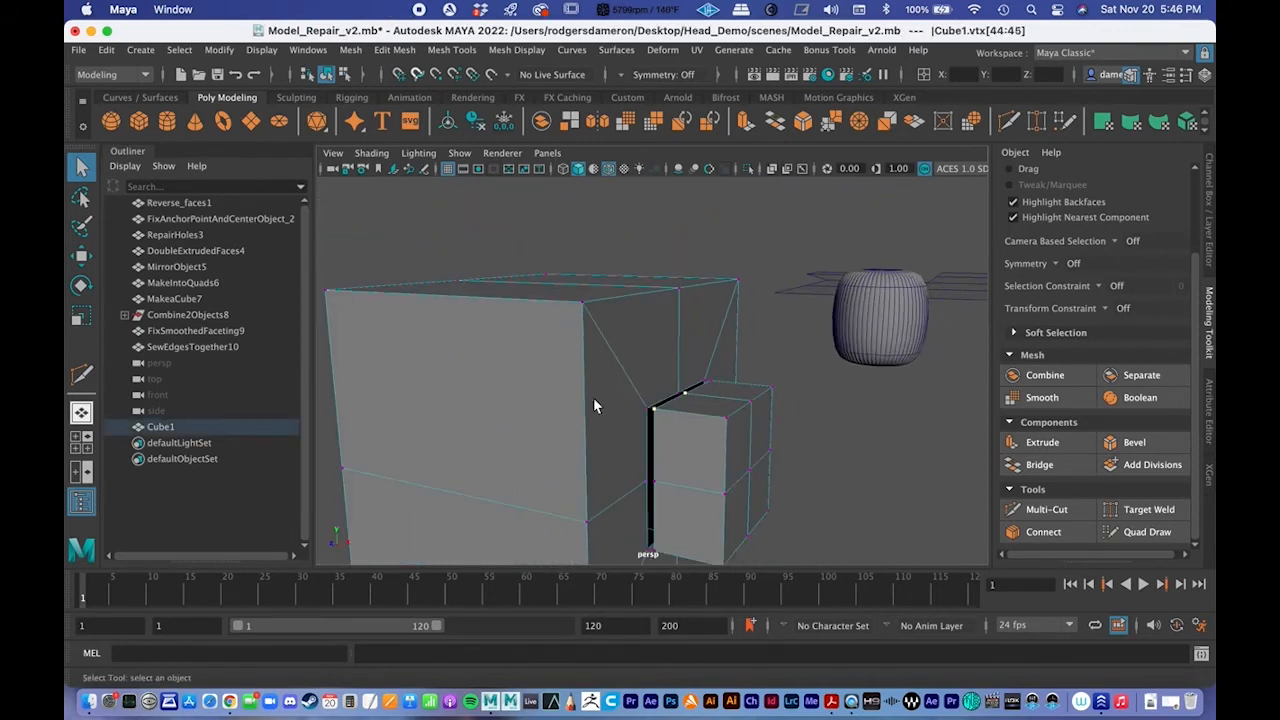
Step: Try selecting the three vertices along the upper edge of the large cube's hole, and undo that selection
left_click(647, 408)
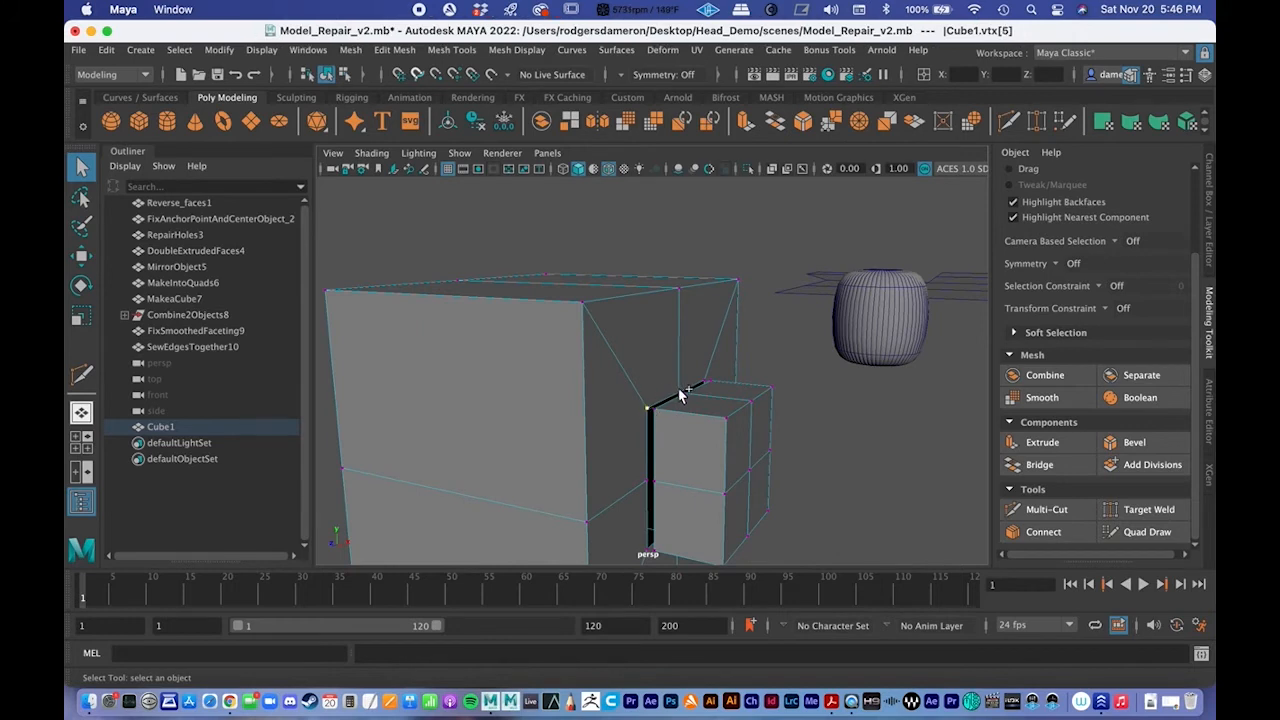
left_click(678, 392, "shift")
left_click(705, 383, "shift")
left_click_drag(654, 406, 663, 406, "alt")
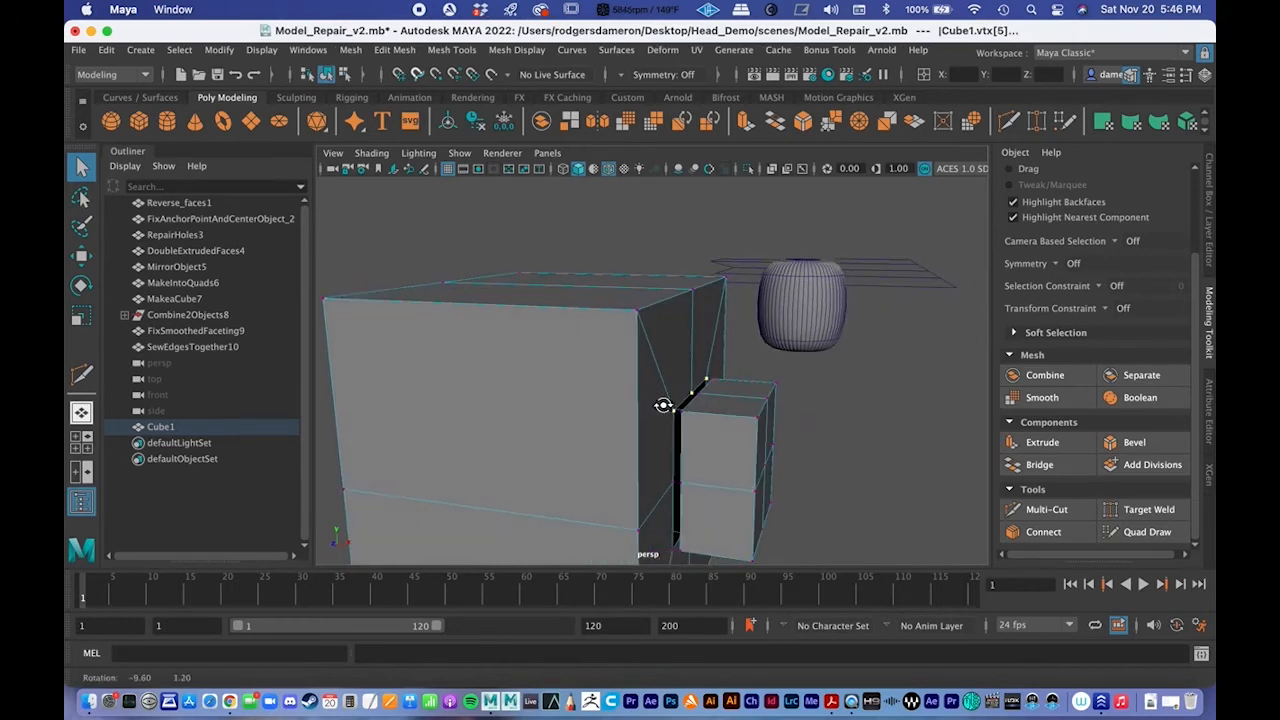
right_click_drag(663, 406, 763, 446, "alt")
middle_click_drag(788, 449, 797, 393, "alt")
key("z")
key("z")
key("z")
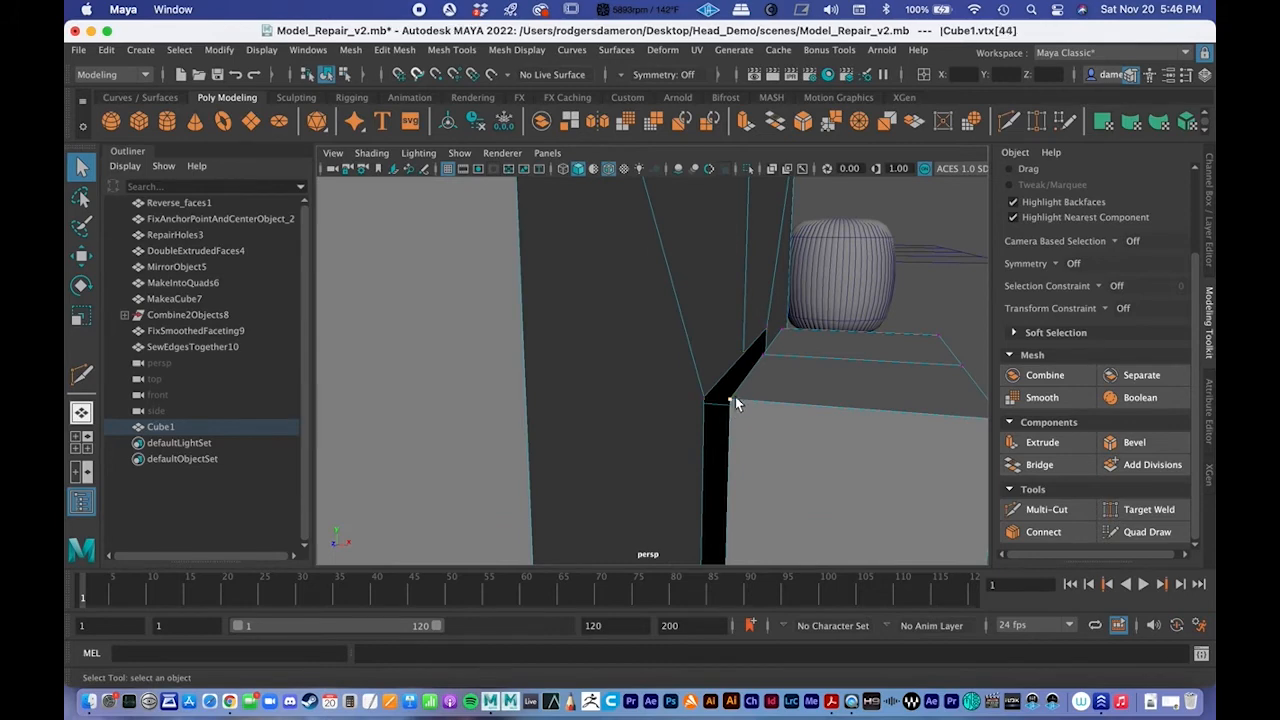
Step: Try selecting all three of the small cube's upper vertices along the gap for moving, then clear the selection
left_click(782, 328, "shift")
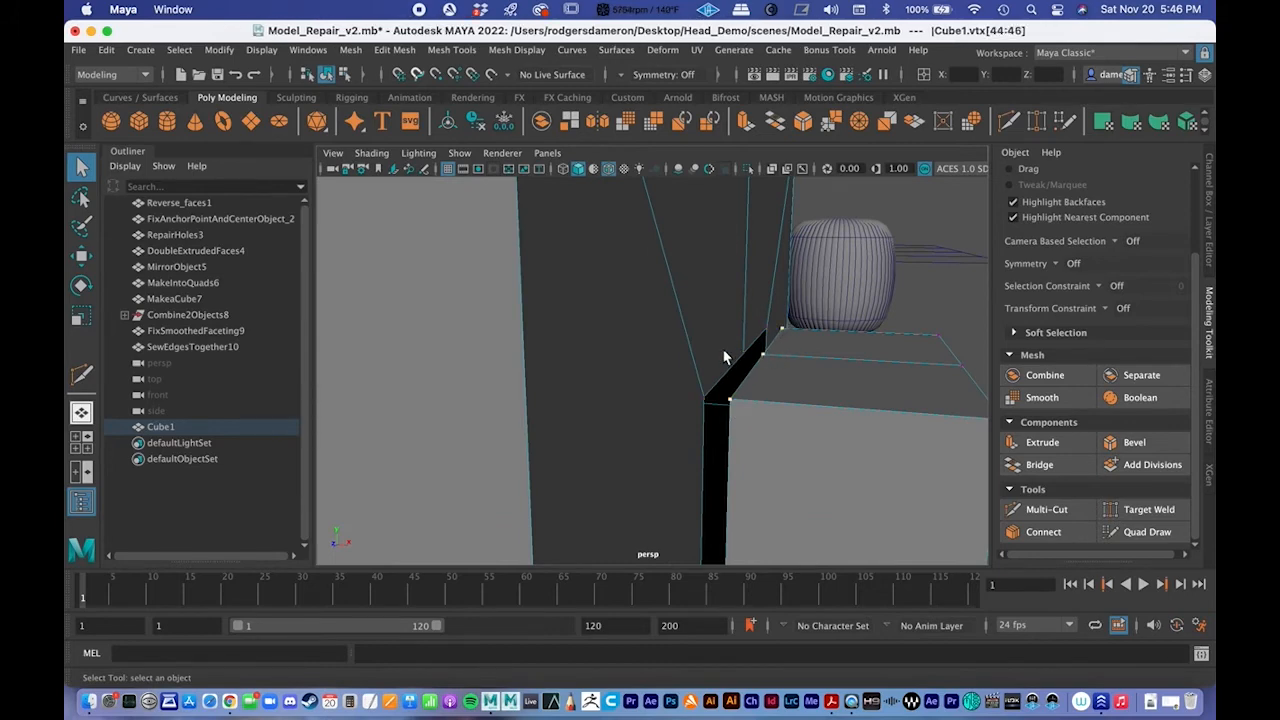
left_click_drag(754, 398, 754, 432, "alt")
key("w")
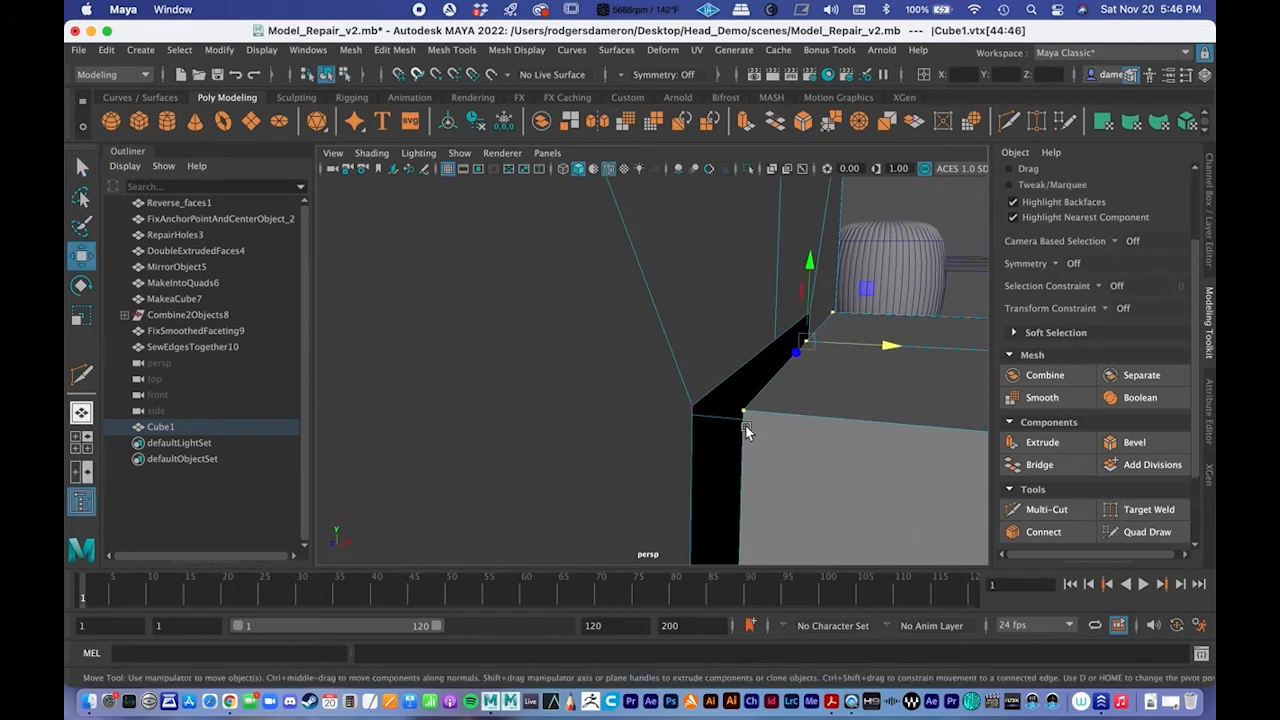
left_click(748, 440)
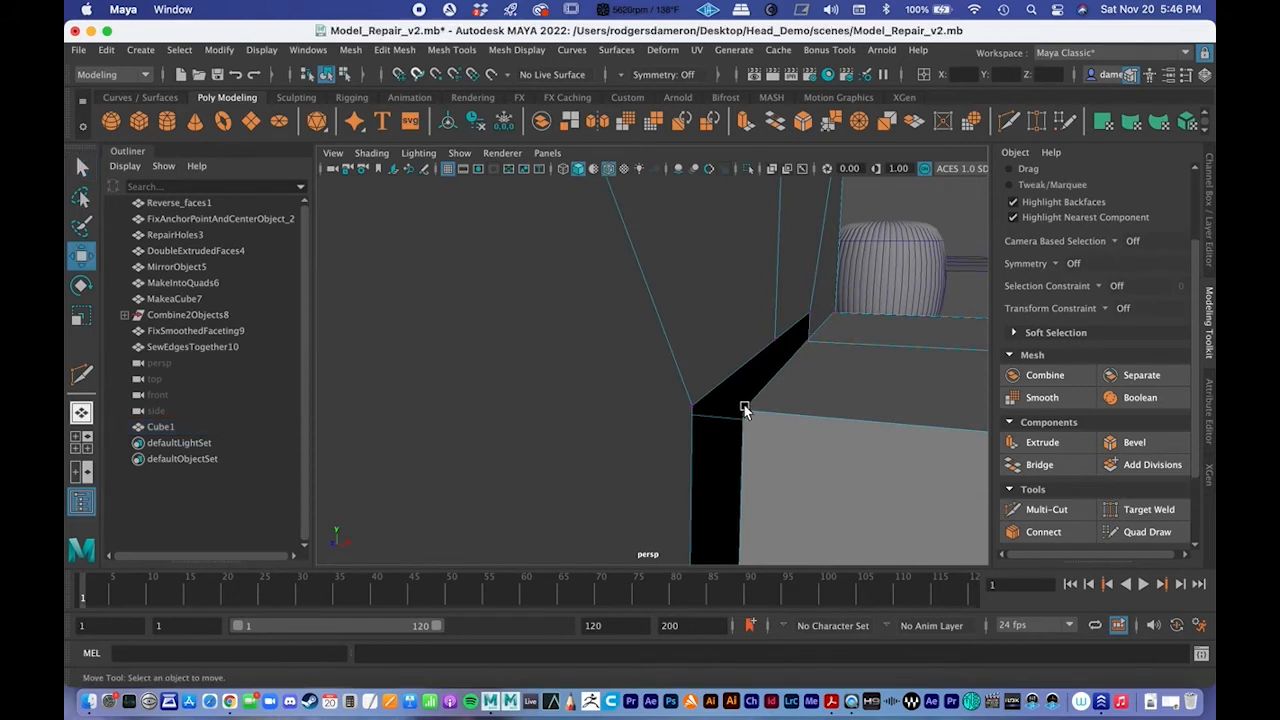
Step: Select the small cube's near upper corner vertex at the gap and try a slight free move toward the large cube
left_click(742, 416)
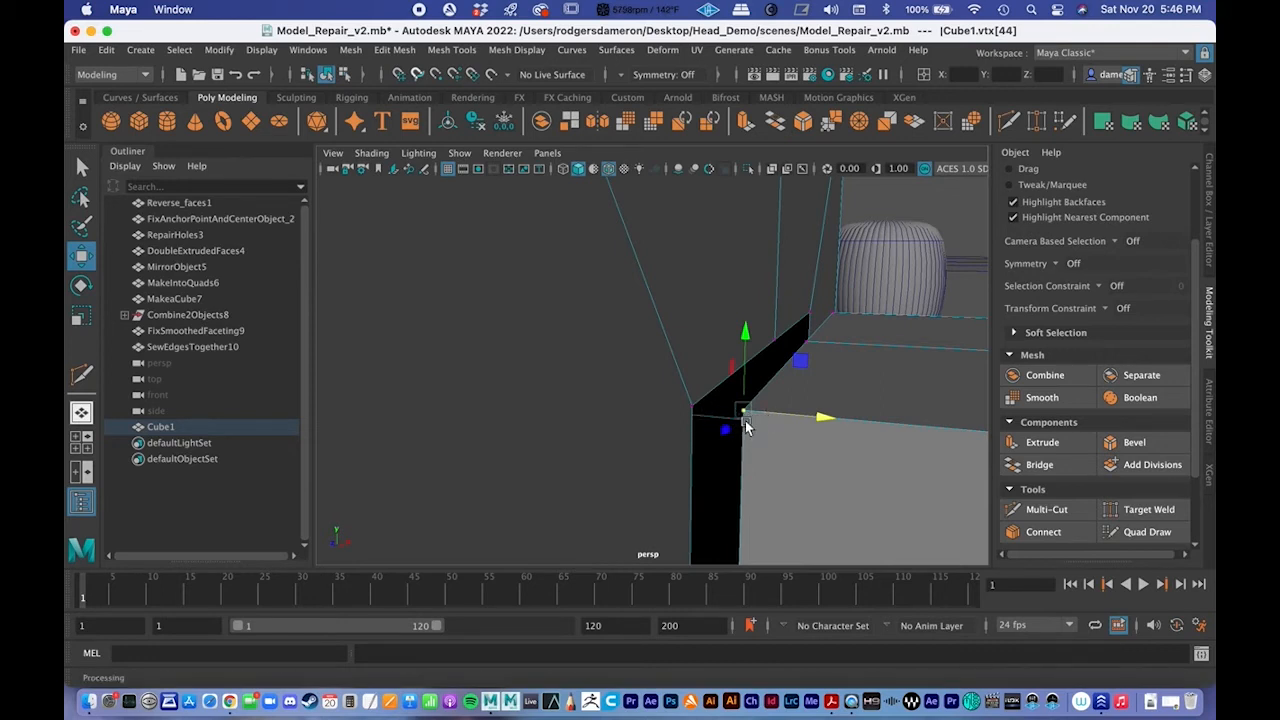
mouse_move(834, 417)
left_mouse_down()
mouse_move(791, 419)
mouse_move(815, 431)
left_mouse_up()
key("z")
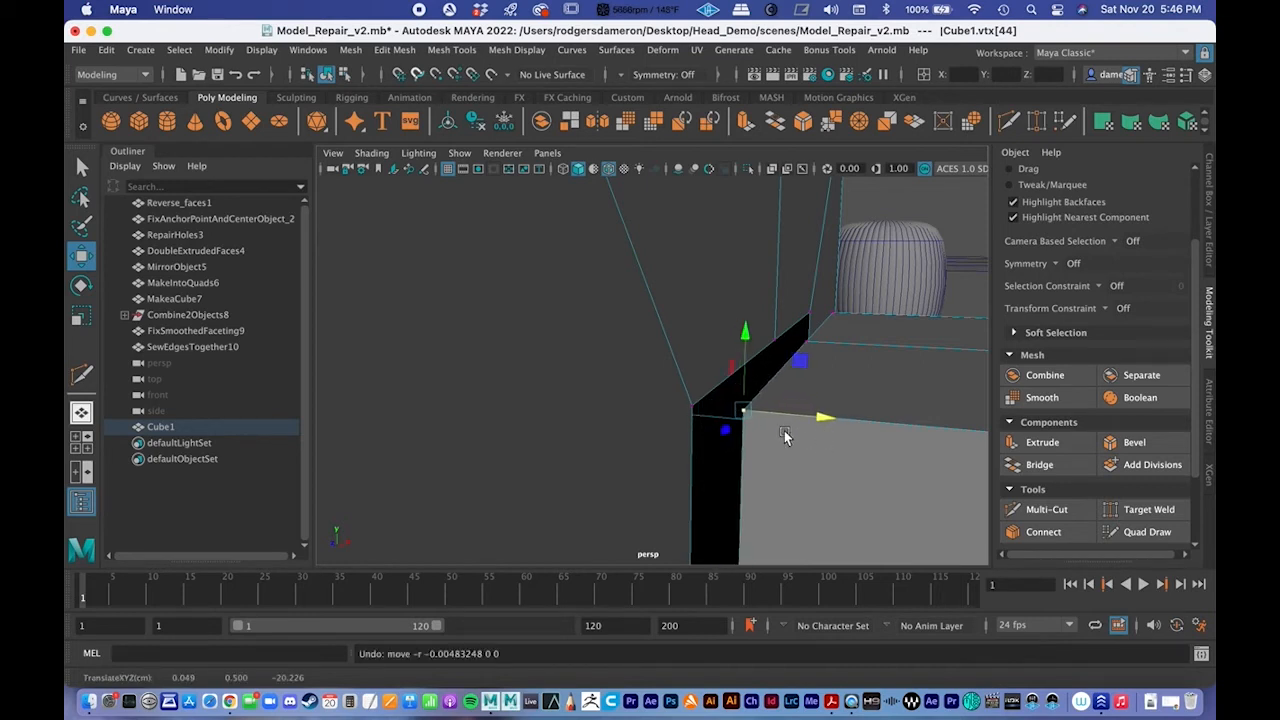
Step: Try point snapping on the selected corner vertex by moving it along one axis to the hole's corner, and undo the move
key("v")
key("v")
key("v")
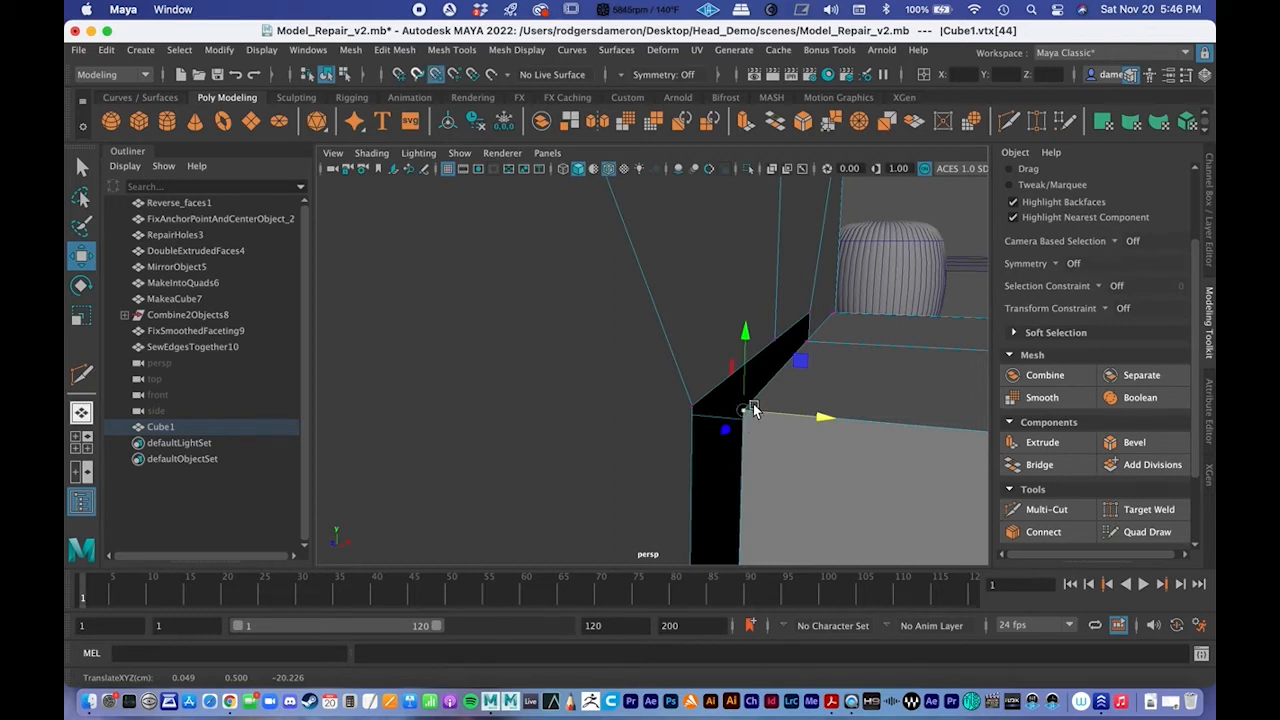
key("v")
key("v")
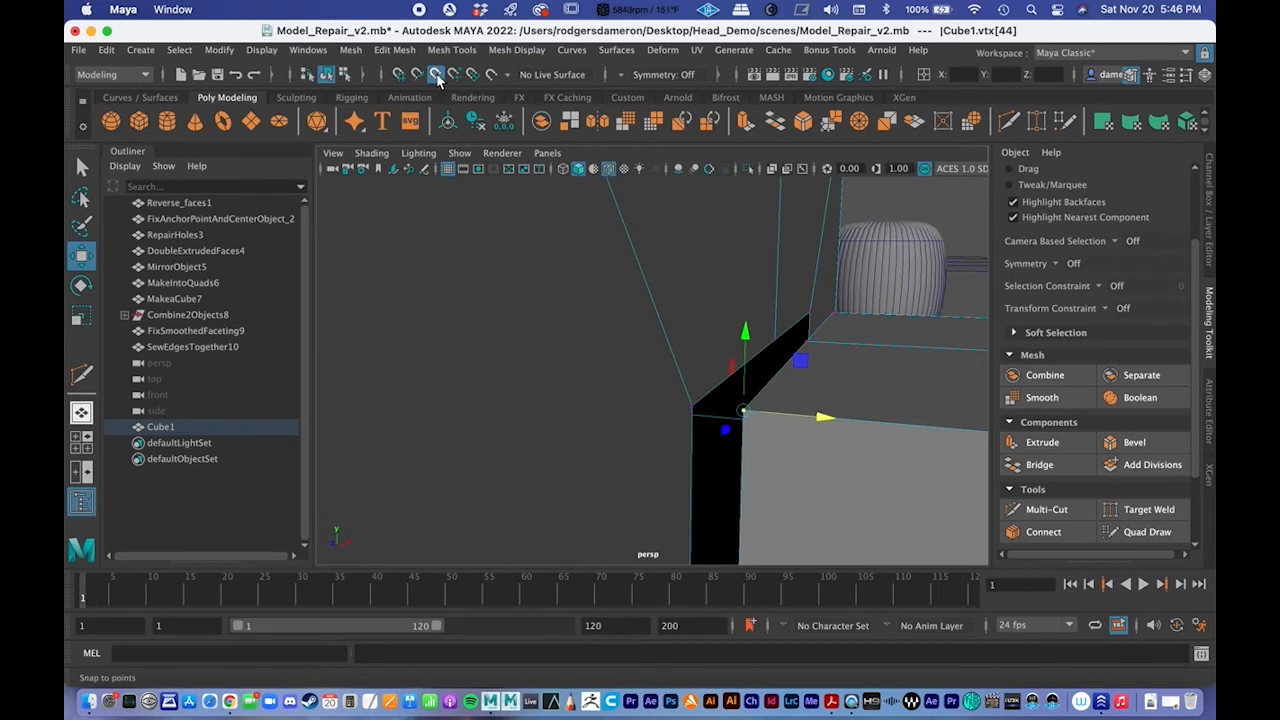
left_click_drag(743, 415, 692, 407)
key("ctrl+z")
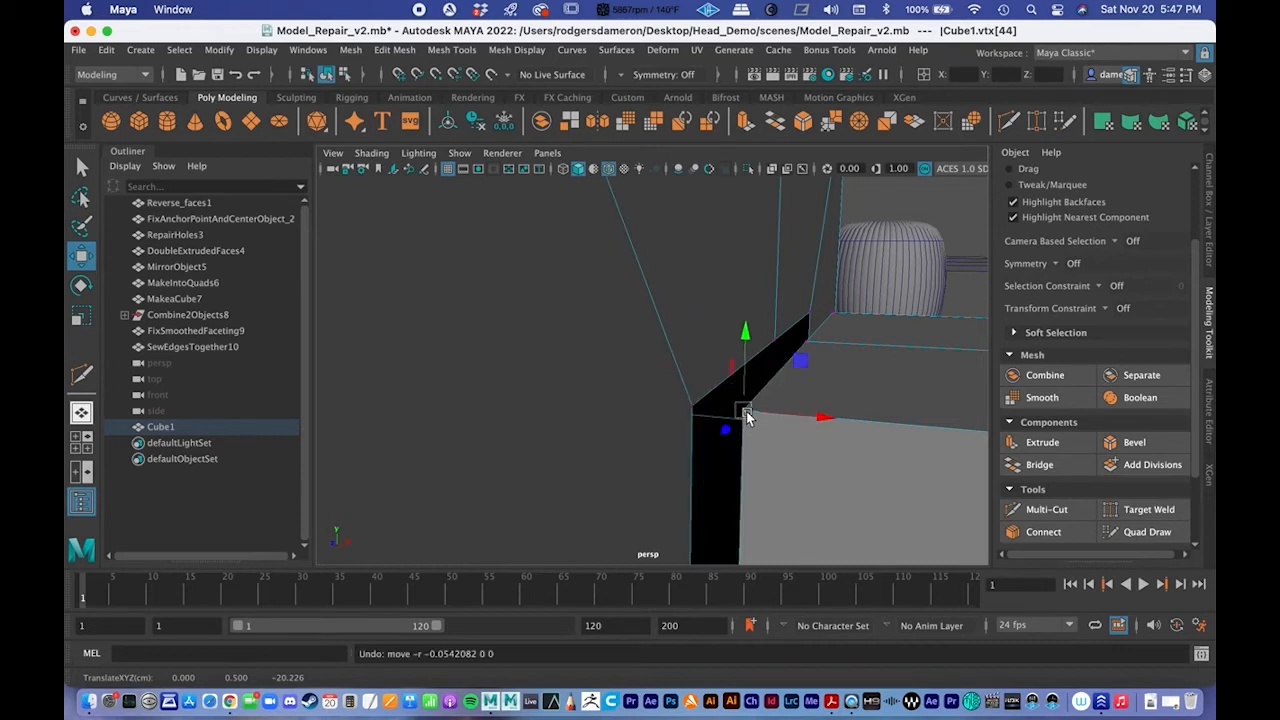
Step: Snap the small cube's near upper corner vertex onto the matching corner vertex of the large cube's hole
key("v")
left_click_drag(745, 410, 694, 408)
key("q")
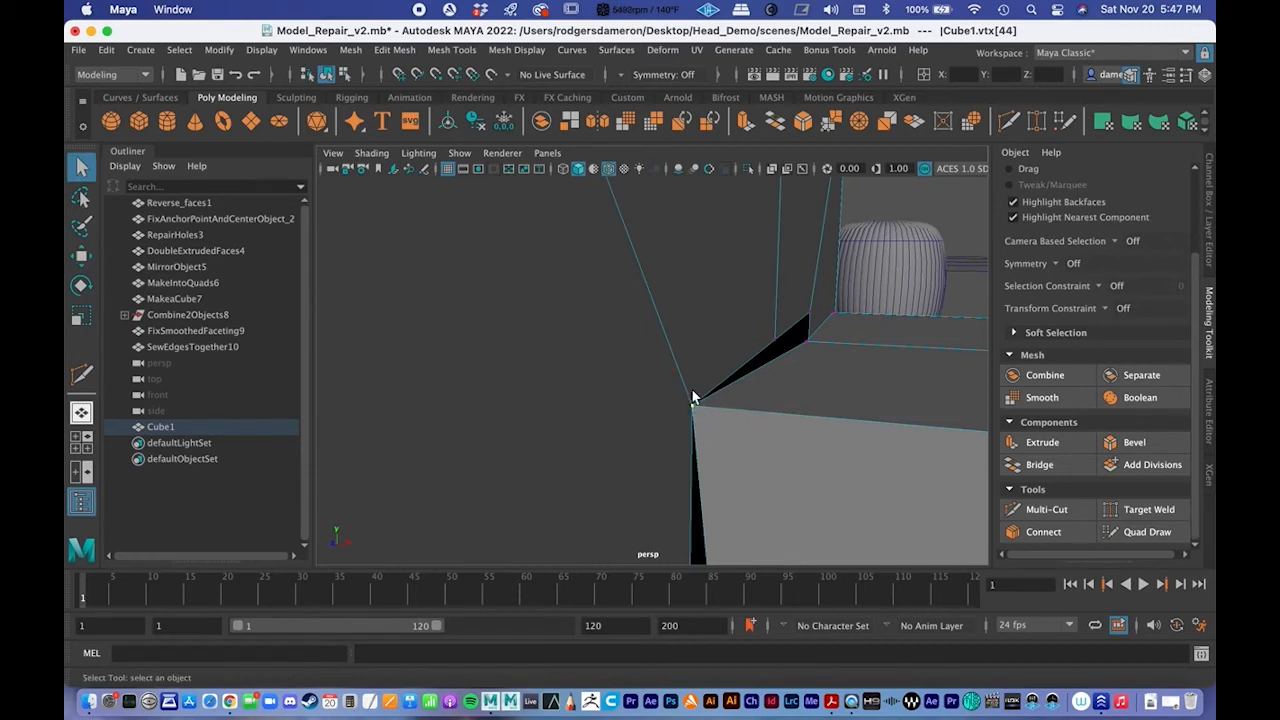
Step: Test-move one of the two overlapping corner vertices to check whether they are still separate, and undo each move
left_click(694, 389)
left_click(695, 407)
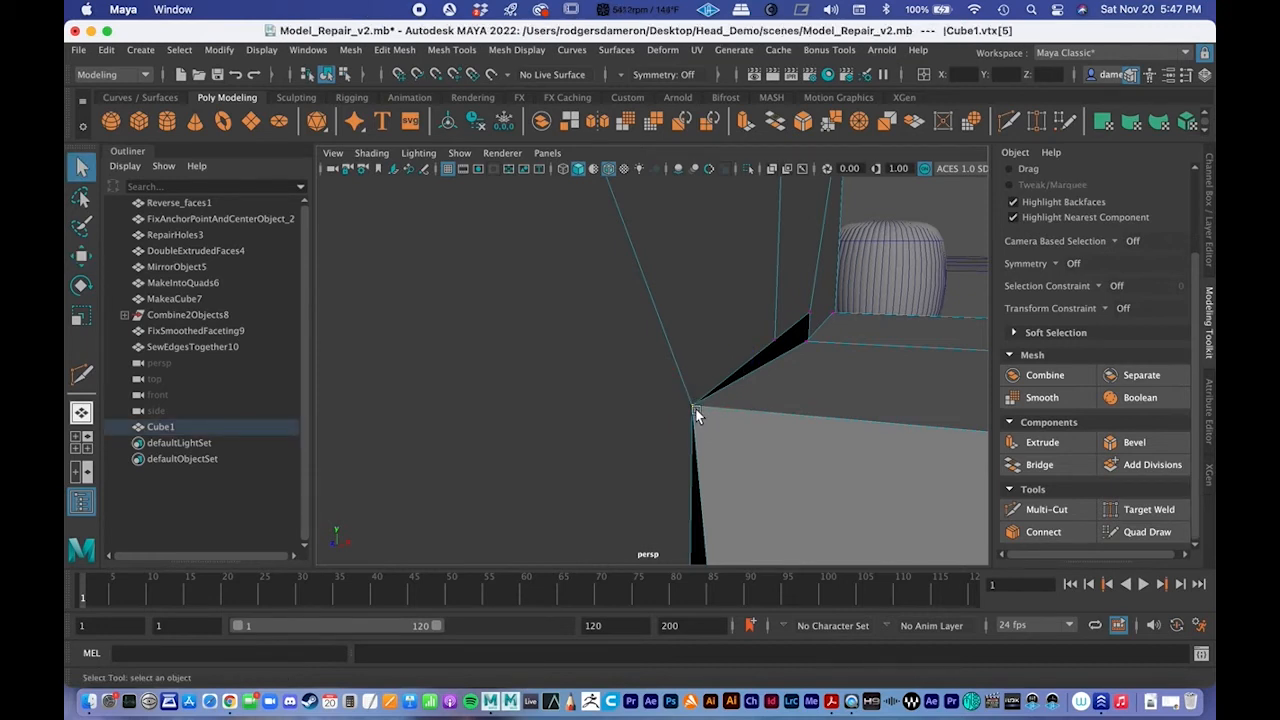
key("w")
mouse_move(770, 415)
left_mouse_down()
mouse_move(794, 418)
mouse_move(706, 408)
mouse_move(771, 422)
mouse_move(754, 428)
left_mouse_up()
key("z")
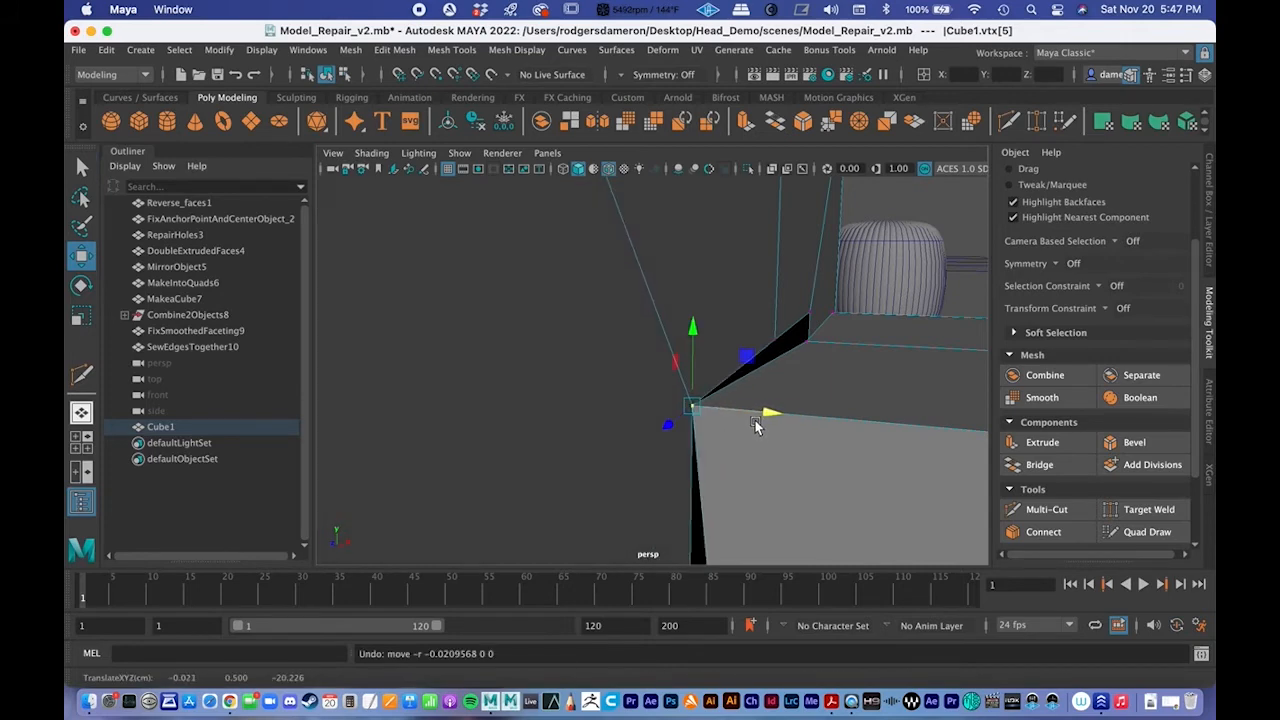
key("z")
key("z")
left_click_drag(766, 415, 716, 413)
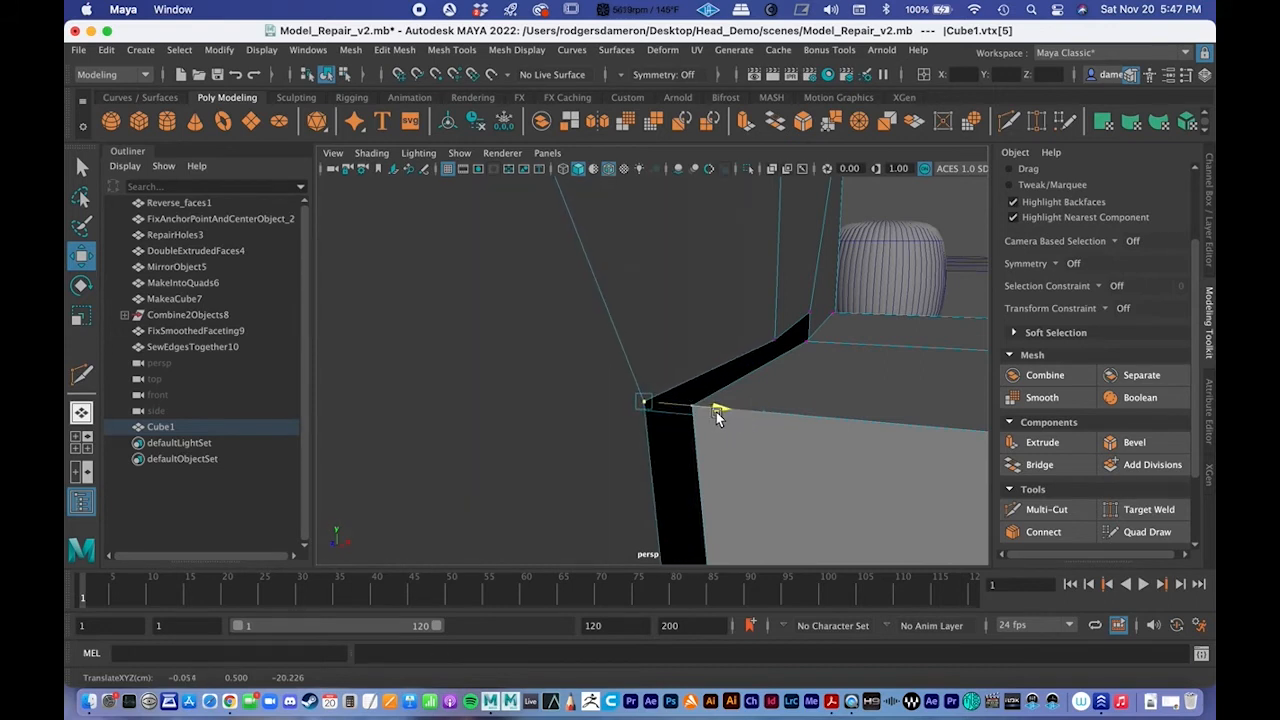
key("z")
key("q")
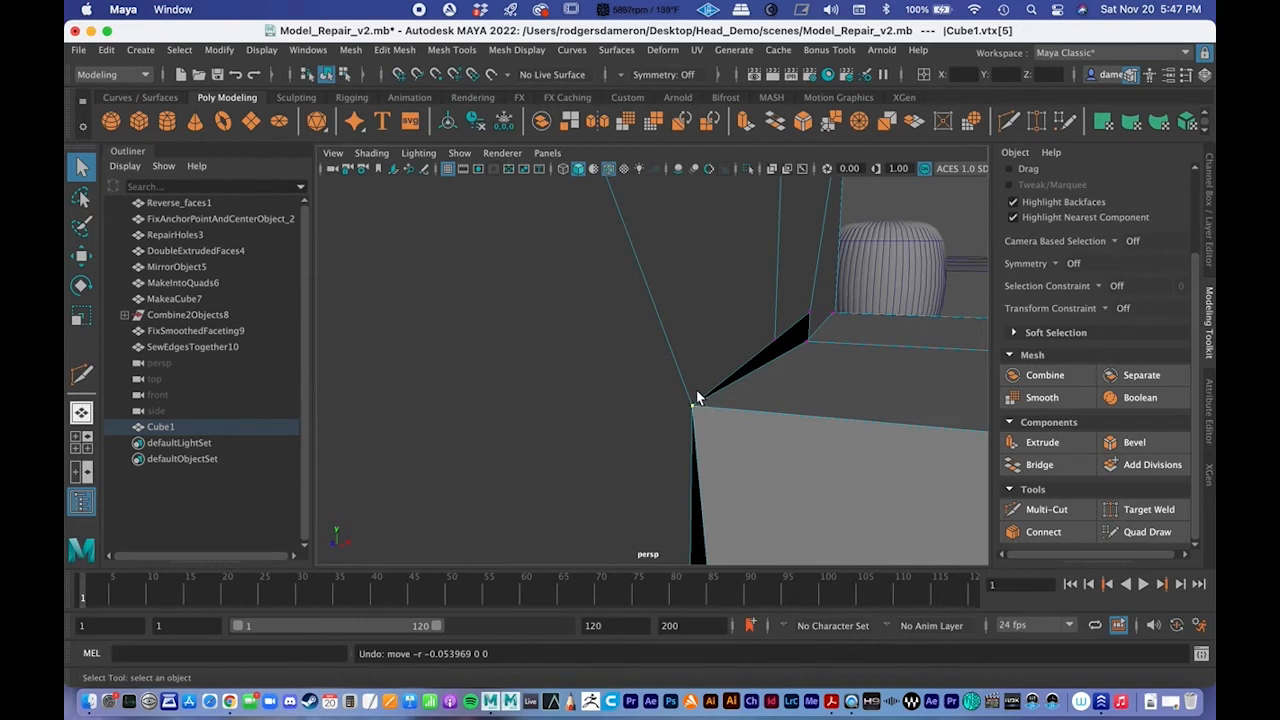
Step: Select both overlapping vertices at the near upper corner of the hole and merge them
left_click(697, 392)
left_click(691, 405)
left_click(677, 395)
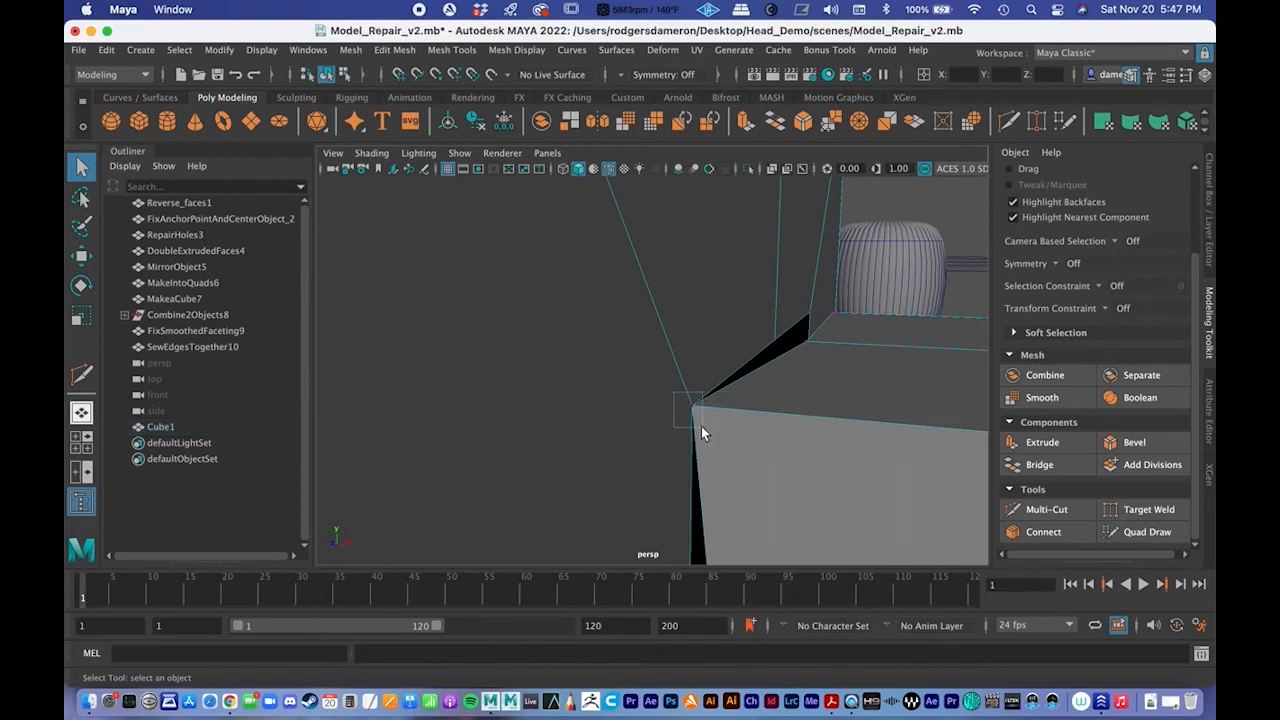
left_click_drag(701, 423, 701, 424)
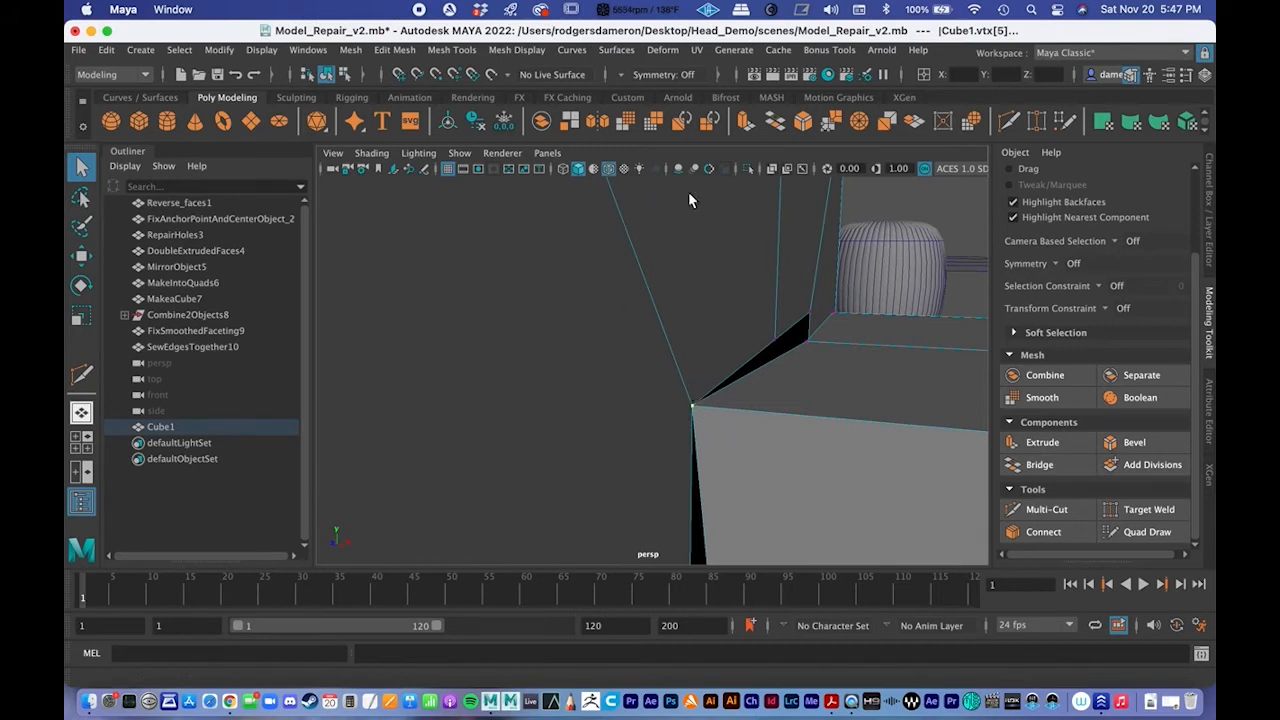
left_click(830, 121)
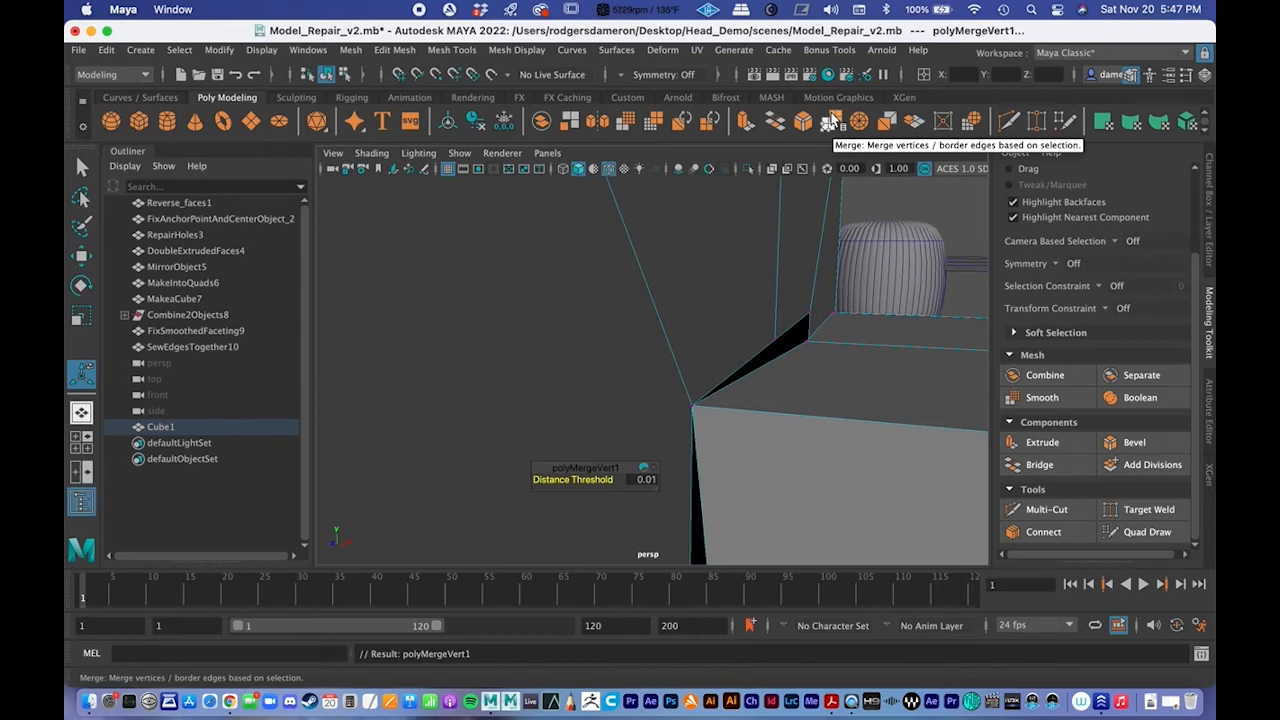
left_click(395, 50)
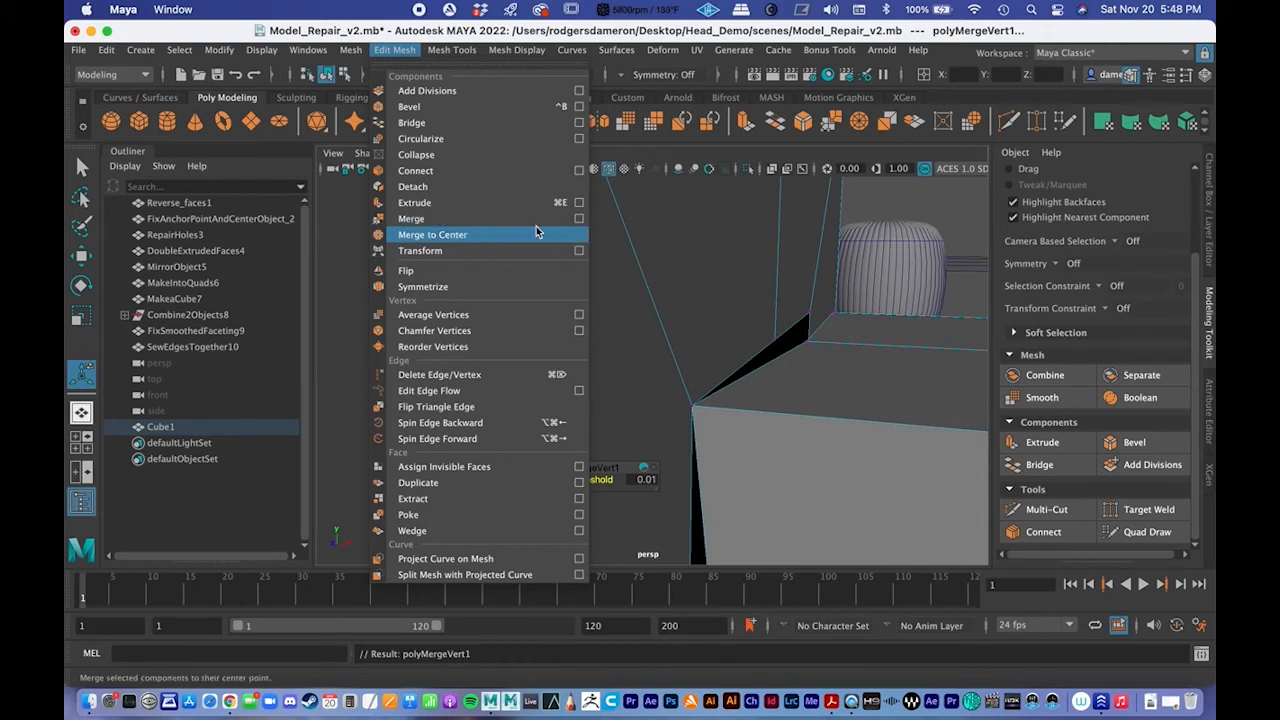
key("q")
Step: Snap the small cube's middle vertex on the upper gap edge onto the matching hole vertex and merge the pair
right_click_drag(757, 294, 826, 368, "alt")
middle_click_drag(826, 368, 800, 357, "alt")
mouse_move(800, 357)
right_mouse_down("alt")
mouse_move(766, 351)
mouse_move(780, 349)
right_mouse_up("alt")
middle_click_drag(780, 349, 750, 385, "alt")
left_click(665, 370)
left_click_drag(660, 373, 691, 406, "alt")
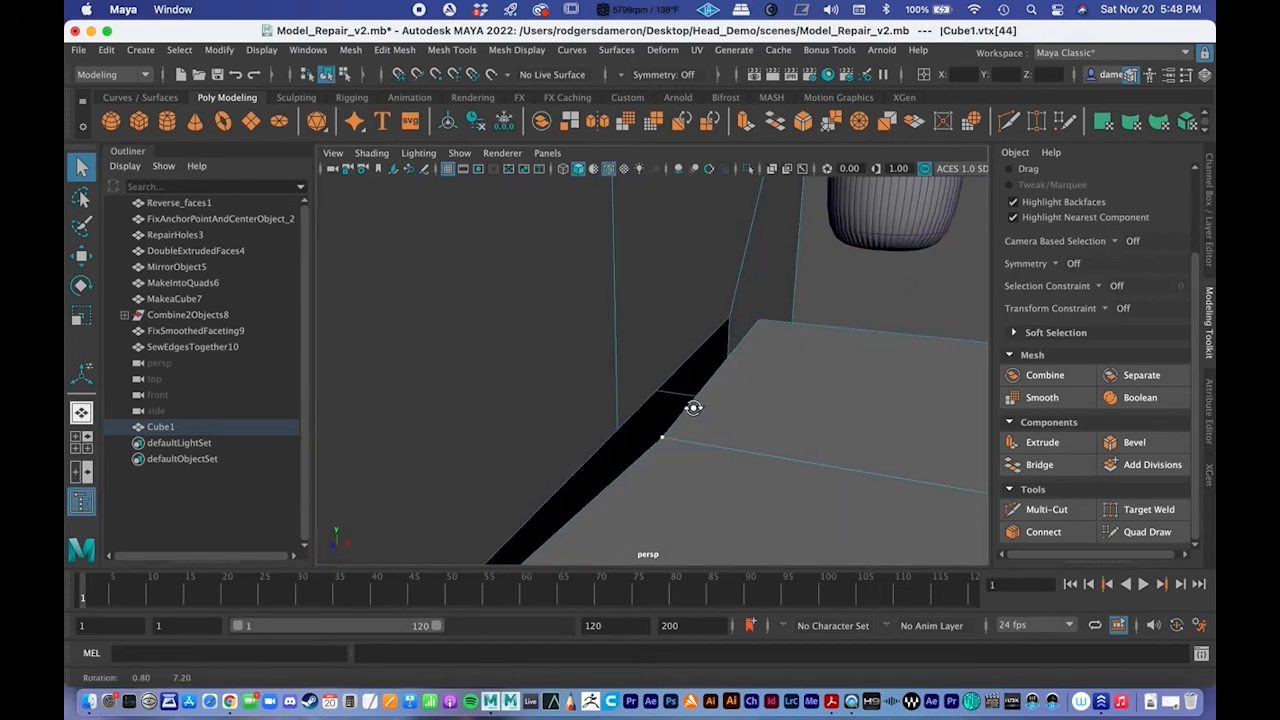
key("w")
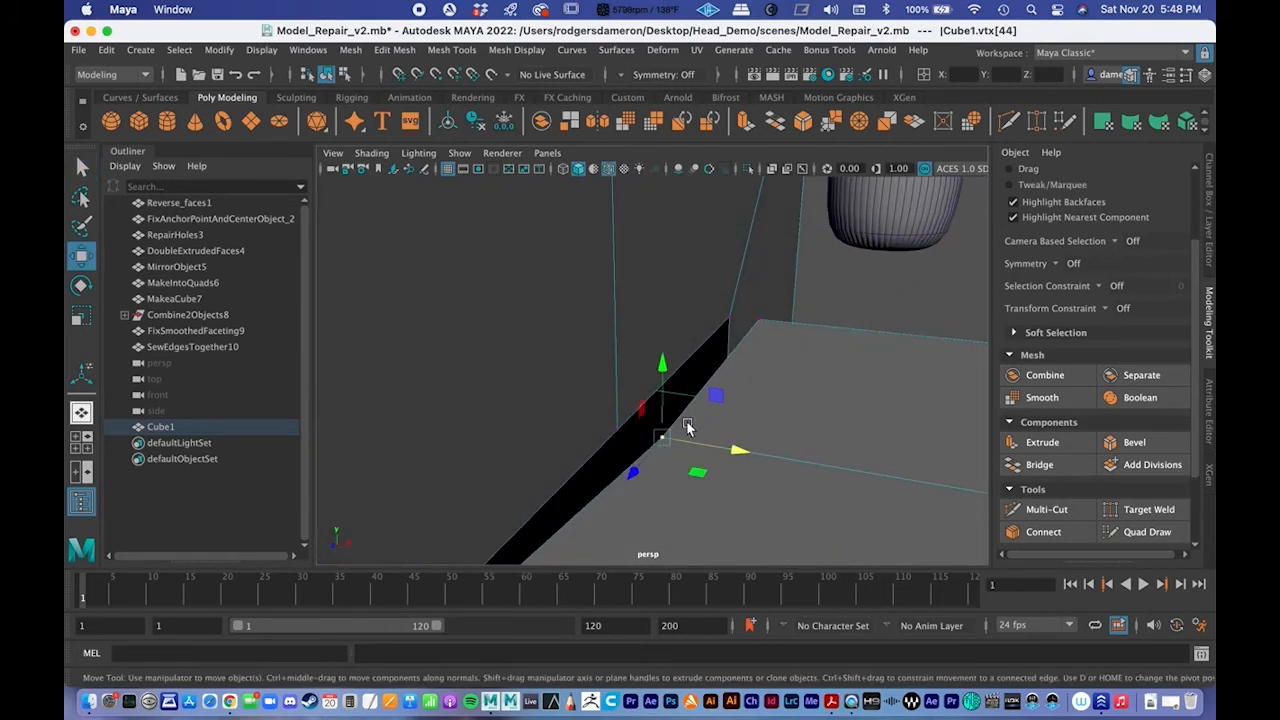
key("f")
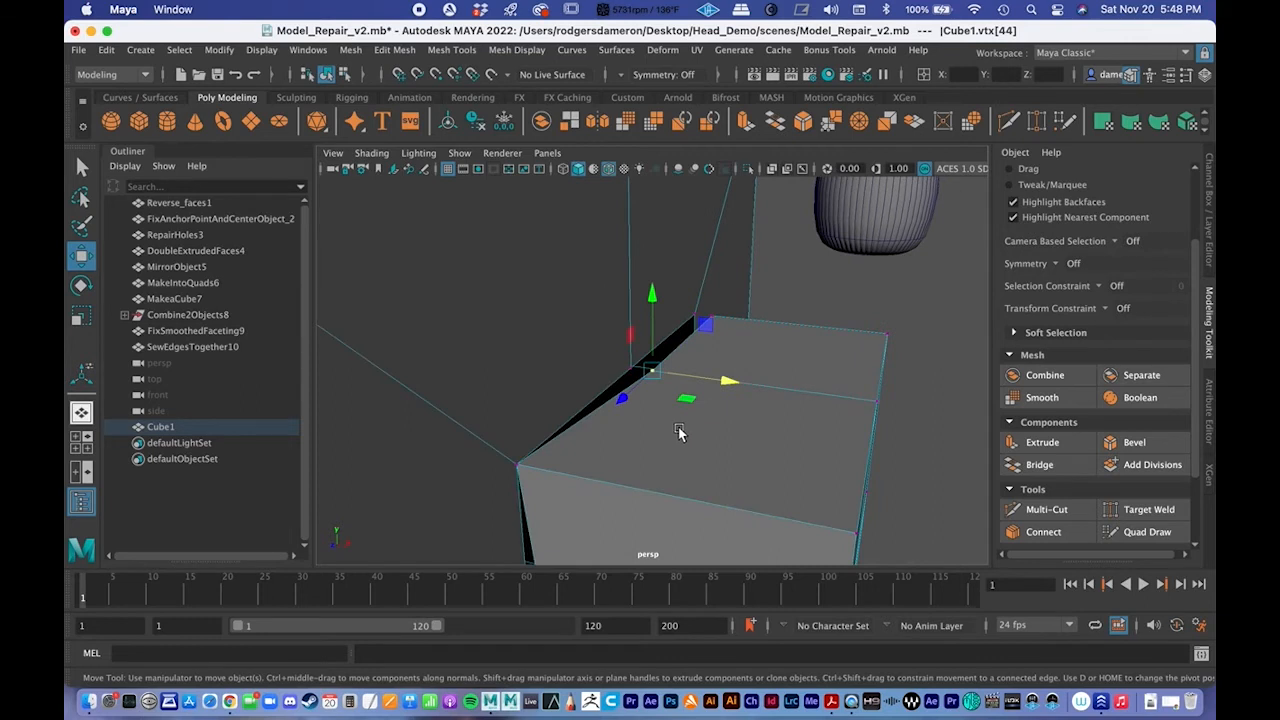
right_click_drag(566, 384, 836, 402, "ctrl")
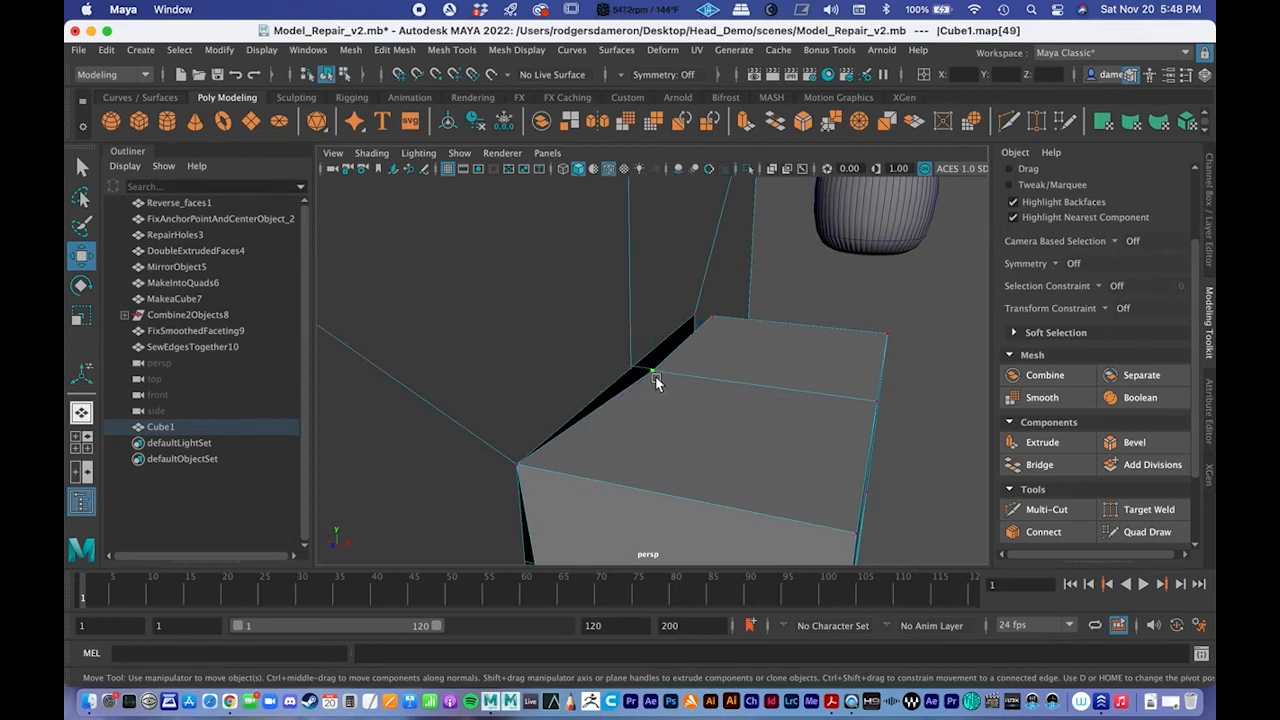
right_click_drag(649, 371, 850, 402, "alt")
right_click_drag(622, 372, 560, 278)
left_click(679, 404)
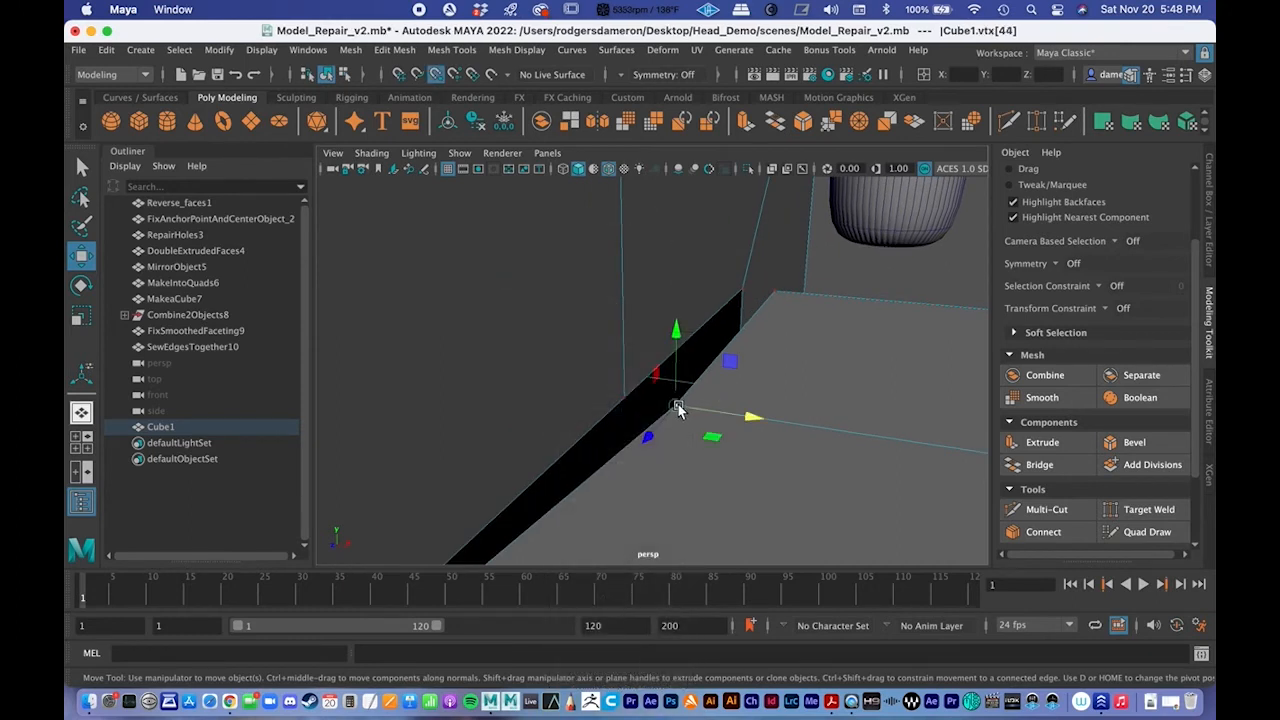
left_click_drag(679, 404, 621, 391)
key("q")
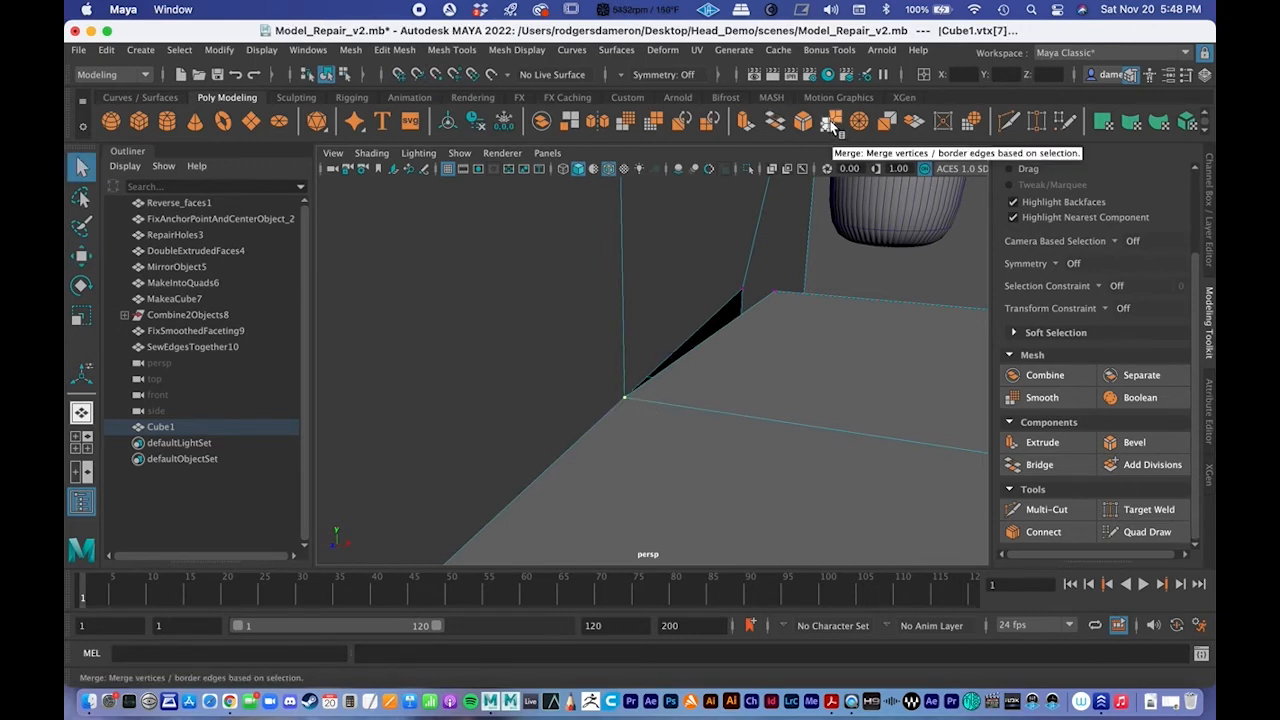
left_click(833, 124)
Step: Snap the small cube's far upper corner vertex onto the matching corner vertex of the large cube's hole and merge the pair
scroll(669, 406, "up", 5)
scroll(740, 397, "down", 4)
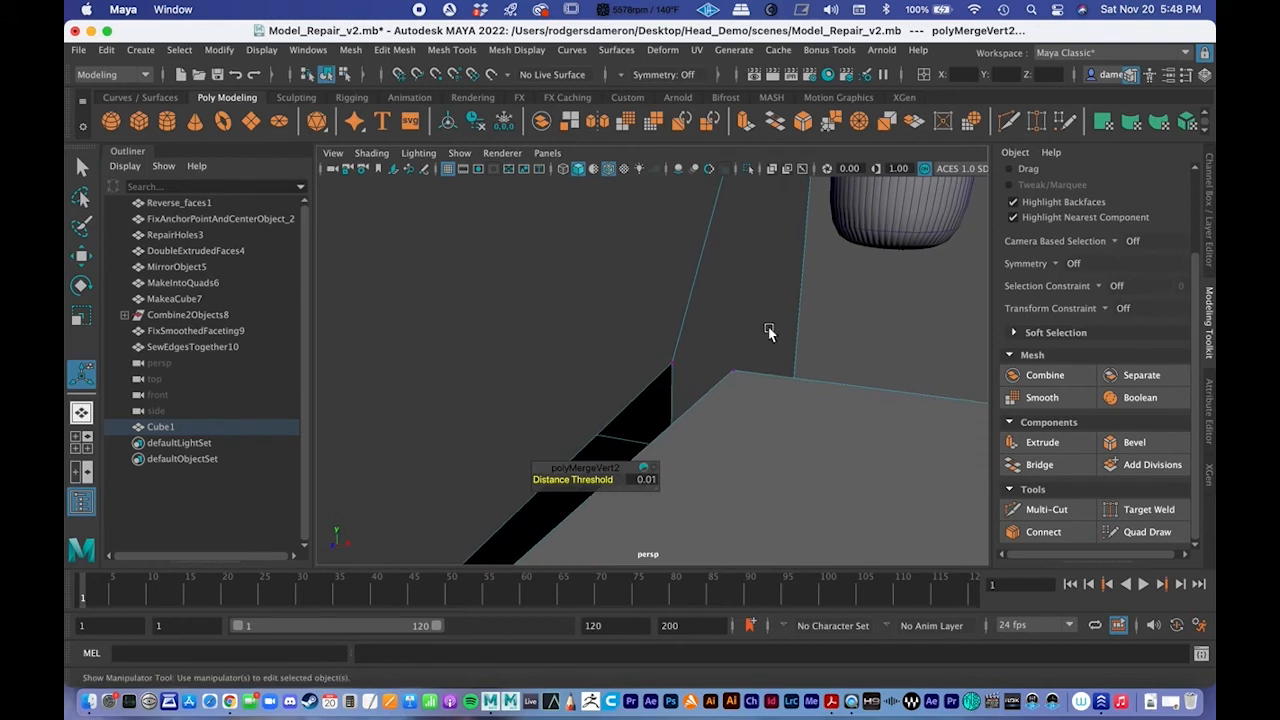
left_click(733, 366)
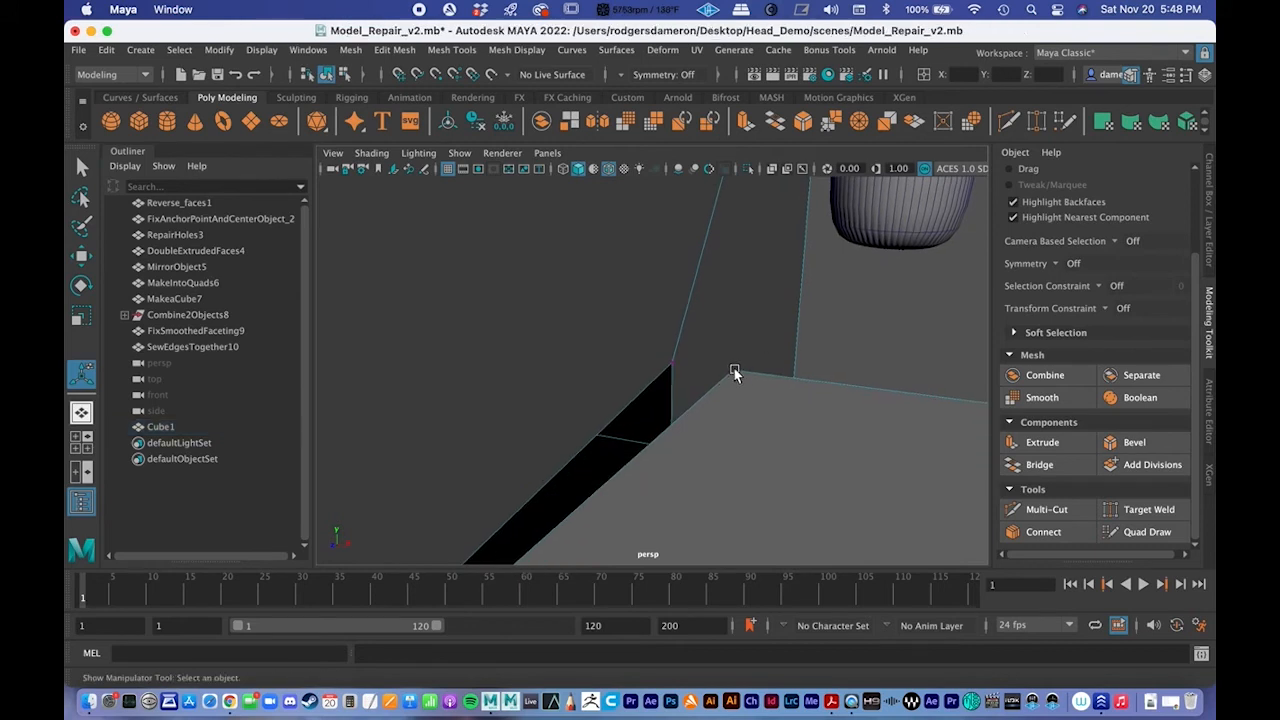
left_click(726, 367)
key("w")
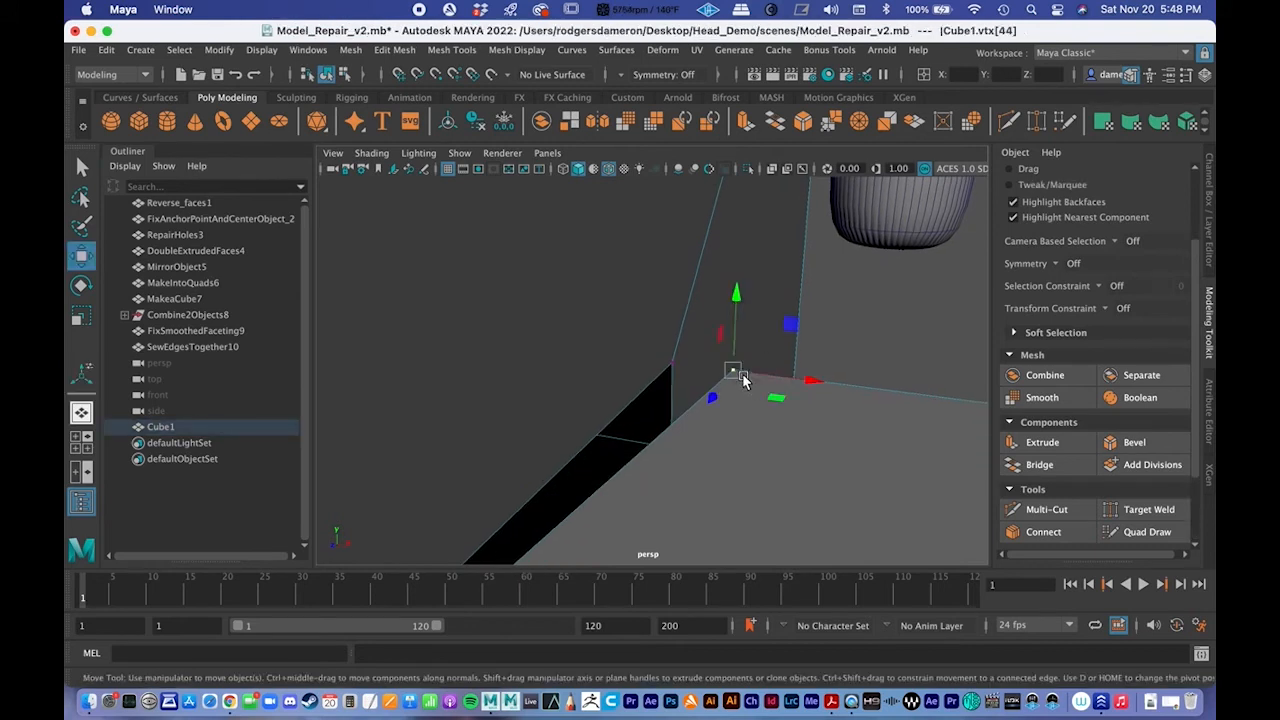
key("v")
left_click_drag(735, 372, 689, 368)
key("q")
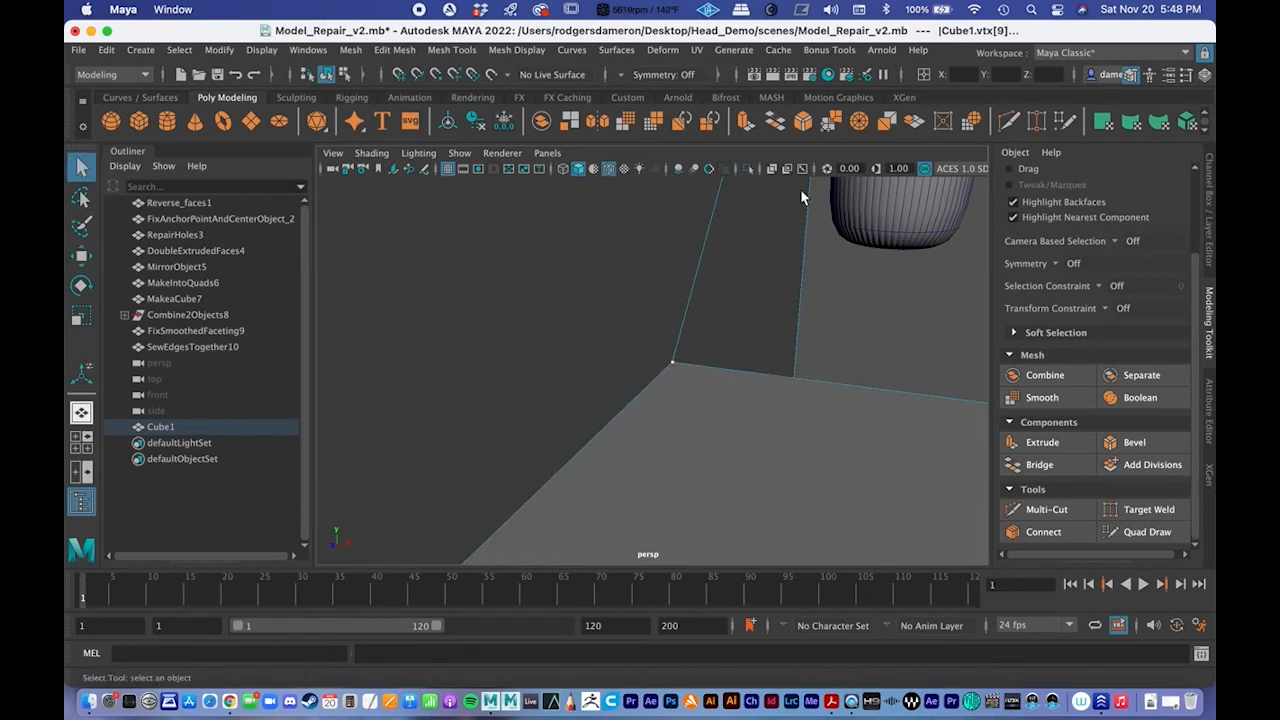
left_click(832, 125)
Step: Snap the small cube's middle vertex on the far vertical gap edge onto the matching hole vertex and merge the two
left_click_drag(743, 337, 610, 338, "alt")
left_click(621, 346)
key("f")
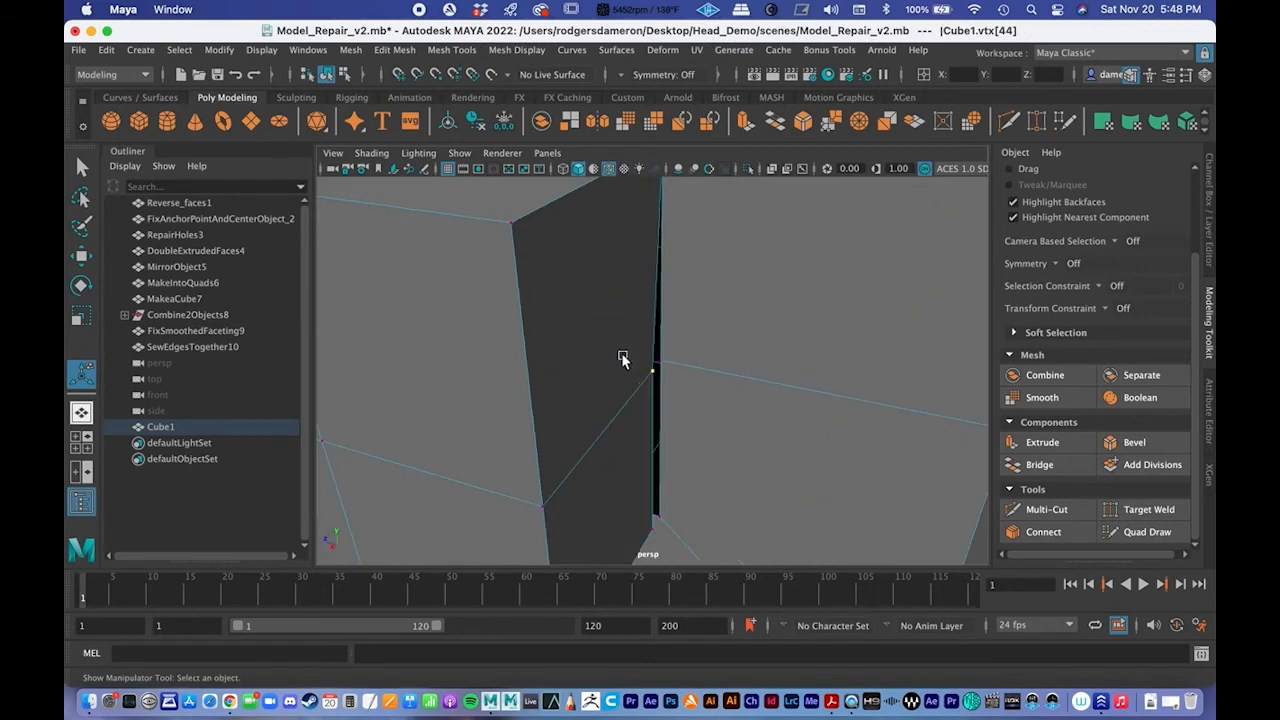
left_click_drag(674, 374, 717, 344, "alt")
right_click_drag(717, 344, 729, 391, "alt")
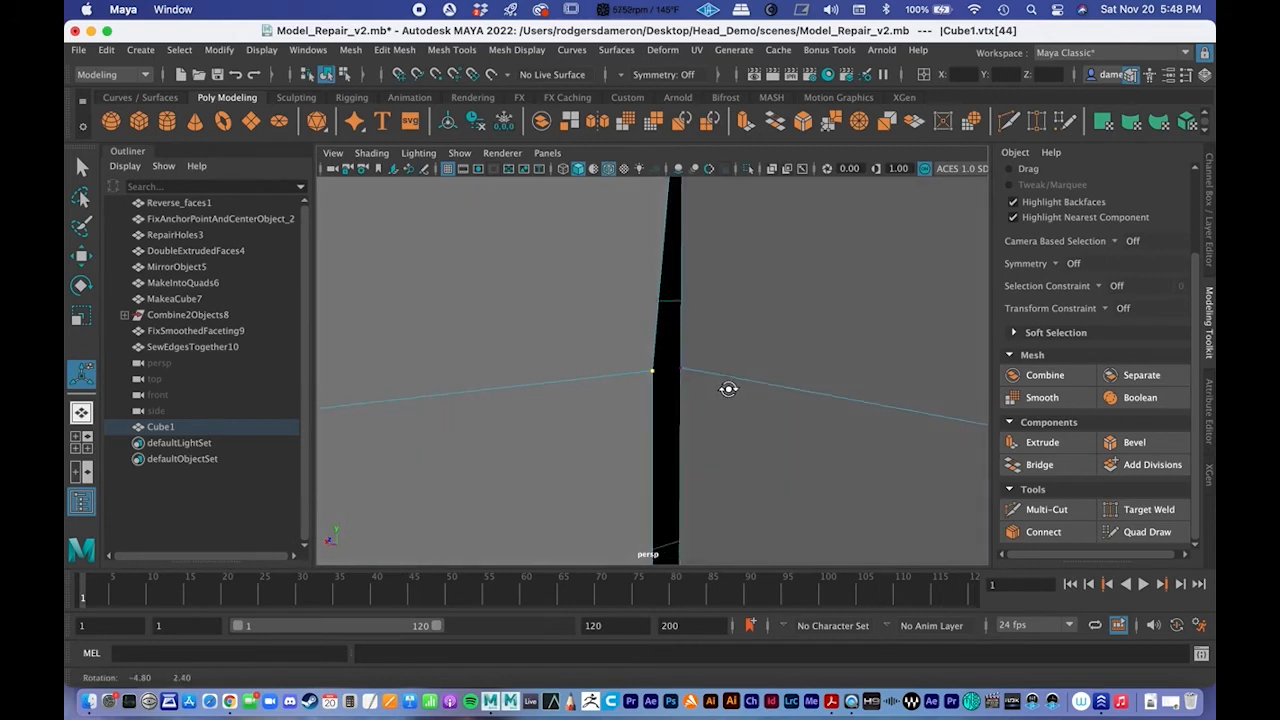
key("w")
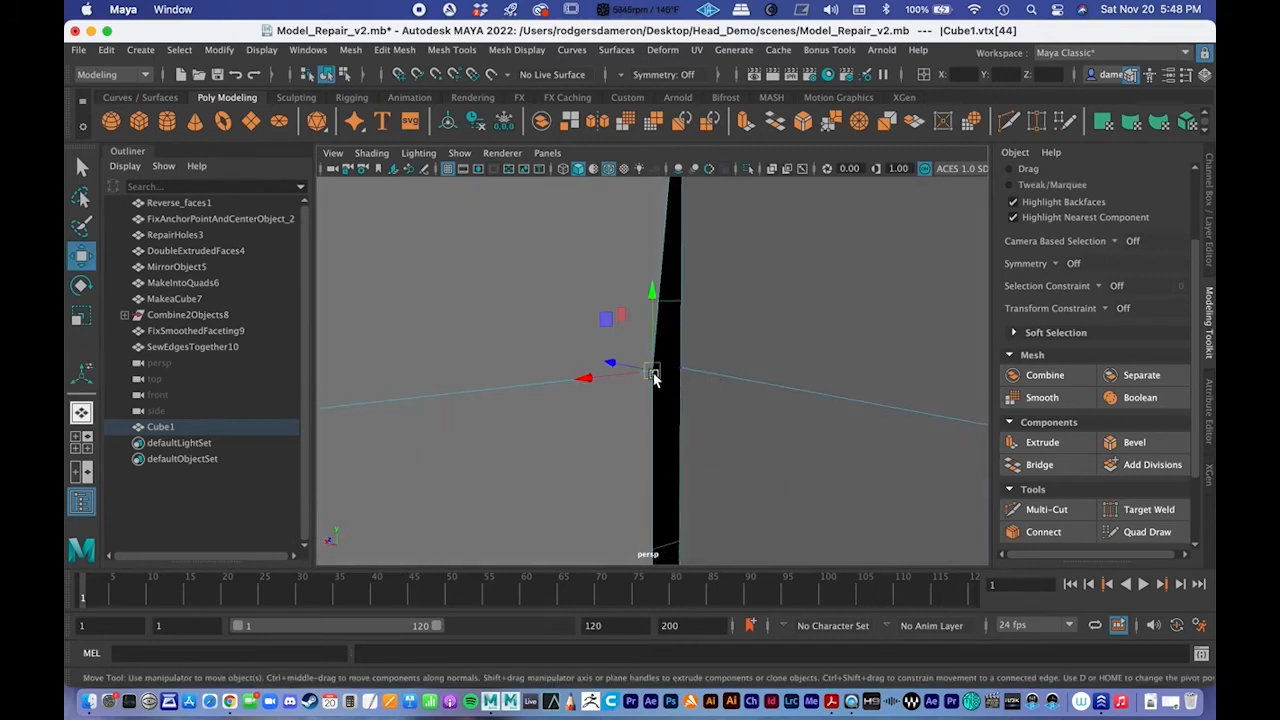
key("v")
left_click_drag(652, 376, 699, 385)
key("q")
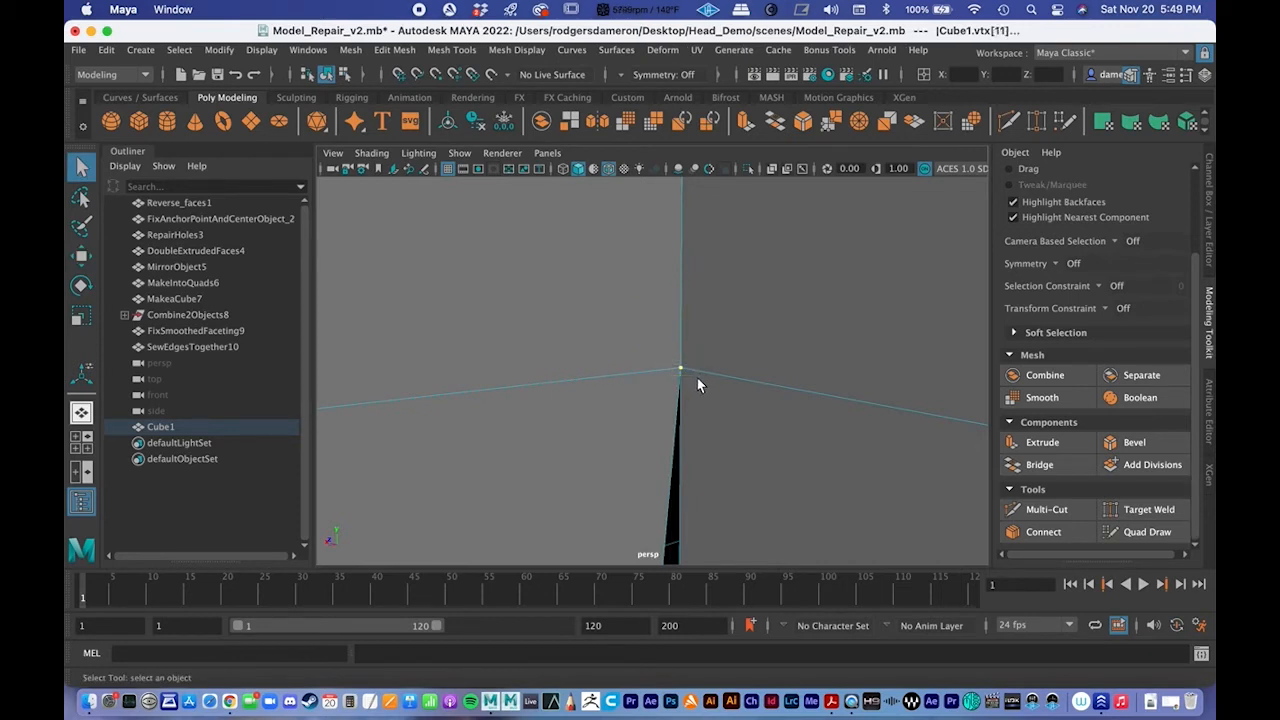
left_click(832, 126)
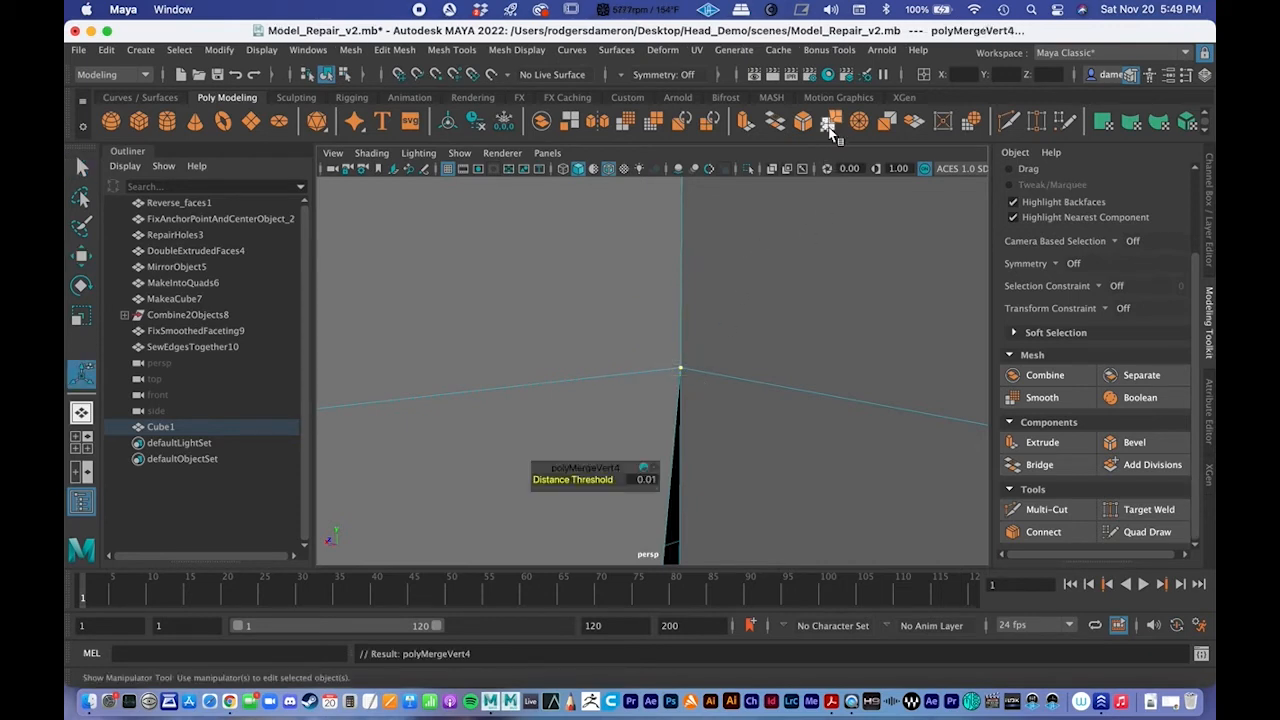
Step: Snap the small cube's far lower corner vertex onto the hole's corner, select only the overlapping pair with a wireframe check, and merge them
mouse_move(751, 320)
right_mouse_down("alt")
mouse_move(766, 223)
mouse_move(754, 321)
right_mouse_up("alt")
left_click_drag(753, 321, 704, 384, "alt")
left_click(689, 389)
key("w")
key("v")
left_click_drag(692, 391, 726, 404)
key("q")
key("4")
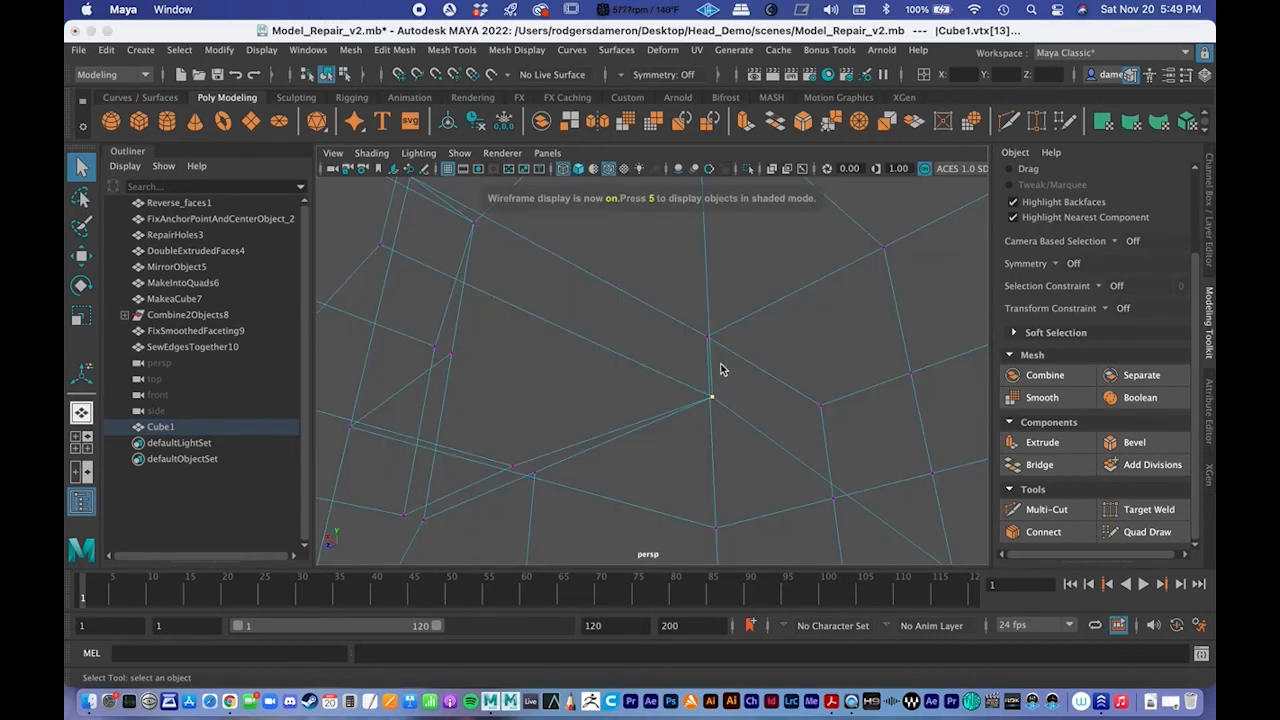
left_click_drag(686, 320, 742, 452)
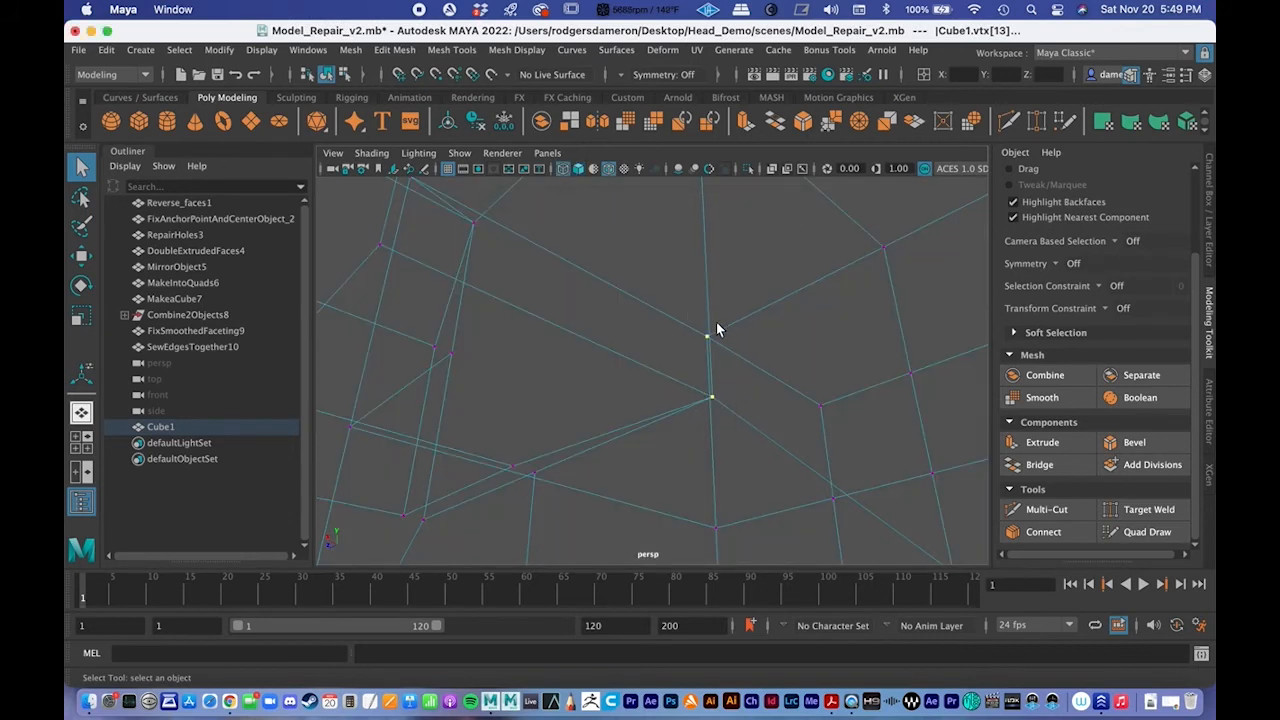
left_click(703, 387)
left_click_drag(729, 419, 731, 425)
key("5")
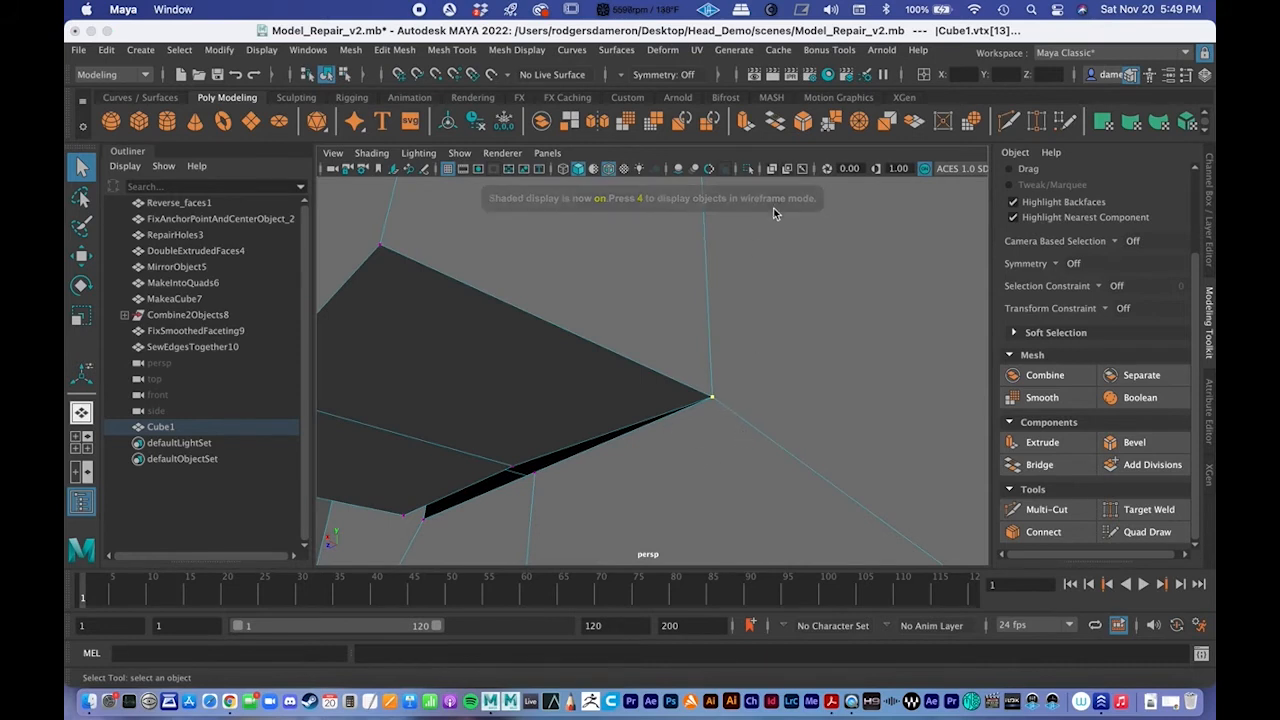
left_click(831, 121)
Step: Snap the small cube's middle vertex on the lower gap edge onto the matching hole vertex and merge the pair
left_click_drag(778, 418, 793, 473, "alt")
left_click(745, 374)
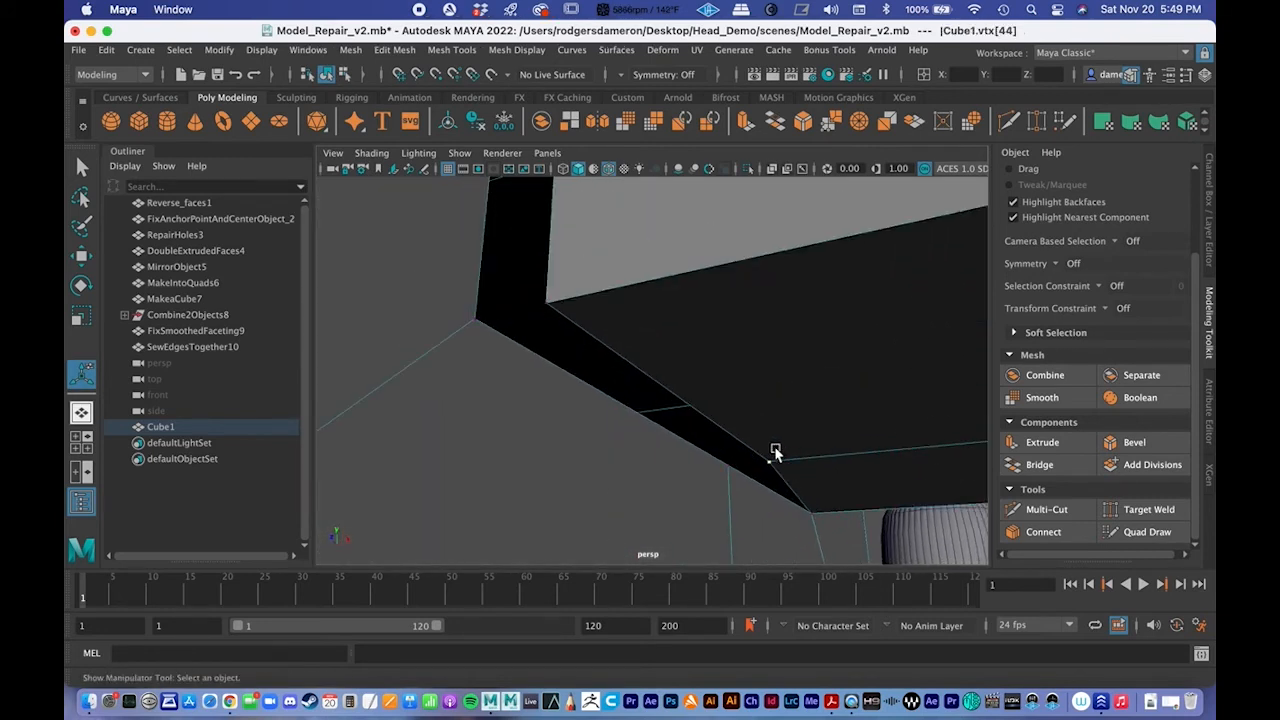
key("w")
key("v")
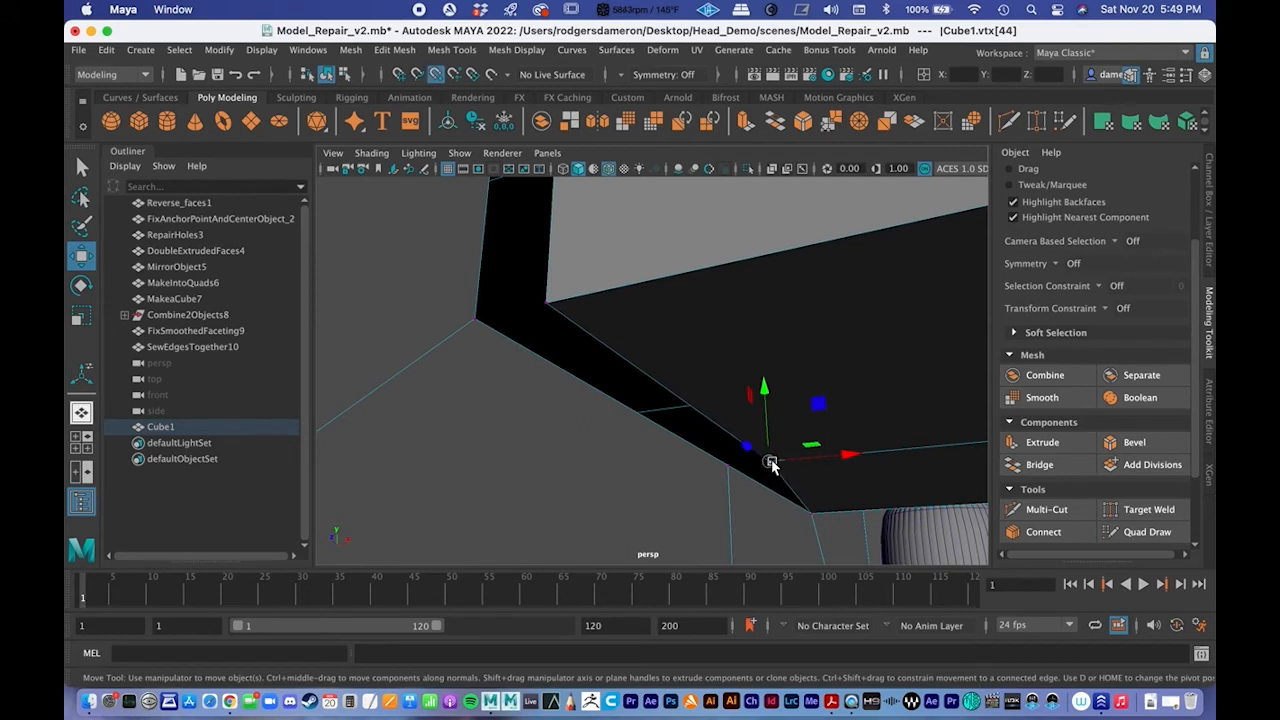
left_click_drag(767, 460, 729, 476)
key("q")
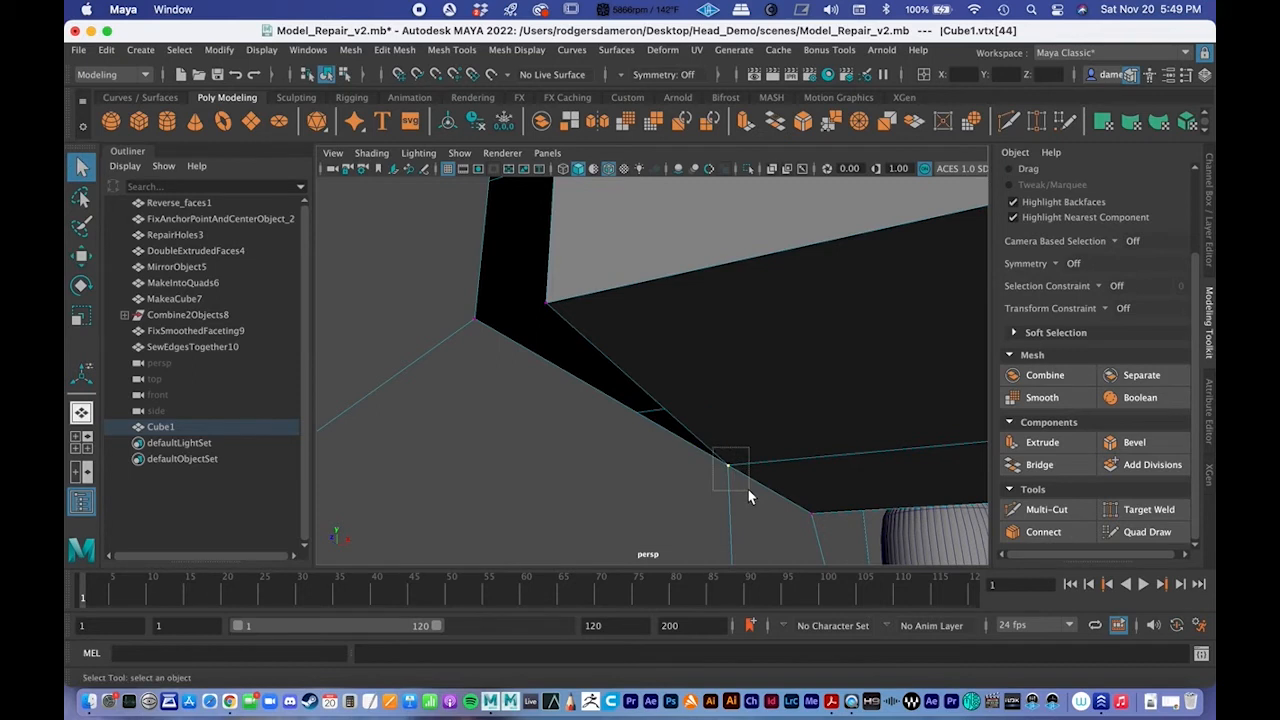
left_click_drag(748, 489, 744, 483)
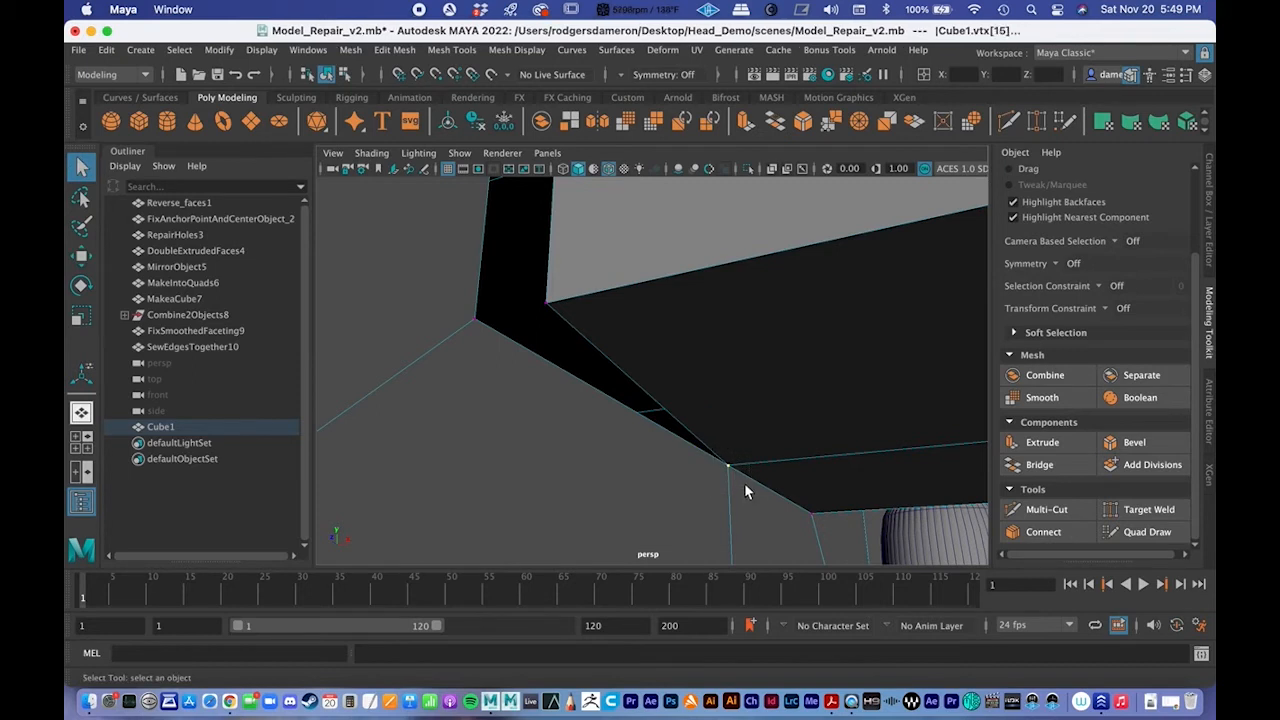
key("w")
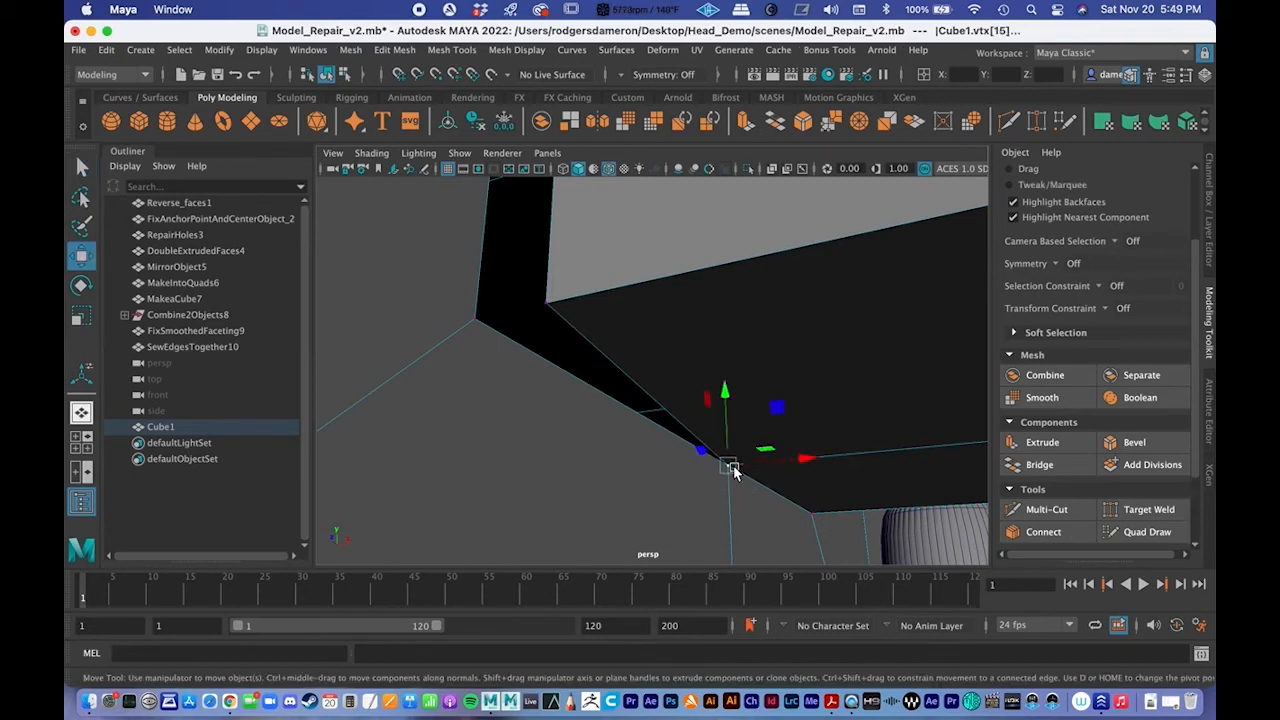
key("q")
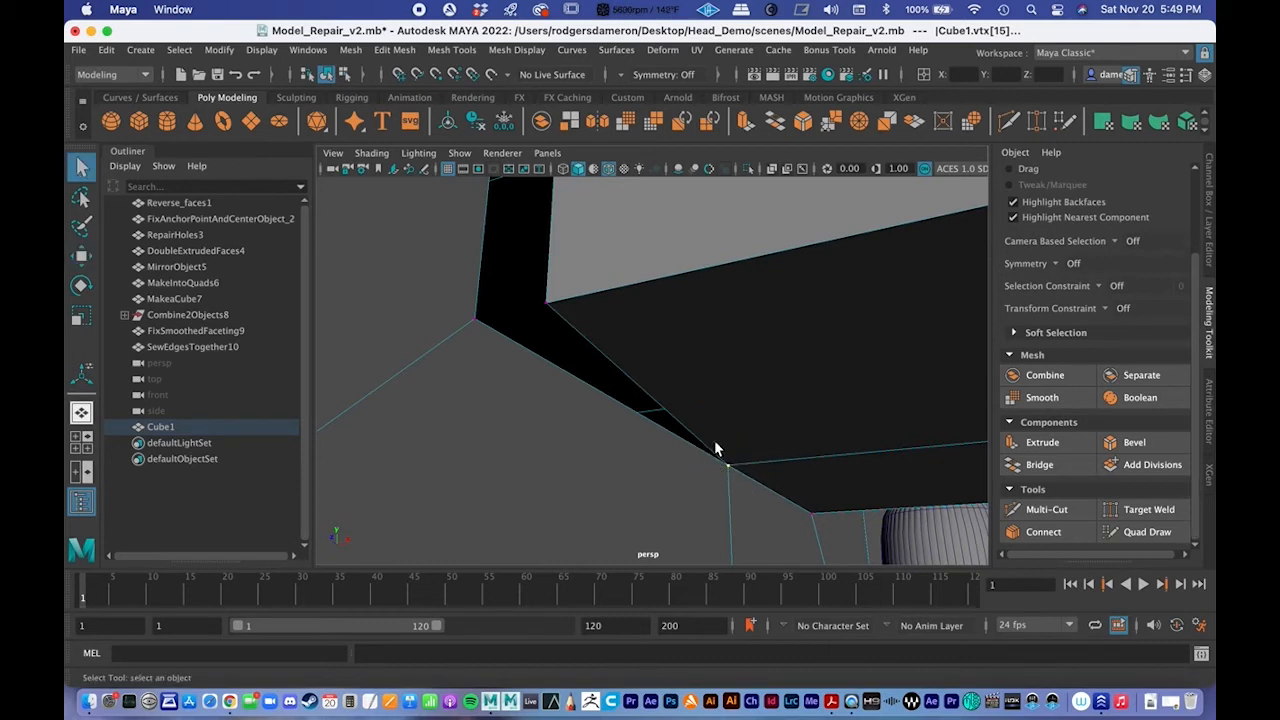
left_click(829, 118)
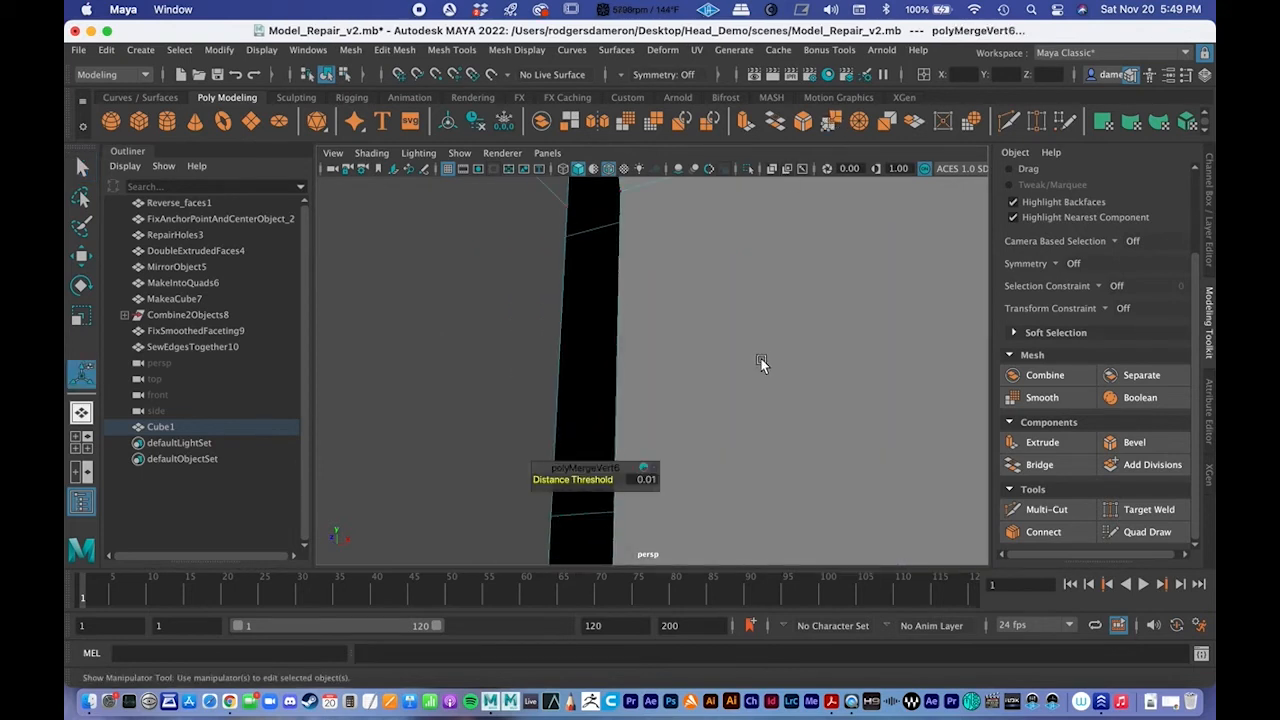
Step: Snap the small cube's near lower corner vertex onto the matching corner vertex of the hole and merge the pair
left_click_drag(764, 313, 865, 334, "alt")
left_click(853, 359)
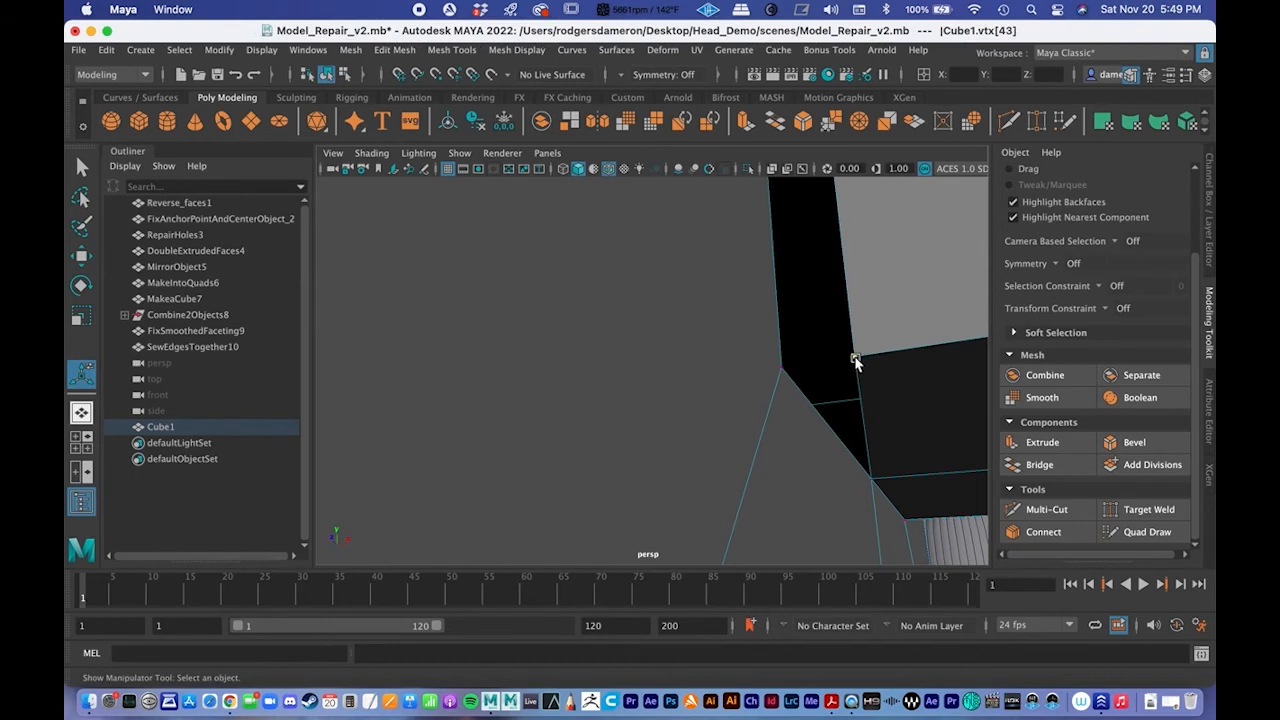
key("f")
left_click_drag(840, 367, 768, 424, "alt")
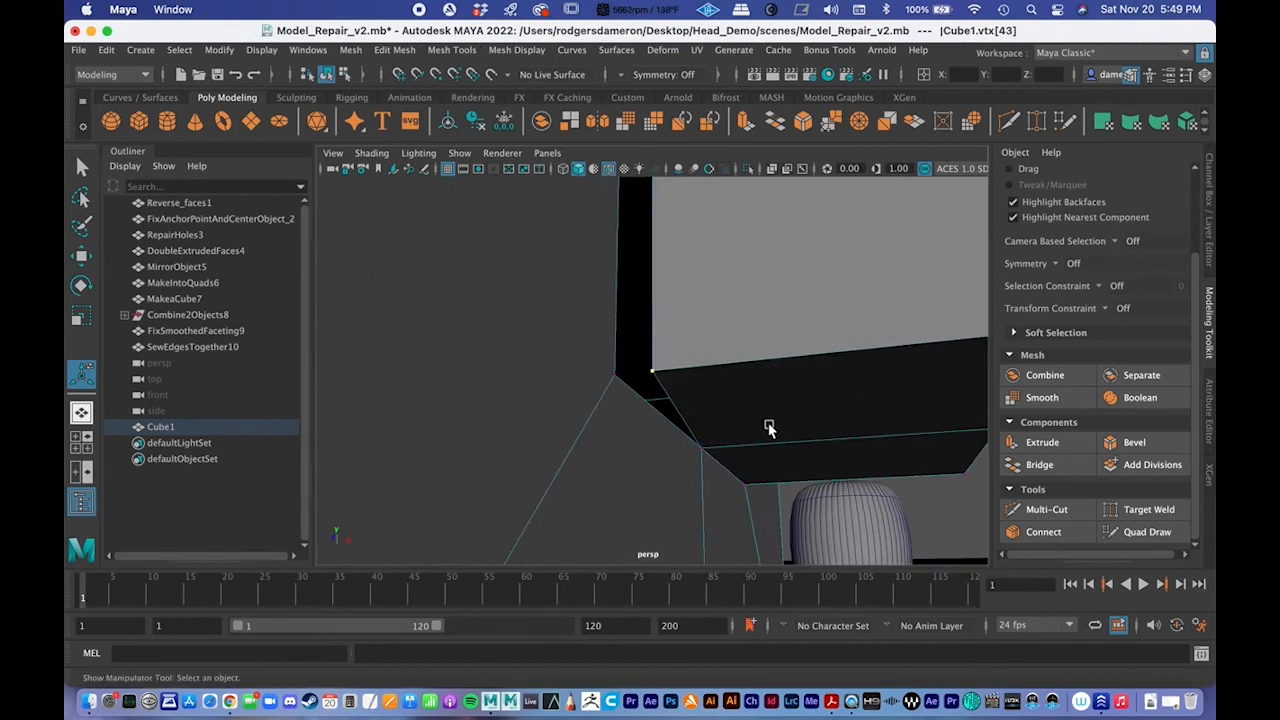
key("w")
mouse_move(653, 372)
left_mouse_down()
mouse_move(617, 372)
mouse_move(637, 384)
left_mouse_up()
key("q")
left_click(830, 127)
Step: Snap the small cube's remaining middle vertex on the near vertical gap edge onto the matching hole vertex and merge the pair
middle_click_drag(724, 227, 674, 348, "alt")
key("w")
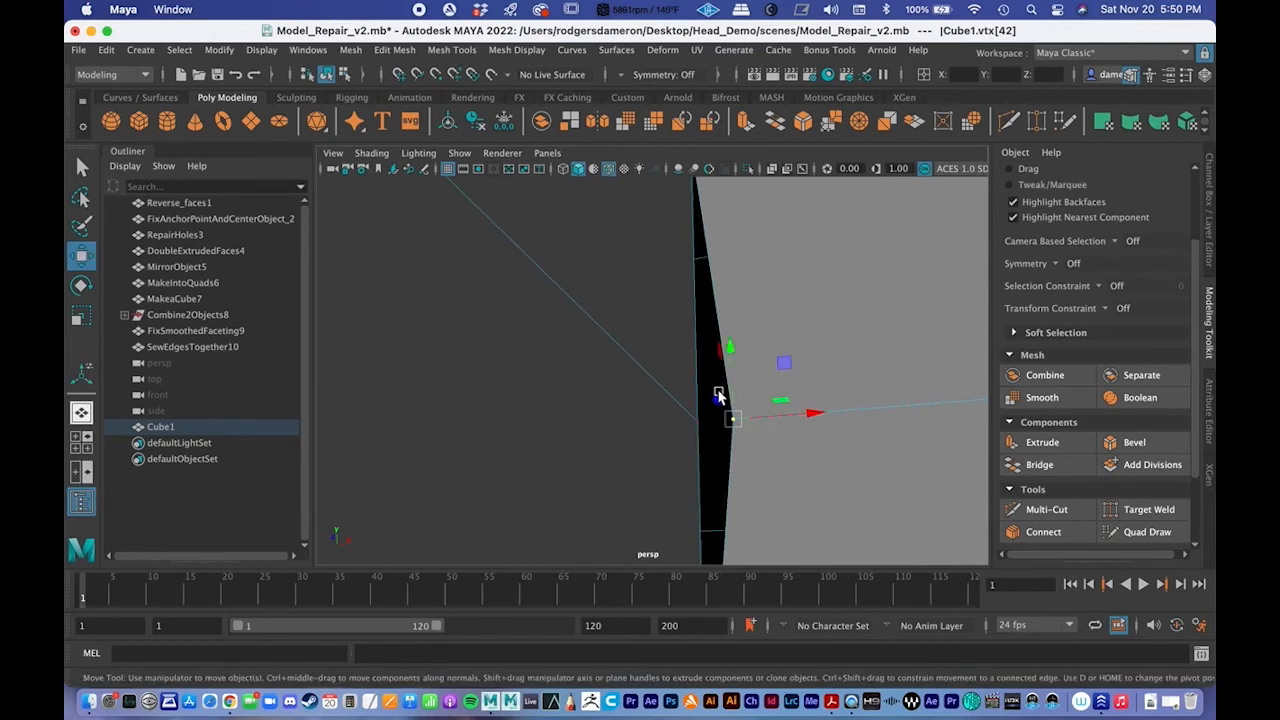
key("v")
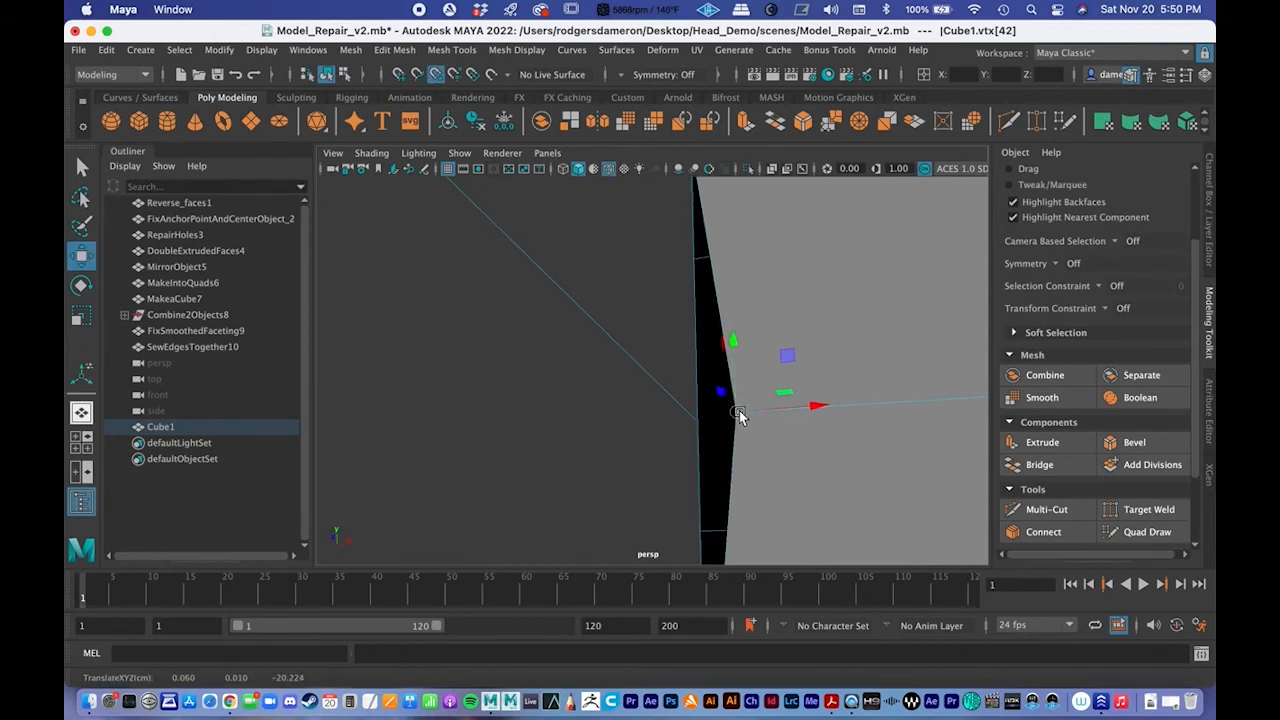
left_click_drag(741, 419, 691, 430)
key("q")
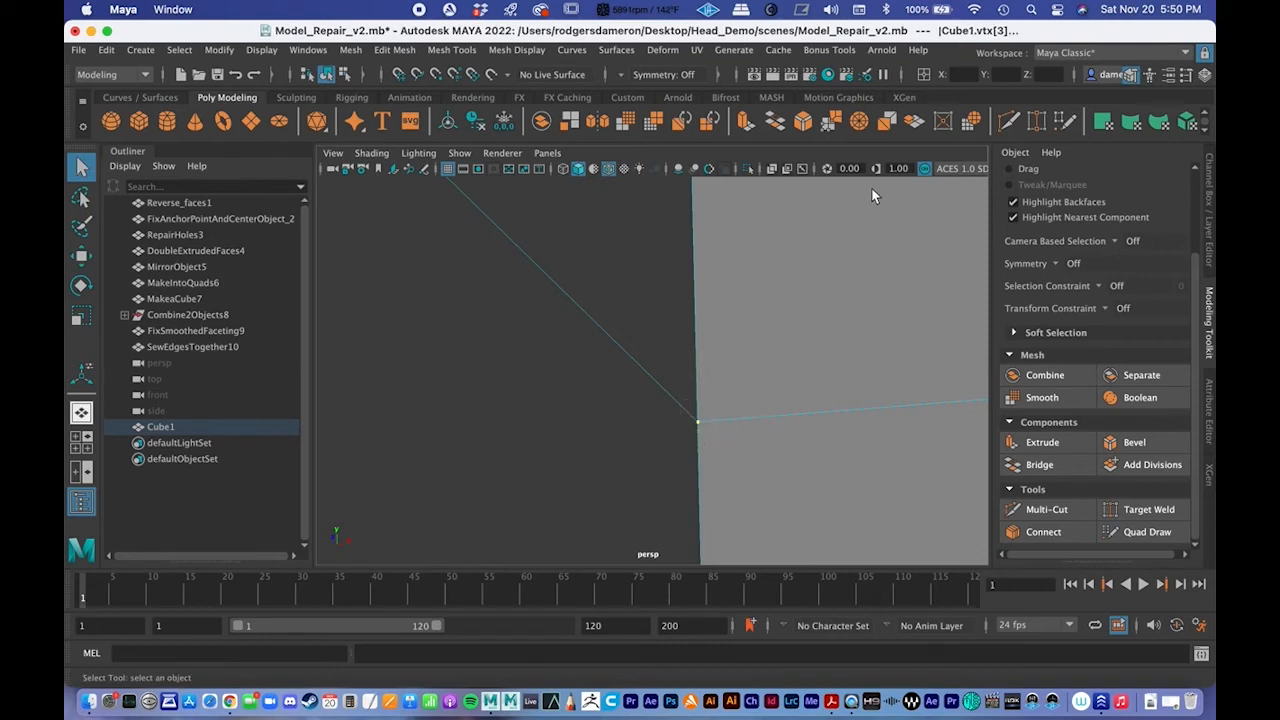
left_click(831, 121)
Step: Return Cube1 to object mode, save the scene, and deselect the cube
left_click_drag(778, 418, 811, 388, "alt")
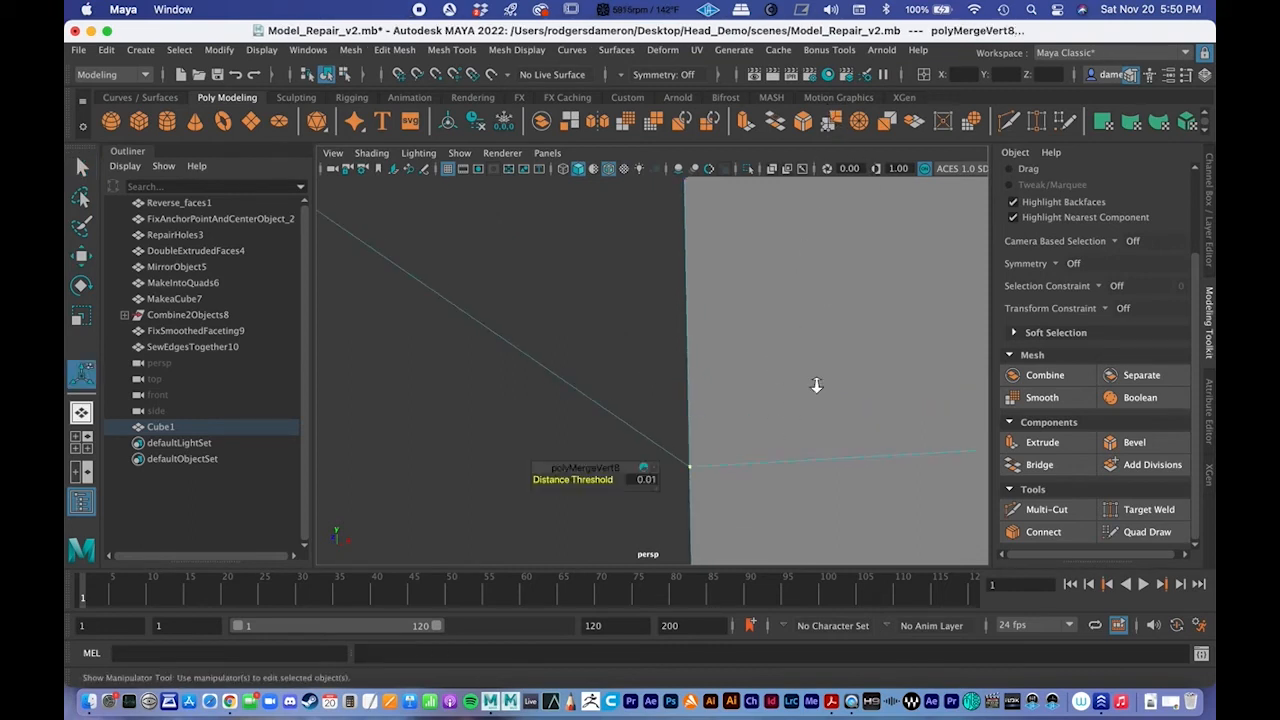
right_click_drag(811, 388, 726, 354, "alt")
left_click_drag(726, 354, 694, 386, "alt")
right_click_drag(694, 386, 620, 360, "alt")
key("q")
right_click_drag(611, 262, 690, 238)
right_click_drag(689, 314, 713, 390, "alt")
left_click_drag(713, 390, 754, 406, "alt")
key("super+s")
left_click_drag(651, 363, 740, 402, "alt")
right_click_drag(620, 434, 497, 374, "alt")
left_click_drag(590, 357, 543, 369, "alt")
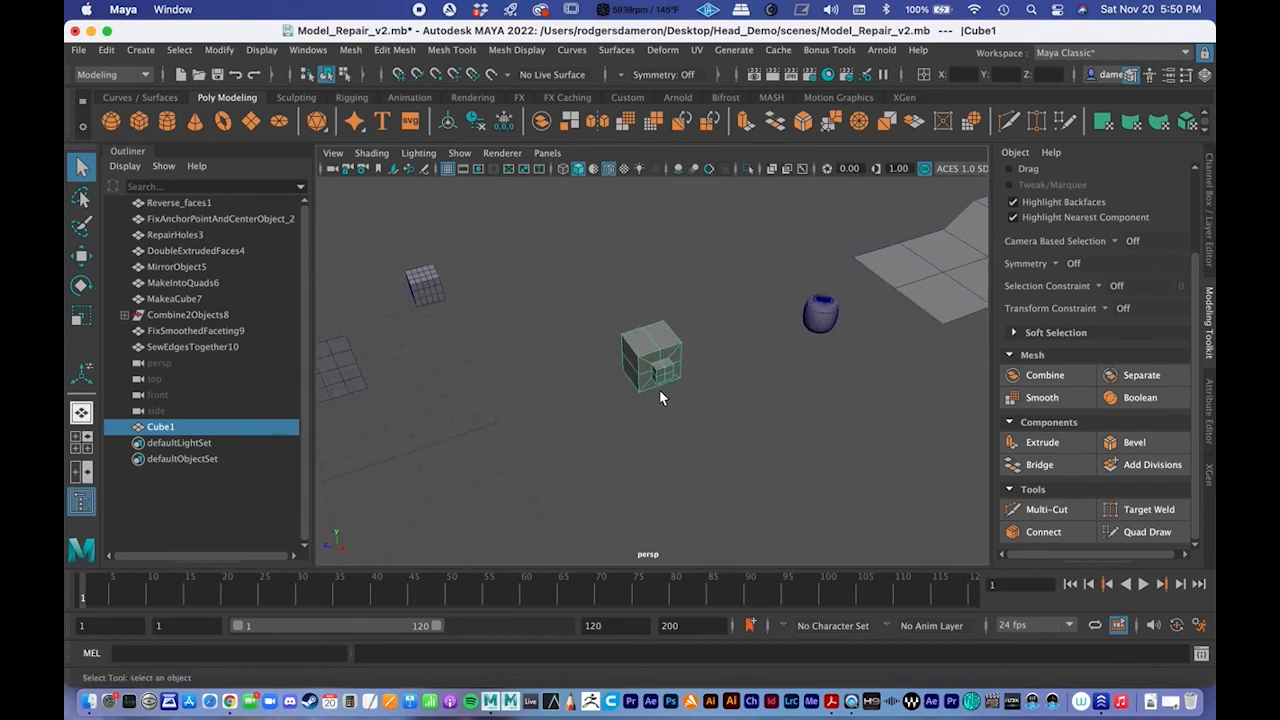
left_click(600, 360)
Step: Test-move Cube1's merged middle vertex on the small cube's upper joint edge, and undo the move
right_click_drag(606, 356, 834, 397, "alt")
left_click_drag(834, 397, 657, 406, "alt")
right_click_drag(656, 400, 708, 412, "alt")
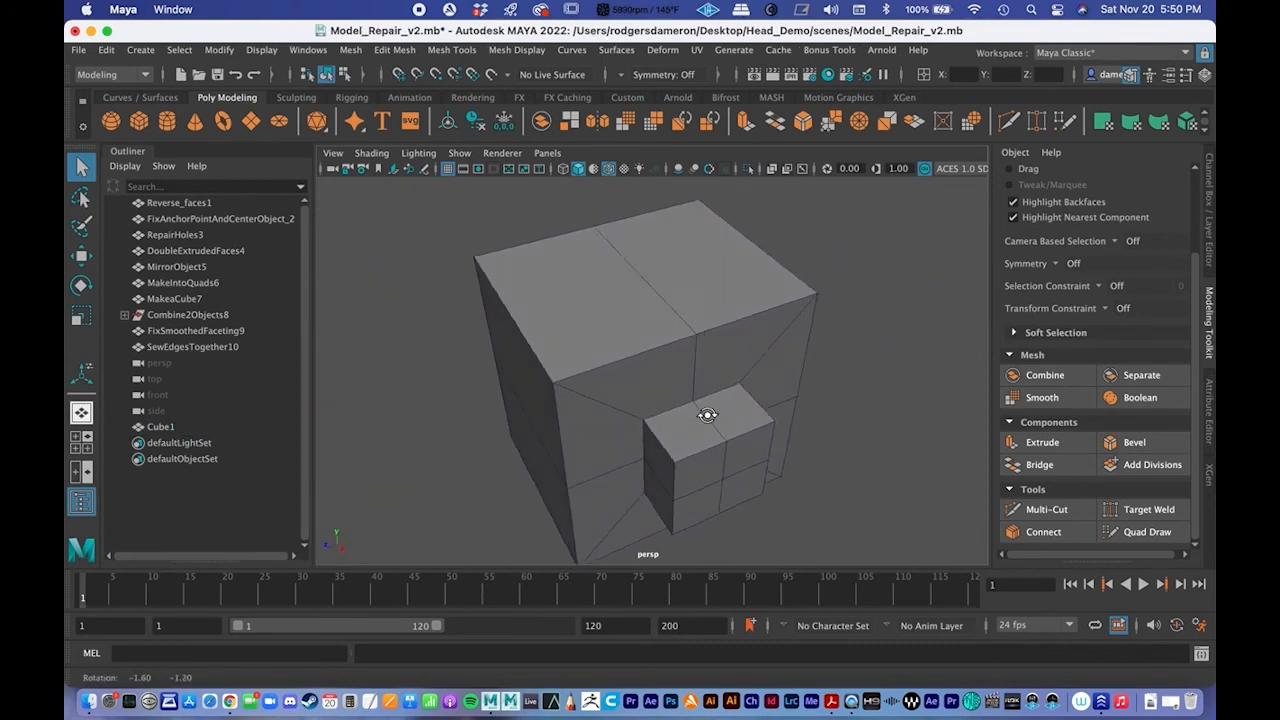
left_click_drag(708, 412, 713, 403, "alt")
right_click_drag(655, 417, 576, 262)
left_click(691, 409)
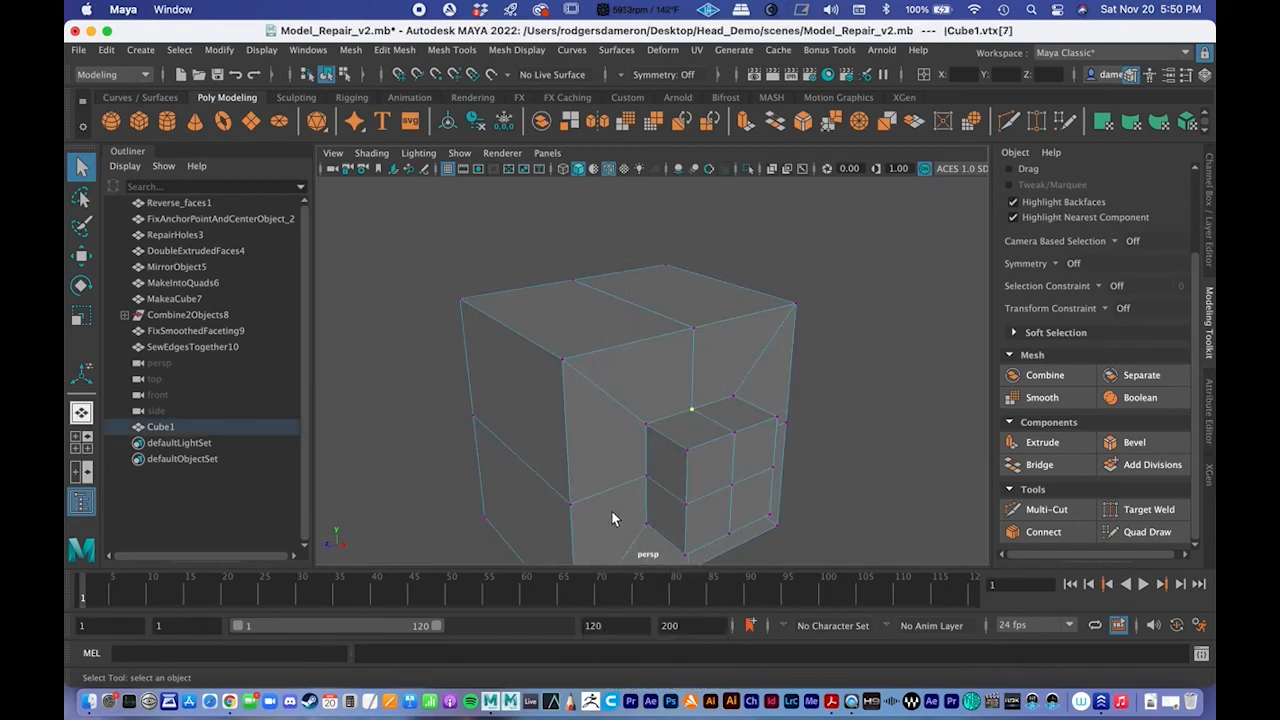
key("w")
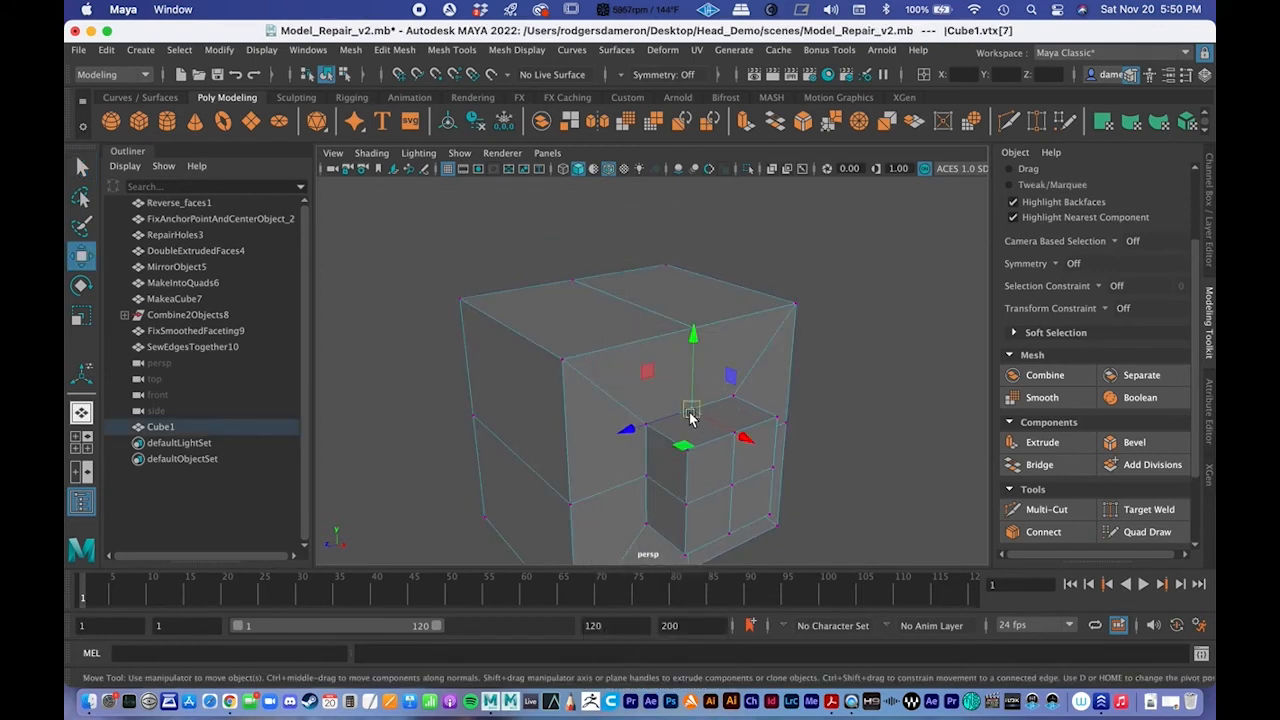
mouse_move(685, 420)
left_mouse_down("alt")
mouse_move(695, 426)
mouse_move(671, 354)
mouse_move(710, 394)
mouse_move(706, 424)
mouse_move(694, 403)
mouse_move(706, 415)
left_mouse_up("alt")
key("super+z")
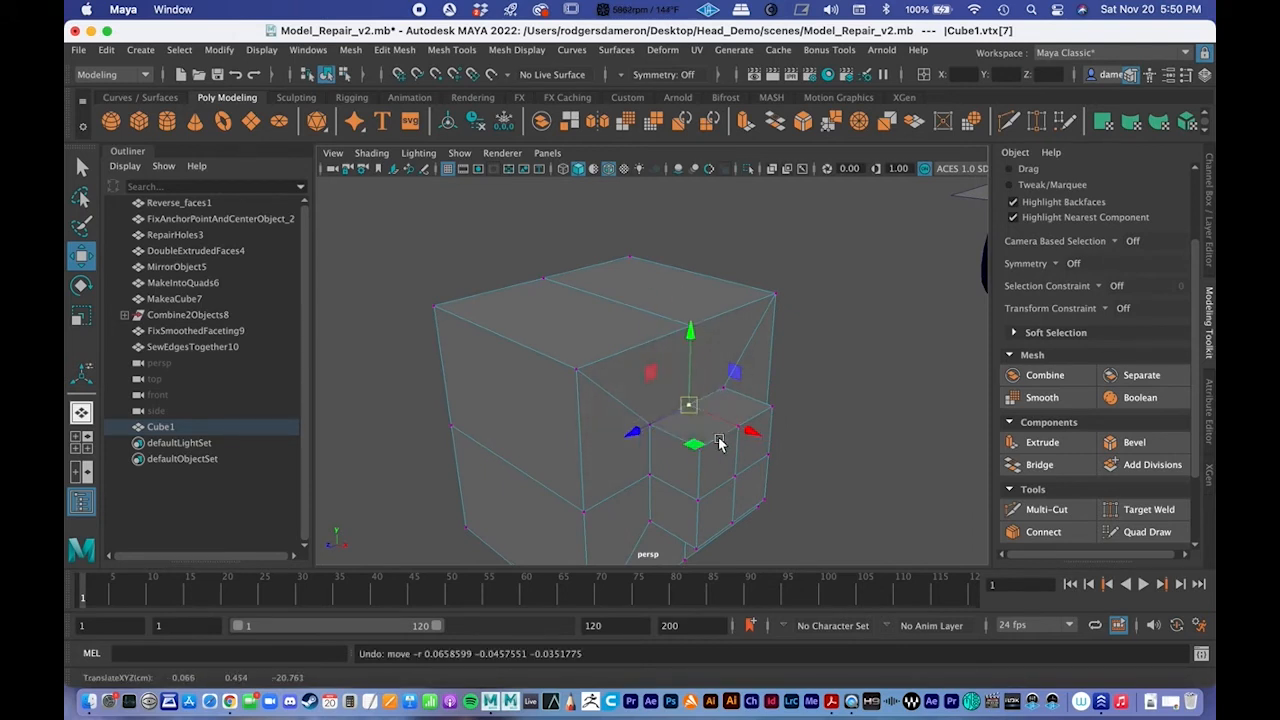
key("q")
middle_click_drag(741, 464, 753, 468, "alt")
right_click_drag(753, 468, 740, 406, "alt")
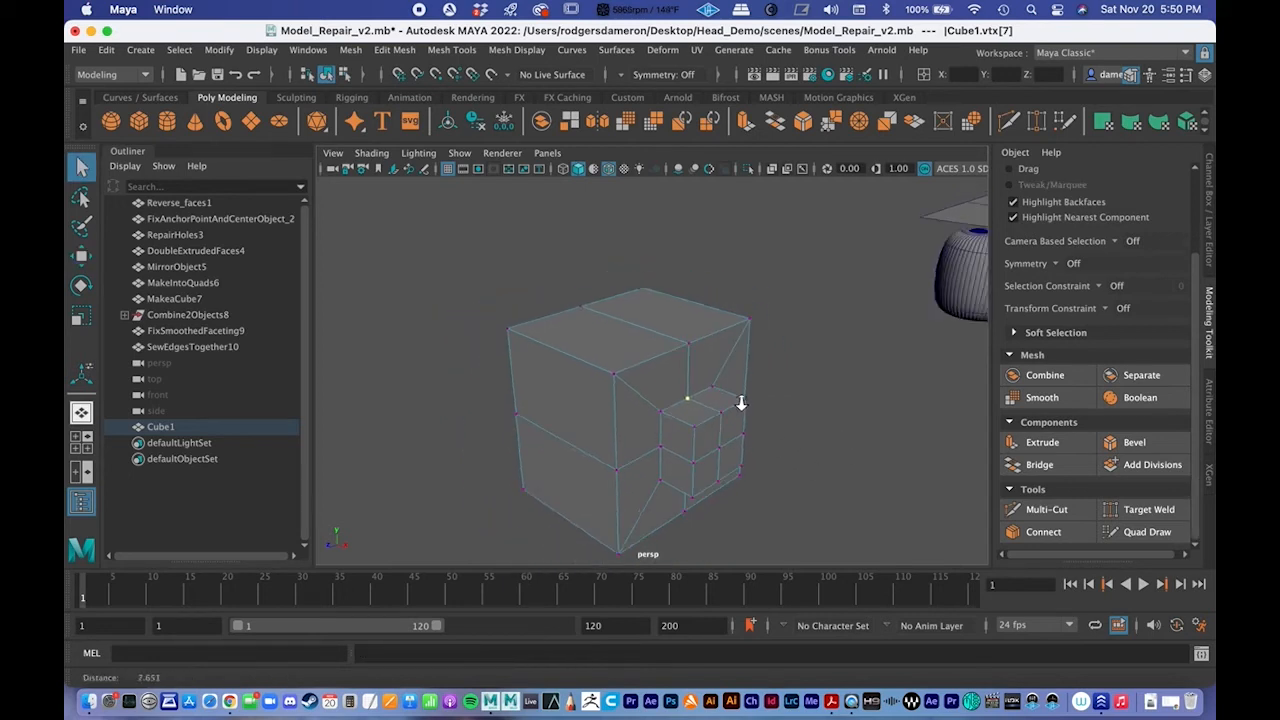
left_click_drag(740, 406, 739, 401, "alt")
Step: Frame the FixSmoothedFaceting9 object, examine the faceting on its surface from several angles, and leave it deselected
key("w")
middle_click_drag(789, 384, 565, 284, "alt")
right_click_drag(565, 284, 470, 250, "alt")
left_click_drag(470, 250, 597, 320, "alt")
right_click_drag(597, 320, 808, 320, "alt")
middle_click_drag(808, 320, 596, 355, "alt")
right_click_drag(595, 358, 190, 358, "alt")
left_click(177, 333)
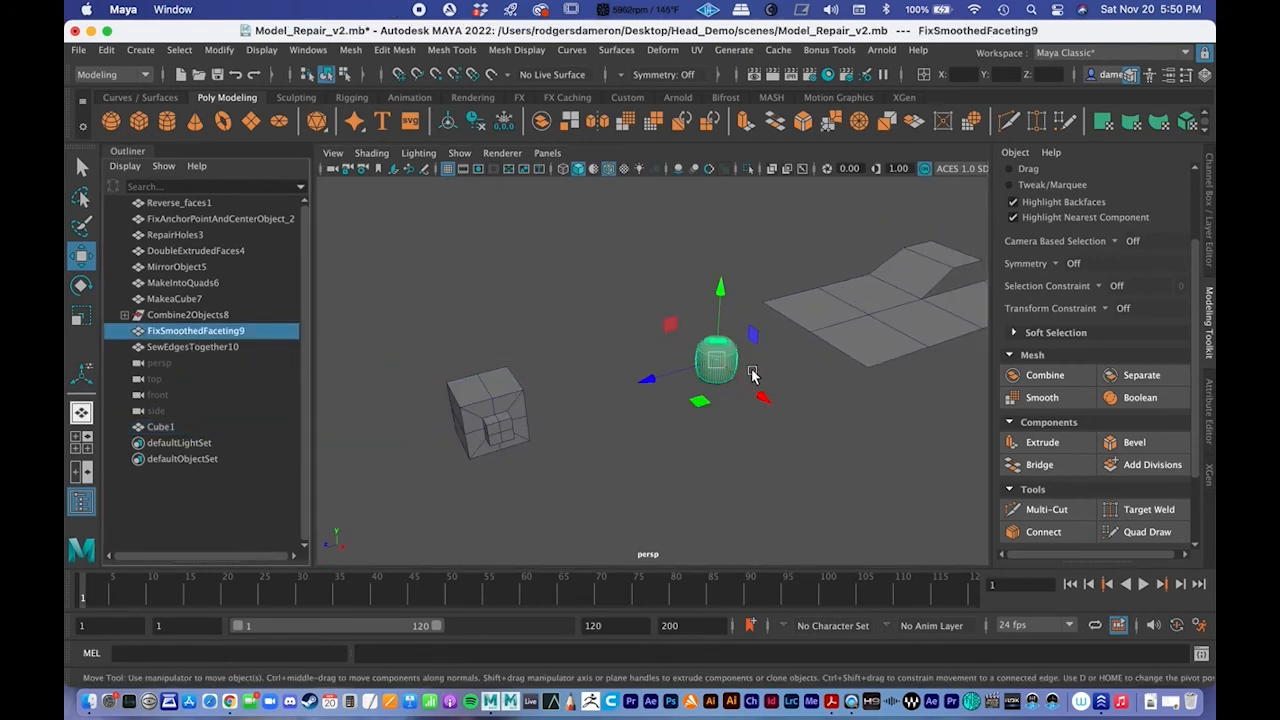
key("f")
mouse_move(693, 391)
left_mouse_down("alt")
mouse_move(730, 383)
mouse_move(700, 378)
left_mouse_up("alt")
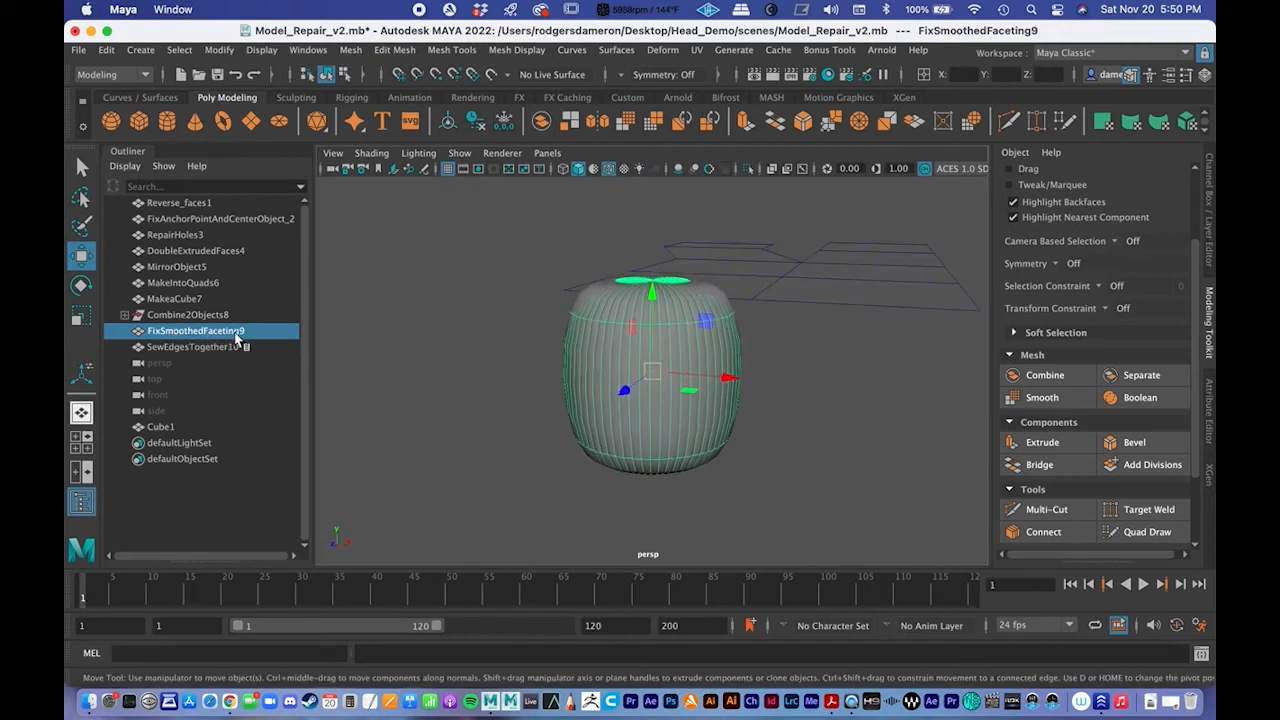
left_click_drag(614, 368, 790, 400, "alt")
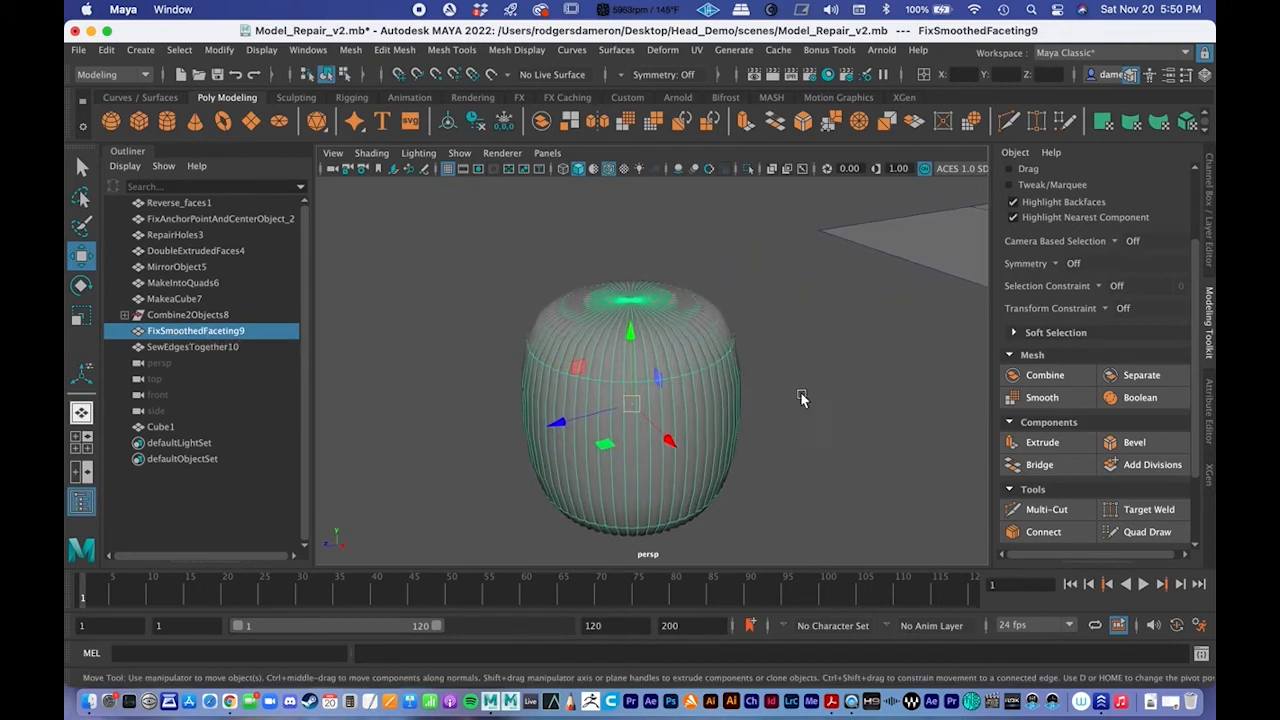
left_click(790, 400)
left_click(670, 404)
left_click(817, 408)
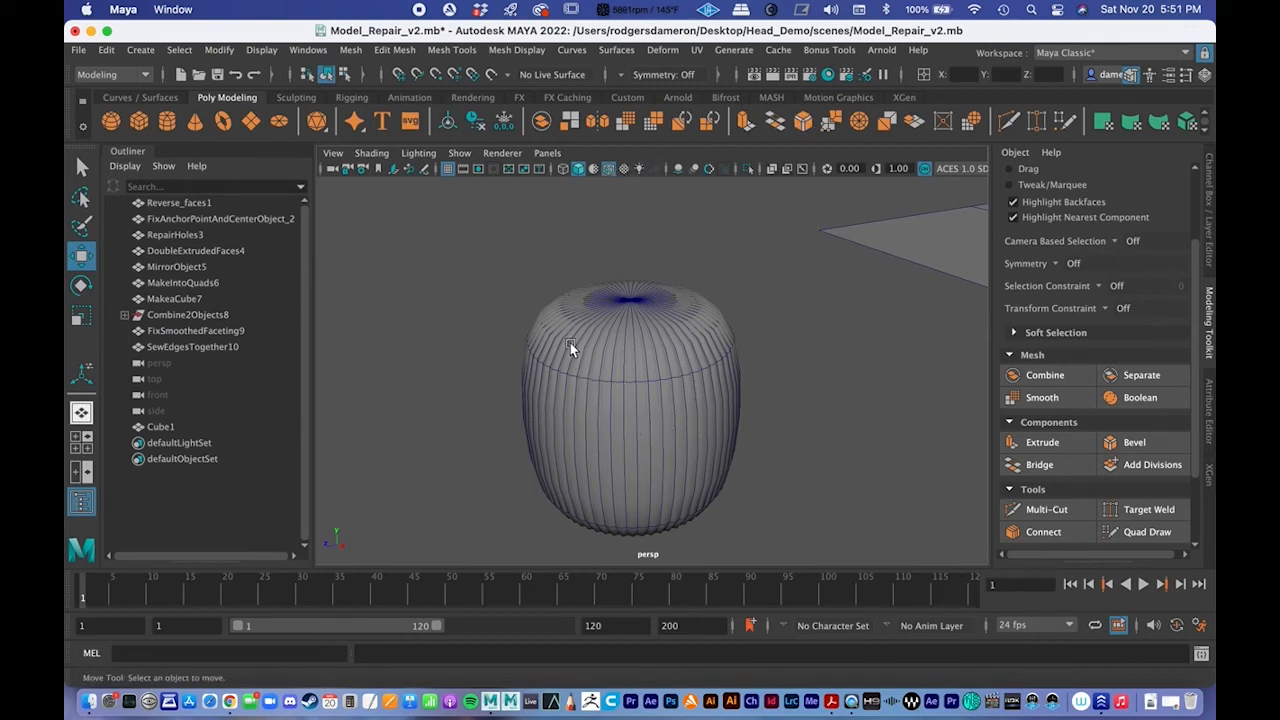
Step: Turn off the wireframe overlay on shaded objects around FixSmoothedFaceting9
left_click_drag(588, 377, 664, 388, "alt")
right_click_drag(664, 388, 600, 320, "alt")
left_click_drag(671, 229, 674, 260, "alt")
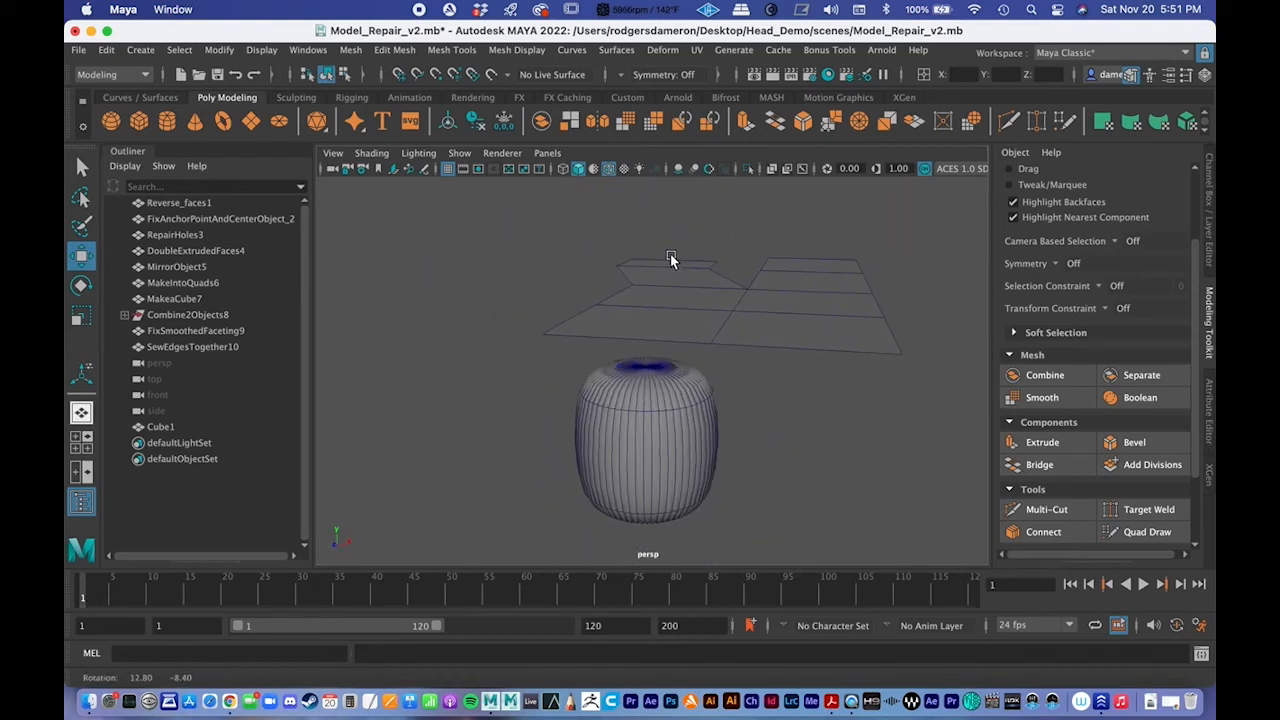
left_click(609, 169)
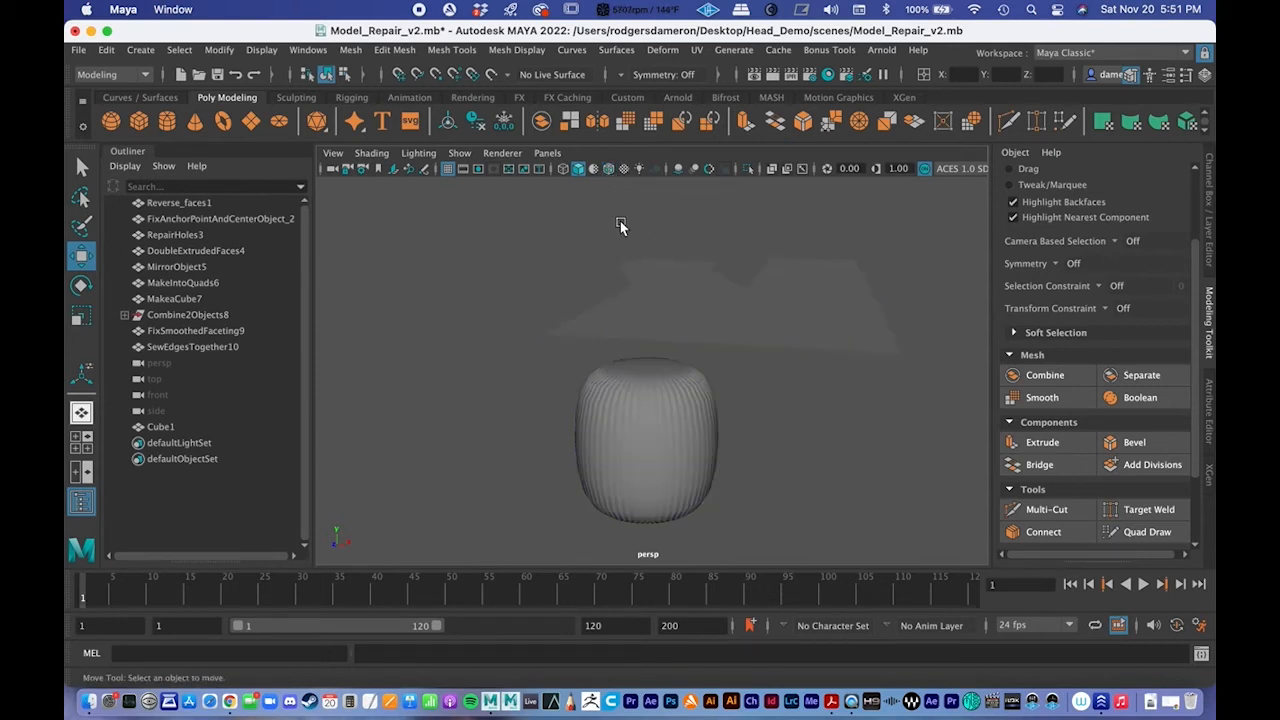
left_click_drag(754, 345, 649, 350, "alt")
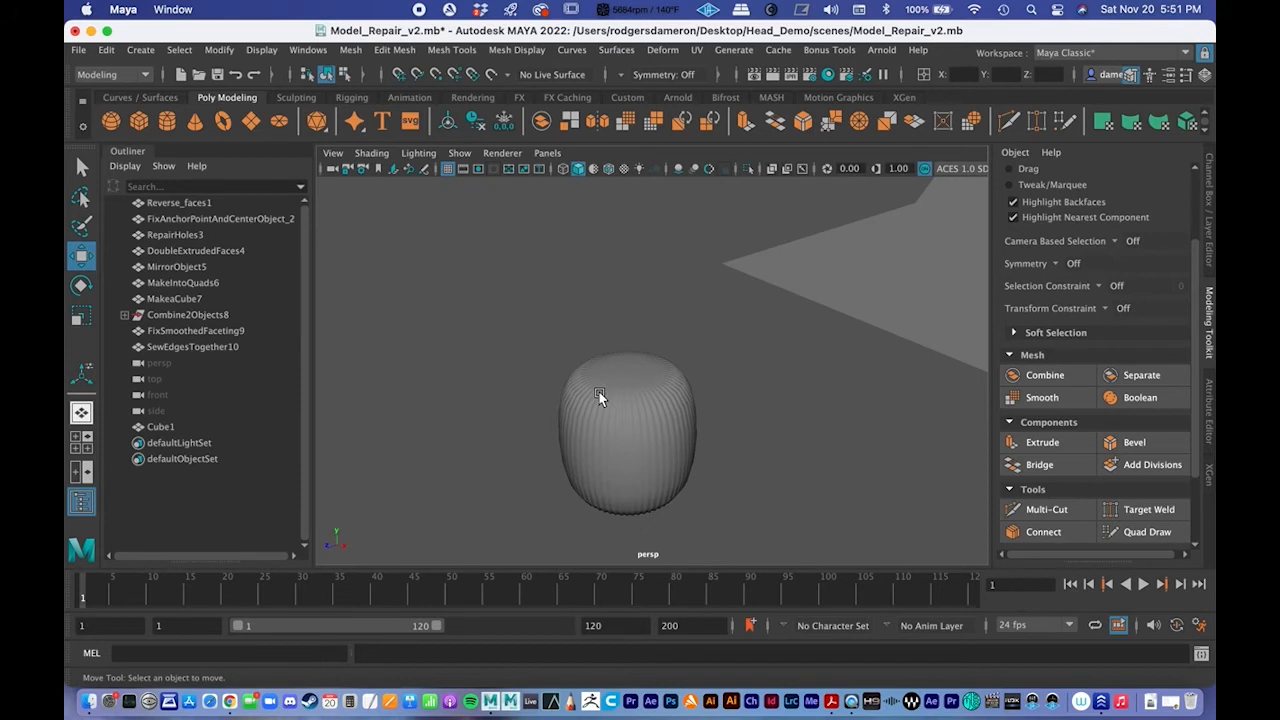
Step: Select FixSmoothedFaceting9, switch off its smooth mesh preview to show the base cylinder, and deselect it
right_click_drag(604, 388, 734, 425, "alt")
middle_click_drag(734, 425, 748, 375, "alt")
right_click_drag(610, 385, 673, 385, "alt")
left_click(665, 394)
left_click_drag(665, 394, 707, 384, "alt")
left_click(808, 415)
left_click(707, 387)
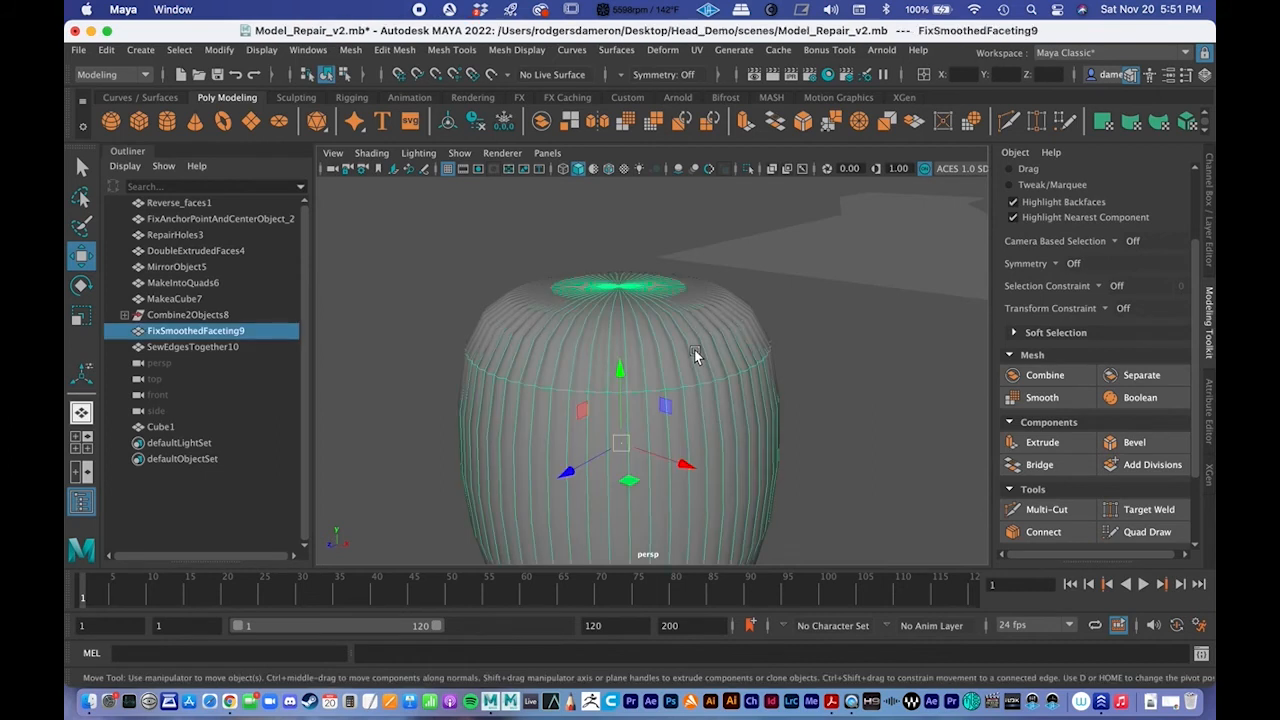
key("1")
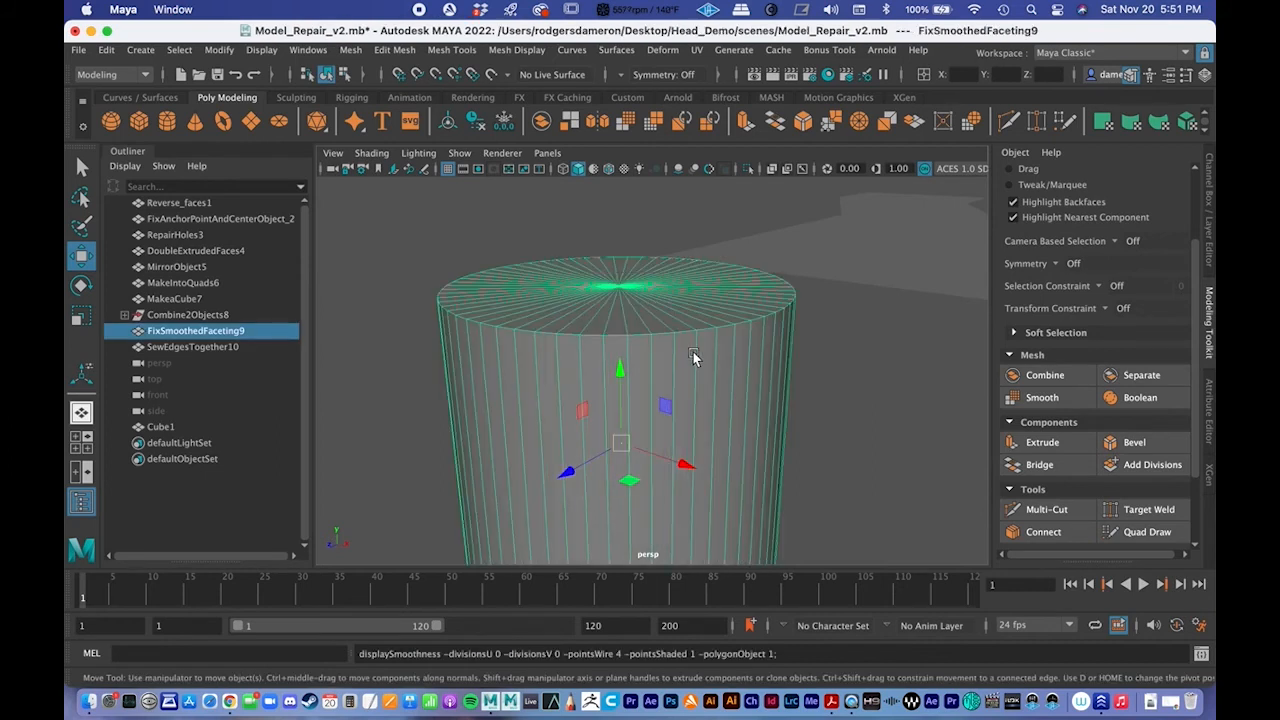
left_click(836, 410)
scroll(668, 350, "down", 5)
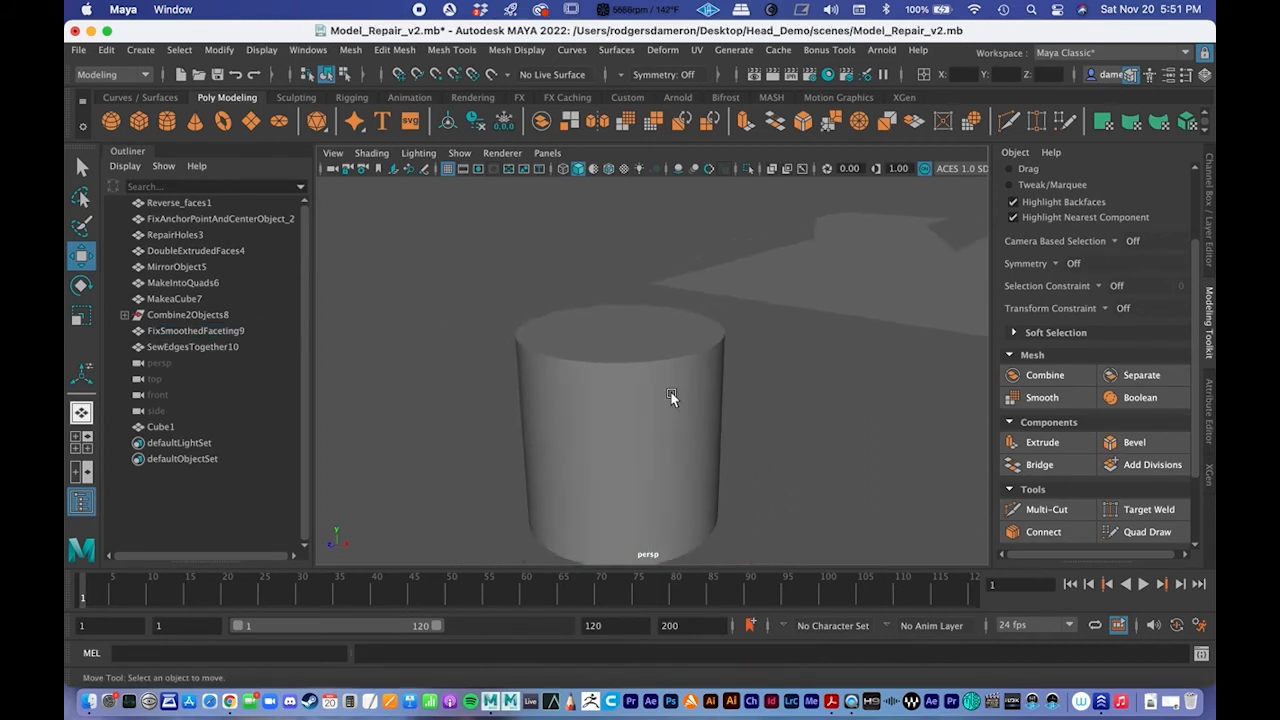
Step: Select FixSmoothedFaceting9 and examine the unsmoothed cylinder's top cap and side edges up close
left_click(670, 397)
left_click_drag(666, 386, 670, 388, "alt")
right_click_drag(670, 388, 746, 387, "alt")
left_click_drag(746, 388, 731, 385, "alt")
right_click_drag(636, 369, 649, 369, "alt")
key("1")
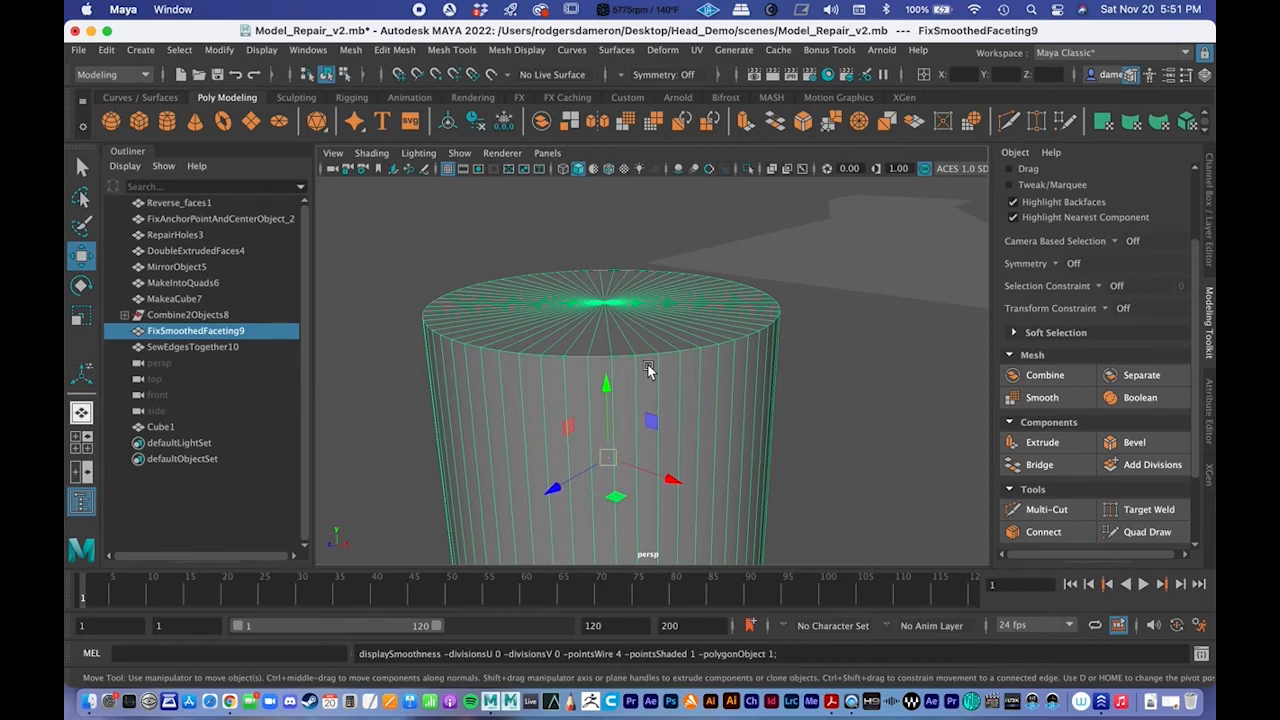
left_click_drag(648, 367, 667, 367, "alt")
right_click_drag(667, 367, 622, 362, "alt")
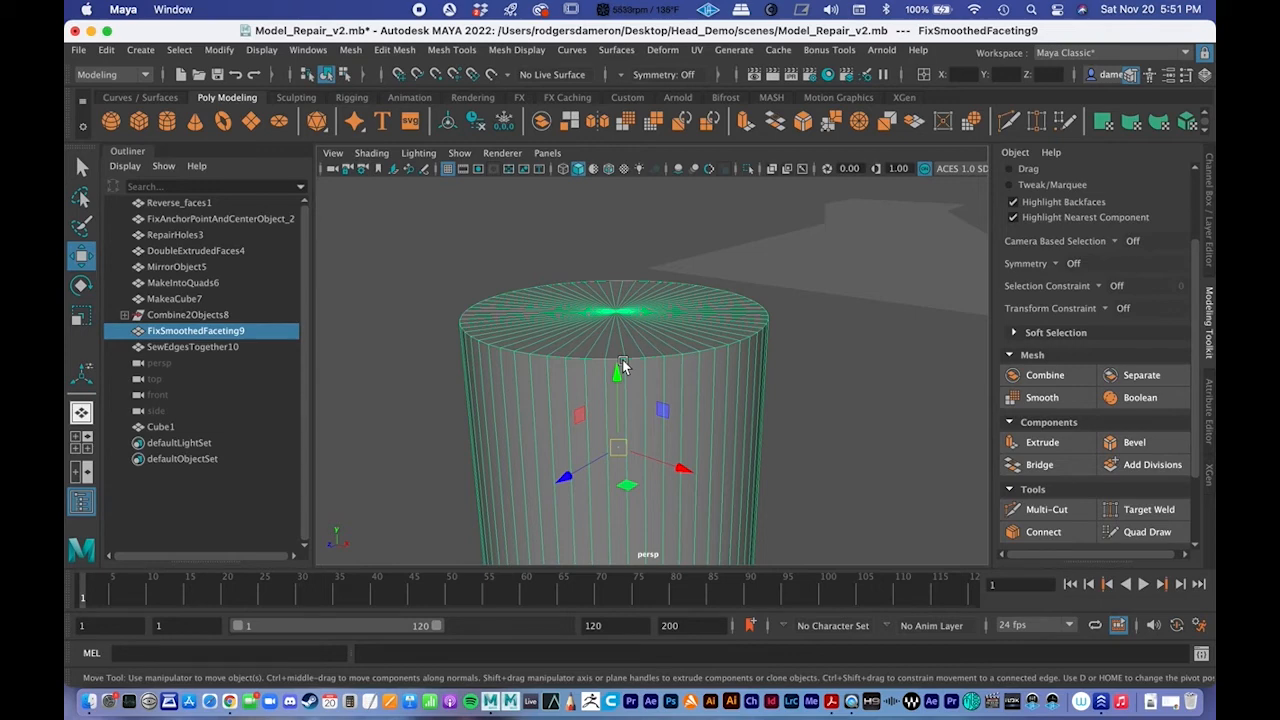
Step: Select the edge loop around the cylinder's top rim and bevel it
key("q")
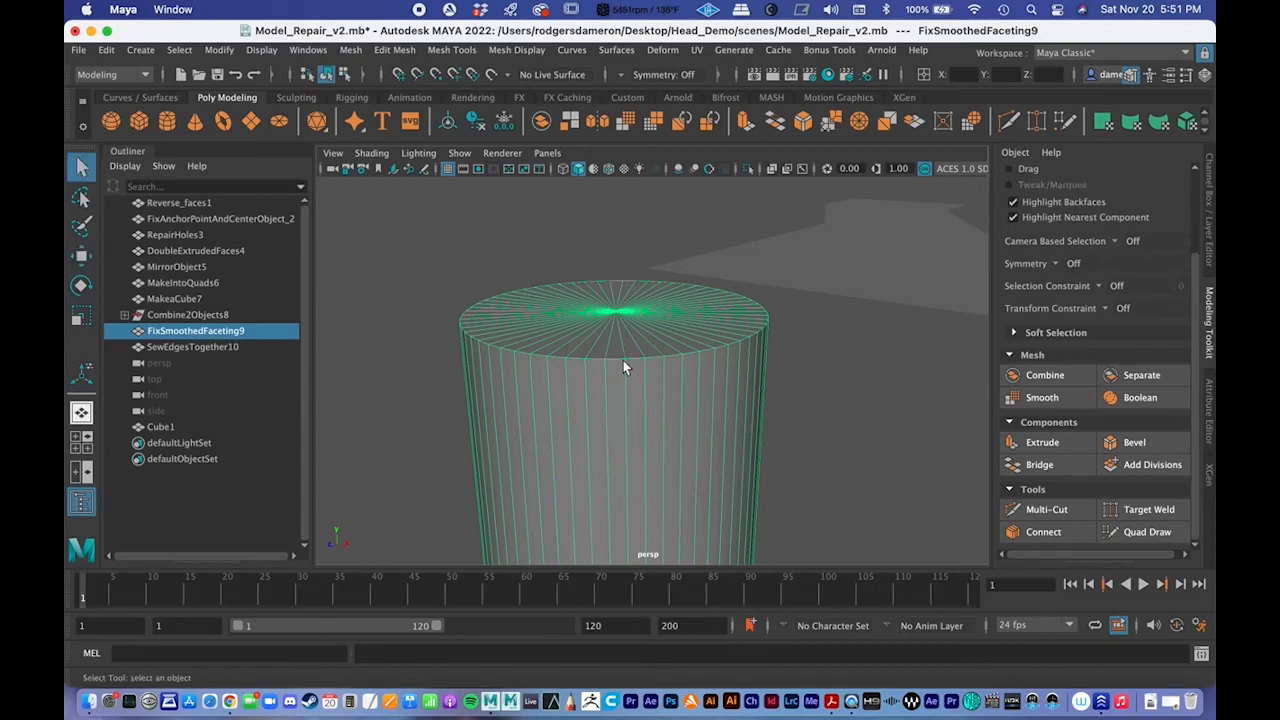
scroll(660, 366, "up", 2)
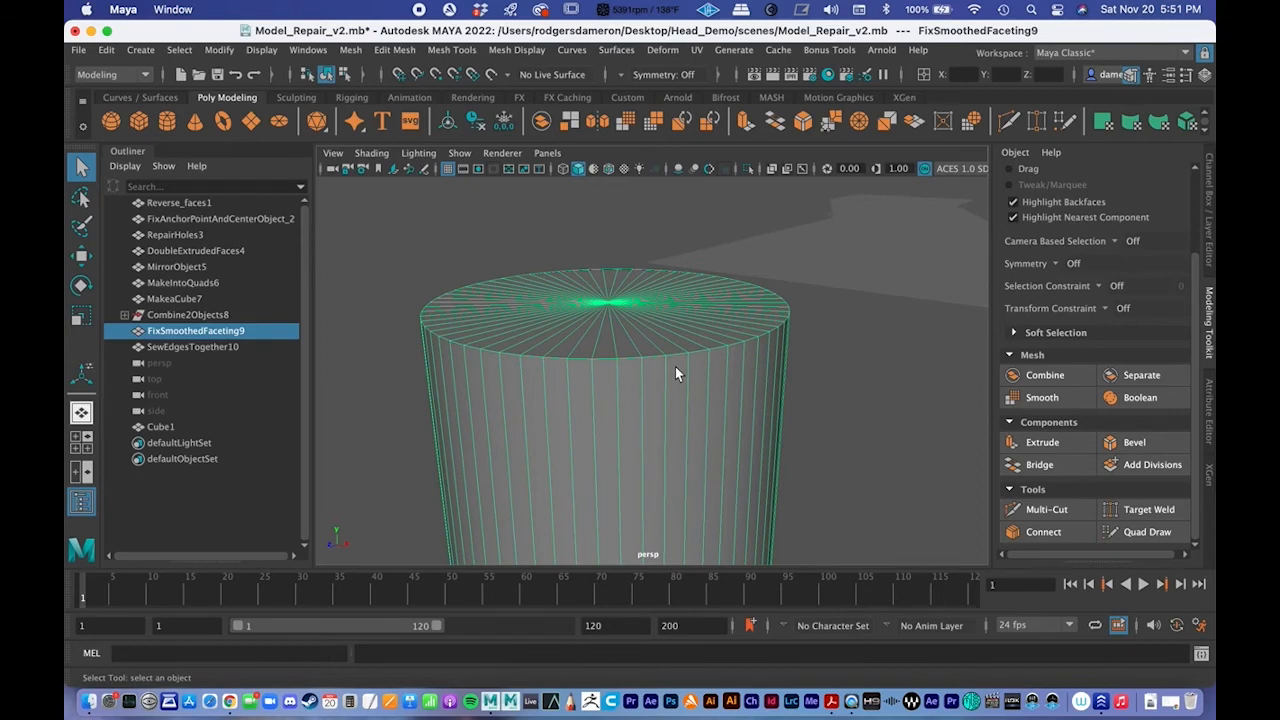
right_click_drag(634, 262, 634, 219)
double_click(628, 356)
scroll(639, 374, "down", 1)
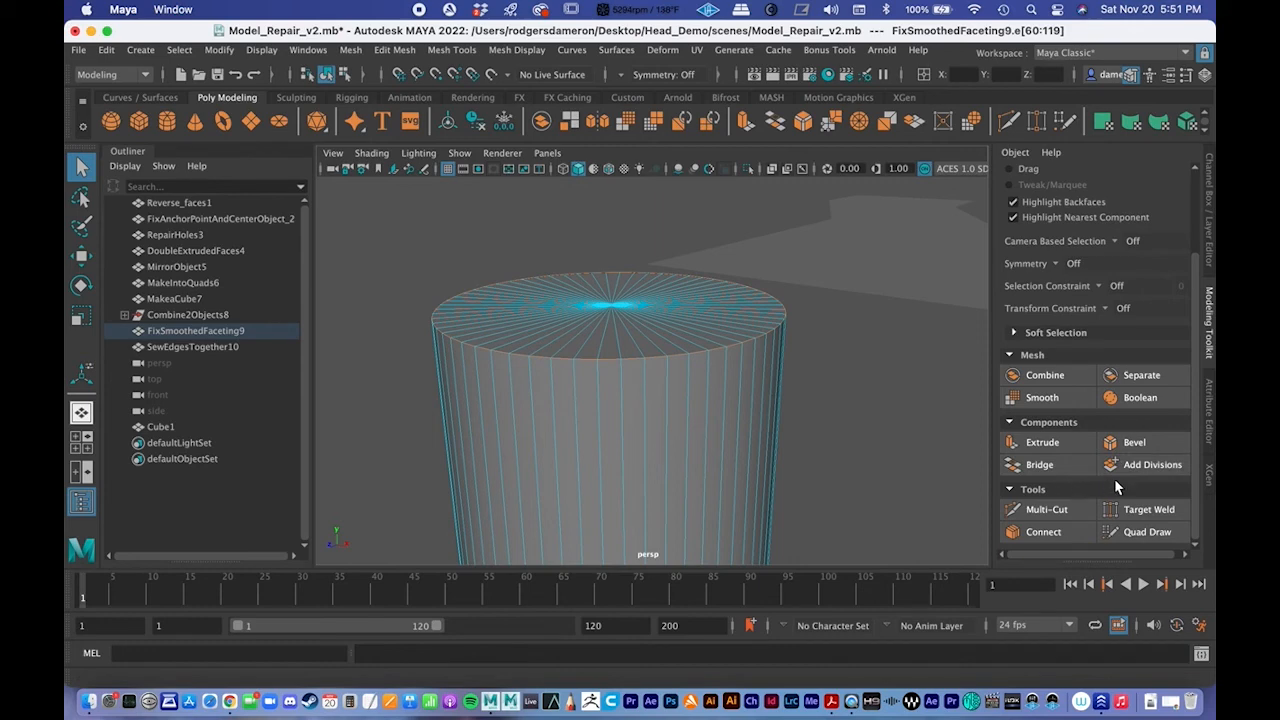
left_click(1138, 442)
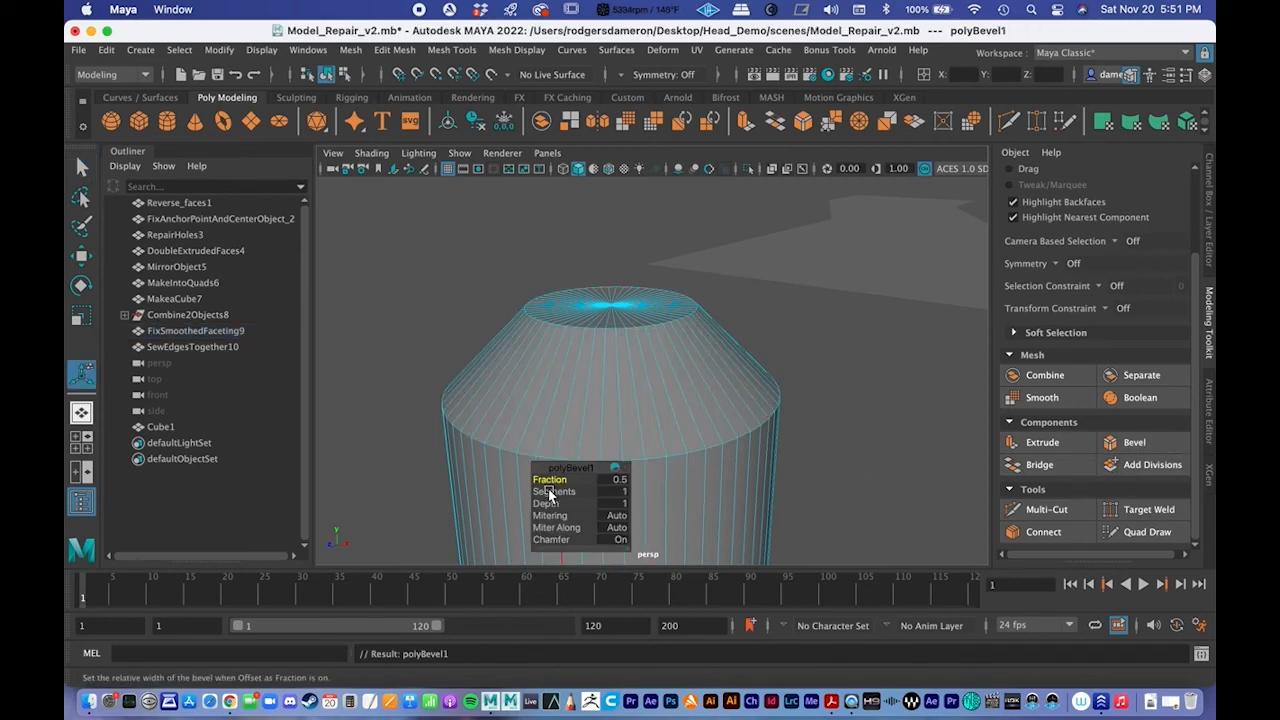
Step: Reduce the rim bevel to a narrow band with several segments and return the cylinder to object mode
mouse_move(547, 487)
left_mouse_down()
mouse_move(560, 485)
mouse_move(540, 486)
mouse_move(558, 485)
mouse_move(549, 492)
left_mouse_up()
key("q")
right_click_drag(579, 262, 690, 244)
left_click(719, 383)
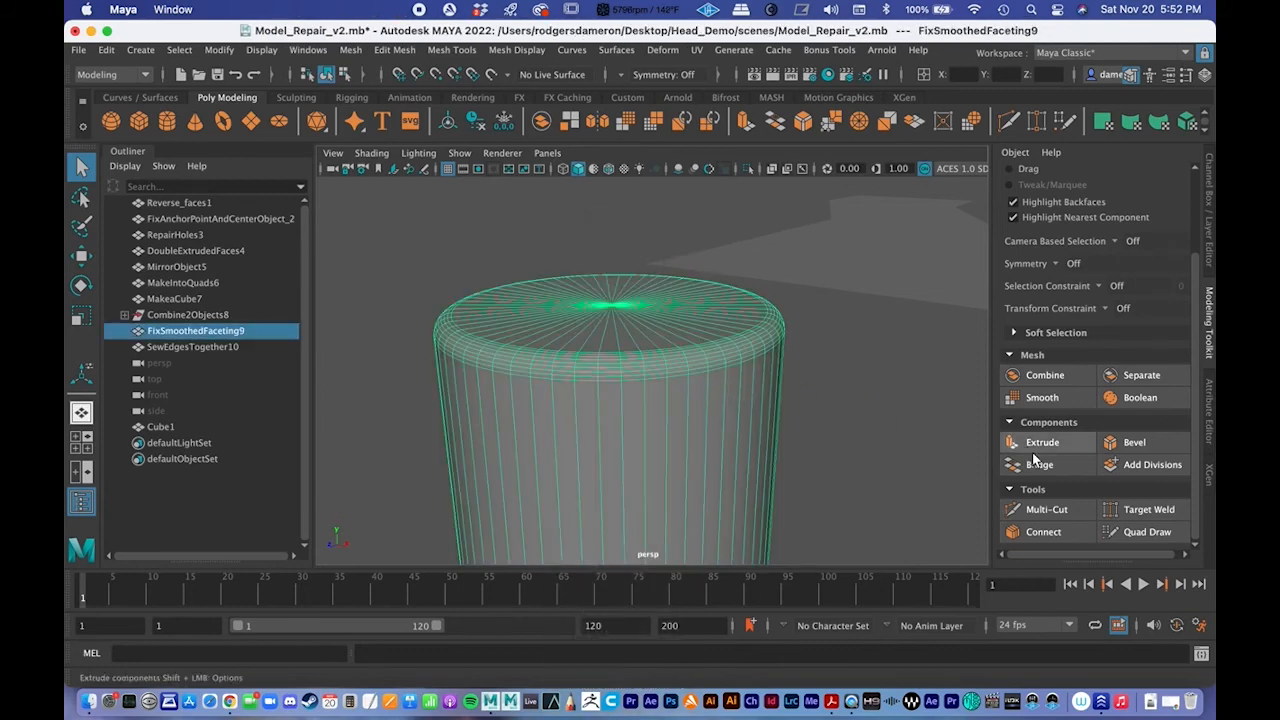
Step: Turn on smooth mesh preview for the beveled cylinder and examine the rim and top cap from several angles
key("3")
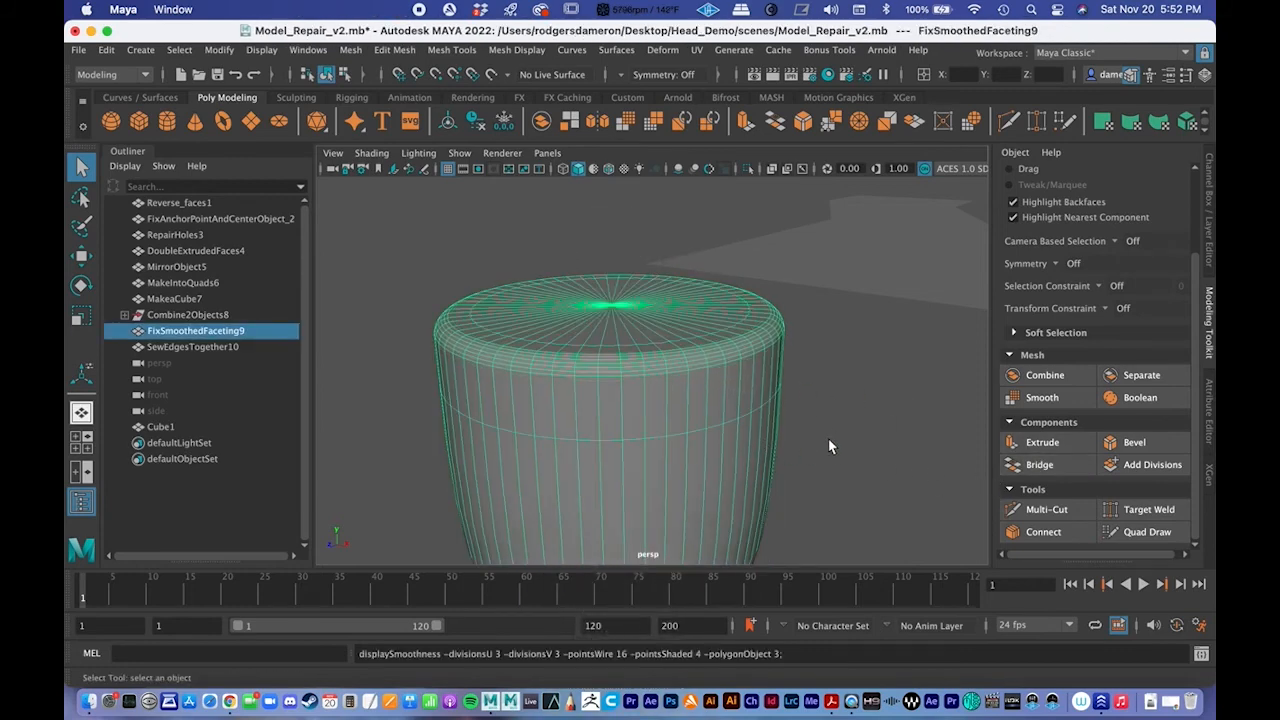
left_click(828, 440)
left_click_drag(791, 437, 790, 470, "alt")
right_click_drag(790, 478, 657, 400, "alt")
left_click_drag(657, 400, 651, 372, "alt")
right_click_drag(651, 372, 677, 380, "alt")
left_click(683, 363)
left_click_drag(677, 380, 577, 430, "alt")
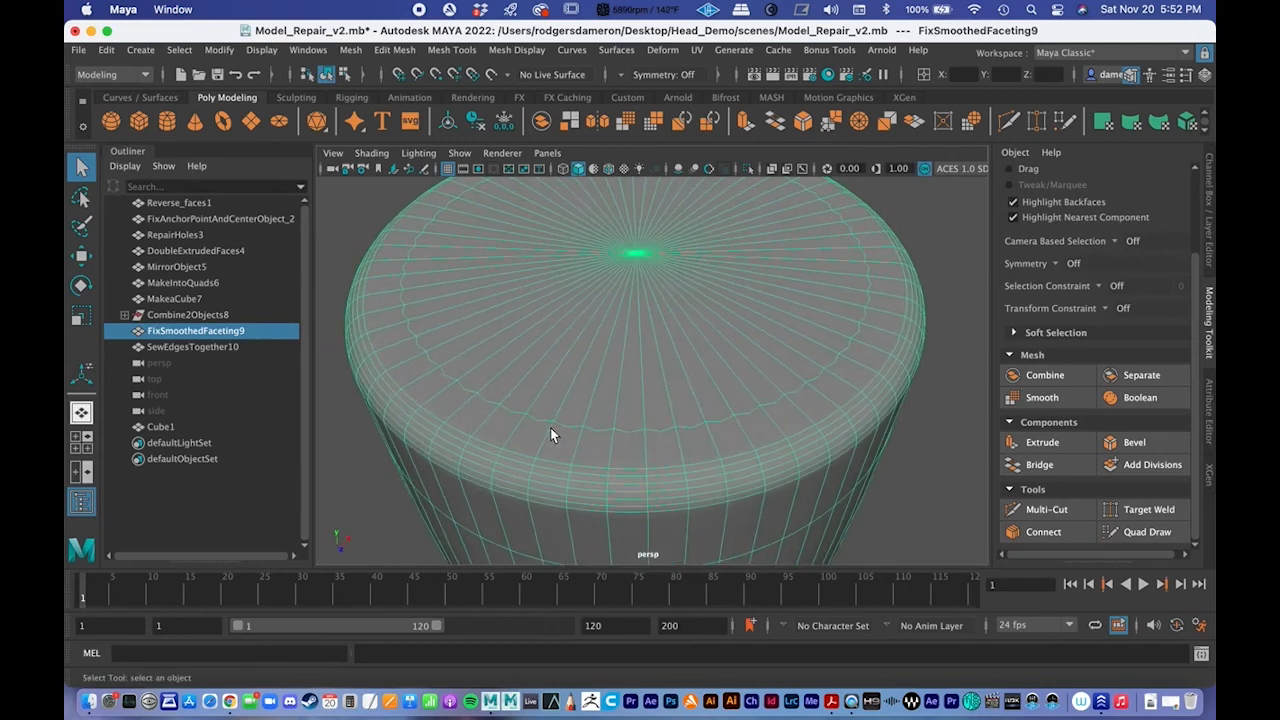
right_click_drag(550, 427, 495, 432, "alt")
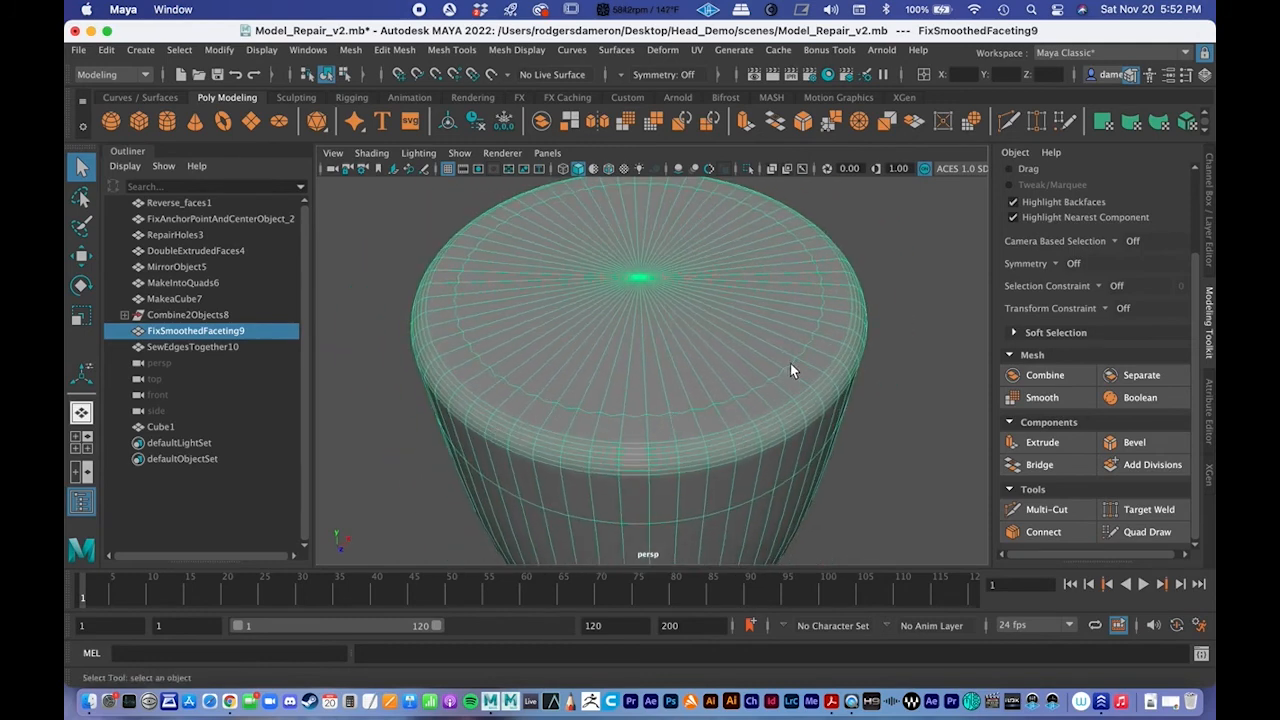
Step: Undo the rim bevel and its setting changes on FixSmoothedFaceting9
key("z")
key("z")
key("z")
key("z")
key("z")
key("z")
key("z")
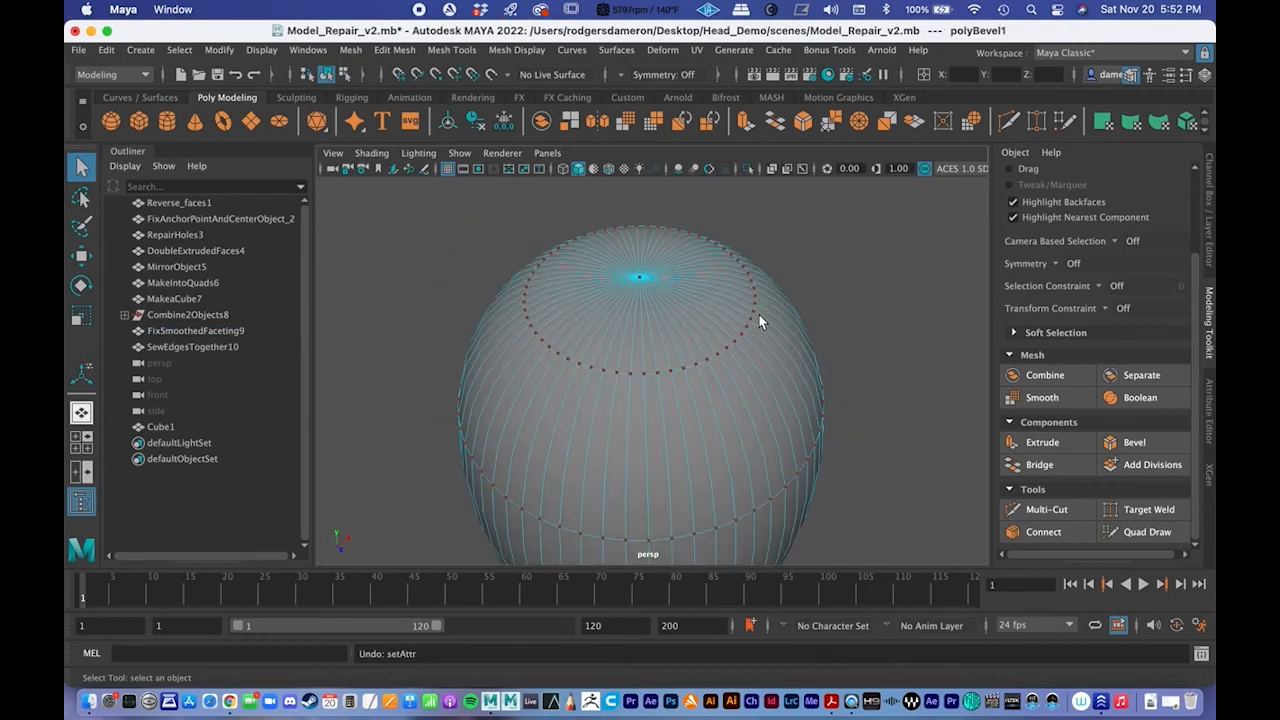
left_click_drag(780, 364, 776, 362, "alt")
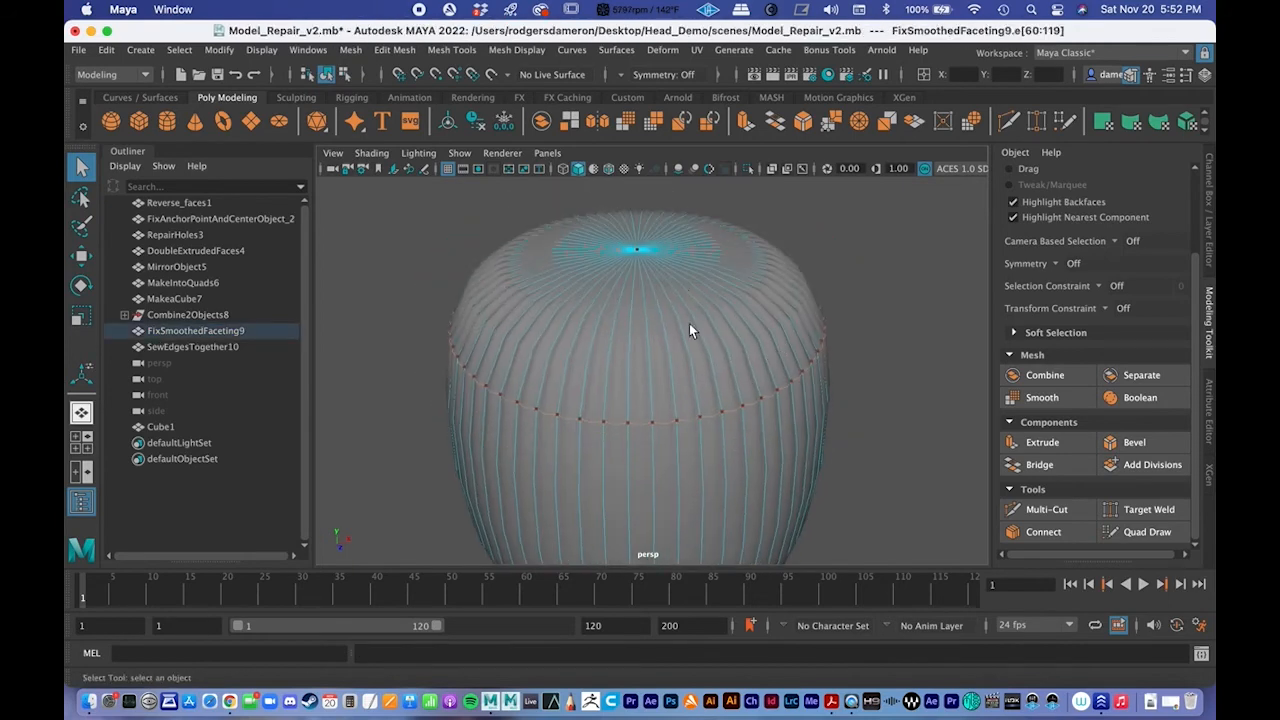
scroll(640, 316, "down", 3)
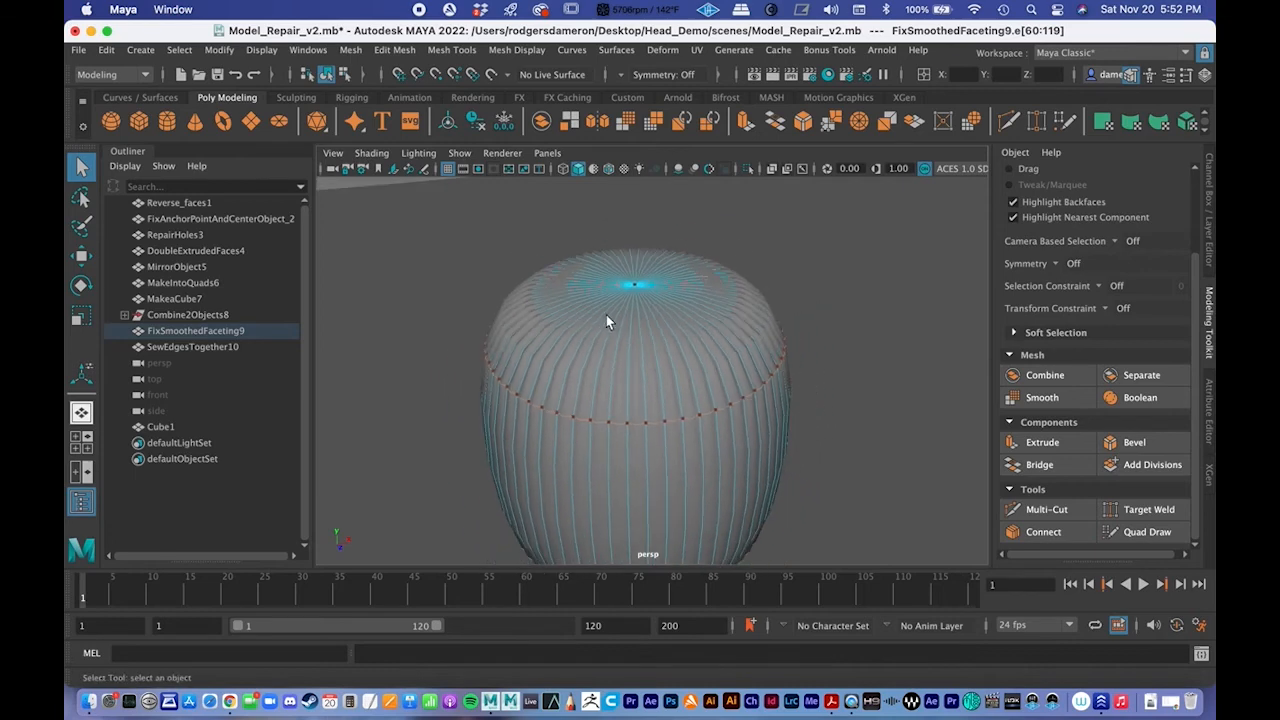
Step: Return FixSmoothedFaceting9 to object mode, clear the edge selection, and select the whole object
right_click_drag(600, 262, 686, 237)
left_click(835, 314)
left_click_drag(655, 452, 617, 386, "alt")
left_click(618, 361)
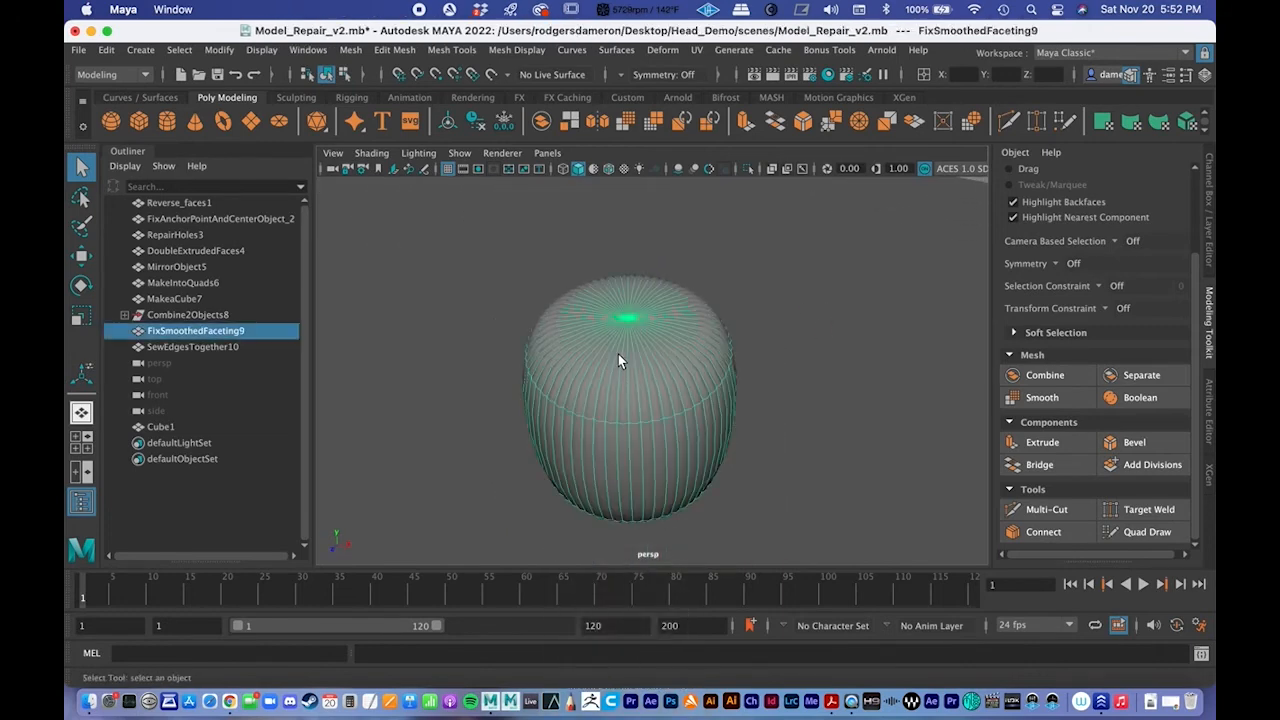
Step: Switch off the cylinder's smooth mesh preview and display its polyCylinder1 construction attributes
key("1")
right_click_drag(623, 357, 557, 428, "alt")
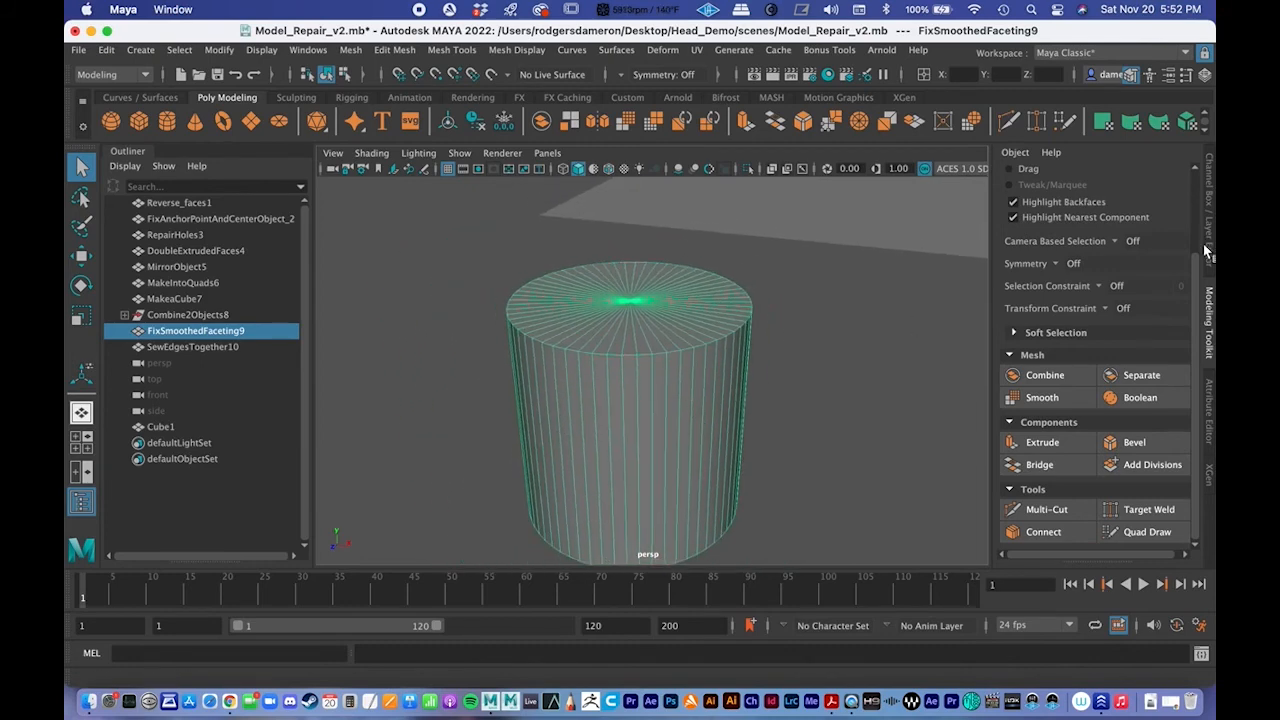
left_click(1211, 422)
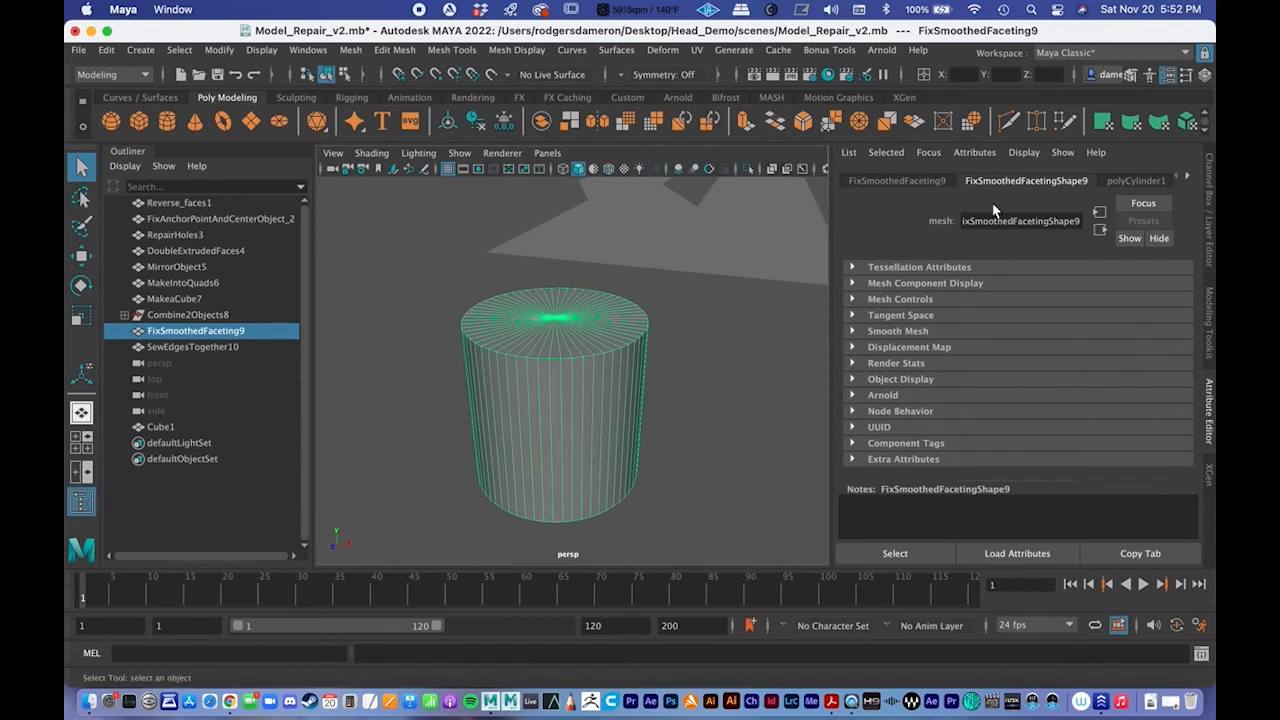
left_click(1127, 182)
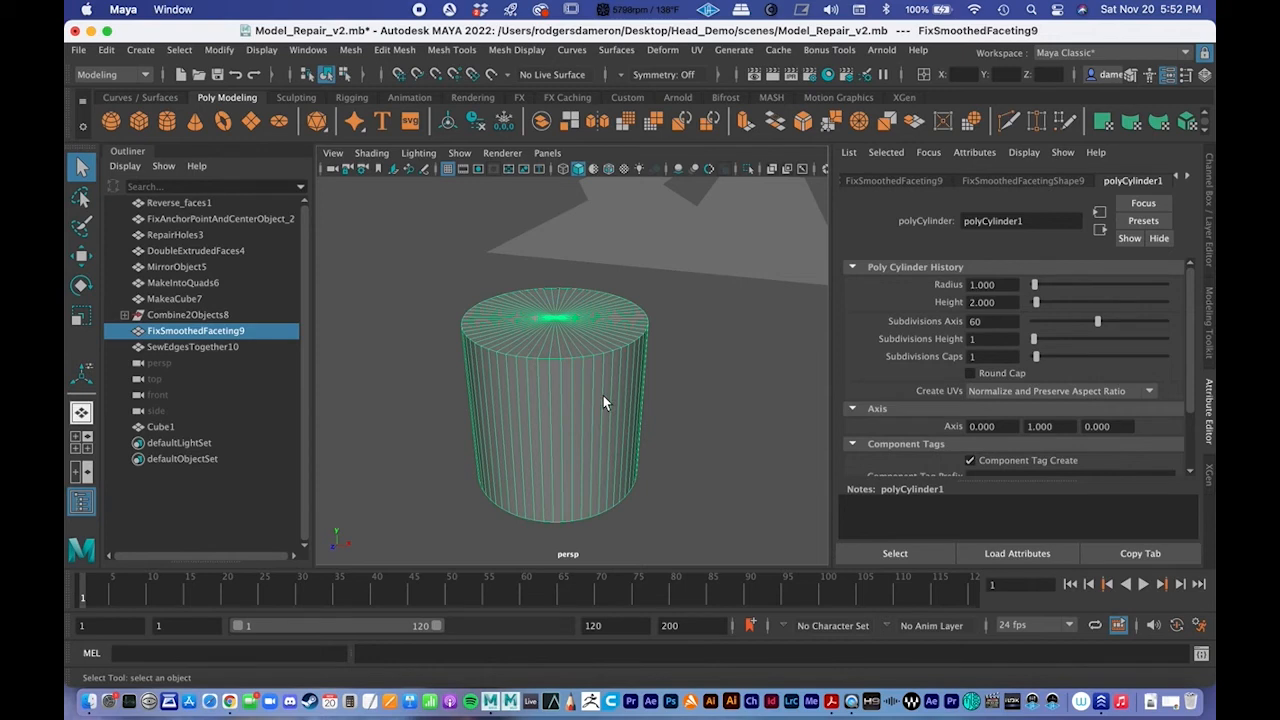
Step: Test-stretch the cylinder vertically to about 1.7 and undo it, then scale the cylinder uniformly to about 1.11
scroll(603, 395, "down", 3)
left_click_drag(615, 423, 490, 395, "alt")
key("r")
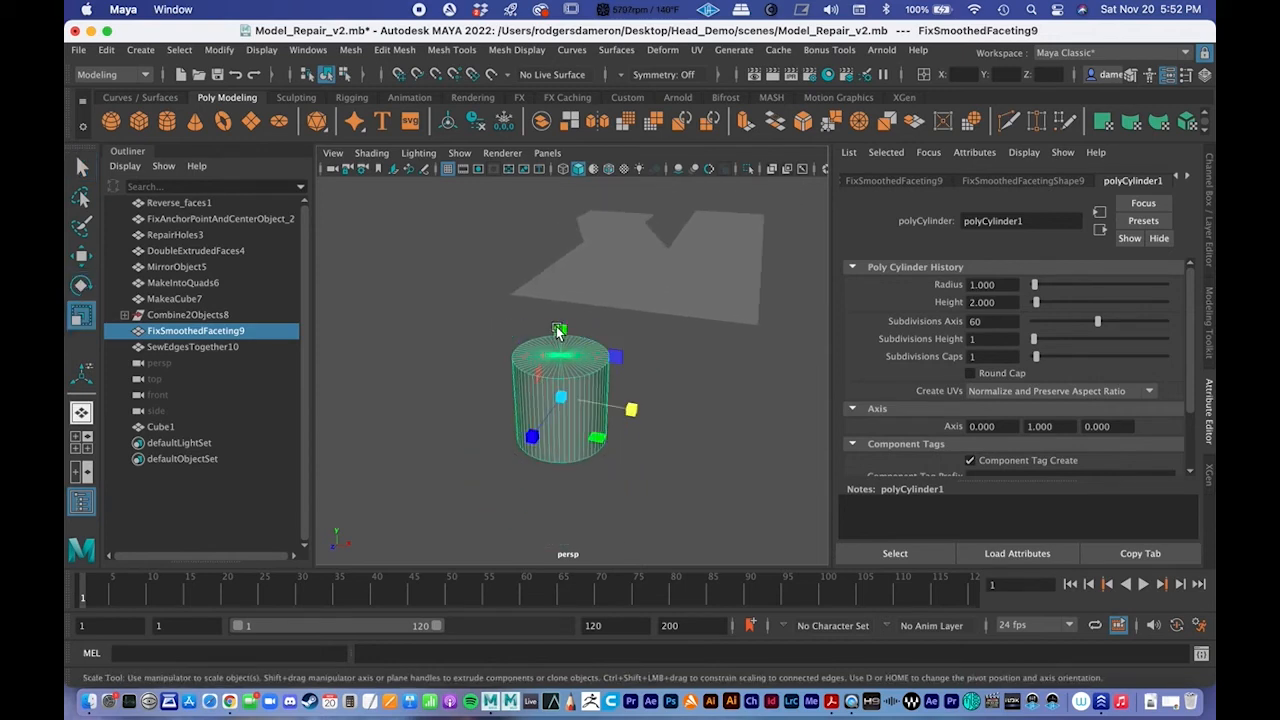
left_click_drag(558, 332, 556, 305)
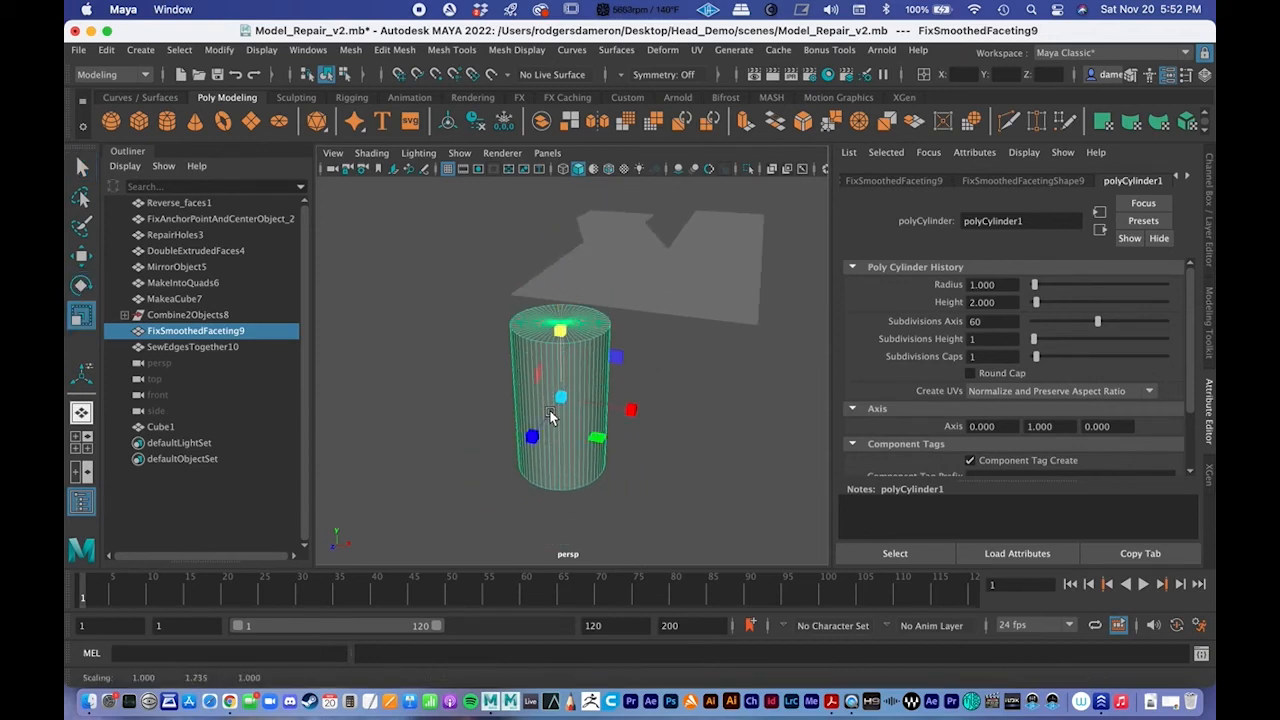
key("super+z")
mouse_move(561, 399)
left_mouse_down()
mouse_move(551, 402)
mouse_move(568, 399)
left_mouse_up()
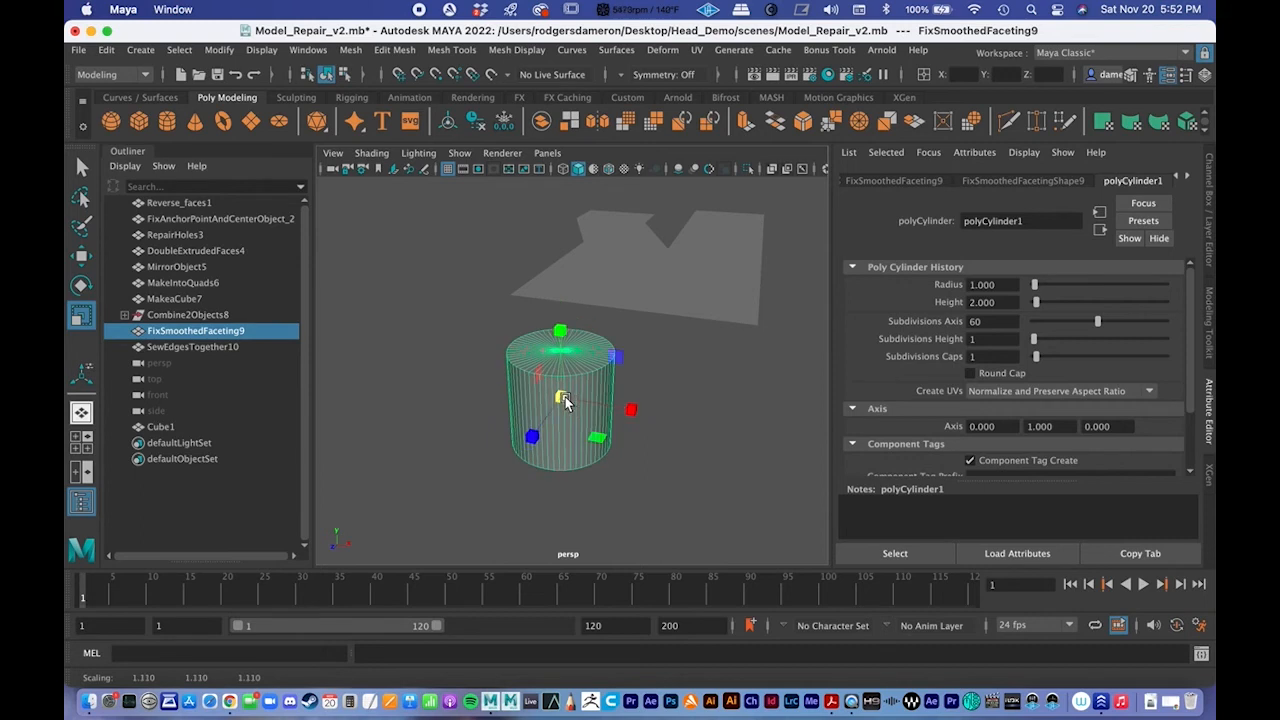
Step: Select one narrow vertical side face of the cylinder and extrude it outward about 1.2 units
scroll(566, 400, "up", 2)
key("q")
right_click(558, 410)
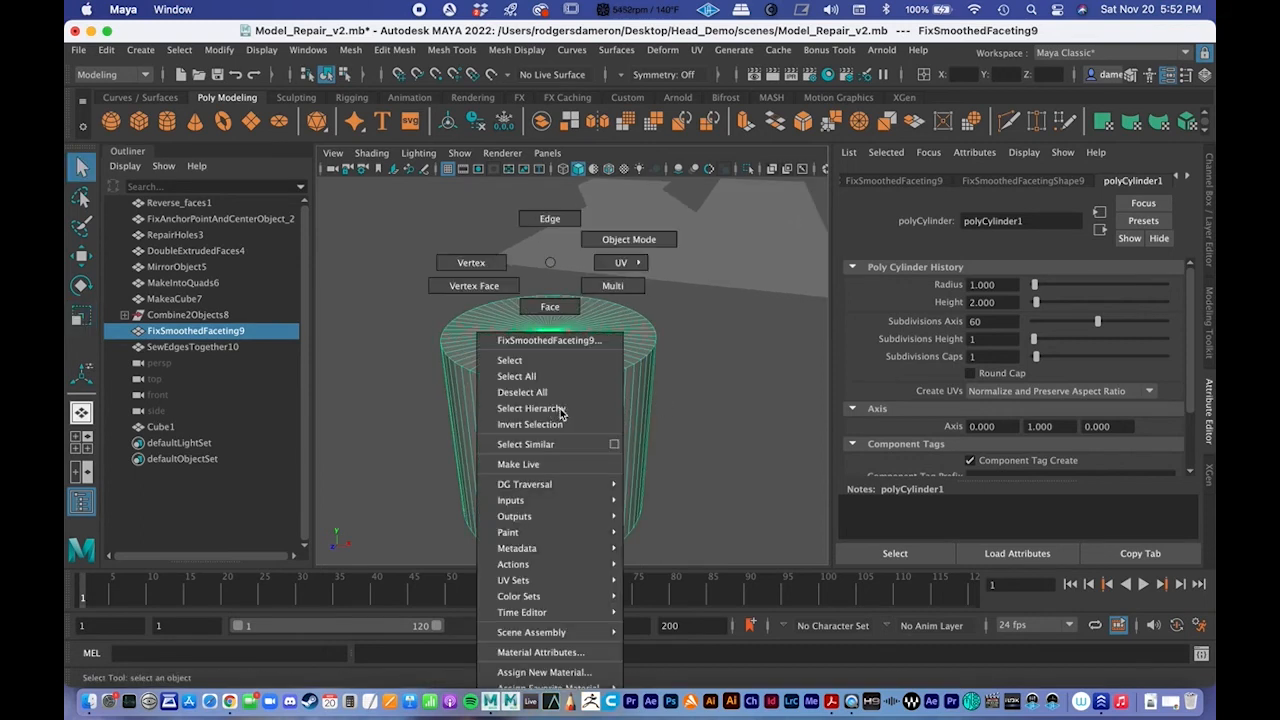
left_click(550, 306)
left_click(596, 455)
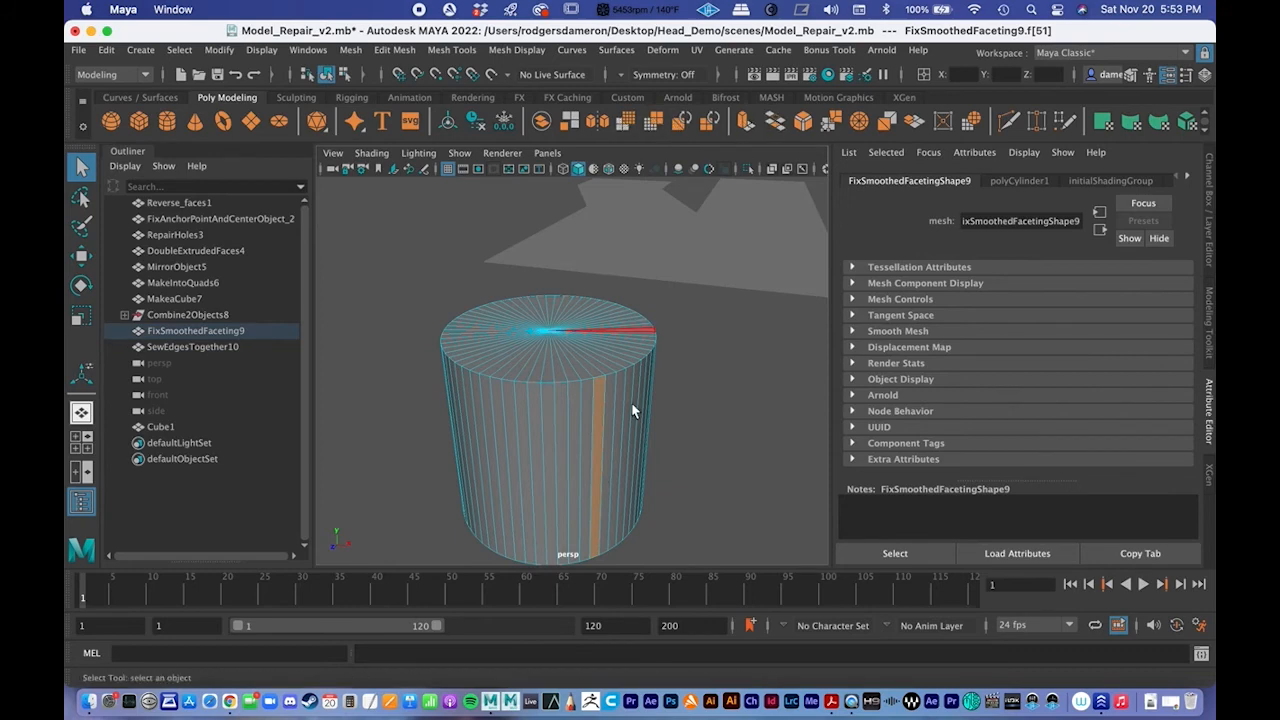
key("ctrl+e")
scroll(543, 371, "down", 4)
left_click_drag(543, 371, 720, 454, "alt")
Step: Return the cylinder to object mode and view the extruded side fin from another angle
key("q")
right_click(498, 339)
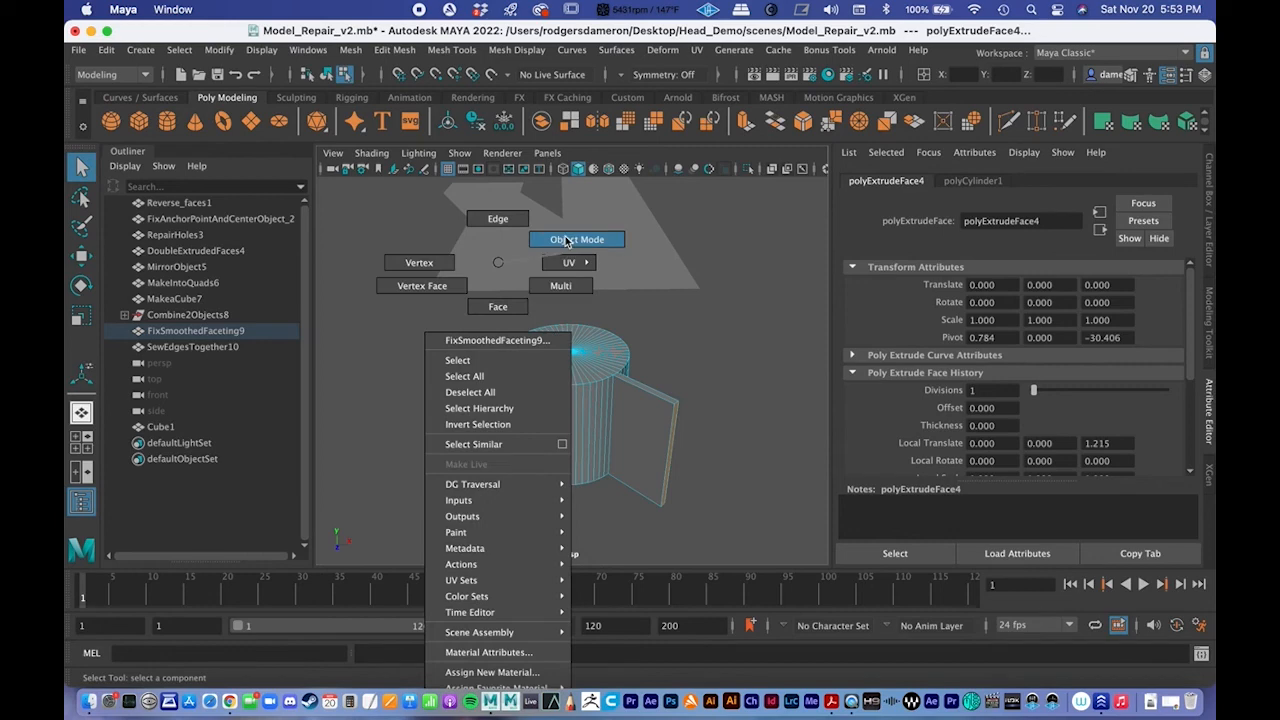
left_click(577, 240)
left_click_drag(580, 397, 533, 386, "alt")
left_click_drag(620, 388, 585, 386, "alt")
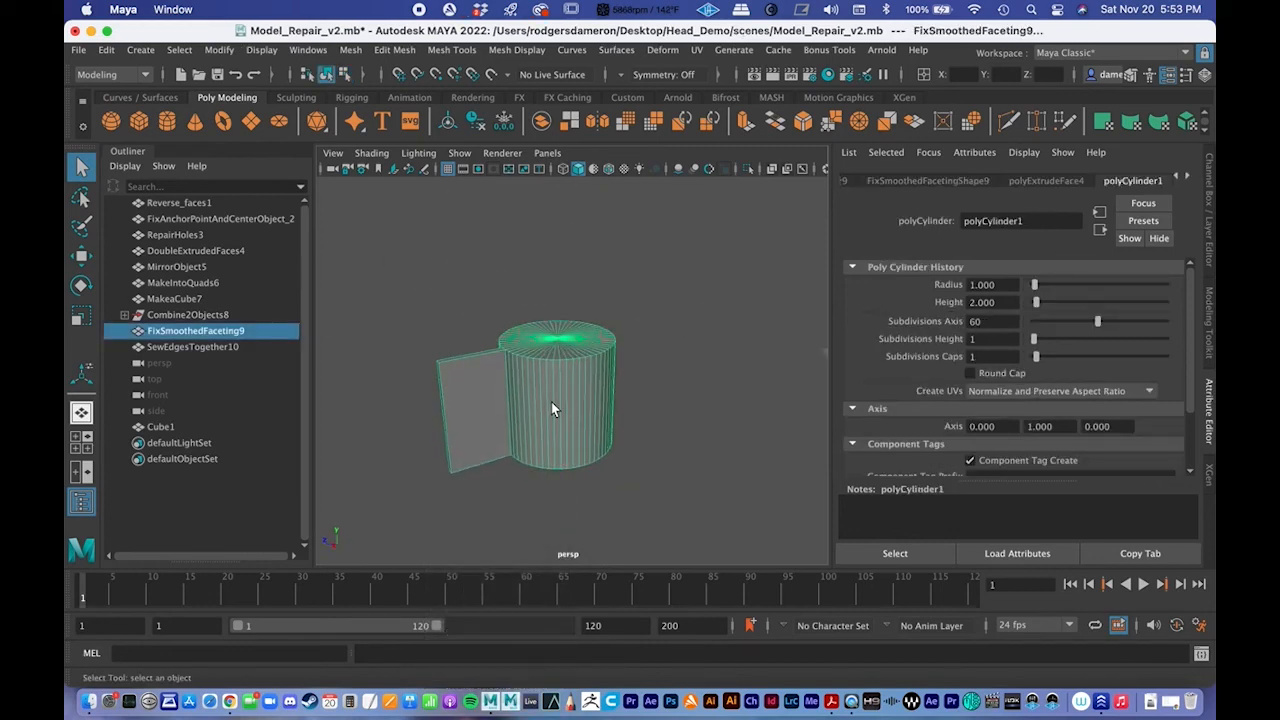
Step: Undo the side face extrusion and its face selection, and put the cylinder back in object mode
key("ctrl+z")
key("ctrl+z")
key("ctrl+z")
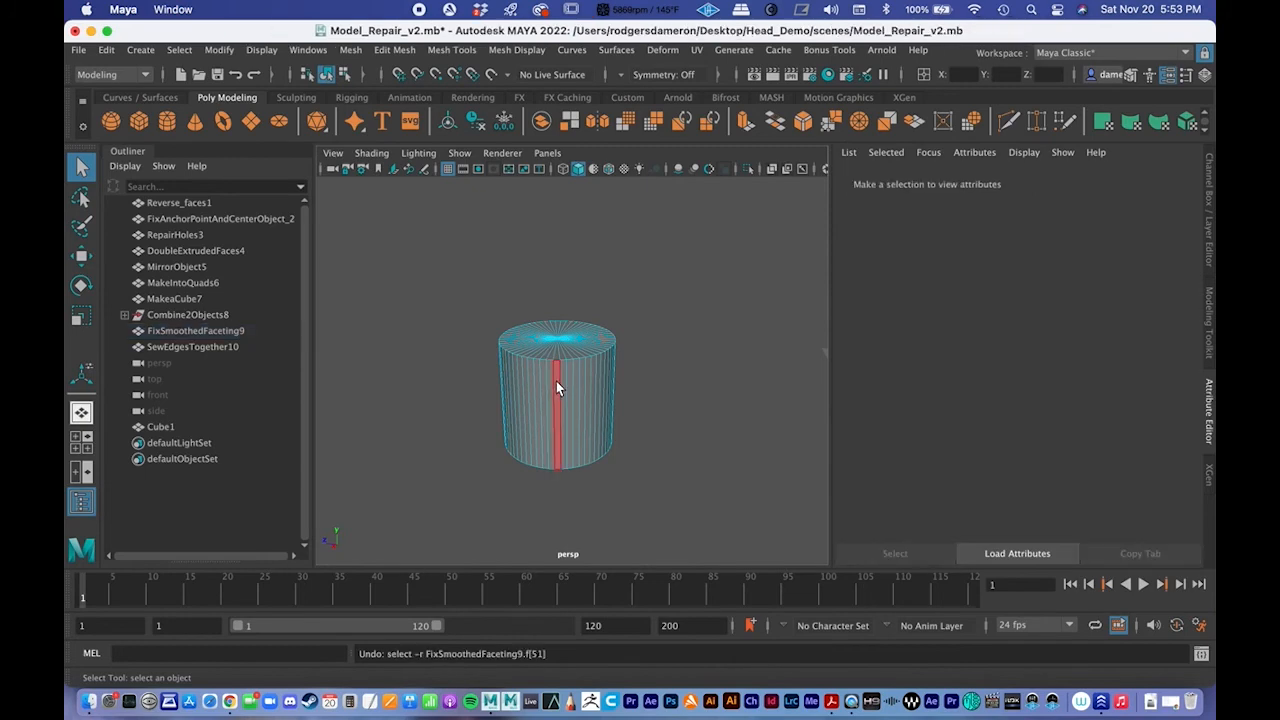
right_click_drag(549, 262, 628, 241)
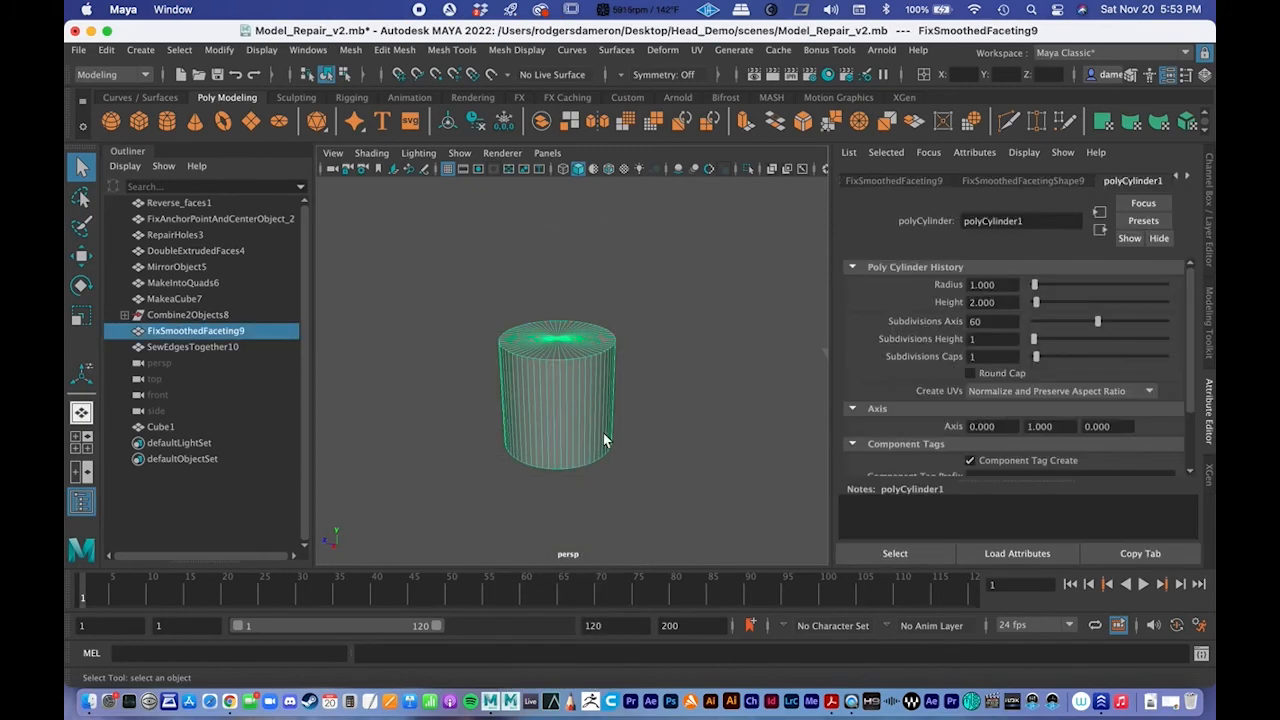
Step: Examine the cylinder's top cap edges up close against its axis subdivision setting
left_click_drag(526, 349, 548, 353, "alt")
right_click_drag(391, 357, 506, 351, "alt")
middle_click_drag(506, 351, 541, 400, "alt")
right_click_drag(541, 400, 523, 371, "alt")
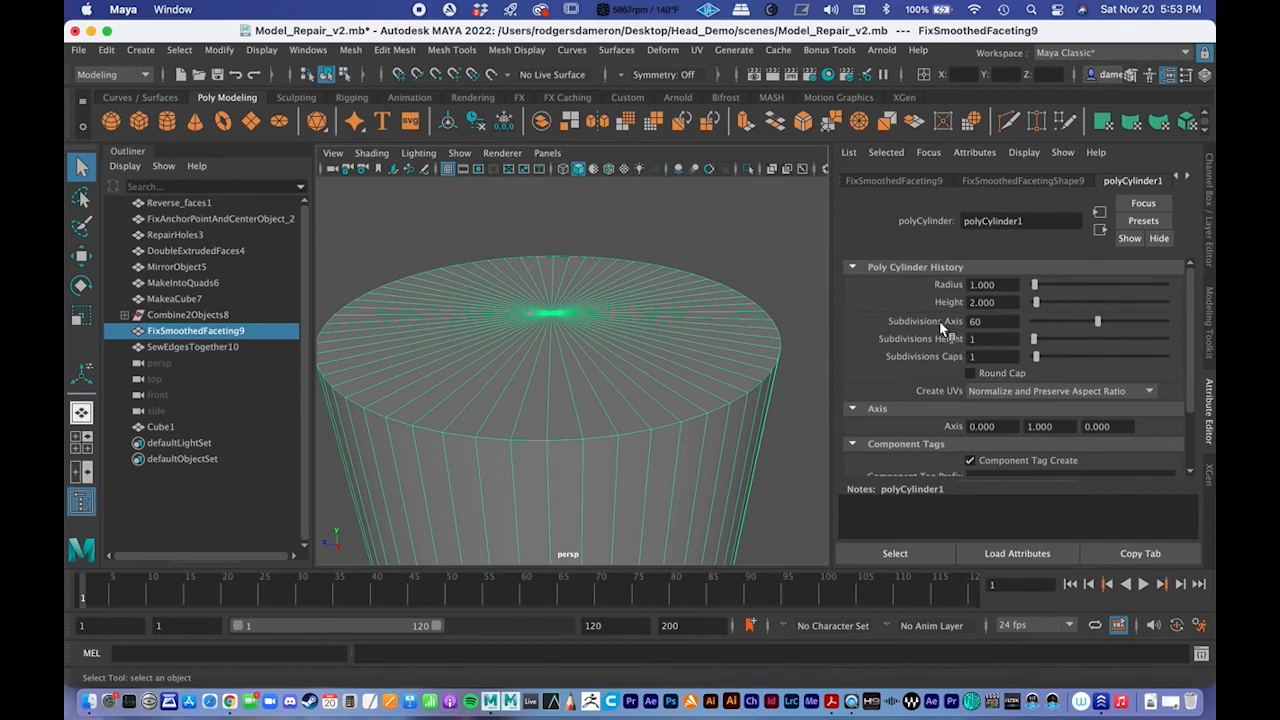
left_click_drag(599, 370, 584, 368, "alt")
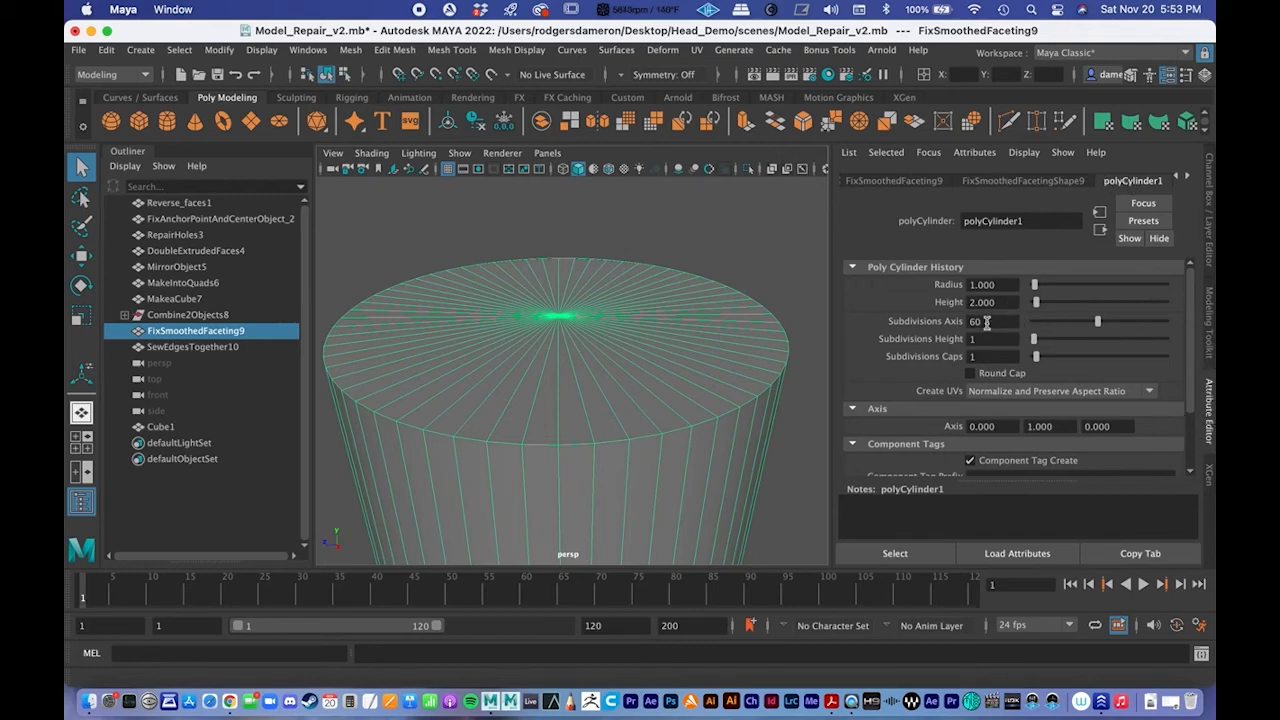
mouse_move(1098, 323)
left_mouse_down()
mouse_move(1046, 328)
mouse_move(1097, 328)
left_mouse_up()
left_click_drag(481, 352, 594, 340, "alt")
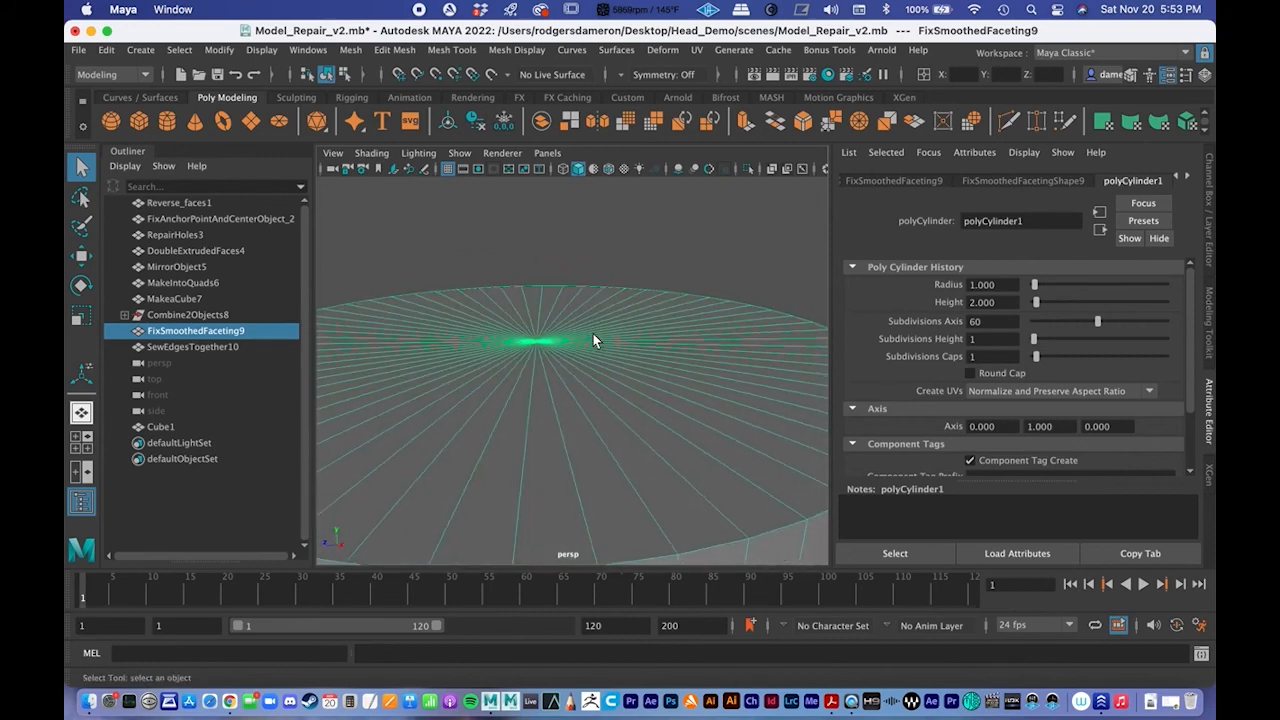
Step: Select the FixSmoothedFaceting9 cylinder in the top view and frame its cap up close
right_click_drag(594, 340, 537, 337, "alt")
left_click_drag(537, 337, 464, 392, "alt")
key("space")
key("space")
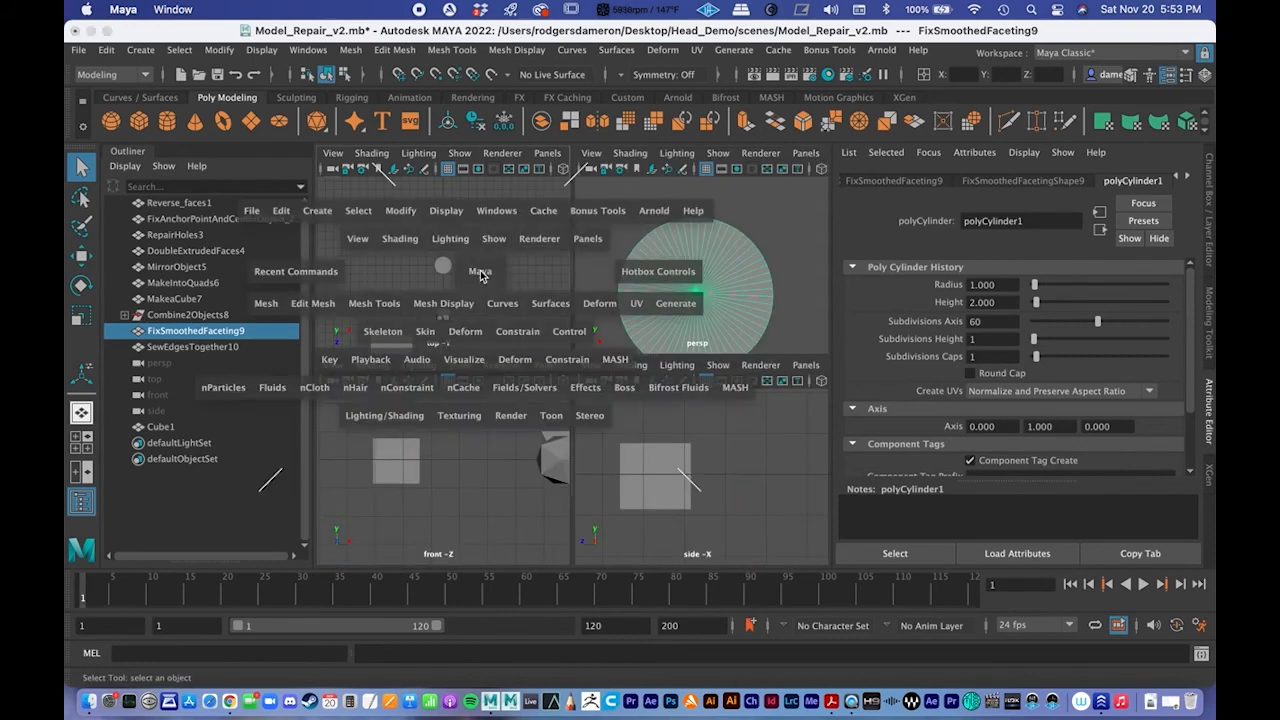
left_click(580, 371)
middle_click_drag(585, 375, 567, 351, "alt")
middle_click_drag(508, 322, 537, 426, "alt")
right_click_drag(537, 426, 513, 279, "alt")
middle_click_drag(512, 285, 565, 383, "alt")
left_click(580, 225)
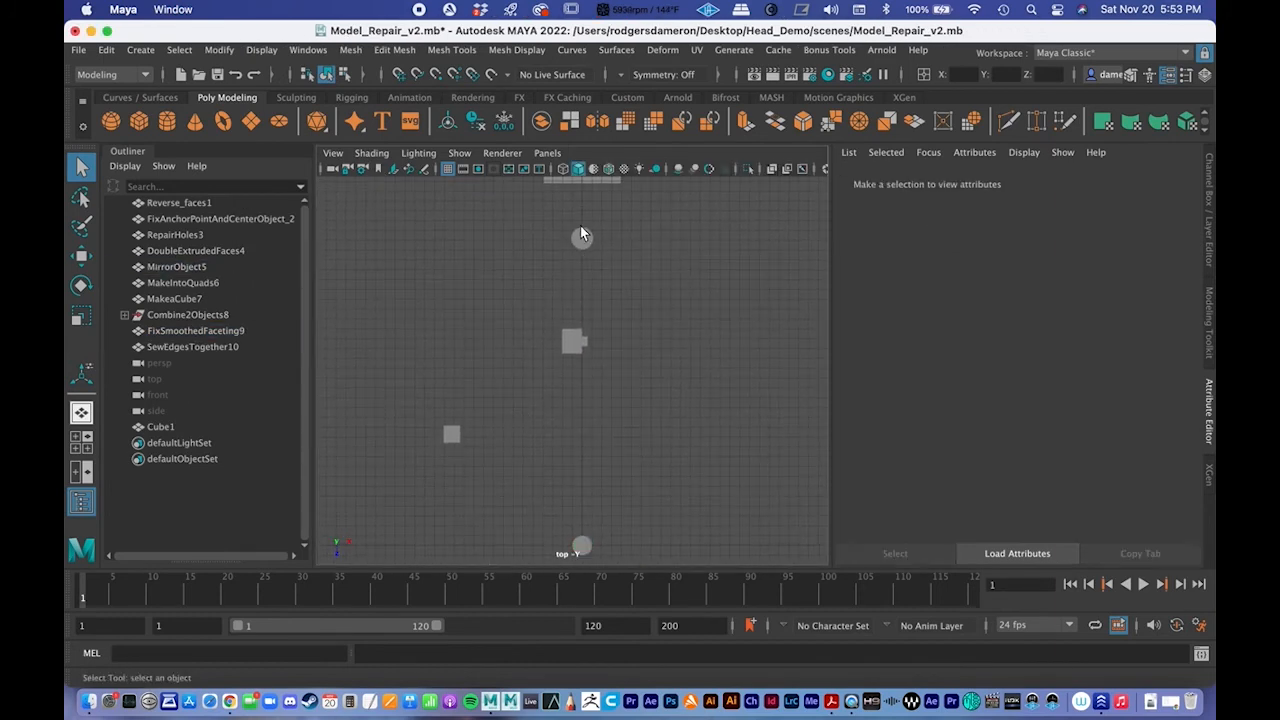
left_click(581, 233)
key("f")
right_click_drag(447, 330, 398, 308, "alt")
middle_click_drag(471, 316, 468, 341, "alt")
Step: Select the faces on one half of the cylinder's cap and inspect the selection in the perspective view
left_click_drag(336, 190, 812, 373)
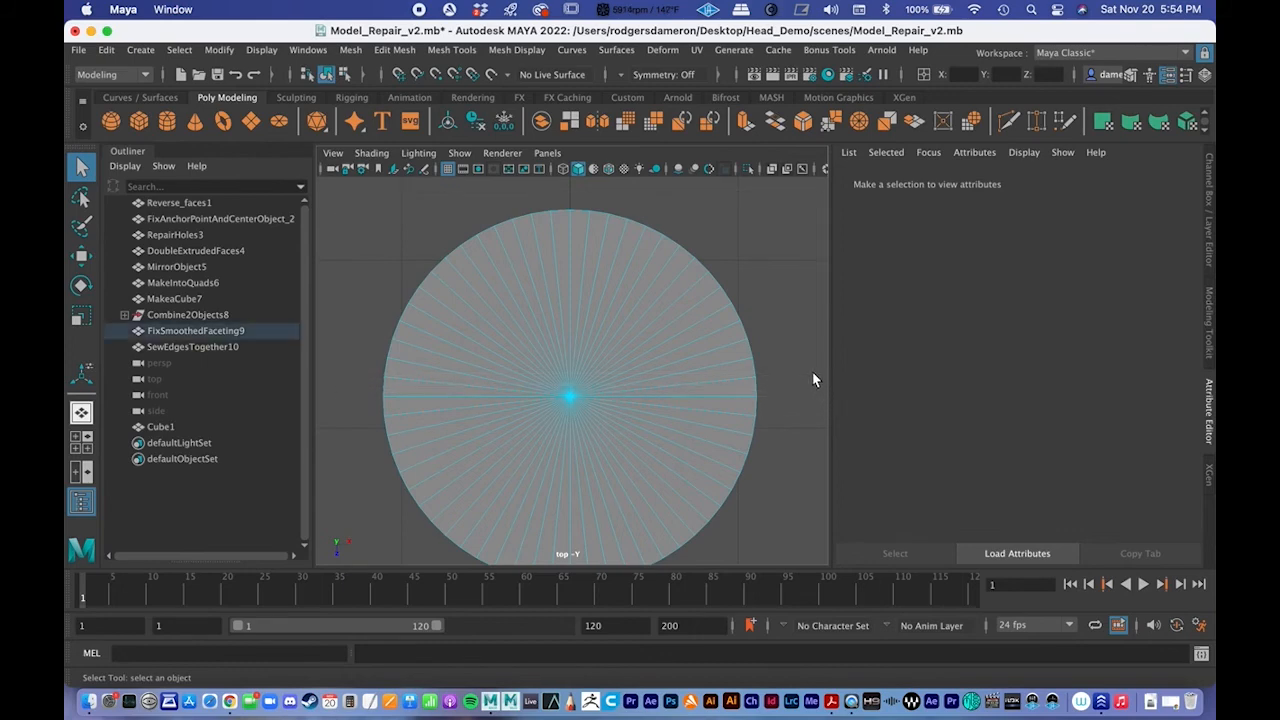
middle_click_drag(718, 340, 714, 264, "alt")
right_click_drag(714, 264, 491, 295, "alt")
left_click_drag(539, 347, 568, 422)
right_click_drag(568, 422, 838, 414, "alt")
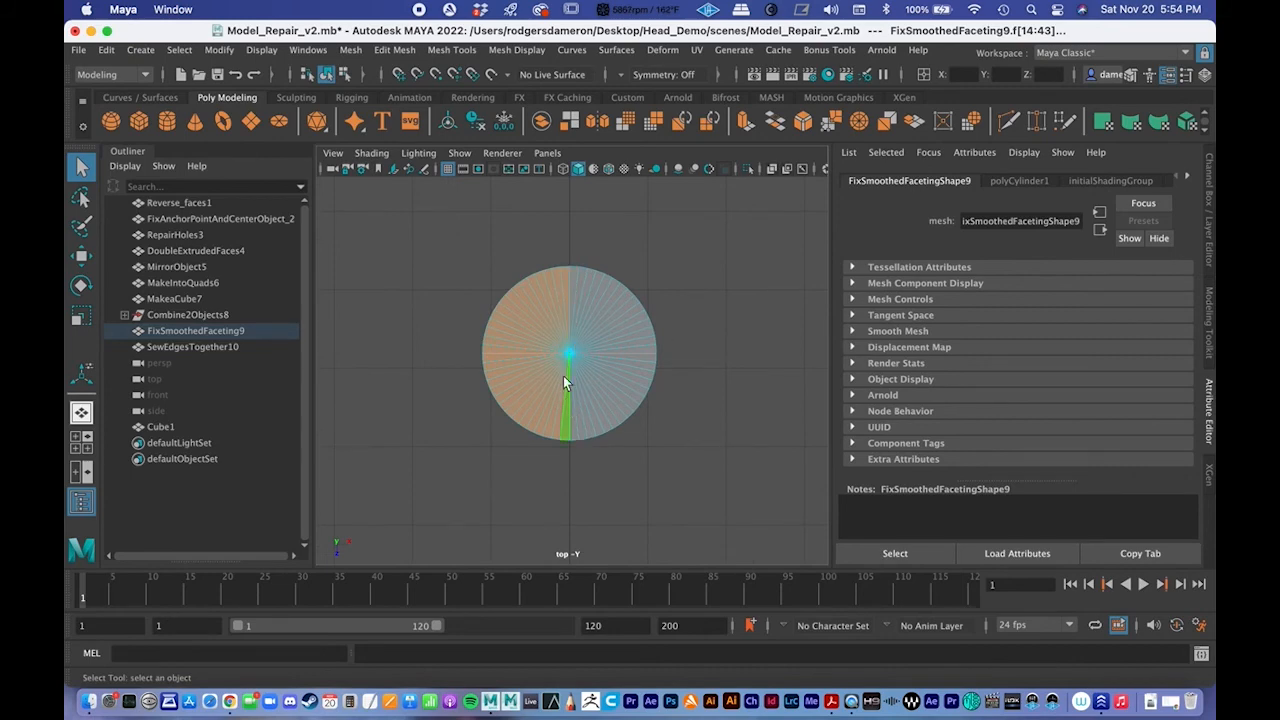
key("space")
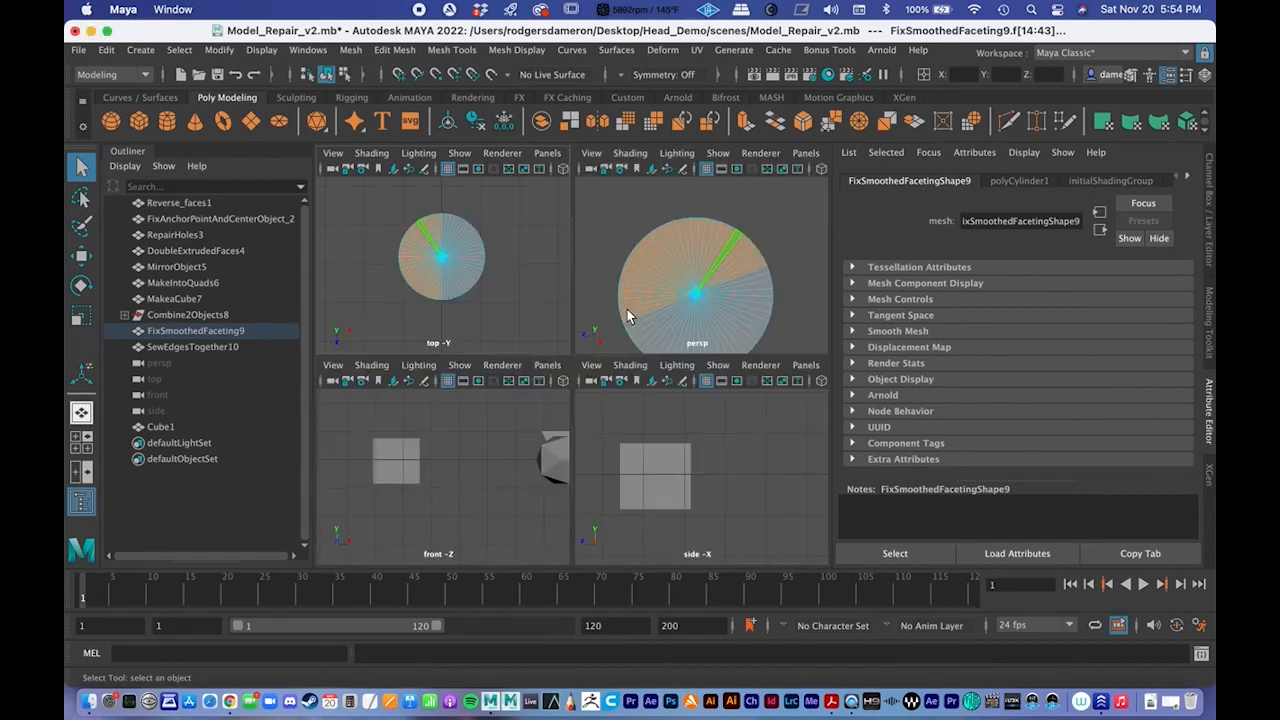
key("space")
left_click_drag(663, 314, 659, 278, "alt")
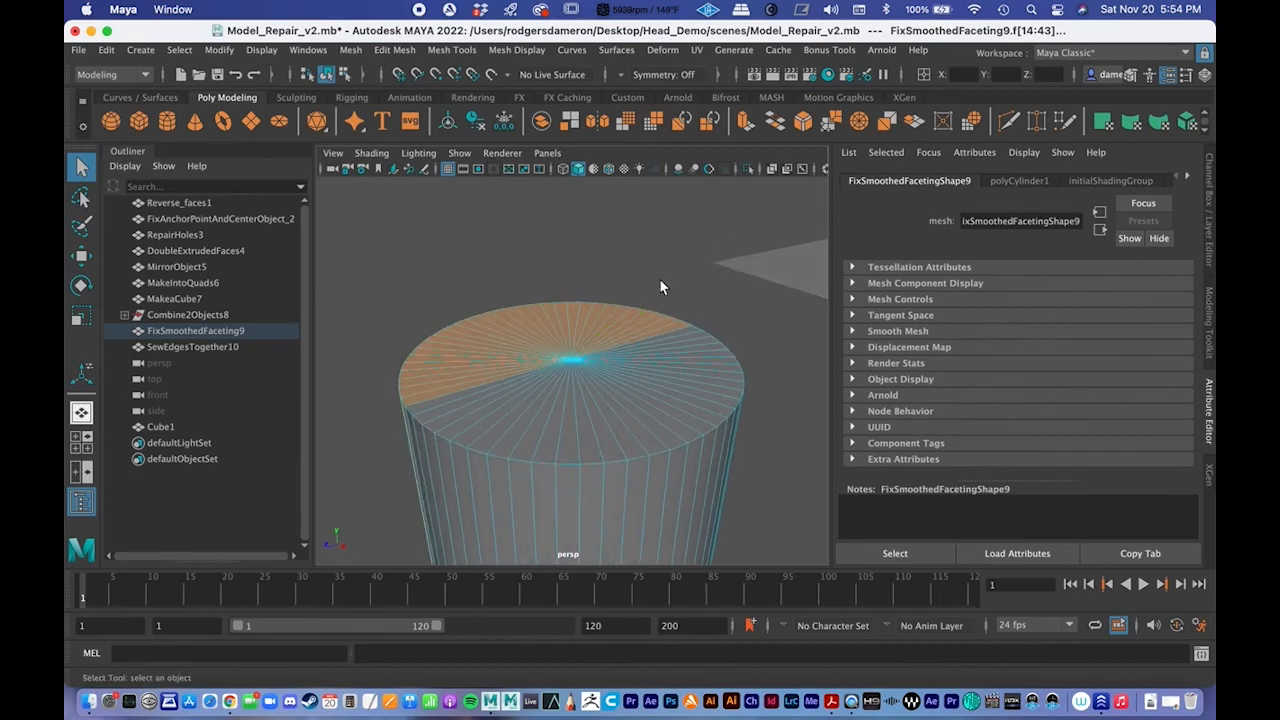
Step: Return the cylinder to object mode and briefly preview it smoothed with its single cap subdivision
right_click_drag(530, 265, 594, 239)
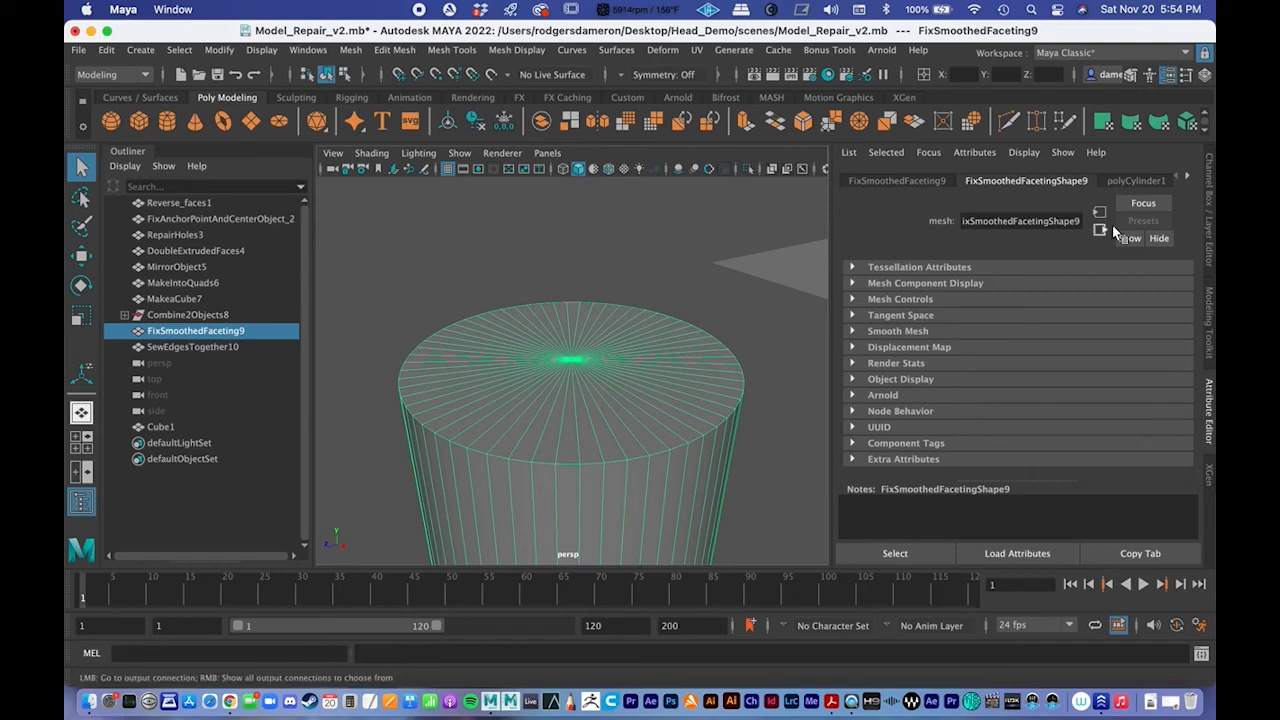
left_click(1121, 179)
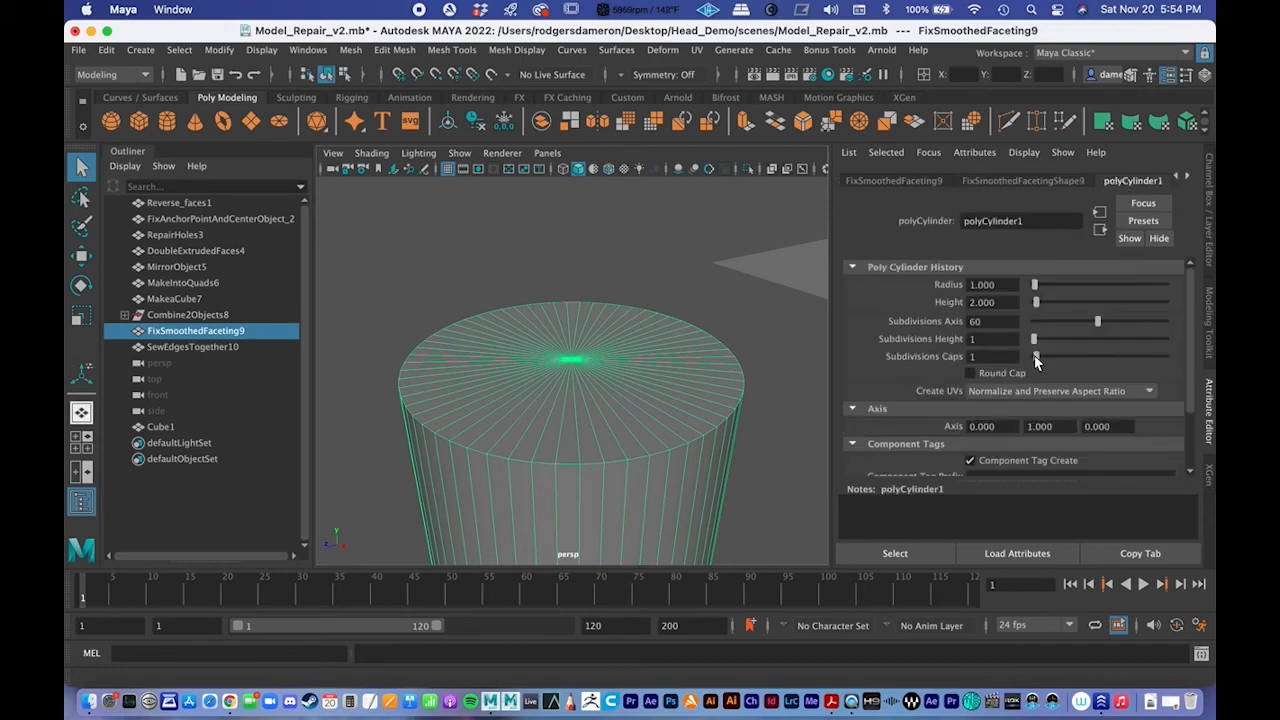
key("3")
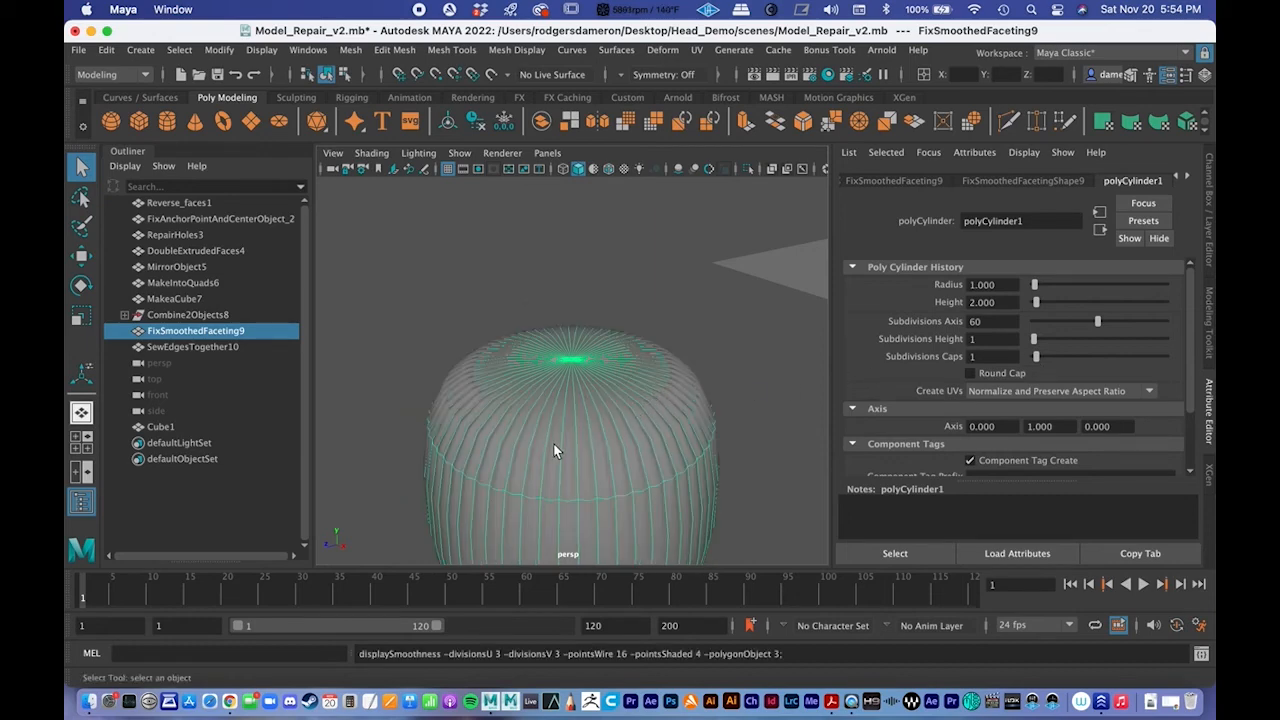
key("1")
Step: Set the cylinder's Subdivisions Caps to 5 and preview the smoothed result with and without its wireframe
left_click_drag(1036, 361, 1047, 358)
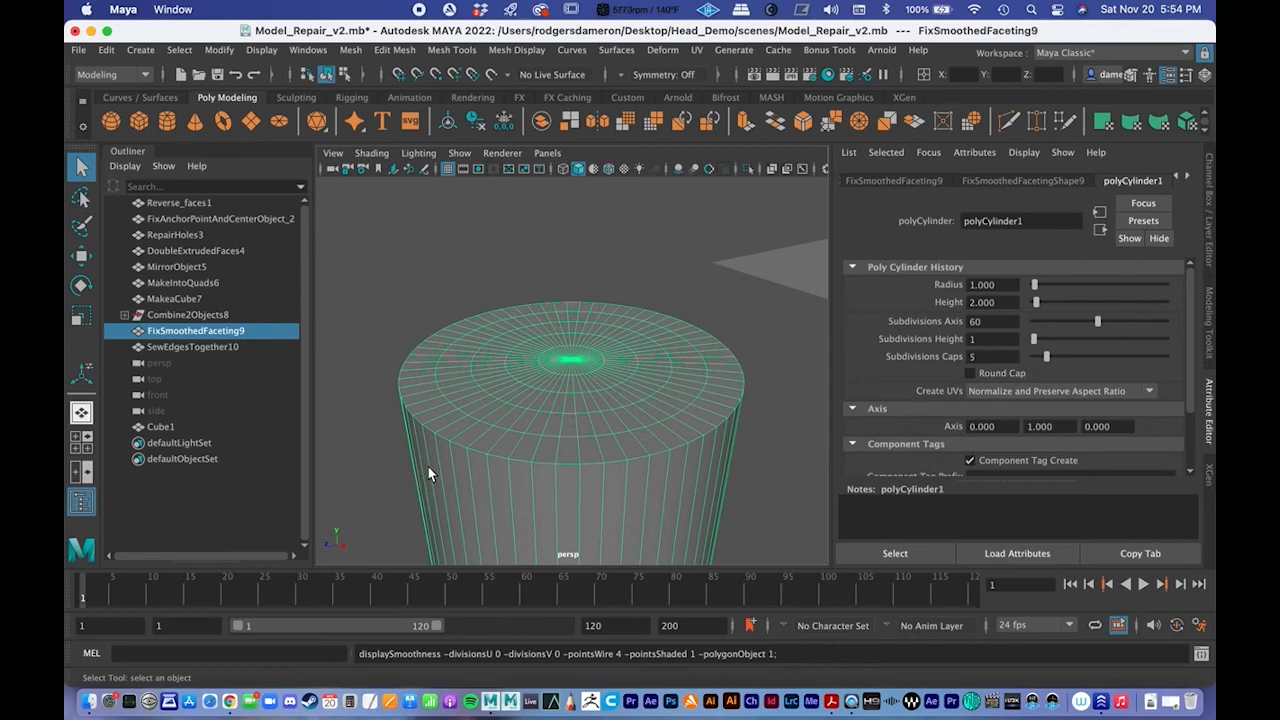
key("3")
left_click(555, 244)
left_click_drag(584, 361, 617, 382, "alt")
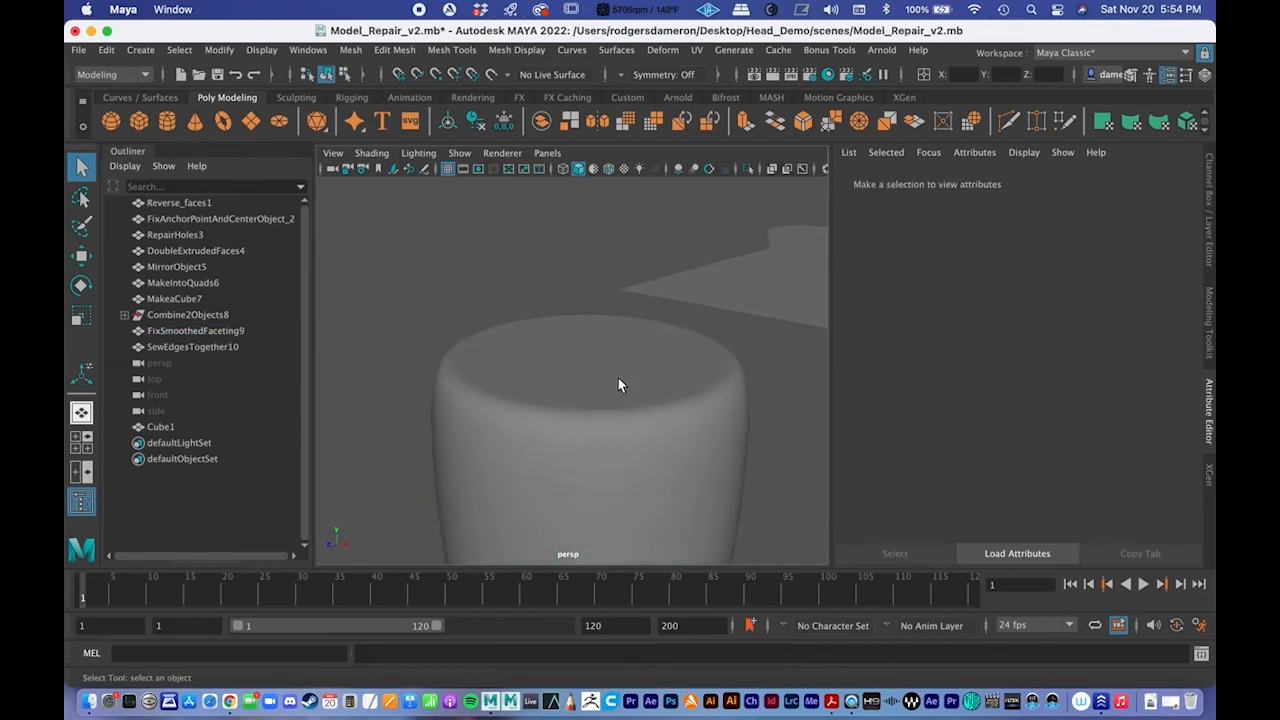
left_click(620, 355)
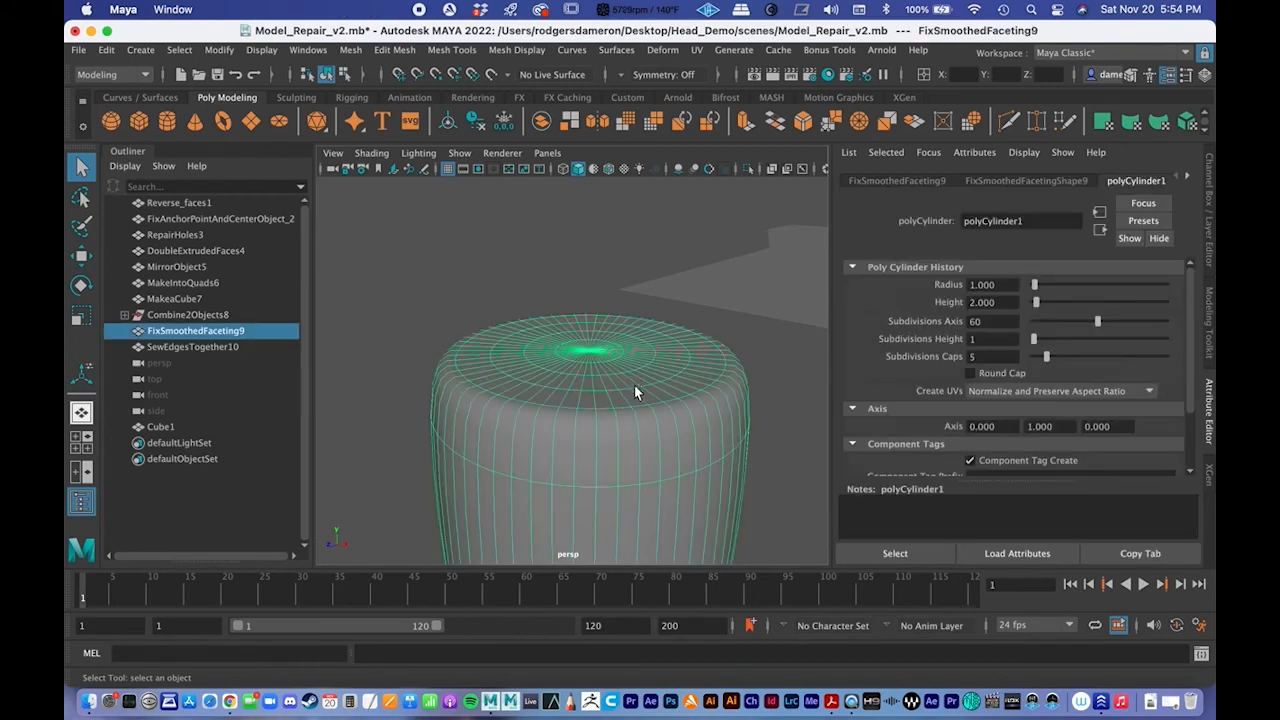
right_click_drag(649, 409, 587, 410, "alt")
left_click_drag(587, 404, 570, 409, "alt")
right_click_drag(570, 409, 565, 370, "alt")
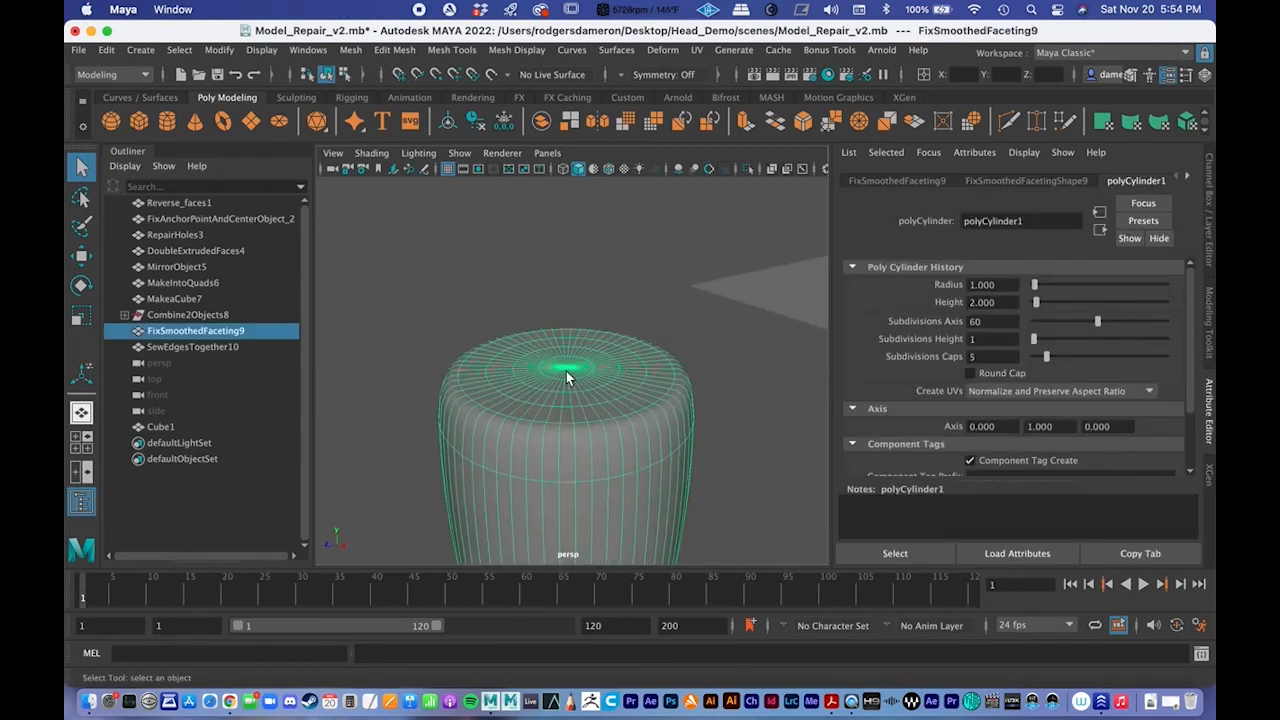
Step: Set the cylinder's Subdivisions Caps to 1 and turn its smooth preview off
left_click_drag(1046, 356, 855, 391)
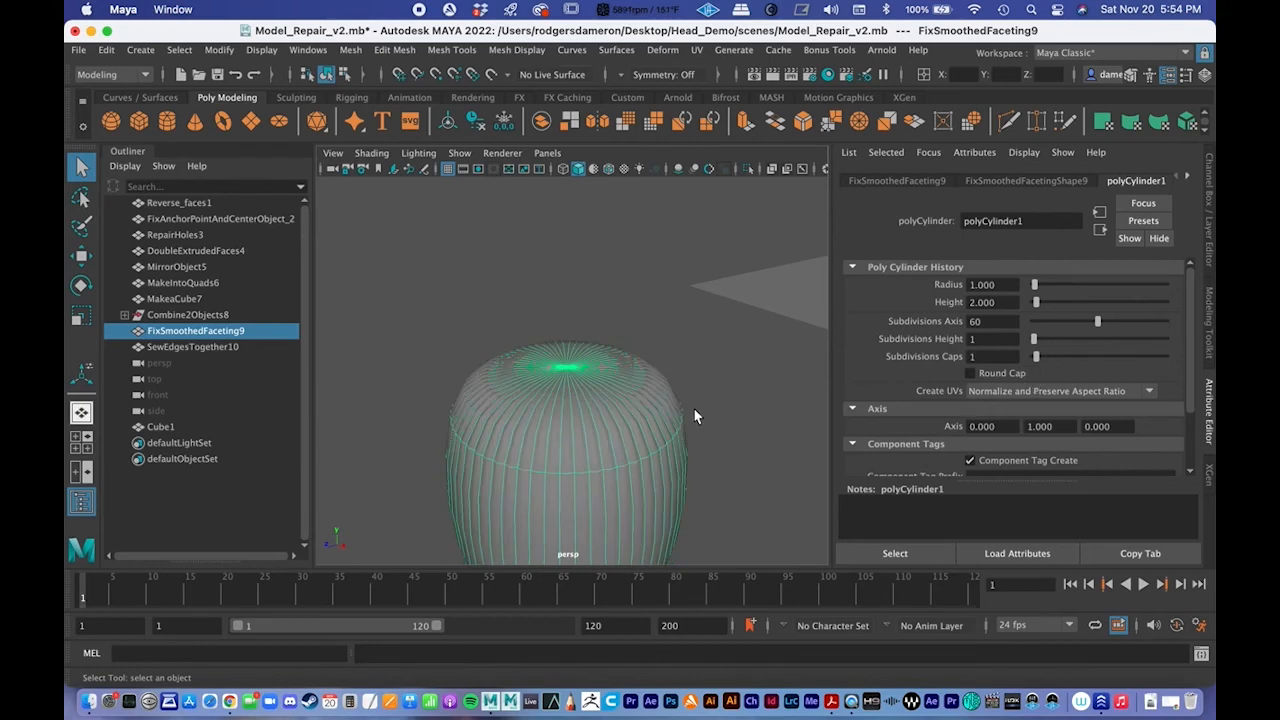
key("1")
right_click_drag(566, 445, 642, 423, "alt")
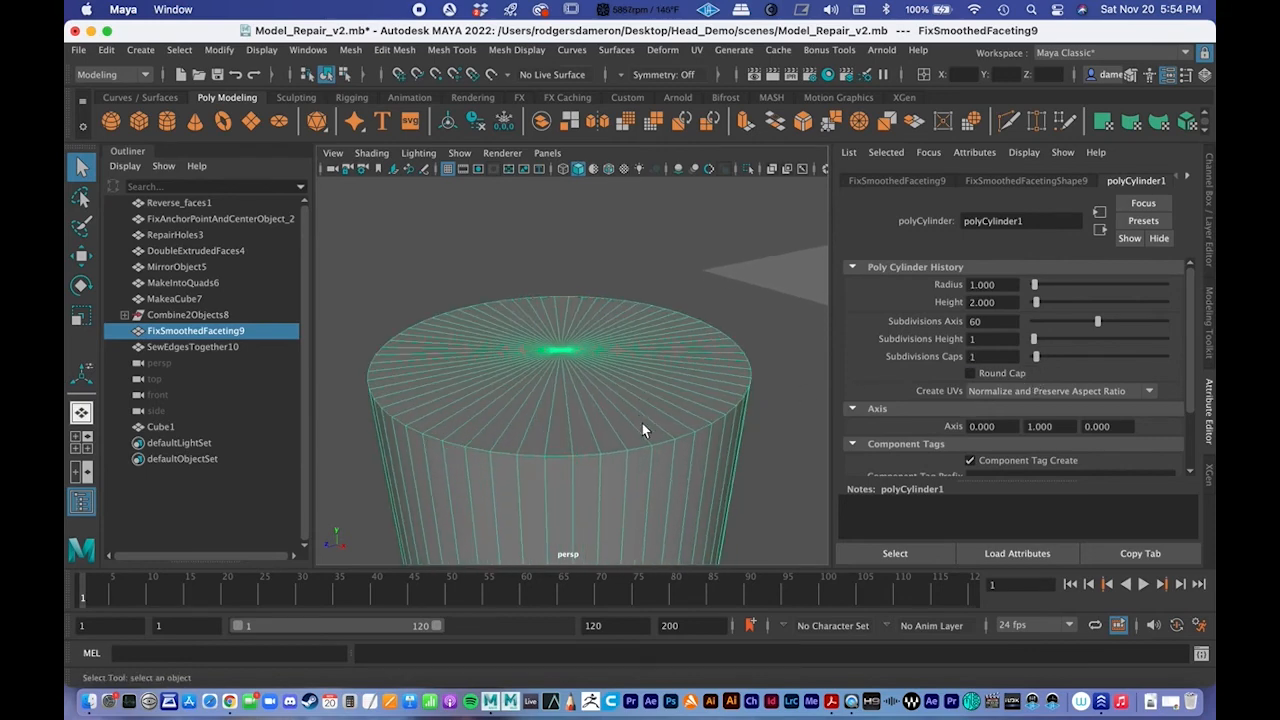
left_click_drag(642, 423, 635, 415, "alt")
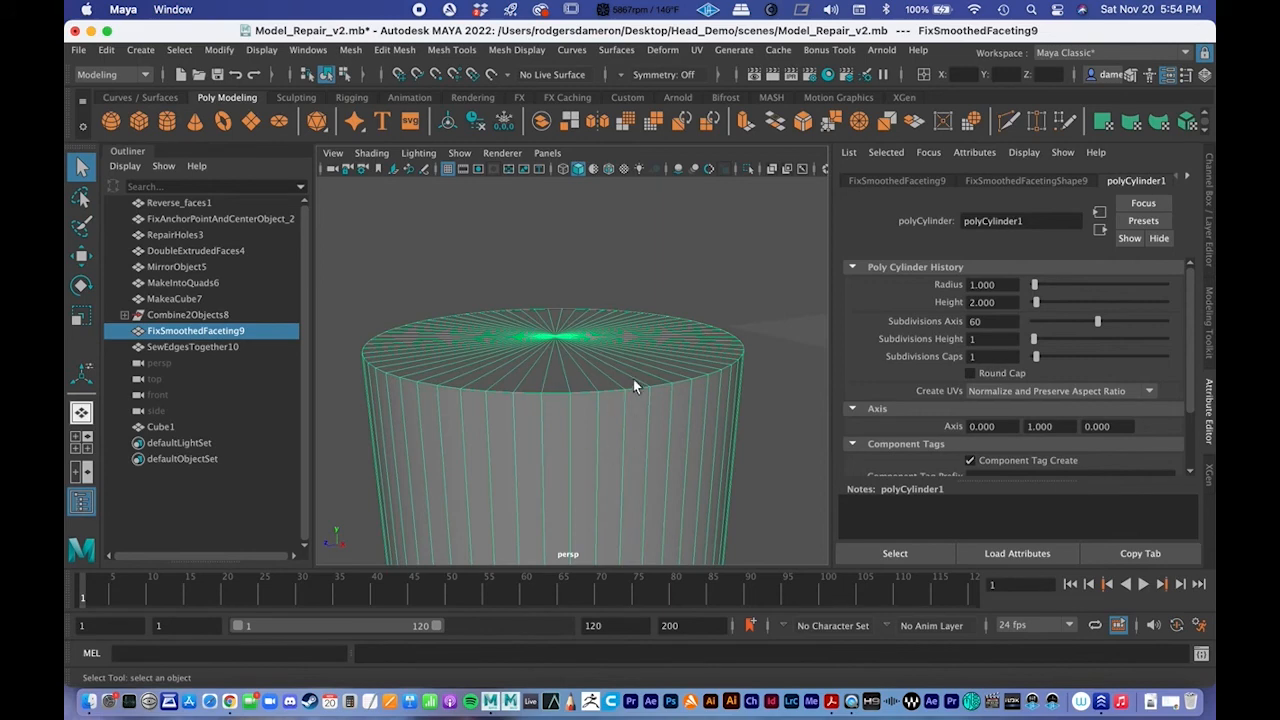
Step: Preview the cylinder smoothed and deselected, then select it and restore its unsmoothed display
key("3")
left_click(760, 362)
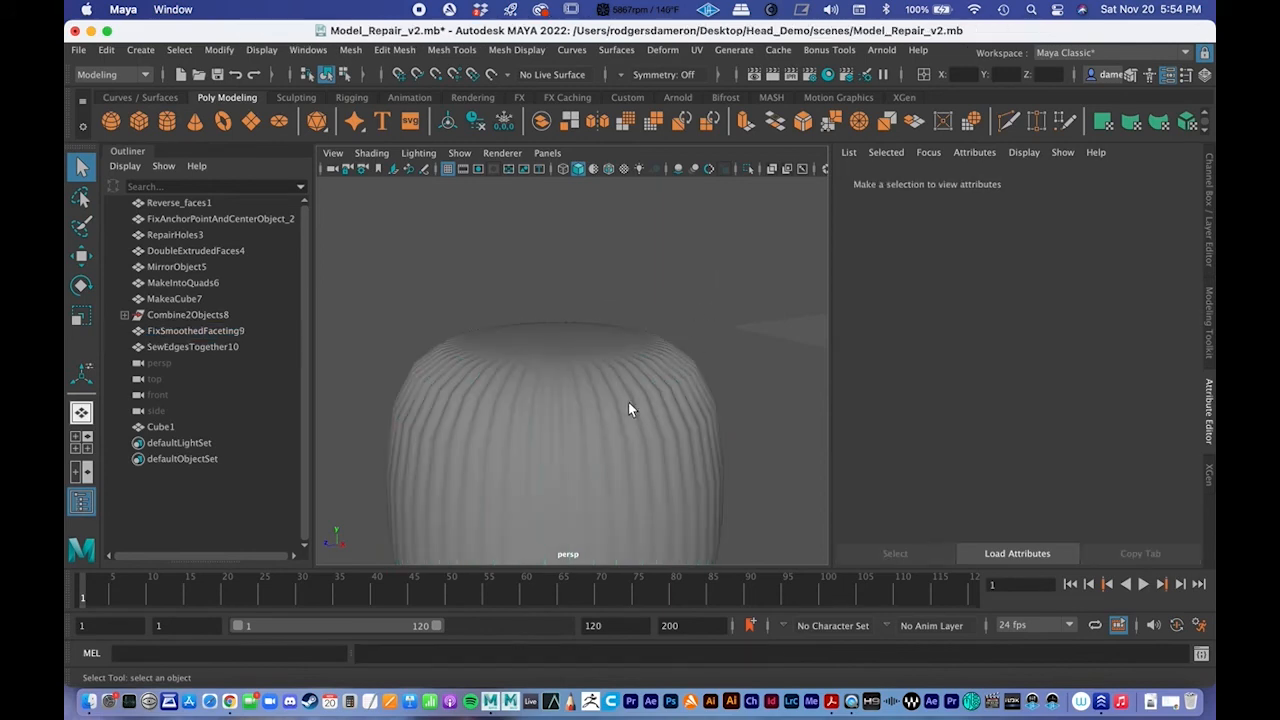
left_click(582, 383)
key("1")
left_click_drag(560, 377, 586, 420, "alt")
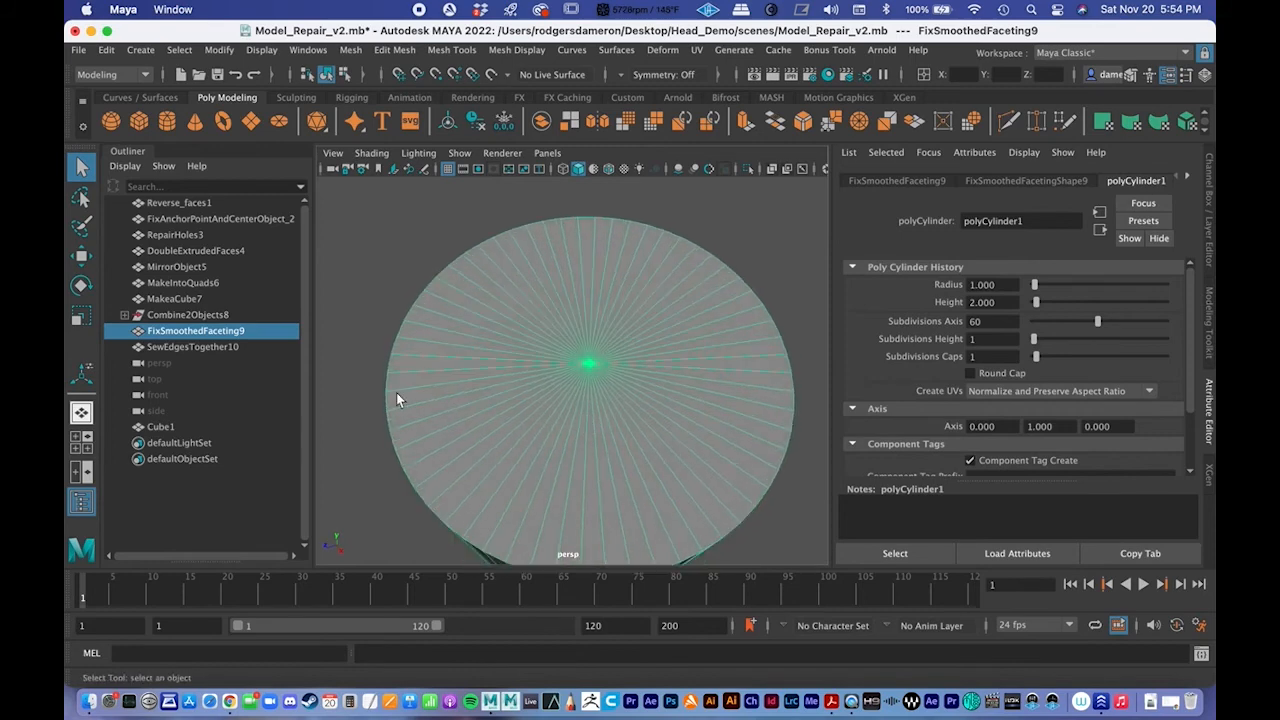
Step: Insert three horizontal edge loops around the upper part of the cylinder's side with Multi-Cut
left_click(1207, 322)
left_click(1040, 518)
left_click_drag(549, 373, 610, 385, "alt")
left_click(653, 285)
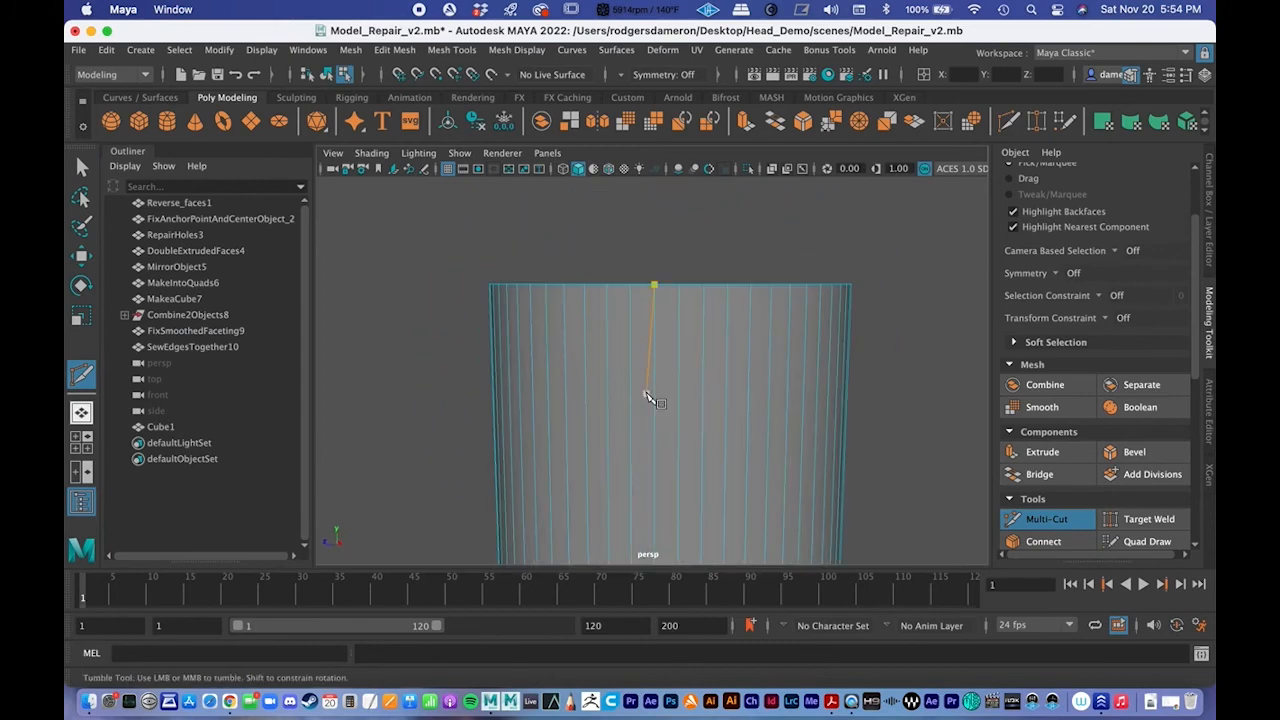
right_click(654, 392)
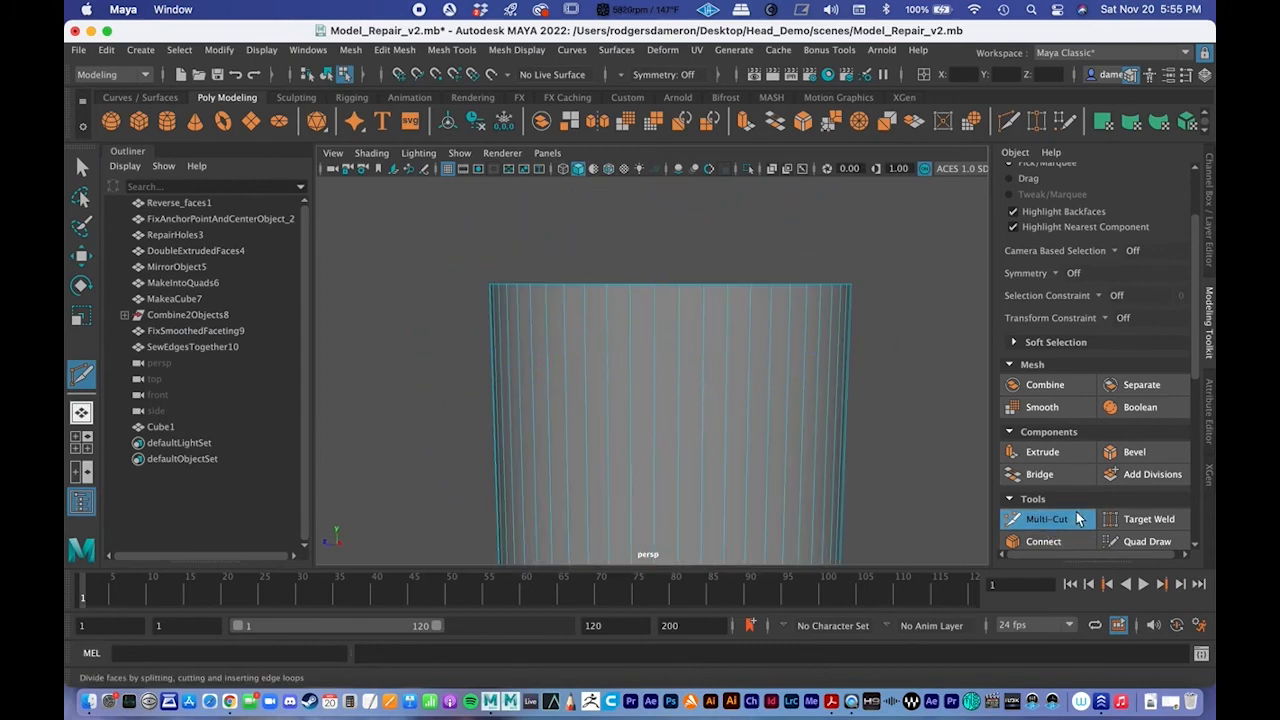
left_click(694, 508, "ctrl")
left_click_drag(940, 365, 703, 348, "alt")
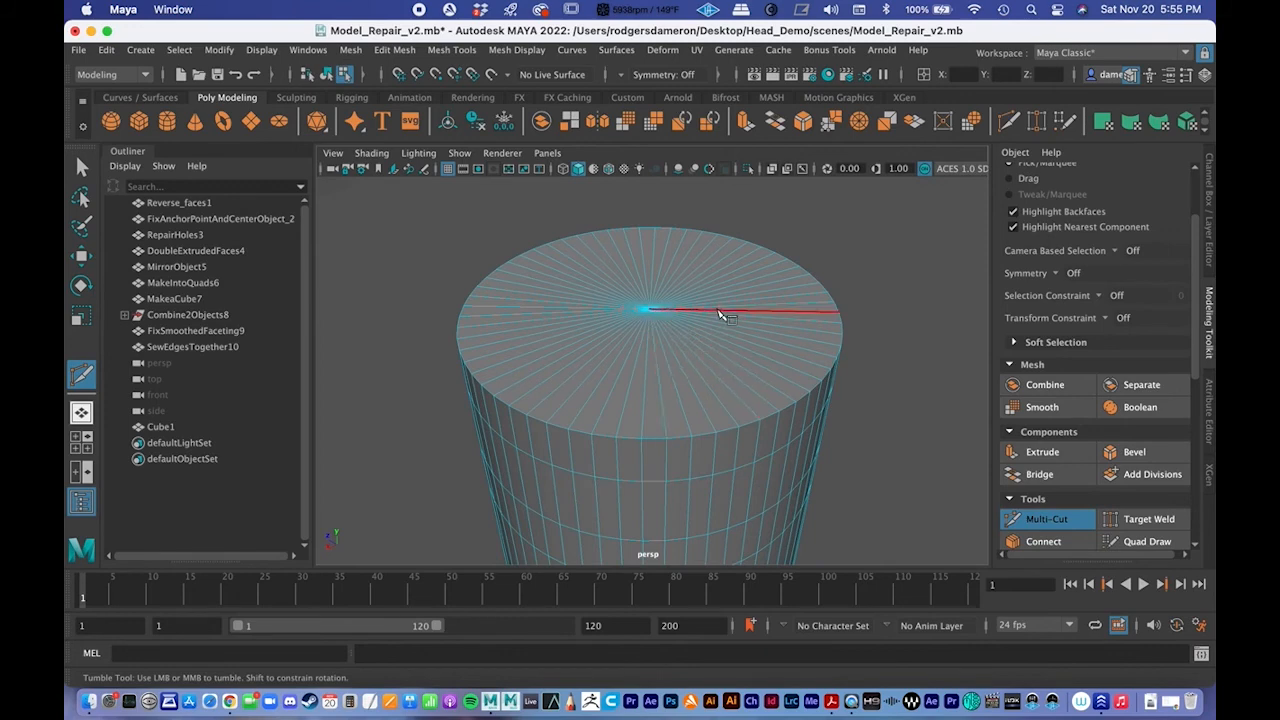
scroll(710, 425, "down", 5)
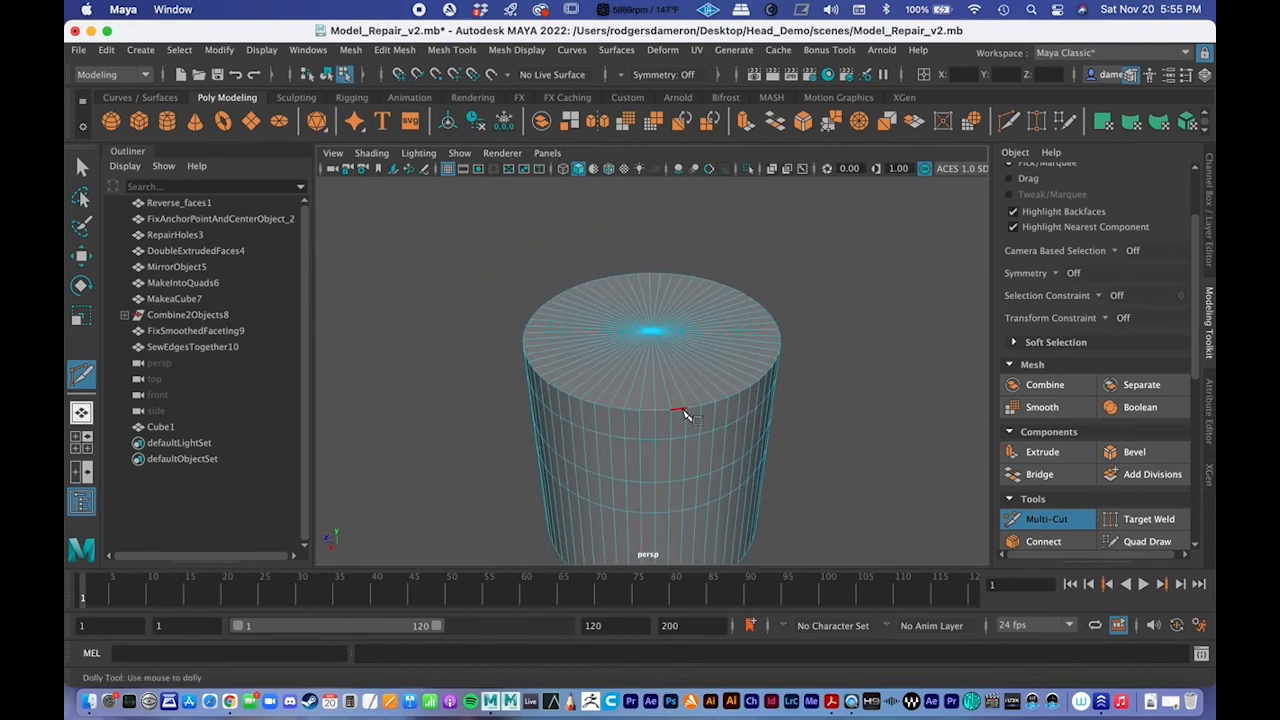
key("q")
Step: Examine the cylinder's top cap and added side edge loops from several angles
left_click_drag(660, 400, 648, 414, "alt")
right_click_drag(648, 414, 813, 444, "alt")
left_click_drag(813, 444, 806, 420, "alt")
right_click_drag(806, 420, 627, 393, "alt")
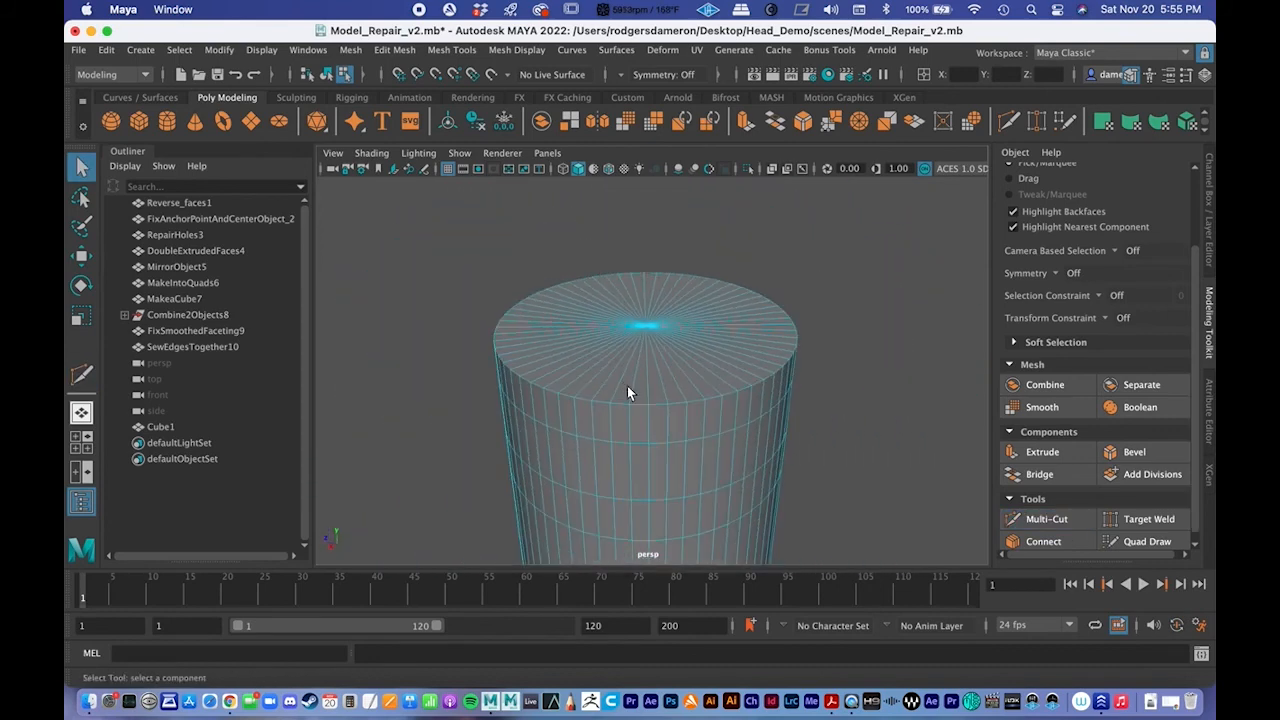
left_click_drag(627, 378, 668, 372, "alt")
middle_click_drag(668, 372, 666, 397, "alt")
right_click_drag(666, 397, 606, 389, "alt")
left_click_drag(606, 389, 684, 398, "alt")
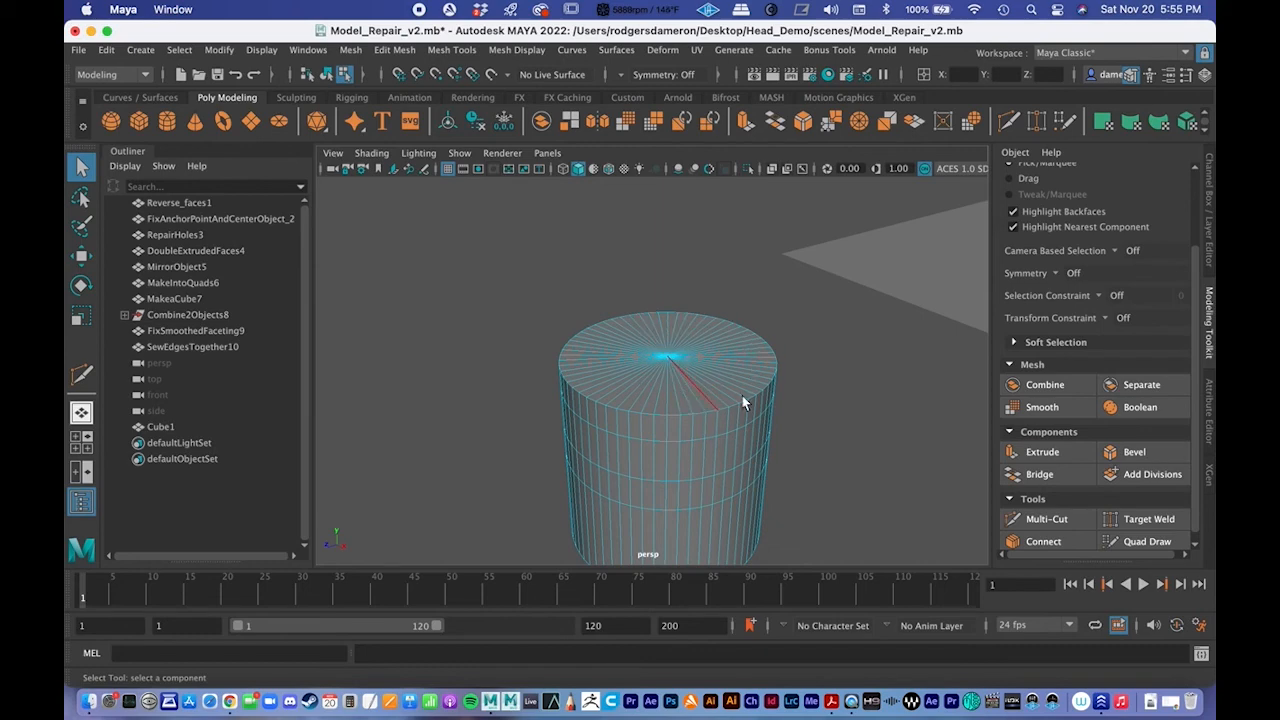
Step: Select all faces of the cylinder's top cap, delete them and undo the deletion
right_click_drag(659, 360, 663, 311)
left_click_drag(661, 324, 627, 350, "alt")
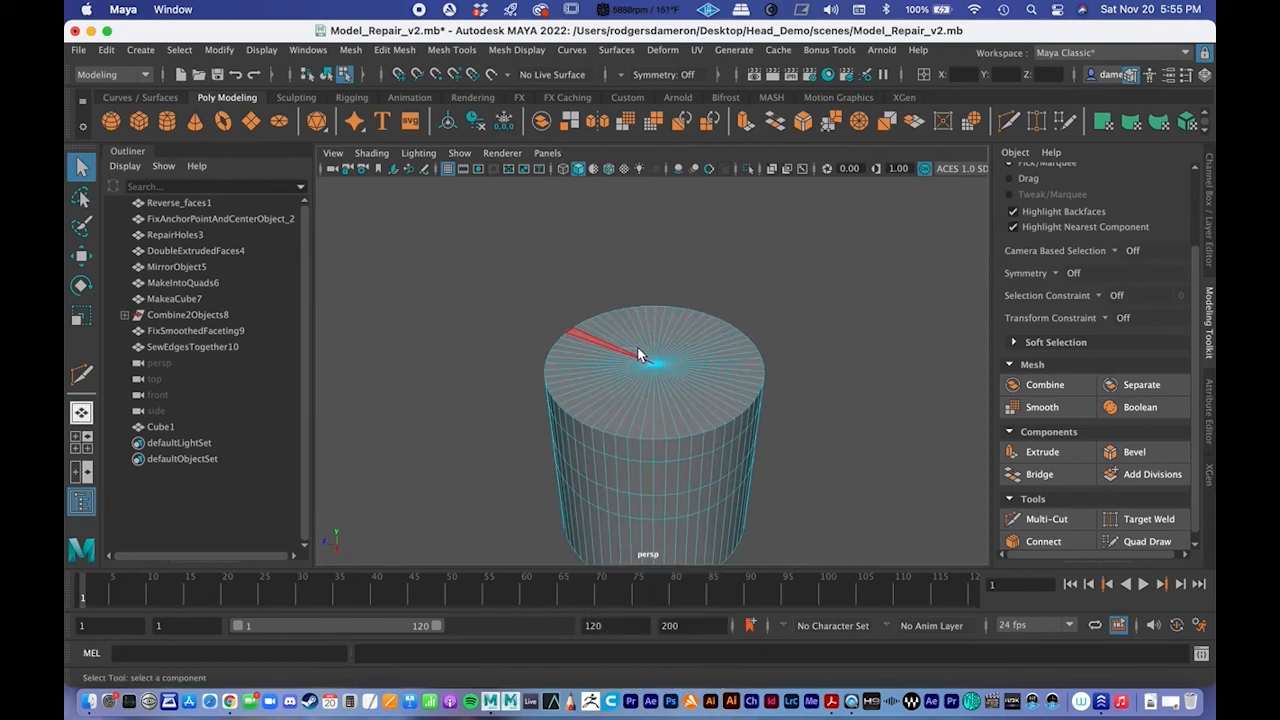
double_click(677, 393)
left_click_drag(690, 398, 698, 392, "alt")
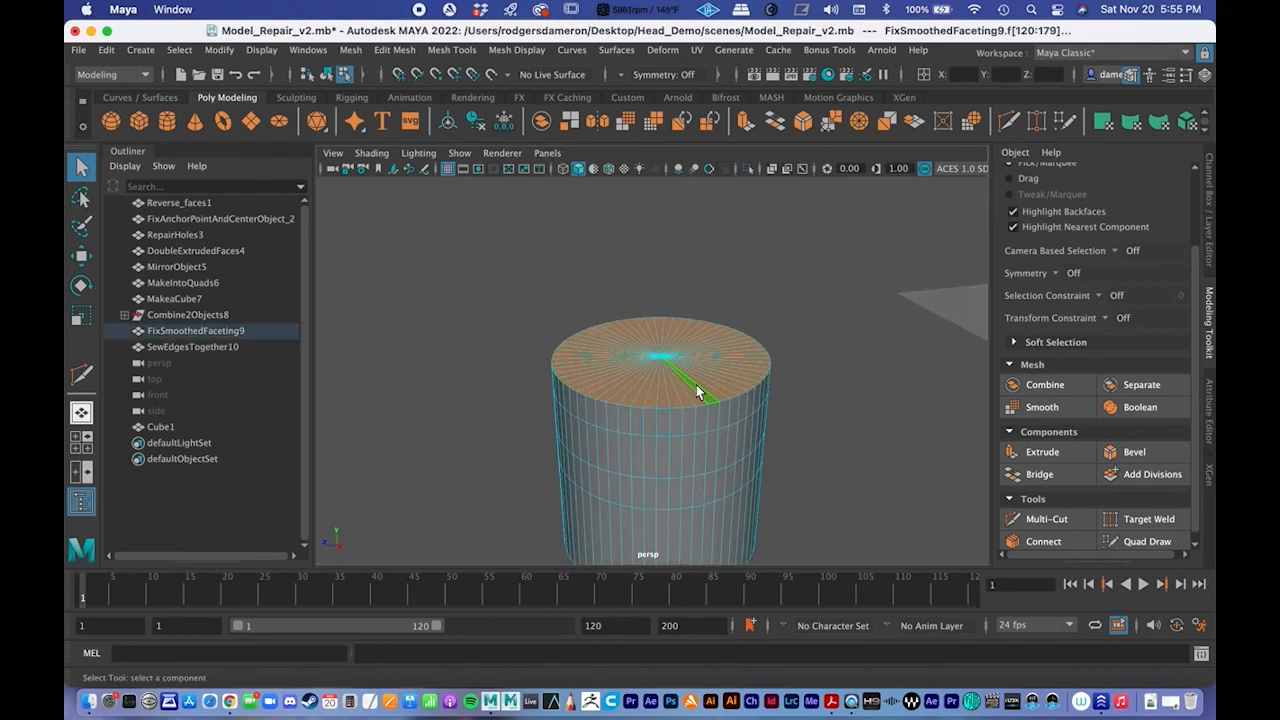
key("Delete")
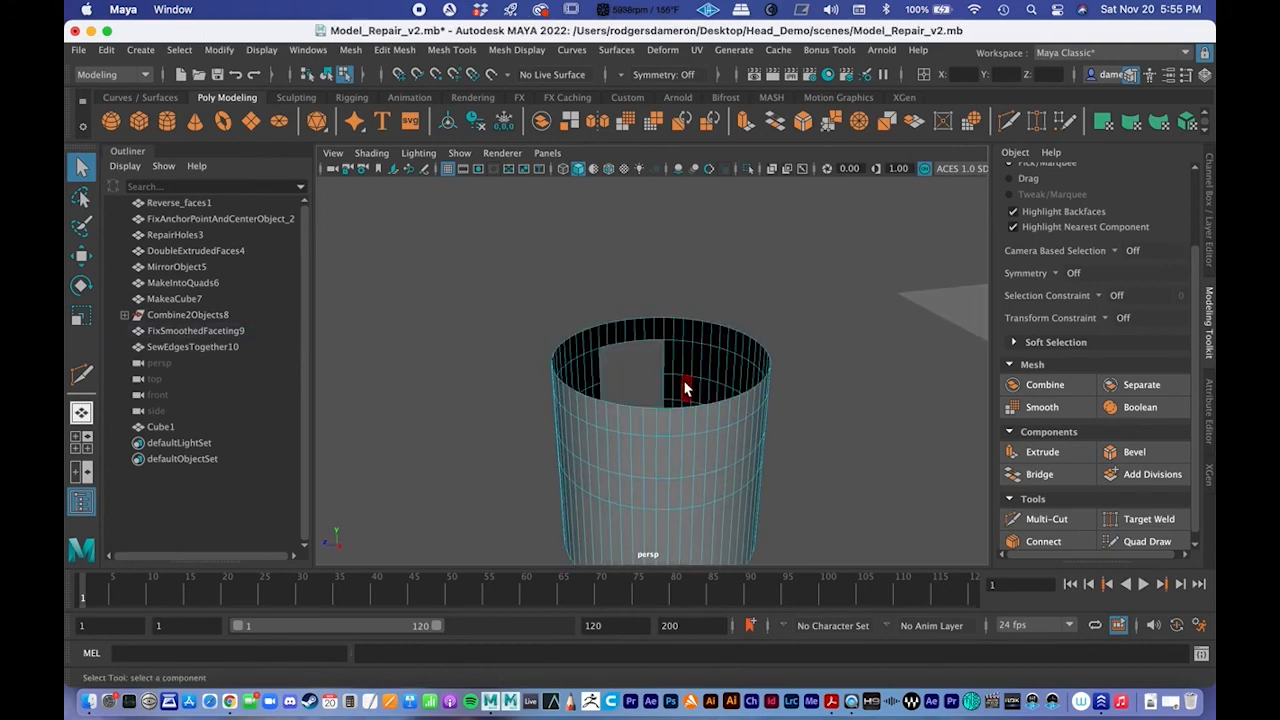
key("ctrl+z")
Step: Delete the top cap faces again and inspect the open cylinder
left_click_drag(666, 351, 648, 540, "alt")
left_click_drag(711, 481, 707, 517, "alt")
key("Delete")
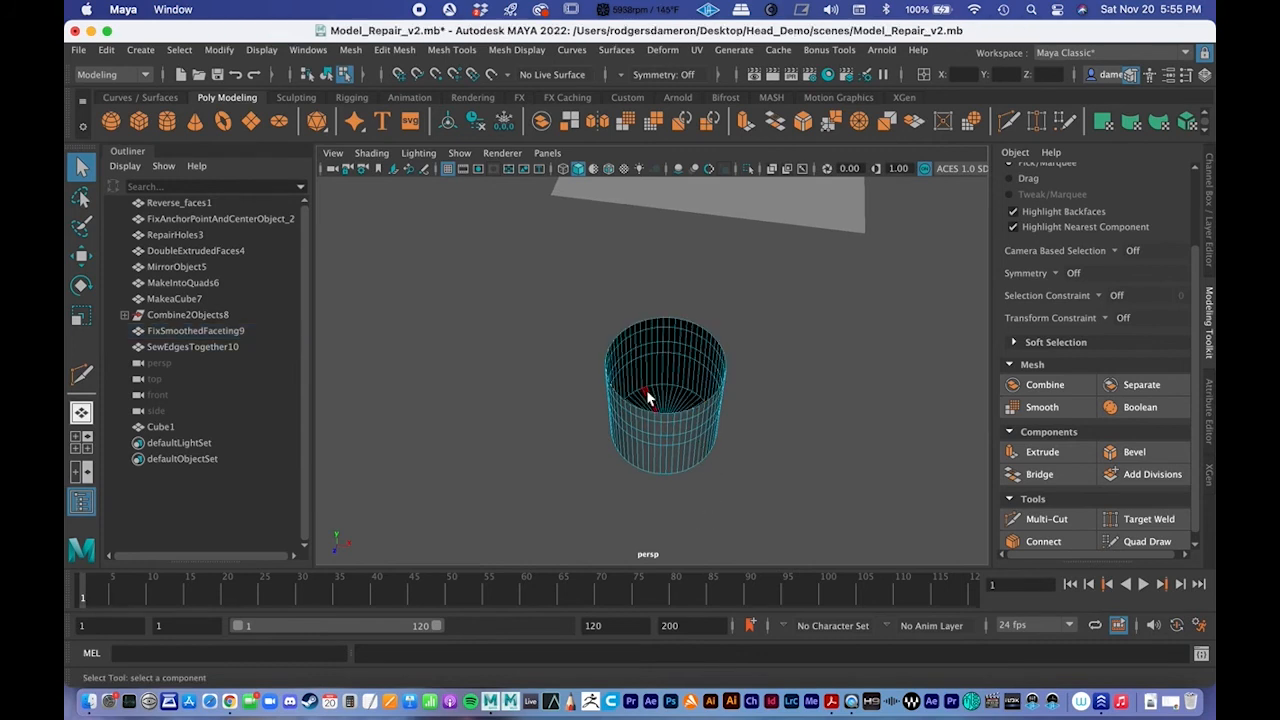
left_click_drag(650, 398, 585, 432, "alt")
left_click_drag(690, 412, 708, 374, "alt")
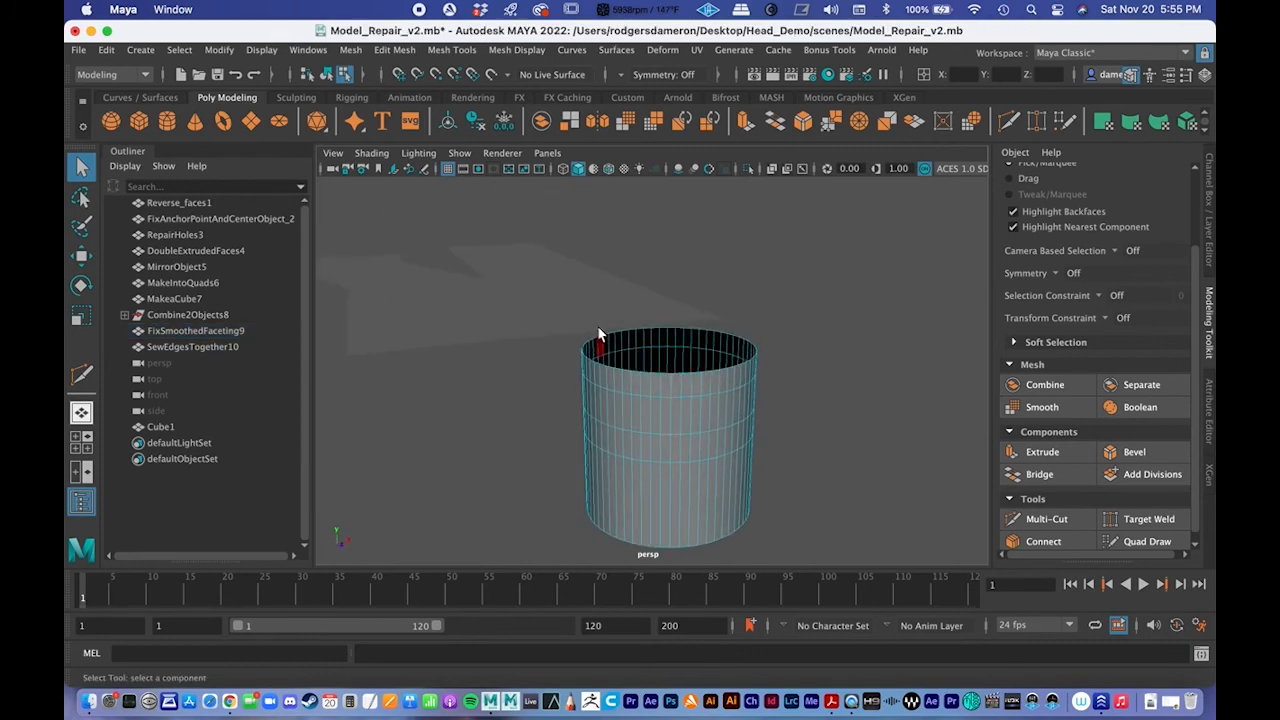
Step: Create a polygon disc primitive in the scene
left_click(283, 122)
middle_click_drag(675, 413, 640, 405, "alt")
scroll(651, 403, "down", 5)
Step: Undo the top cap deletion and the cap face selection
key("super+z")
left_click_drag(686, 420, 716, 378, "alt")
right_click_drag(578, 379, 856, 418, "alt")
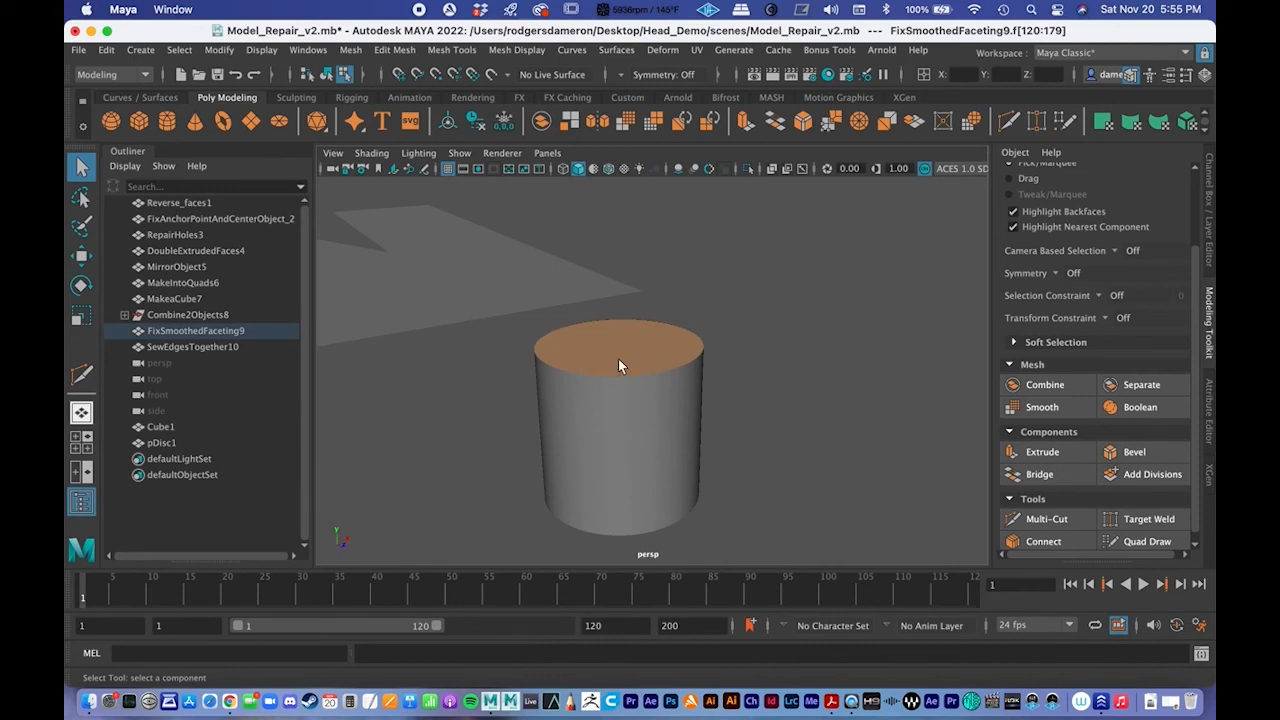
key("super+z")
left_click_drag(633, 380, 637, 388, "alt")
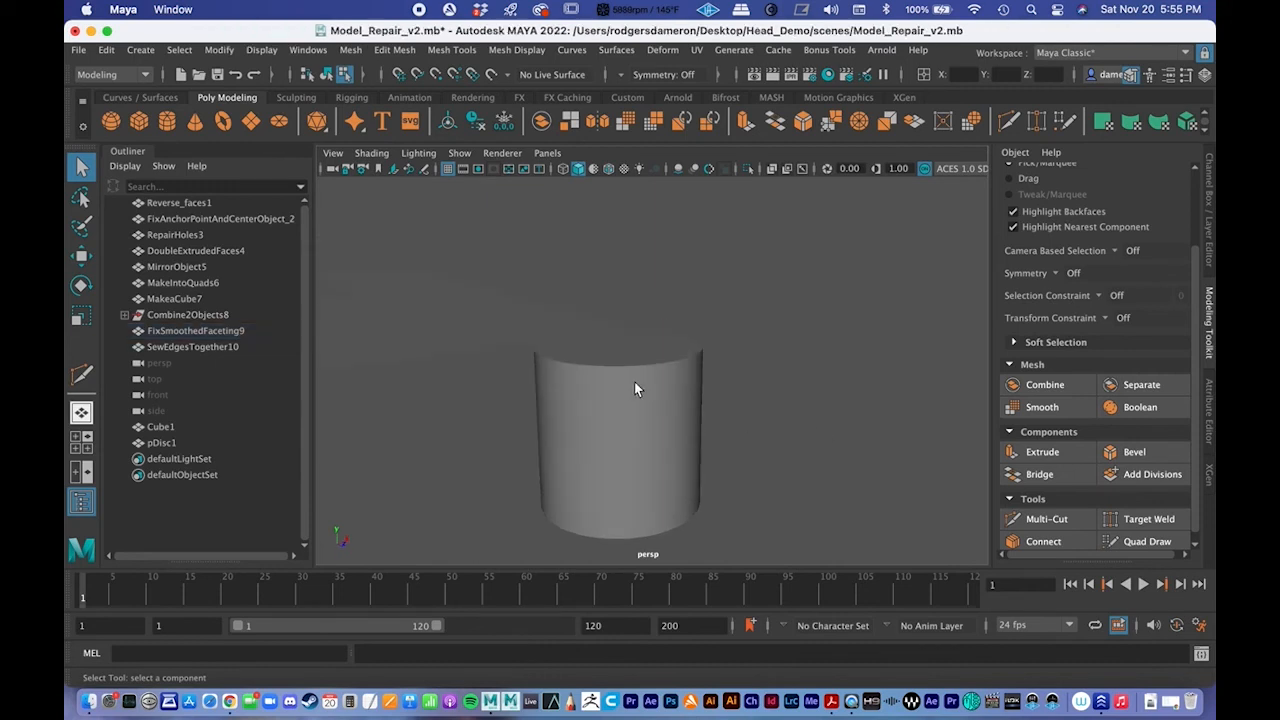
Step: Inspect the restored top cap and side edge loops, then return the cylinder to object mode
right_click_drag(637, 388, 734, 397, "alt")
left_click(617, 404)
left_click_drag(617, 406, 626, 403, "alt")
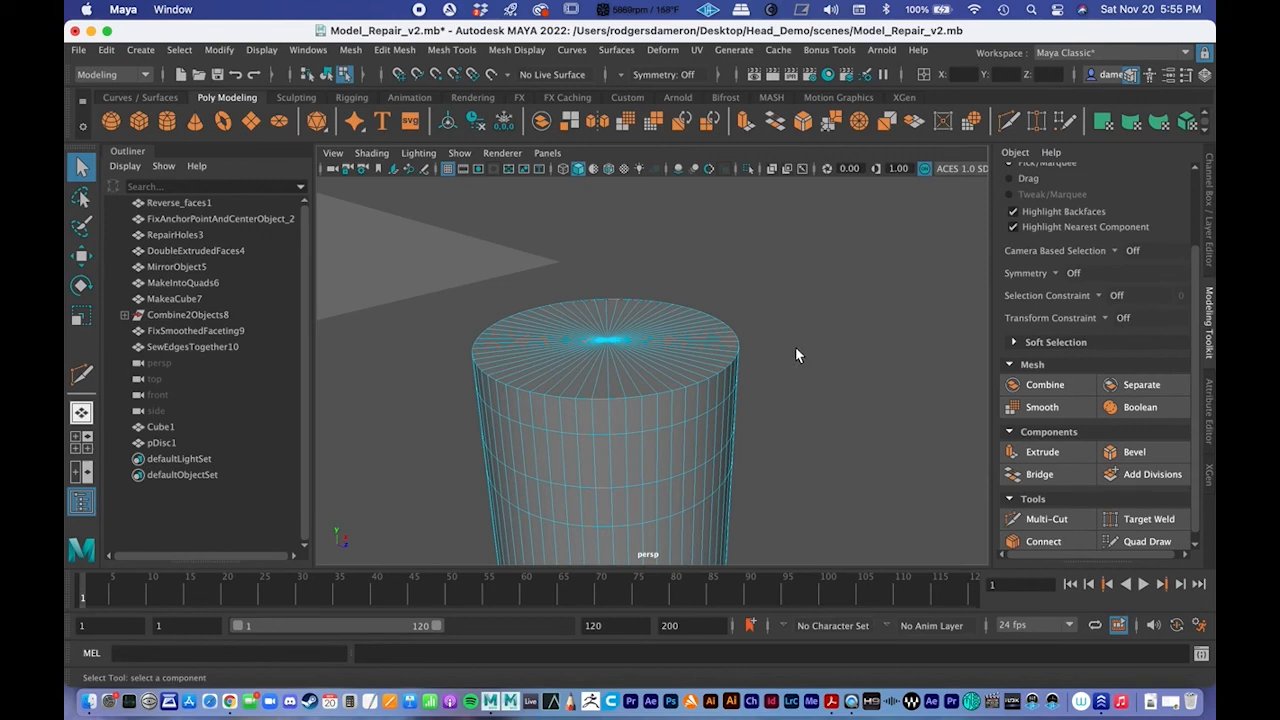
middle_click_drag(737, 368, 754, 423, "alt")
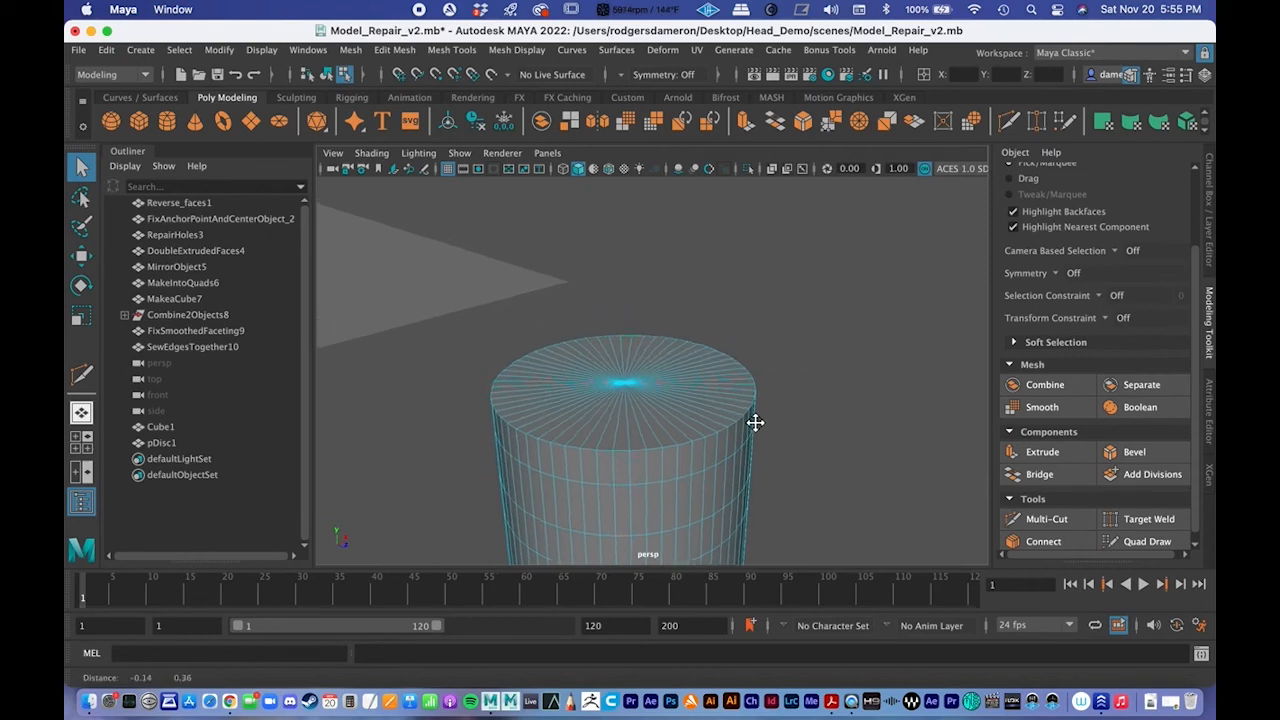
right_click_drag(754, 423, 529, 383, "alt")
left_click_drag(600, 380, 531, 374, "alt")
left_click_drag(742, 409, 663, 400, "alt")
right_click_drag(641, 262, 722, 236)
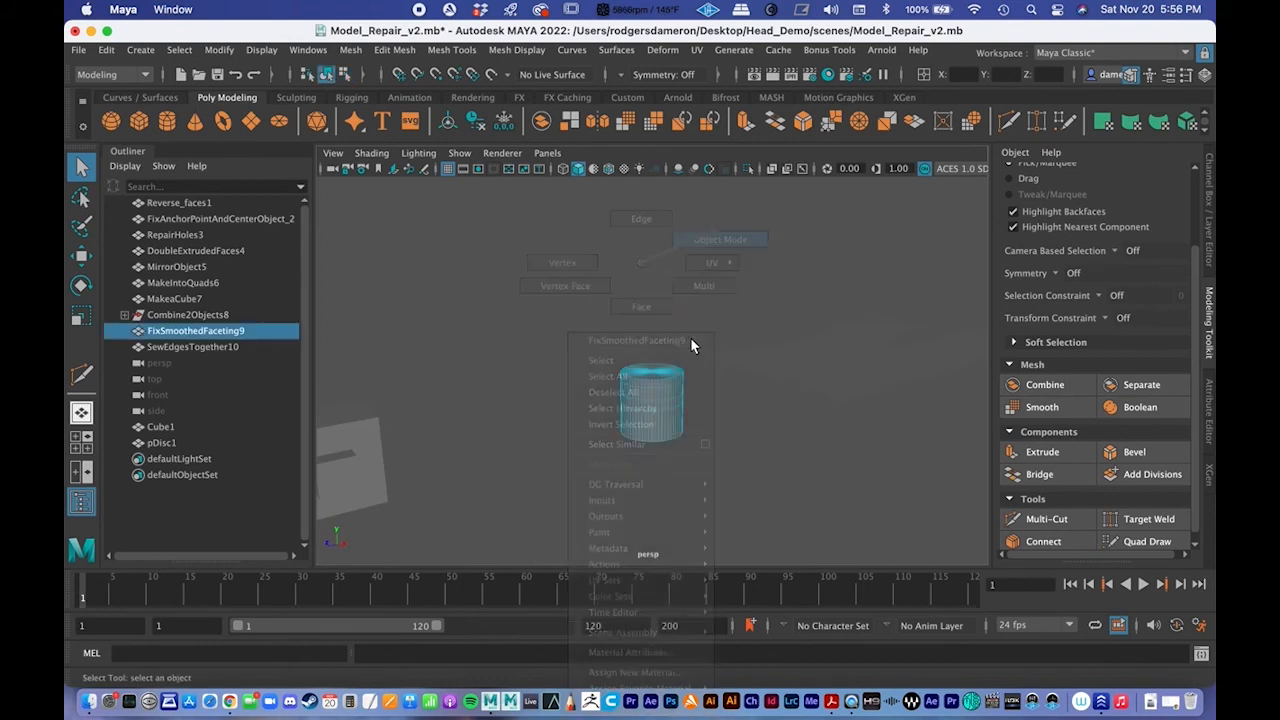
Step: Bring the neighbouring practice meshes into view and select the SewEdgesTogether10 plane
left_click_drag(686, 383, 628, 453, "alt")
scroll(661, 400, "up", 4)
middle_click_drag(750, 340, 517, 303, "alt")
scroll(617, 351, "down", 5)
middle_click_drag(617, 351, 569, 383, "alt")
scroll(569, 383, "down", 2)
left_click_drag(502, 388, 668, 425, "alt")
left_click(625, 405)
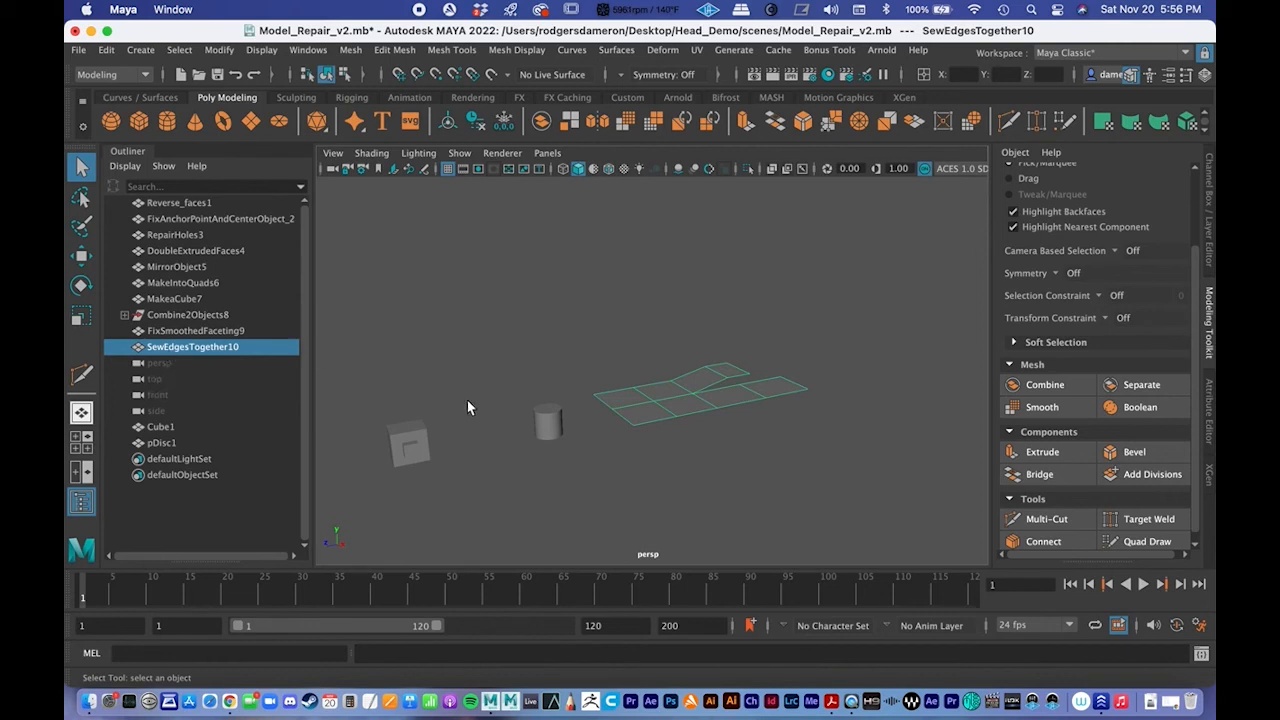
Step: Bring the practice meshes into view, select Cube1 and display wireframes on the shaded meshes
key("f")
mouse_move(659, 412)
left_mouse_down("alt")
mouse_move(683, 397)
mouse_move(626, 410)
mouse_move(670, 405)
left_mouse_up("alt")
right_click_drag(581, 386, 729, 392, "alt")
left_click_drag(729, 392, 749, 389, "alt")
middle_click_drag(749, 389, 757, 396, "alt")
right_click_drag(757, 396, 383, 276, "alt")
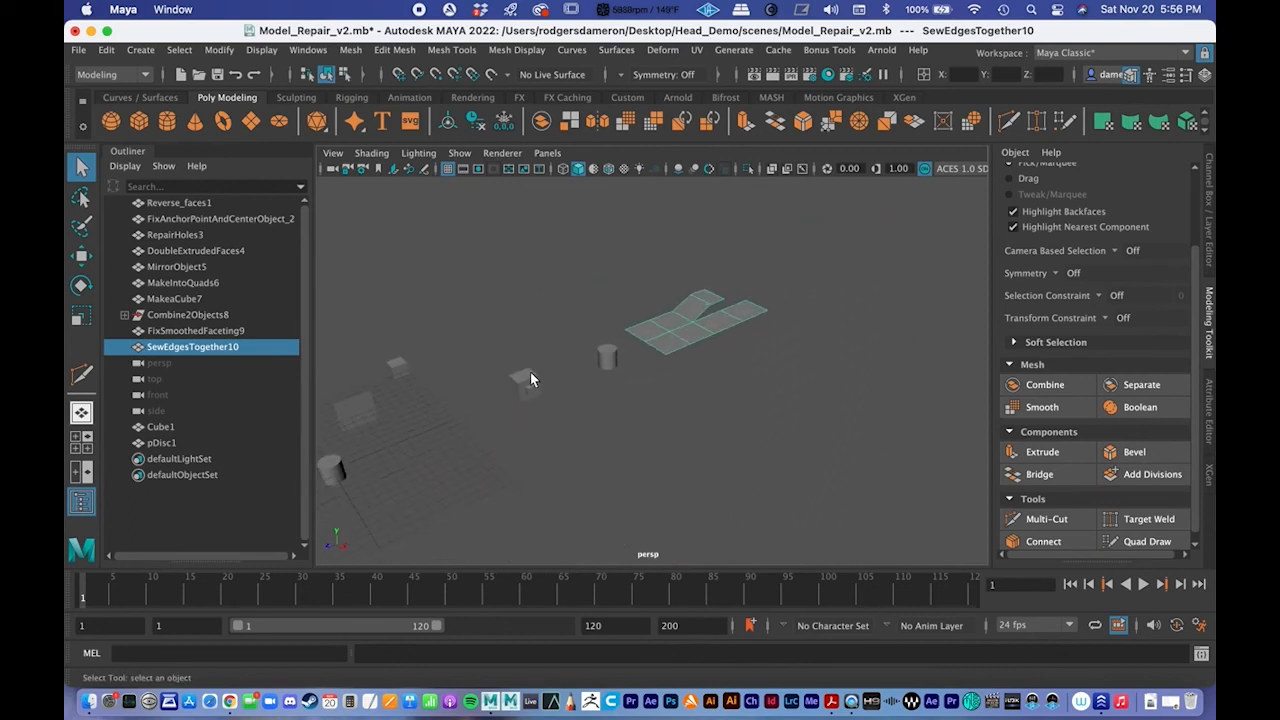
left_click(525, 382)
left_click_drag(515, 443, 560, 330, "alt")
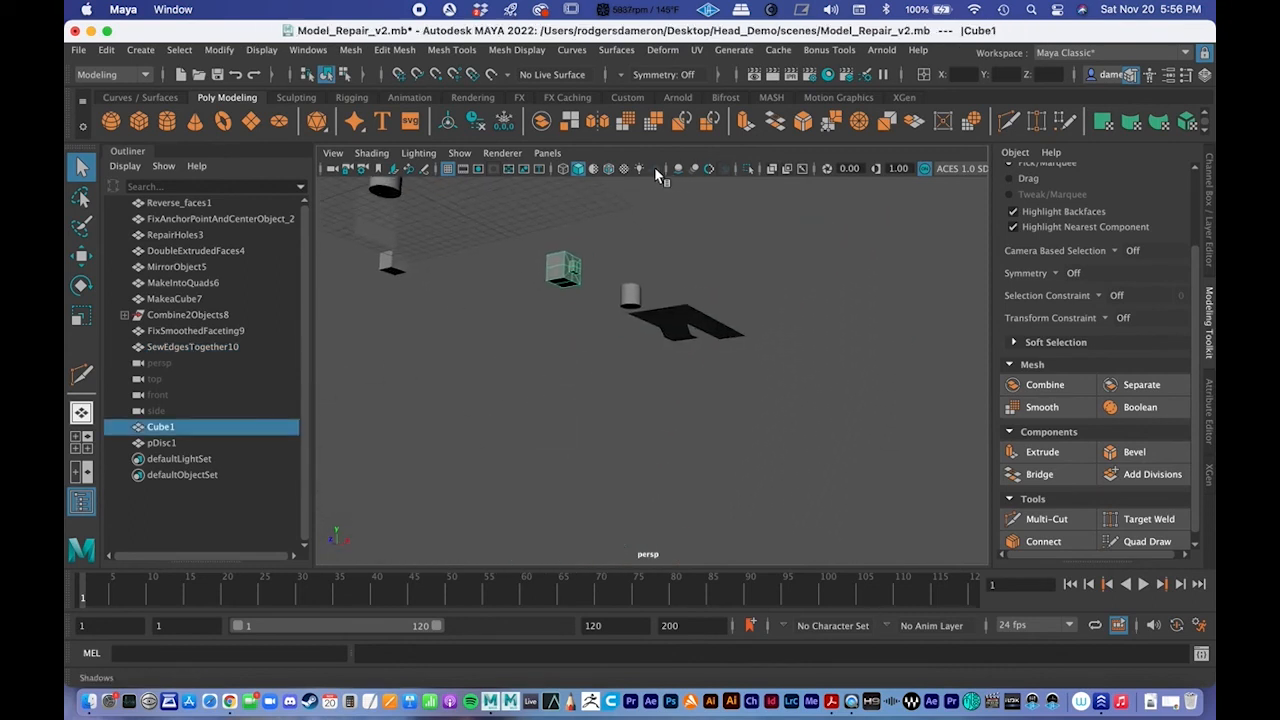
left_click(608, 169)
Step: Compare the wireframes of Cube1, the faceted cylinder and the neighbouring plane, finishing with SewEdgesTogether10 selected
mouse_move(600, 265)
left_mouse_down("alt")
mouse_move(591, 306)
mouse_move(474, 363)
left_mouse_up("alt")
right_click_drag(474, 363, 614, 366, "alt")
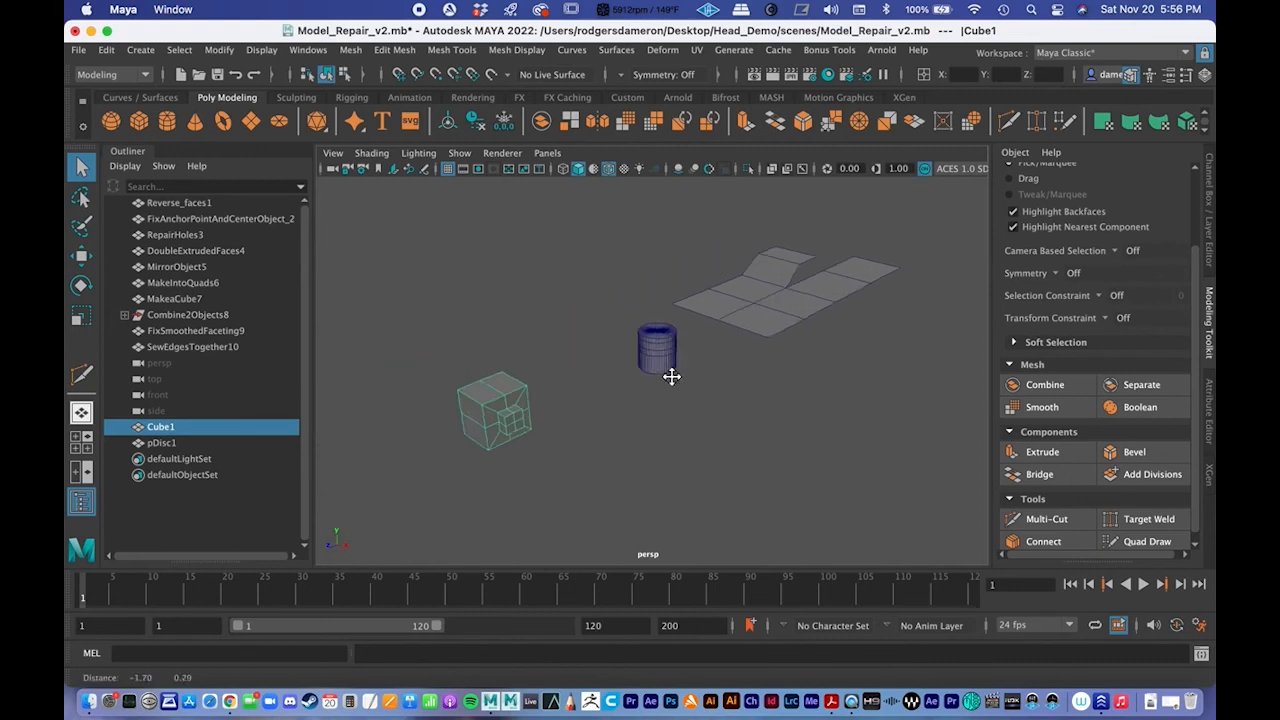
middle_click_drag(614, 366, 722, 384, "alt")
right_click_drag(630, 366, 720, 366, "alt")
middle_click_drag(719, 366, 741, 360, "alt")
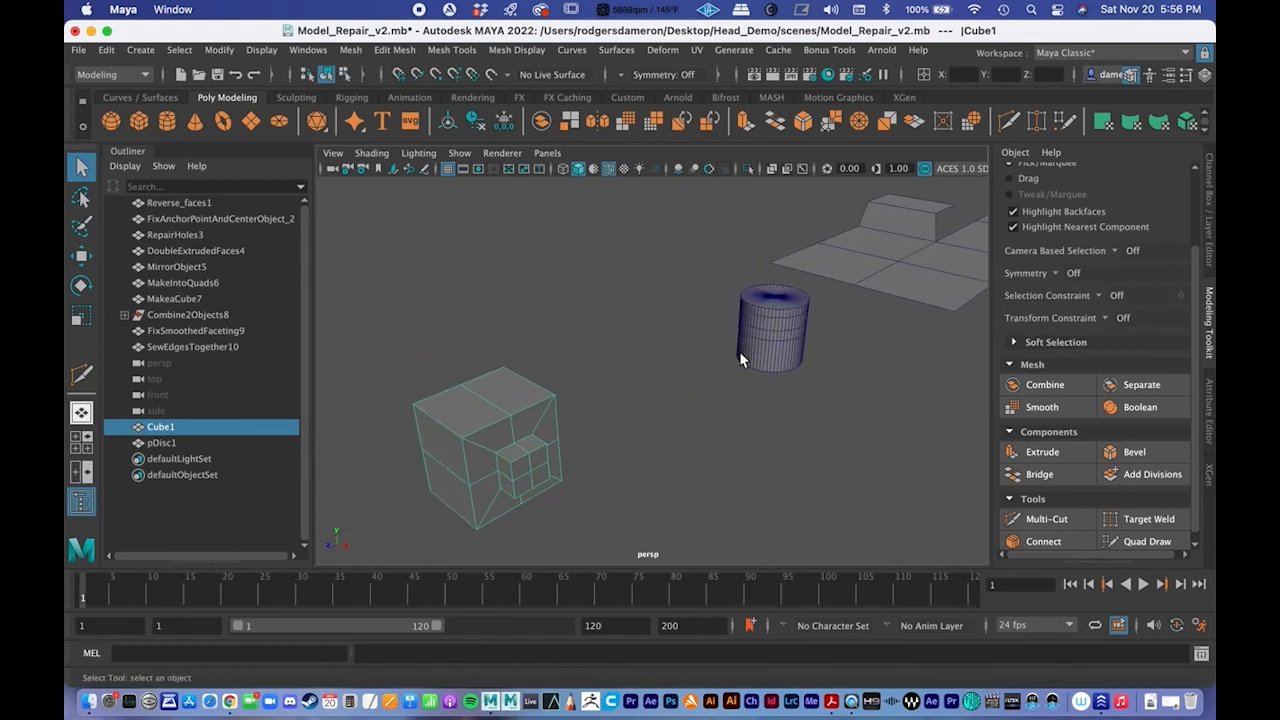
left_click_drag(757, 339, 643, 375, "alt")
left_click(691, 331)
left_click_drag(744, 333, 754, 370, "alt")
right_click_drag(754, 370, 474, 351, "alt")
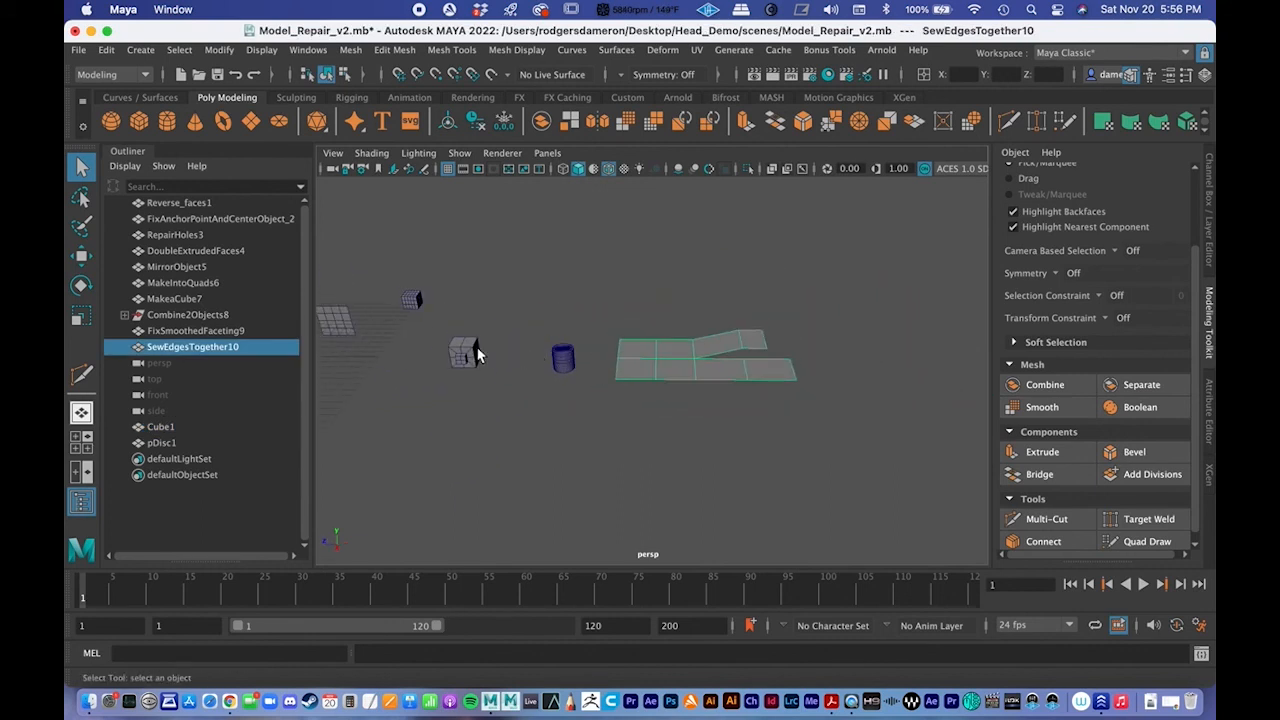
left_click(465, 355)
left_click(640, 360)
left_click(459, 360)
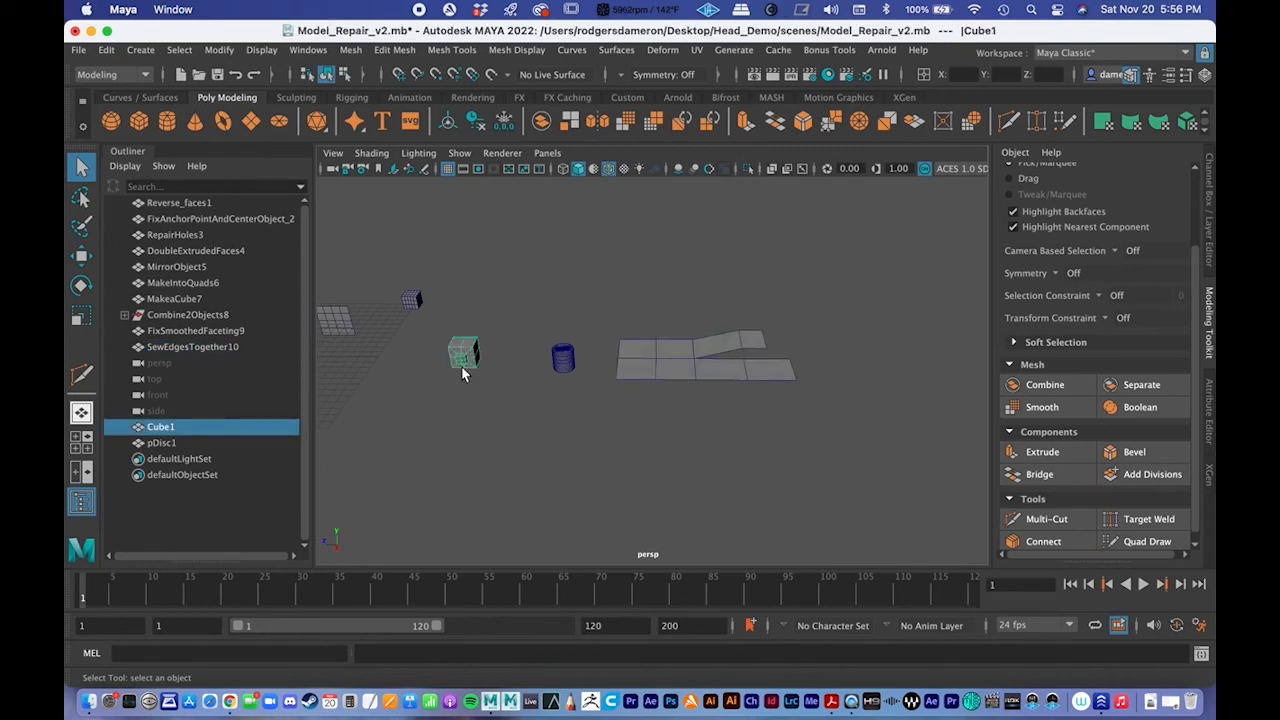
left_click_drag(656, 372, 683, 372, "alt")
left_click(653, 382)
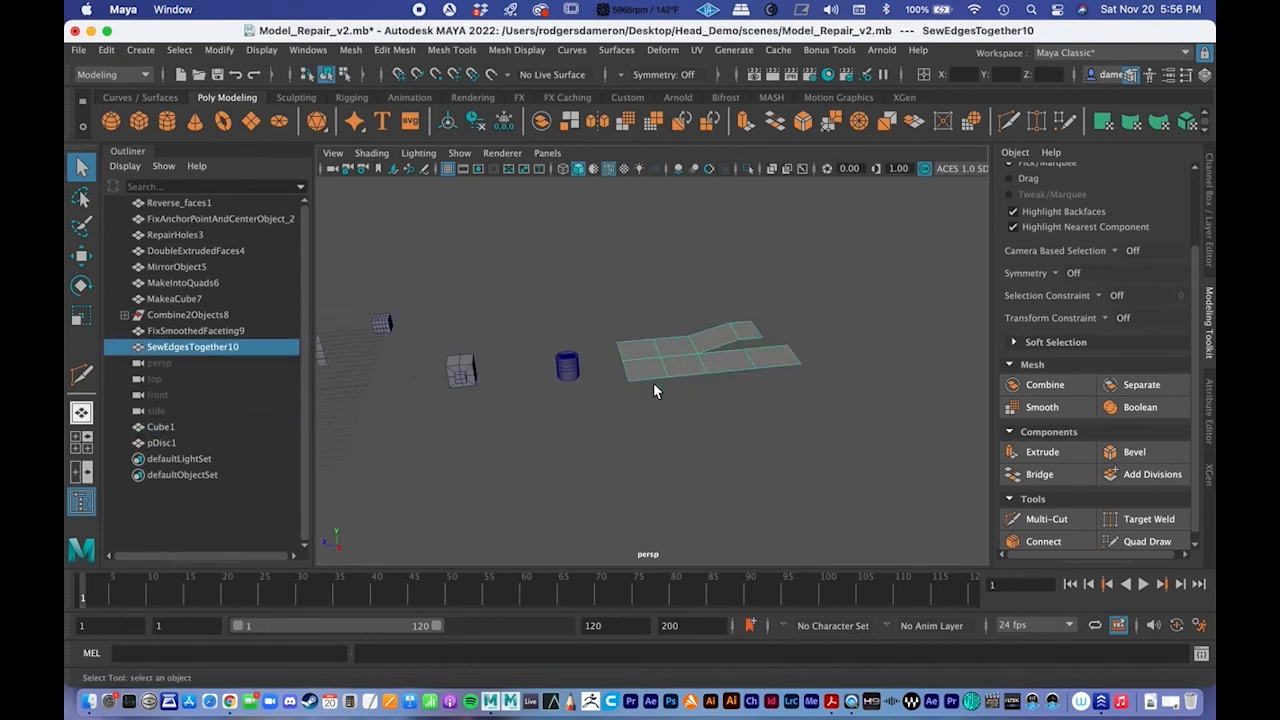
Step: Examine the split between the raised and flat strips of the SewEdgesTogether10 plane up close
middle_click_drag(653, 382, 616, 384, "alt")
mouse_move(616, 392)
left_mouse_down("alt")
mouse_move(480, 434)
mouse_move(606, 383)
left_mouse_up("alt")
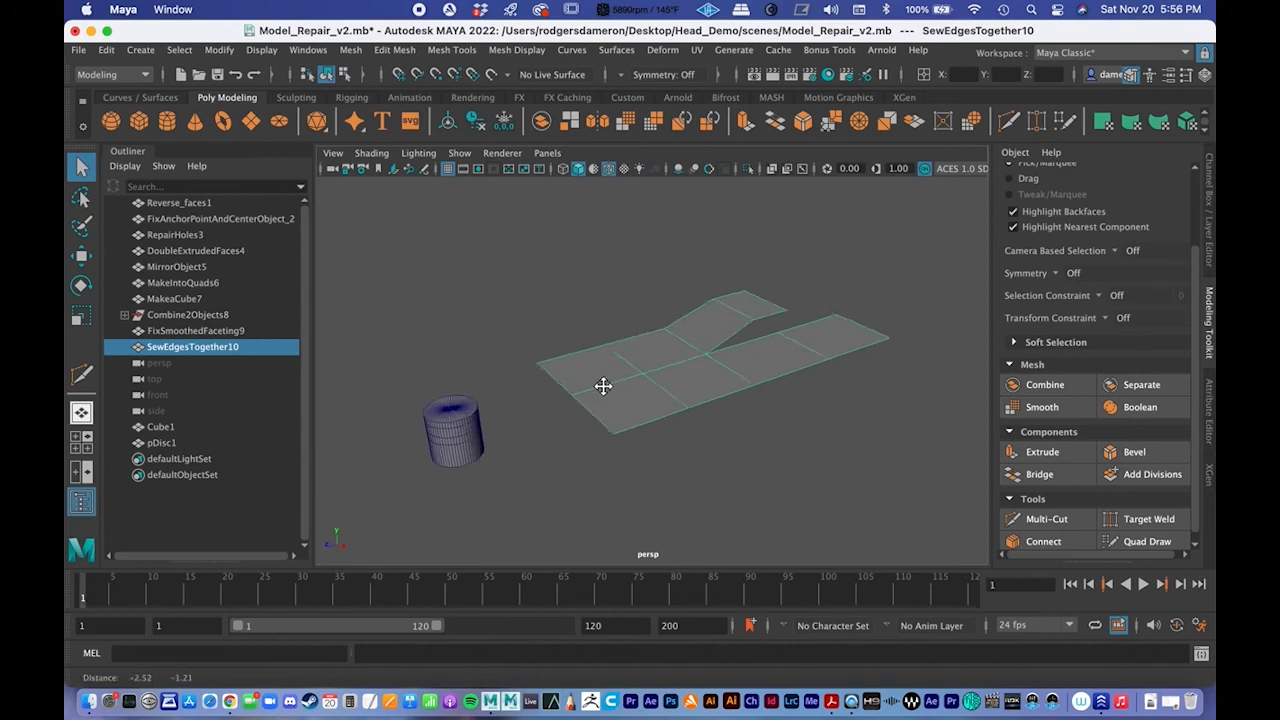
right_click_drag(606, 383, 534, 349, "alt")
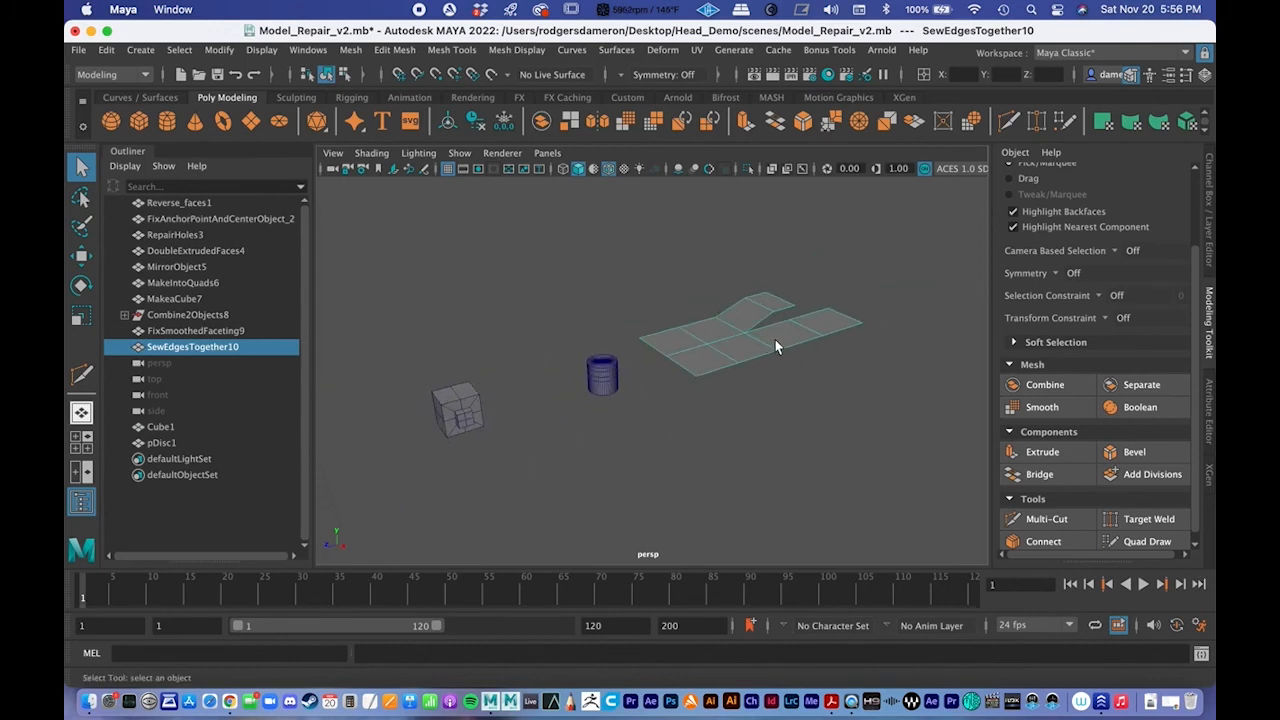
middle_click_drag(775, 339, 736, 358, "alt")
right_click_drag(636, 352, 954, 415, "alt")
middle_click_drag(954, 415, 768, 421, "alt")
right_click_drag(768, 421, 651, 379, "alt")
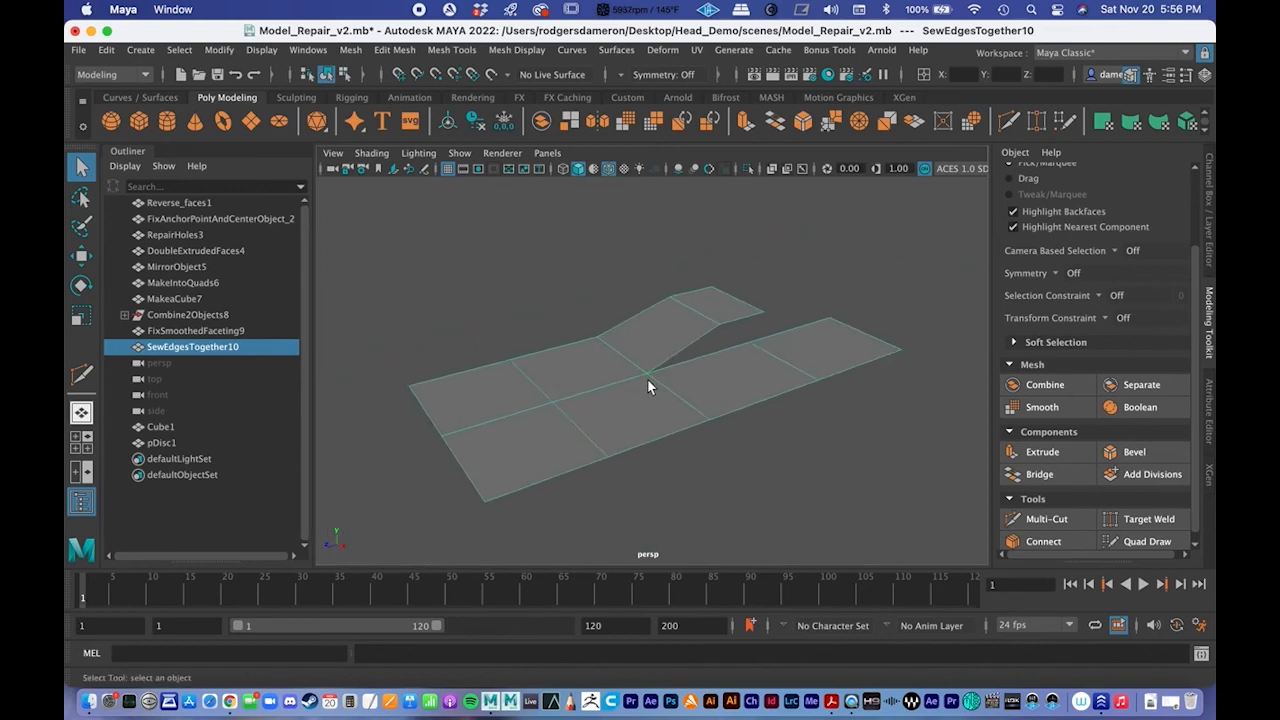
middle_click_drag(704, 350, 633, 376, "alt")
left_click_drag(633, 376, 658, 365, "alt")
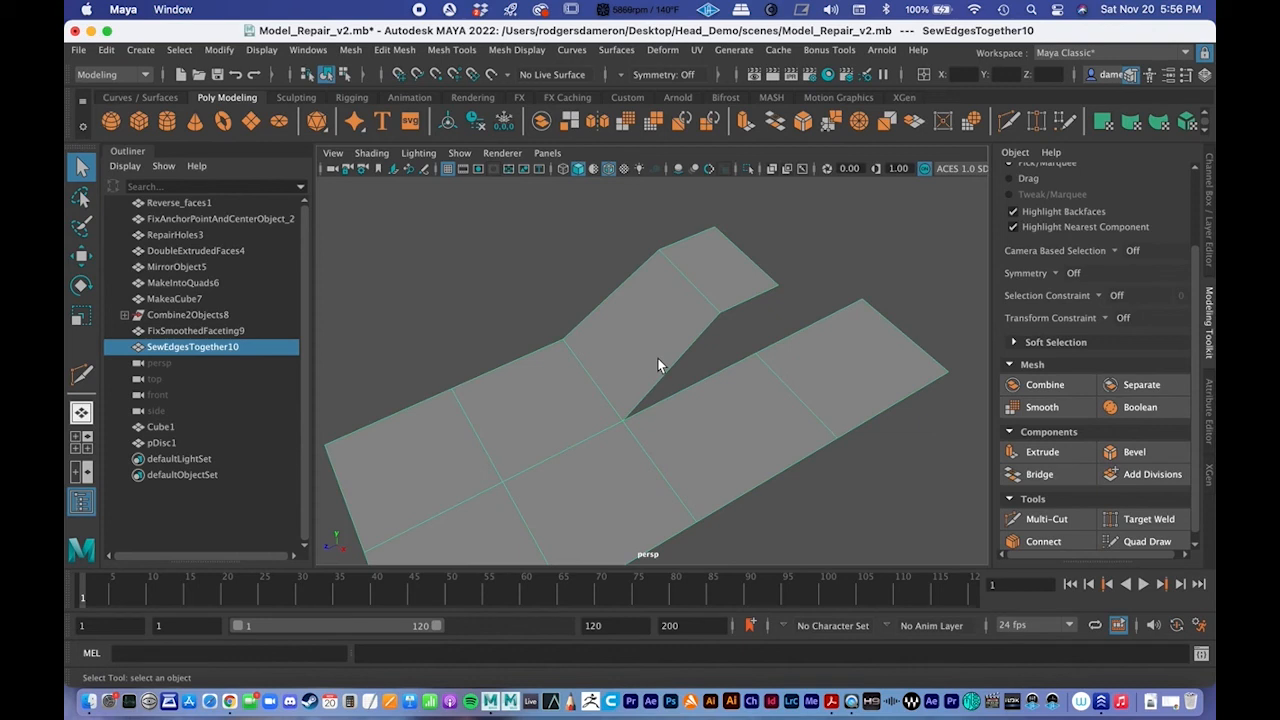
middle_click_drag(668, 331, 659, 332, "alt")
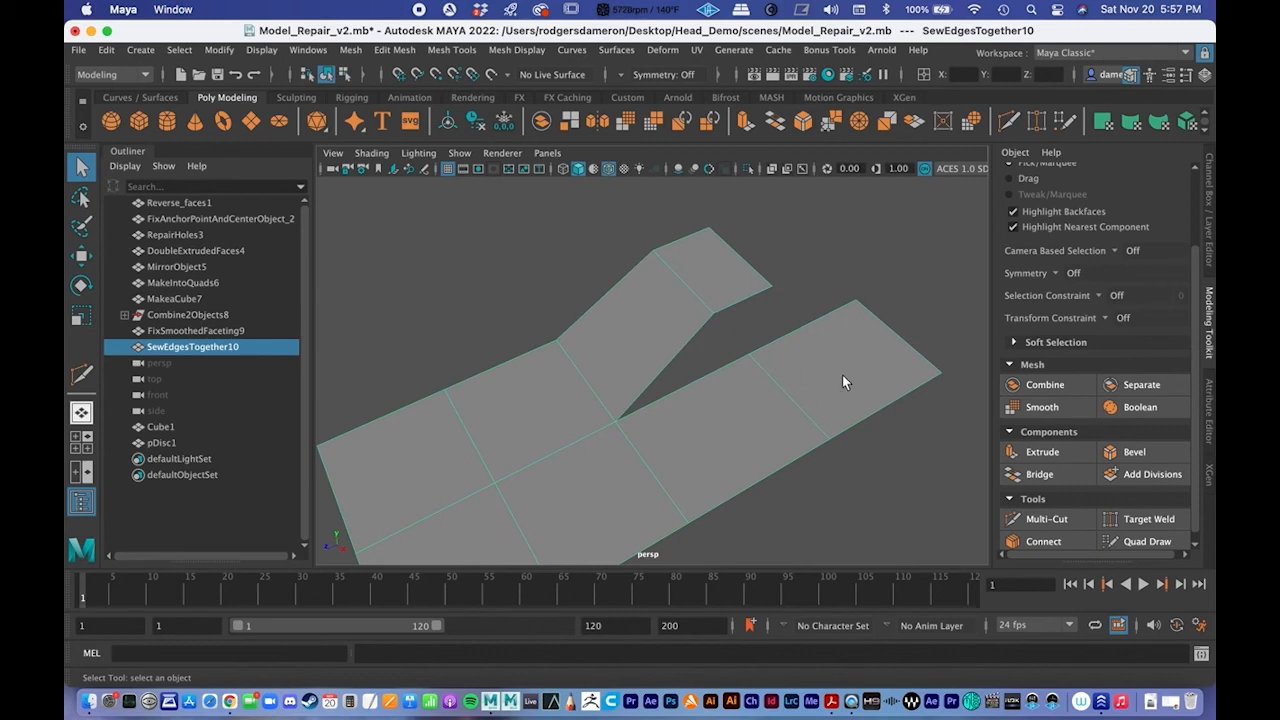
Step: Snap the raised strip's inner middle vertex onto the matching vertex of the flat strip and merge the two vertices
right_click_drag(677, 327, 604, 264)
left_click(712, 312)
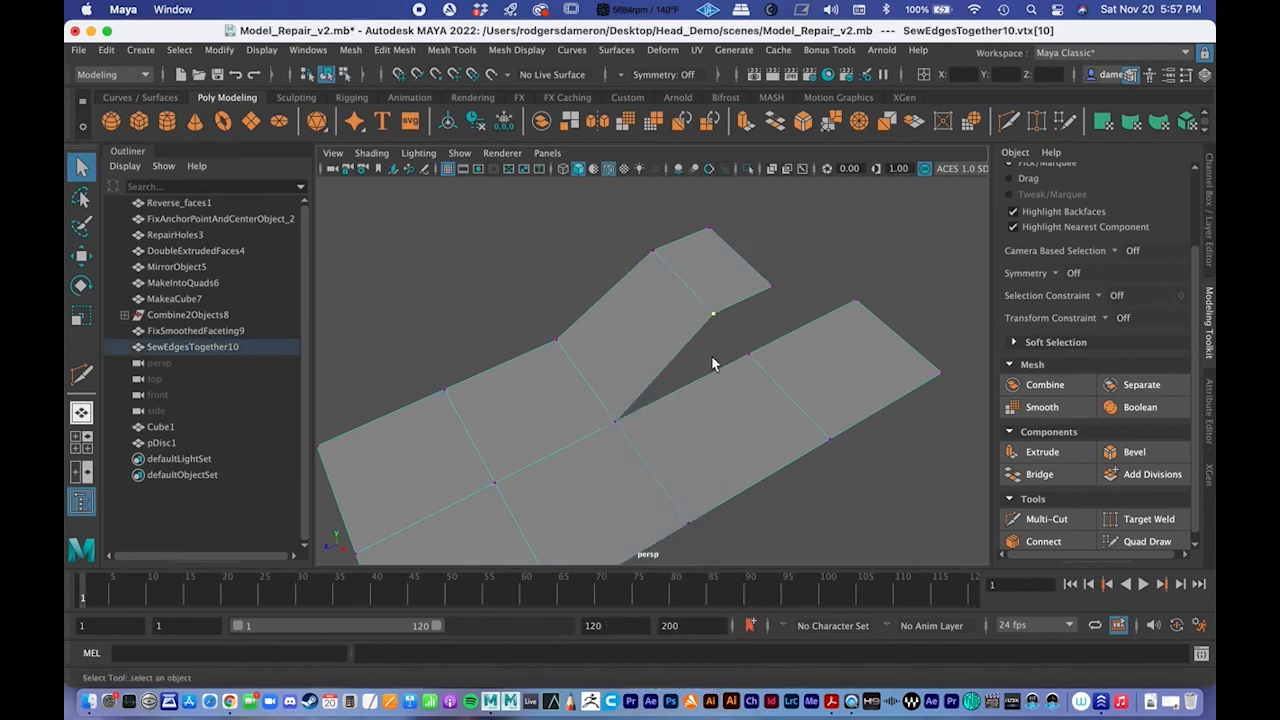
left_click_drag(714, 363, 720, 354, "alt")
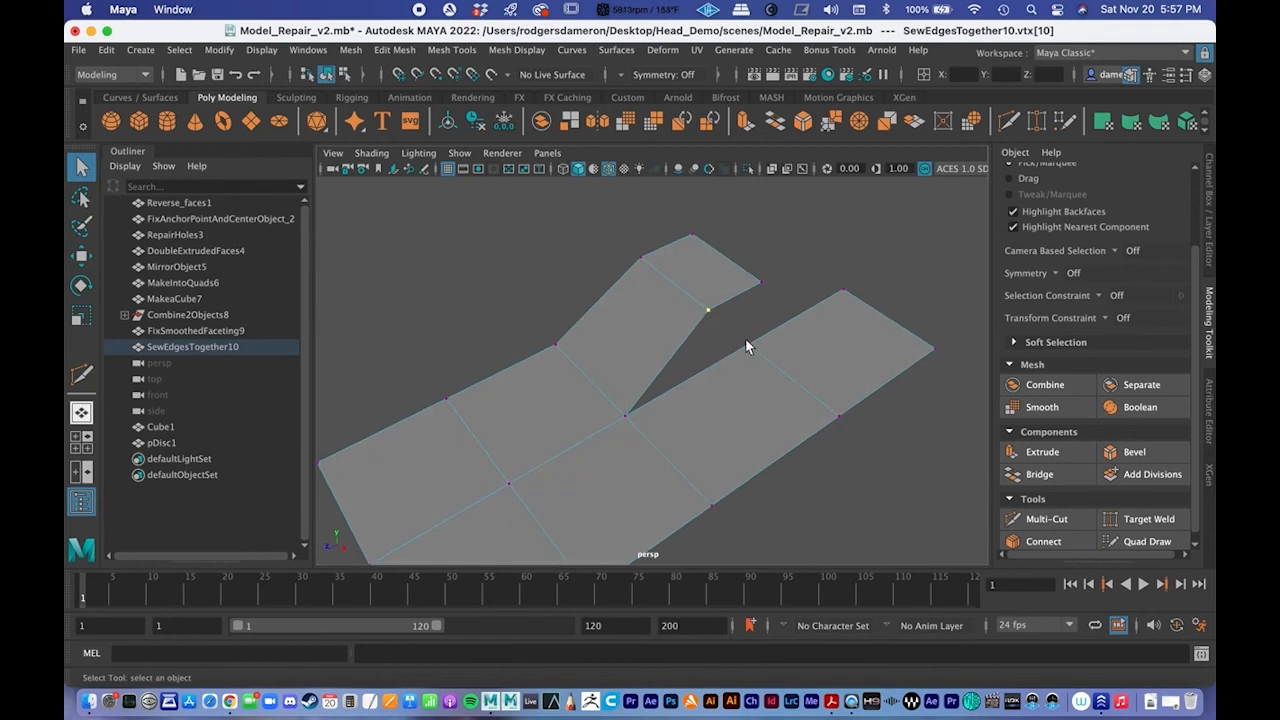
key("w")
left_click_drag(698, 333, 757, 359, "alt")
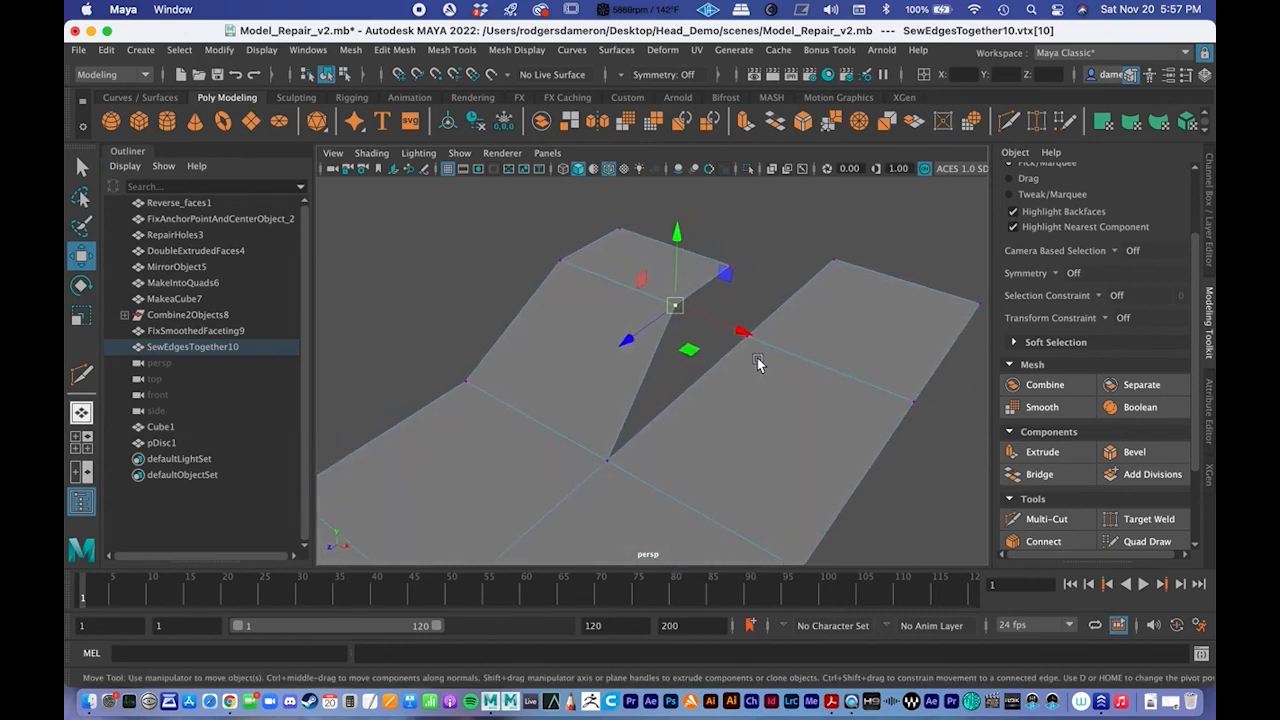
key("v")
left_click_drag(676, 310, 762, 362)
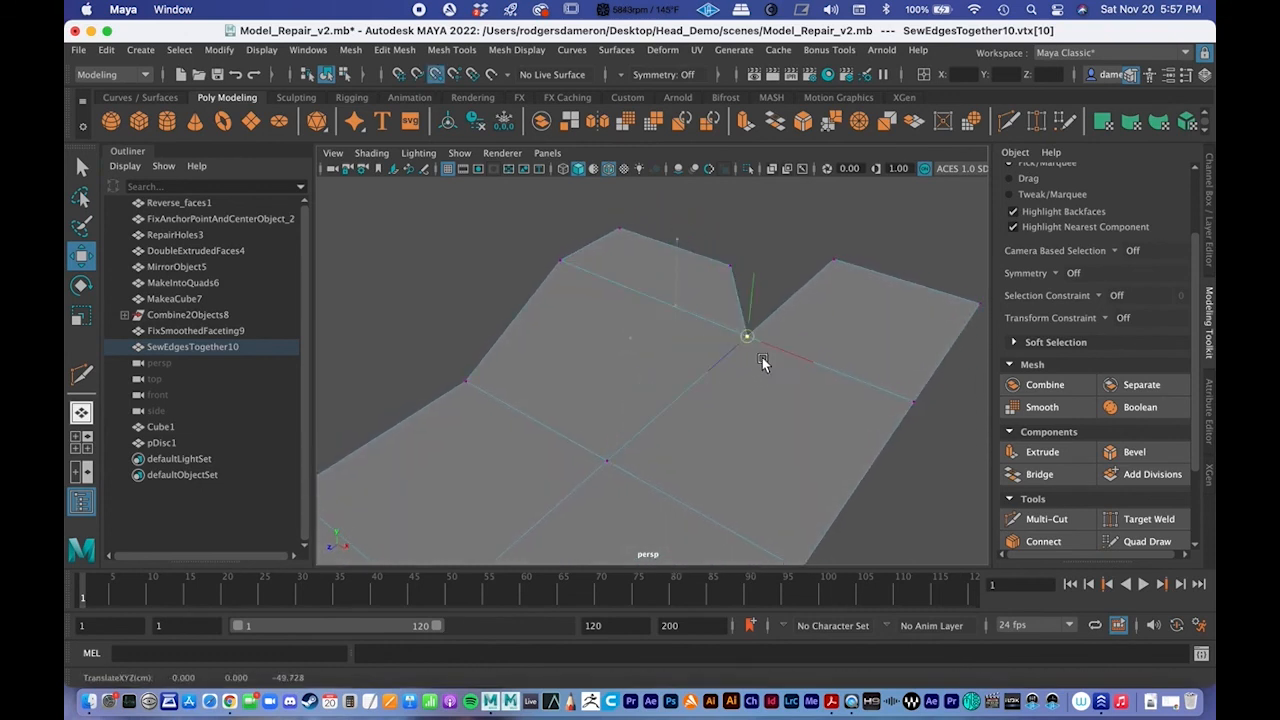
key("q")
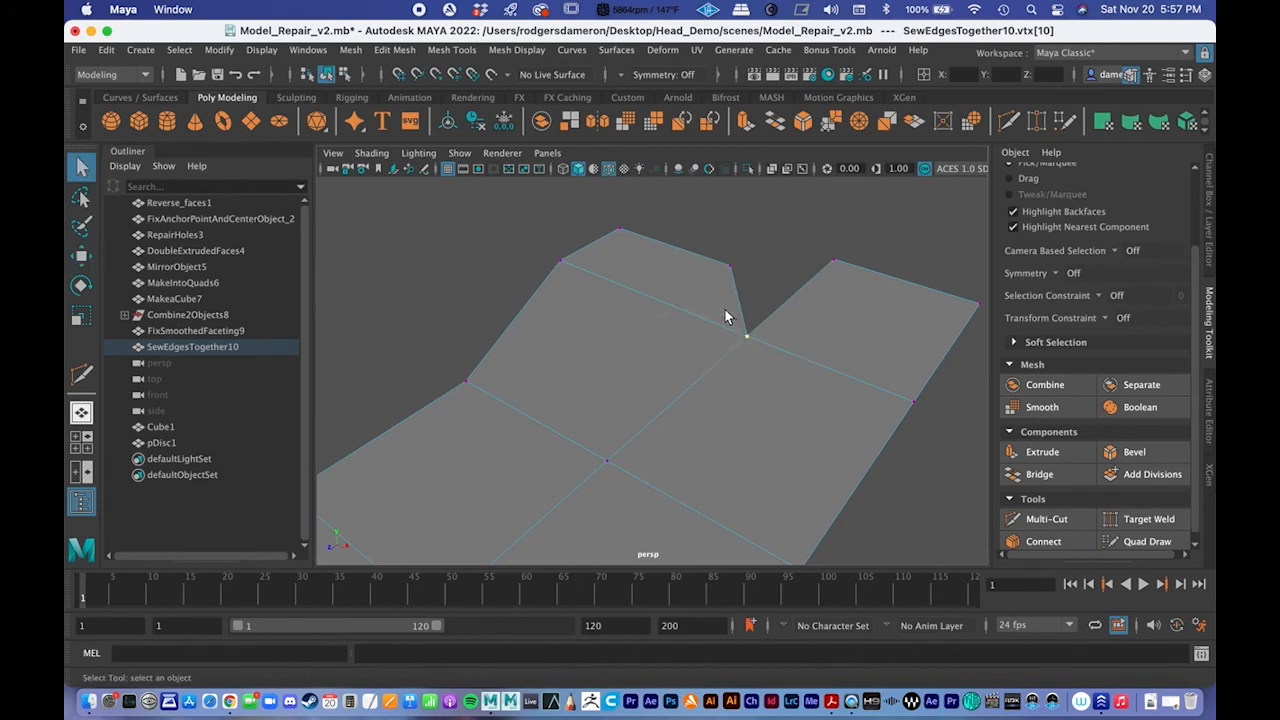
left_click_drag(725, 311, 805, 369)
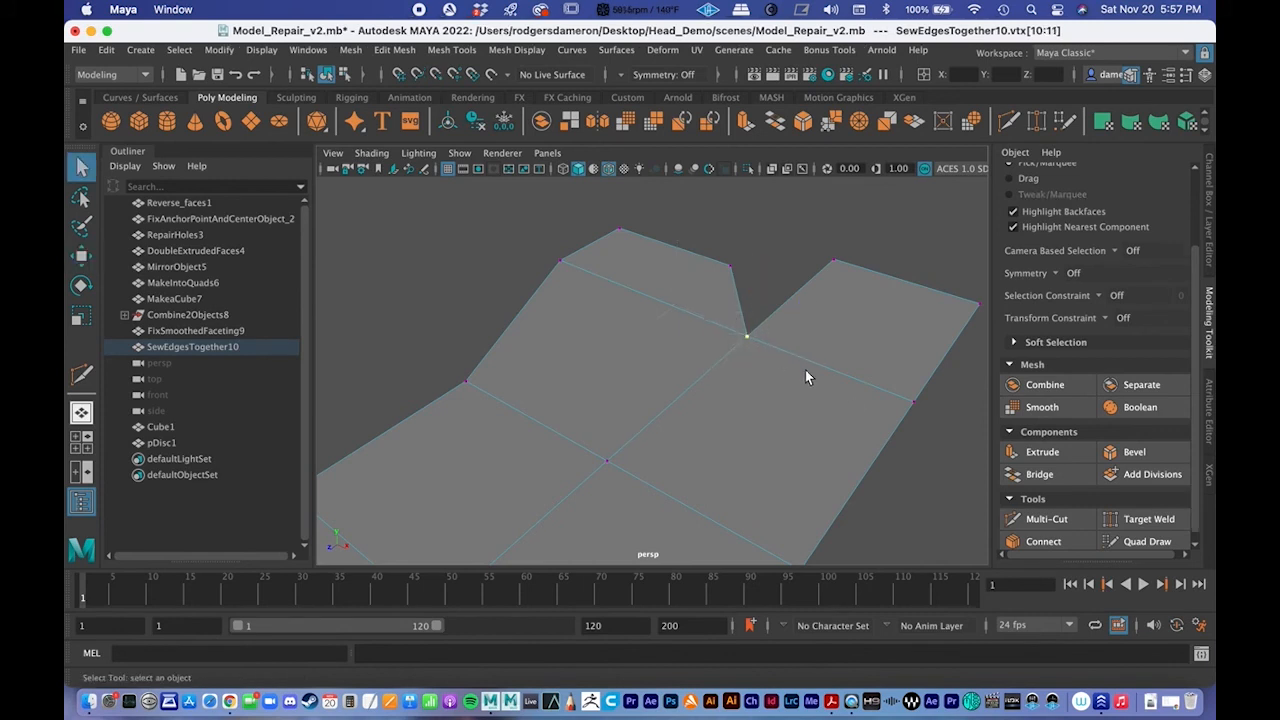
left_click(827, 124)
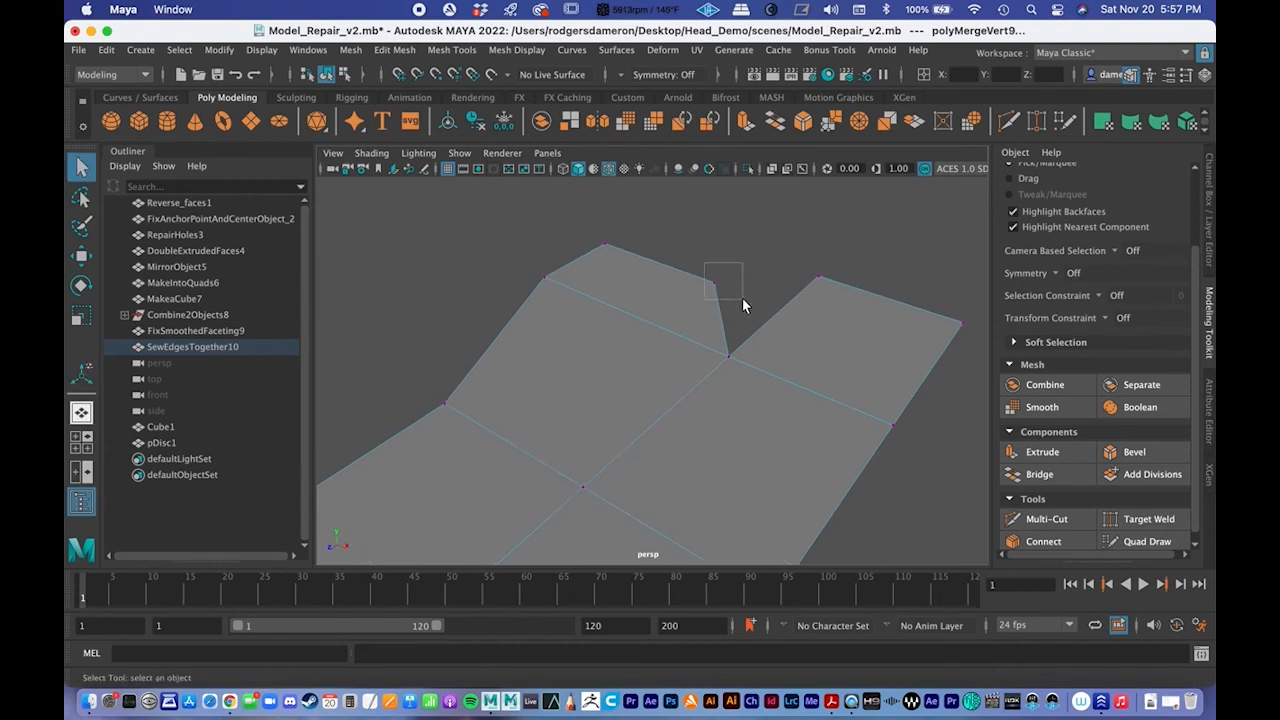
Step: Snap the raised strip's inner end vertex onto the flat strip's end corner and merge the two overlapping vertices
left_click_drag(741, 296, 740, 296)
key("w")
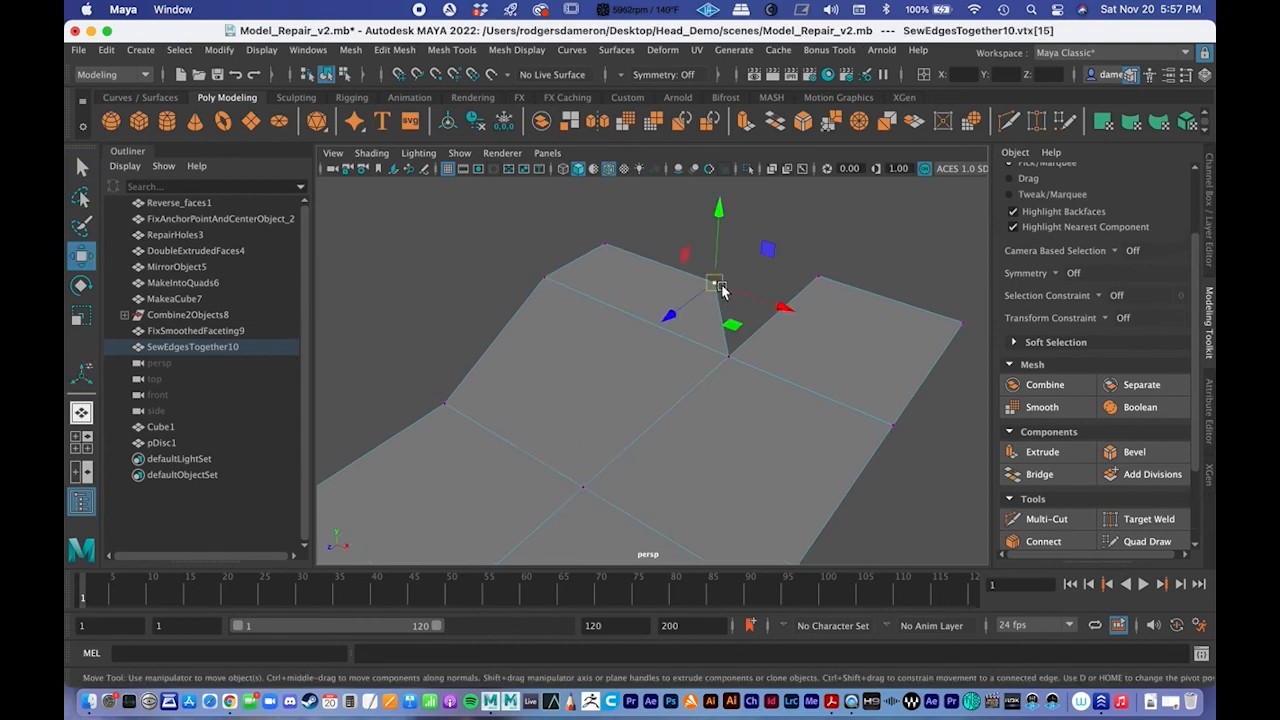
left_click_drag(717, 285, 822, 275)
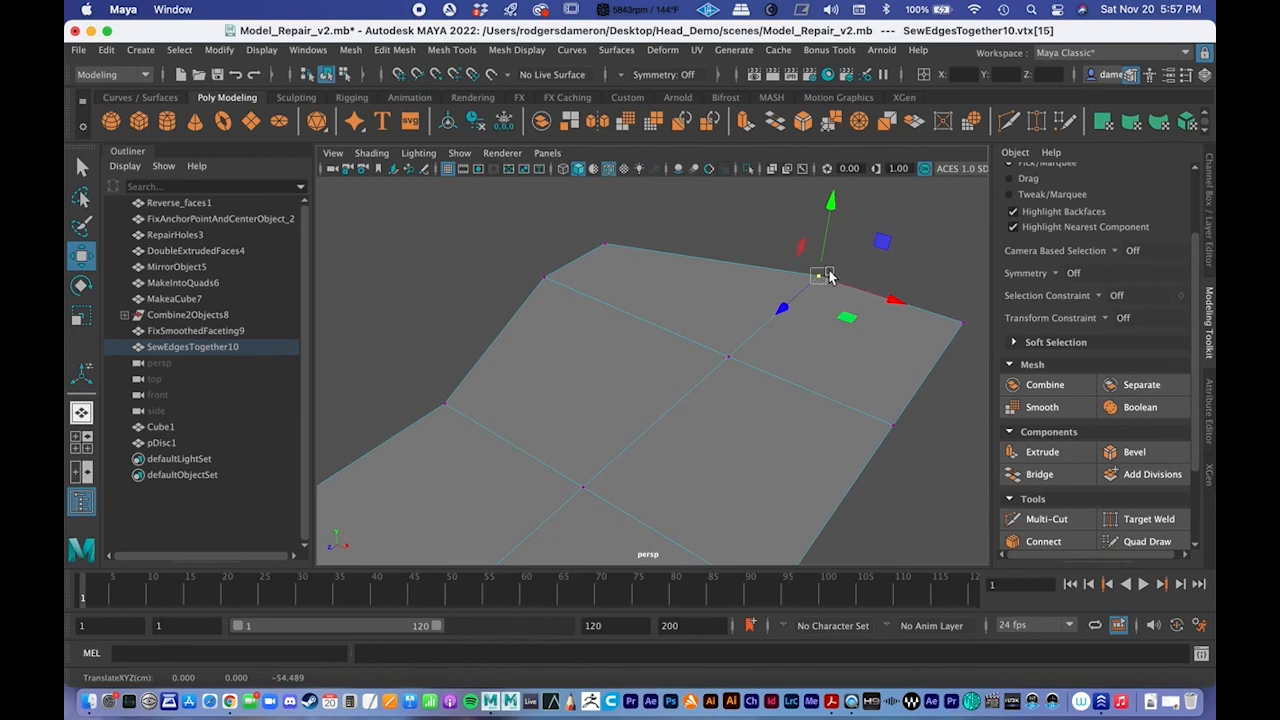
key("q")
left_click_drag(805, 259, 861, 316)
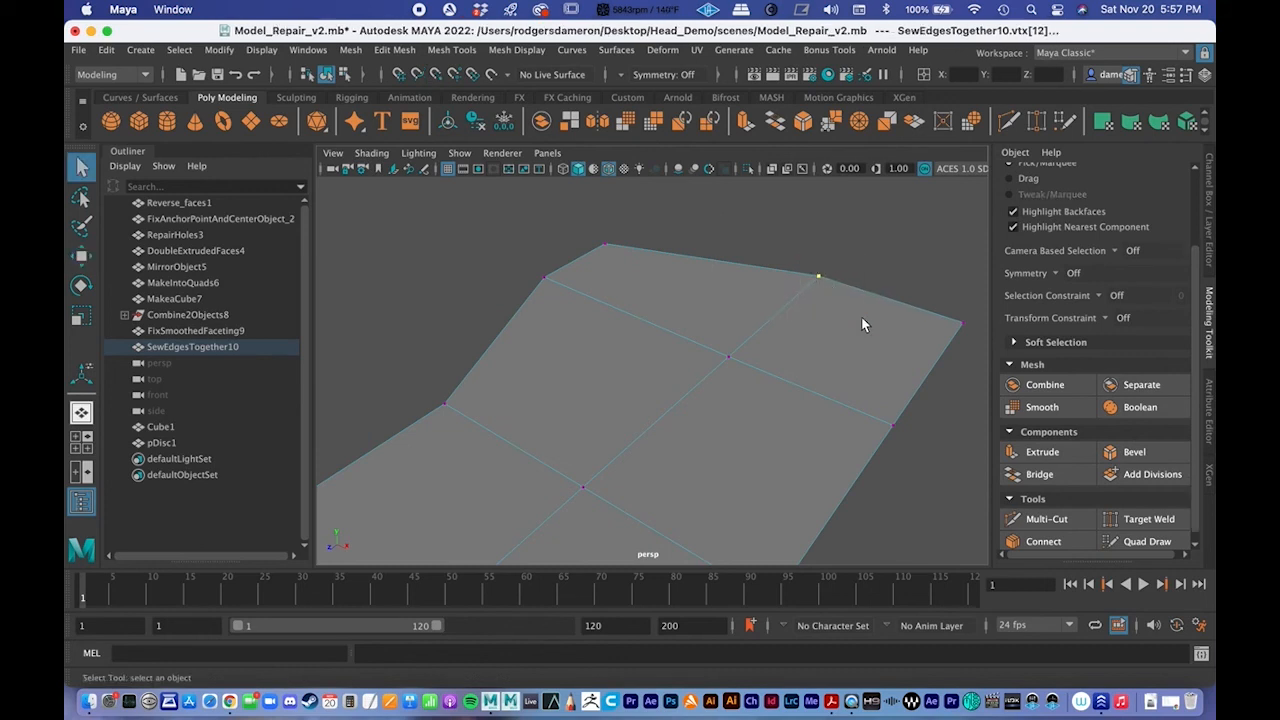
left_click(824, 119)
Step: Select the vertices along the plane's bent long edge and scale them flat along X into a straight line
left_click_drag(806, 284, 709, 391, "alt")
left_click_drag(692, 308, 646, 331, "alt")
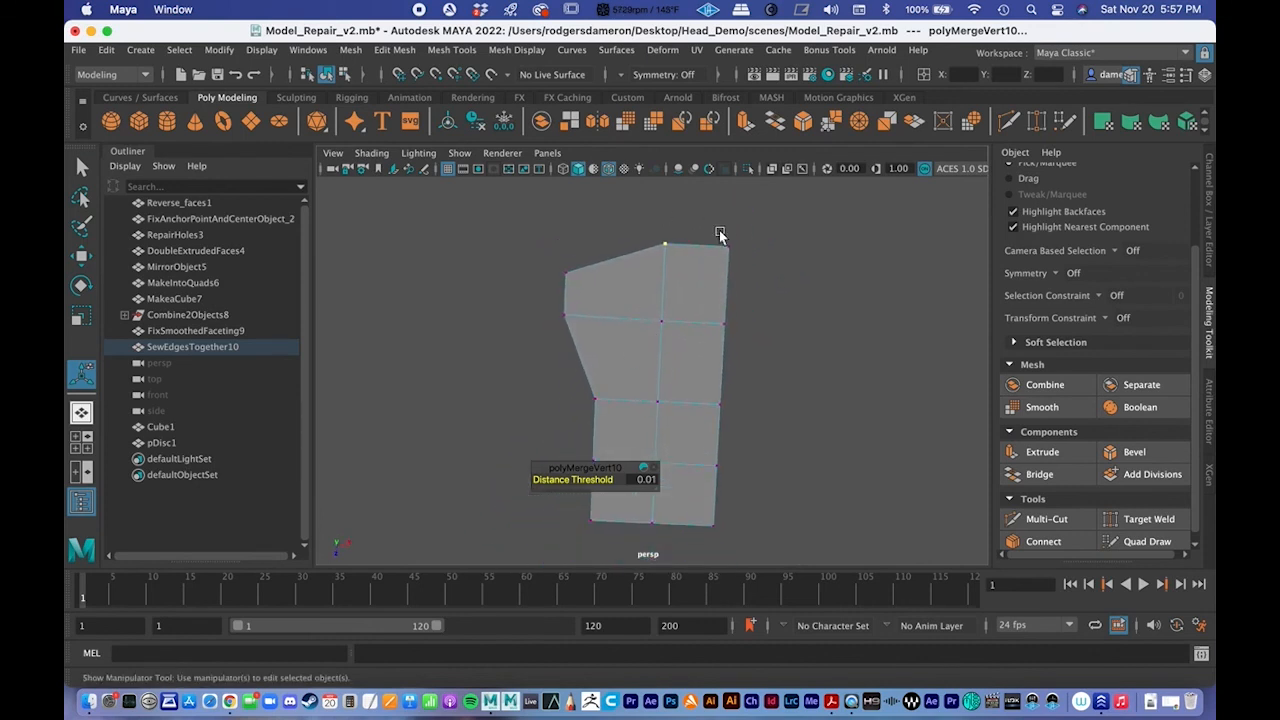
left_click_drag(608, 264, 659, 397, "alt")
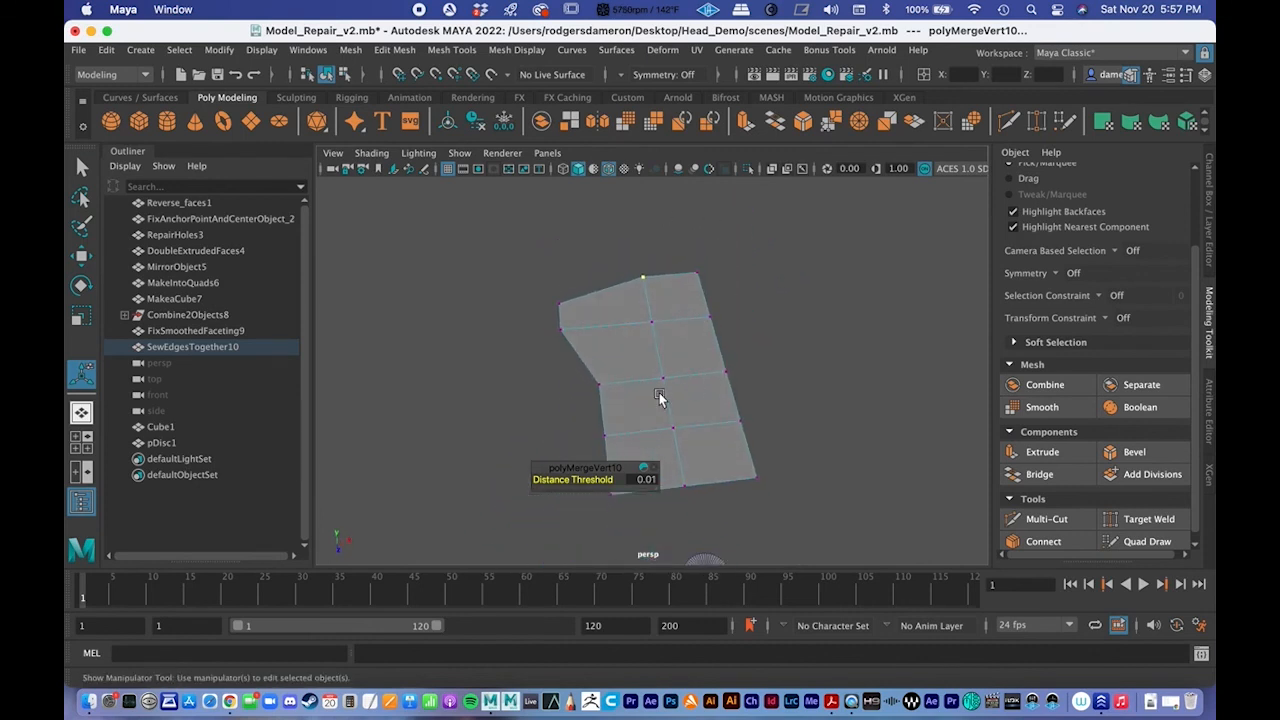
key("q")
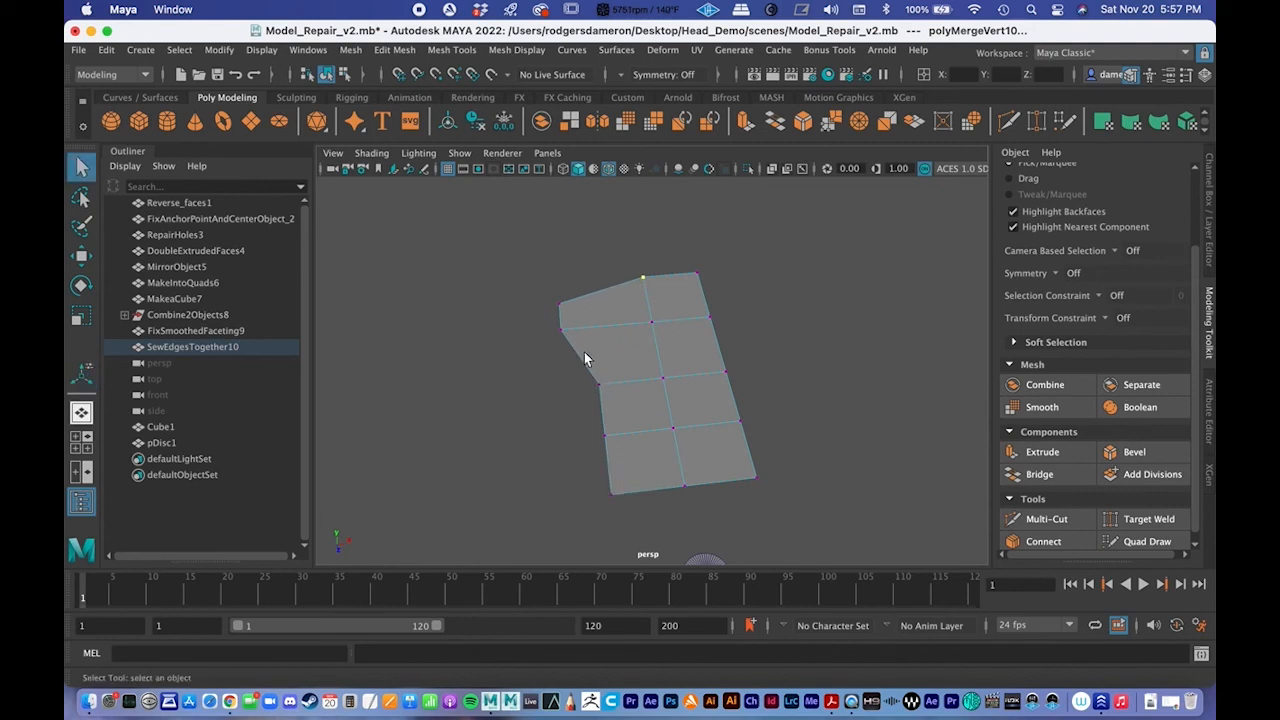
left_click_drag(574, 314, 603, 352, "alt")
right_click_drag(619, 263, 543, 257)
middle_click_drag(680, 350, 691, 297, "alt")
right_click_drag(691, 297, 641, 313, "alt")
mouse_move(641, 313)
left_mouse_down("alt")
mouse_move(623, 309)
mouse_move(633, 318)
left_mouse_up("alt")
left_click_drag(538, 192, 636, 456)
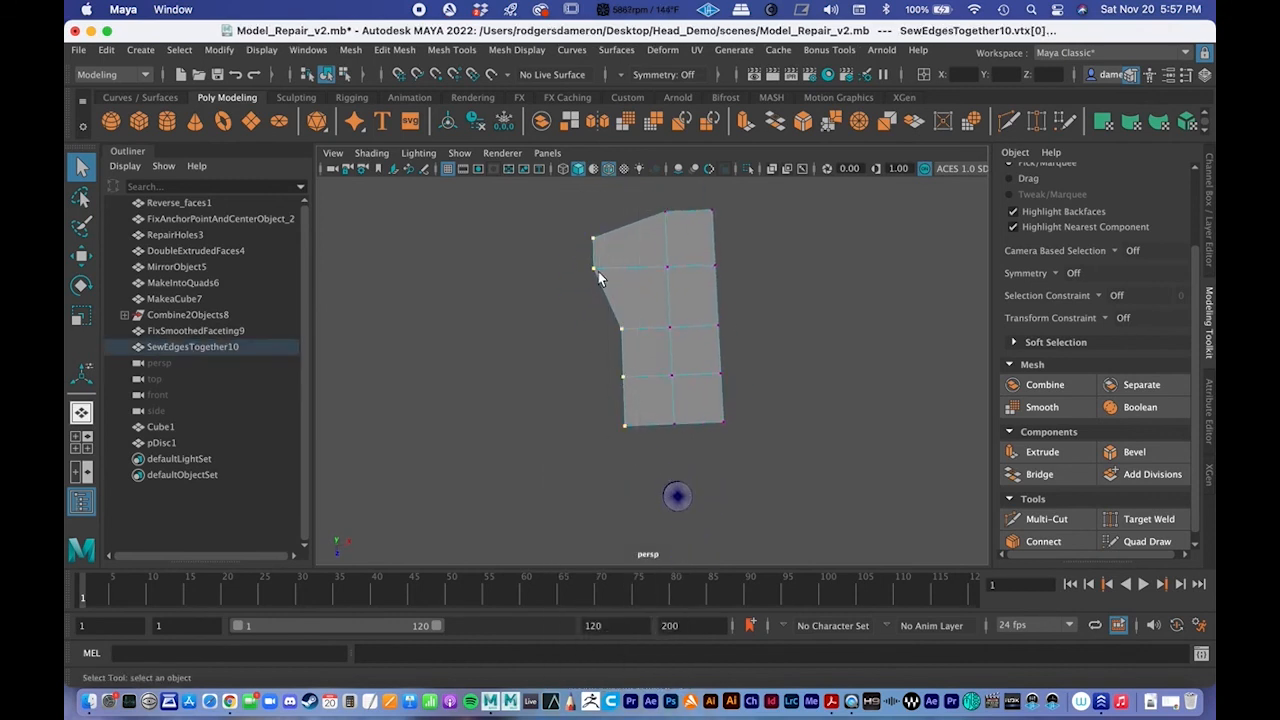
key("r")
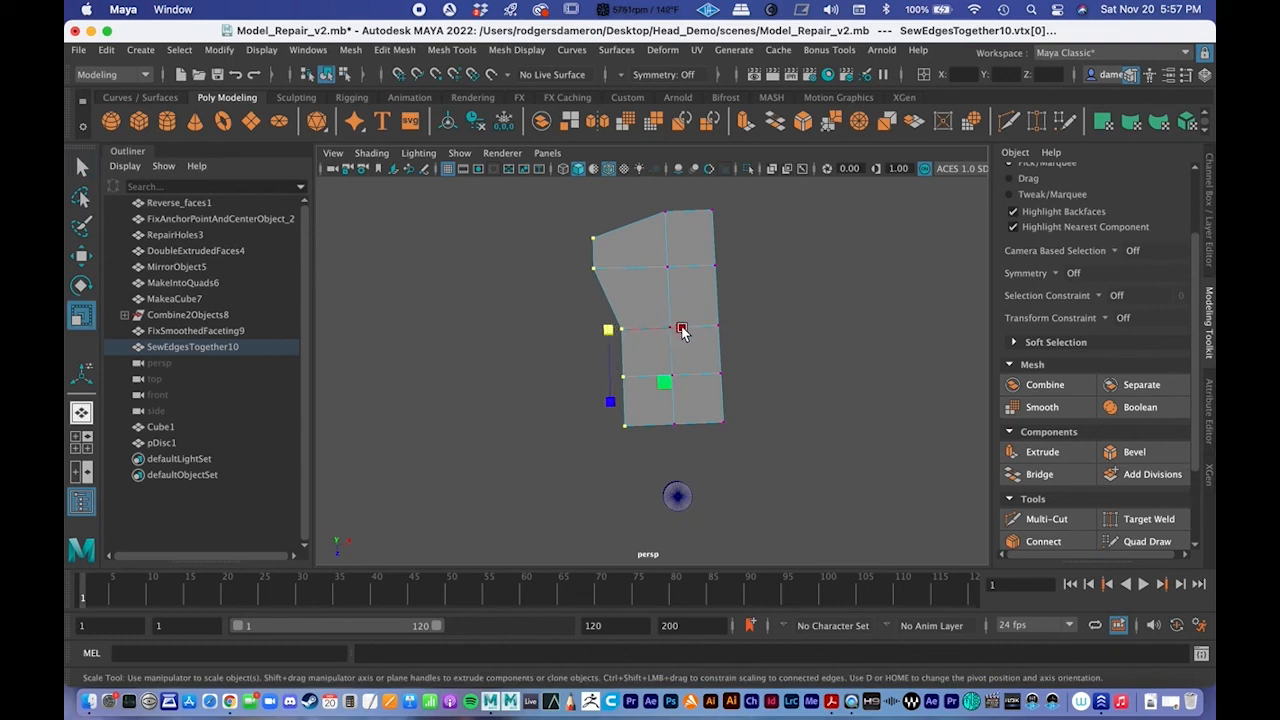
left_click_drag(682, 332, 610, 333)
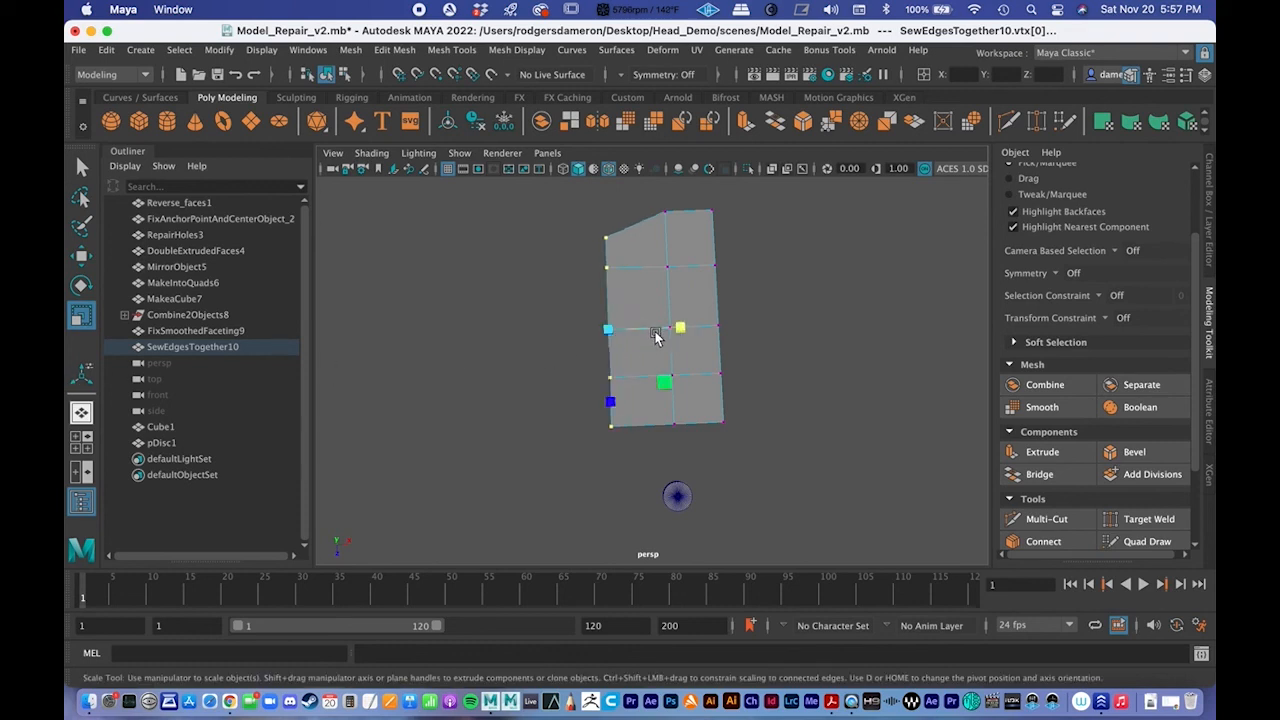
key("q")
Step: Select the three vertices of the plane's slanted end edge and scale them flat along Z
middle_click_drag(686, 260, 665, 311, "alt")
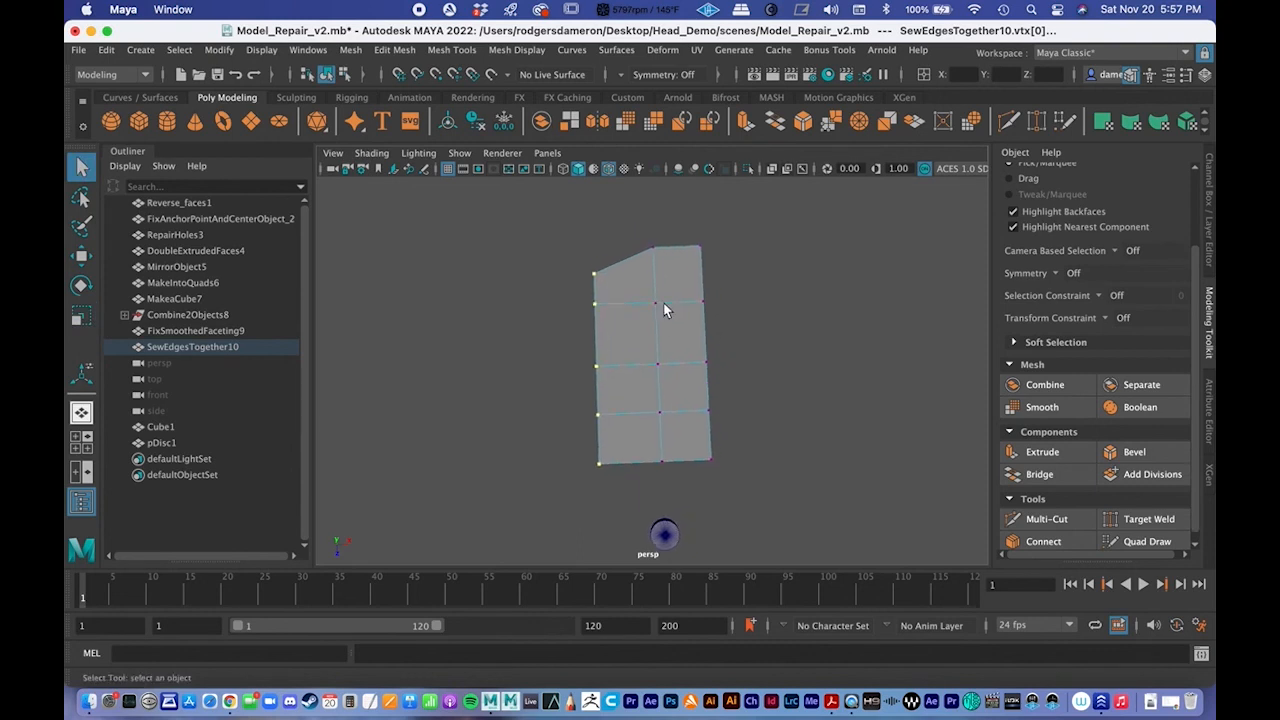
left_click_drag(568, 217, 809, 286)
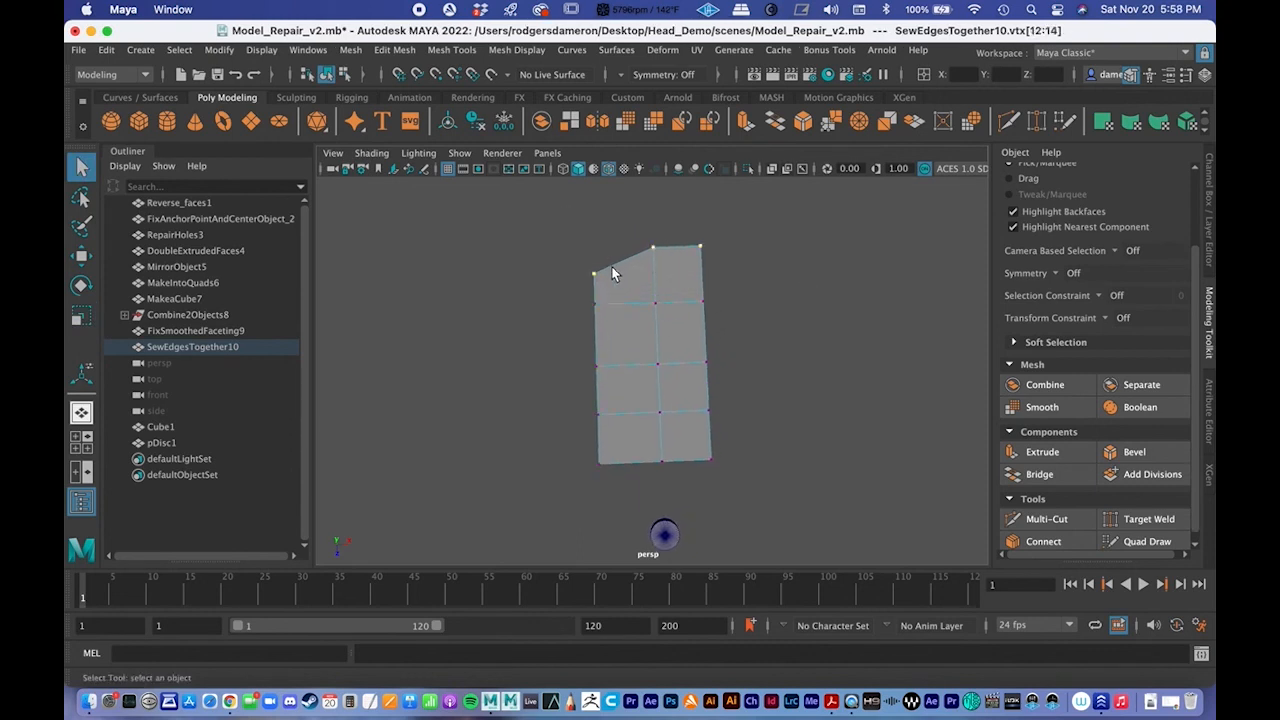
key("r")
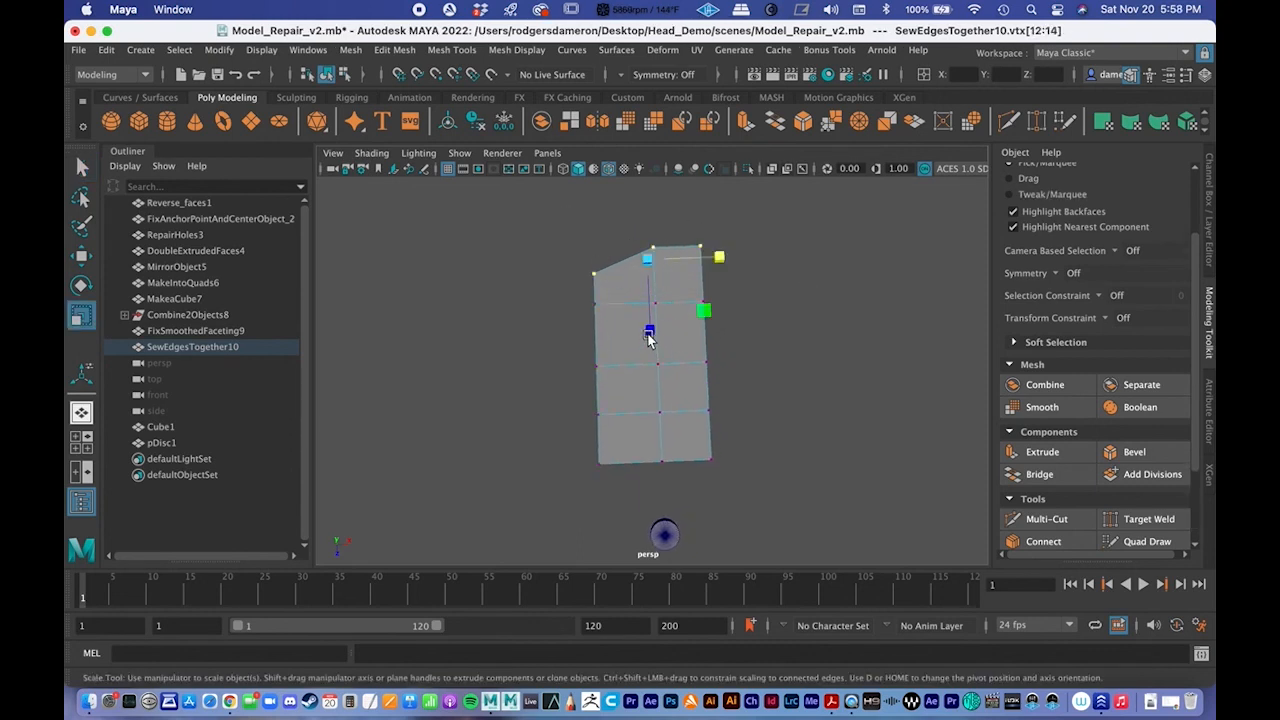
middle_click_drag(650, 338, 656, 360, "alt")
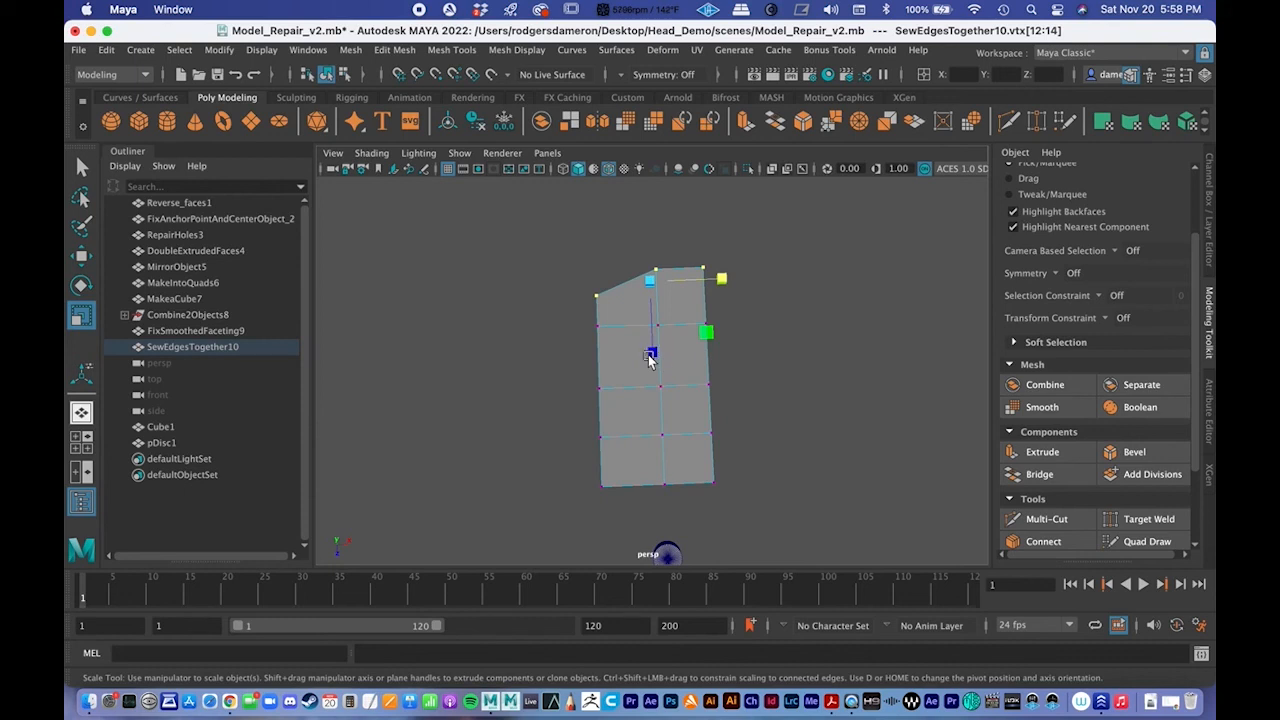
left_click_drag(653, 355, 651, 281)
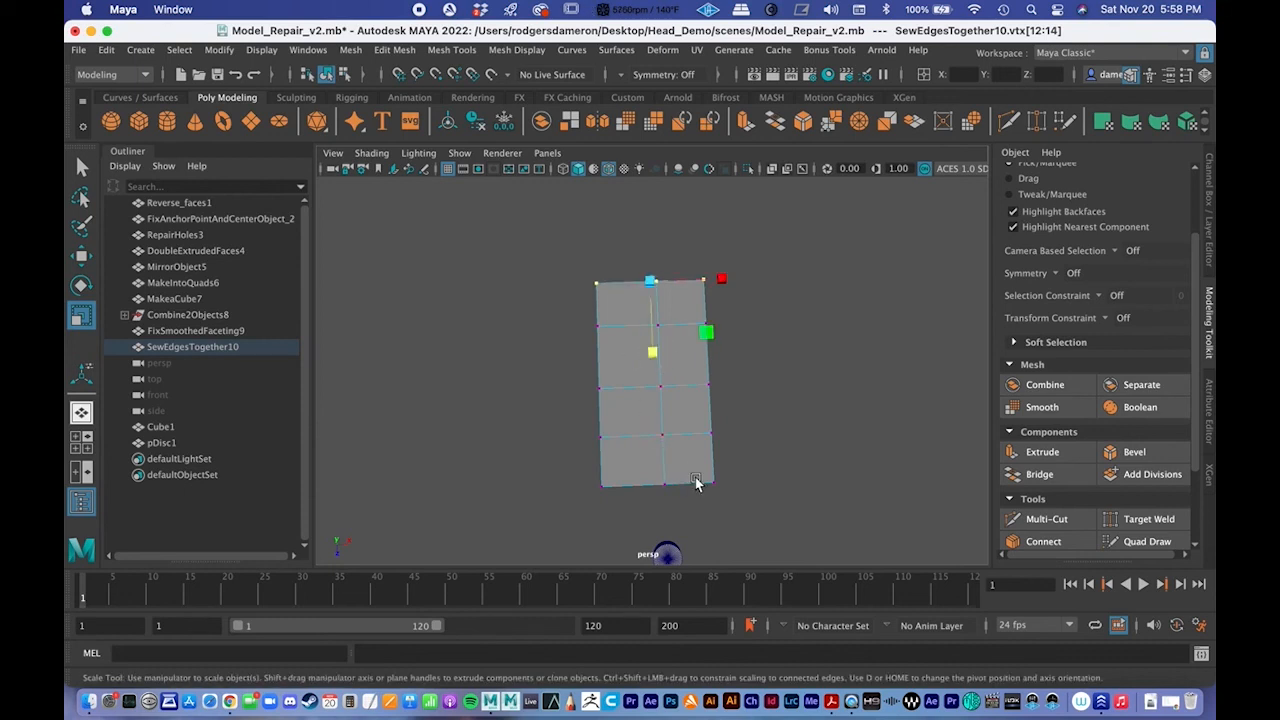
Step: Move the straightened long edge's vertices inward along X to even out the width of the two face columns
left_click_drag(577, 250, 633, 555)
key("w")
mouse_move(664, 384)
left_mouse_down()
mouse_move(686, 382)
mouse_move(614, 391)
mouse_move(690, 397)
mouse_move(680, 400)
left_mouse_up()
key("q")
Step: Return the plane to object mode, check it among the neighbouring meshes and reselect SewEdgesTogether10
right_click_drag(646, 262, 726, 232)
left_click_drag(728, 389, 694, 351, "alt")
right_click_drag(694, 351, 582, 356, "alt")
left_click_drag(582, 356, 661, 409, "alt")
left_click(369, 365)
left_click(382, 362)
left_click(650, 388)
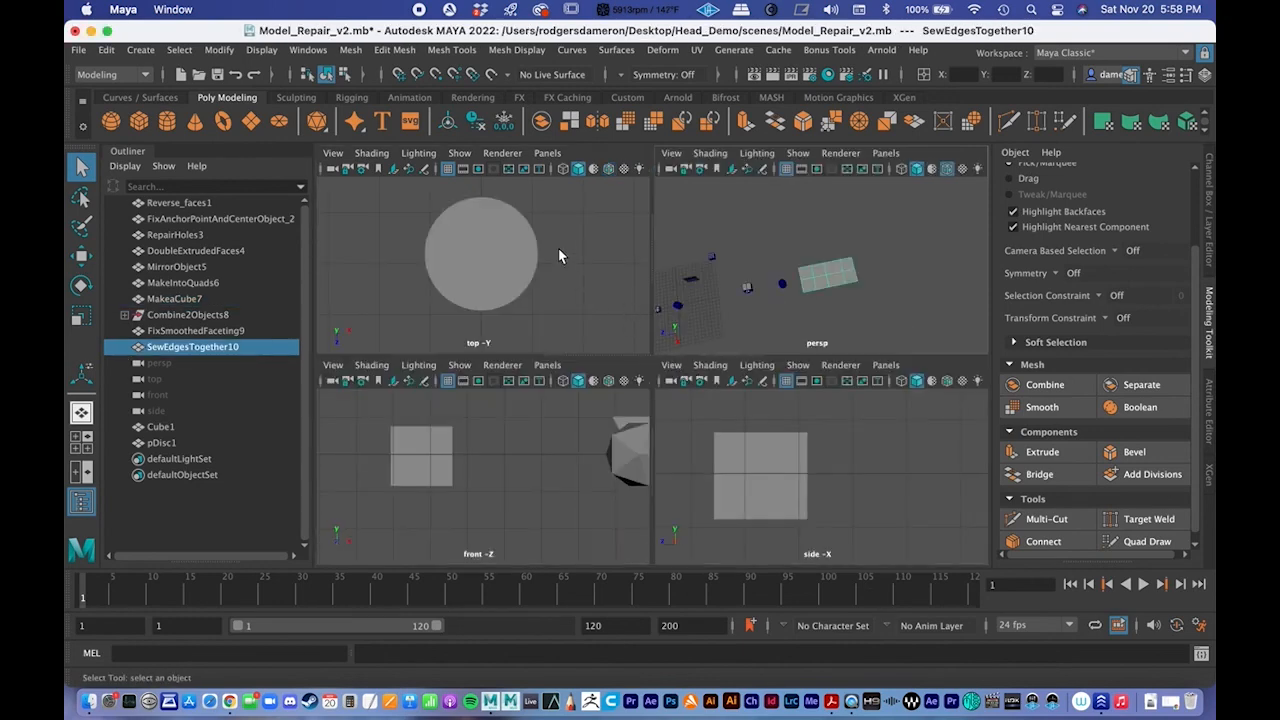
Step: In the top view, pull the second vertex from the +Z end of the plane's +X long edge outward along X
key("space")
key("f")
right_click_drag(639, 262, 543, 264)
left_click_drag(577, 223, 612, 508)
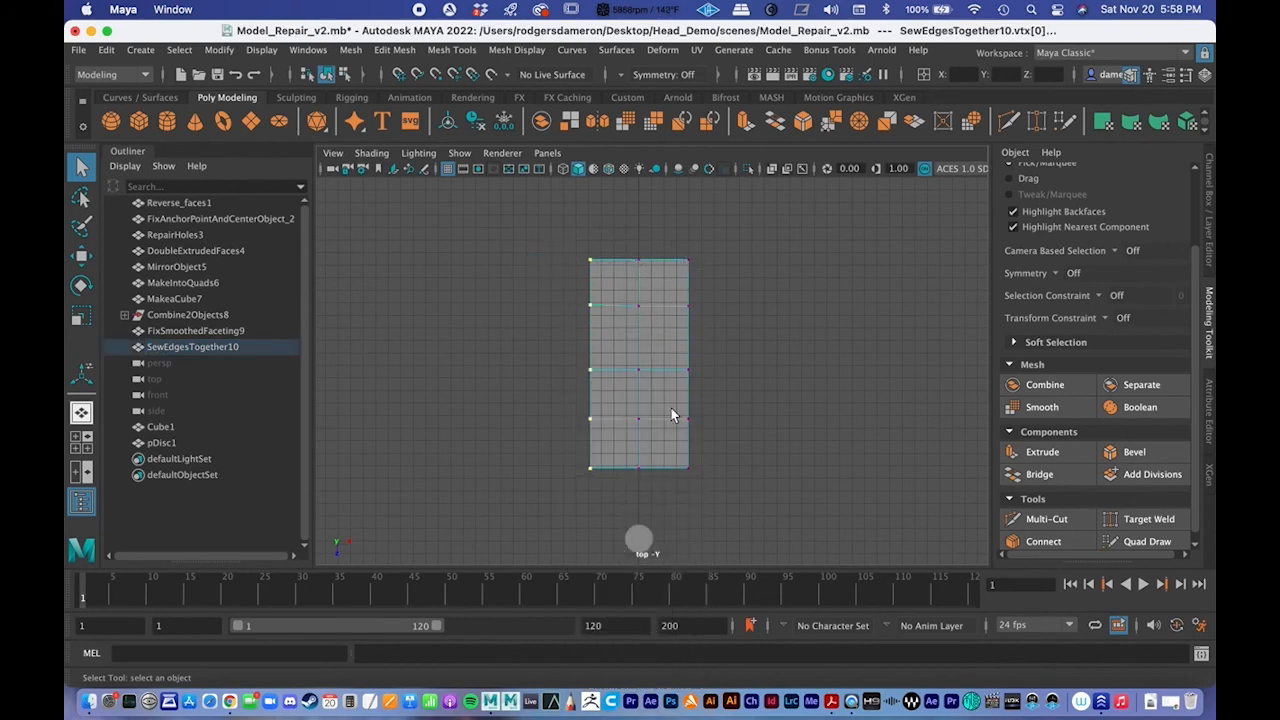
left_click(691, 443)
key("w")
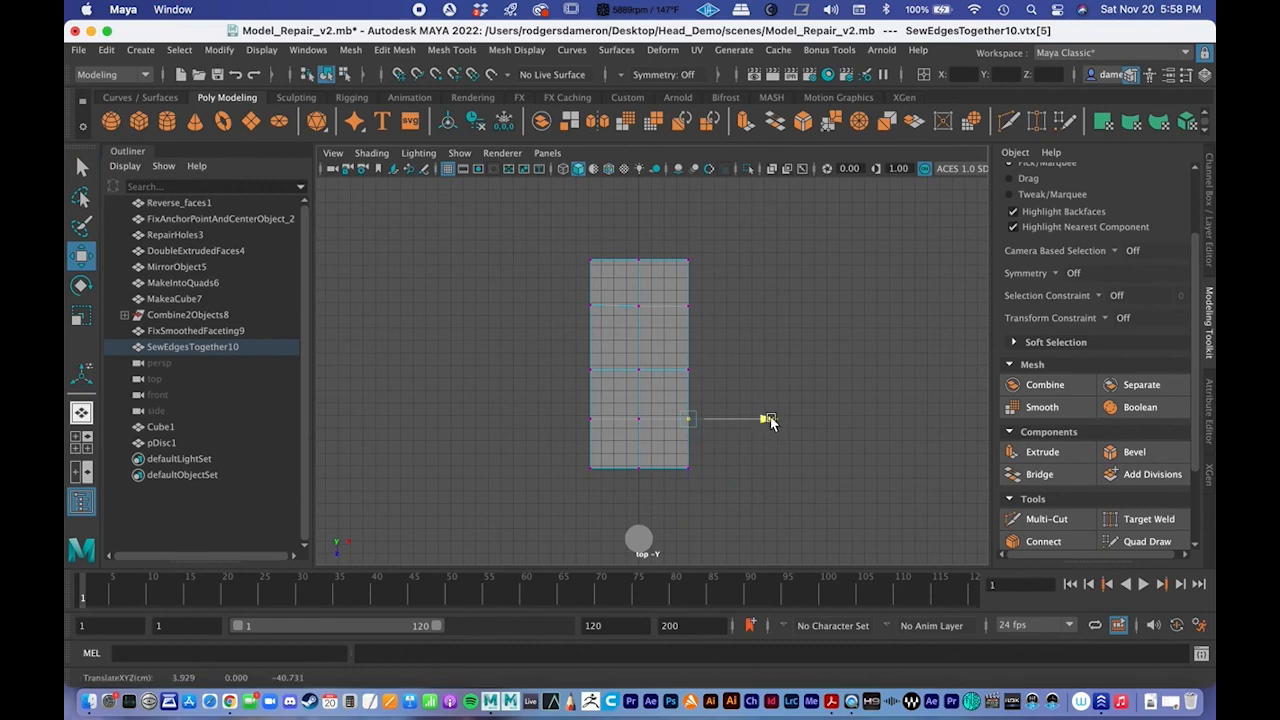
left_click_drag(743, 421, 785, 420)
Step: Select all vertices of the plane's +X long edge and scale them flat along X into a straight line
key("q")
left_click_drag(675, 218, 774, 486)
key("r")
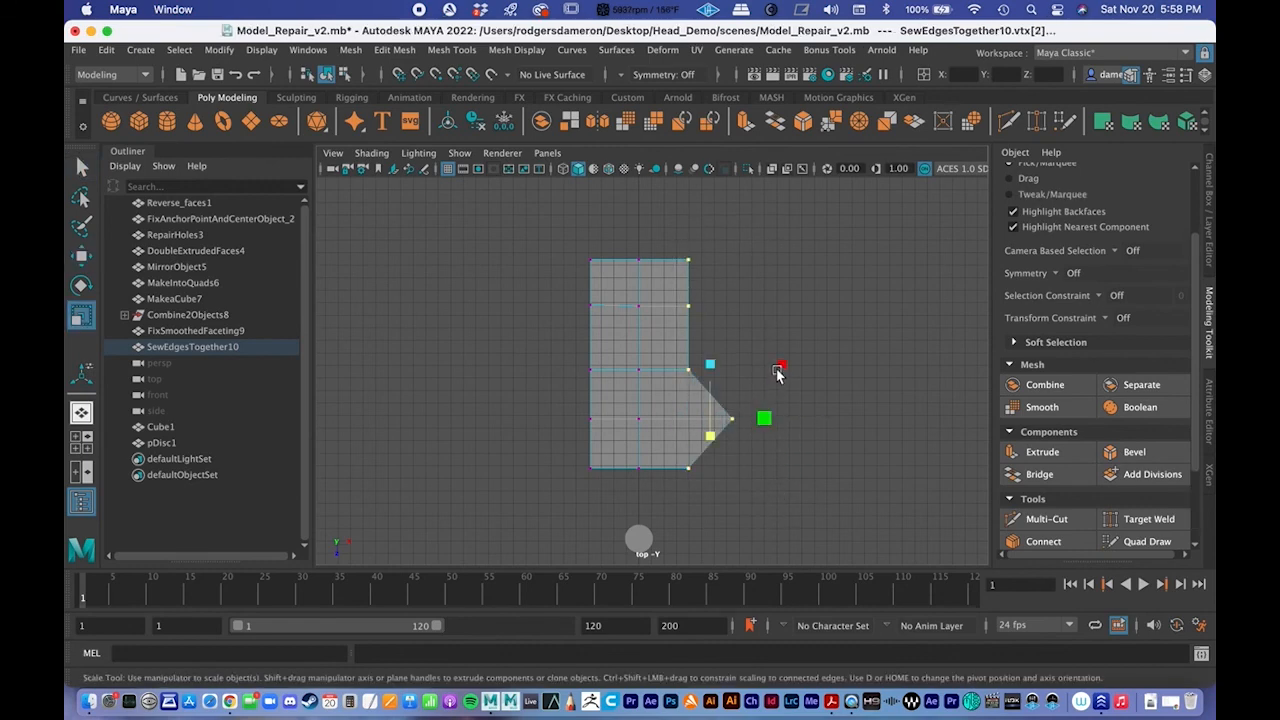
left_click_drag(782, 364, 266, 384)
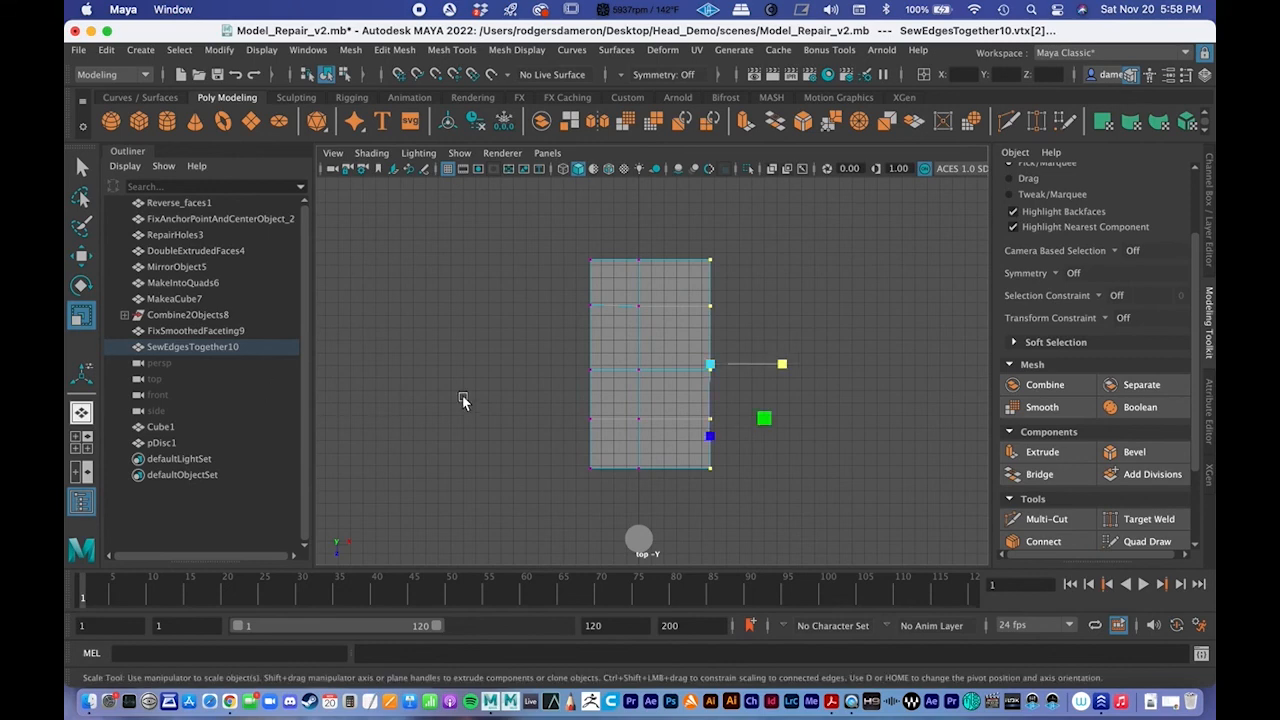
Step: Try moving the straightened edge inward along X, and undo both the move and the flattening
key("w")
left_click_drag(789, 366, 783, 370)
key("ctrl+z")
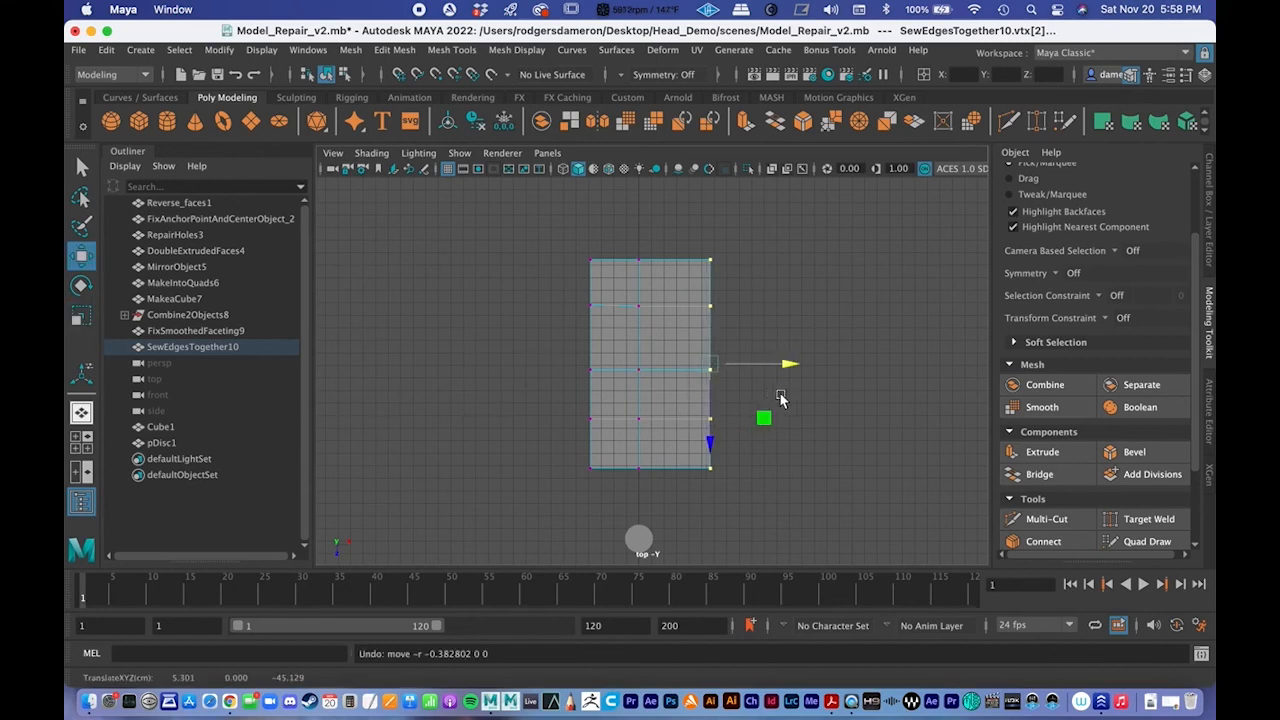
key("r")
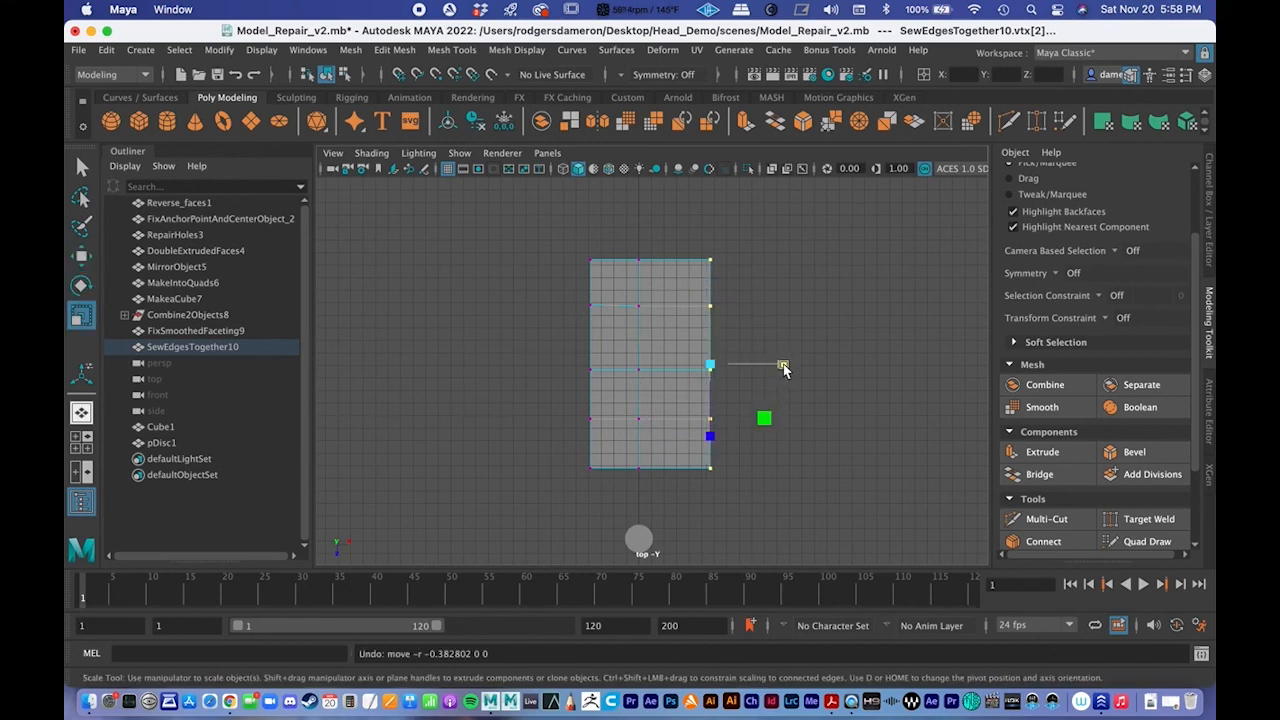
key("ctrl+z")
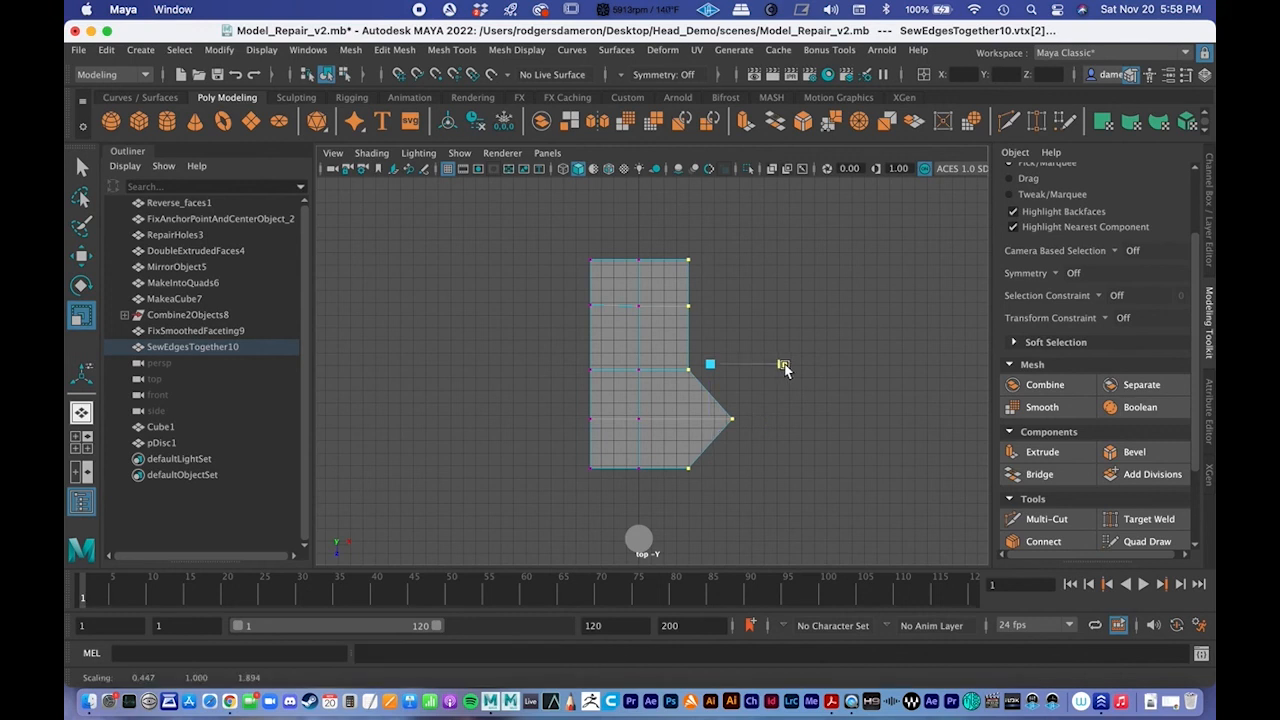
Step: Flatten the selected edge vertices along X again and move them inward to even out the two face columns
left_click_drag(781, 366, 63, 343)
key("w")
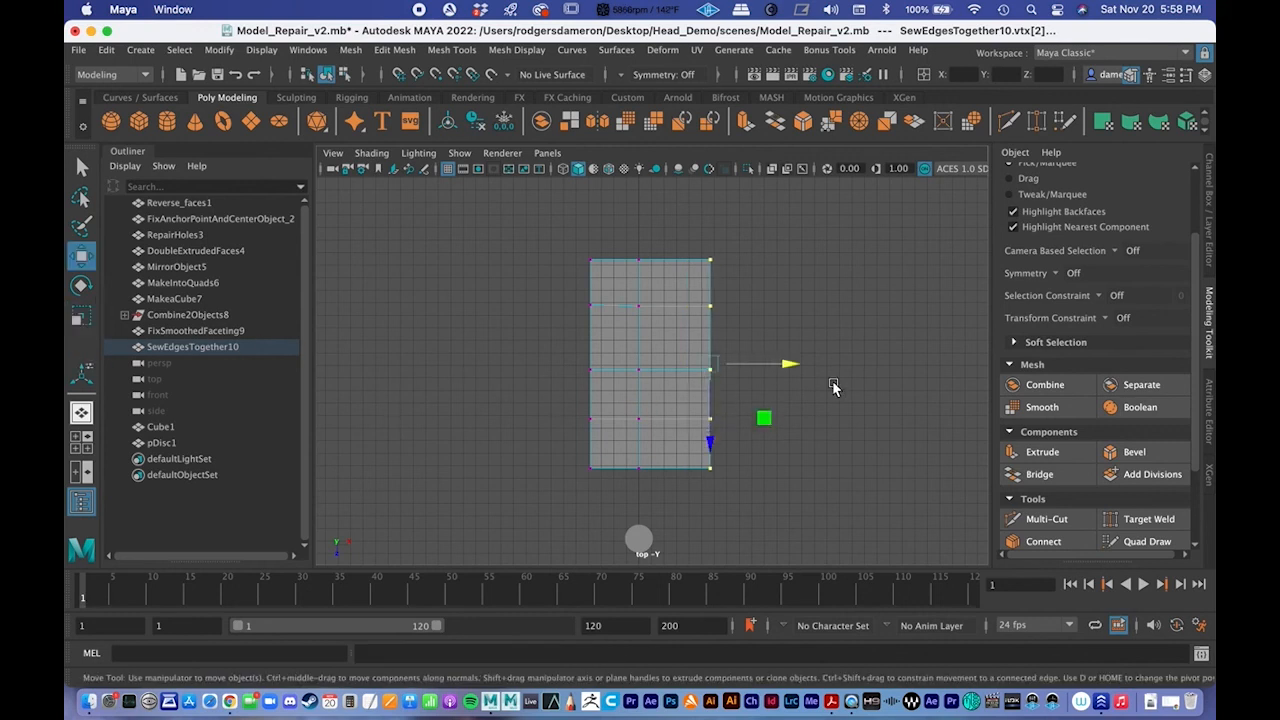
left_click_drag(784, 364, 763, 366)
Step: Return to the perspective view and put SewEdgesTogether10 back in object mode
key("space")
key("space")
left_click_drag(843, 291, 797, 220, "alt")
scroll(619, 298, "down", 4)
mouse_move(619, 298)
left_mouse_down("alt")
mouse_move(654, 298)
mouse_move(686, 320)
mouse_move(631, 299)
left_mouse_up("alt")
key("q")
right_click_drag(596, 303, 678, 224)
left_click_drag(678, 240, 644, 337, "alt")
Step: Select all the practice meshes in the perspective view
left_click_drag(500, 294, 766, 457)
right_click_drag(600, 409, 807, 466, "alt")
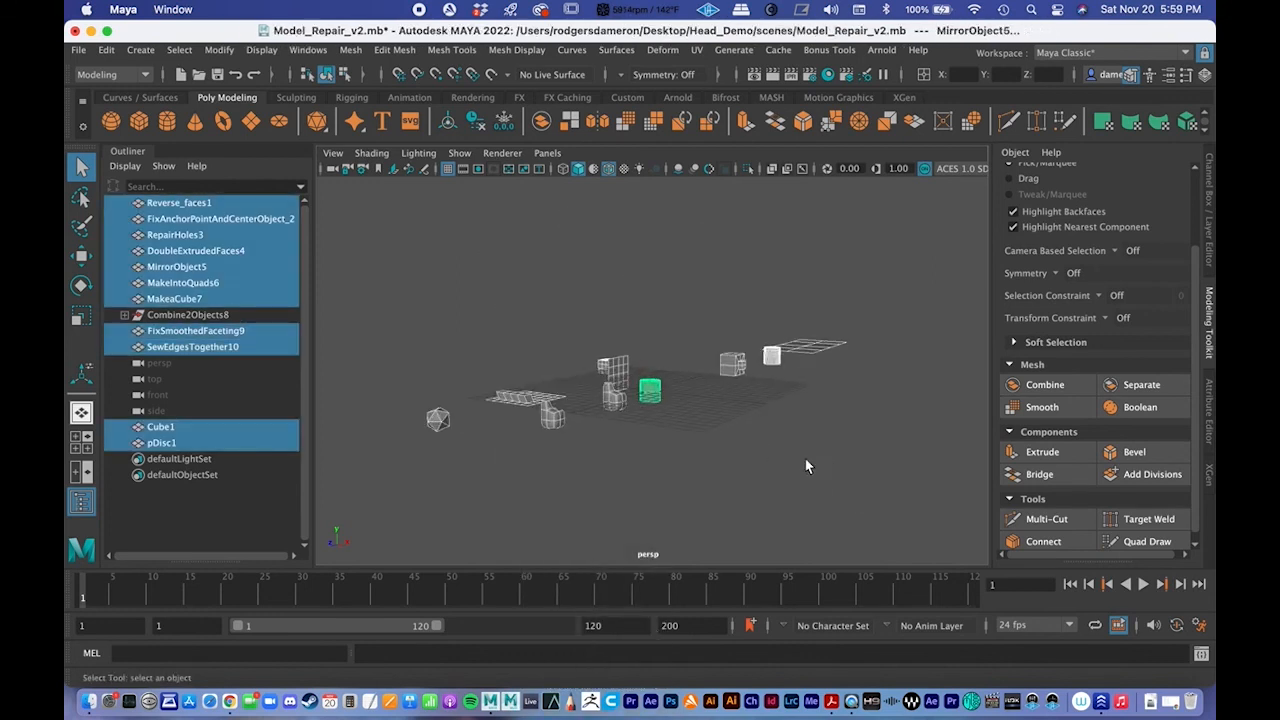
left_click(671, 461)
left_click(612, 398)
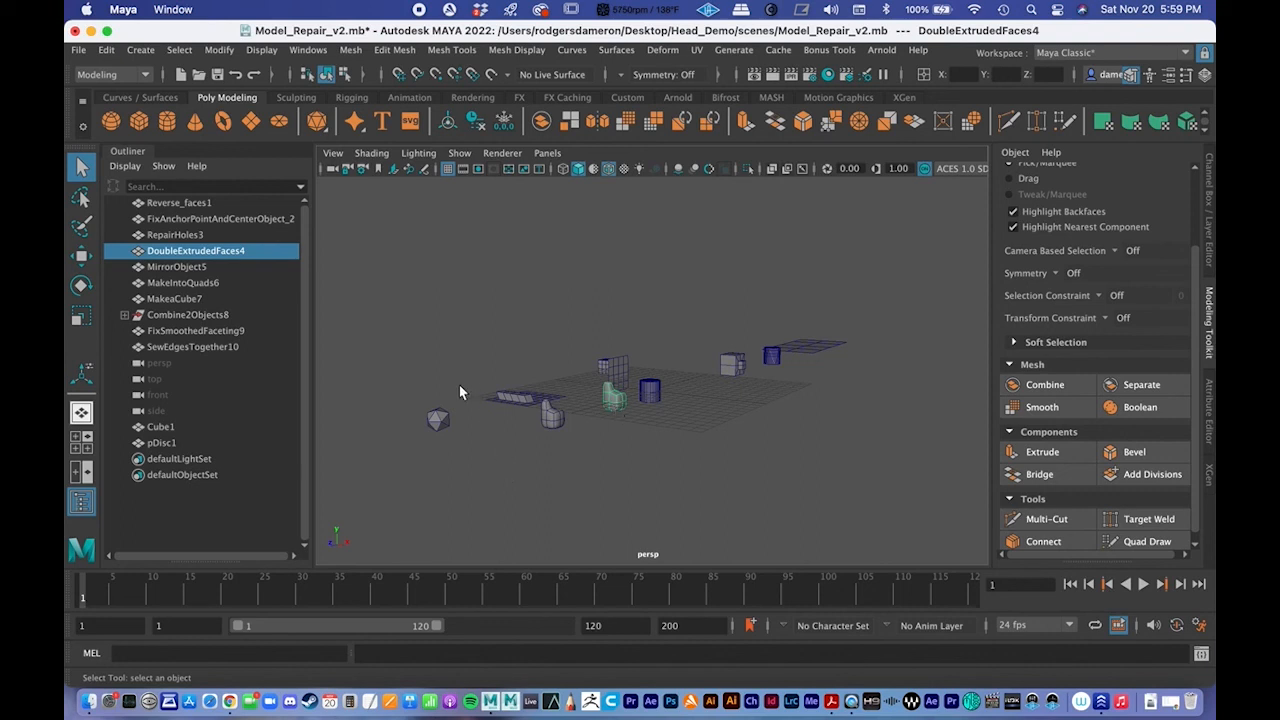
left_click_drag(382, 267, 923, 461)
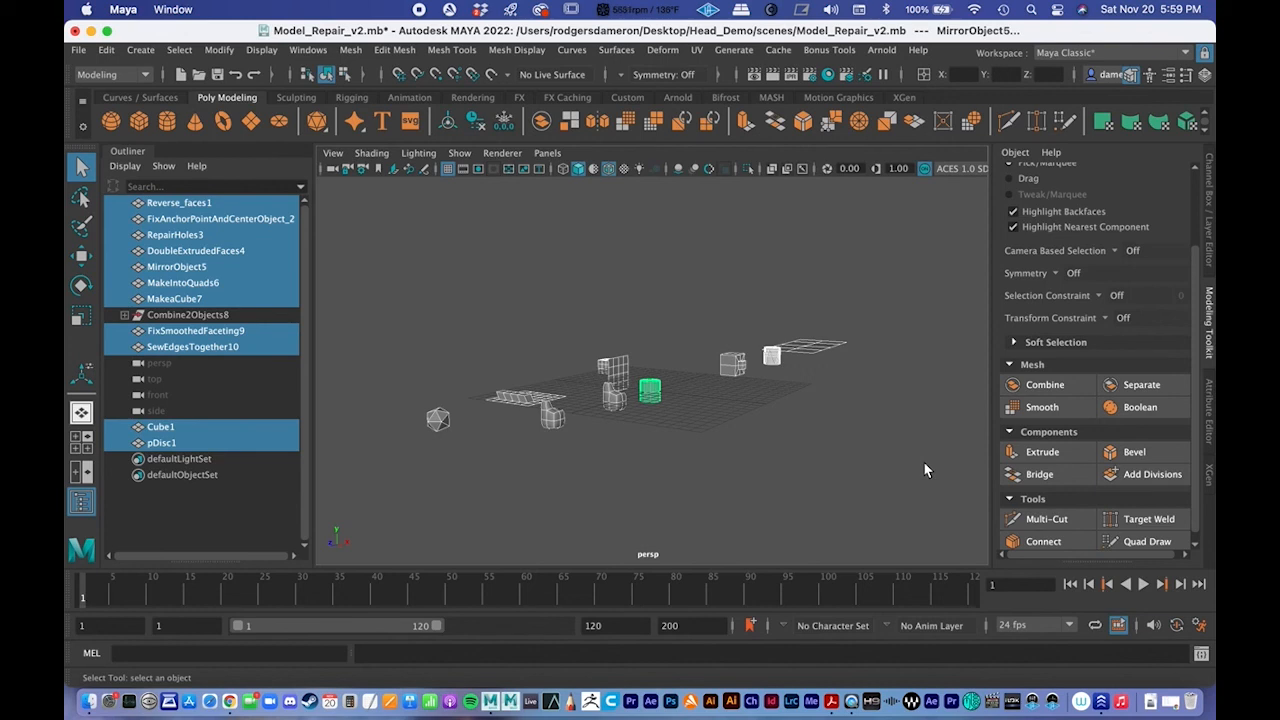
left_click(468, 284)
left_click_drag(418, 268, 929, 472)
Step: Convert the selection of all meshes to vertices, and switch the meshes back to object mode
left_click_drag(695, 369, 670, 375, "alt")
middle_click_drag(670, 375, 666, 394, "alt")
right_click_drag(641, 359, 560, 368, "ctrl")
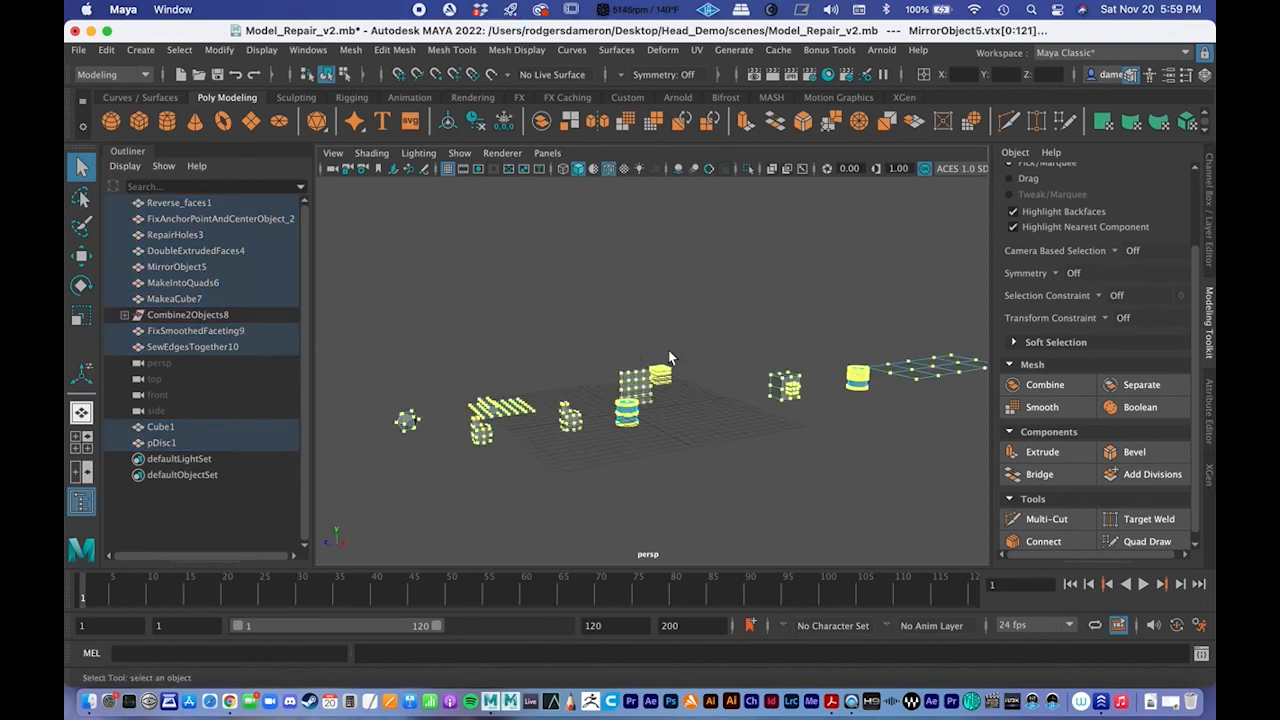
right_click_drag(636, 262, 720, 240)
right_click_drag(785, 298, 586, 300, "alt")
left_click_drag(586, 300, 640, 316, "alt")
middle_click_drag(640, 316, 652, 298, "alt")
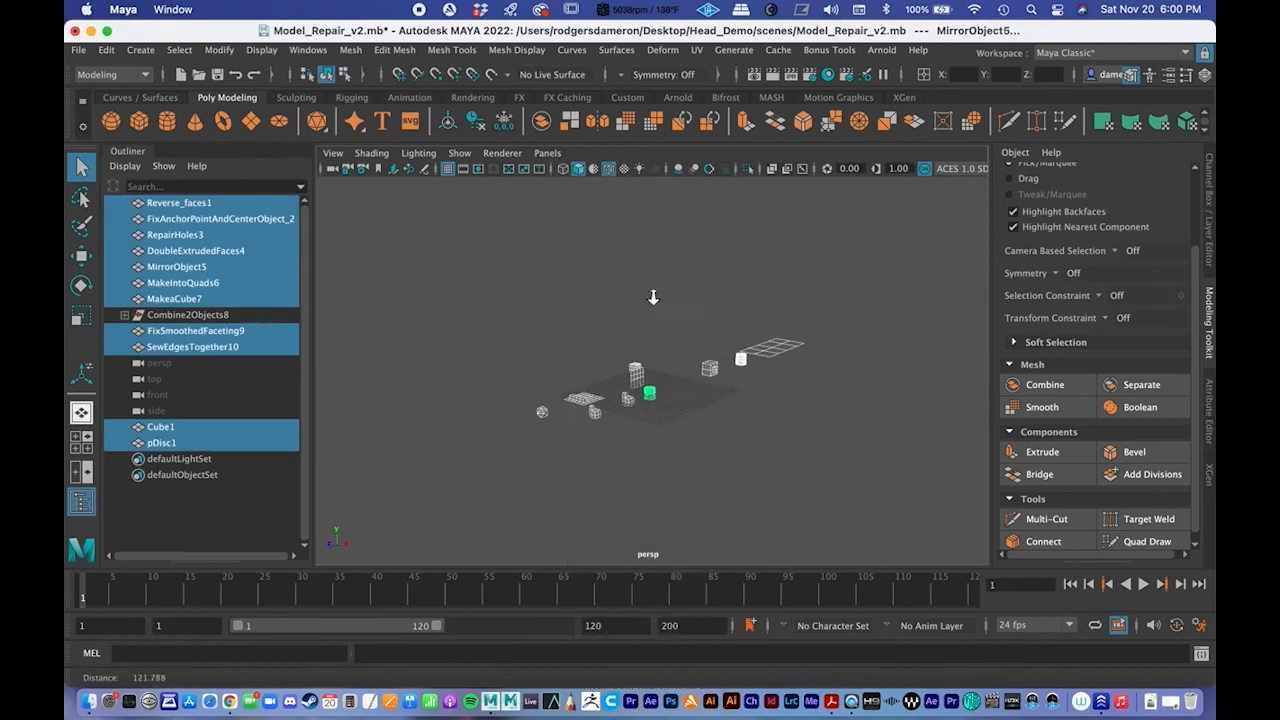